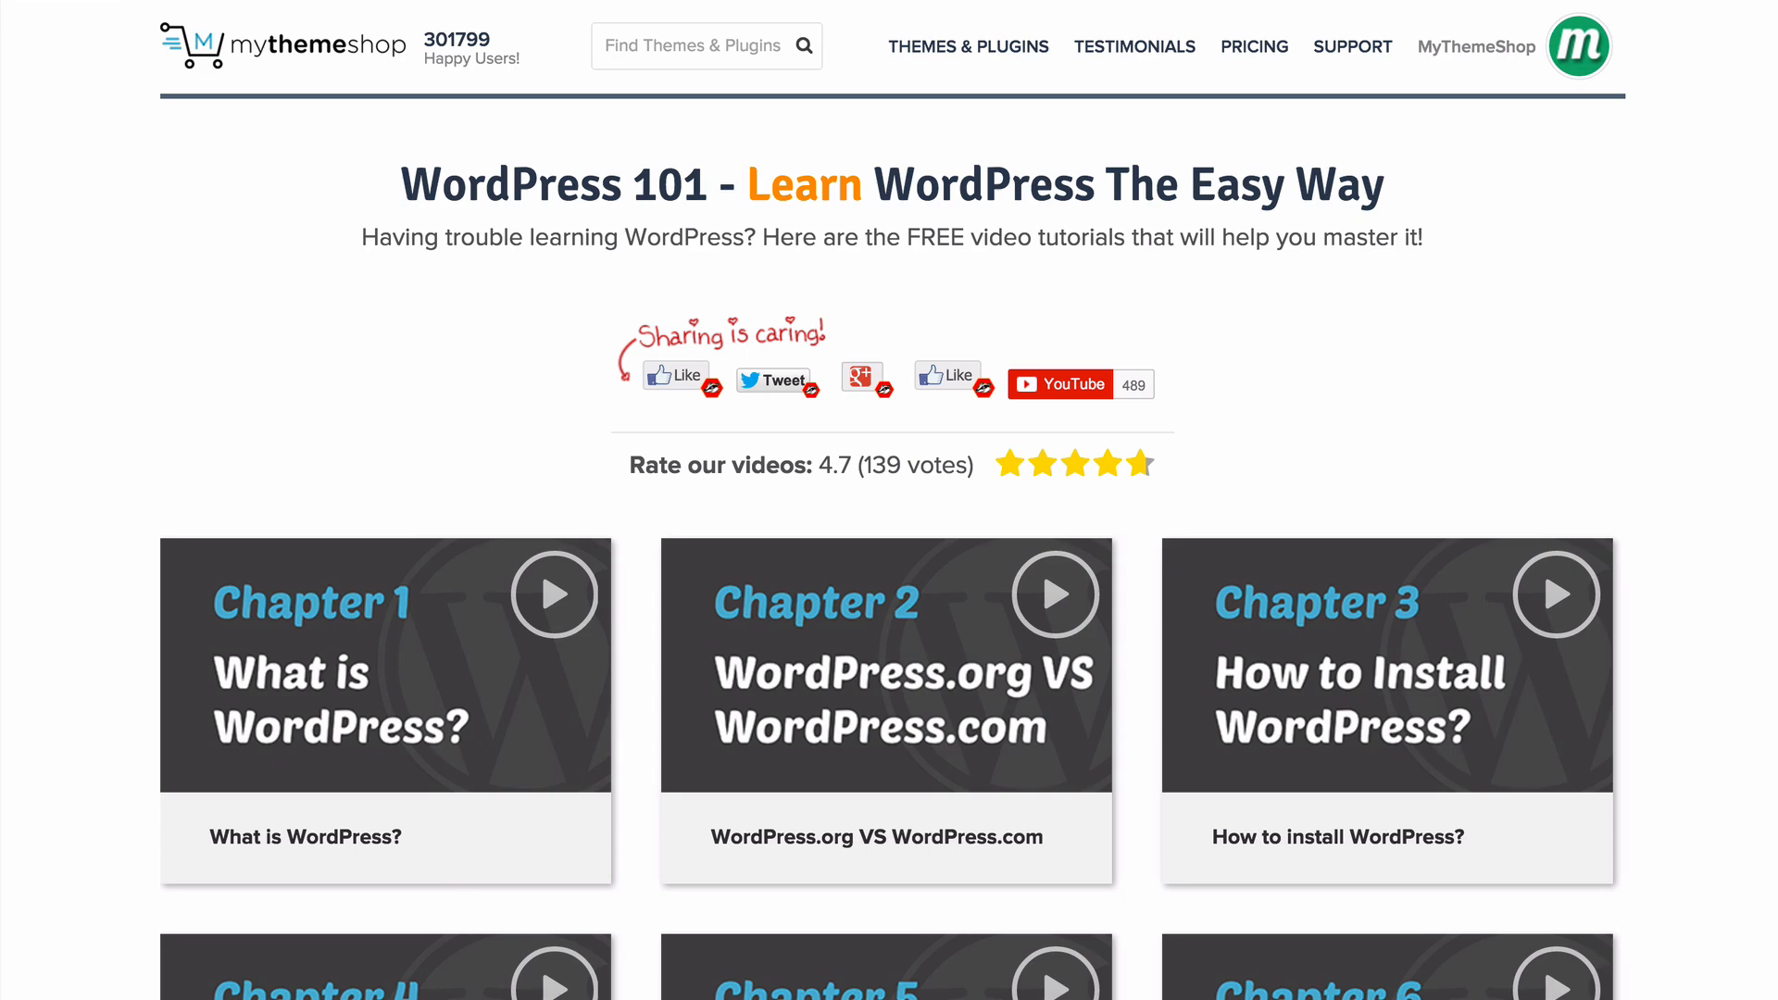
pyautogui.scroll(-15, 889, 500)
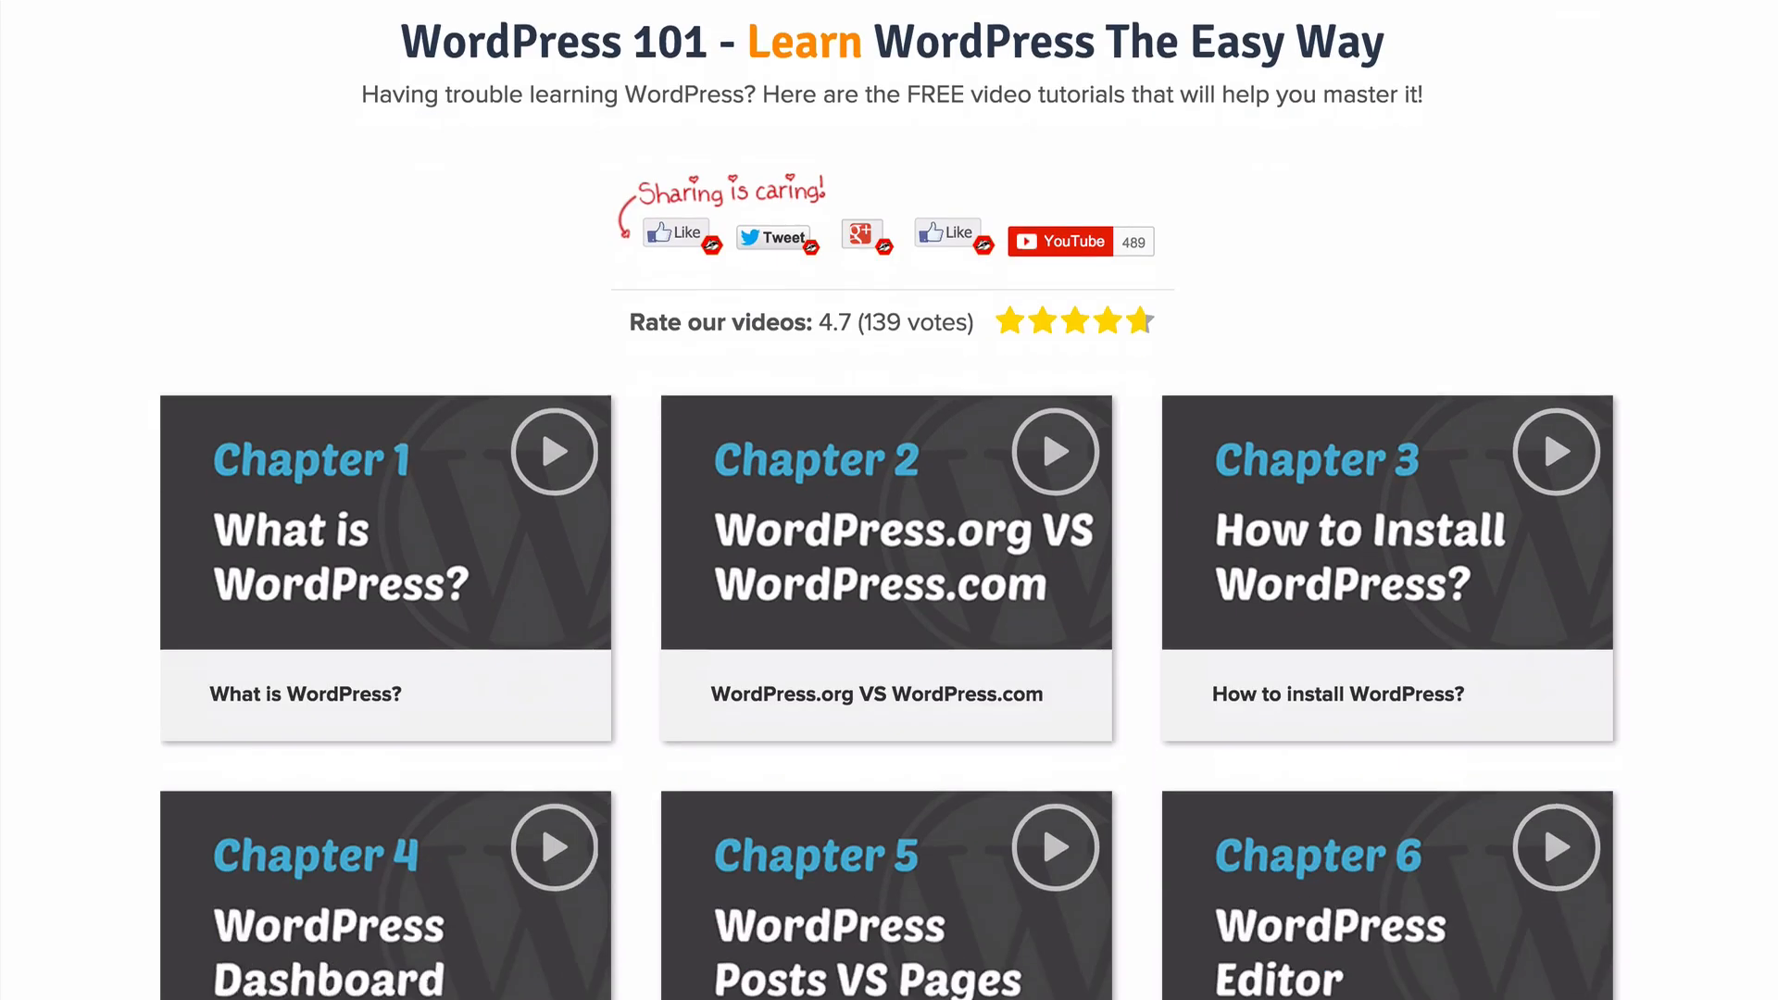
pyautogui.scroll(-18, 889, 500)
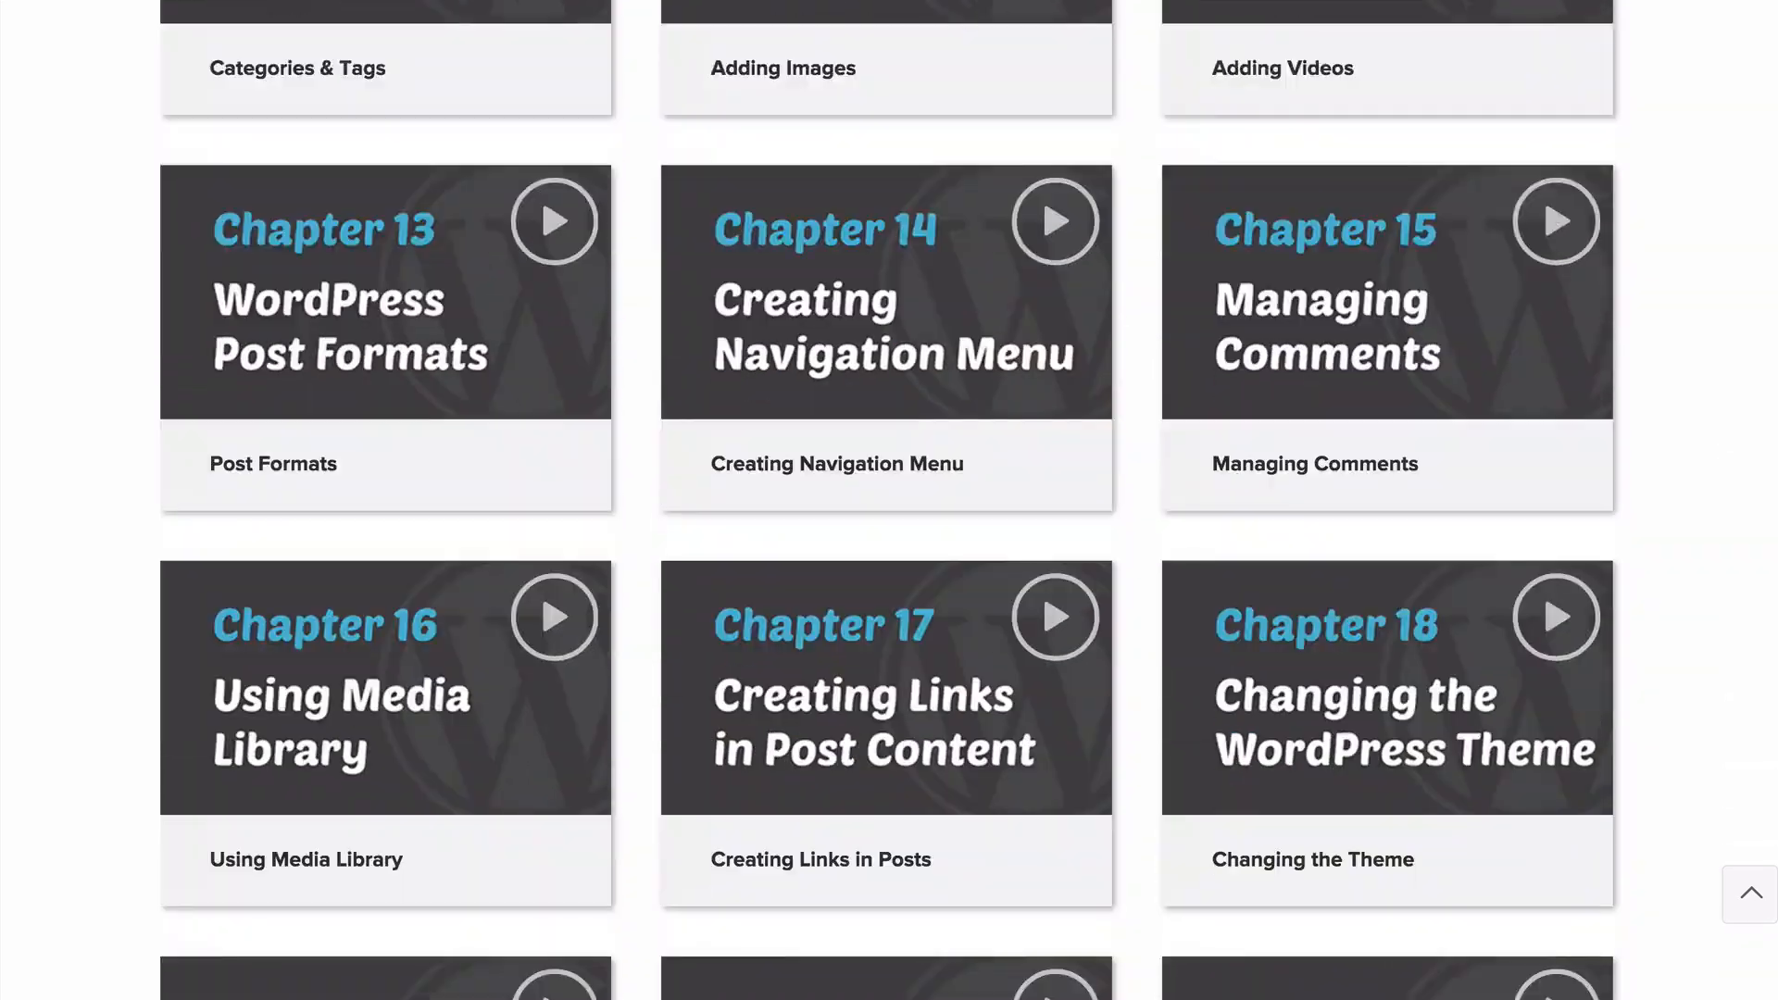
pyautogui.scroll(-4, 889, 500)
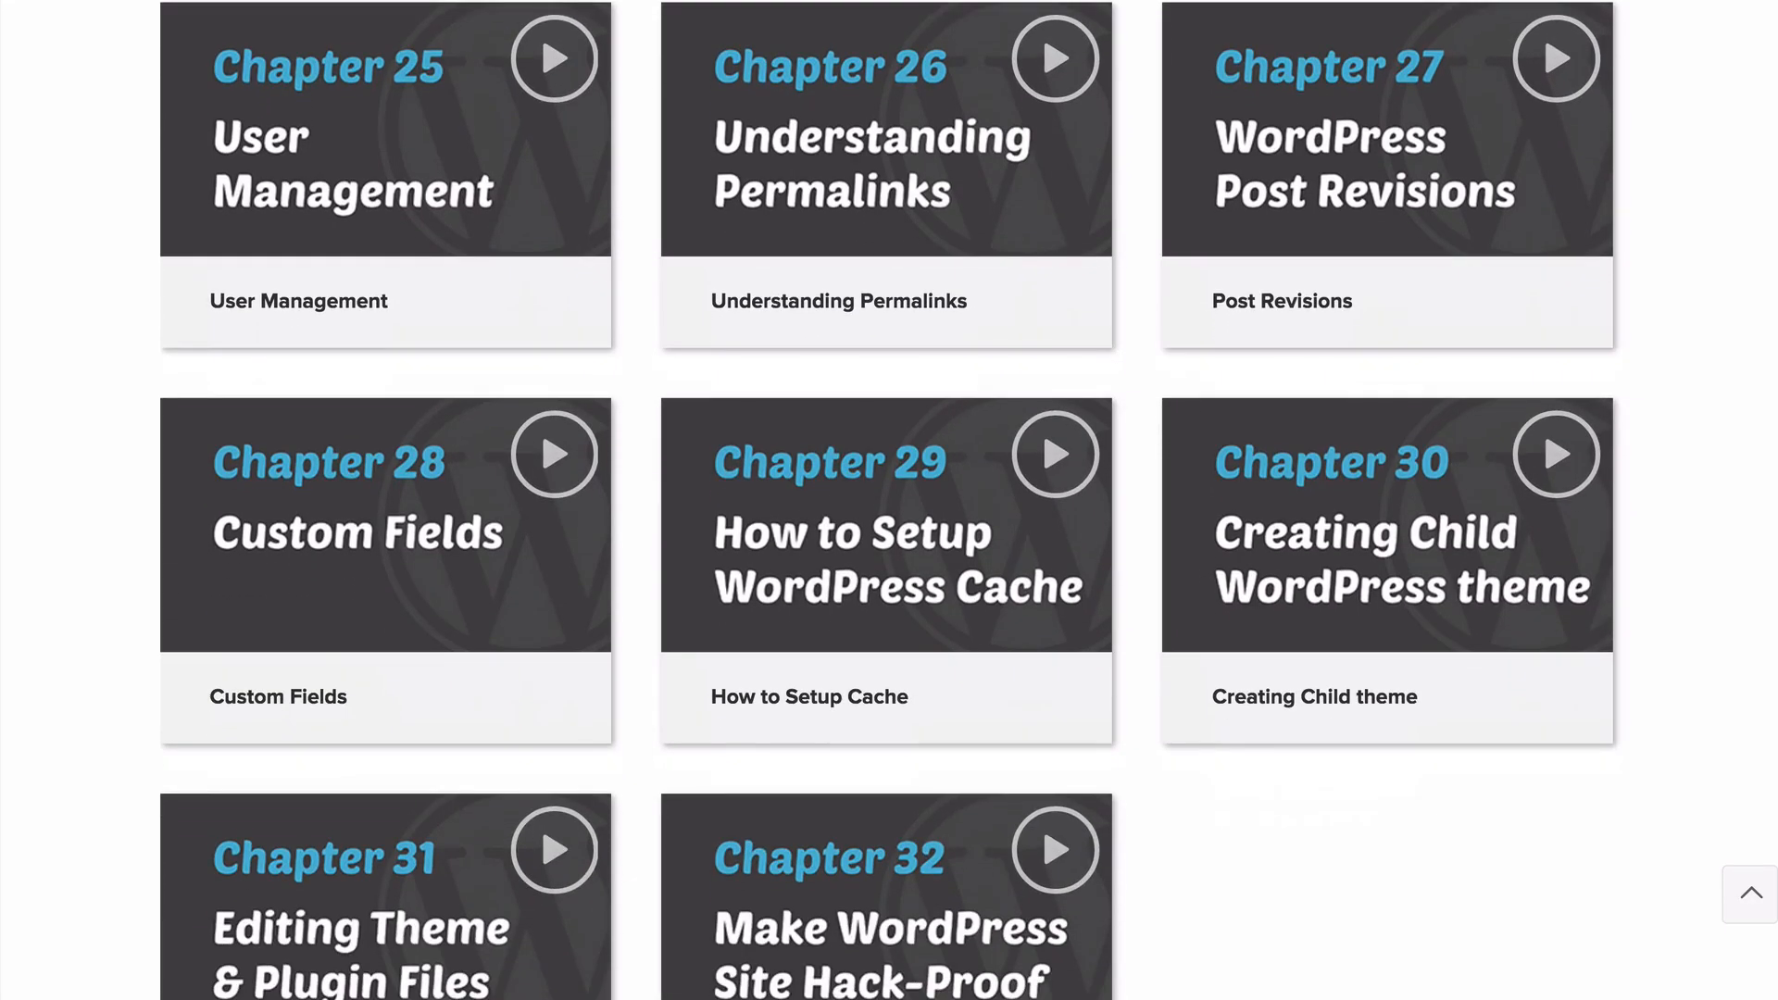
pyautogui.scroll(20, 889, 500)
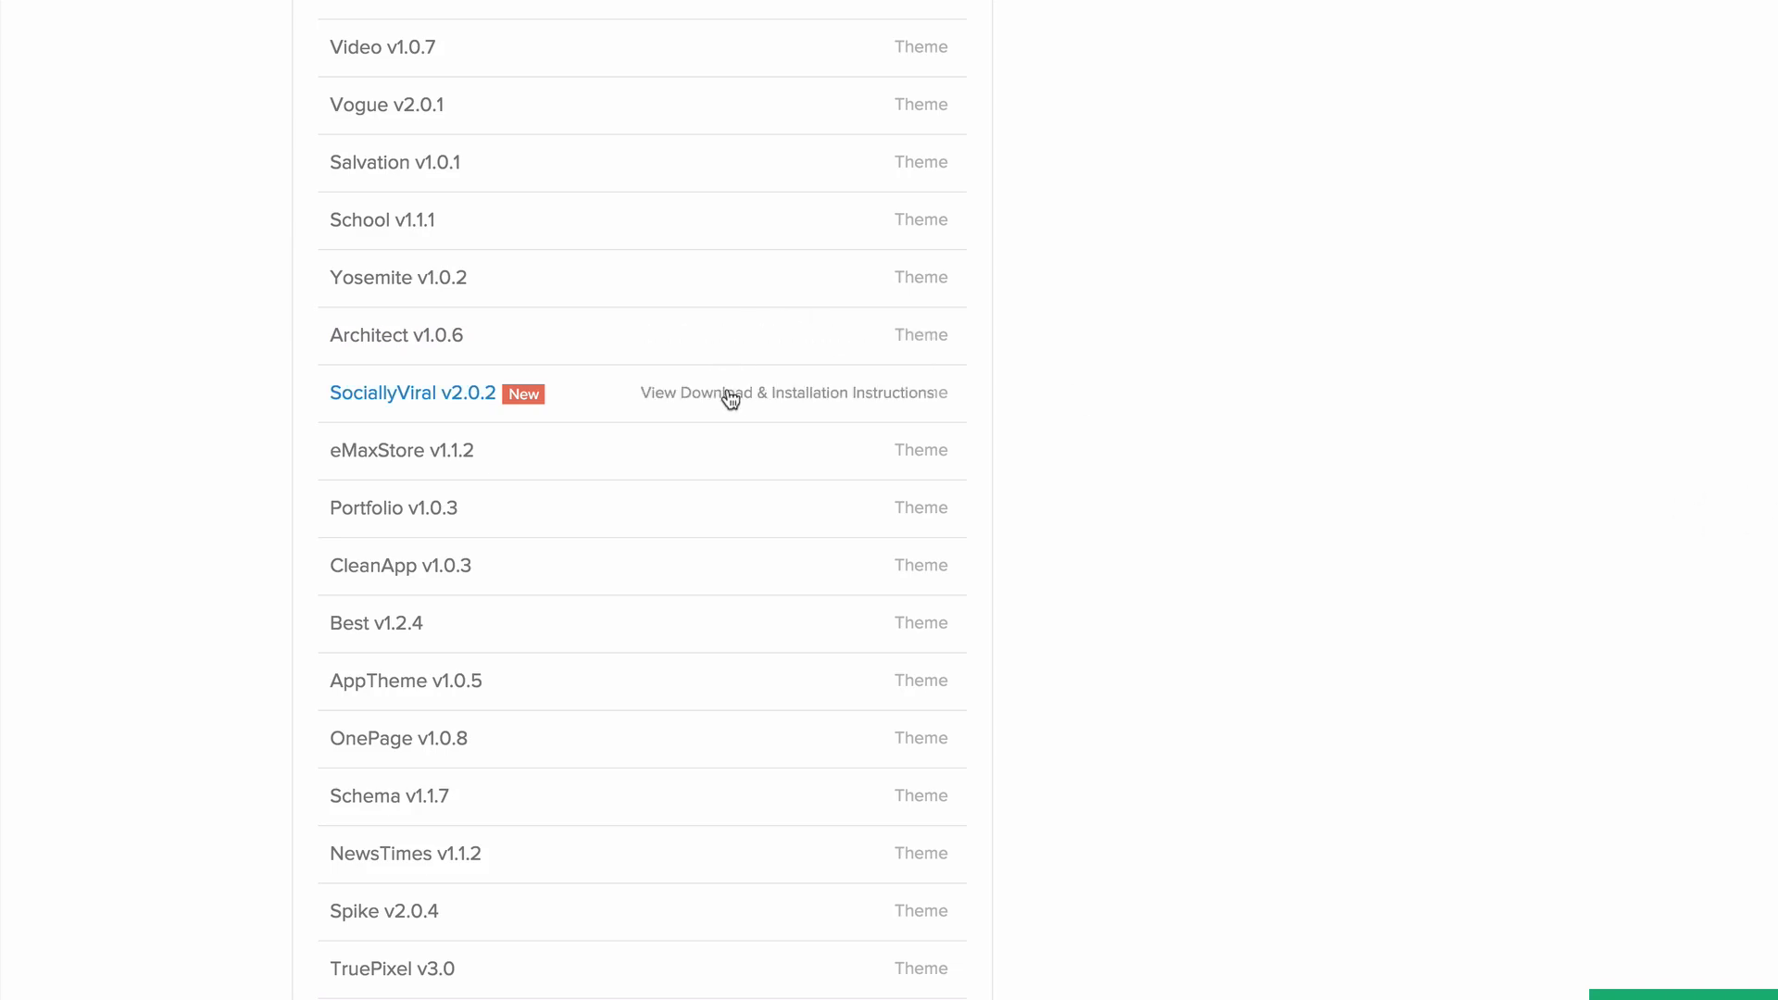
# - Download the SociallyViral theme files and save them in the MyThemeShop folder
pyautogui.click(738, 394)
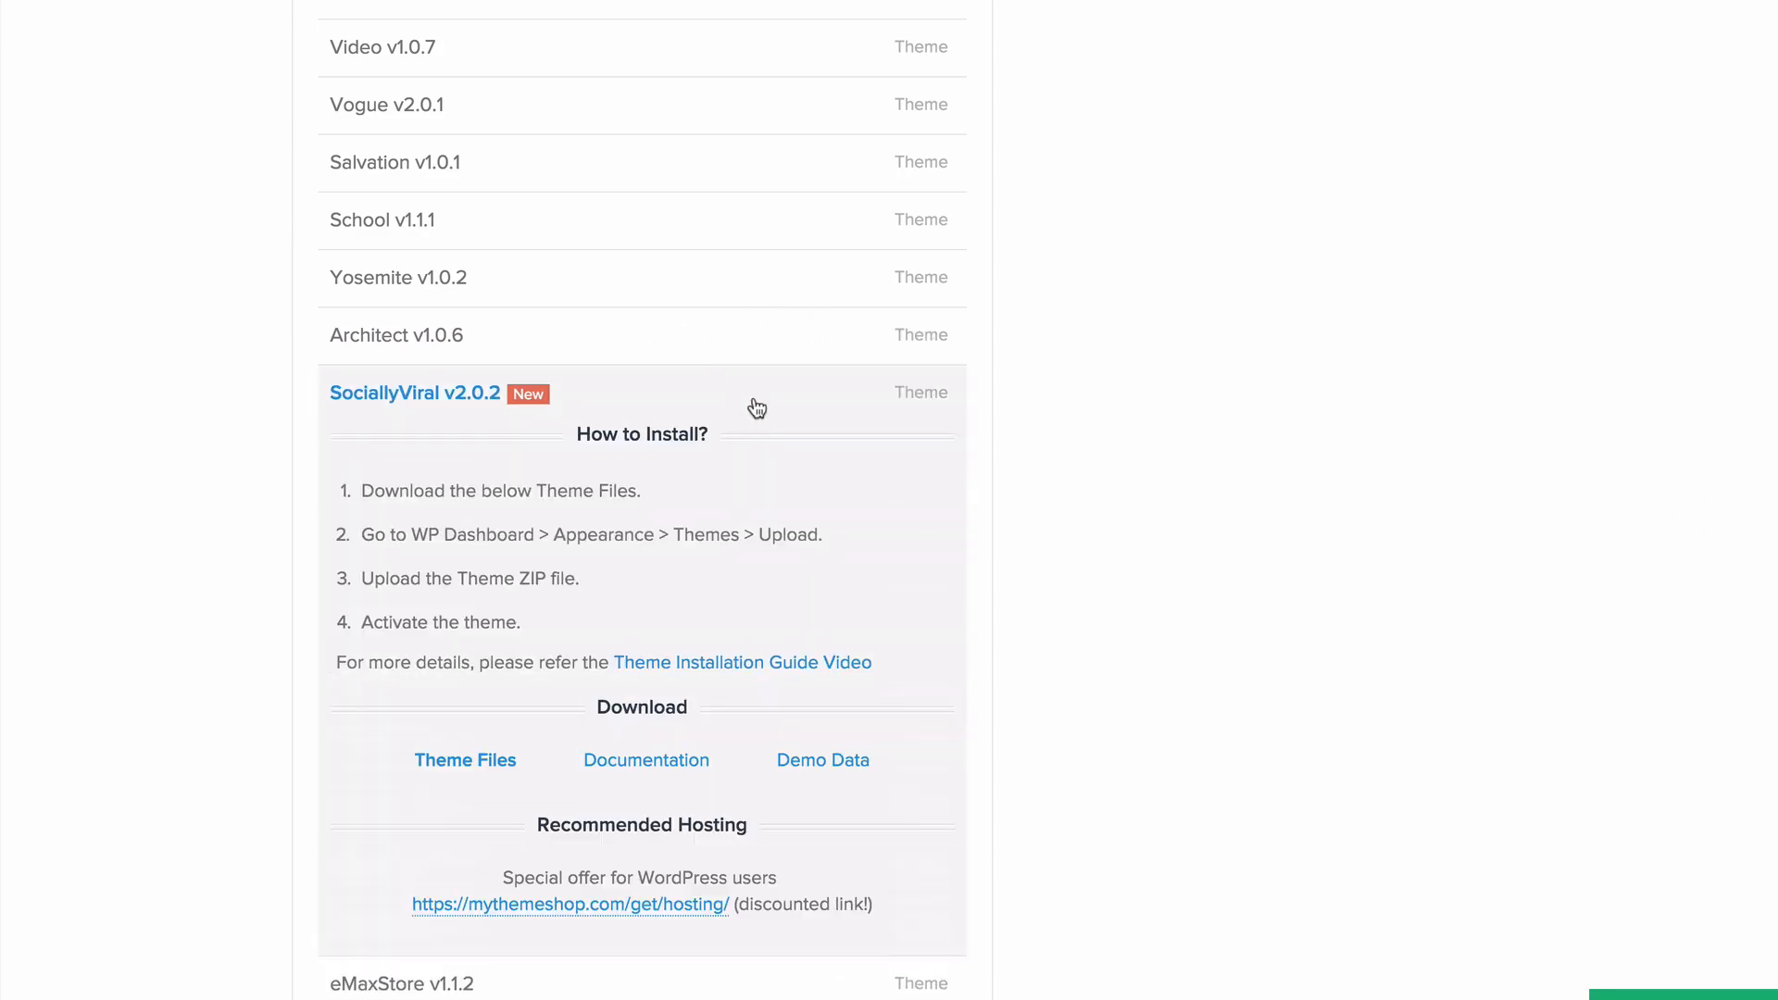
pyautogui.scroll(-2, 769, 409)
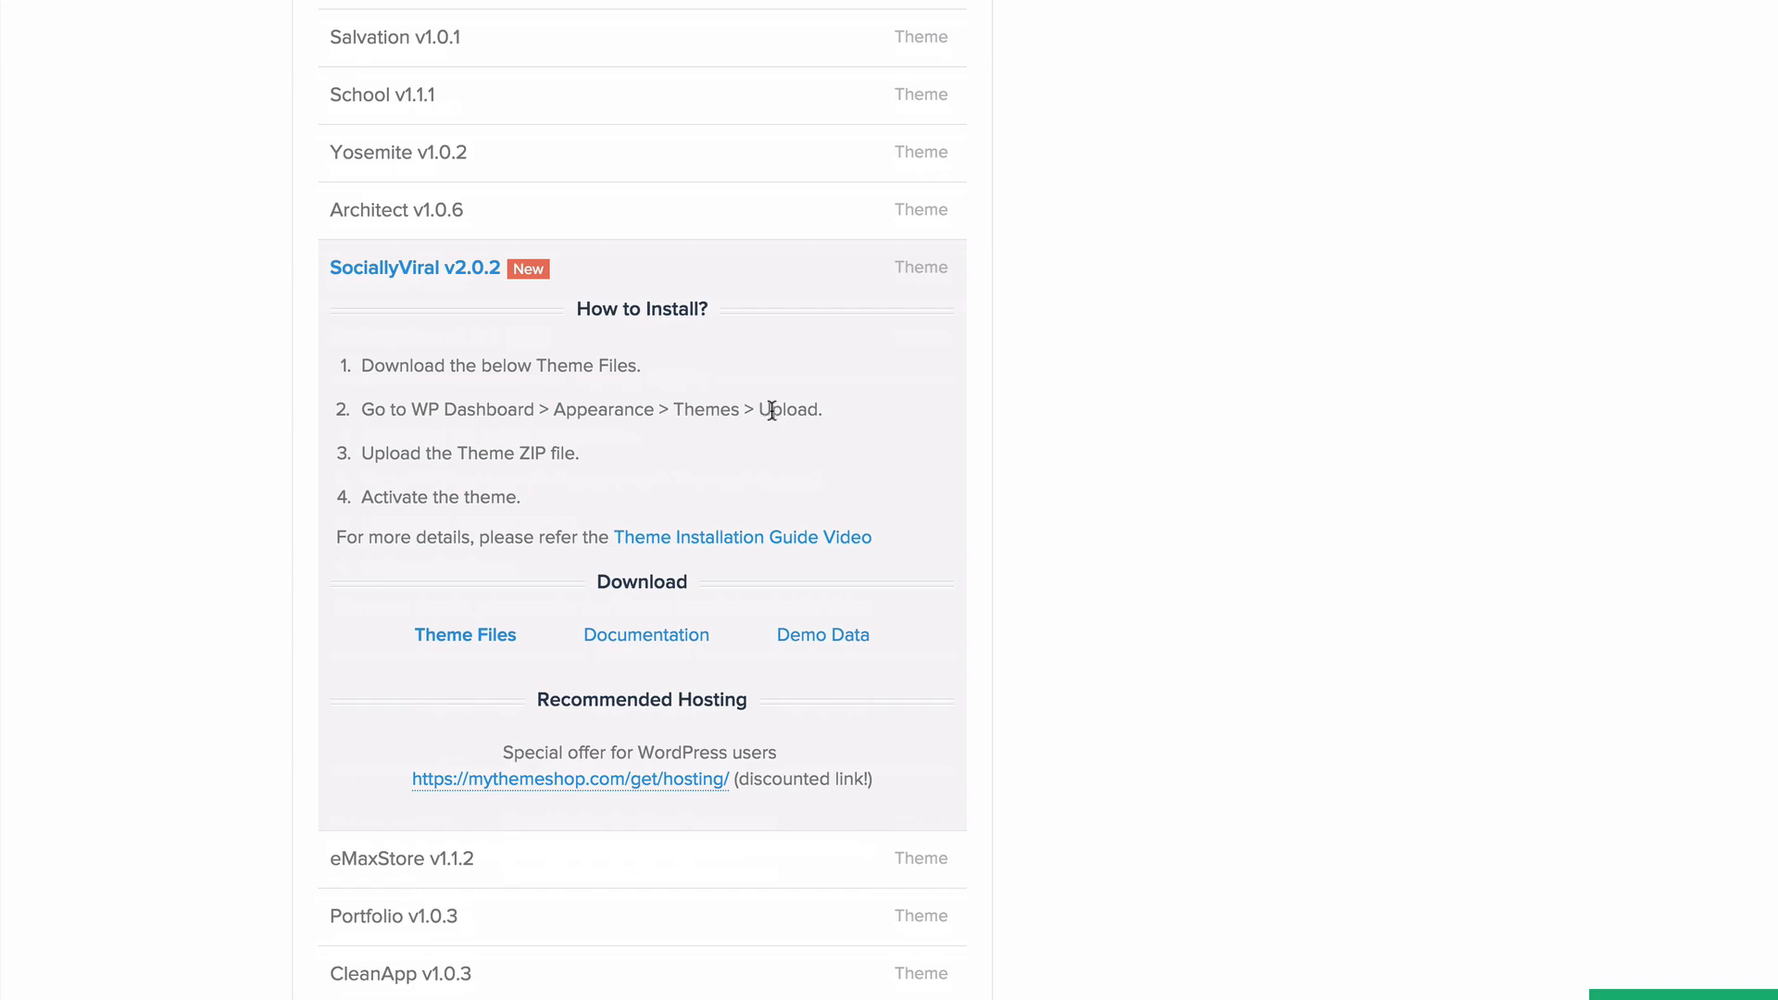
pyautogui.click(462, 646)
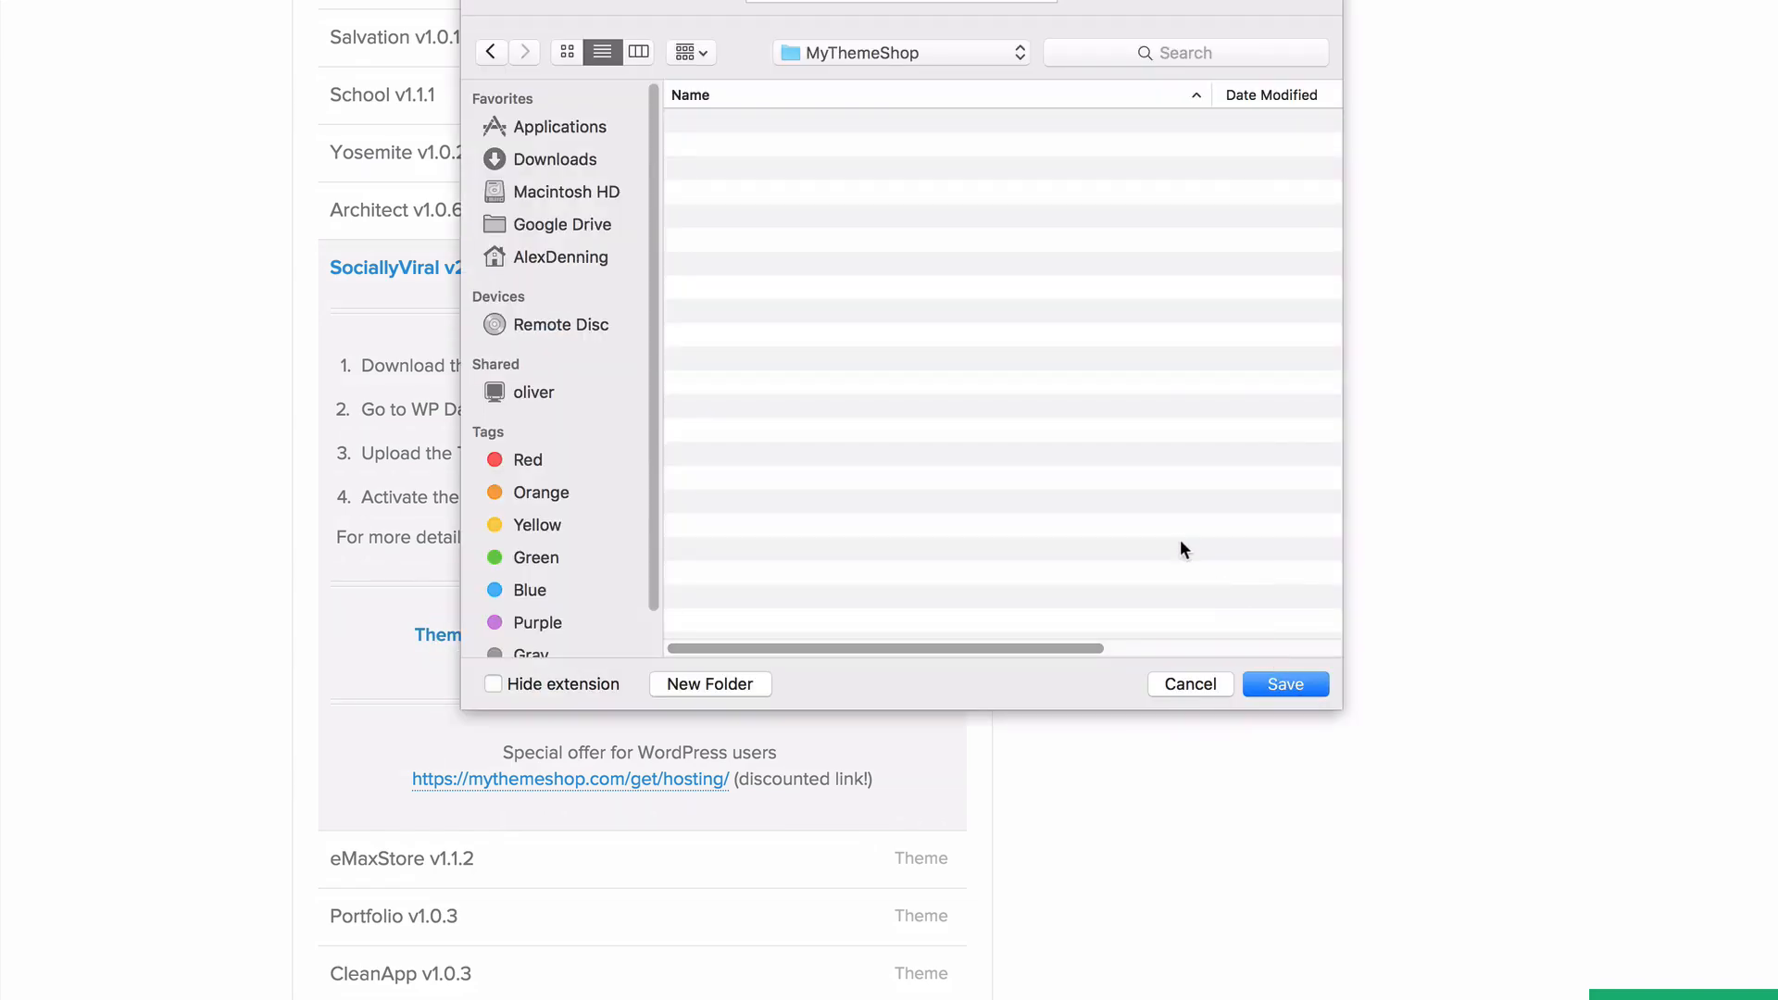
pyautogui.click(1284, 685)
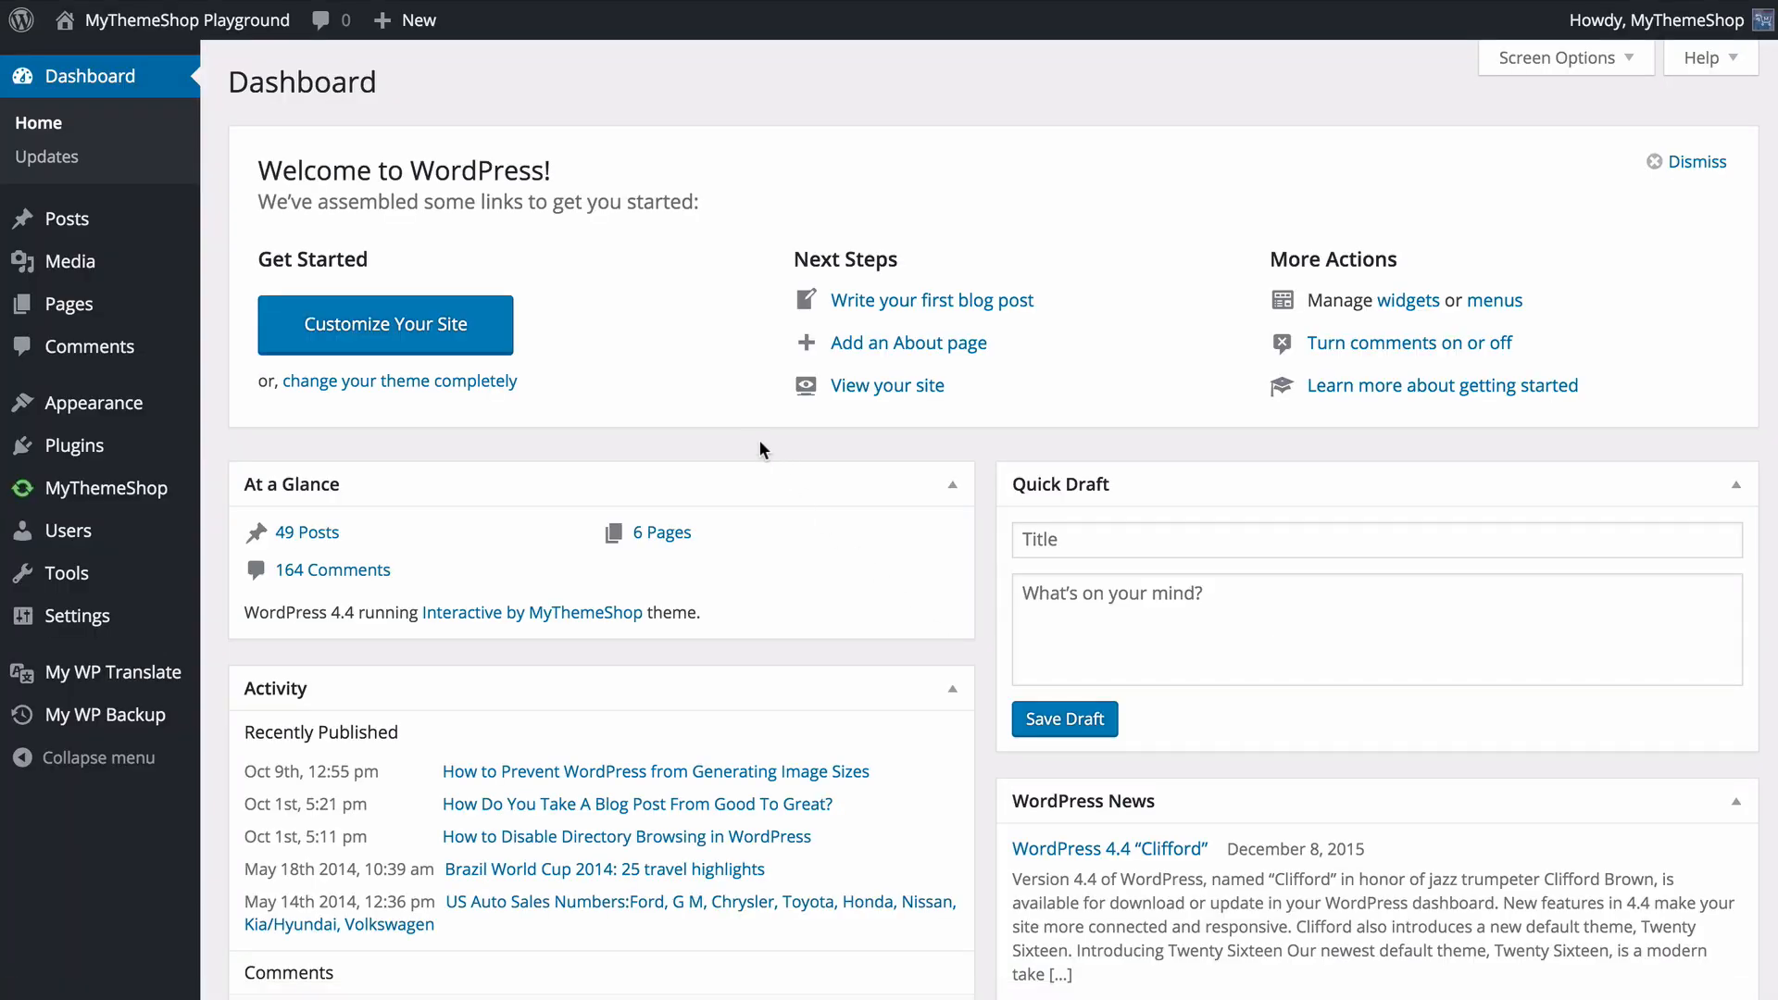
# - Upload mts_sociallyviral.zip as a new WordPress theme, install it and activate it
pyautogui.moveTo(185, 413)
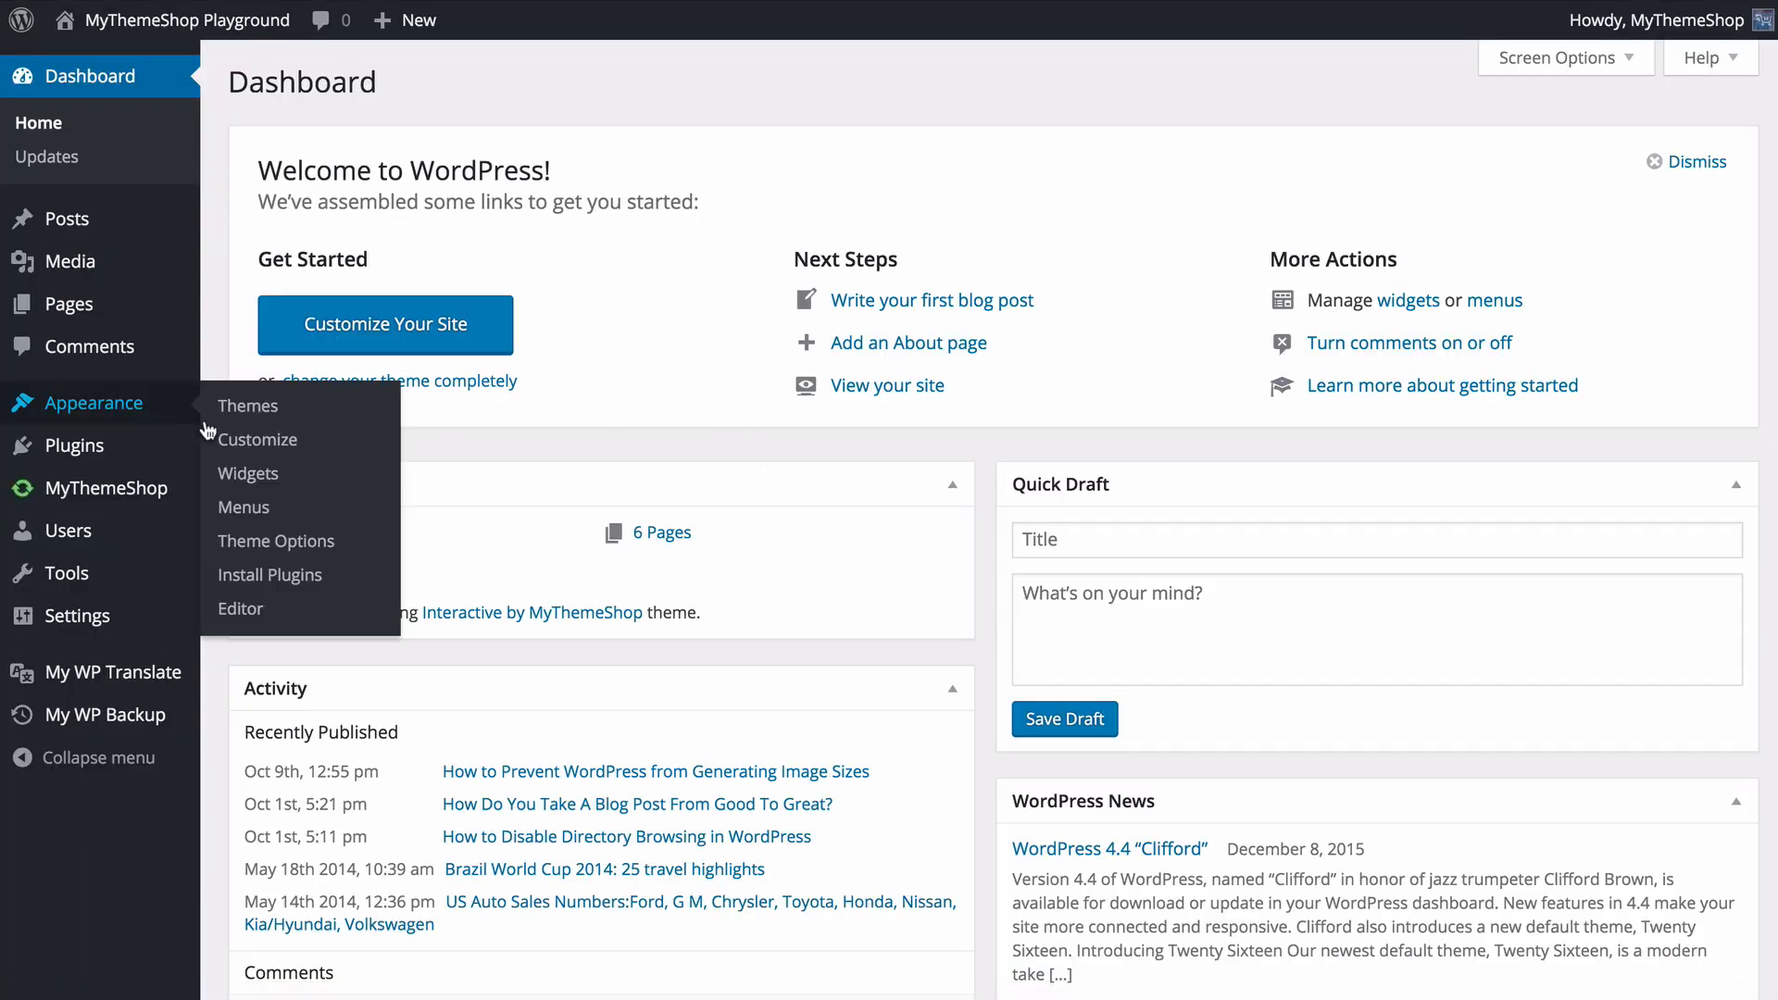
pyautogui.click(289, 438)
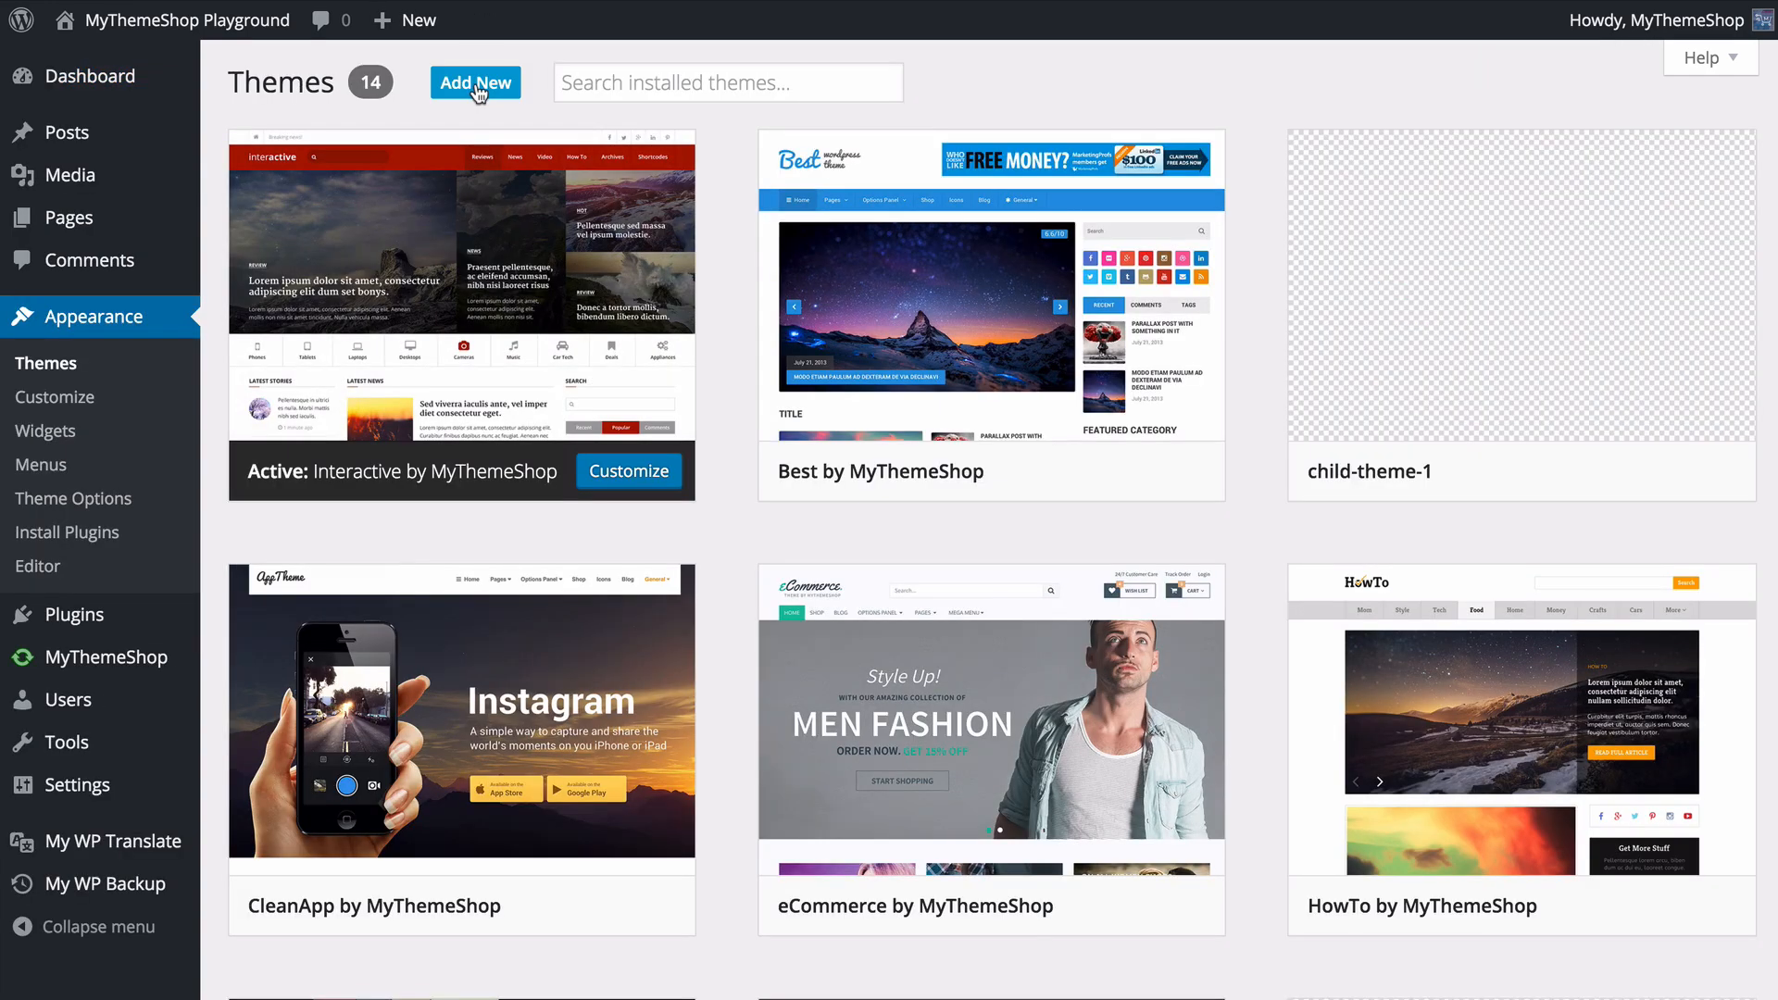
pyautogui.click(476, 85)
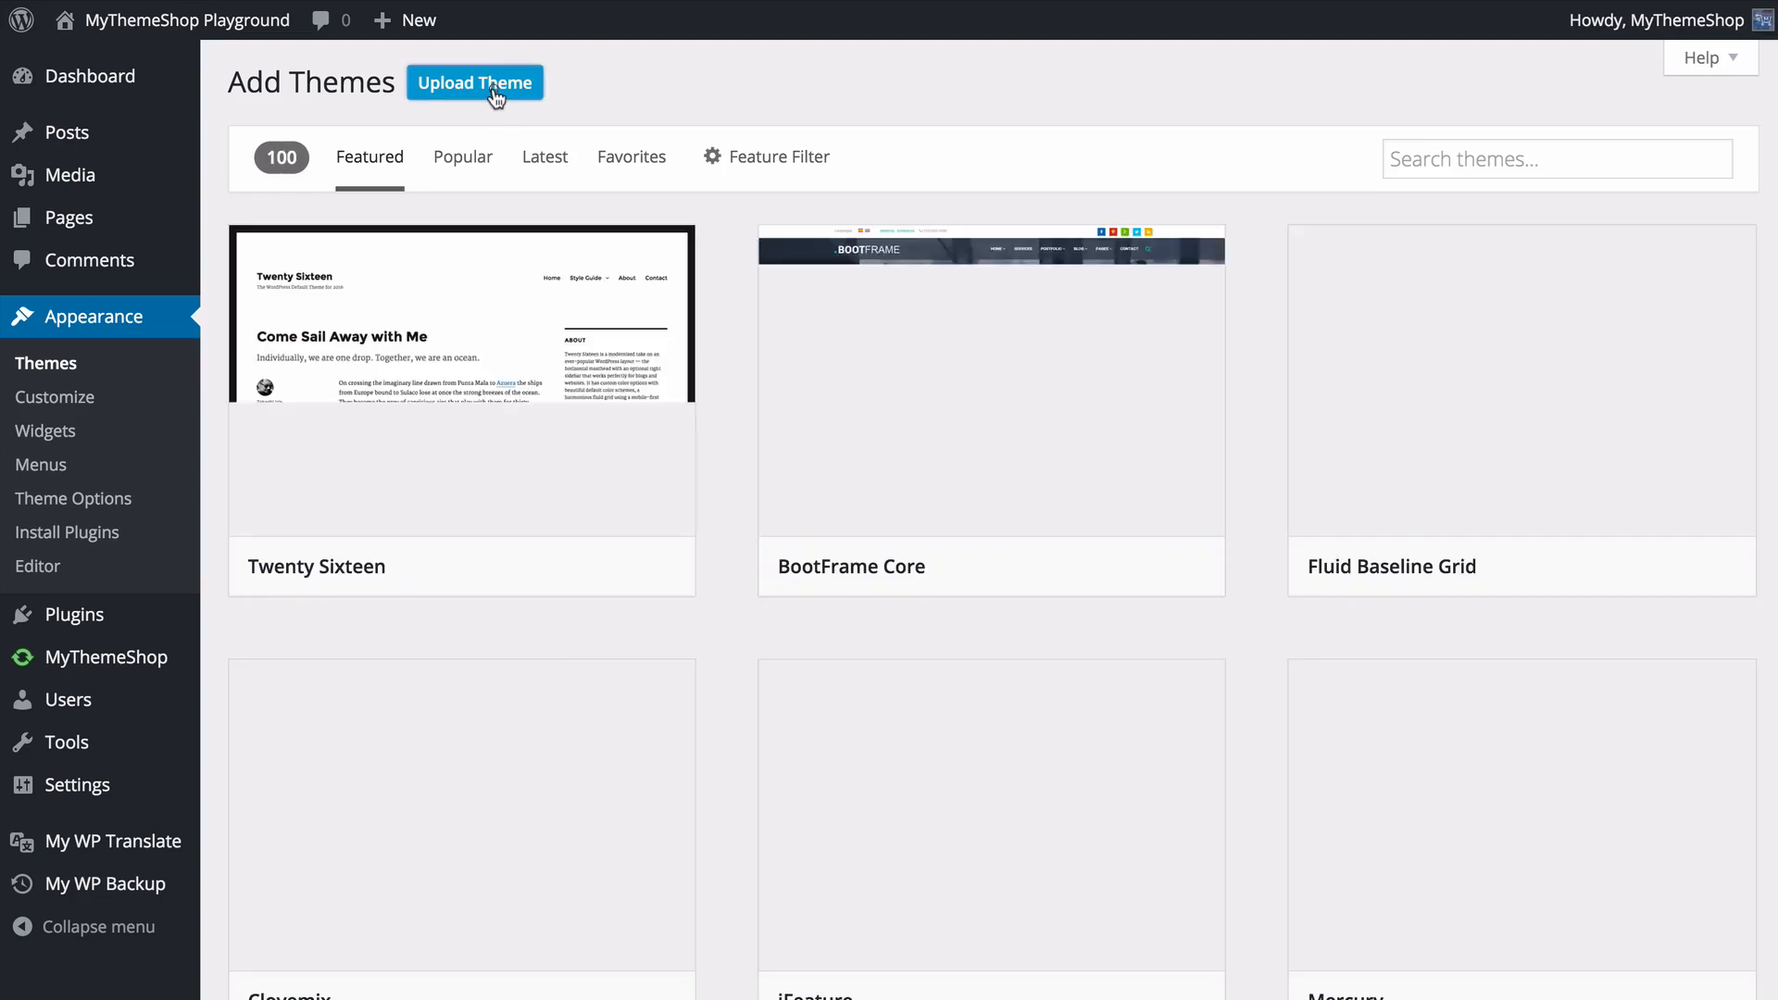
pyautogui.click(495, 91)
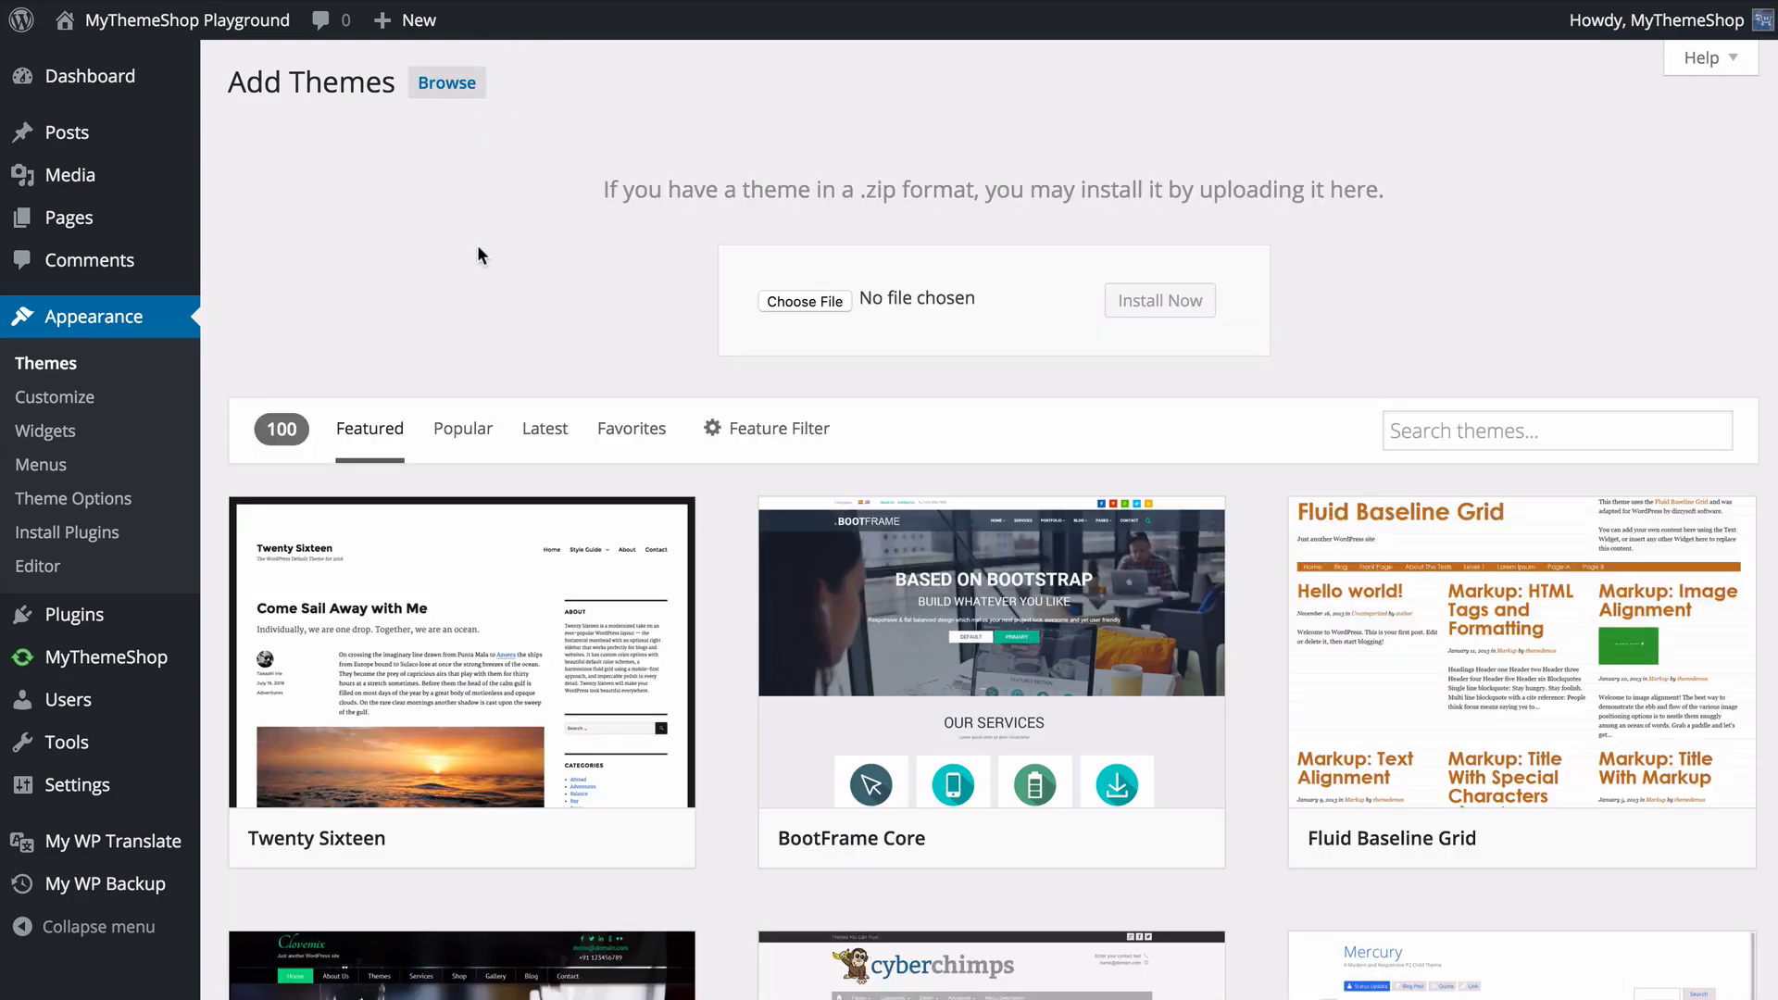
pyautogui.click(776, 306)
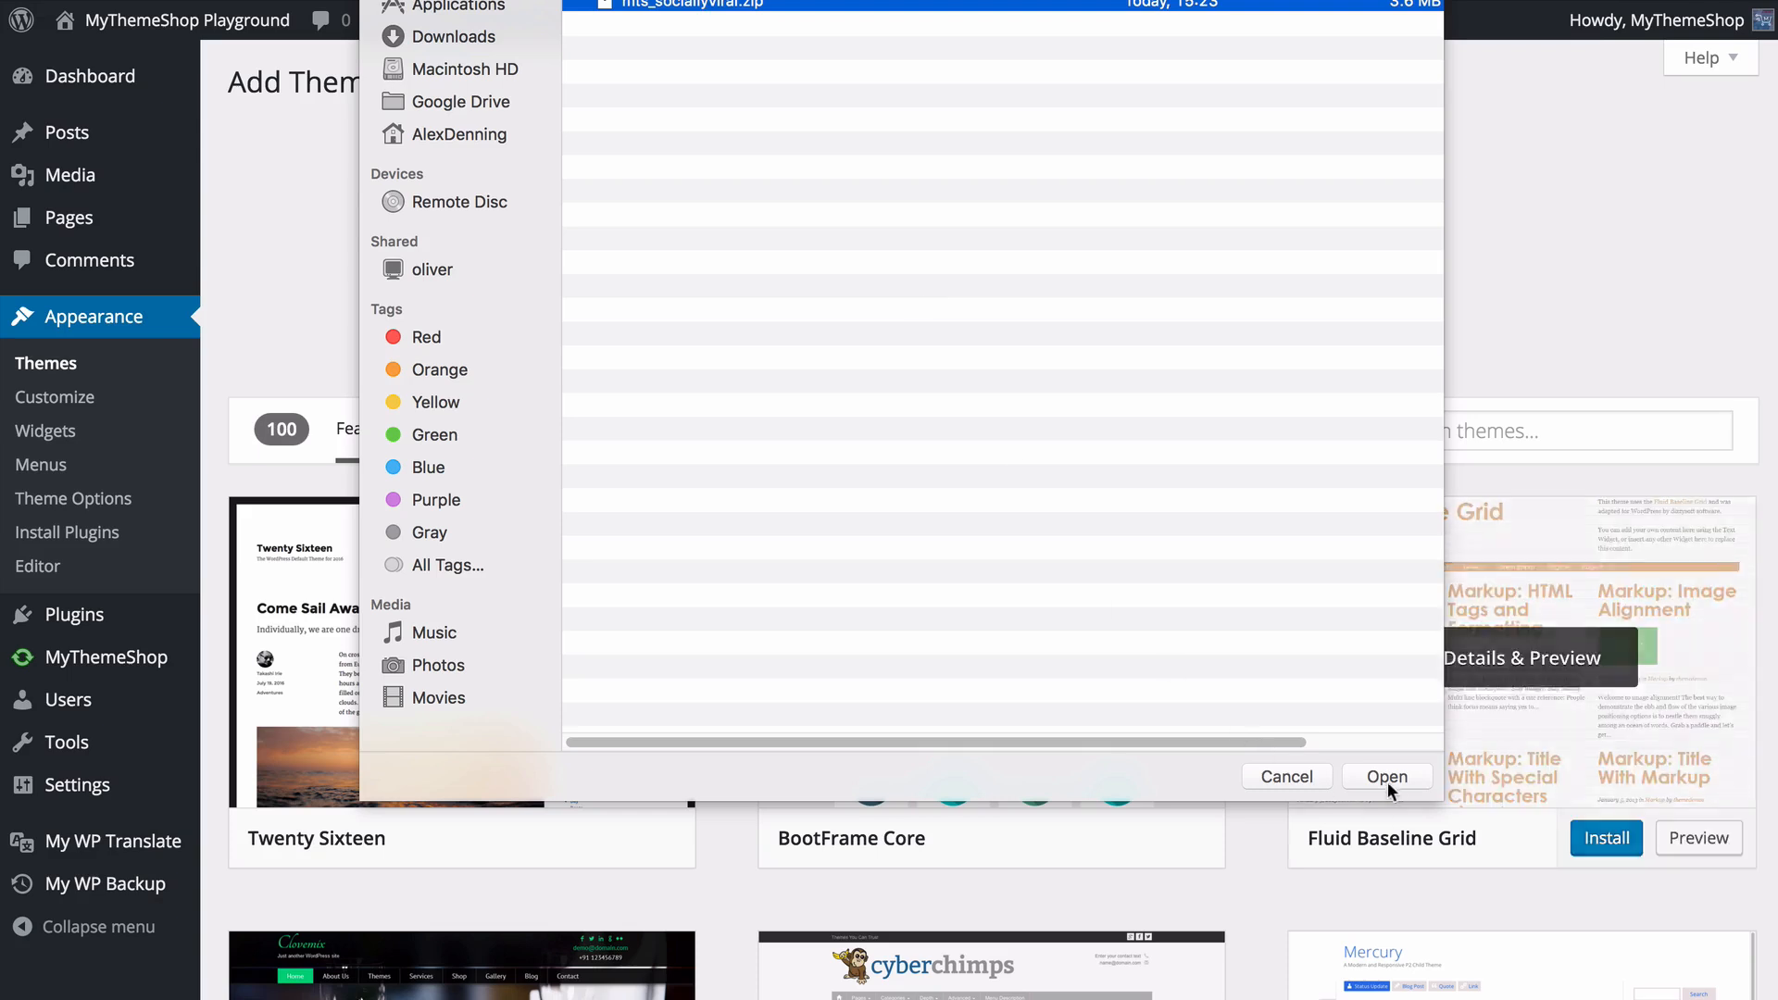
pyautogui.click(1388, 778)
pyautogui.click(1149, 299)
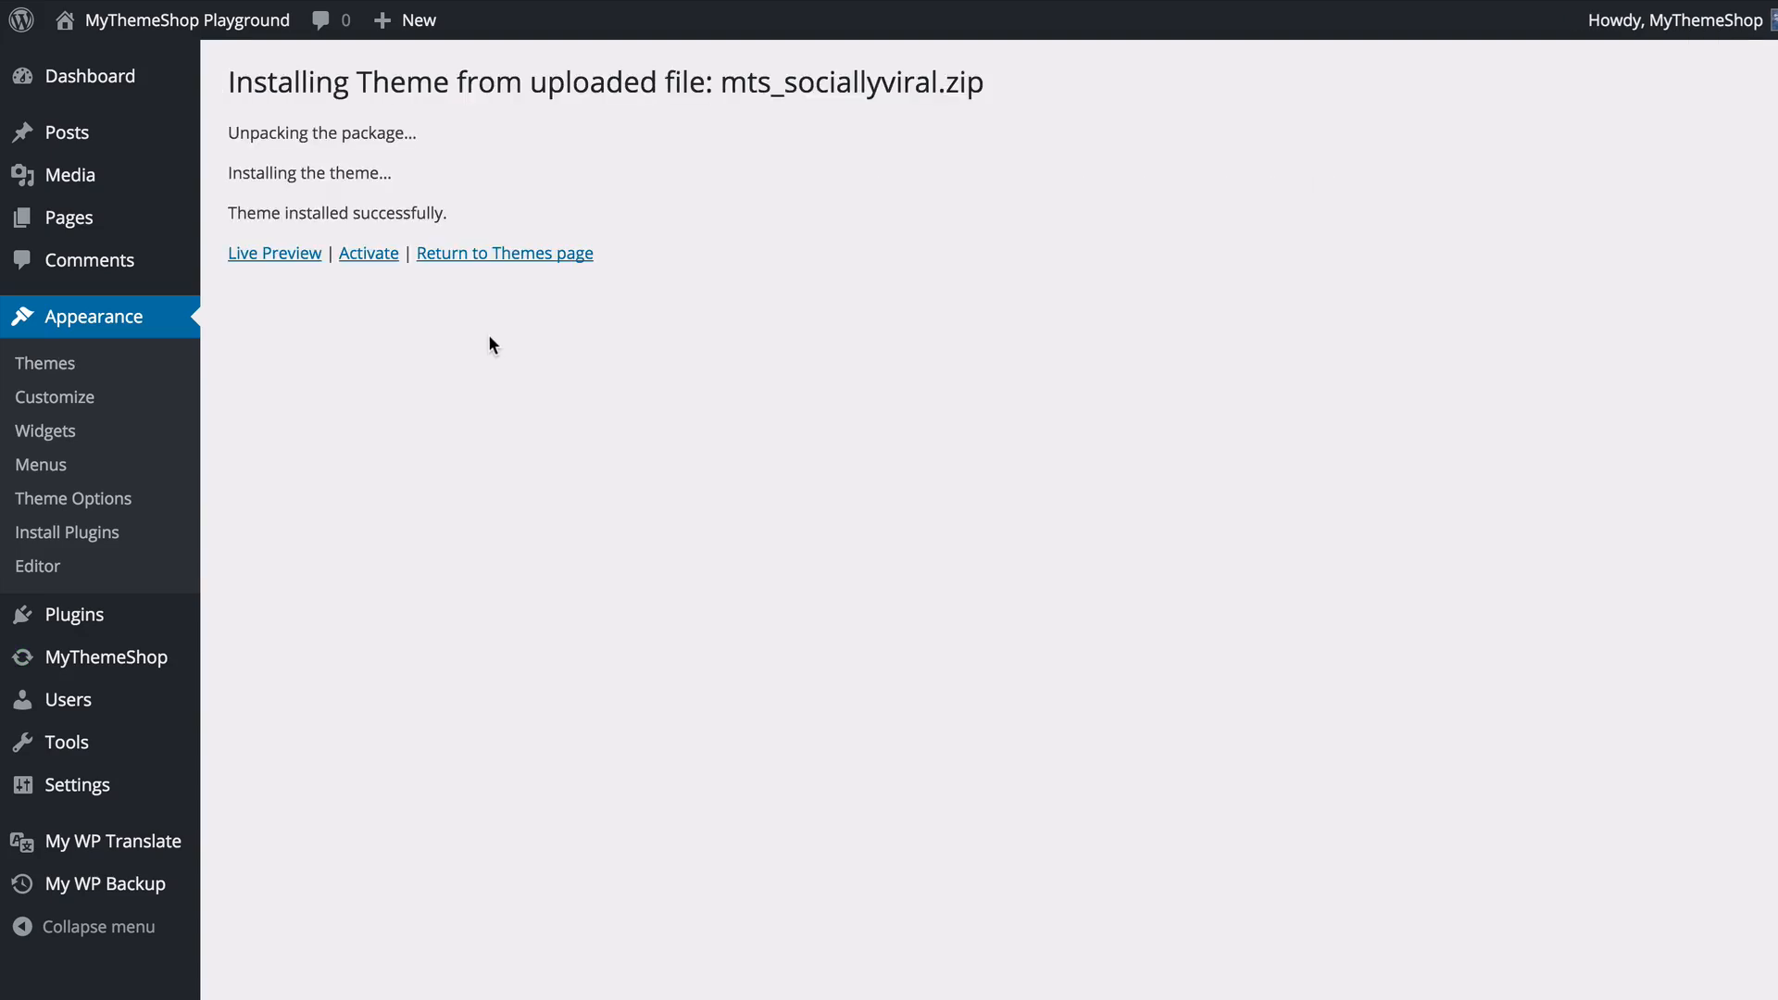
pyautogui.click(367, 261)
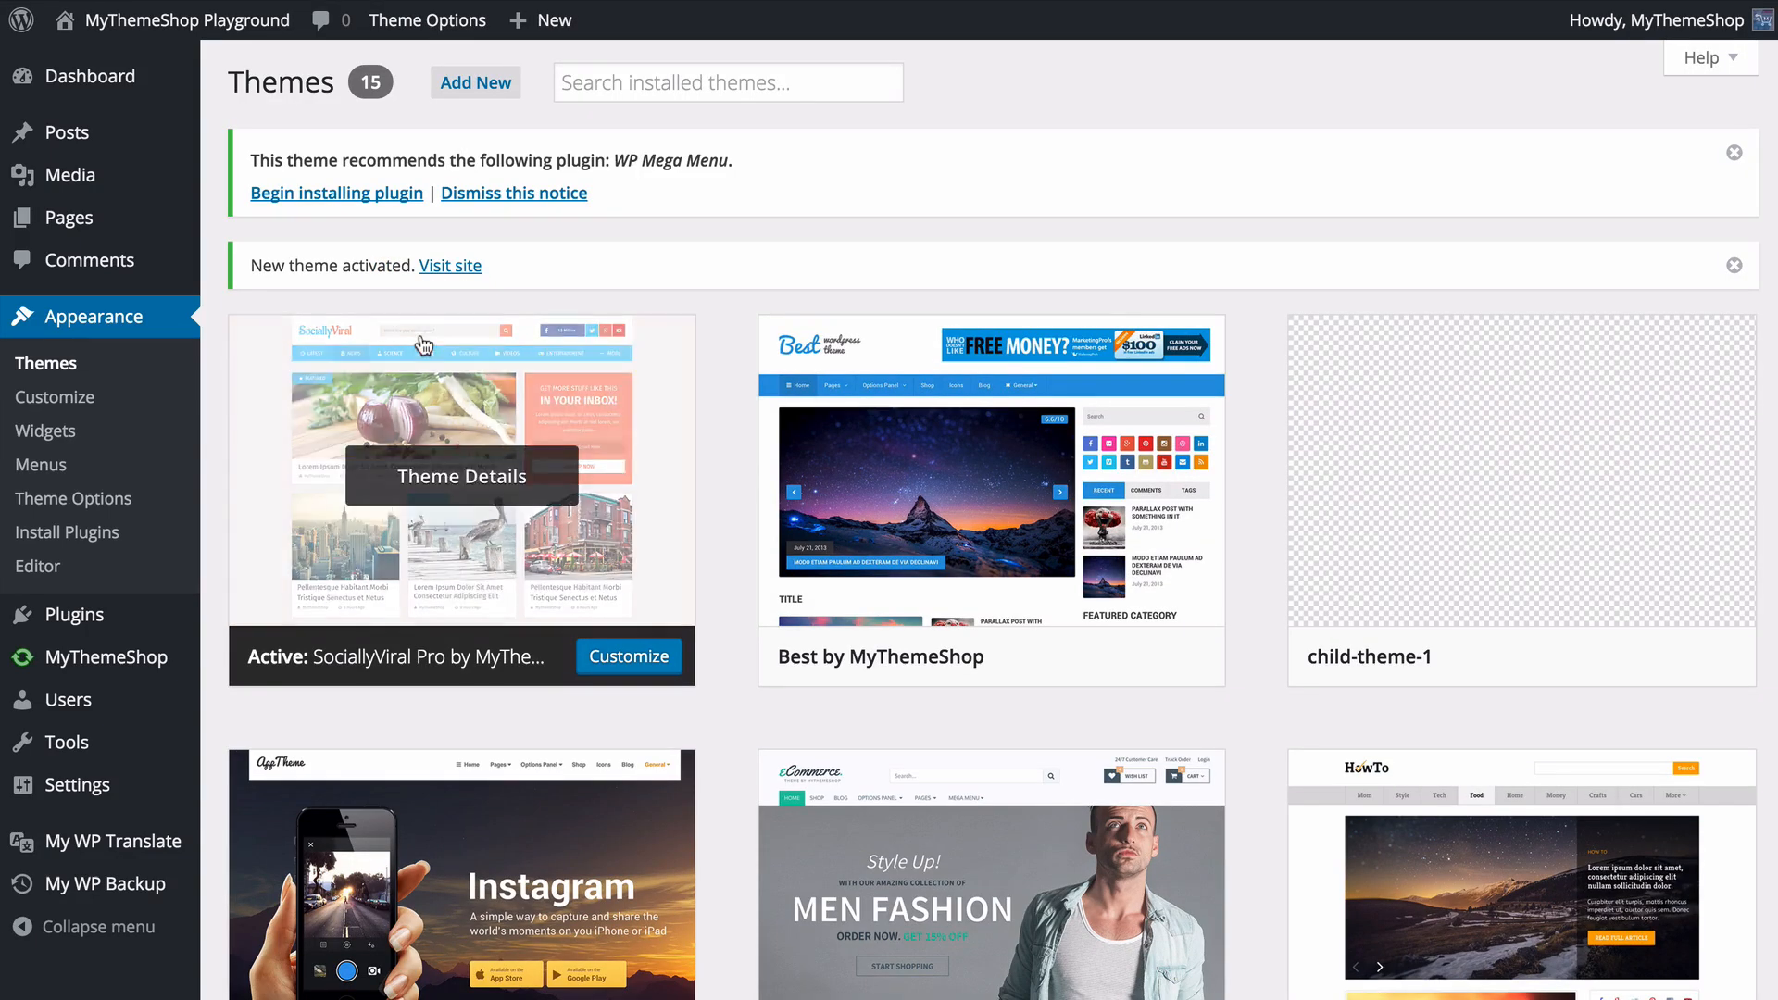
# - View the installation page for the recommended WP Mega Menu plugin, and dismiss the plugin notice in Theme Options
pyautogui.click(351, 194)
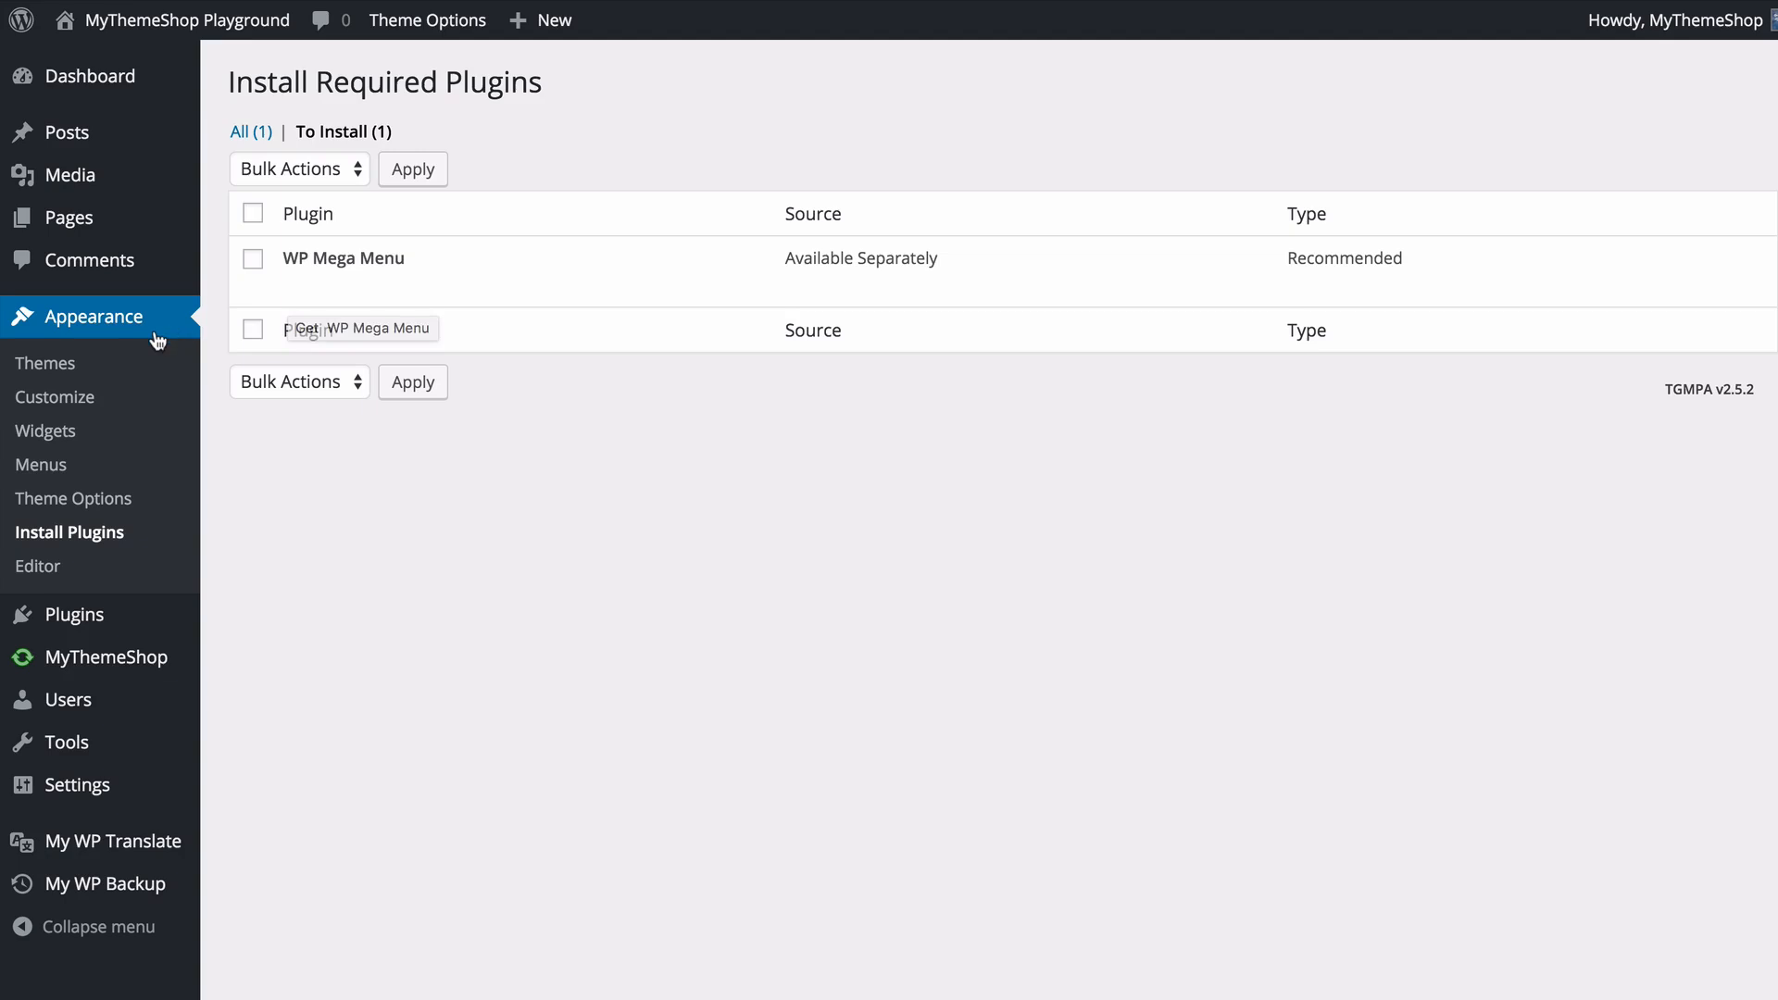
pyautogui.click(127, 503)
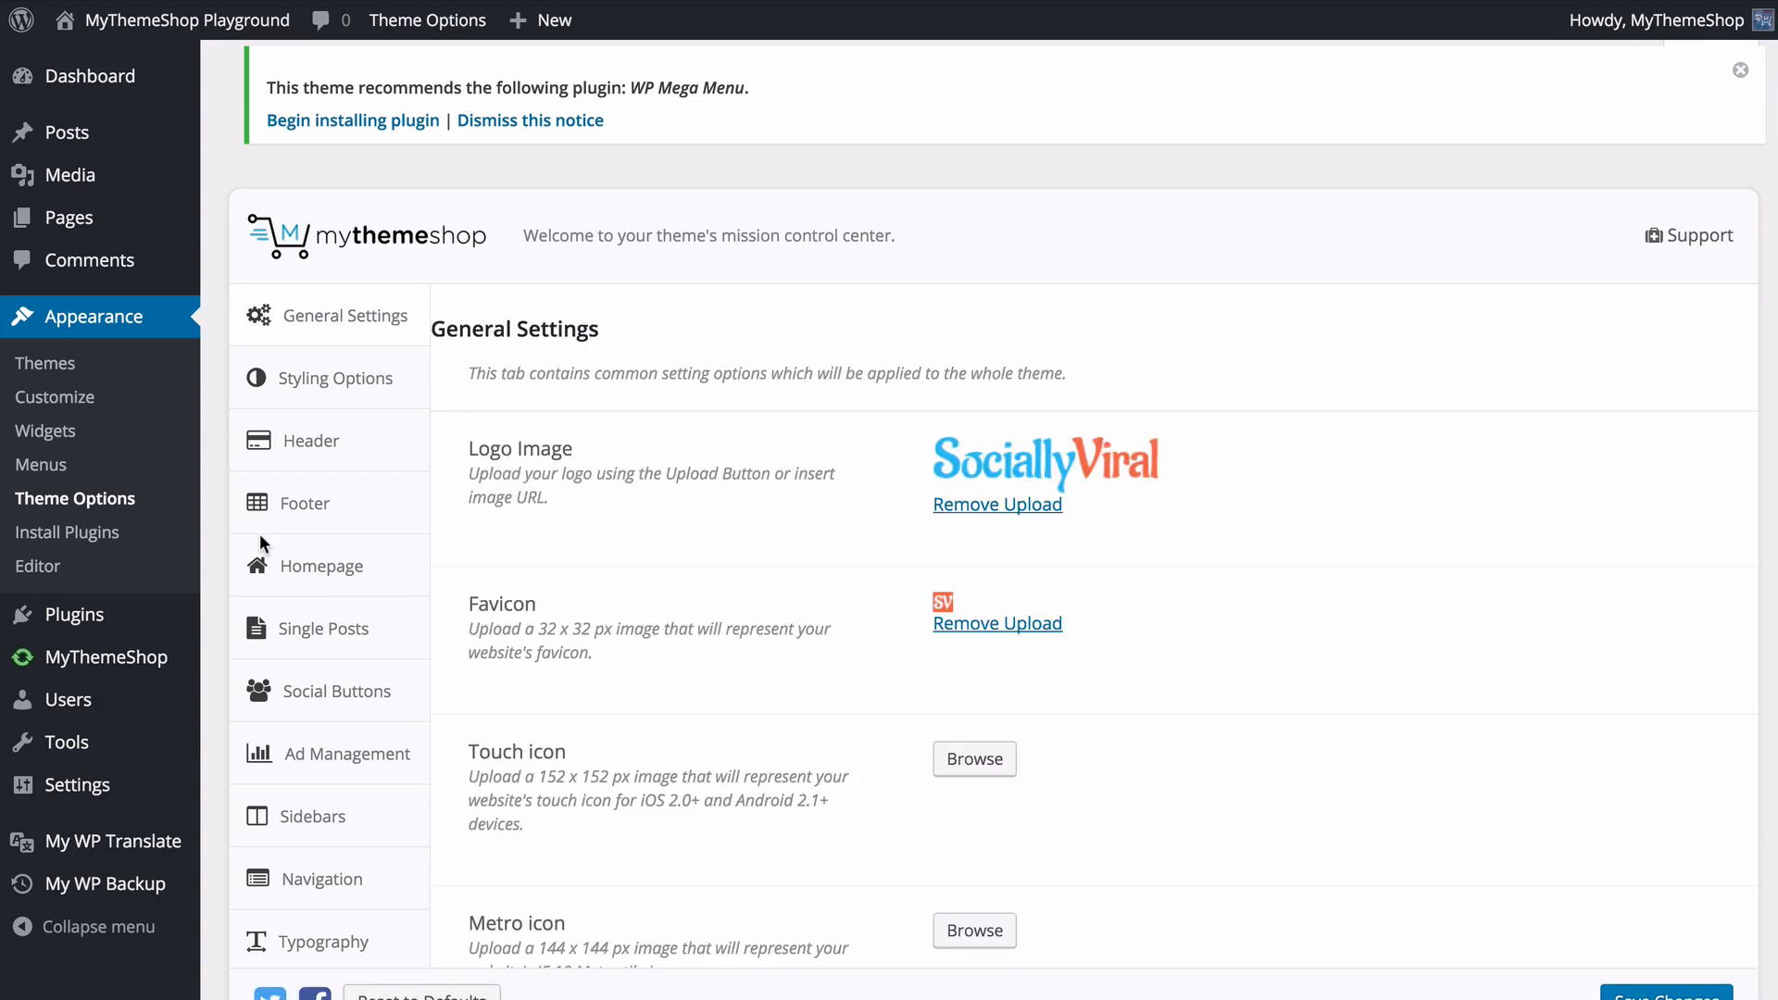
pyautogui.click(552, 120)
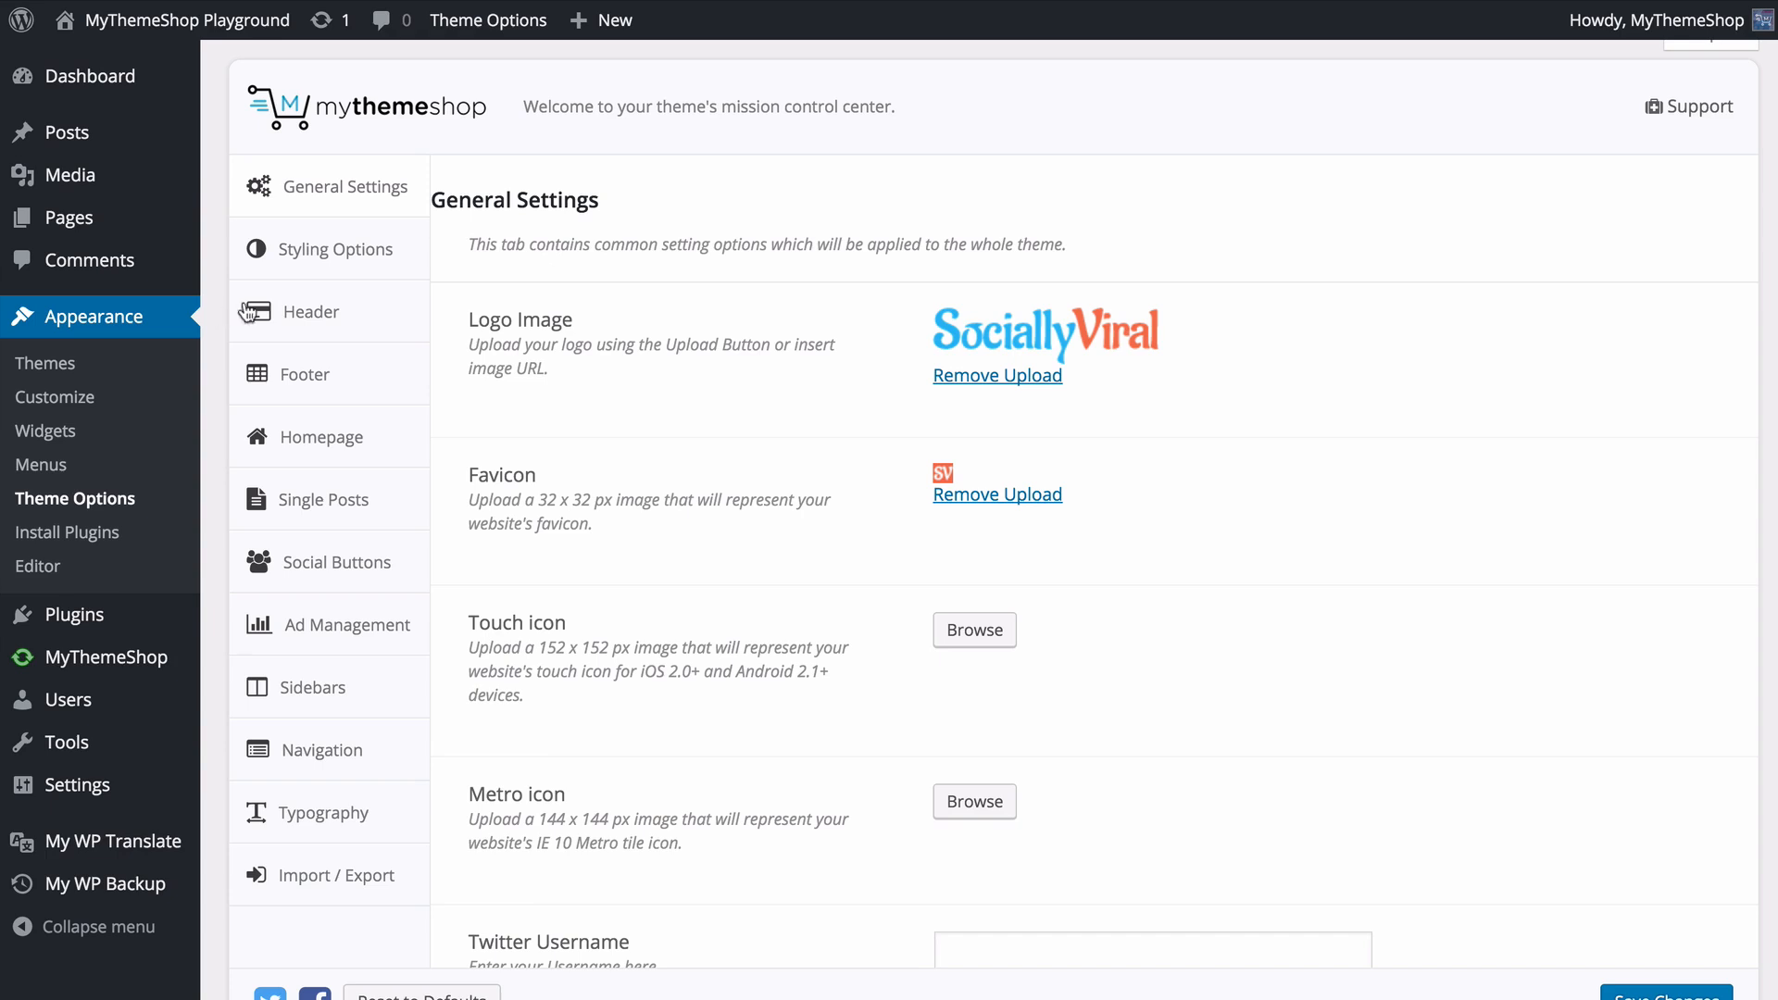
# - Preview the demo of the Layout 1 preset and import that preset's options, accepting the loss of current options
pyautogui.click(378, 887)
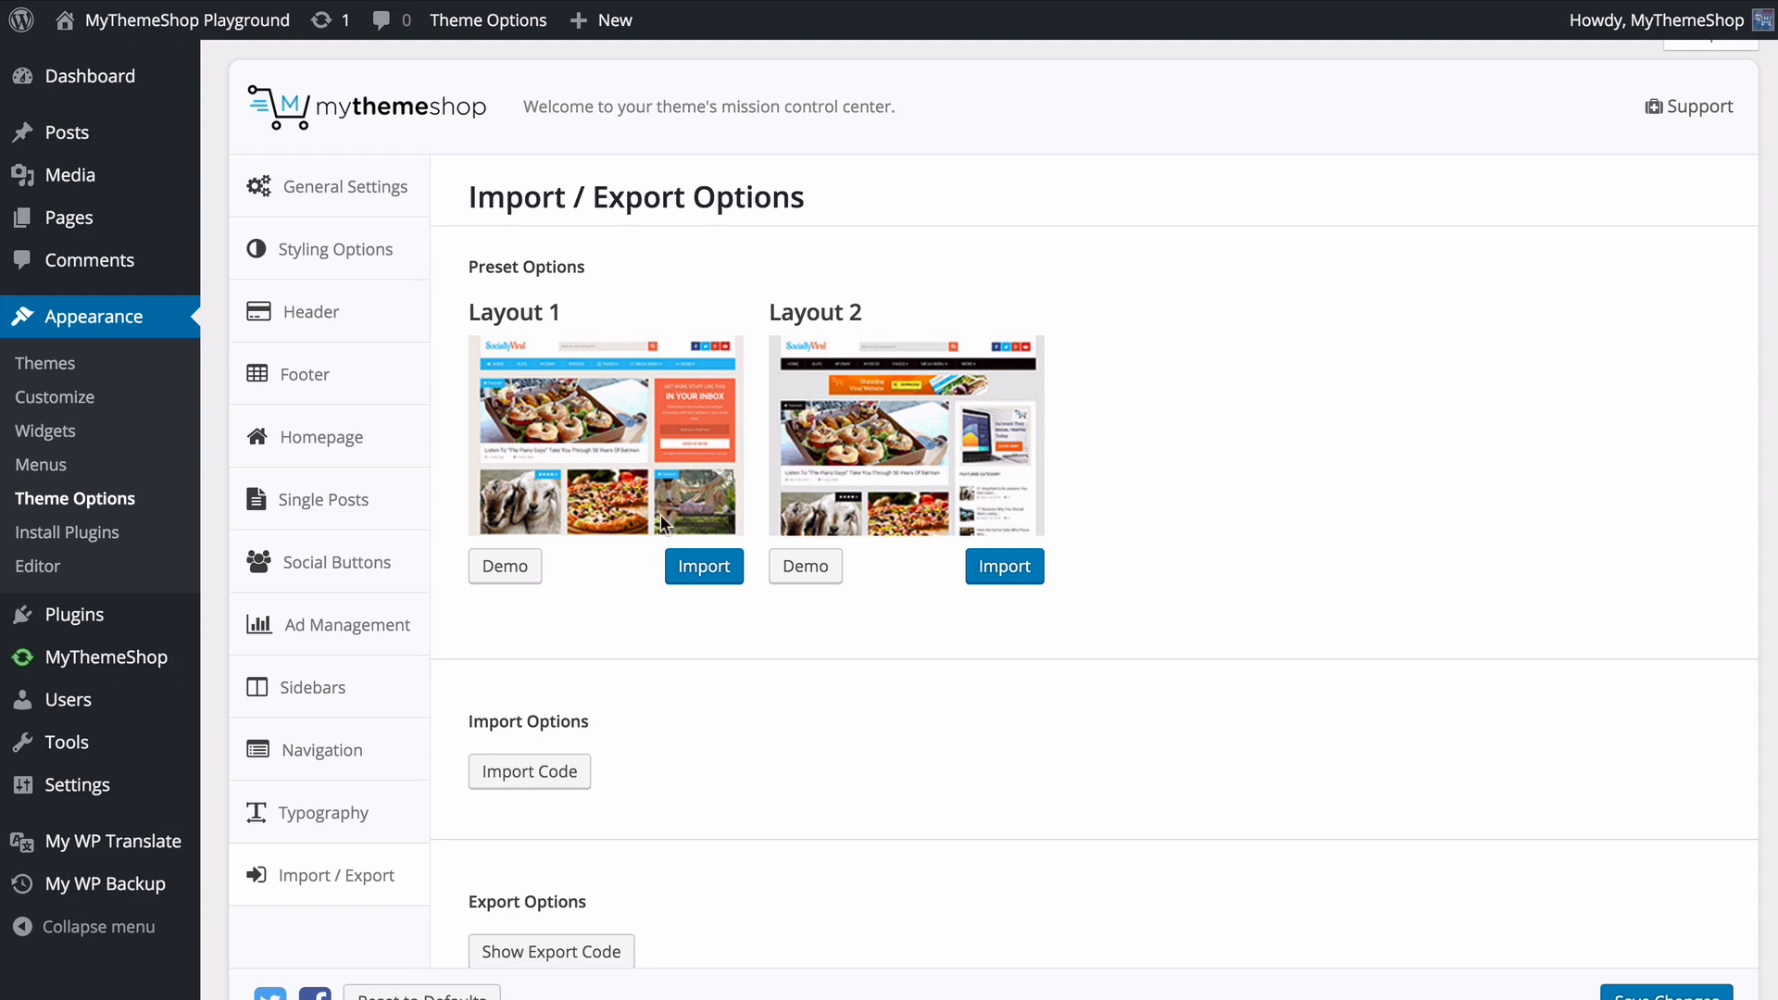
pyautogui.click(523, 565)
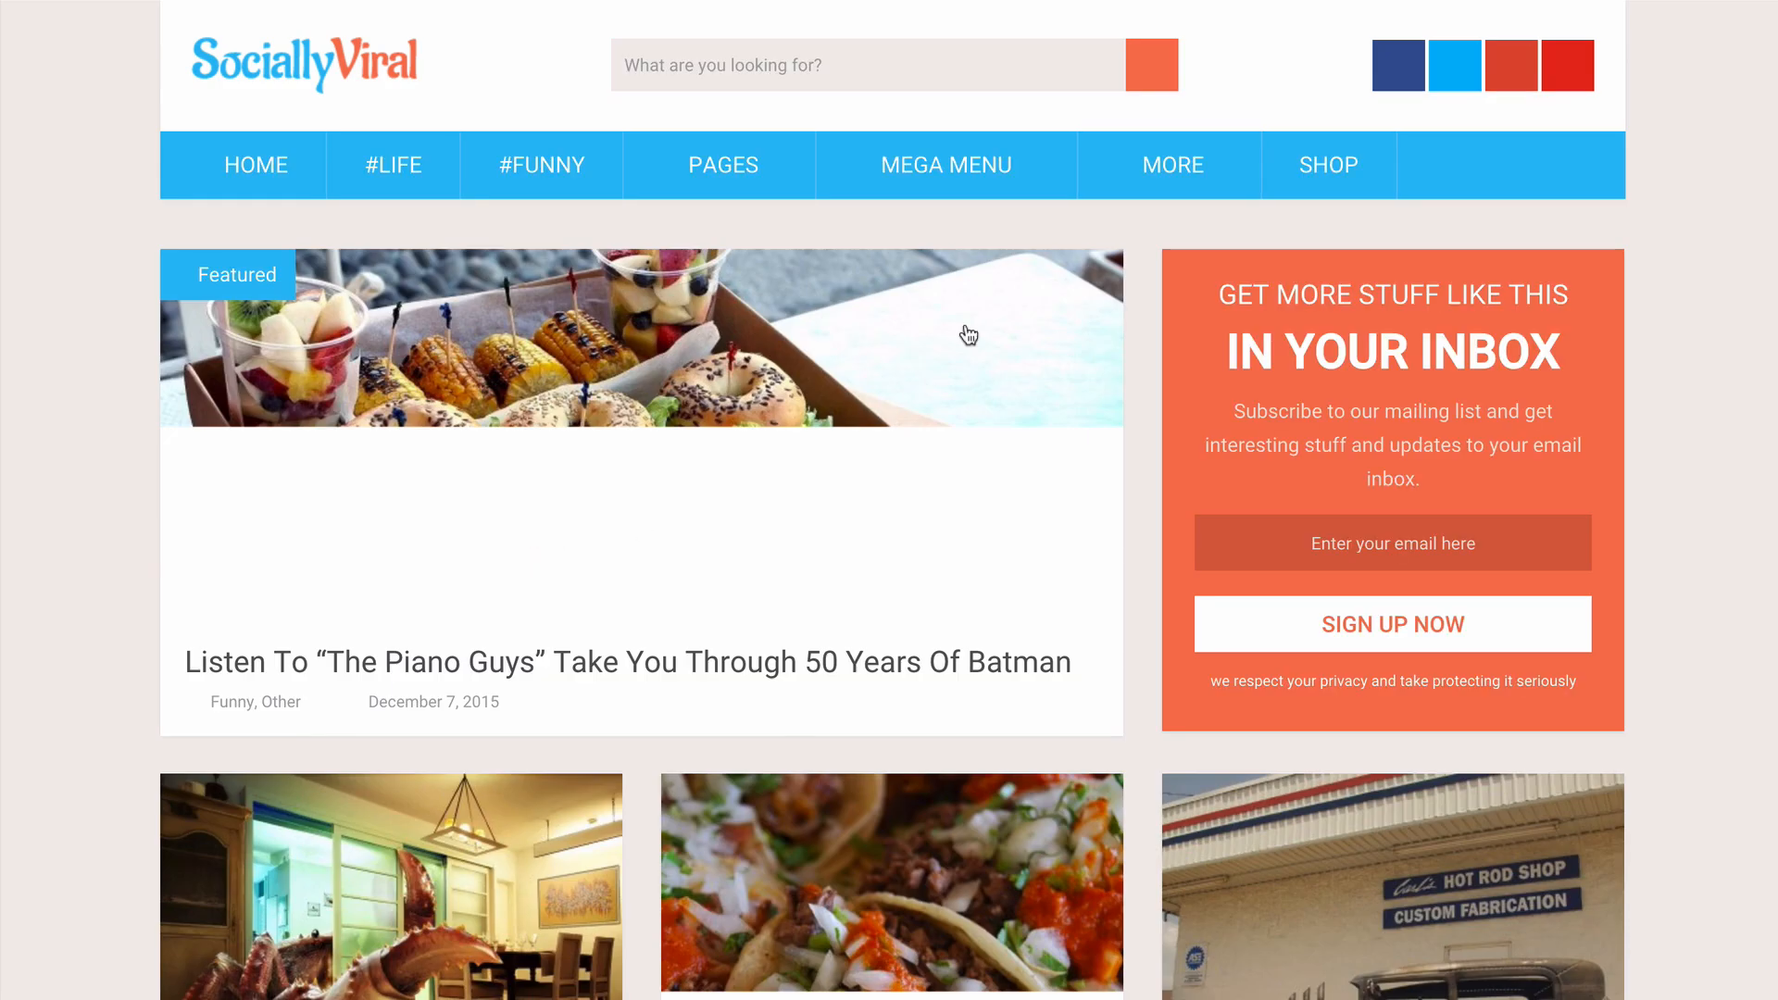
pyautogui.moveTo(1253, 151)
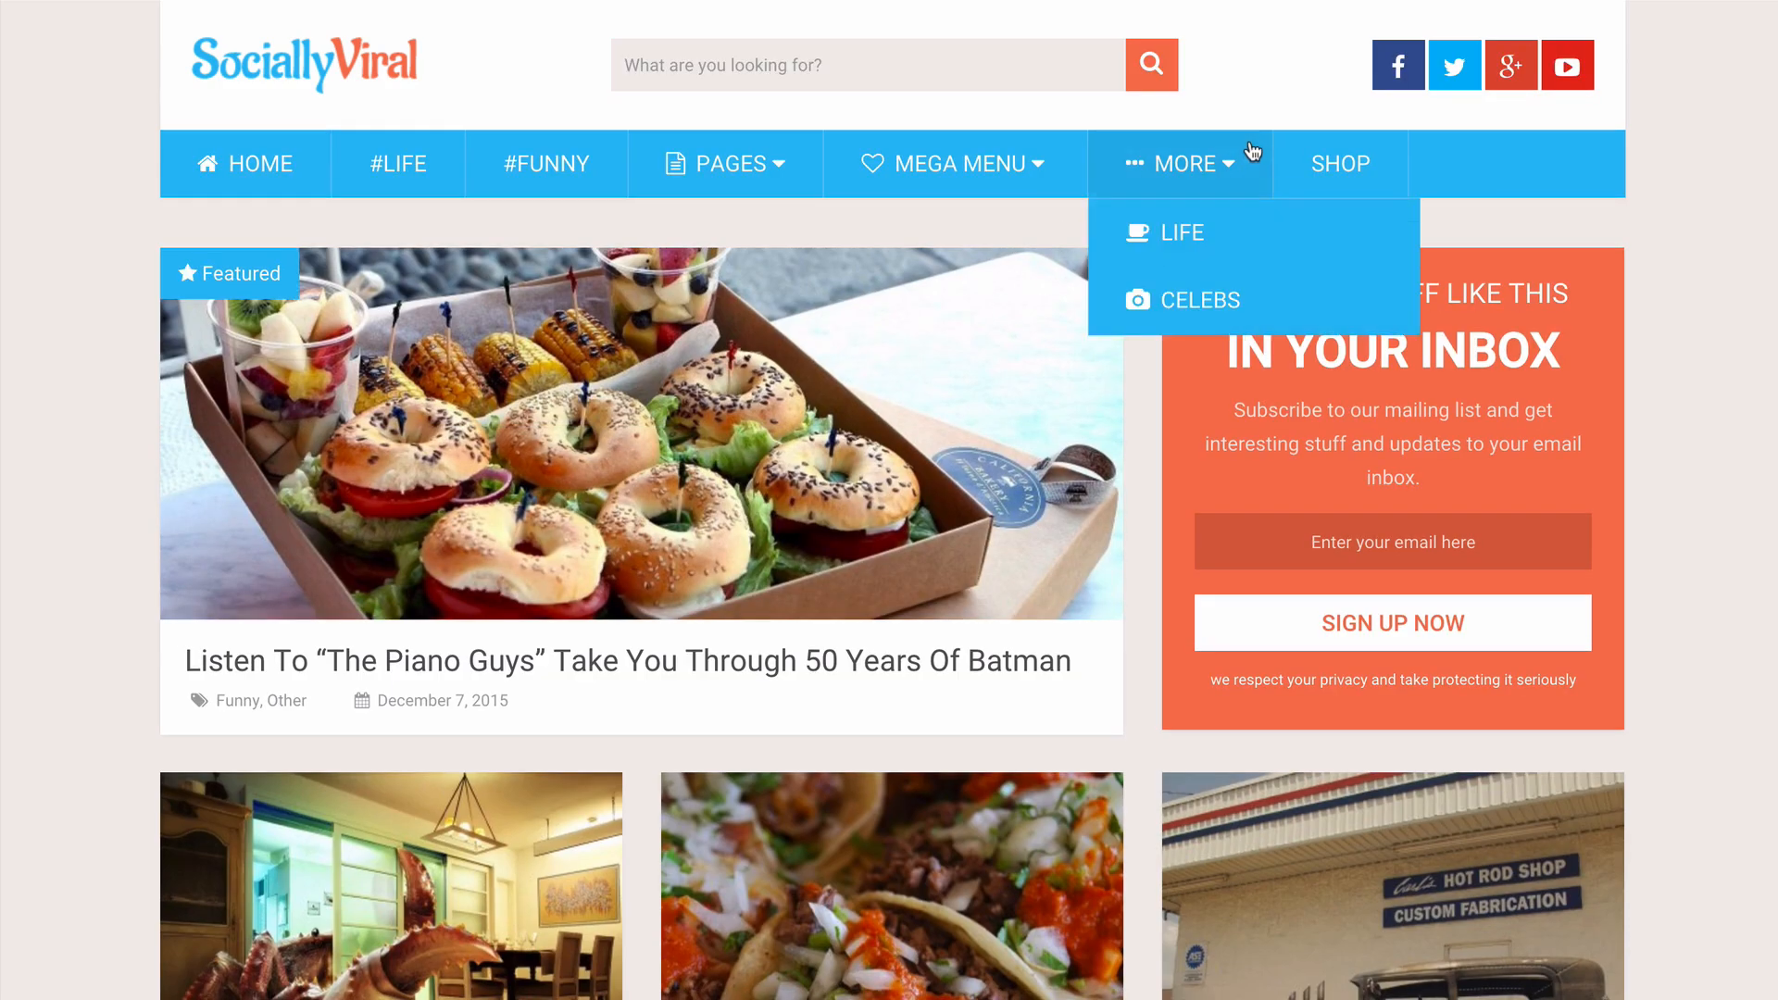
pyautogui.press('super+w')
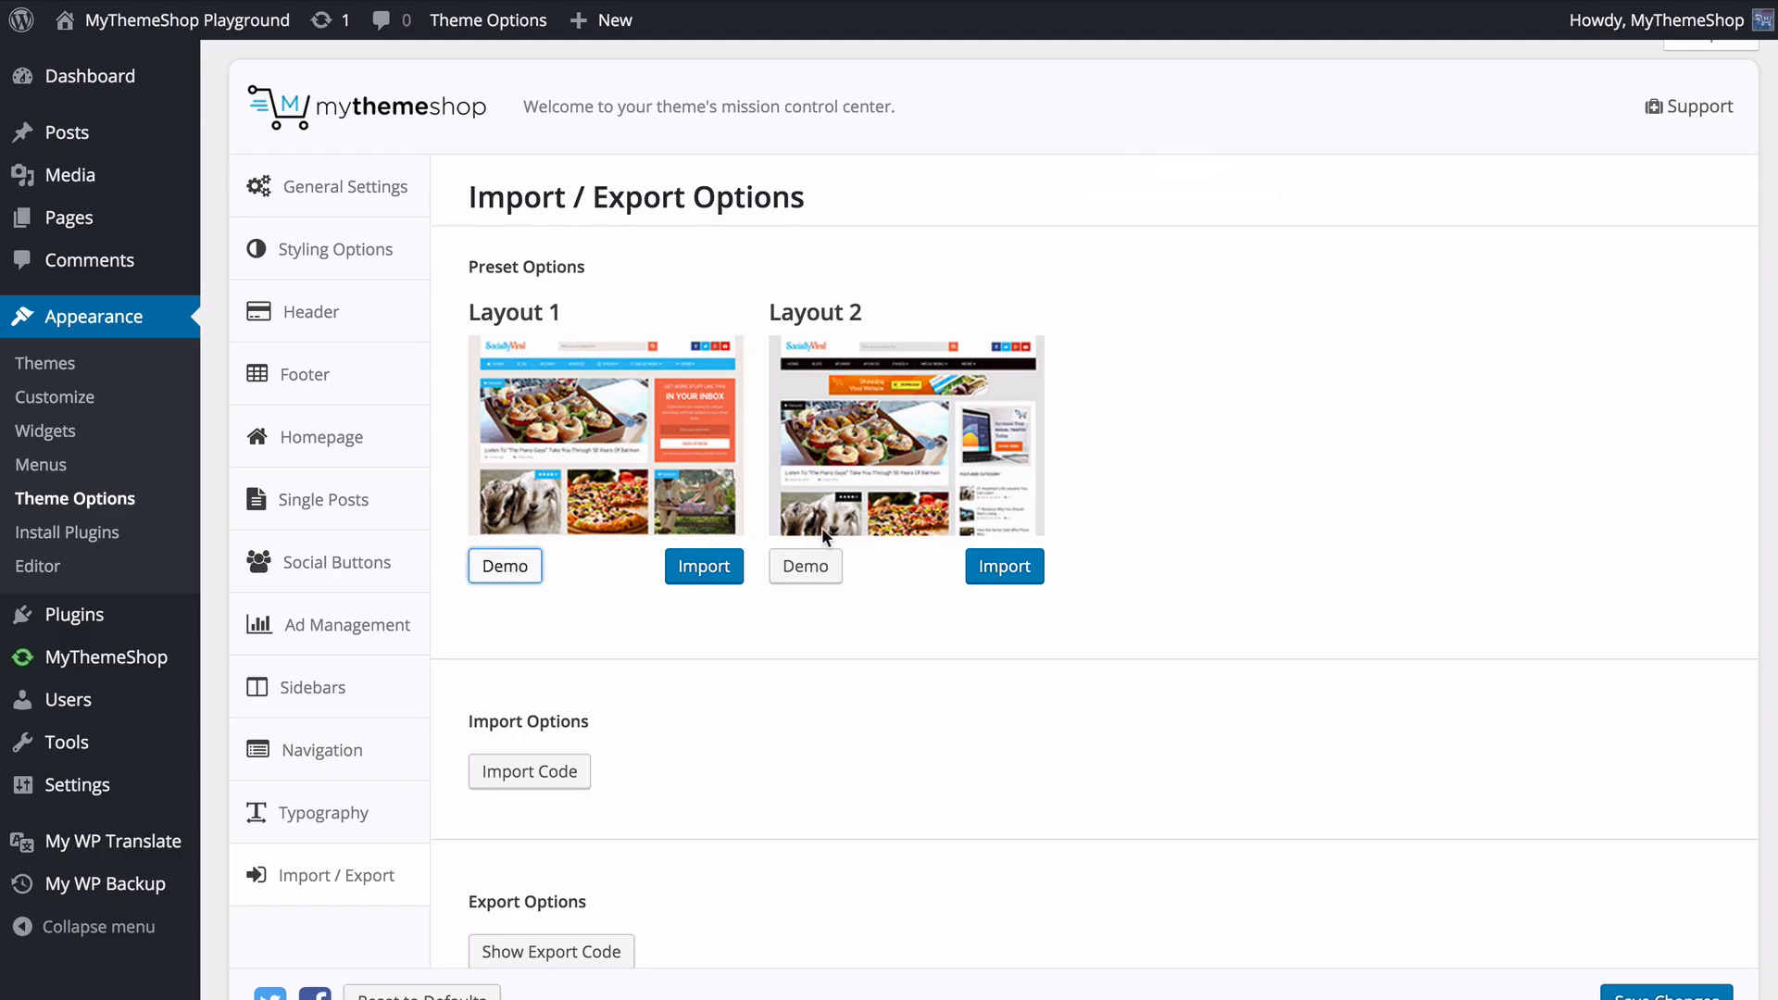
pyautogui.click(706, 566)
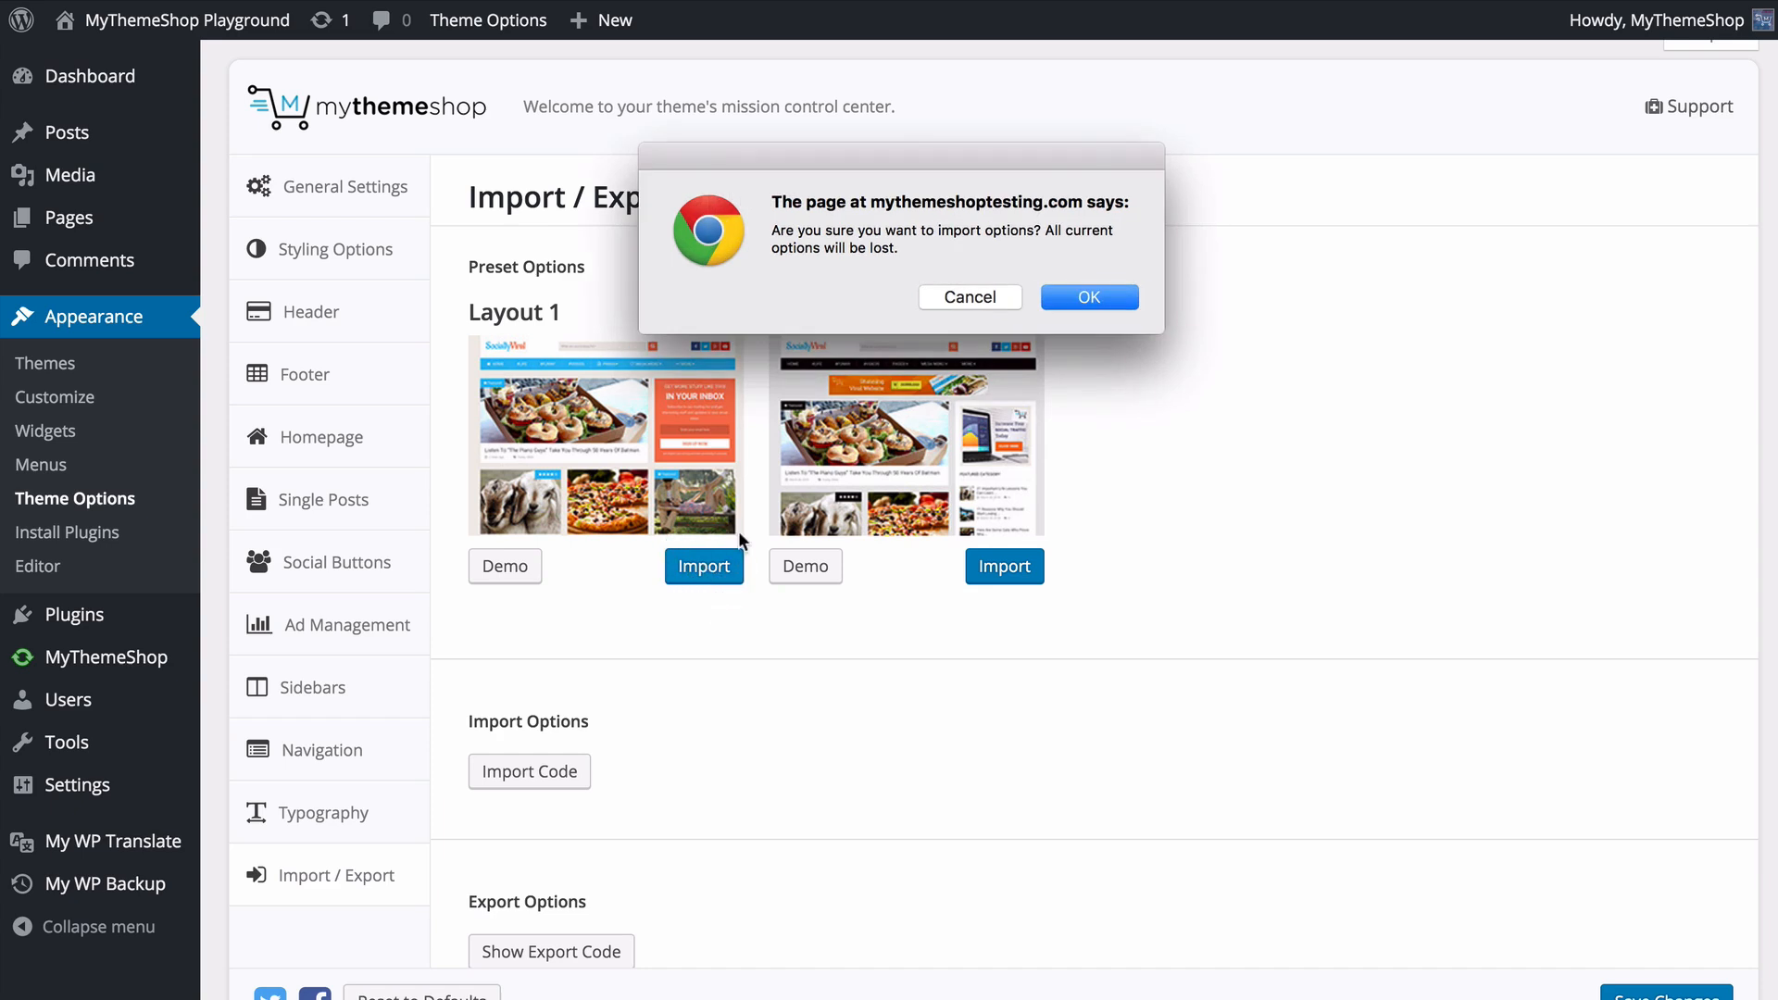
pyautogui.click(1070, 296)
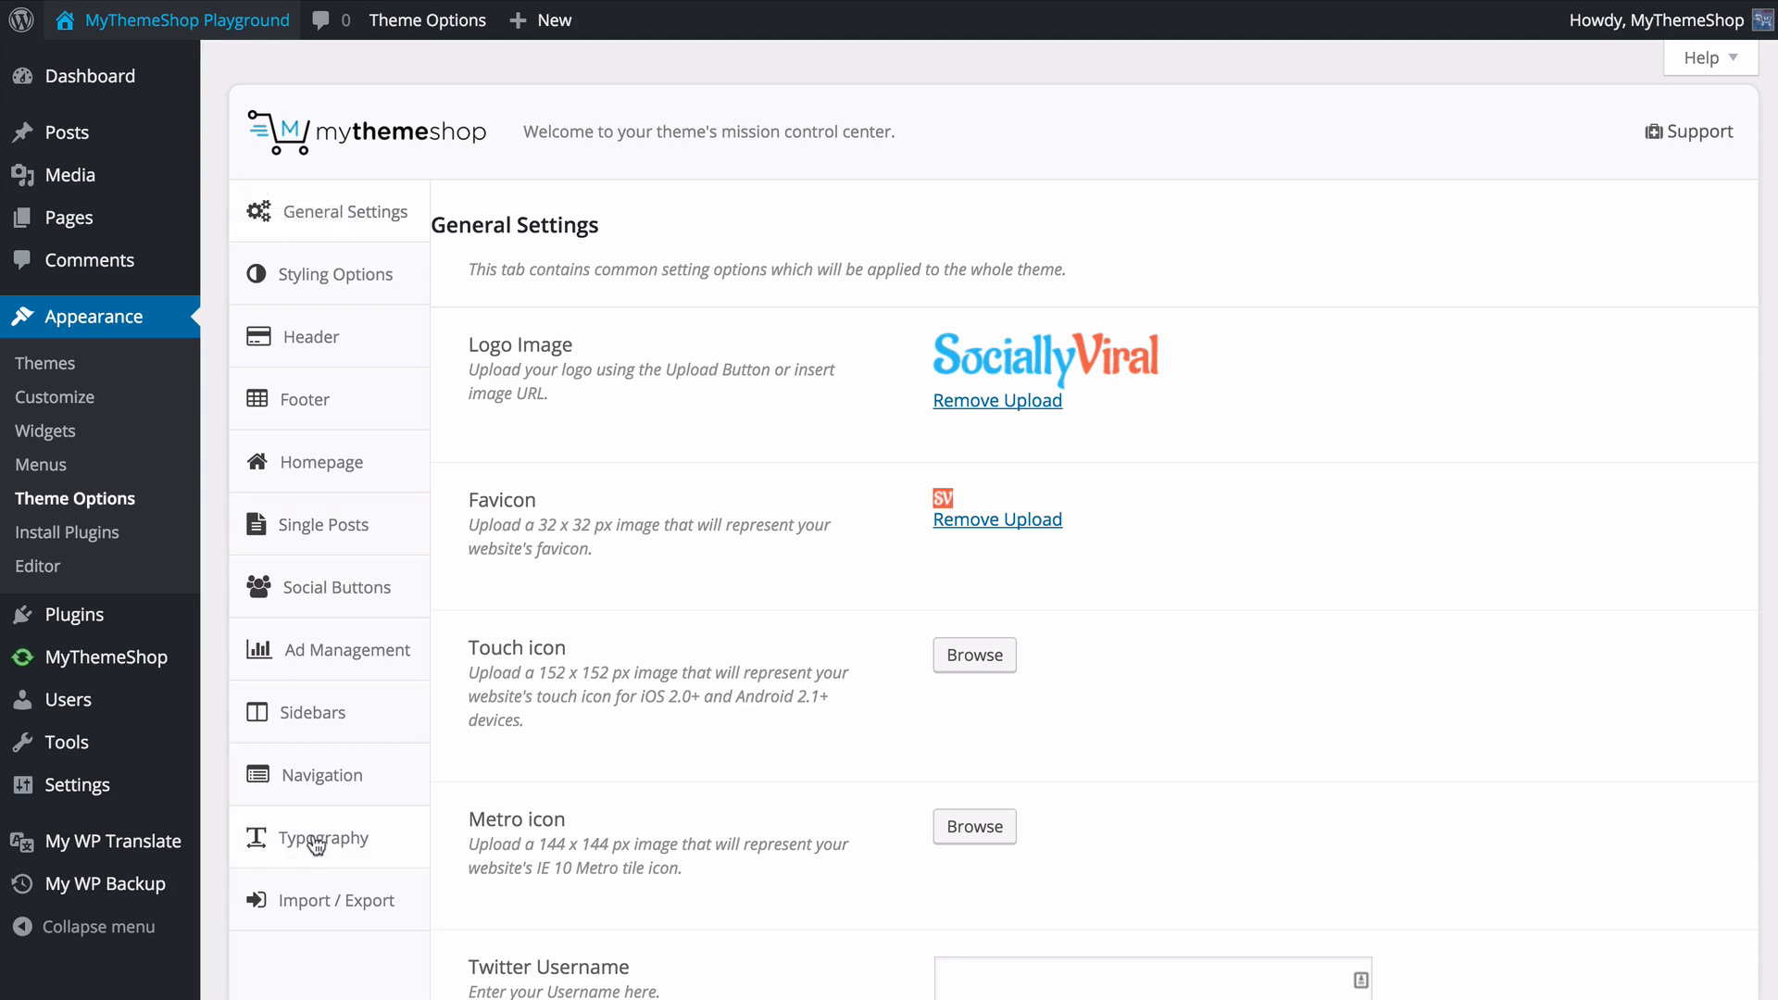
pyautogui.click(359, 287)
pyautogui.click(357, 316)
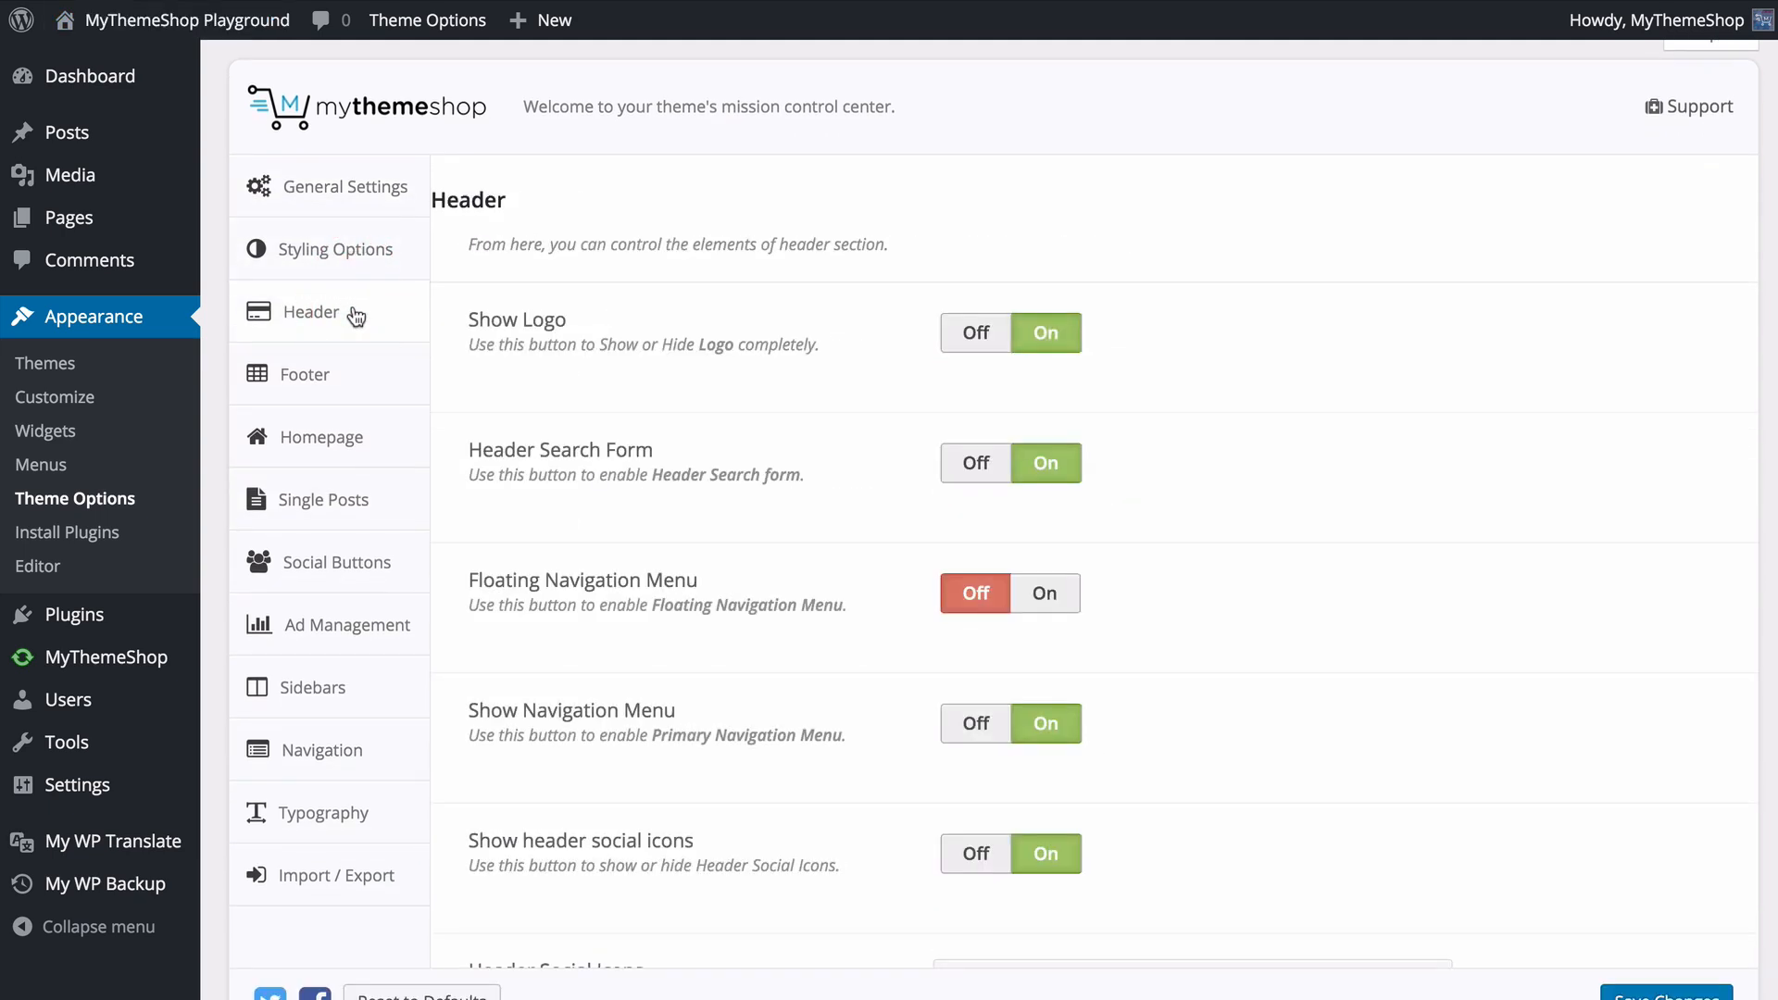
pyautogui.click(364, 188)
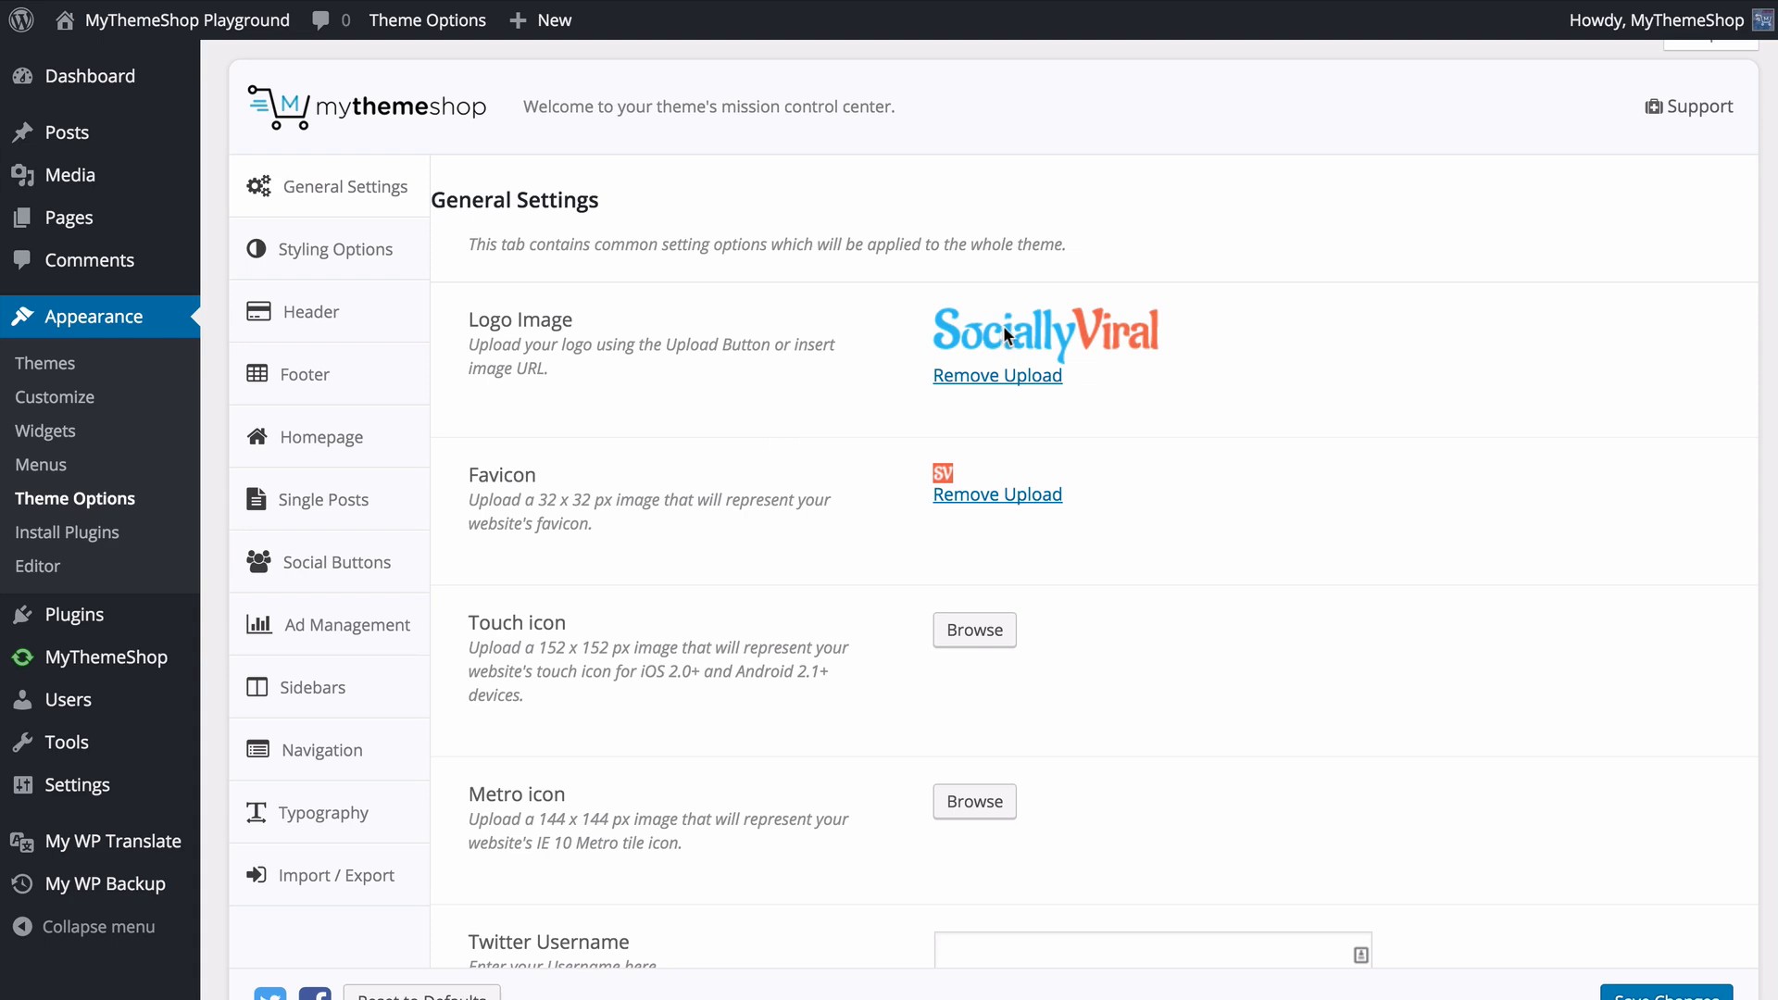
# - Replace the logo image in General Settings with cd_6_flat.jpg from the media library
pyautogui.click(1006, 378)
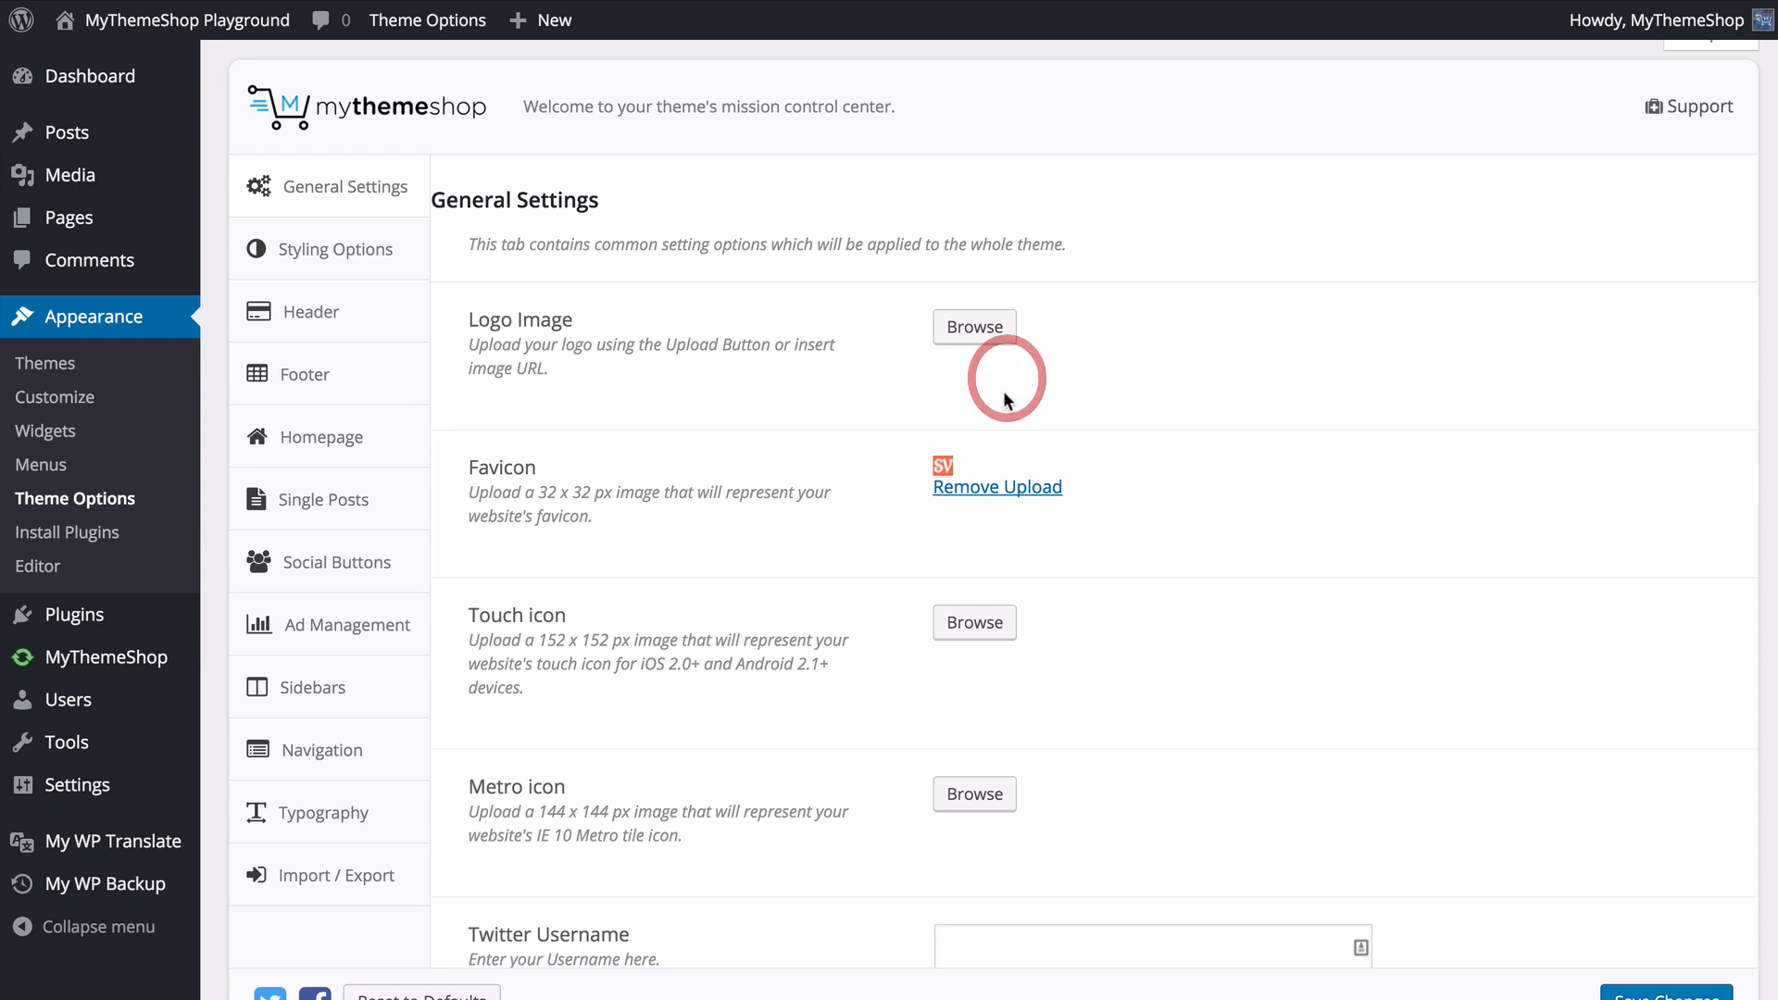
pyautogui.click(973, 336)
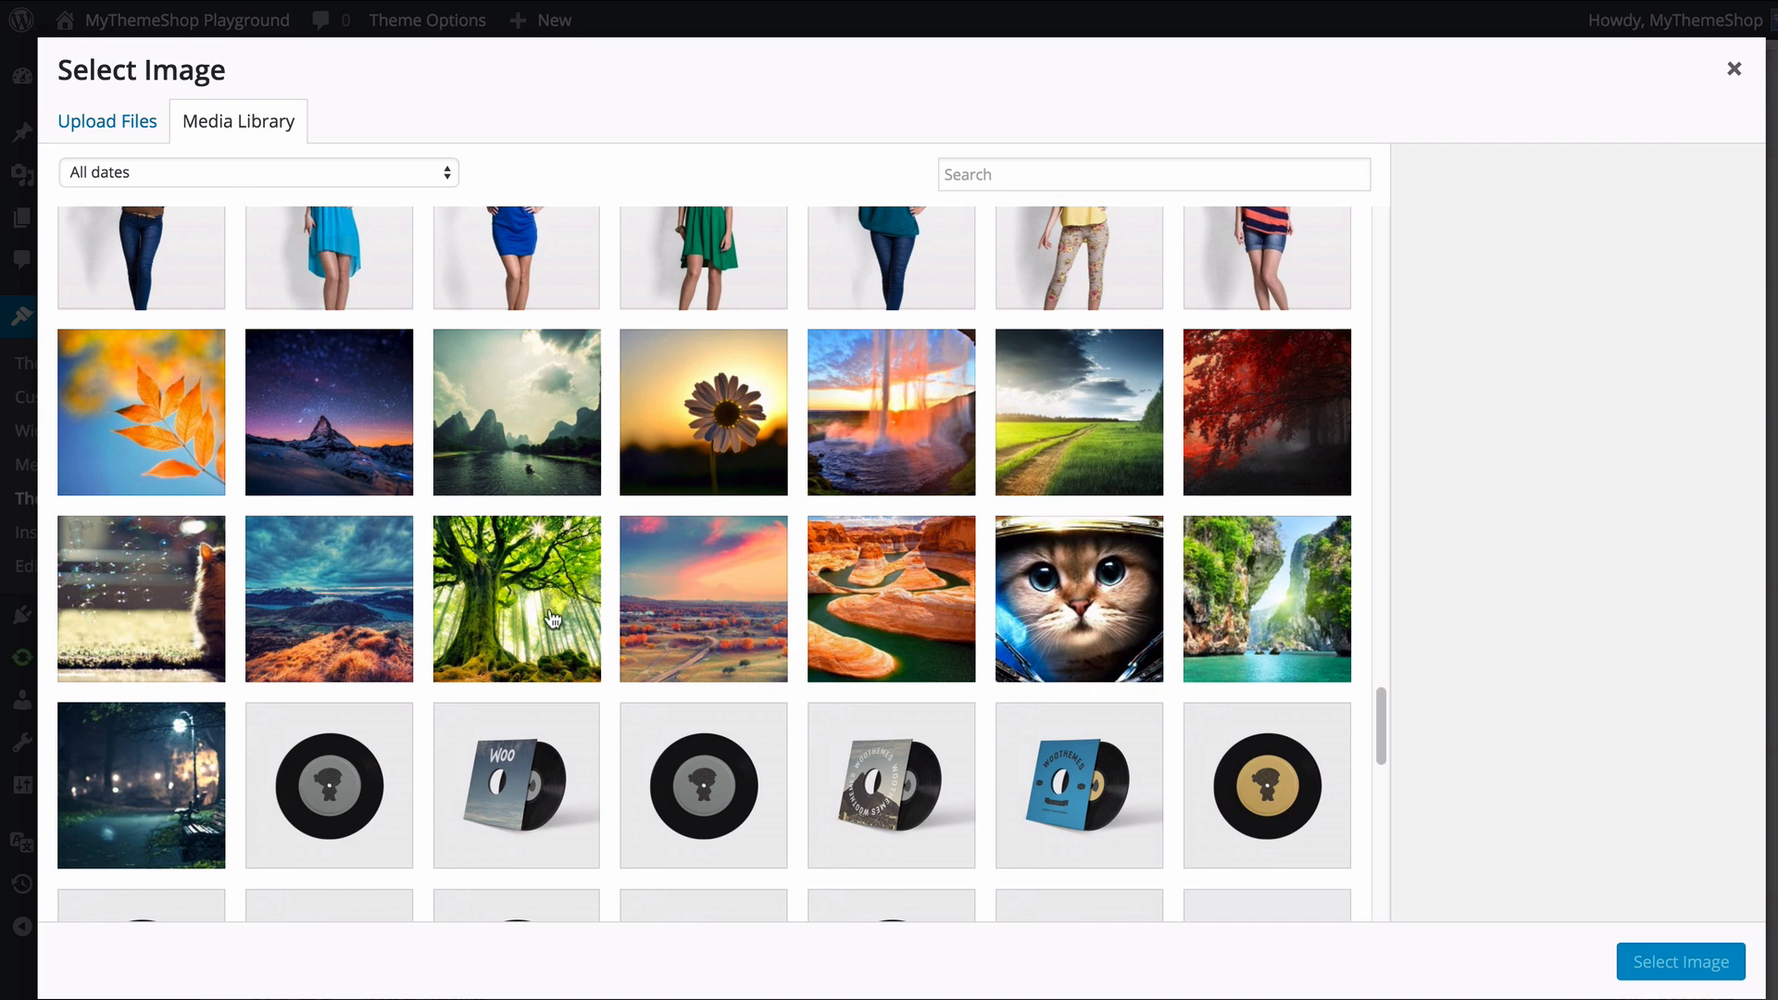
pyautogui.click(364, 771)
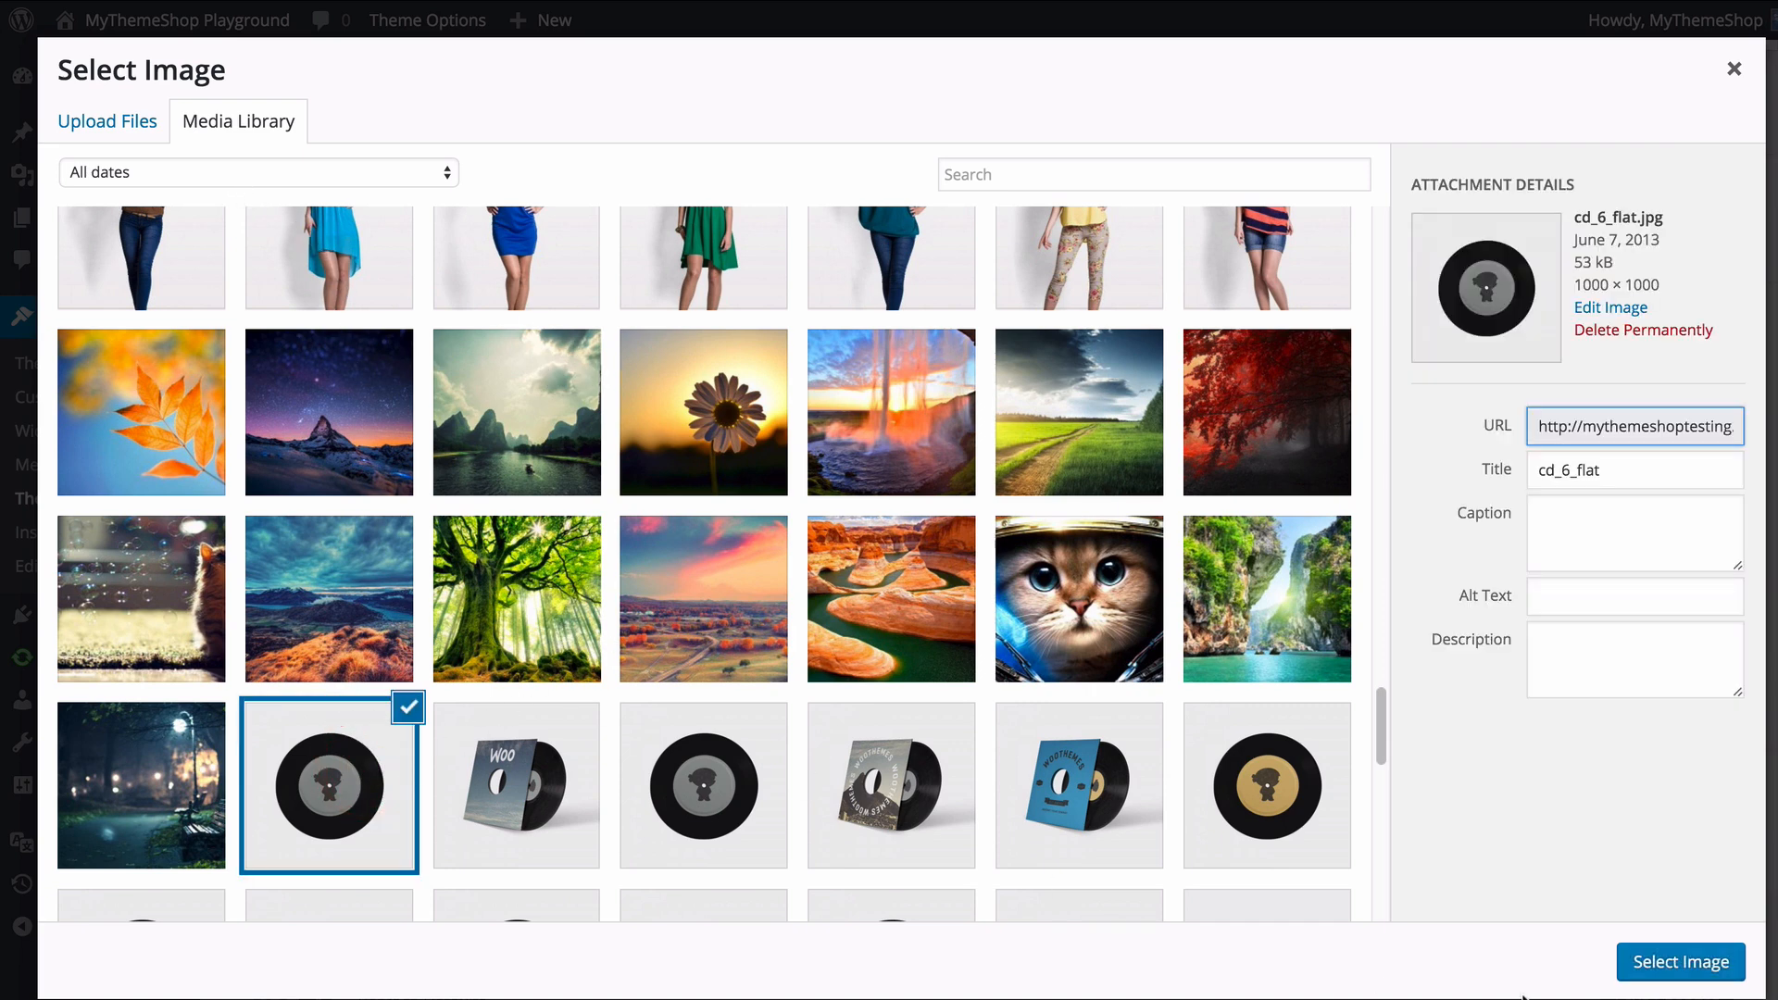
pyautogui.click(1661, 964)
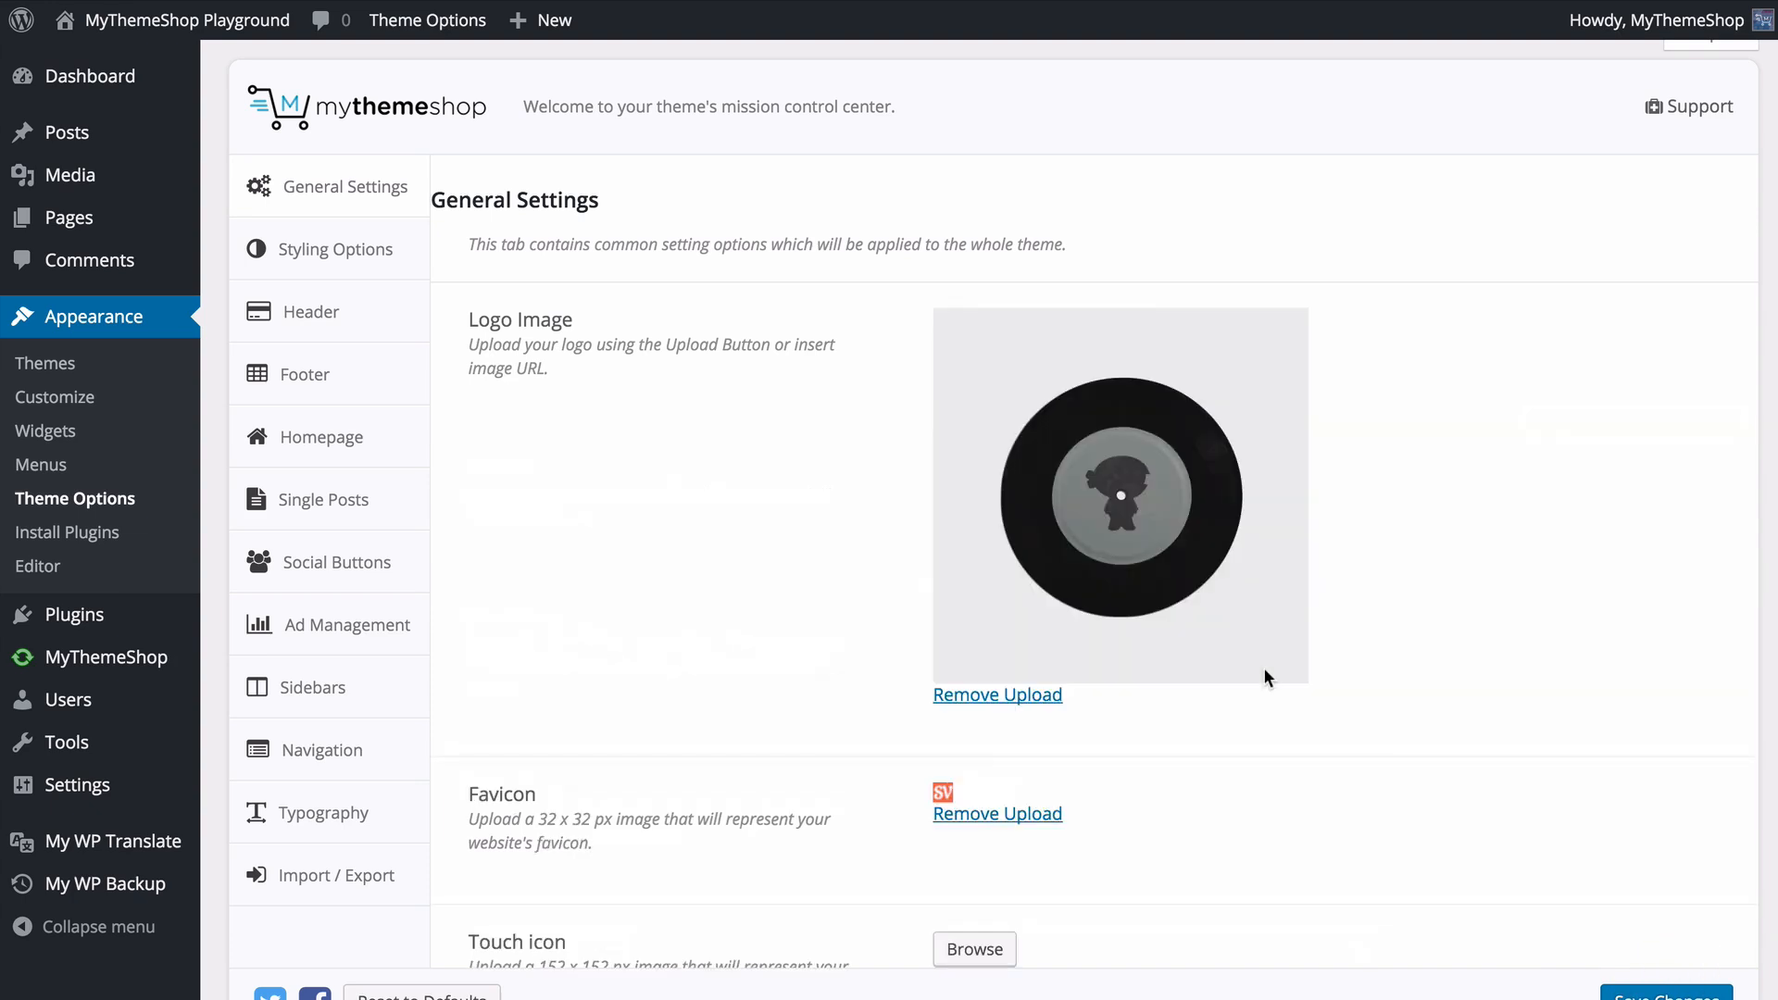
# - Replace the favicon in General Settings with favicon.png from the media library
pyautogui.scroll(-3, 1393, 654)
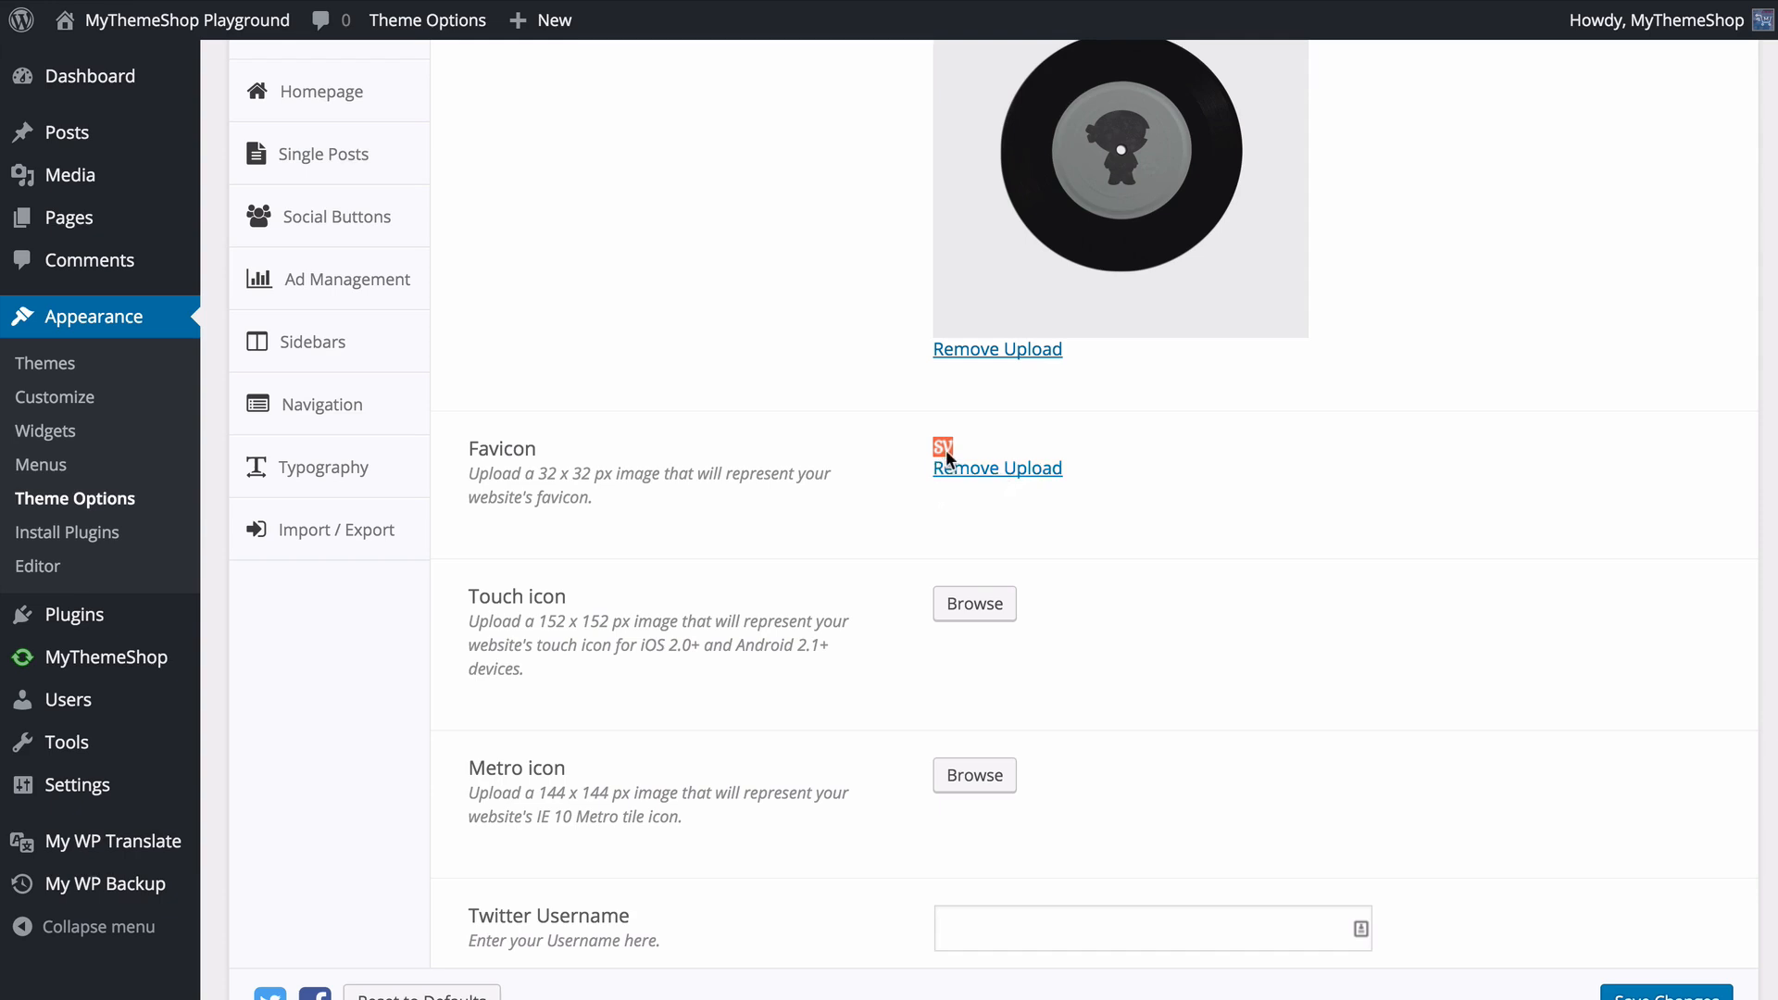
pyautogui.click(973, 469)
pyautogui.click(974, 456)
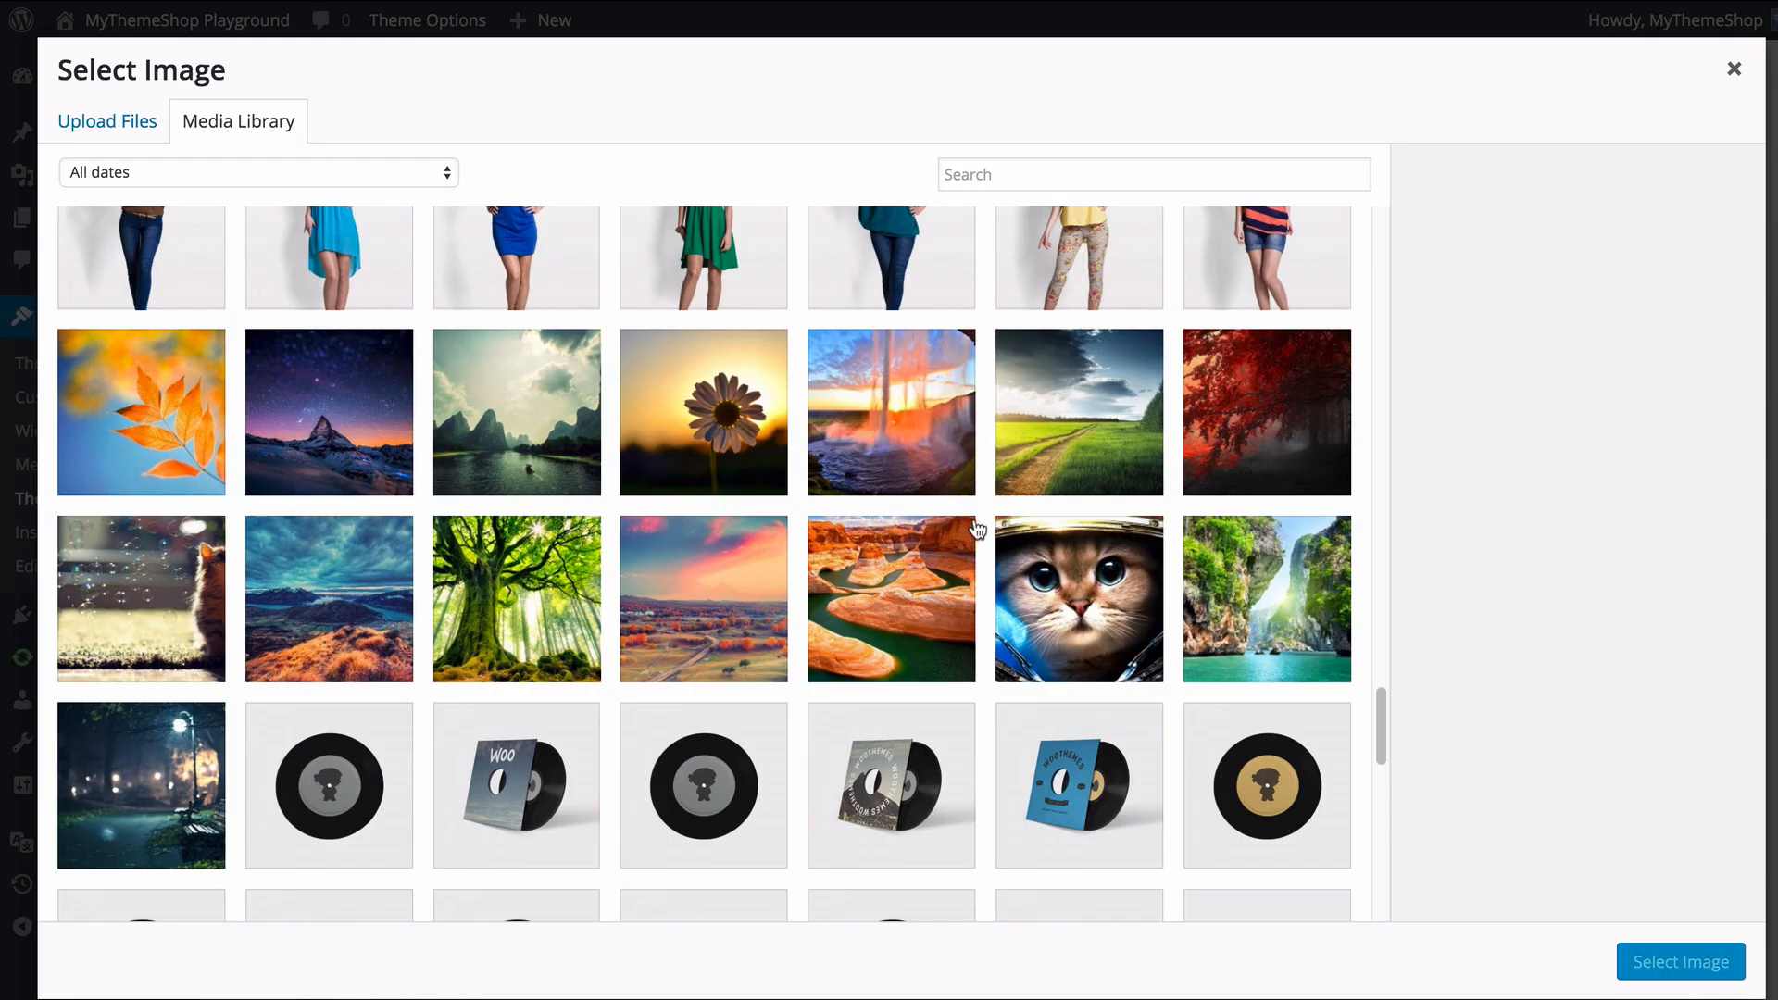
pyautogui.scroll(7, 927, 526)
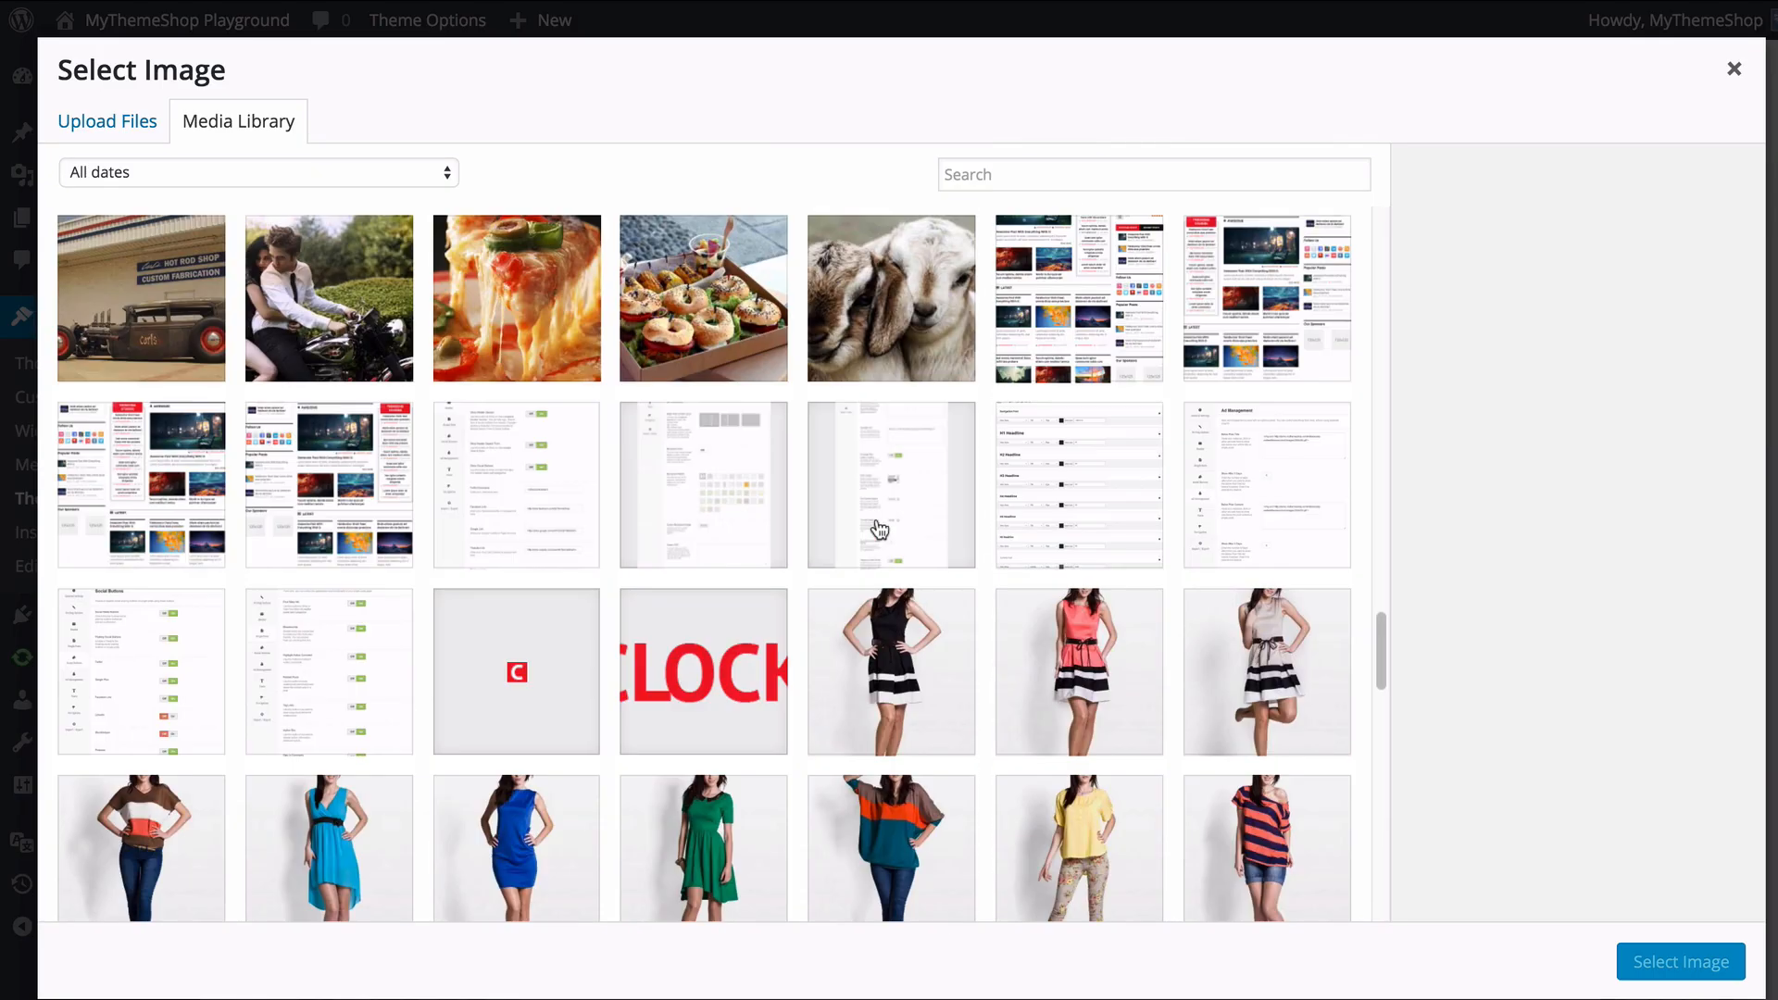
pyautogui.click(567, 648)
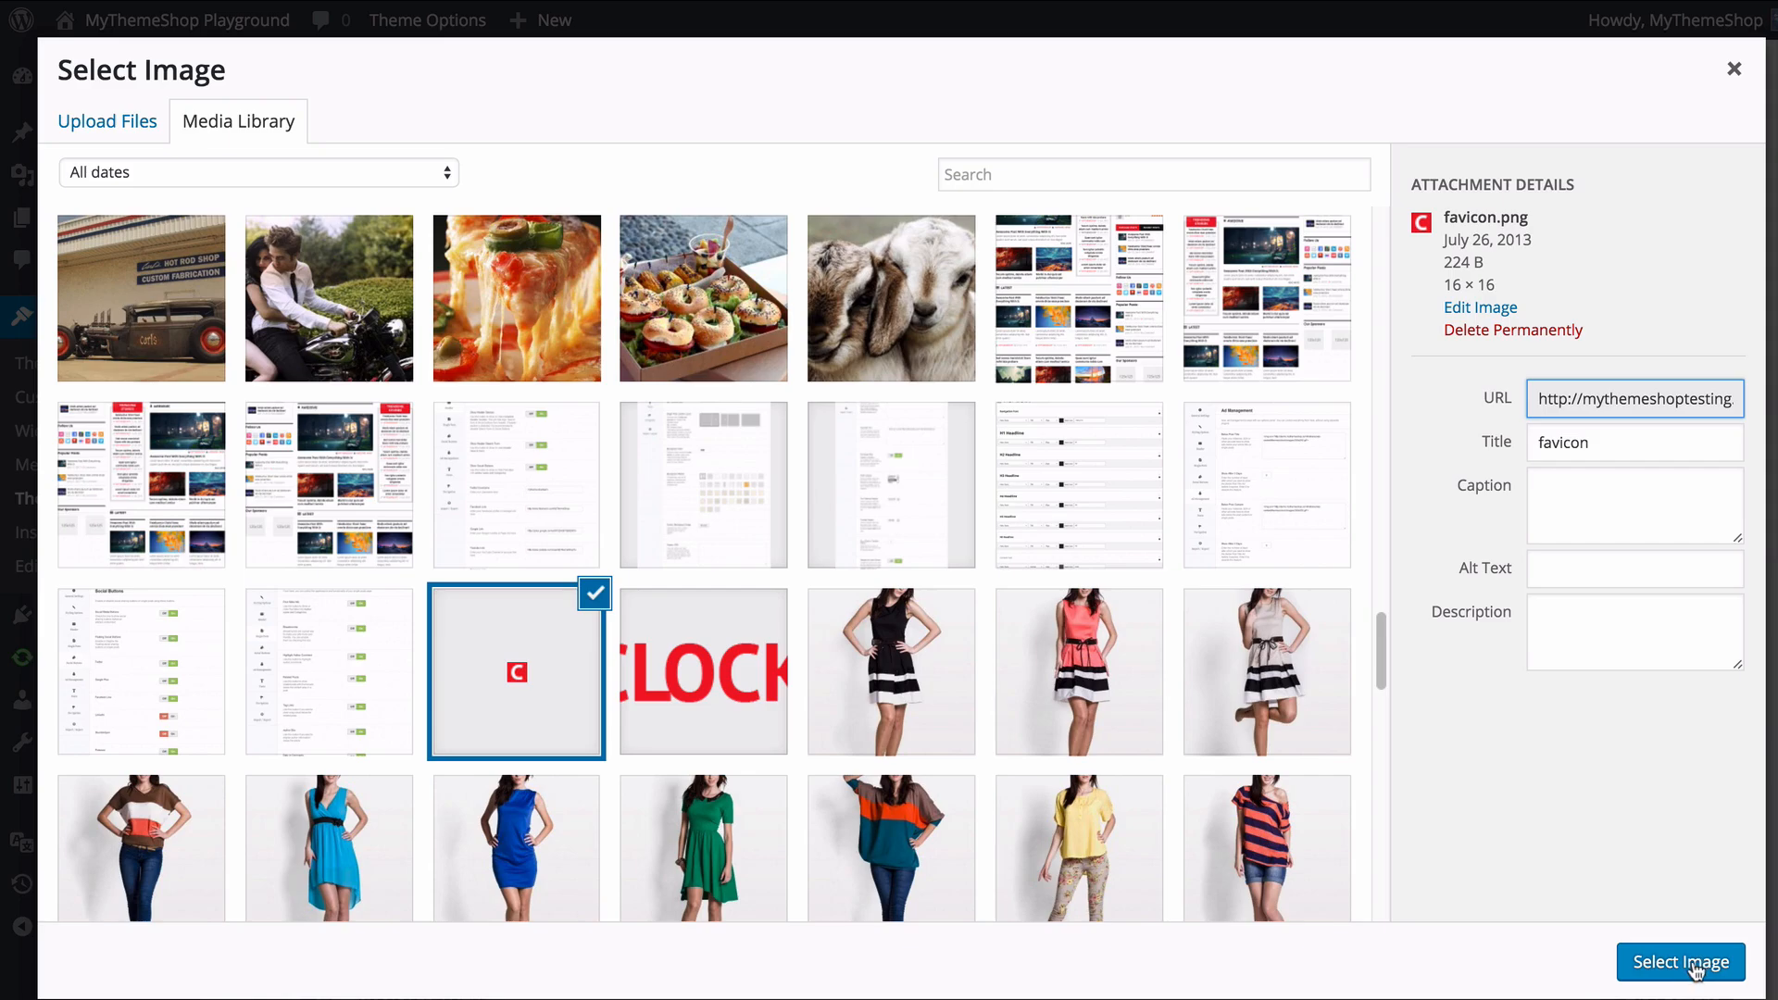
pyautogui.click(1681, 962)
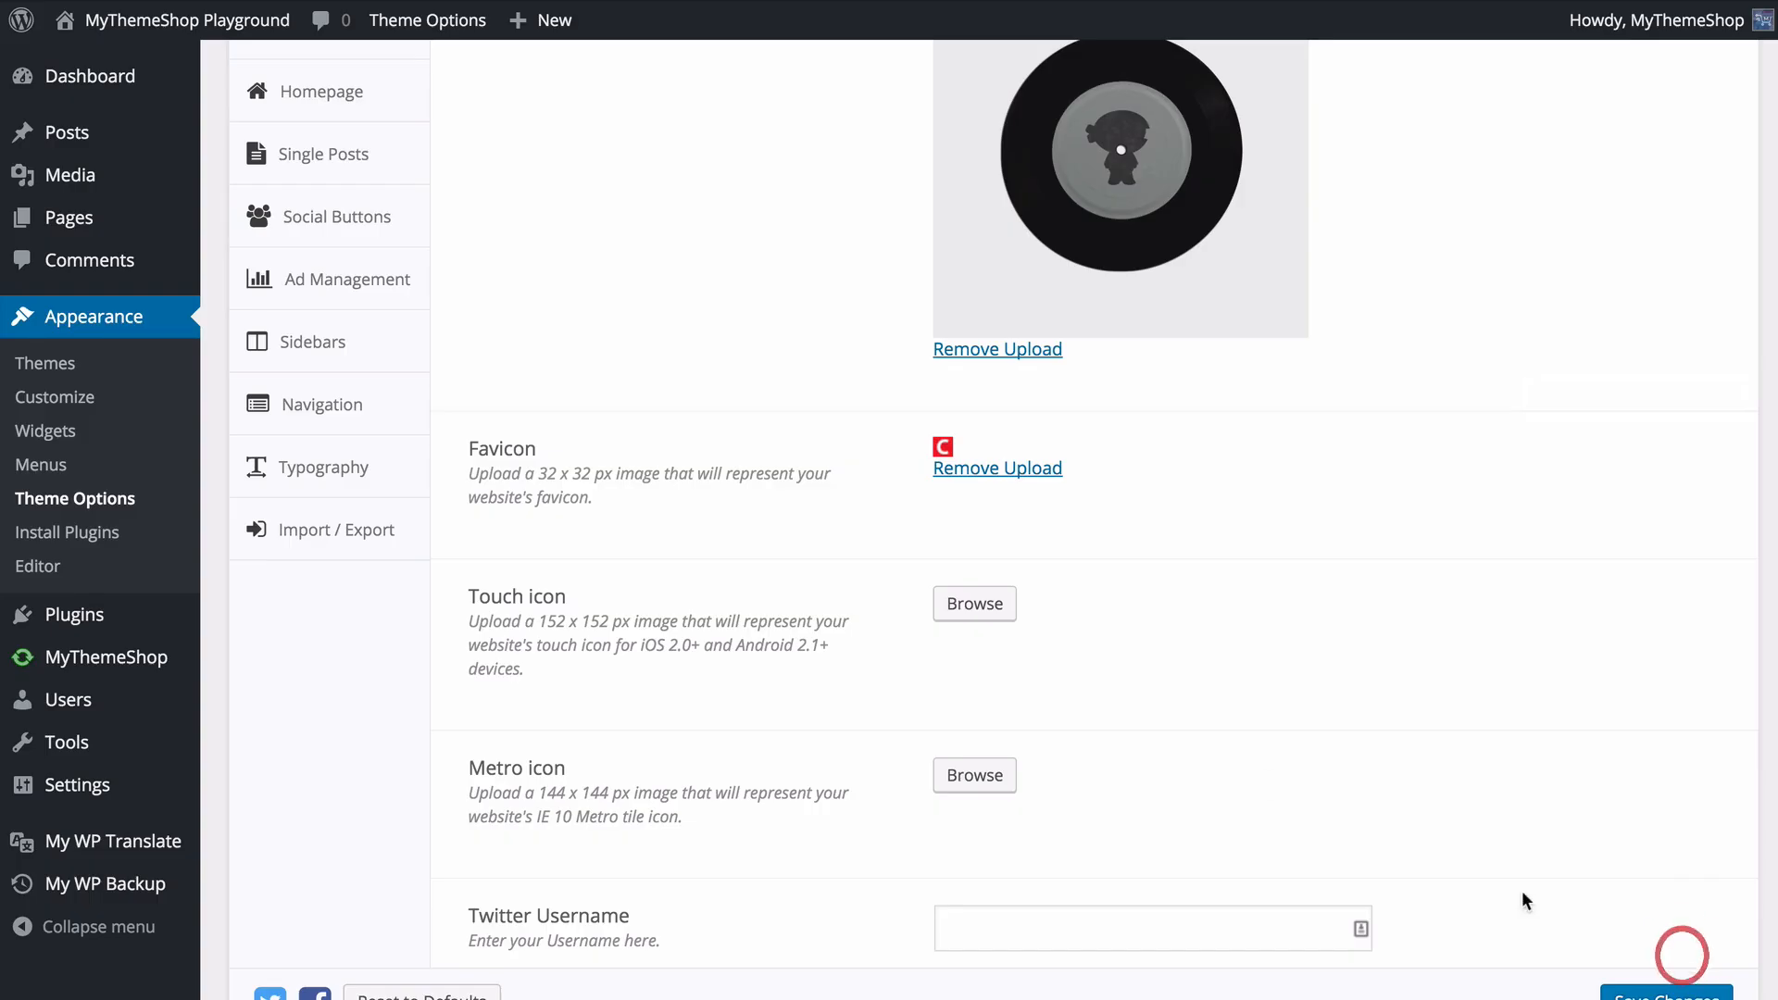
pyautogui.click(1319, 672)
pyautogui.scroll(-1, 639, 620)
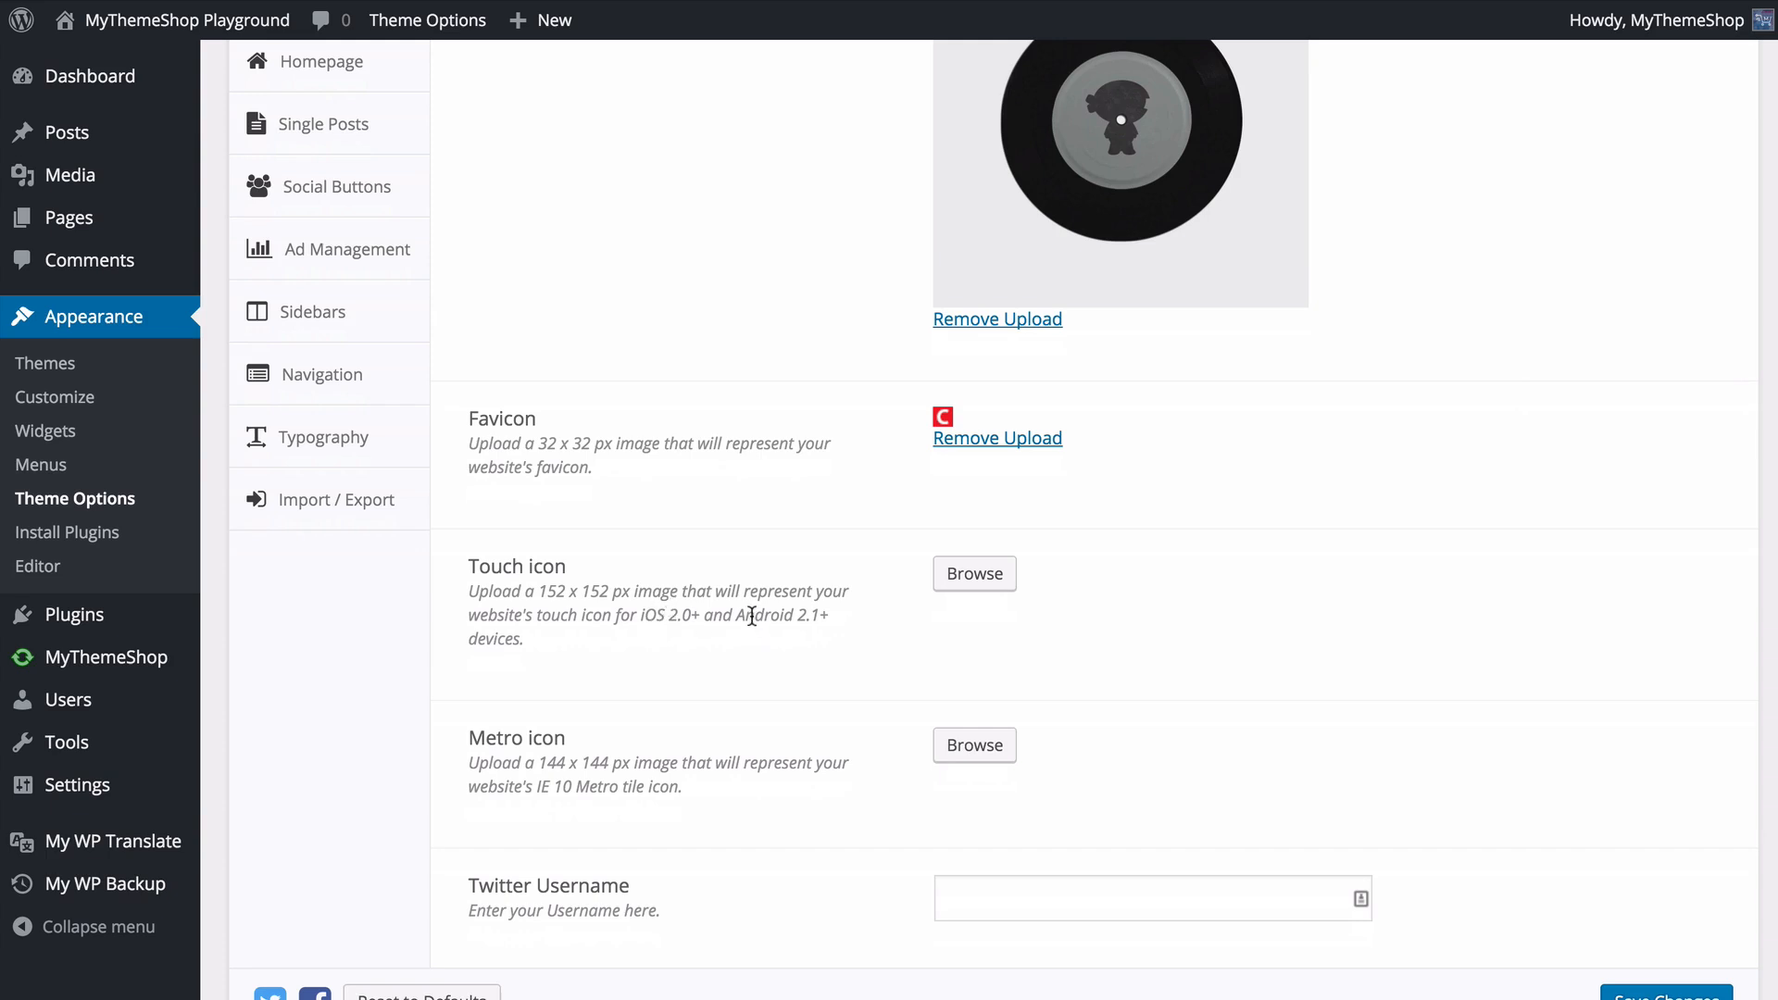
# - Set the Twitter Username in General Settings to MyThemeShop
pyautogui.scroll(-3, 741, 618)
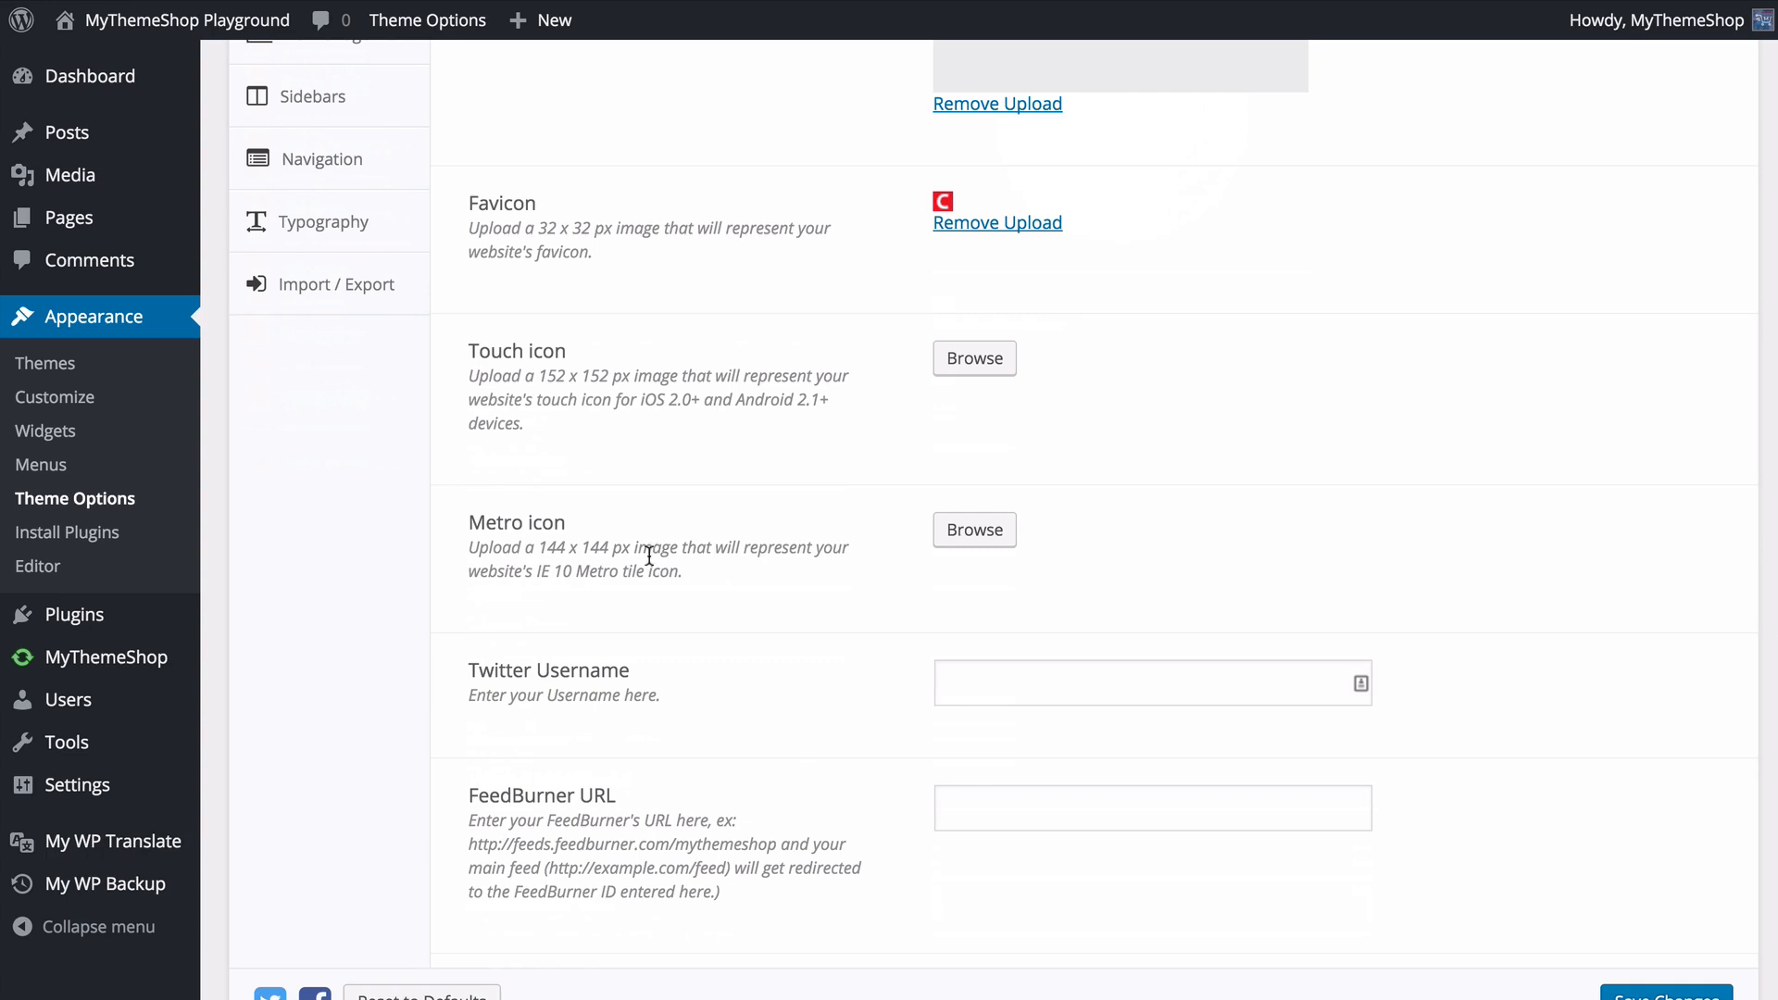
pyautogui.click(993, 685)
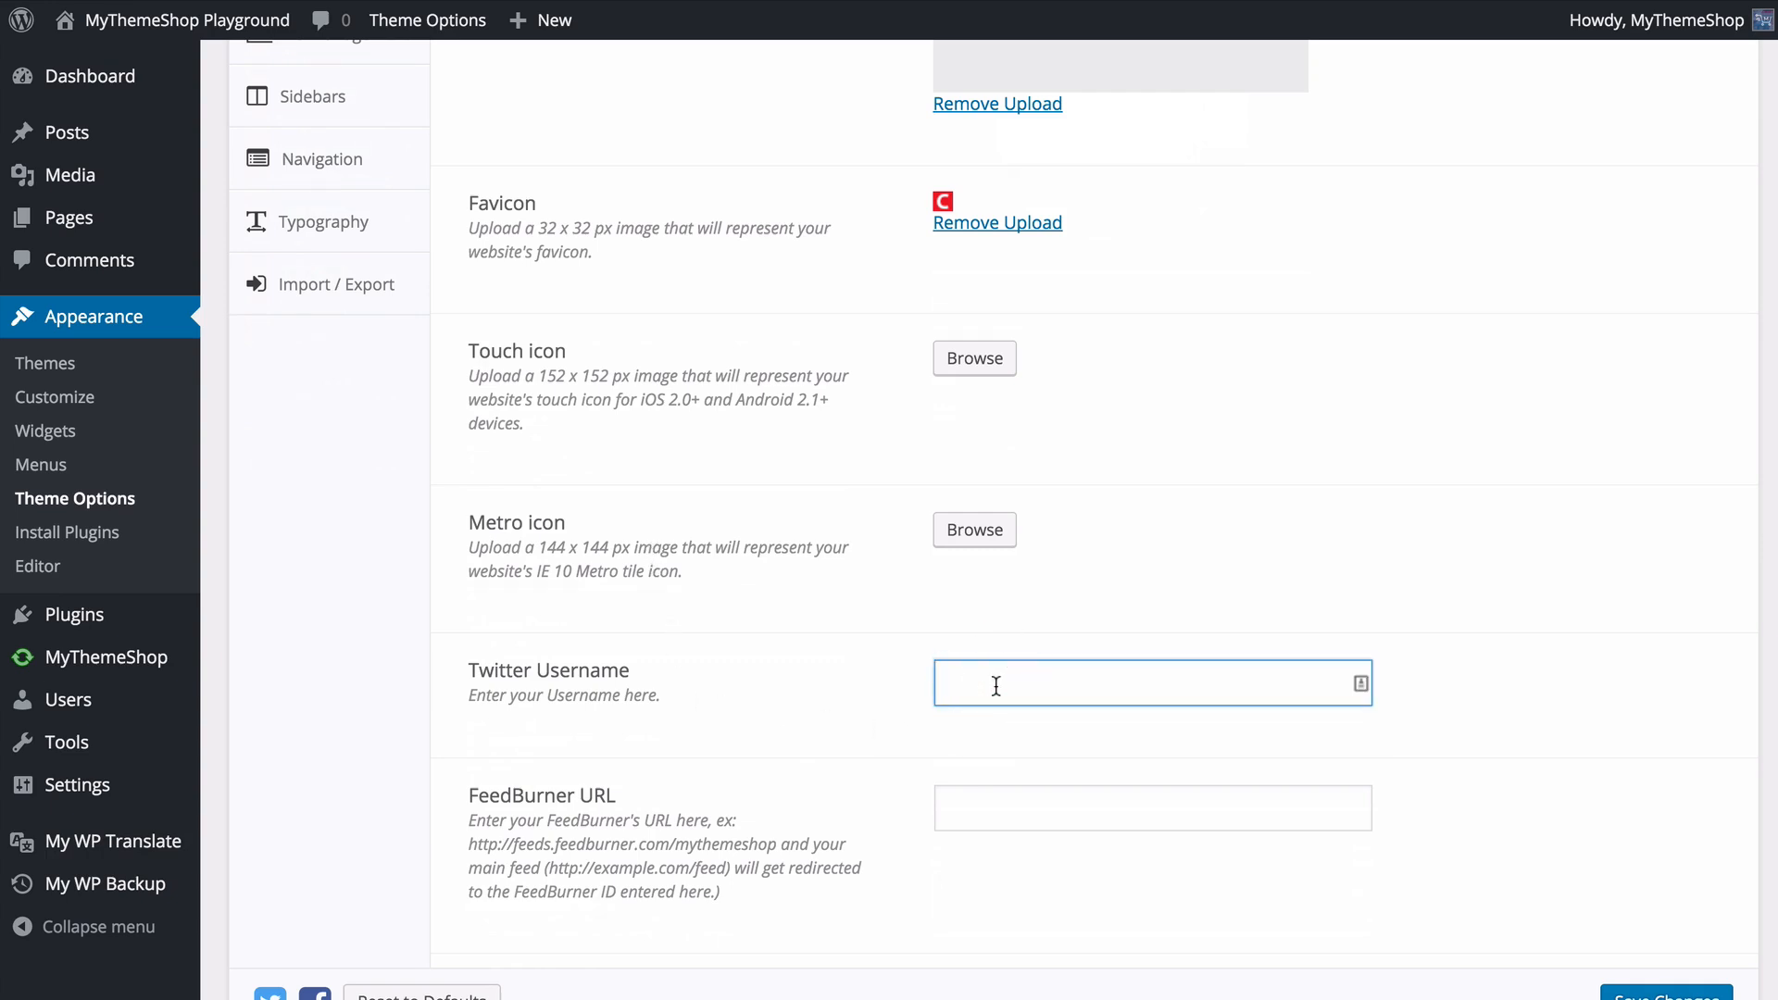
pyautogui.write('MyThemeShop')
pyautogui.press('Tab')
pyautogui.click(840, 759)
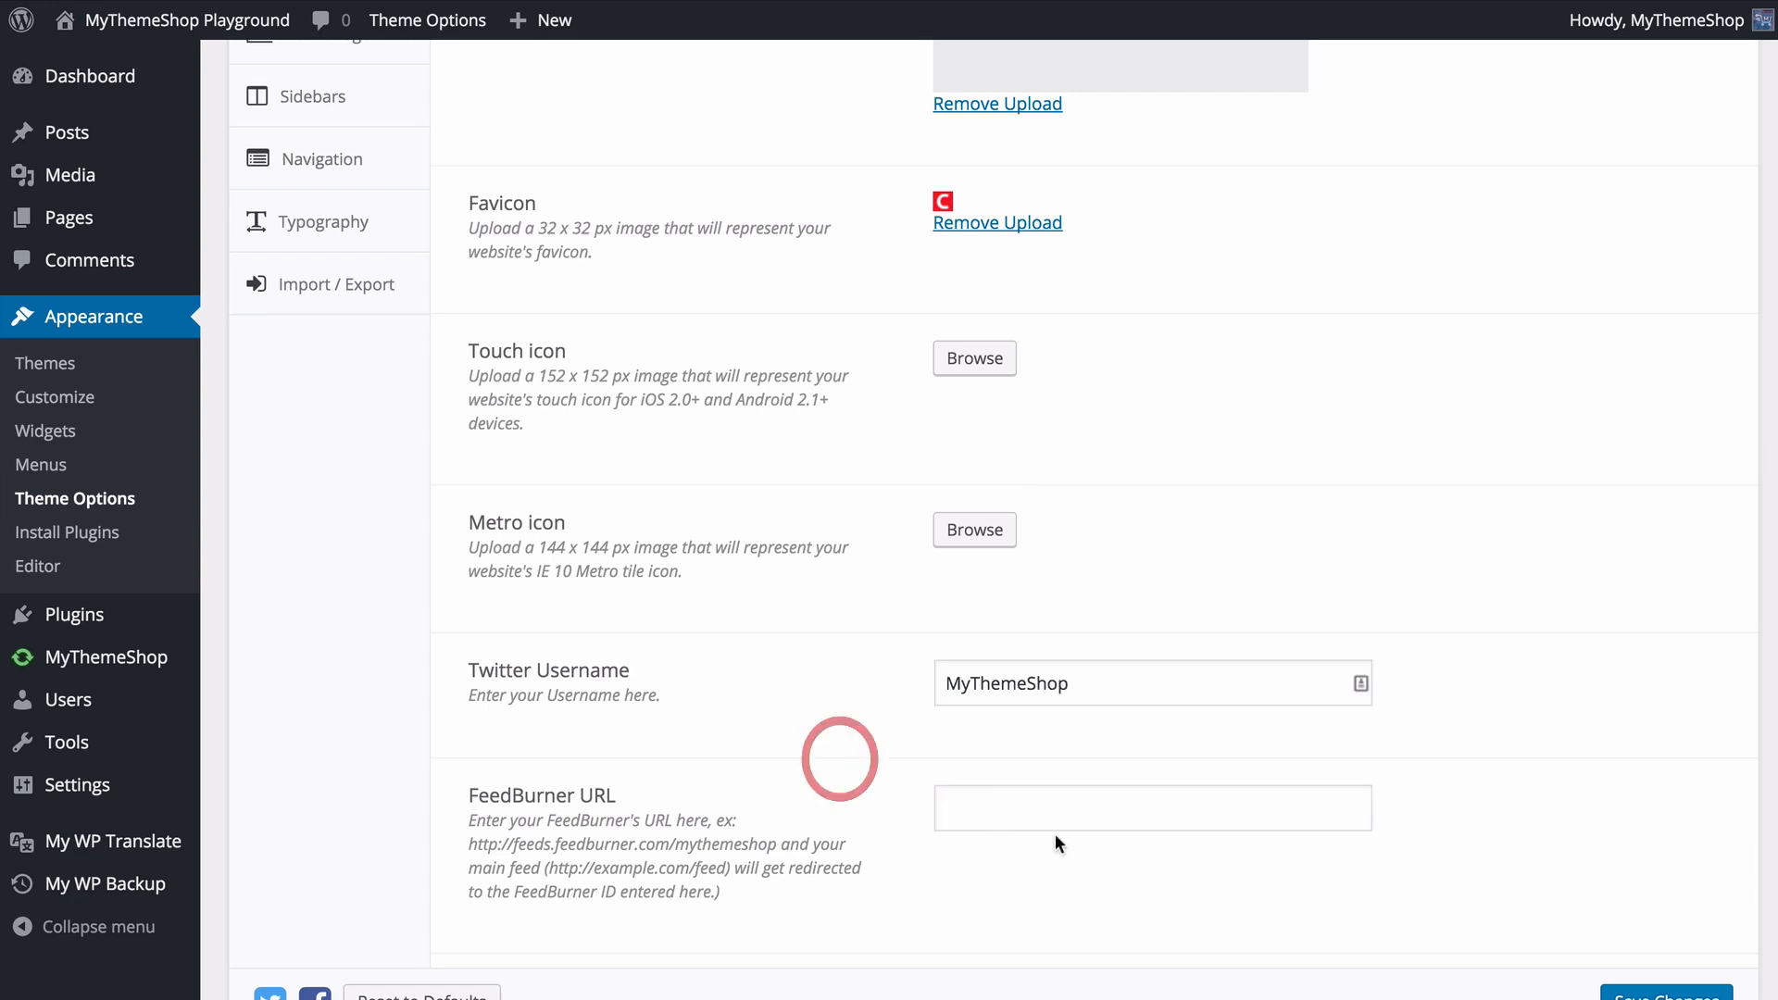
pyautogui.click(1056, 821)
pyautogui.write('http://f')
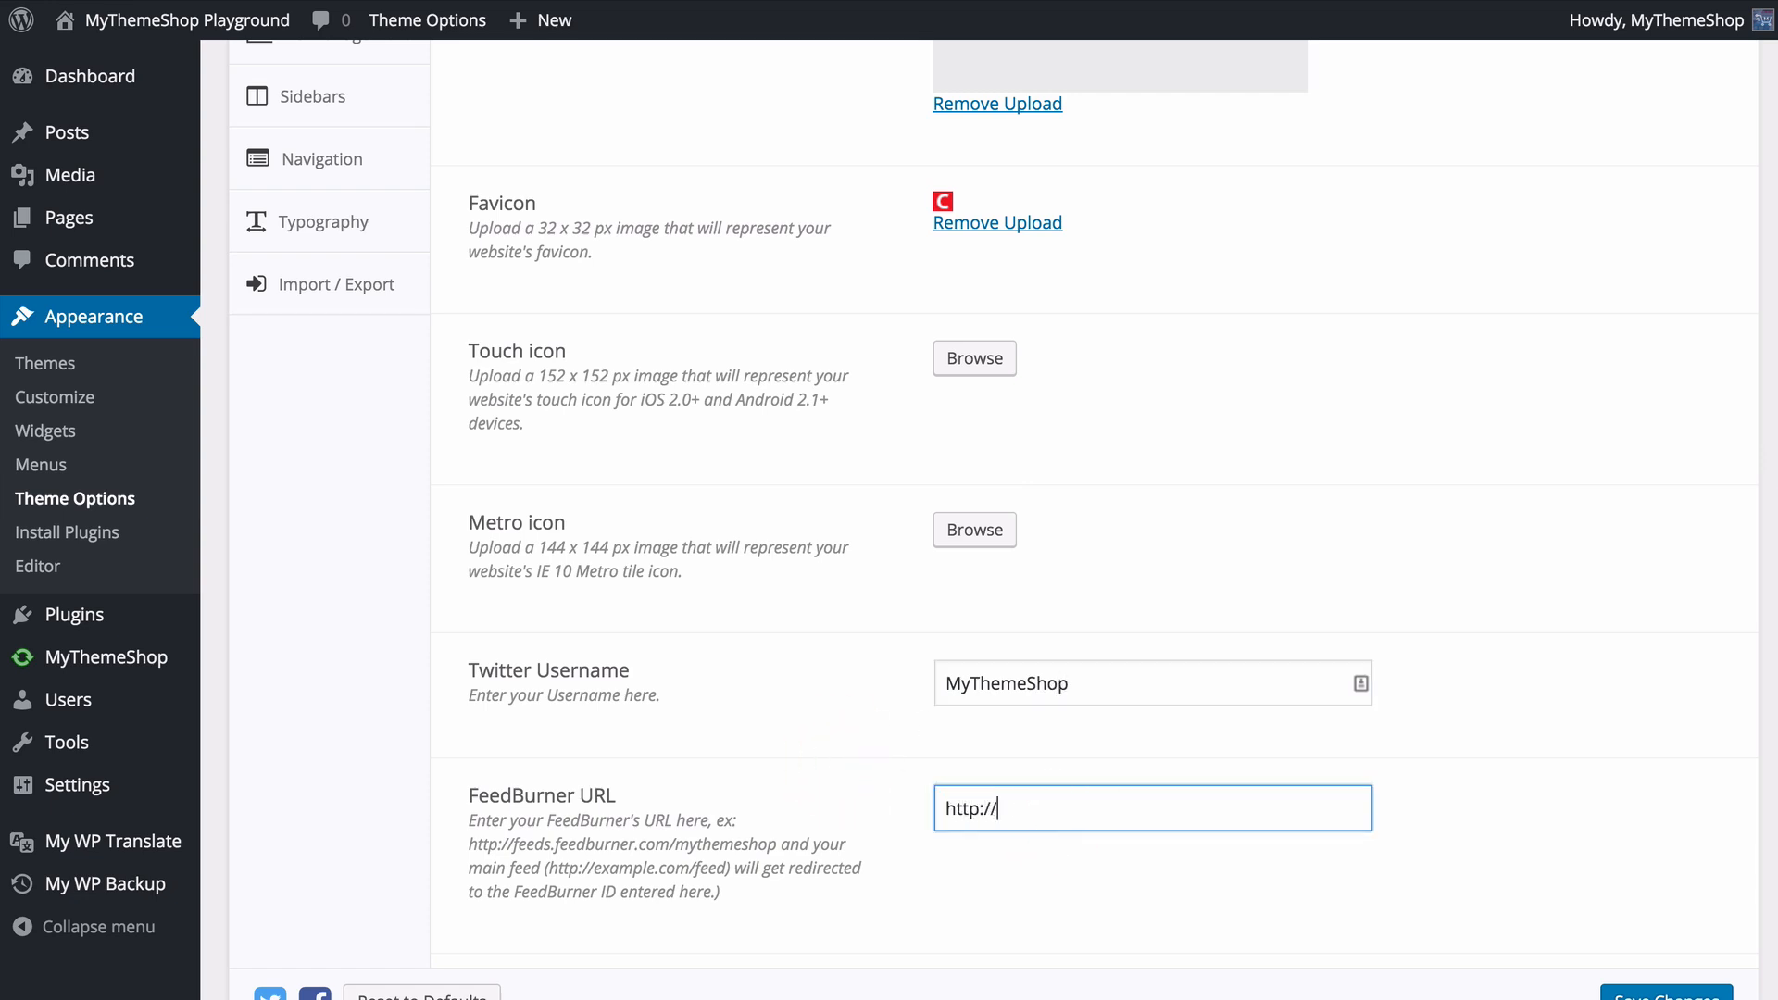
pyautogui.write('eeds.feedburner.com/mythemeshop')
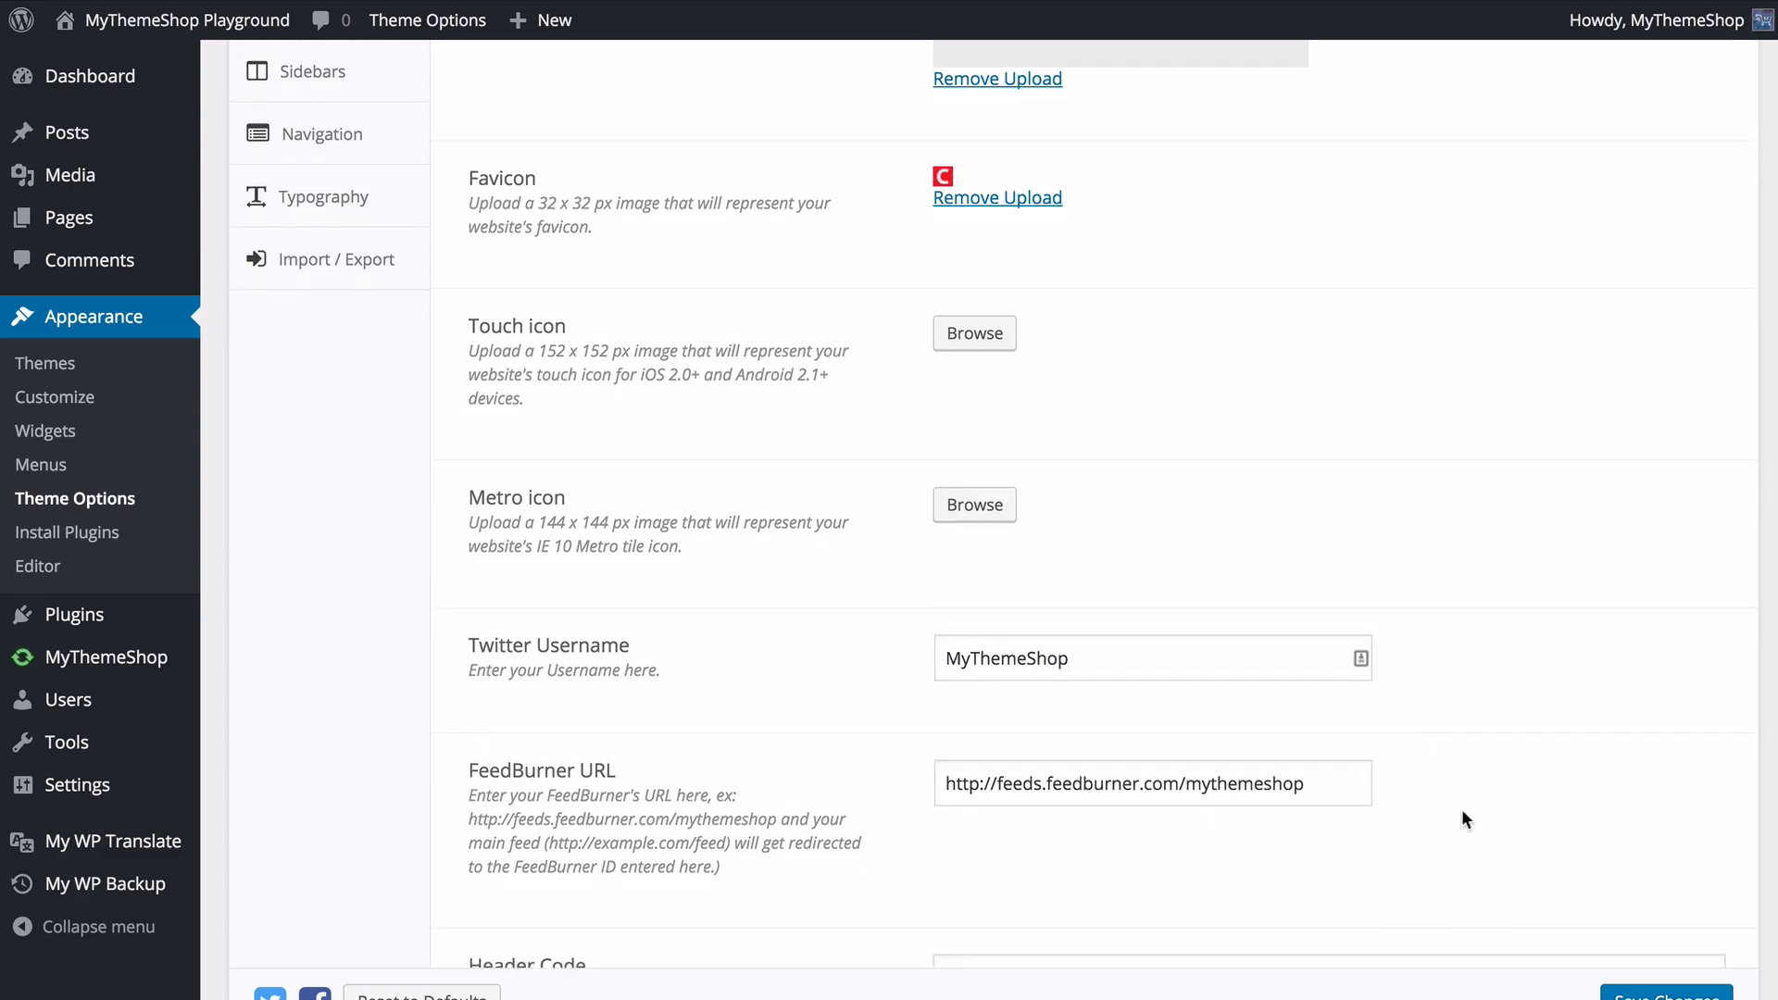
# - View the empty Header Code and Footer Code fields in General Settings
pyautogui.scroll(-9, 1462, 820)
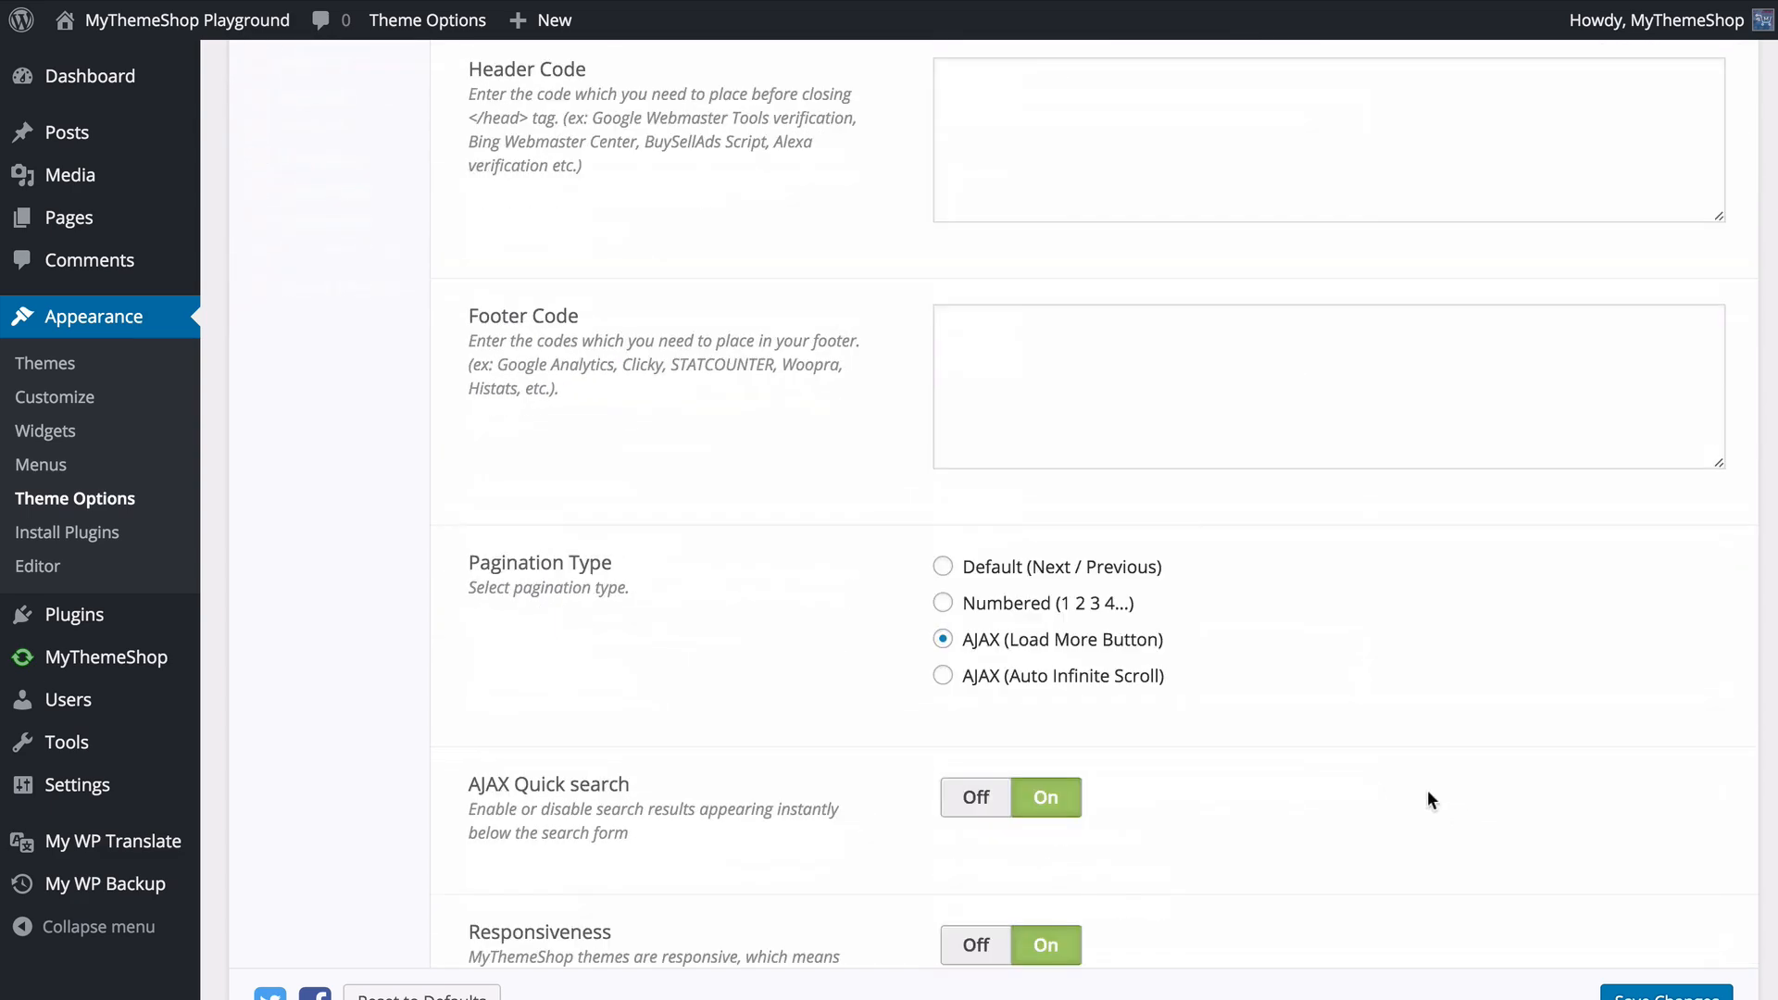
pyautogui.scroll(2, 1170, 495)
pyautogui.click(1028, 278)
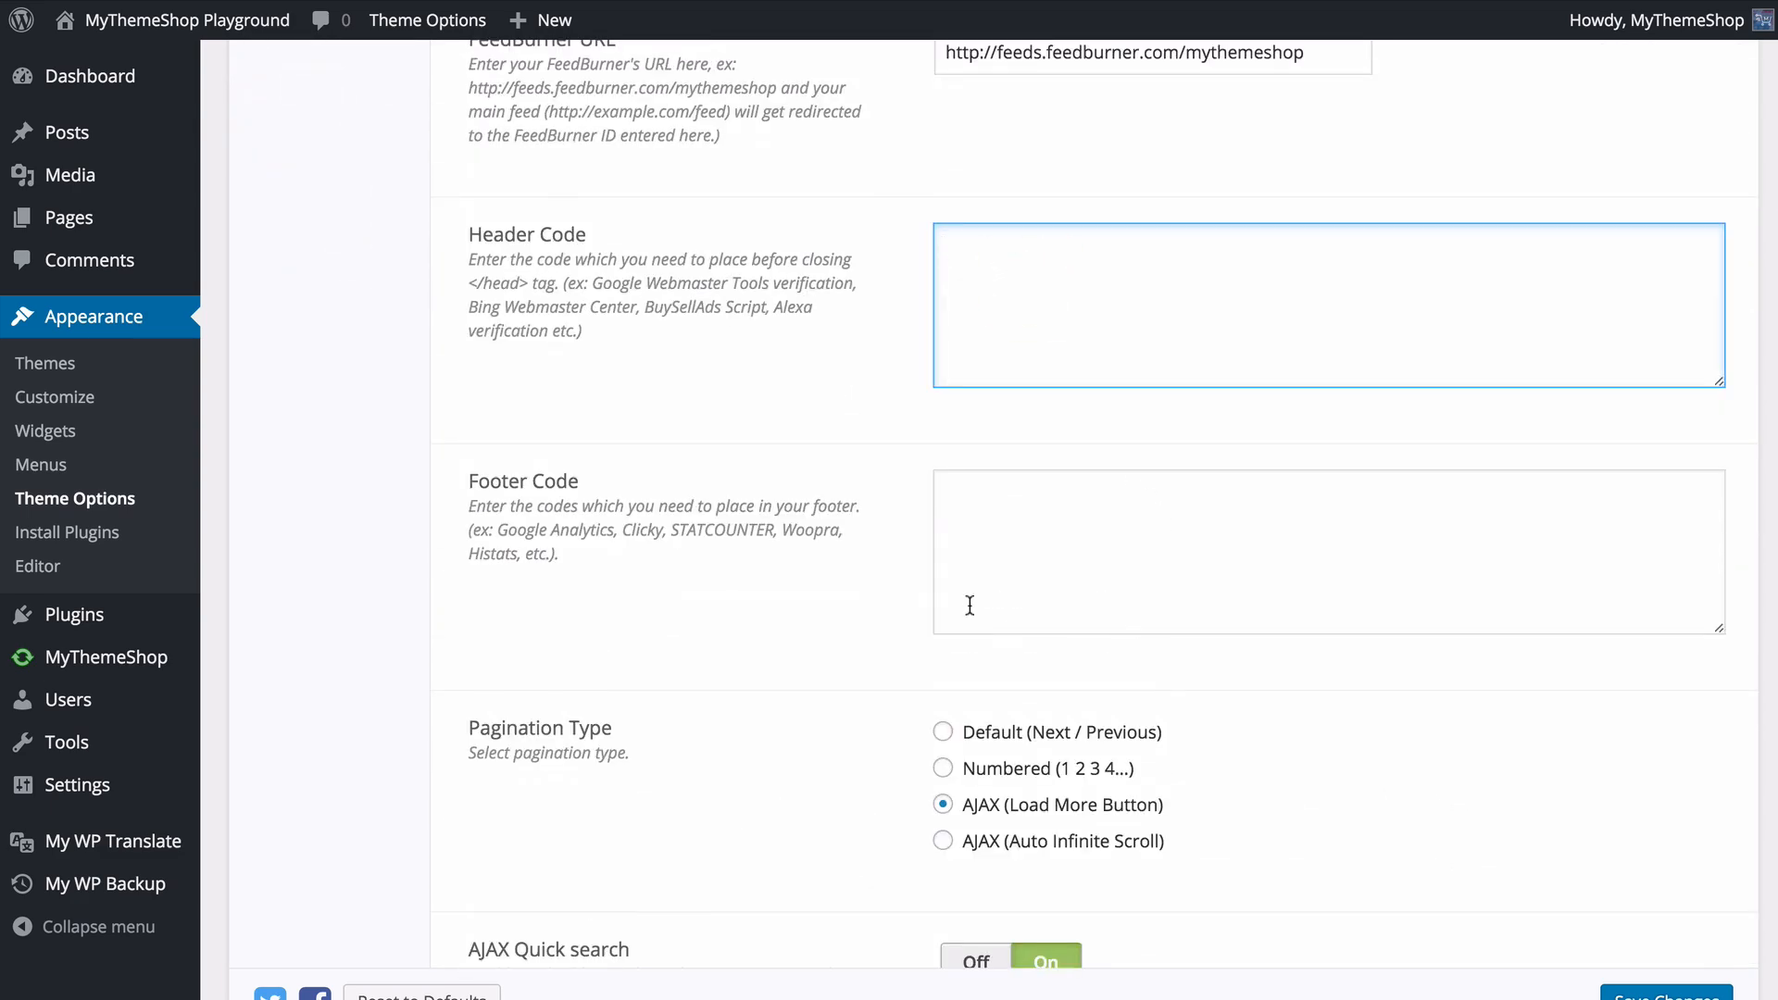
pyautogui.click(991, 568)
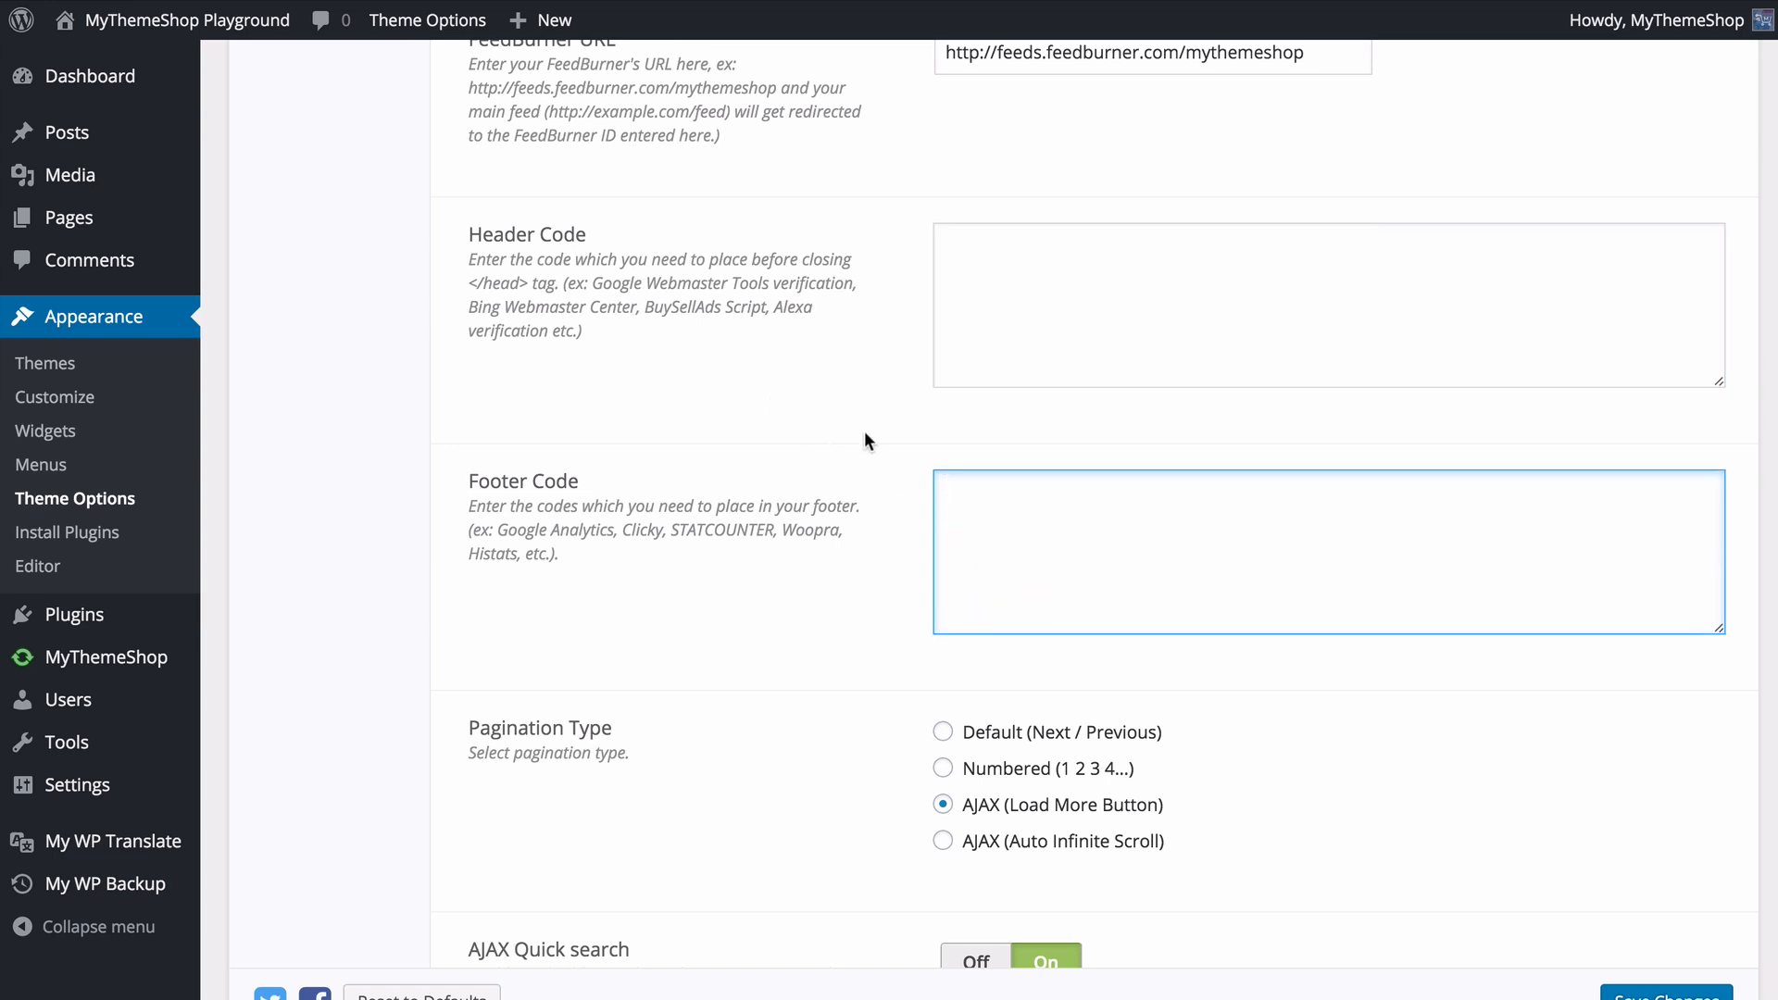
# - Try the AJAX (Auto Infinite Scroll) and Numbered pagination types, and set Pagination Type to Default (Next / Previous)
pyautogui.scroll(-3, 848, 449)
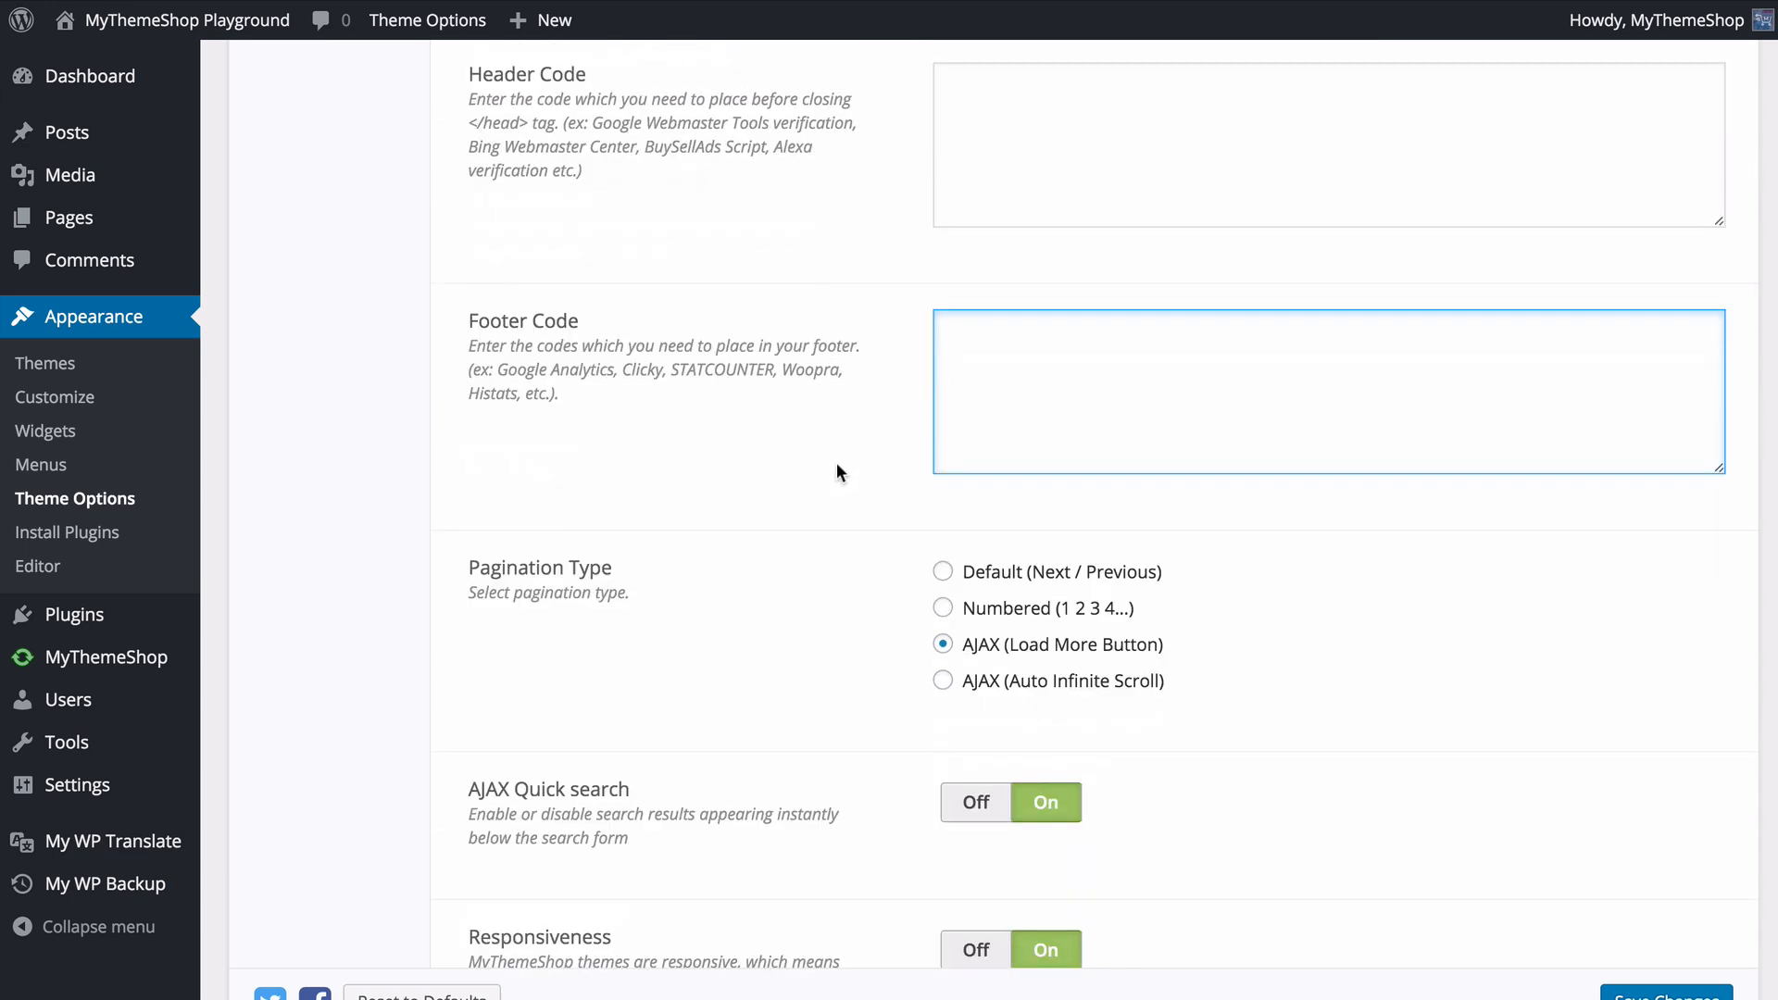
pyautogui.scroll(-2, 816, 561)
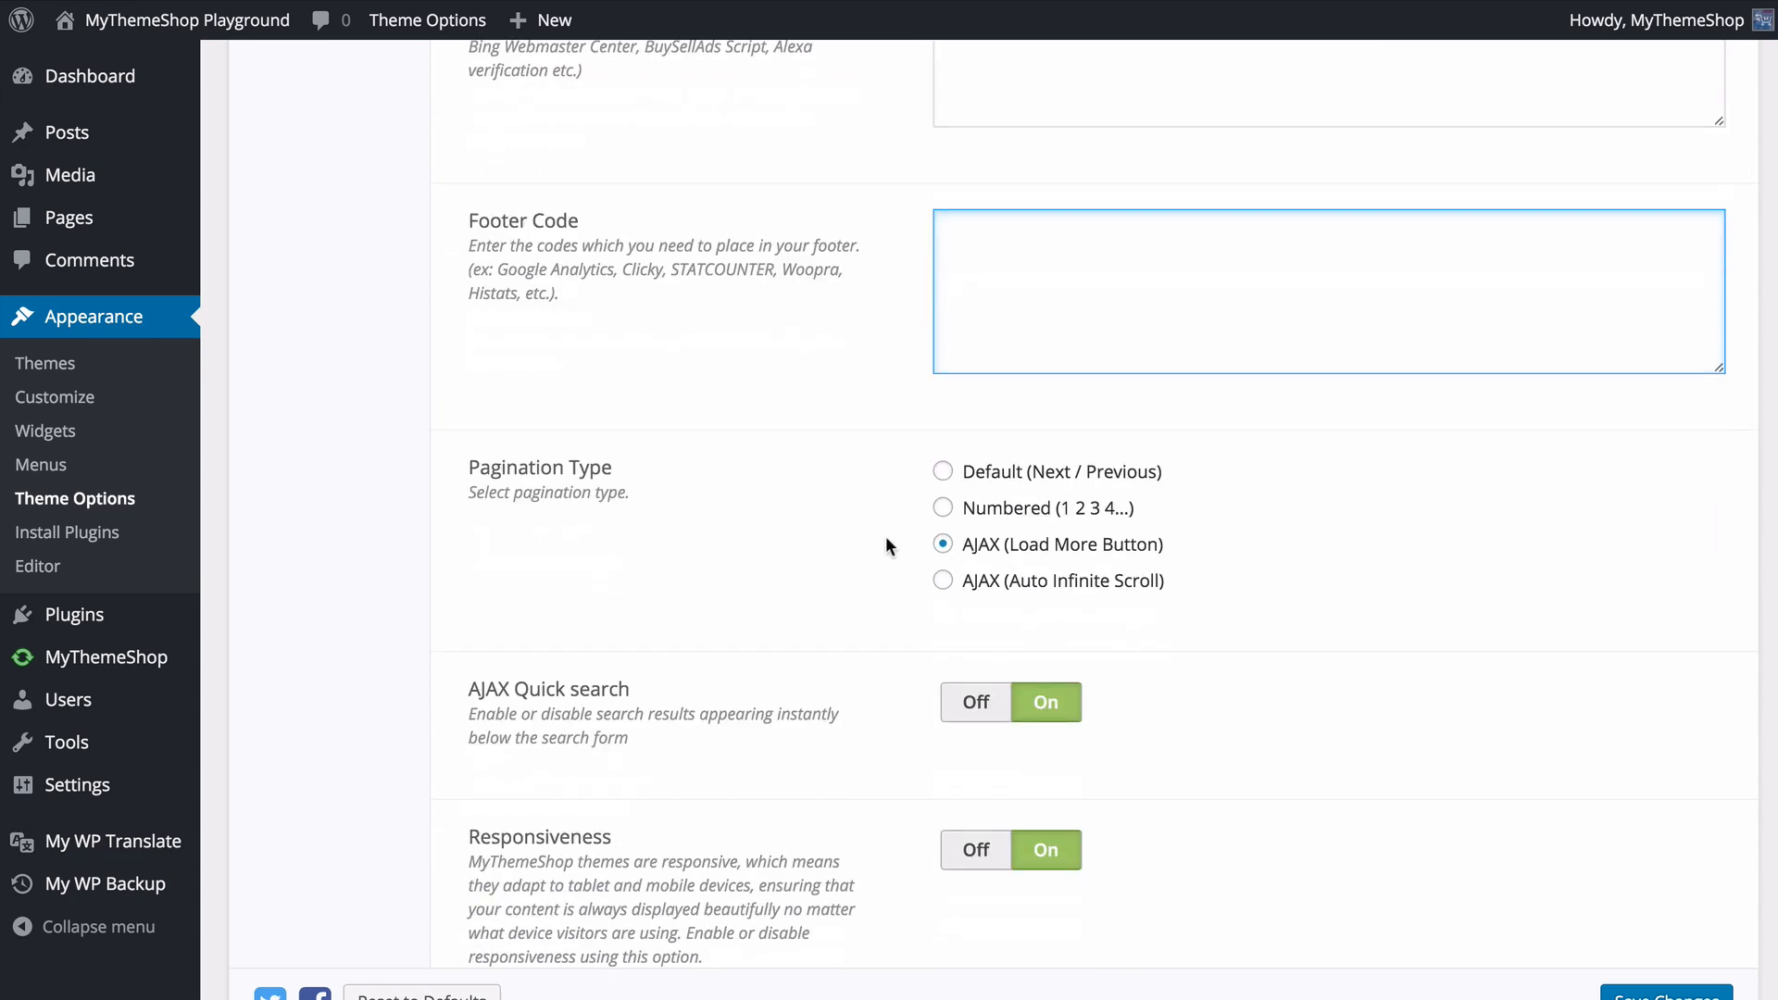
pyautogui.click(994, 583)
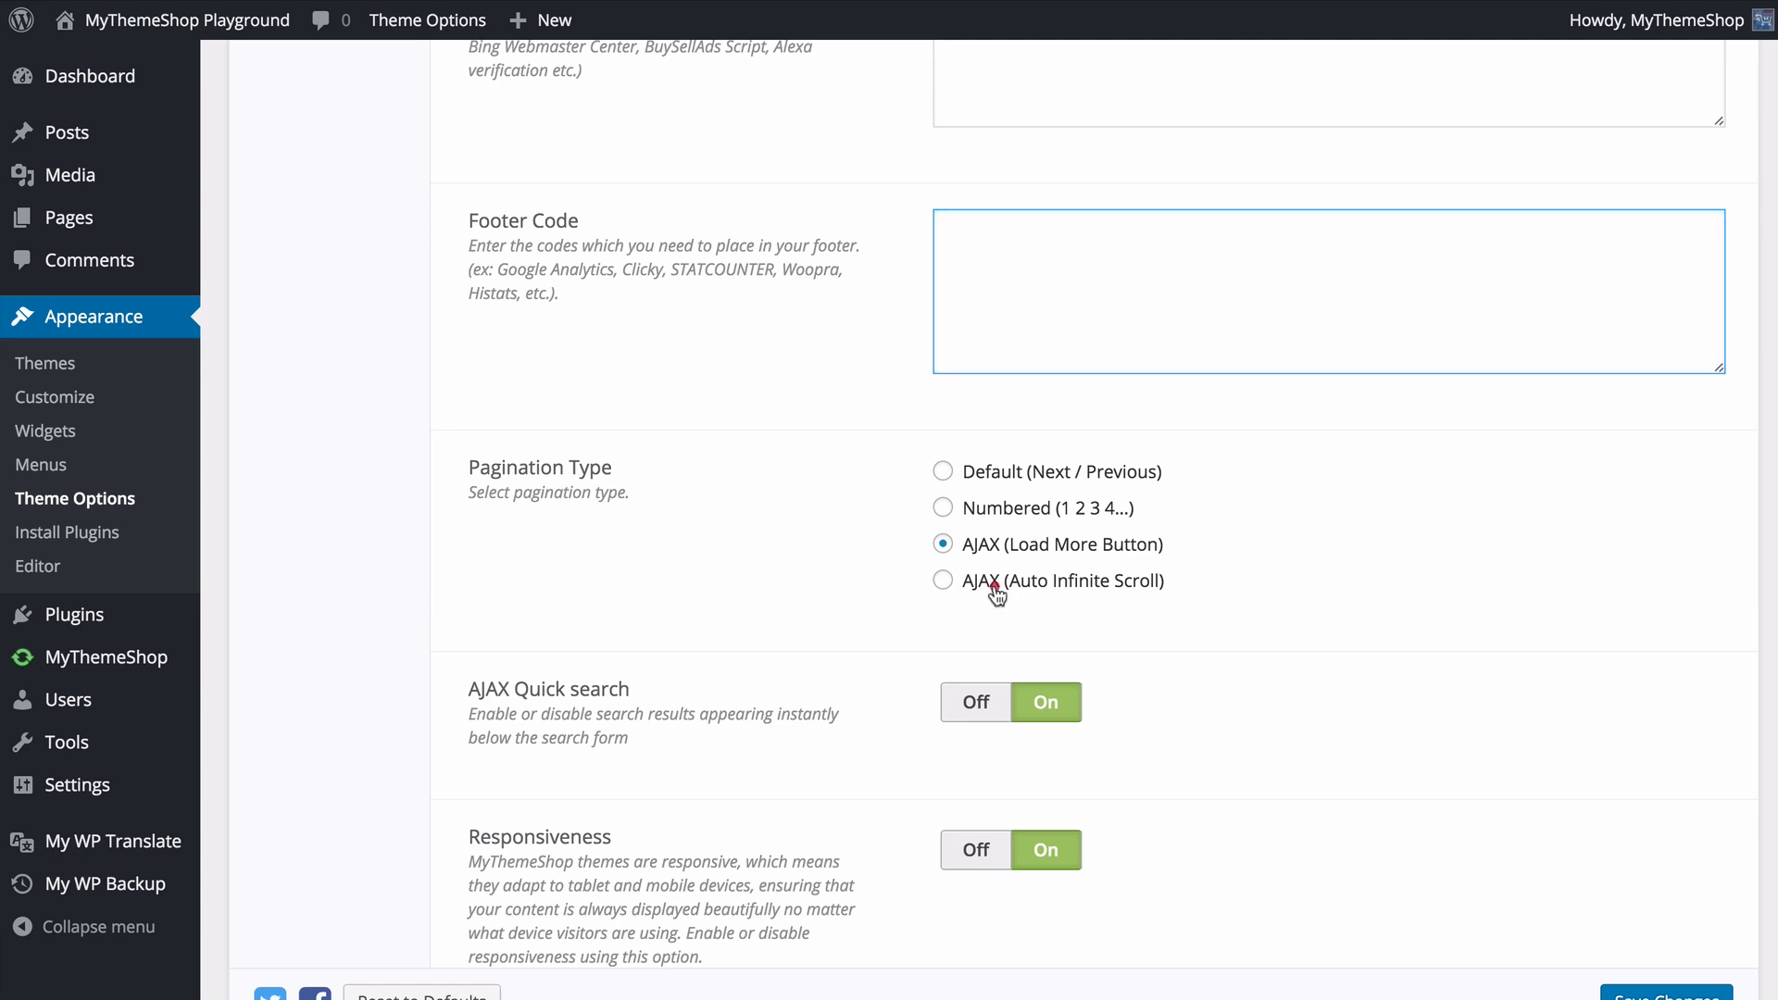
pyautogui.click(1015, 512)
pyautogui.click(1016, 472)
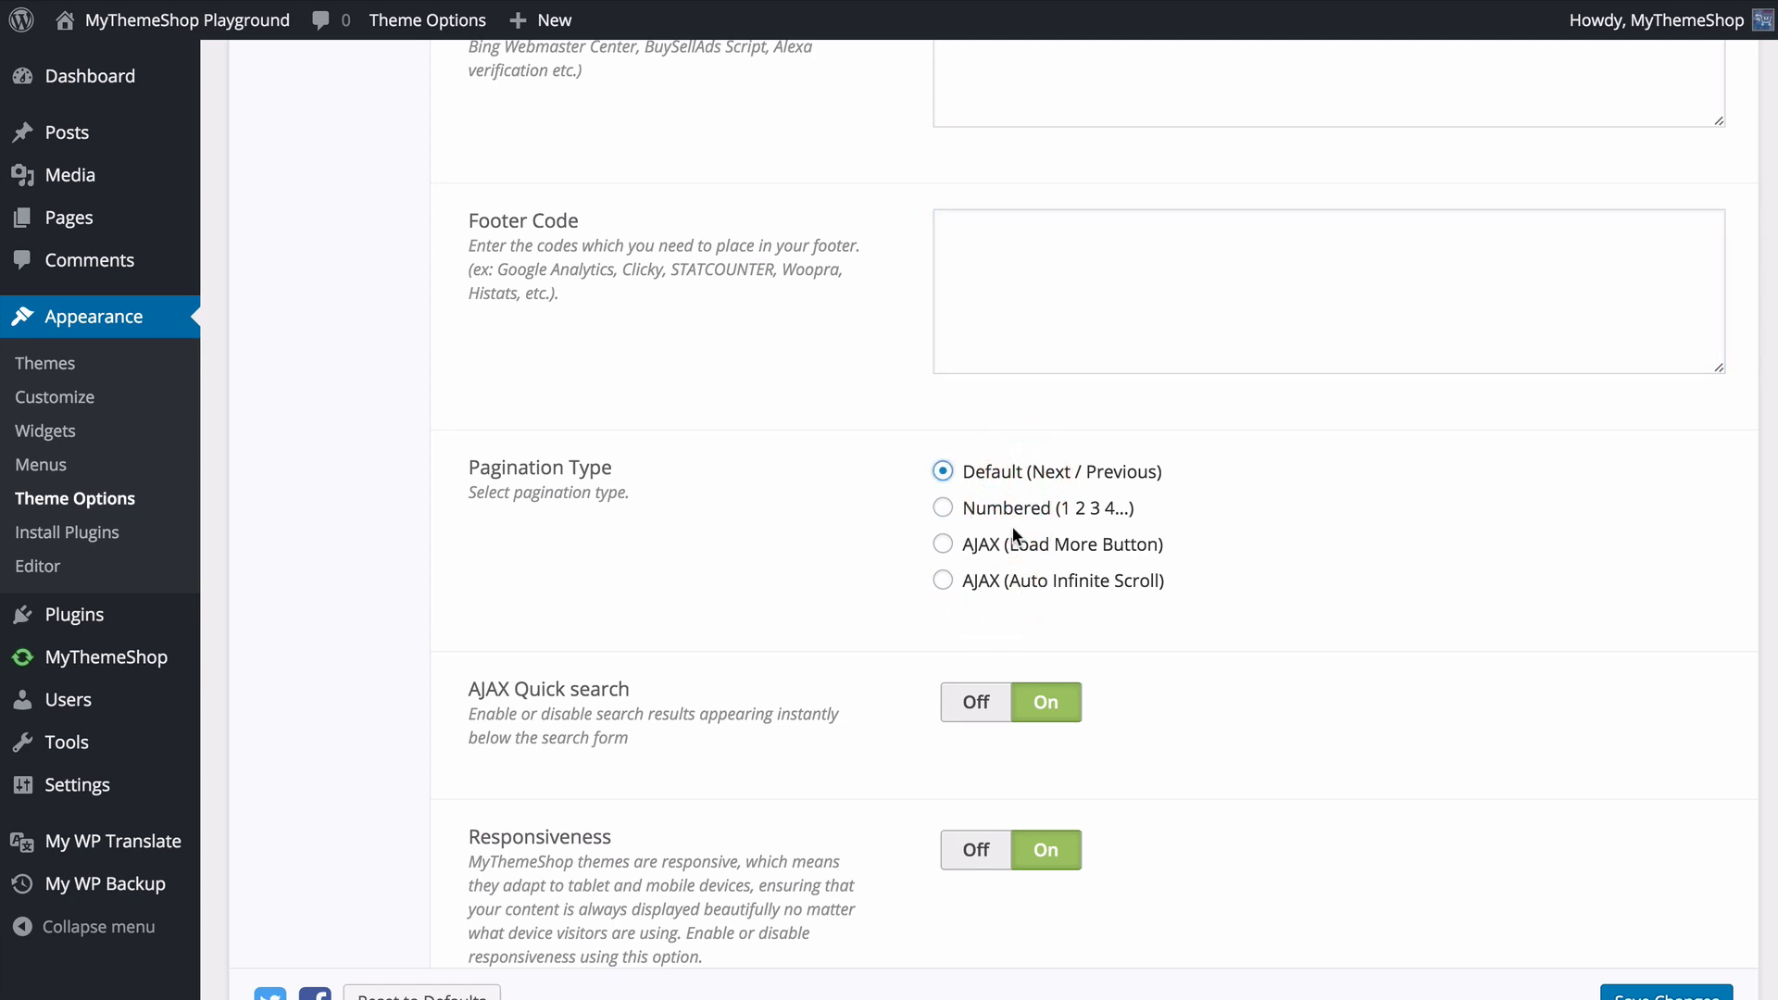
# - Review the remaining General Settings from AJAX Quick search to No. of Products, and save the changes
pyautogui.scroll(-3, 810, 565)
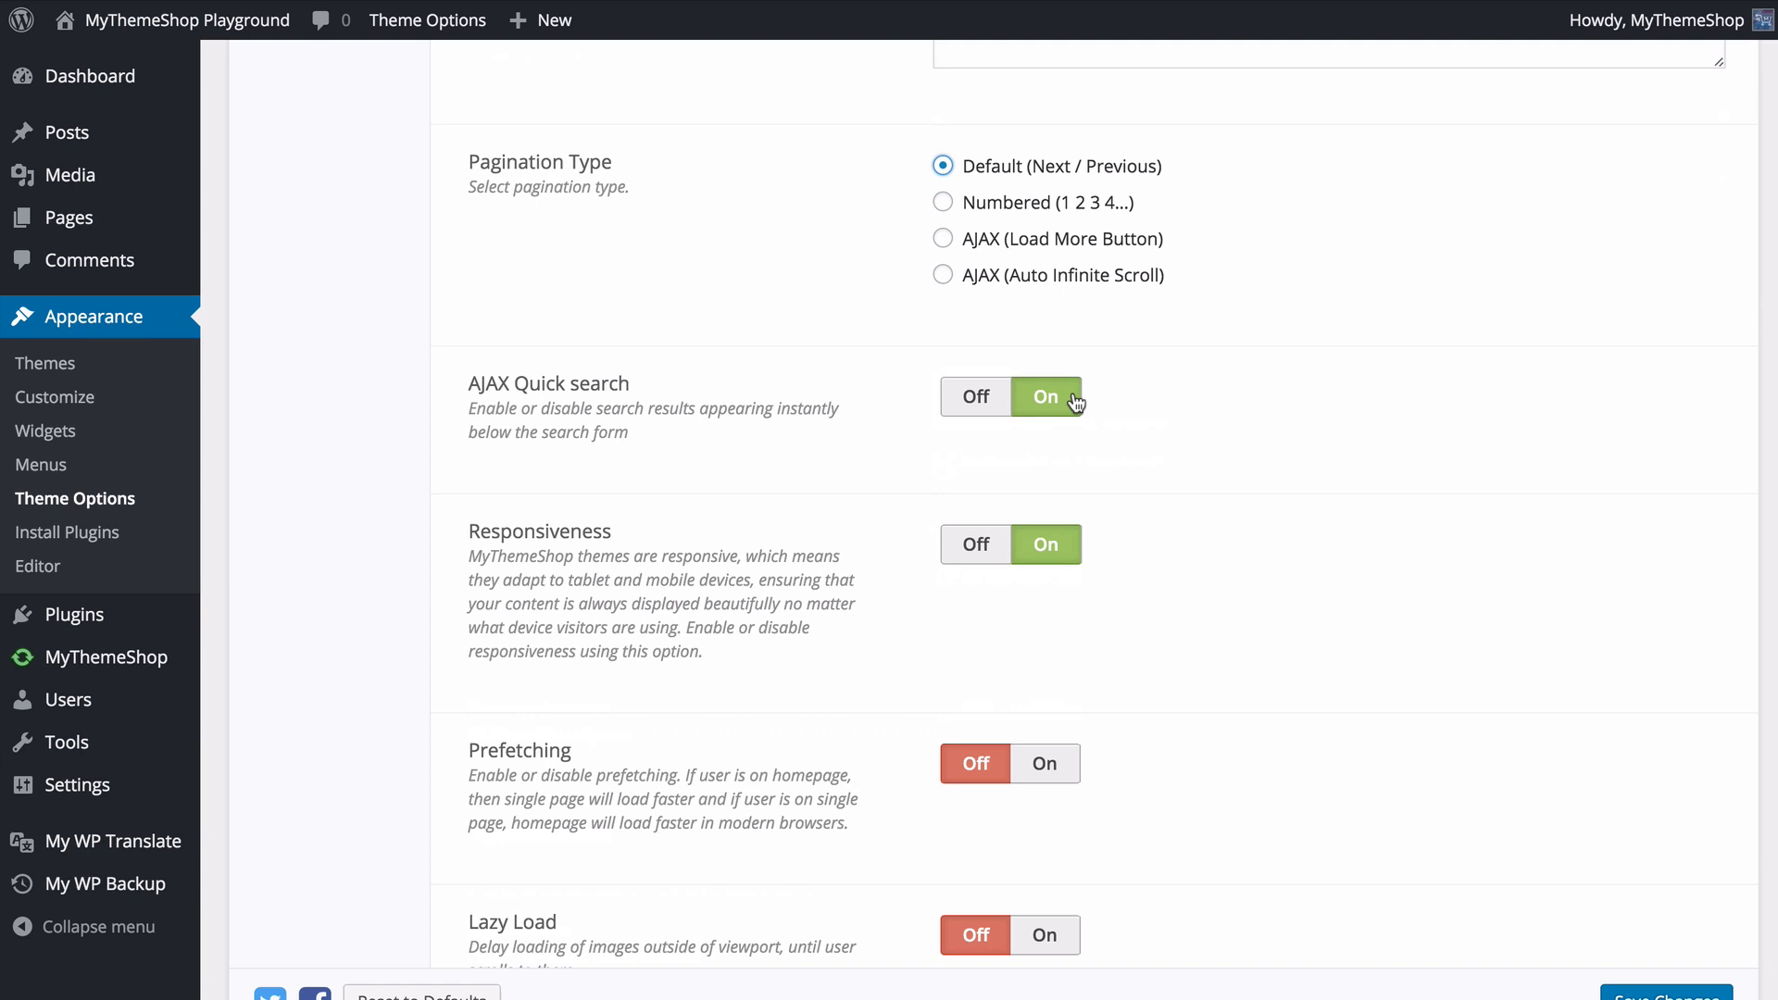
pyautogui.scroll(-1, 1028, 501)
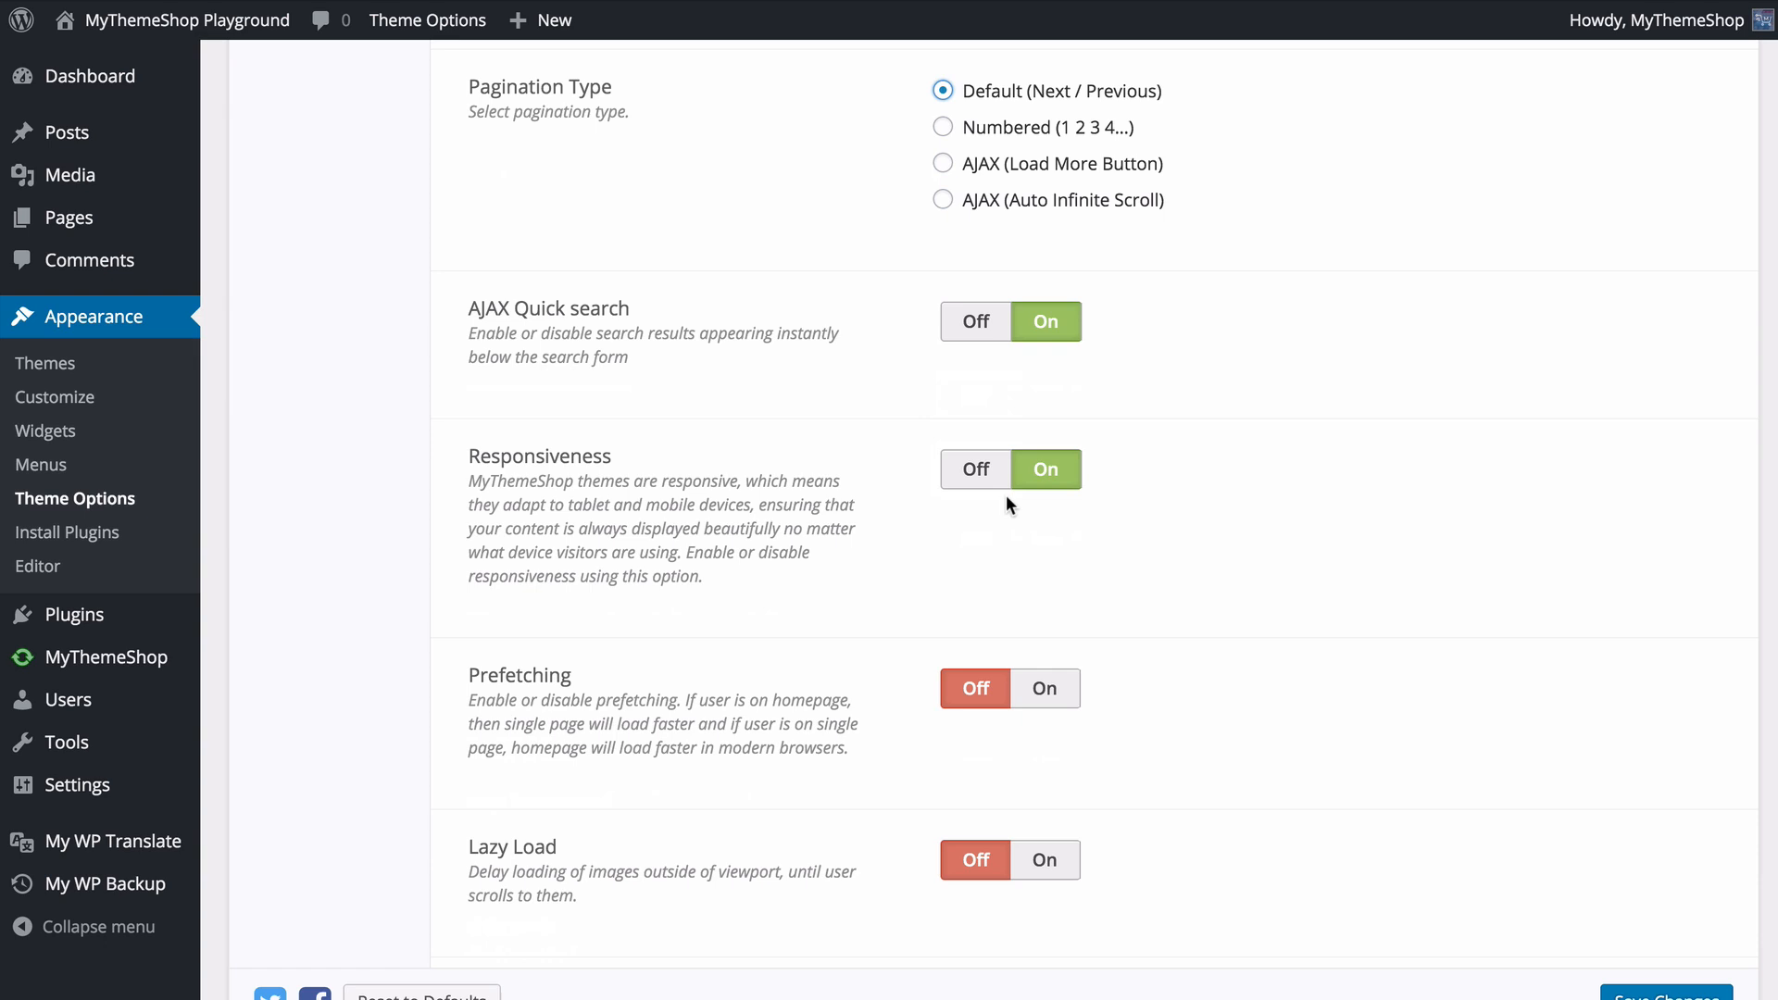
pyautogui.scroll(-5, 1006, 495)
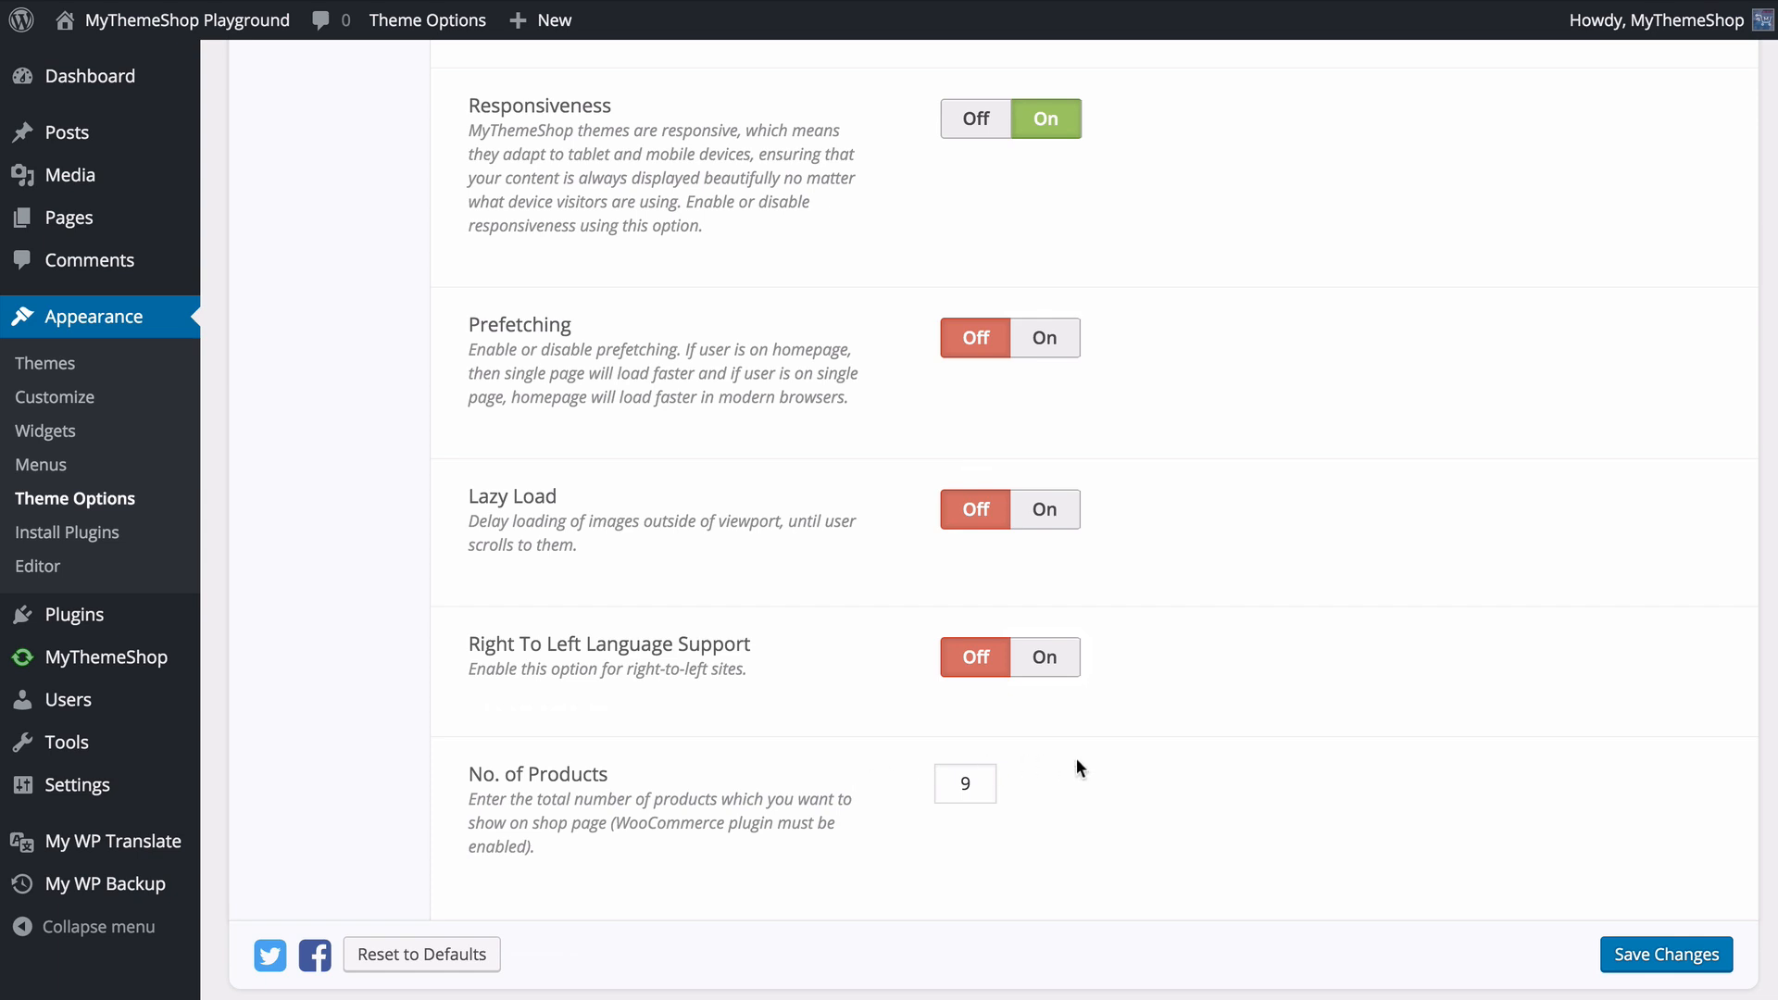
pyautogui.click(1654, 955)
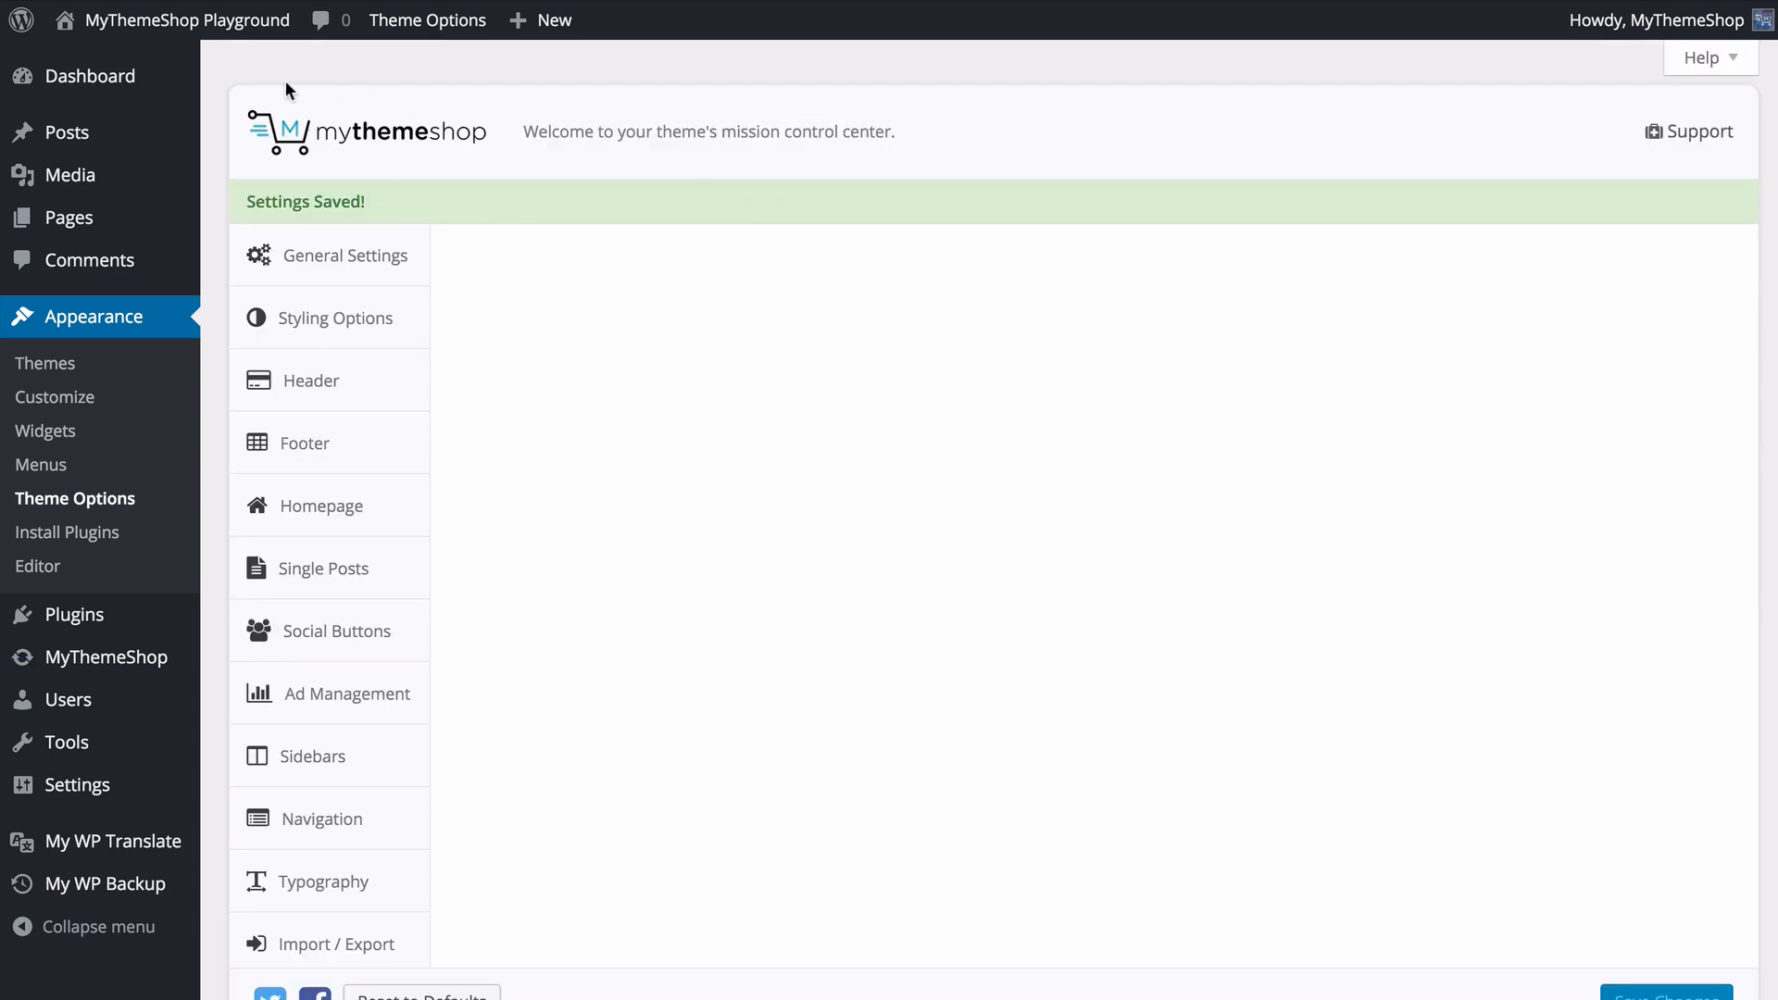
# - Test the AJAX quick search on the site's front page with the term "wordpress", and return to Theme Options
pyautogui.click(218, 25)
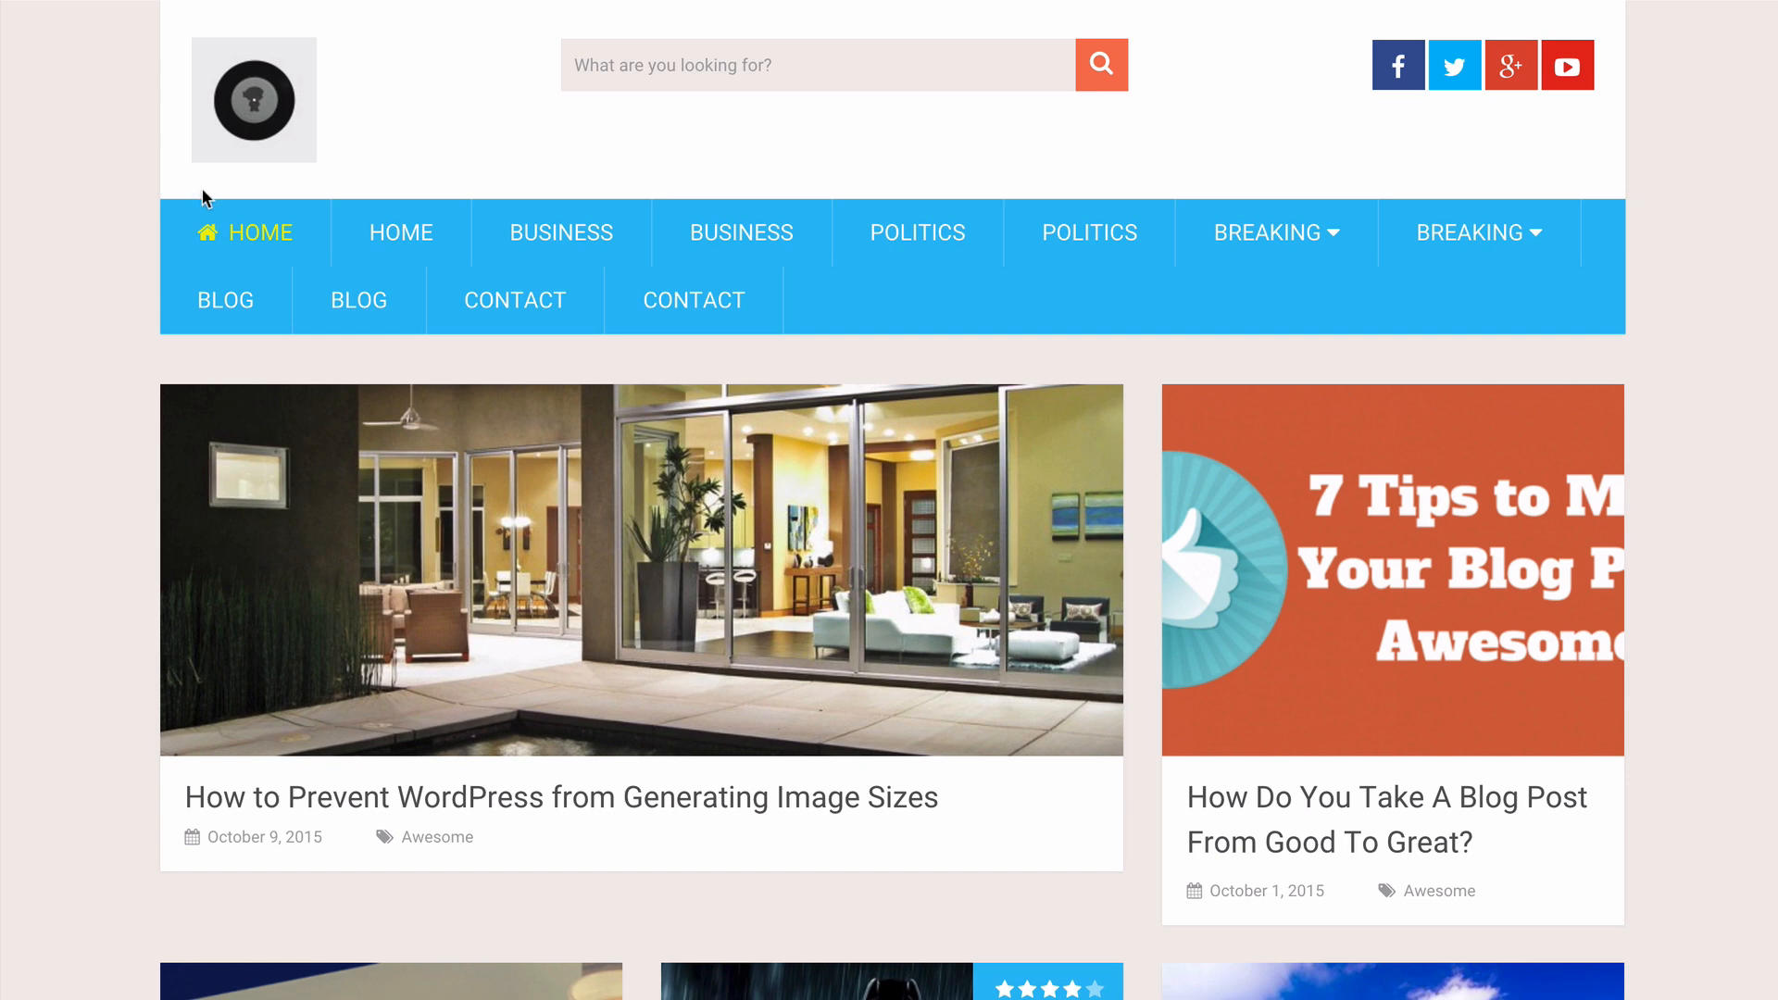
pyautogui.click(636, 64)
pyautogui.write('wordpress')
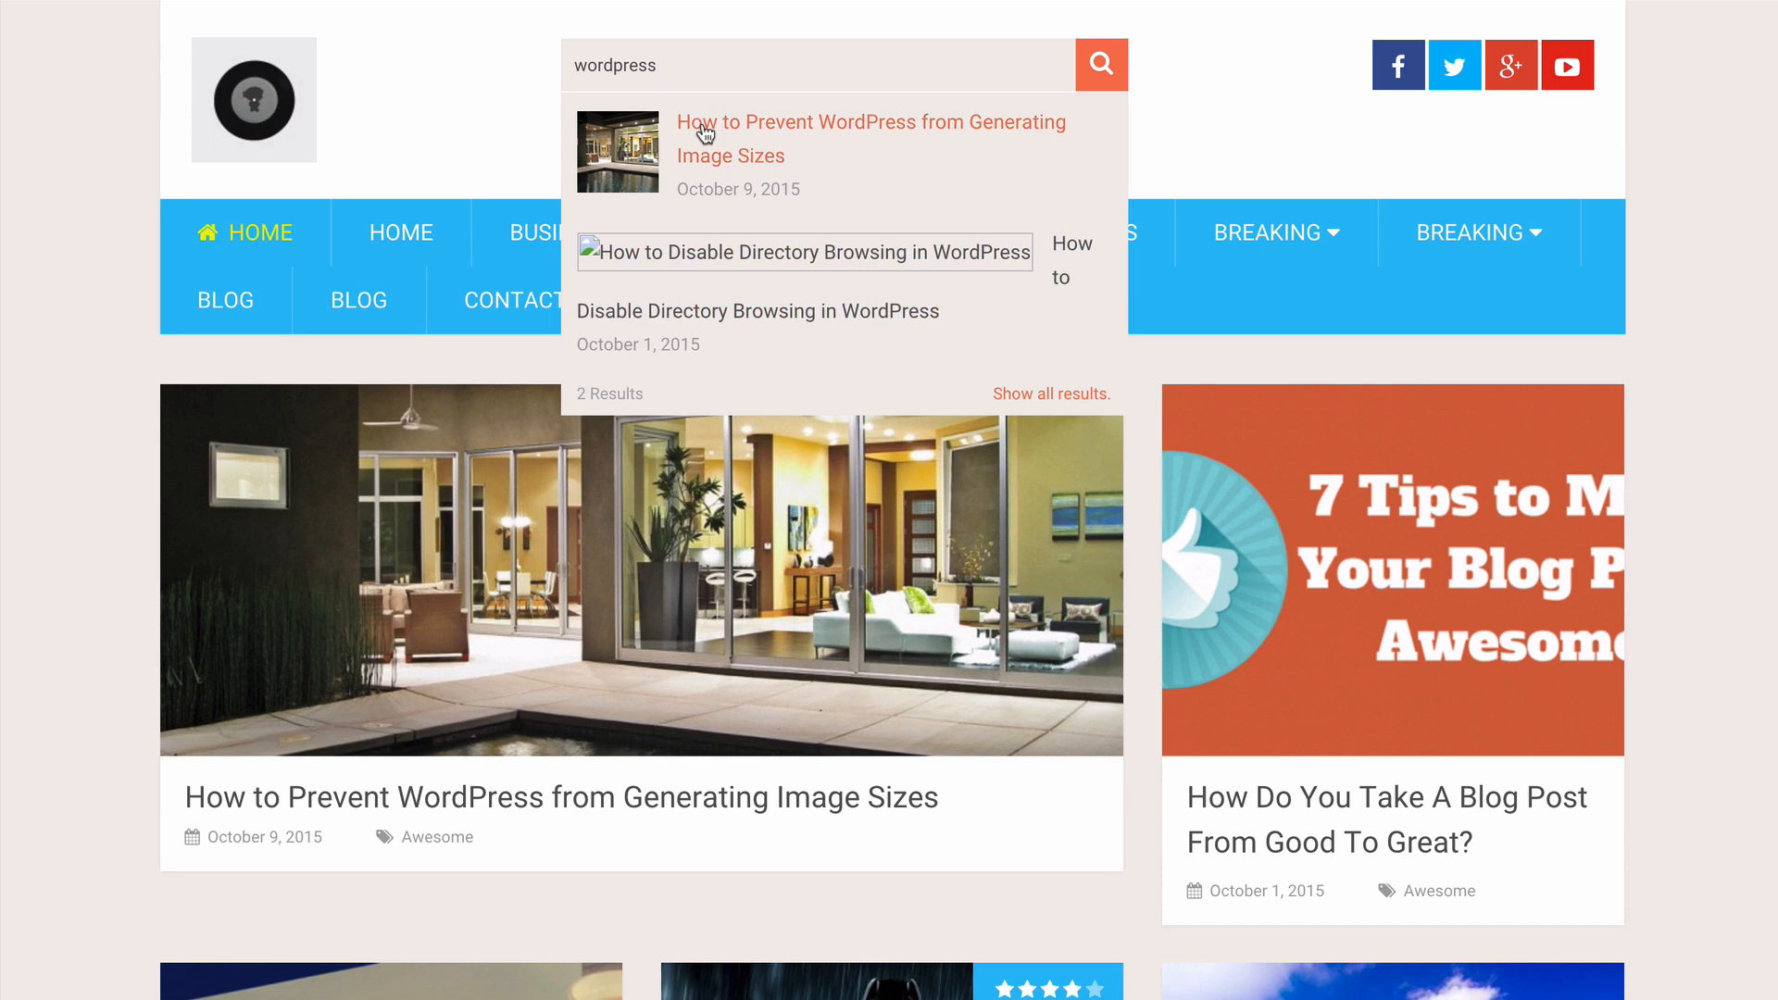
pyautogui.click(479, 86)
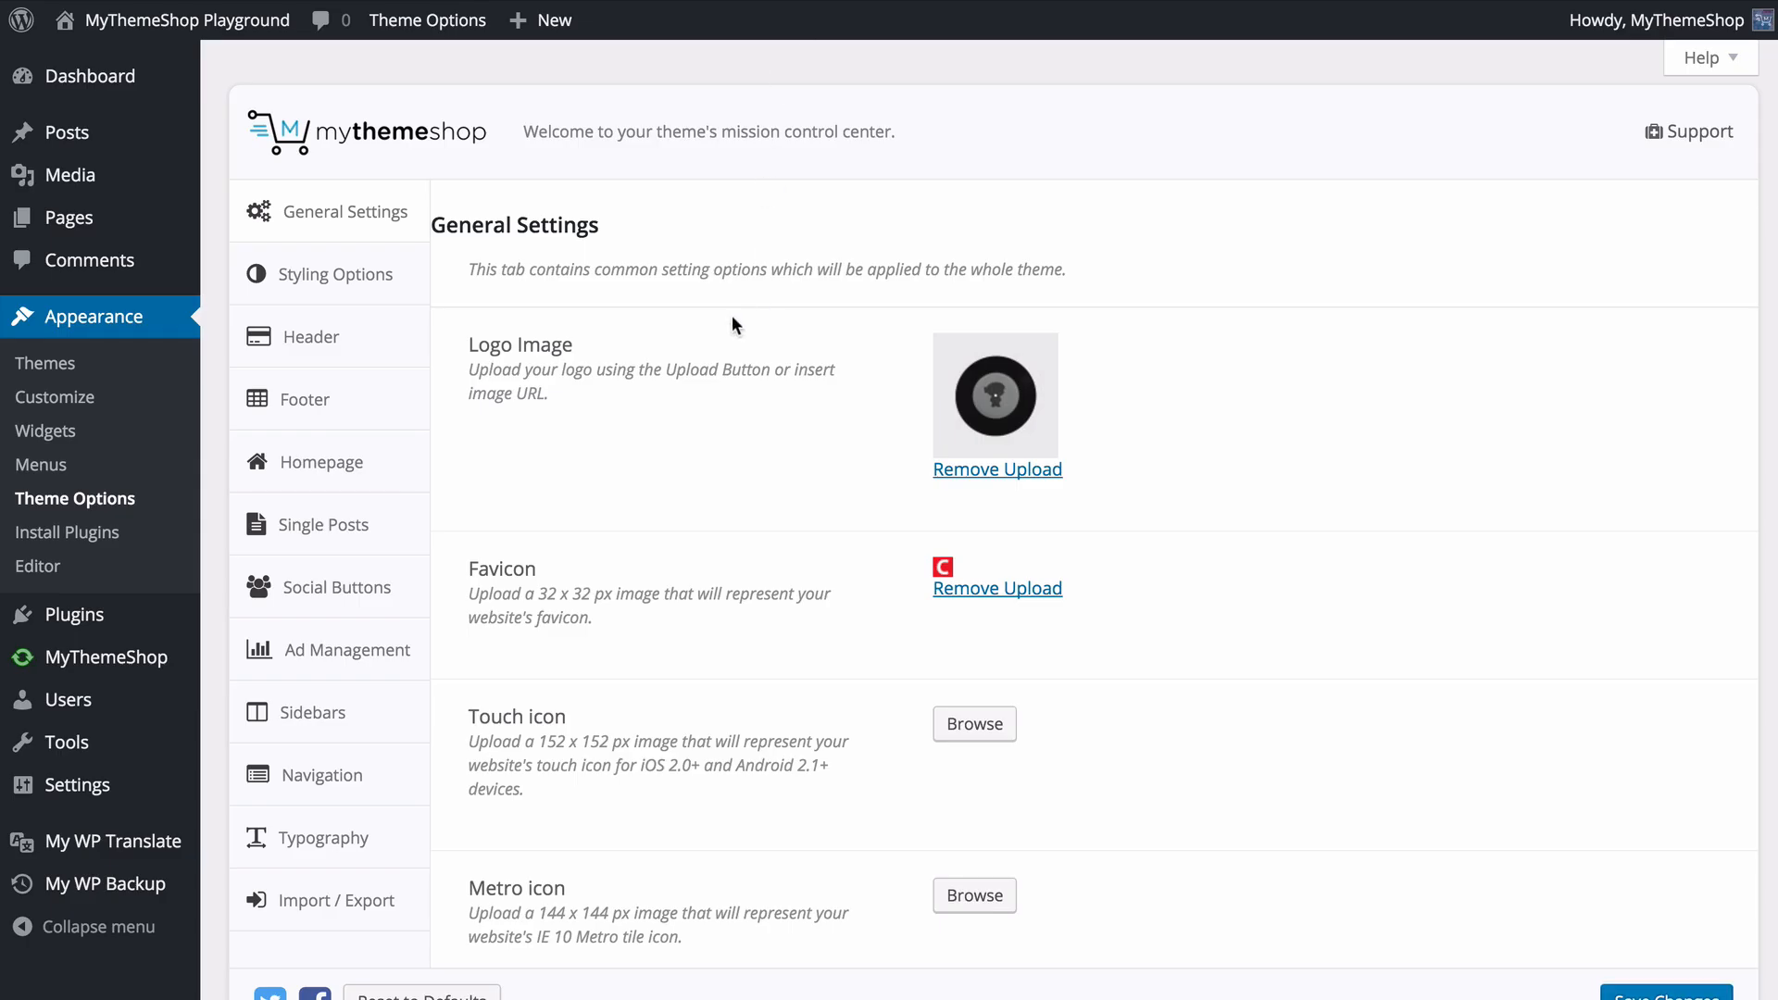
# - Open the color picker for Color Scheme 1 in Styling Options
pyautogui.click(418, 289)
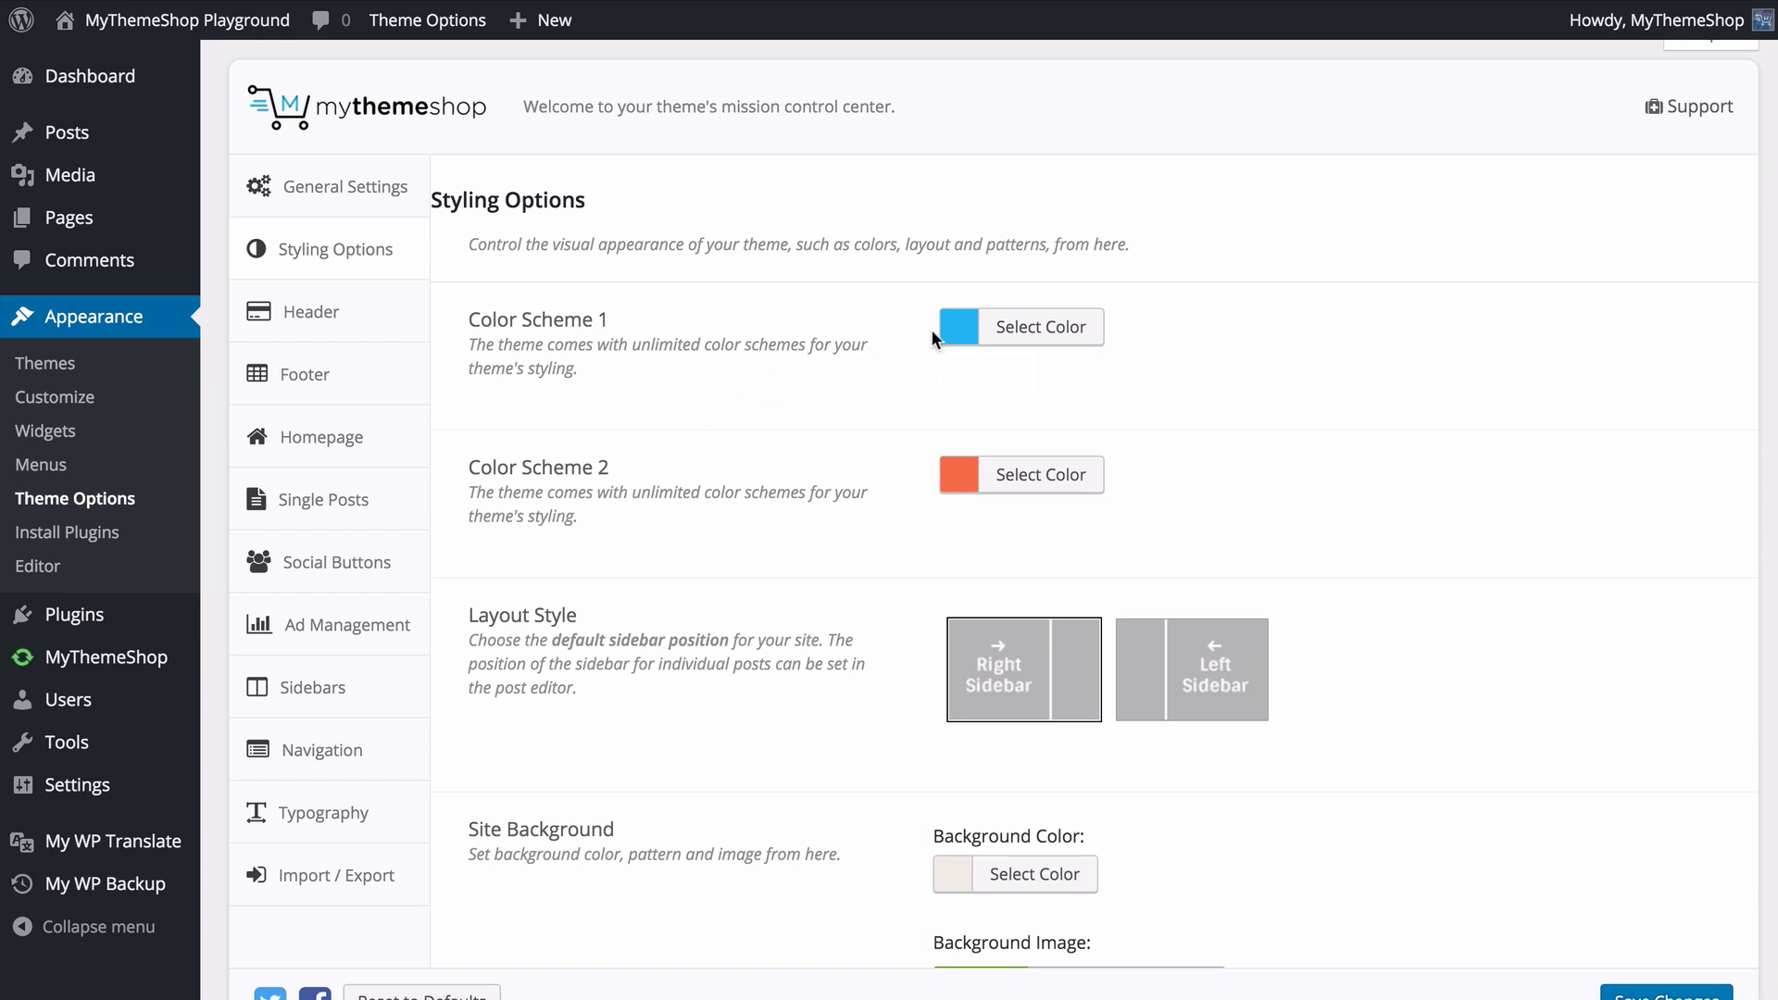
pyautogui.click(984, 326)
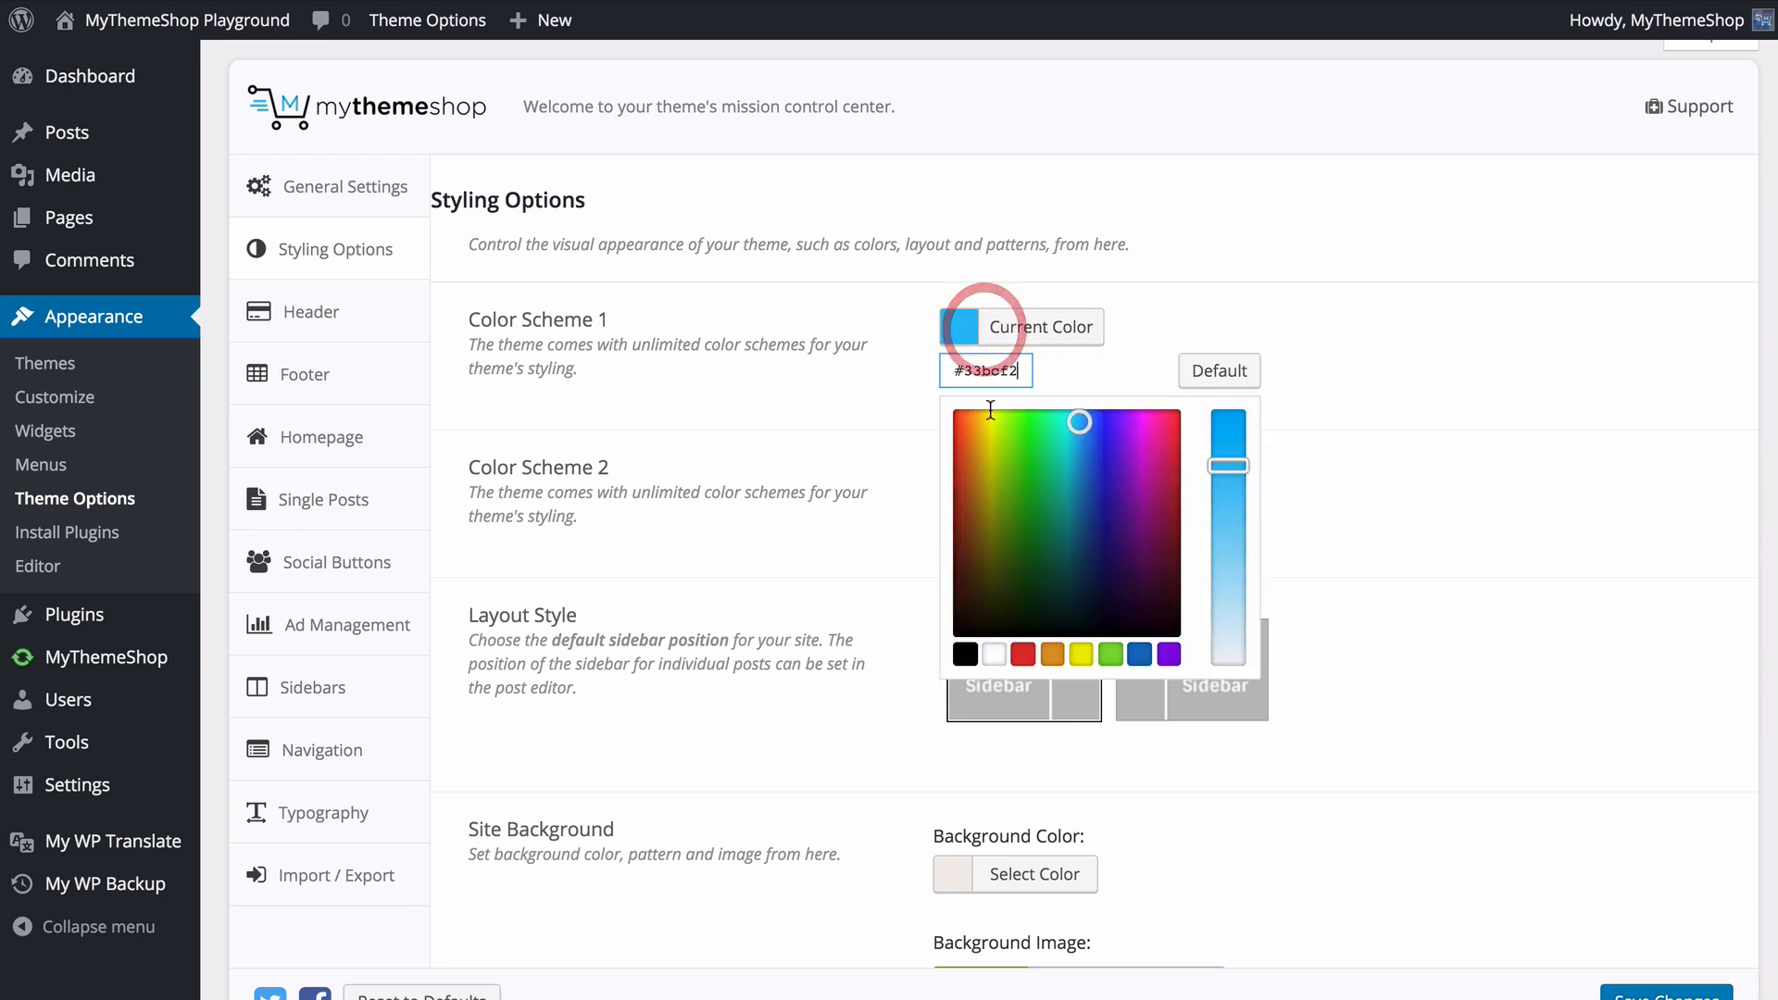
# - Try black, white, red and orange preset colors for Color Scheme 1, and restore its default color
pyautogui.moveTo(1077, 422)
pyautogui.mouseDown()
pyautogui.moveTo(1024, 503)
pyautogui.moveTo(1100, 489)
pyautogui.moveTo(1082, 489)
pyautogui.mouseUp()
pyautogui.click(965, 654)
pyautogui.click(994, 654)
pyautogui.click(1023, 654)
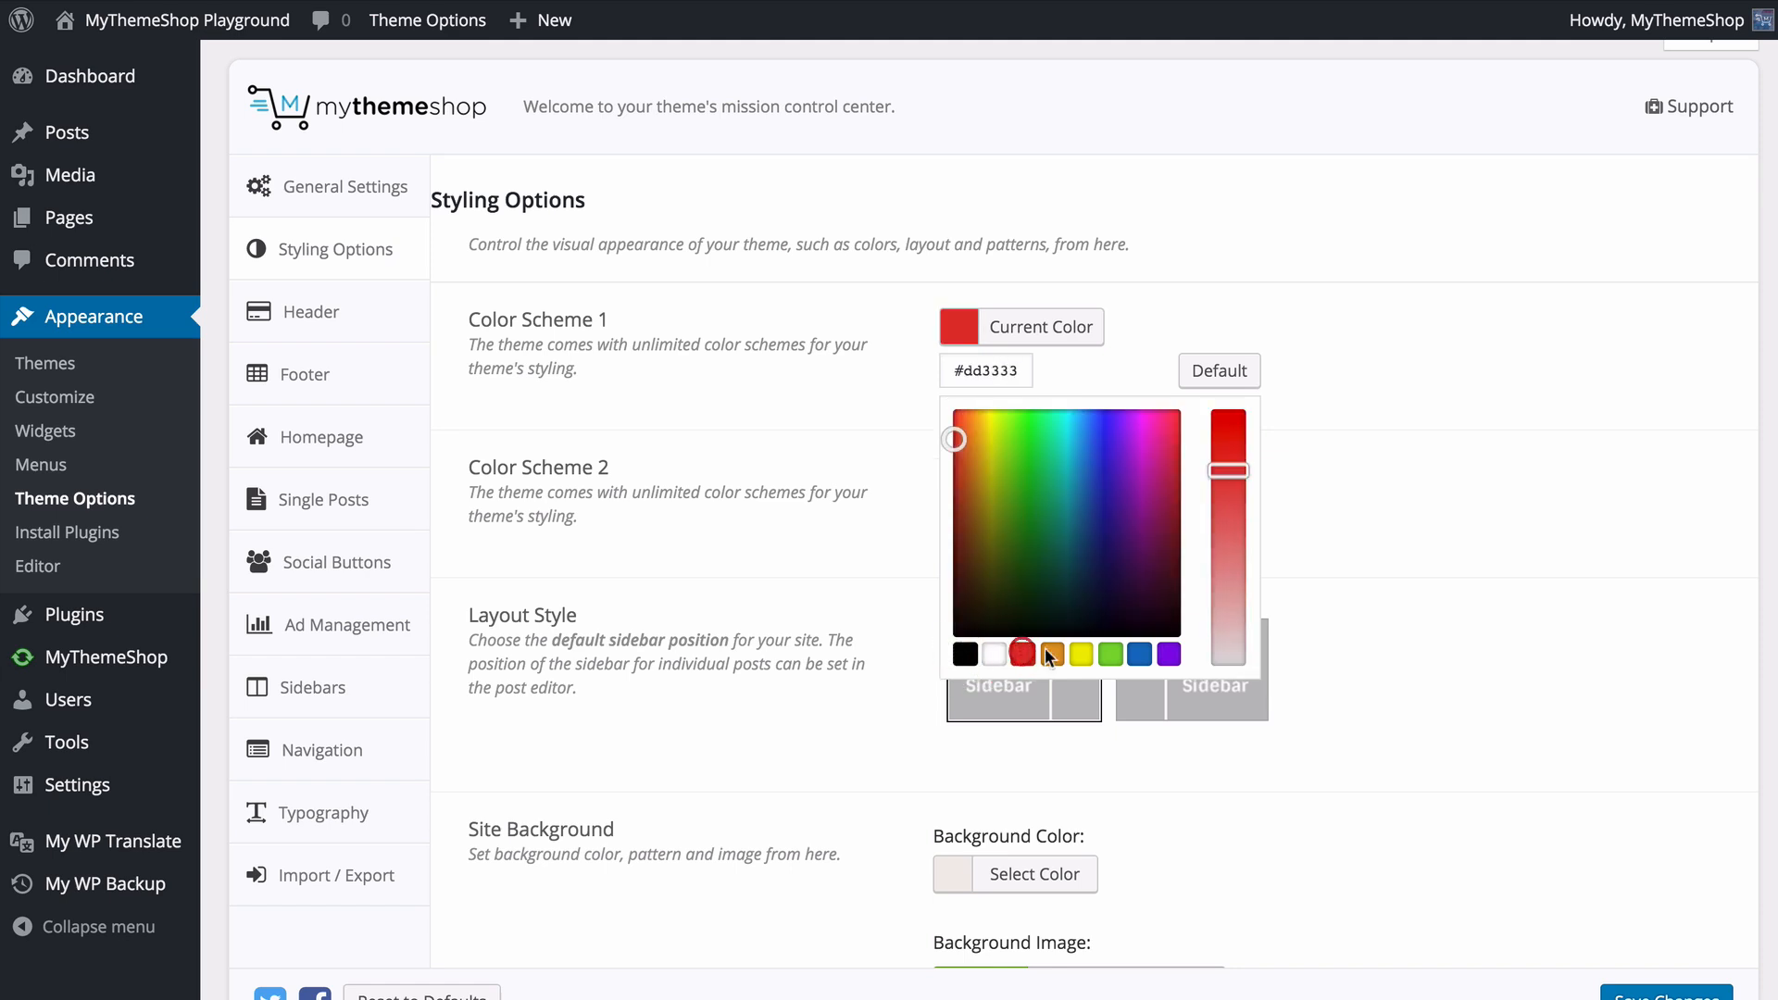
pyautogui.click(1051, 654)
pyautogui.moveTo(1230, 471); pyautogui.dragTo(1235, 408)
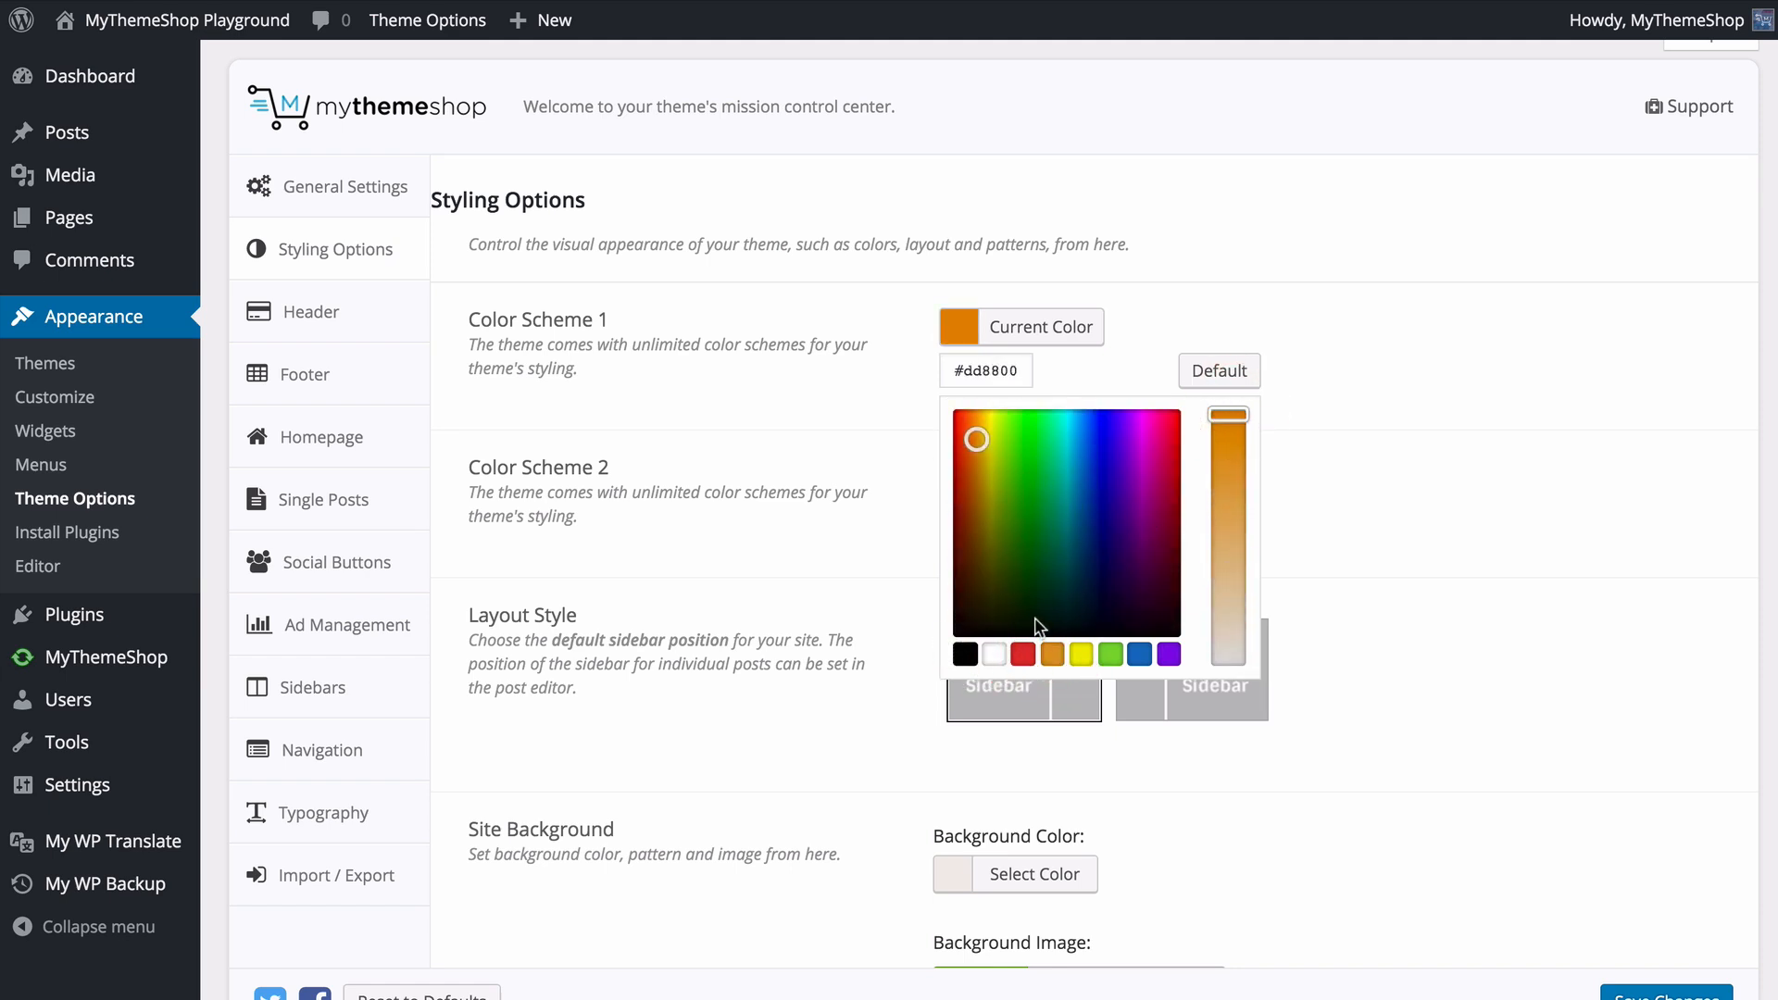
pyautogui.click(1198, 379)
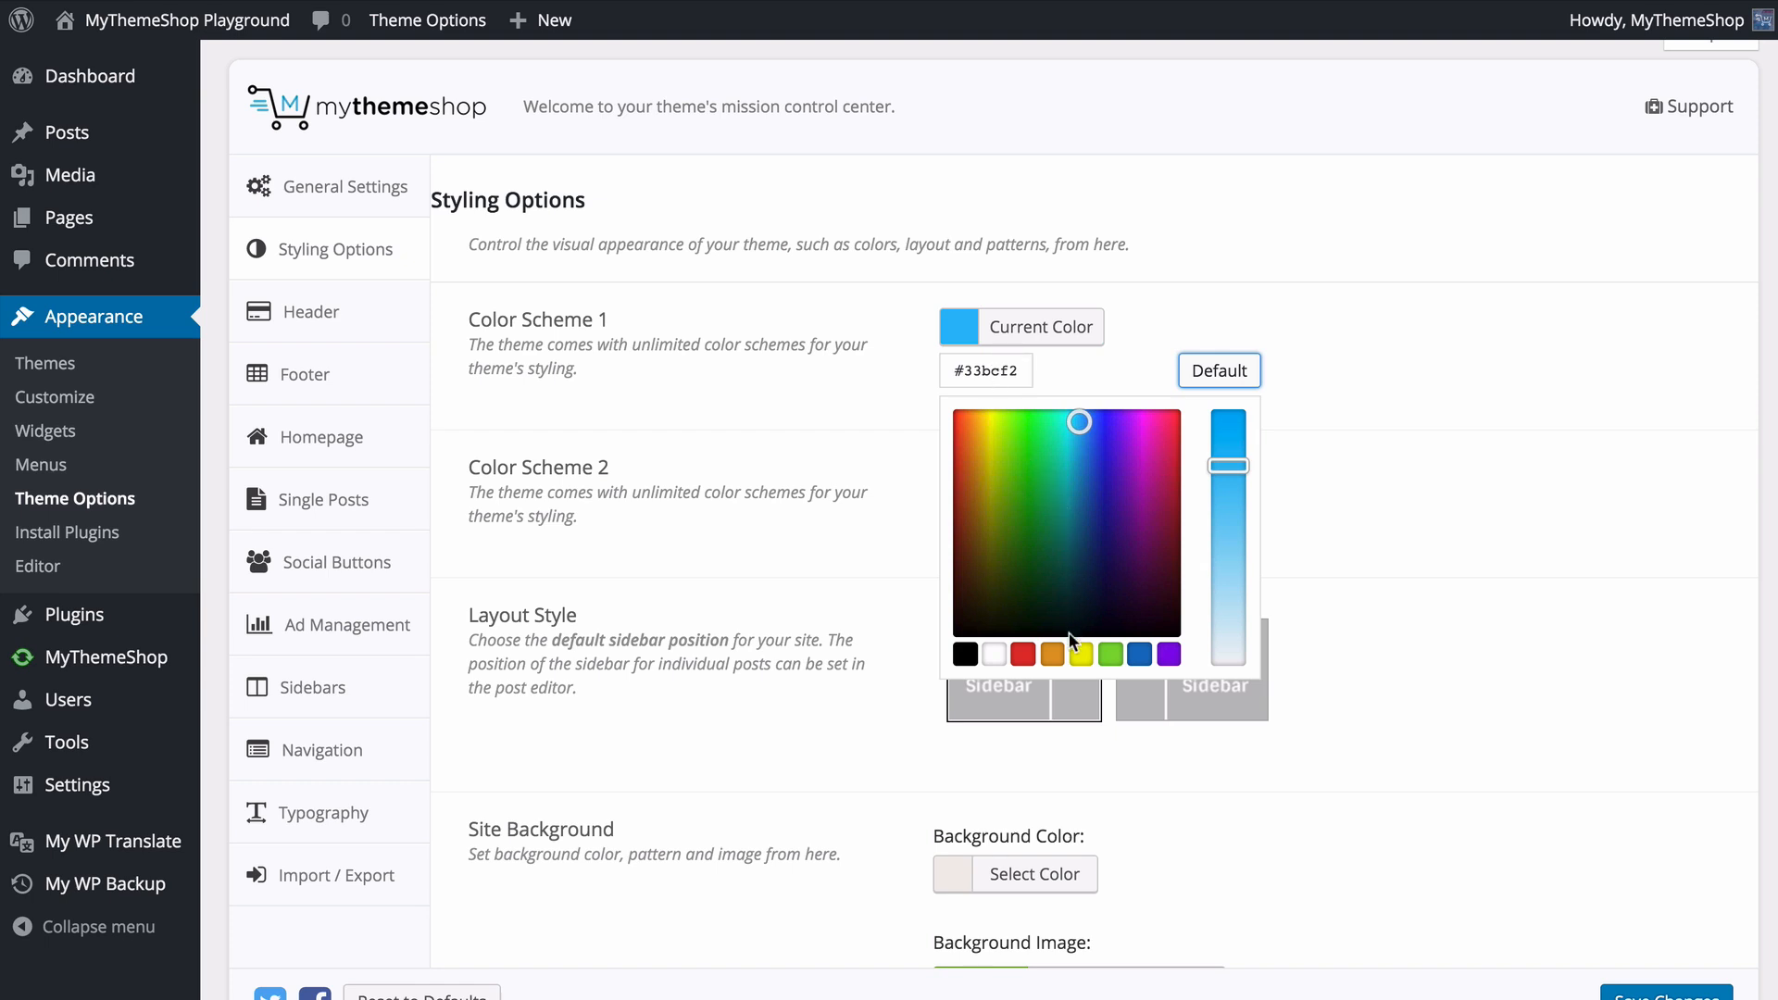
# - Set Color Scheme 1 to a darker blue and Color Scheme 2 to red
pyautogui.moveTo(1080, 437); pyautogui.dragTo(1082, 490)
pyautogui.click(796, 422)
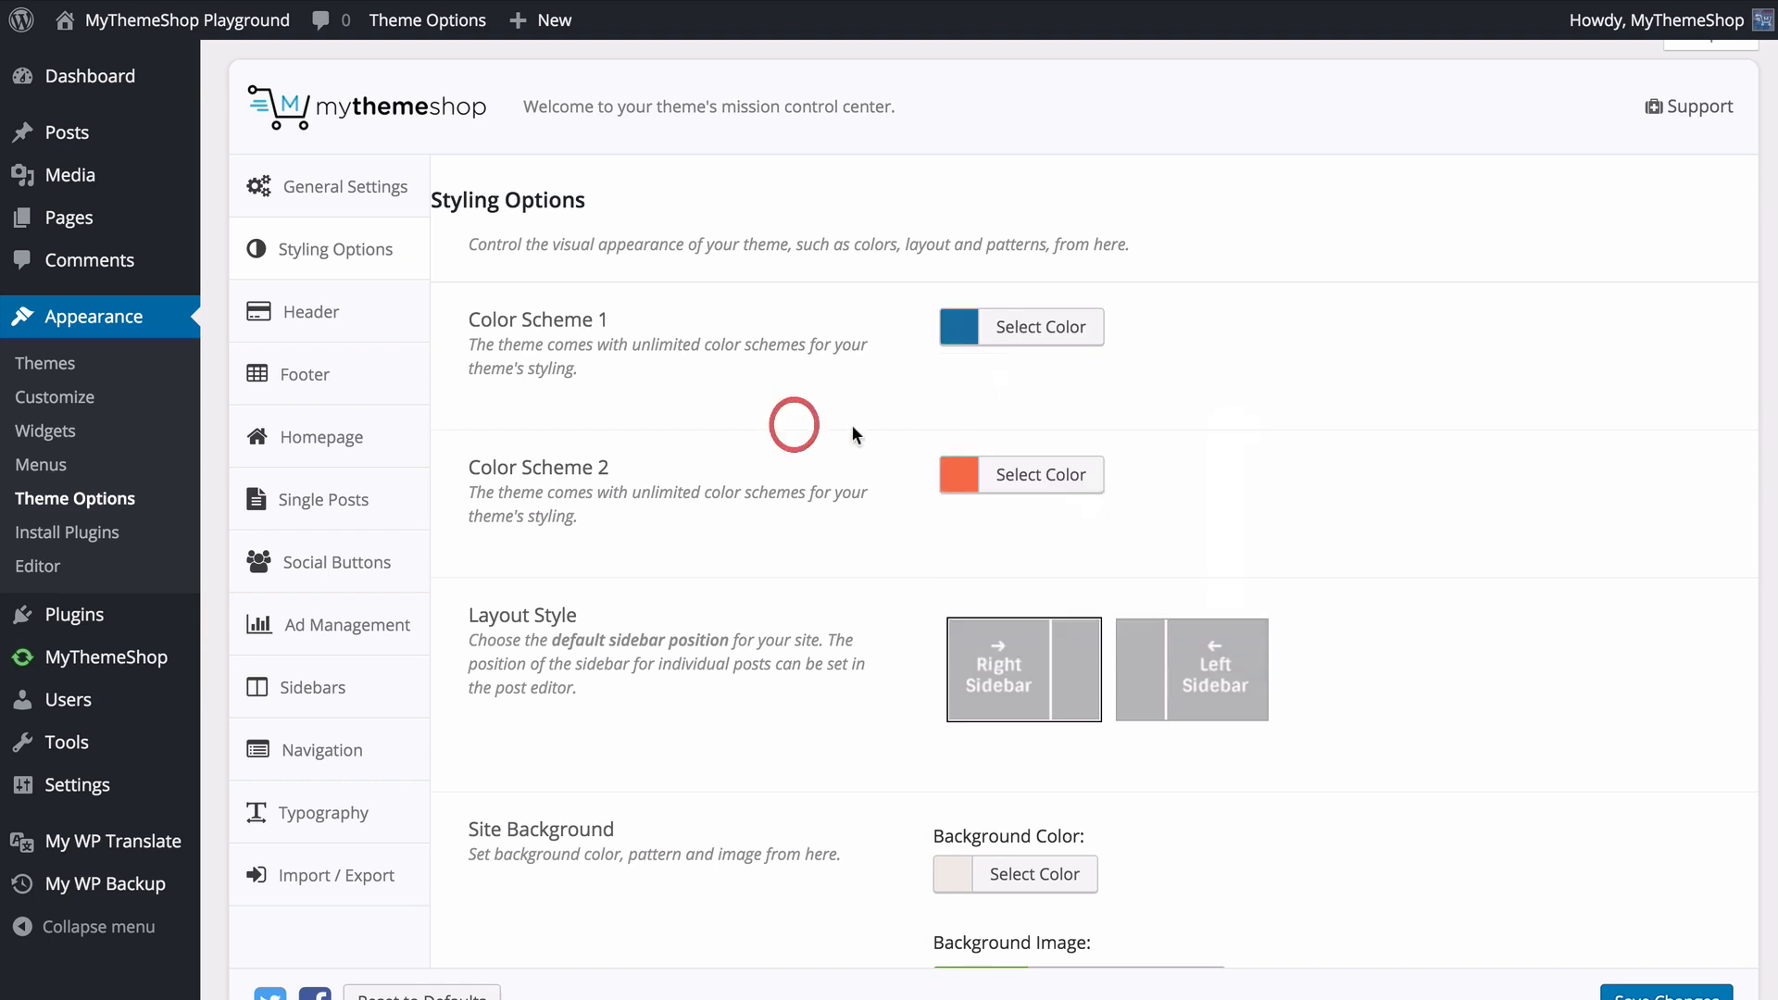
pyautogui.click(1005, 475)
pyautogui.moveTo(960, 570); pyautogui.dragTo(922, 580)
pyautogui.click(834, 510)
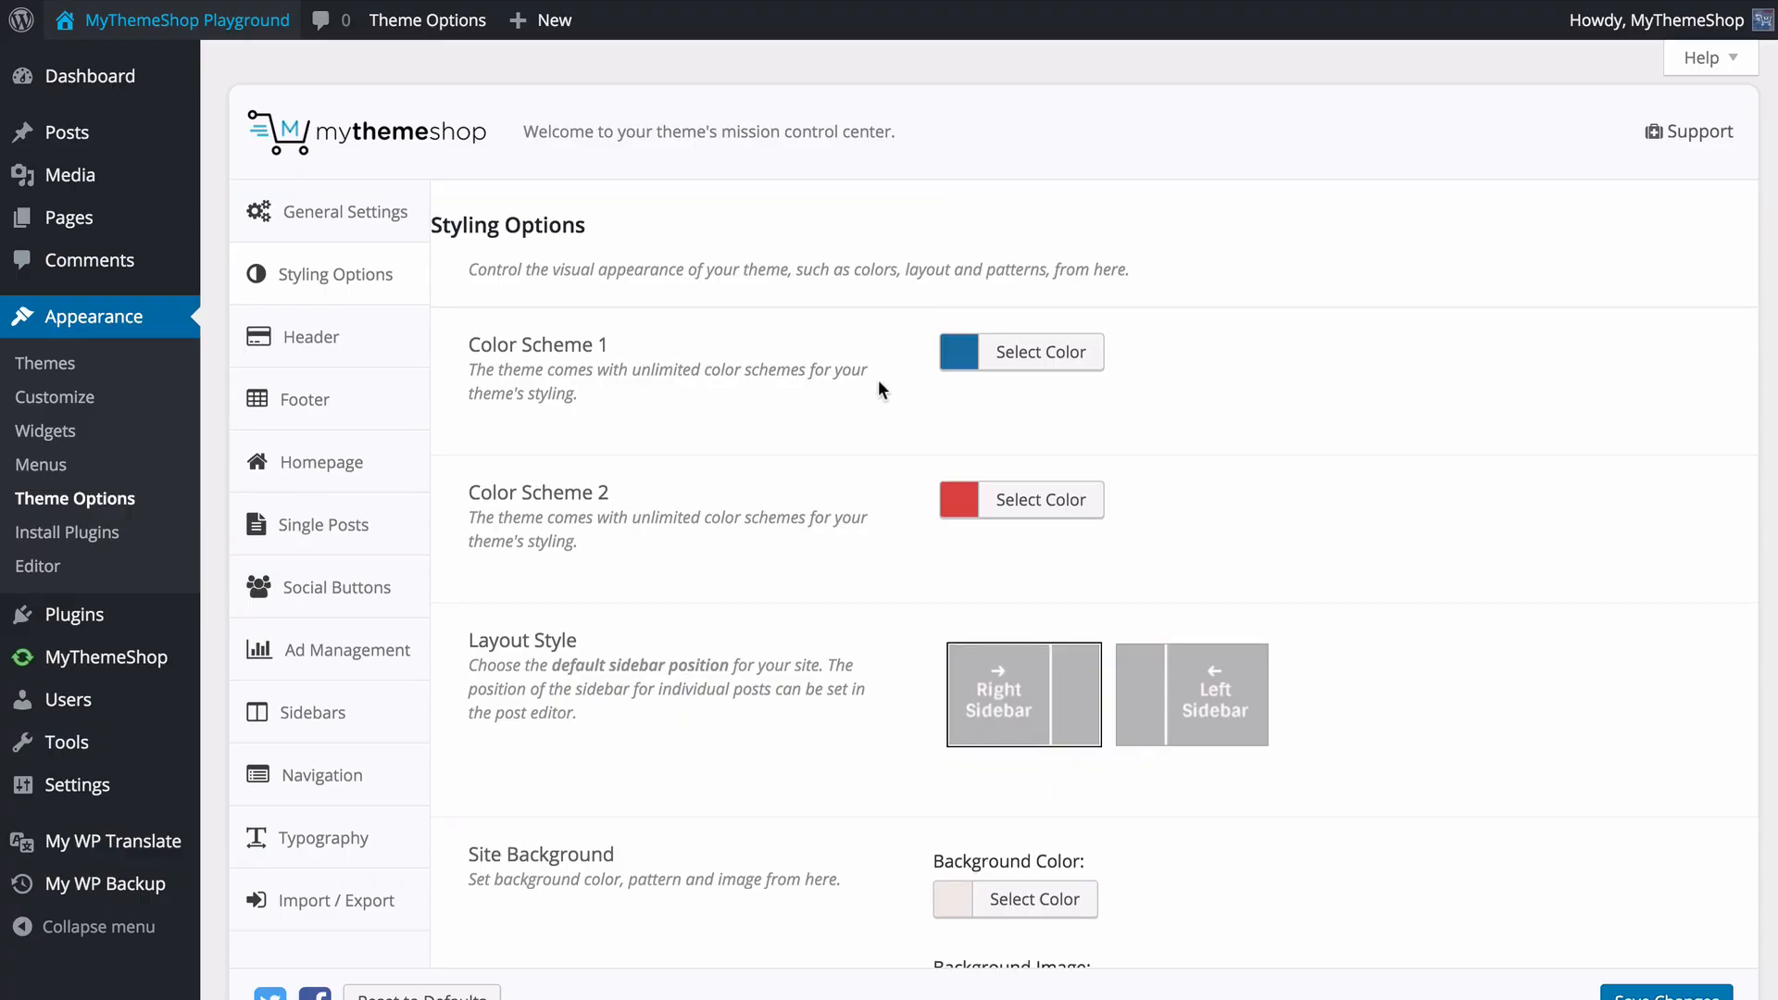
# - Try the Left Sidebar layout style, and switch back to Right Sidebar
pyautogui.scroll(-2, 878, 380)
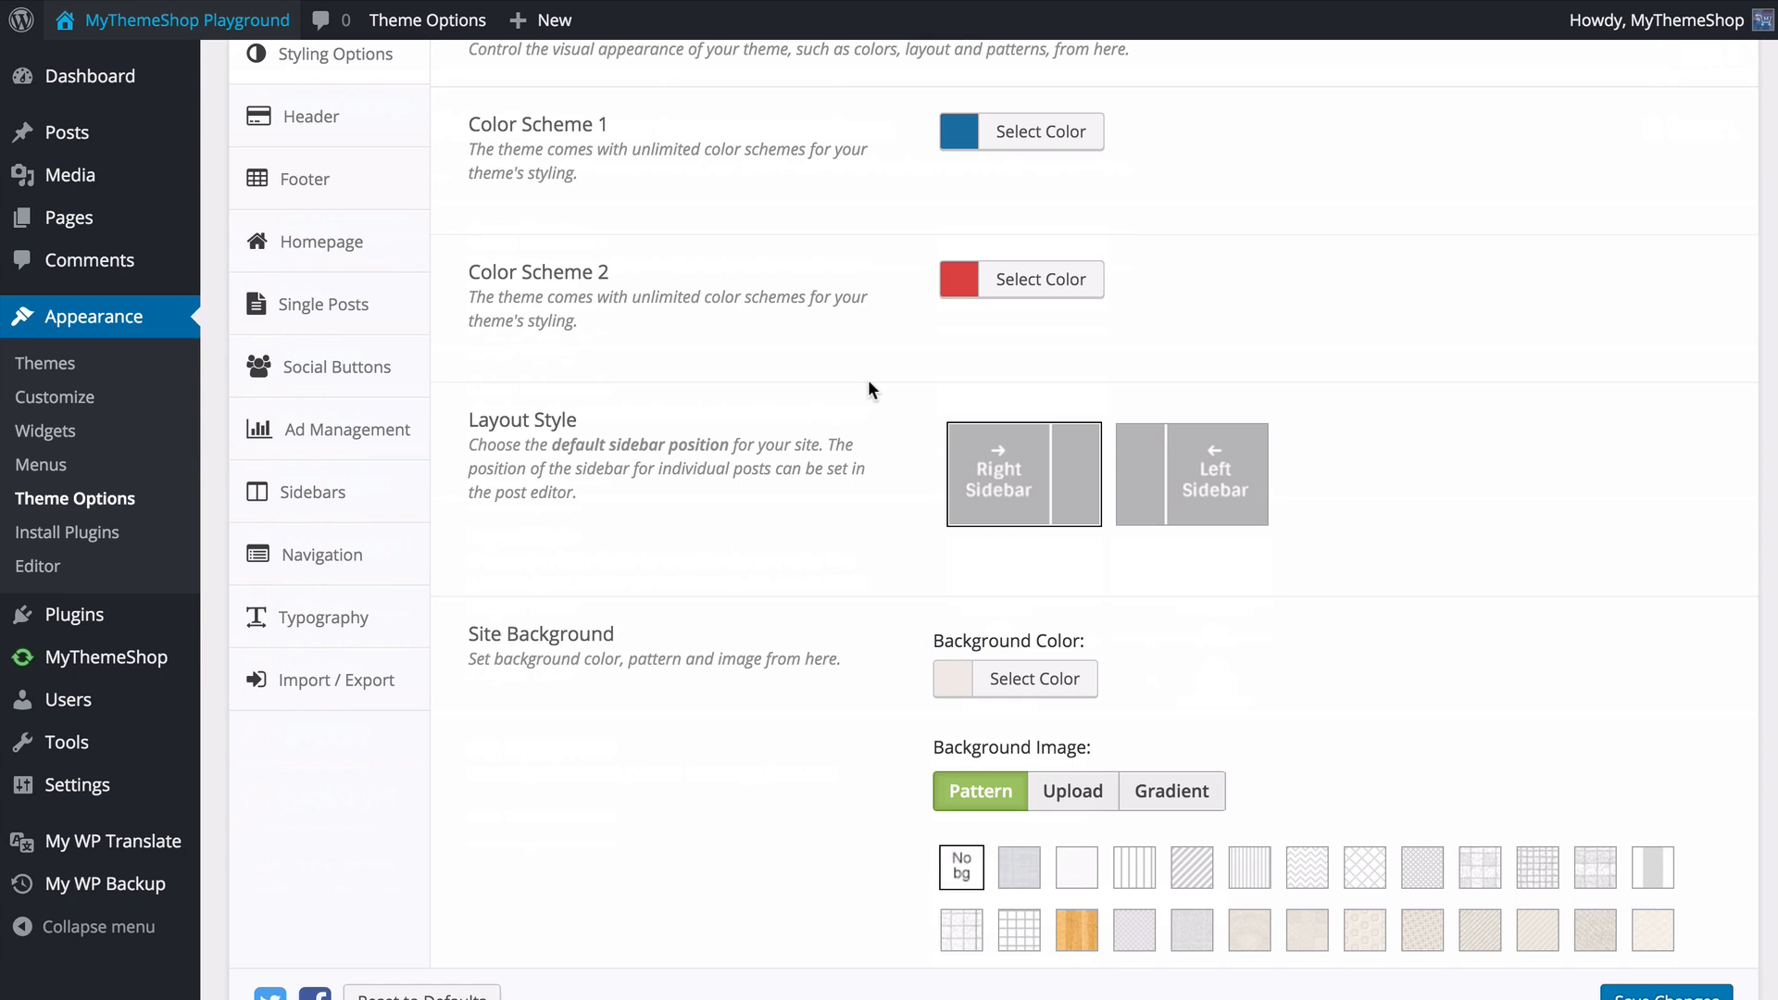
pyautogui.scroll(-1, 854, 381)
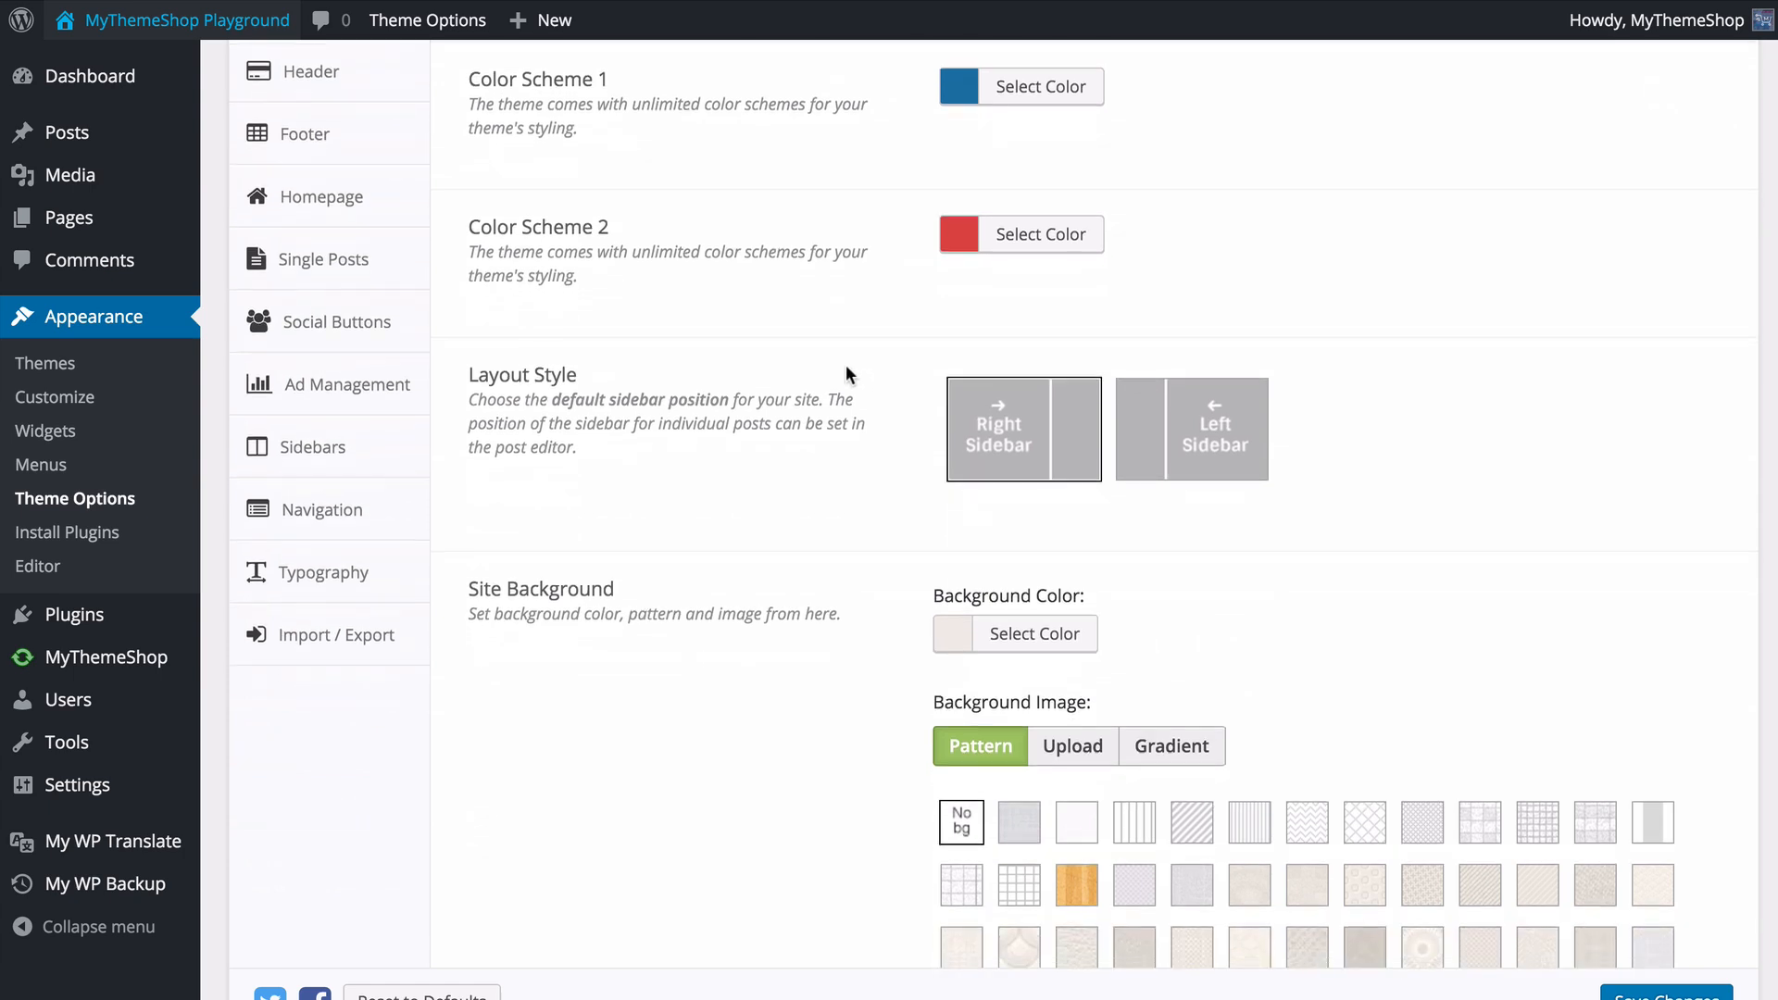
pyautogui.click(1190, 415)
pyautogui.click(1047, 419)
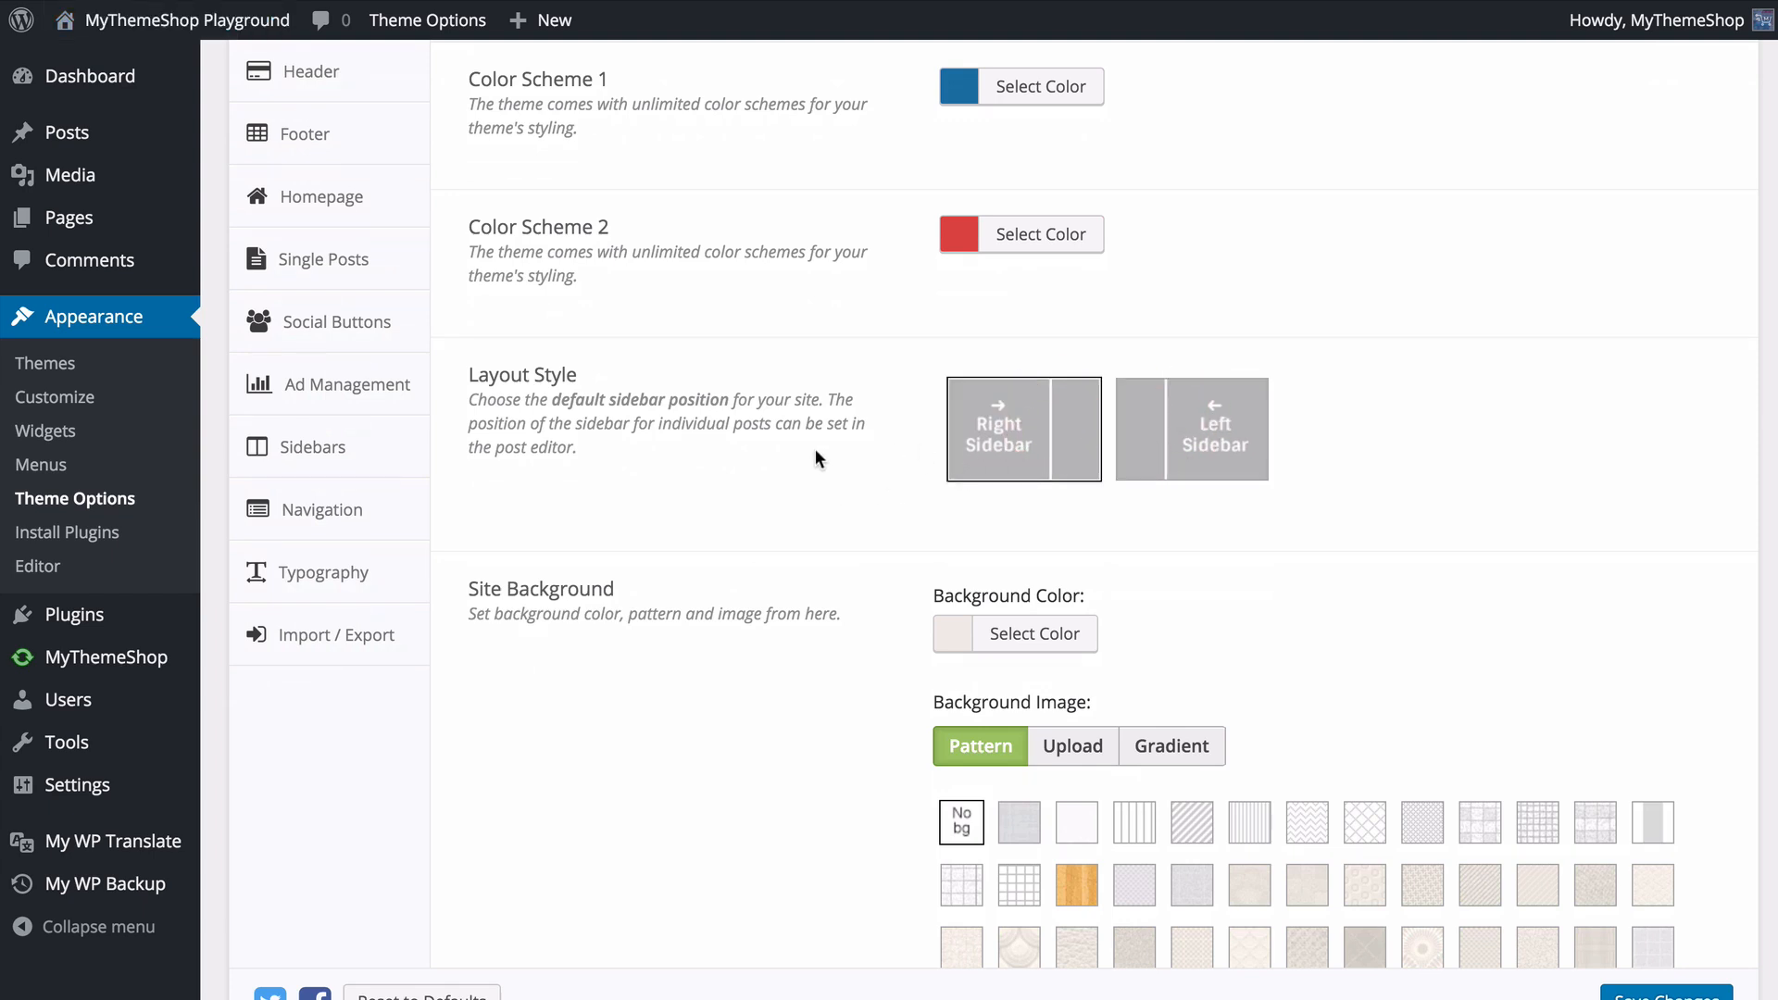
# - Try other site background colors, including green #4eb724, and restore the default background color
pyautogui.scroll(-3, 815, 448)
pyautogui.scroll(-1, 732, 436)
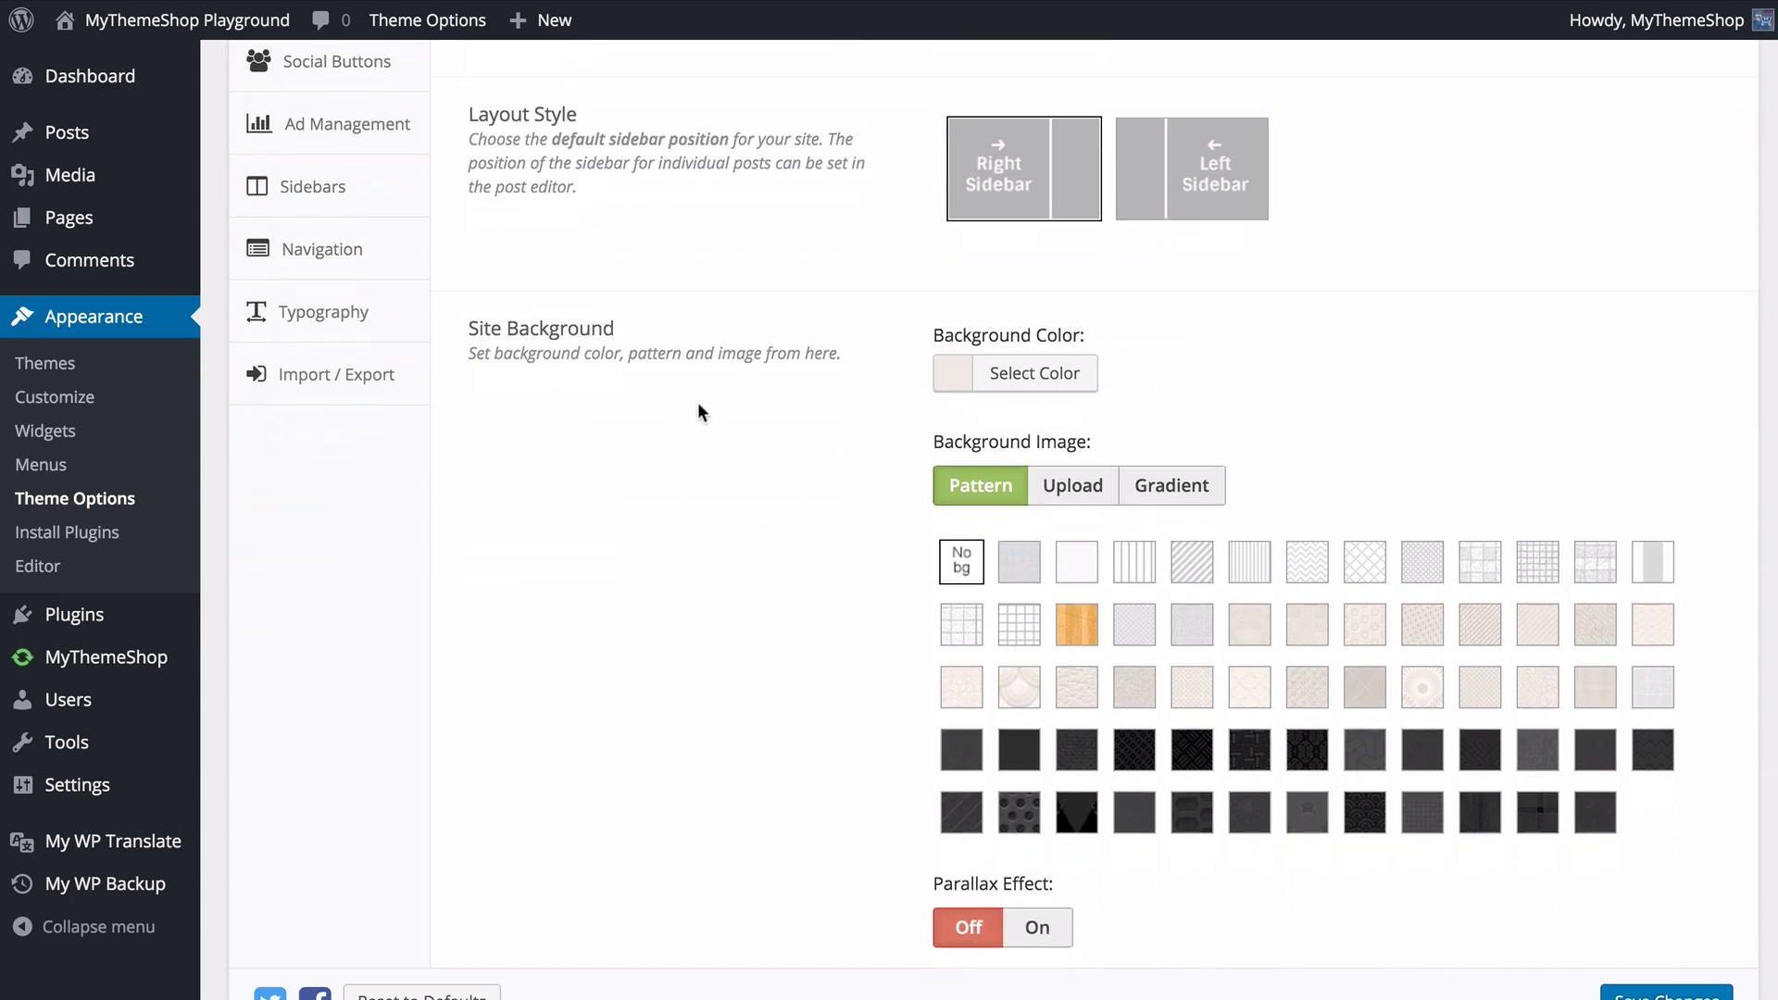
pyautogui.click(1057, 374)
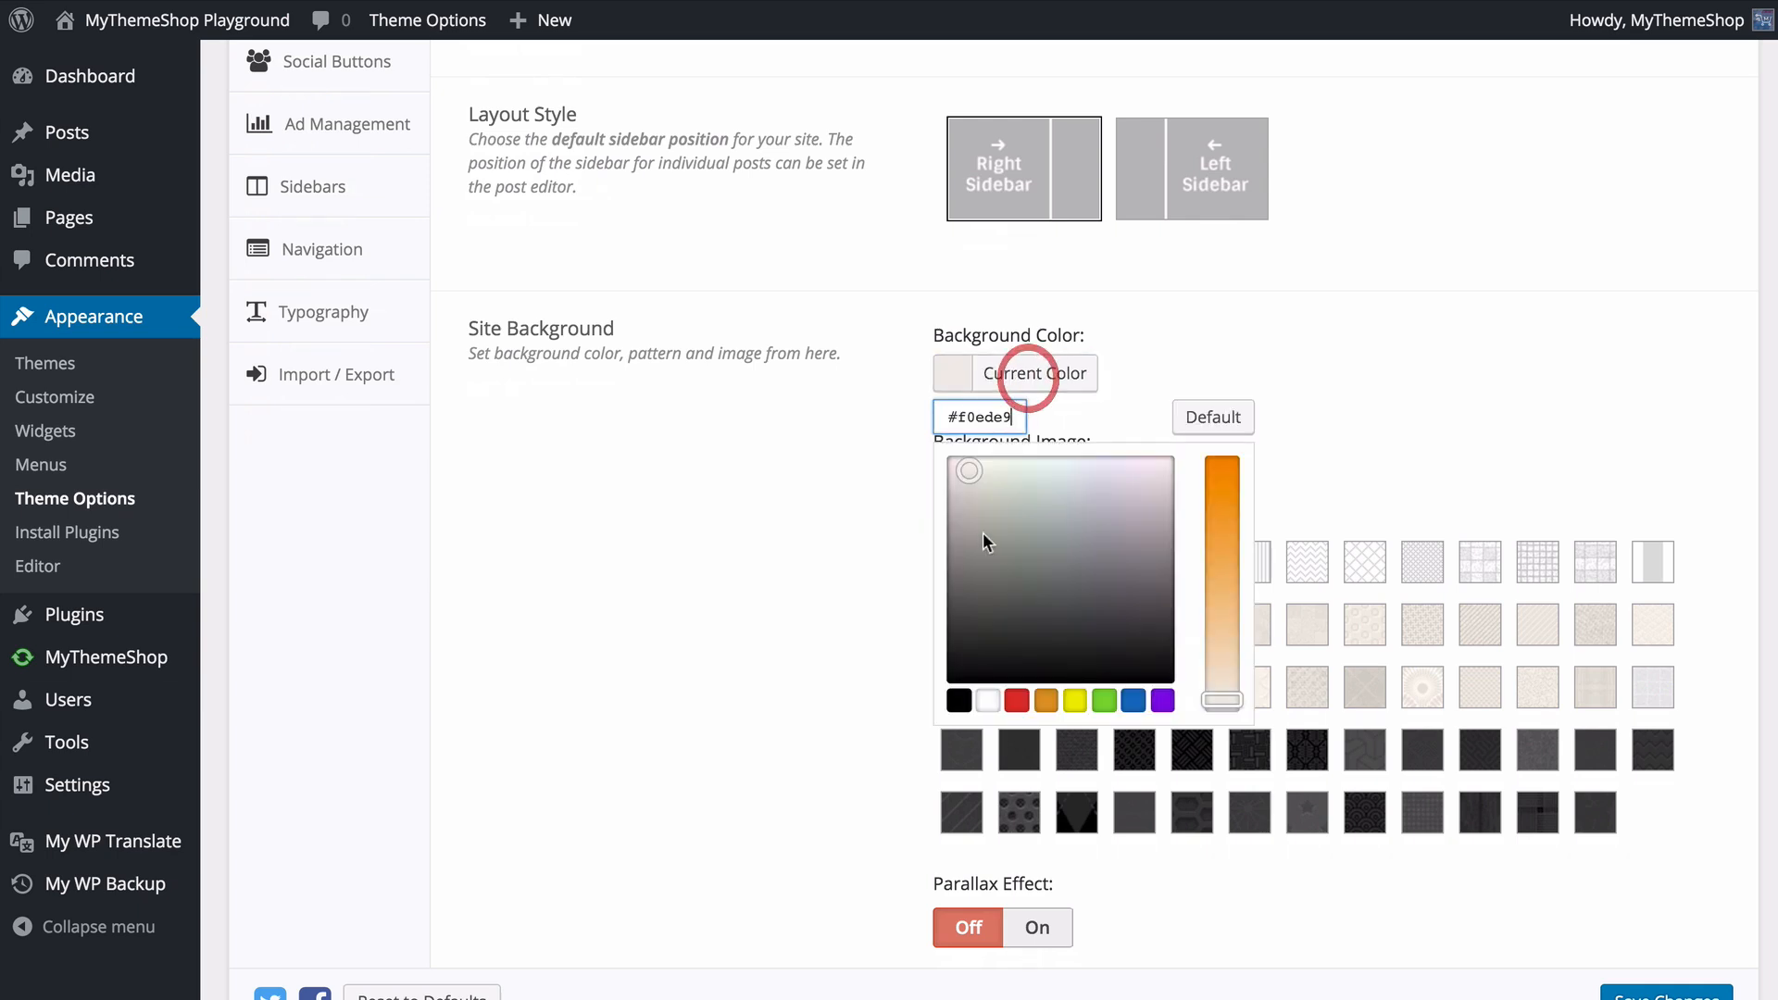
pyautogui.moveTo(1045, 520)
pyautogui.mouseDown()
pyautogui.moveTo(969, 471)
pyautogui.moveTo(992, 508)
pyautogui.moveTo(1123, 583)
pyautogui.moveTo(1017, 521)
pyautogui.mouseUp()
pyautogui.click(995, 702)
pyautogui.click(1017, 701)
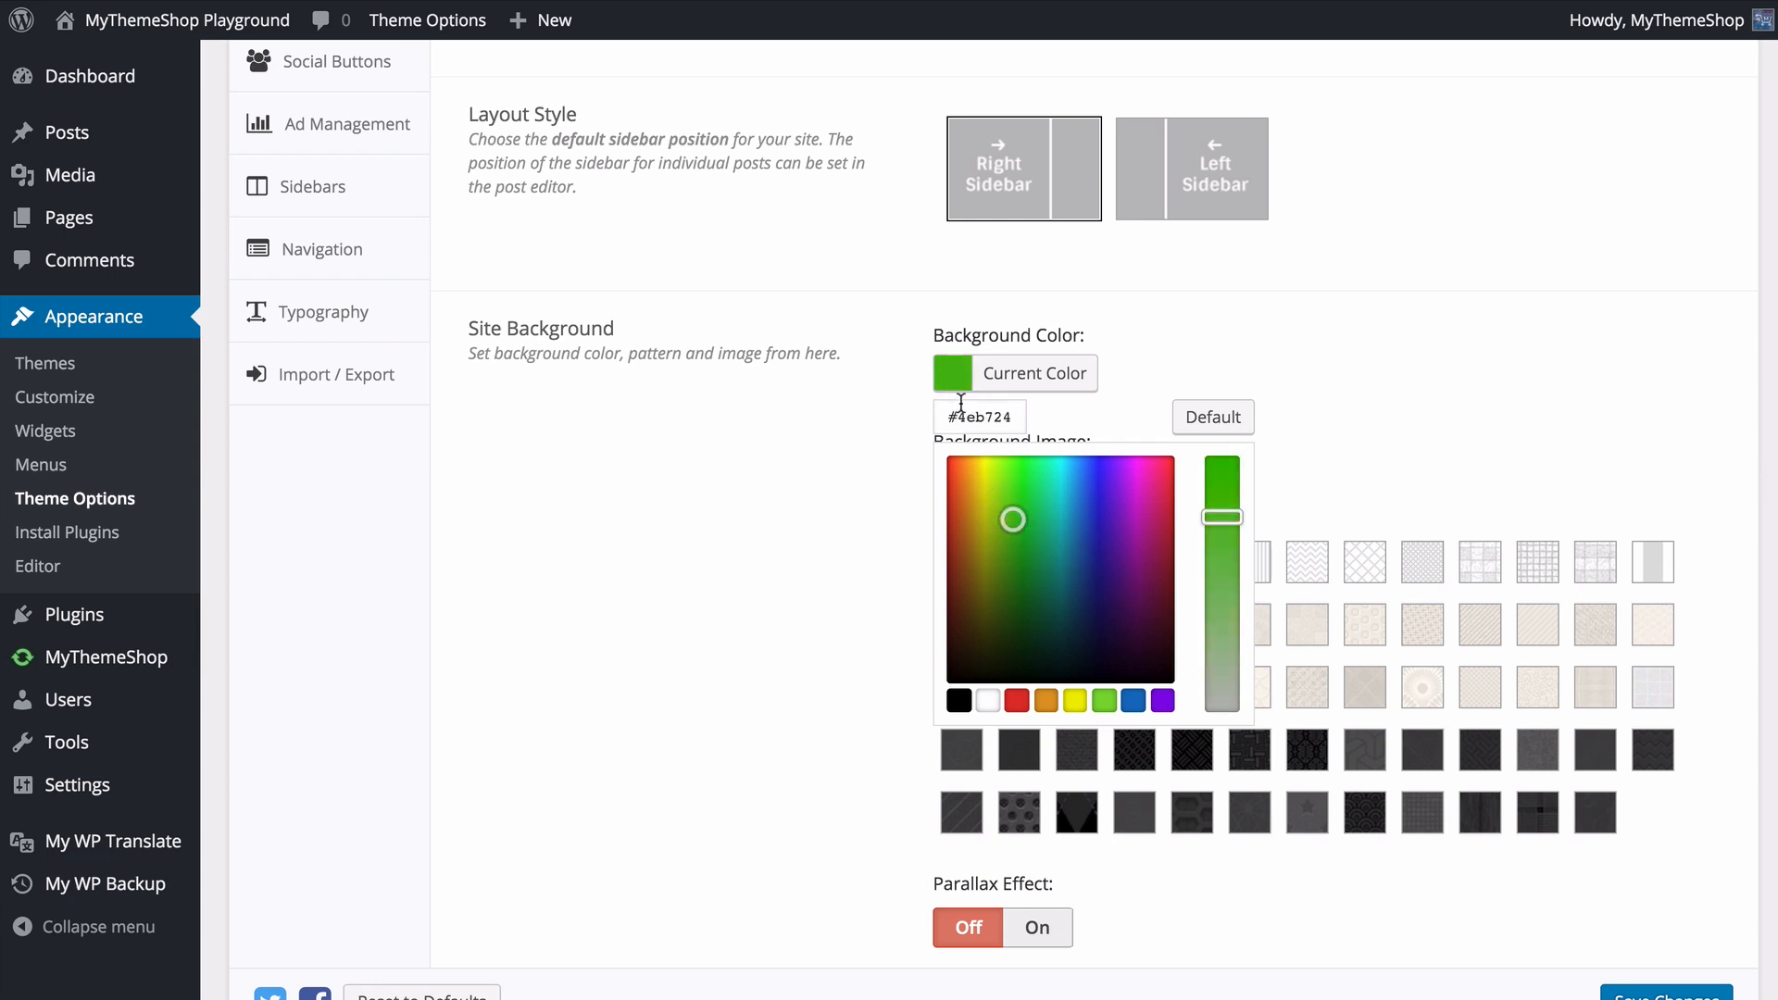
pyautogui.click(1216, 419)
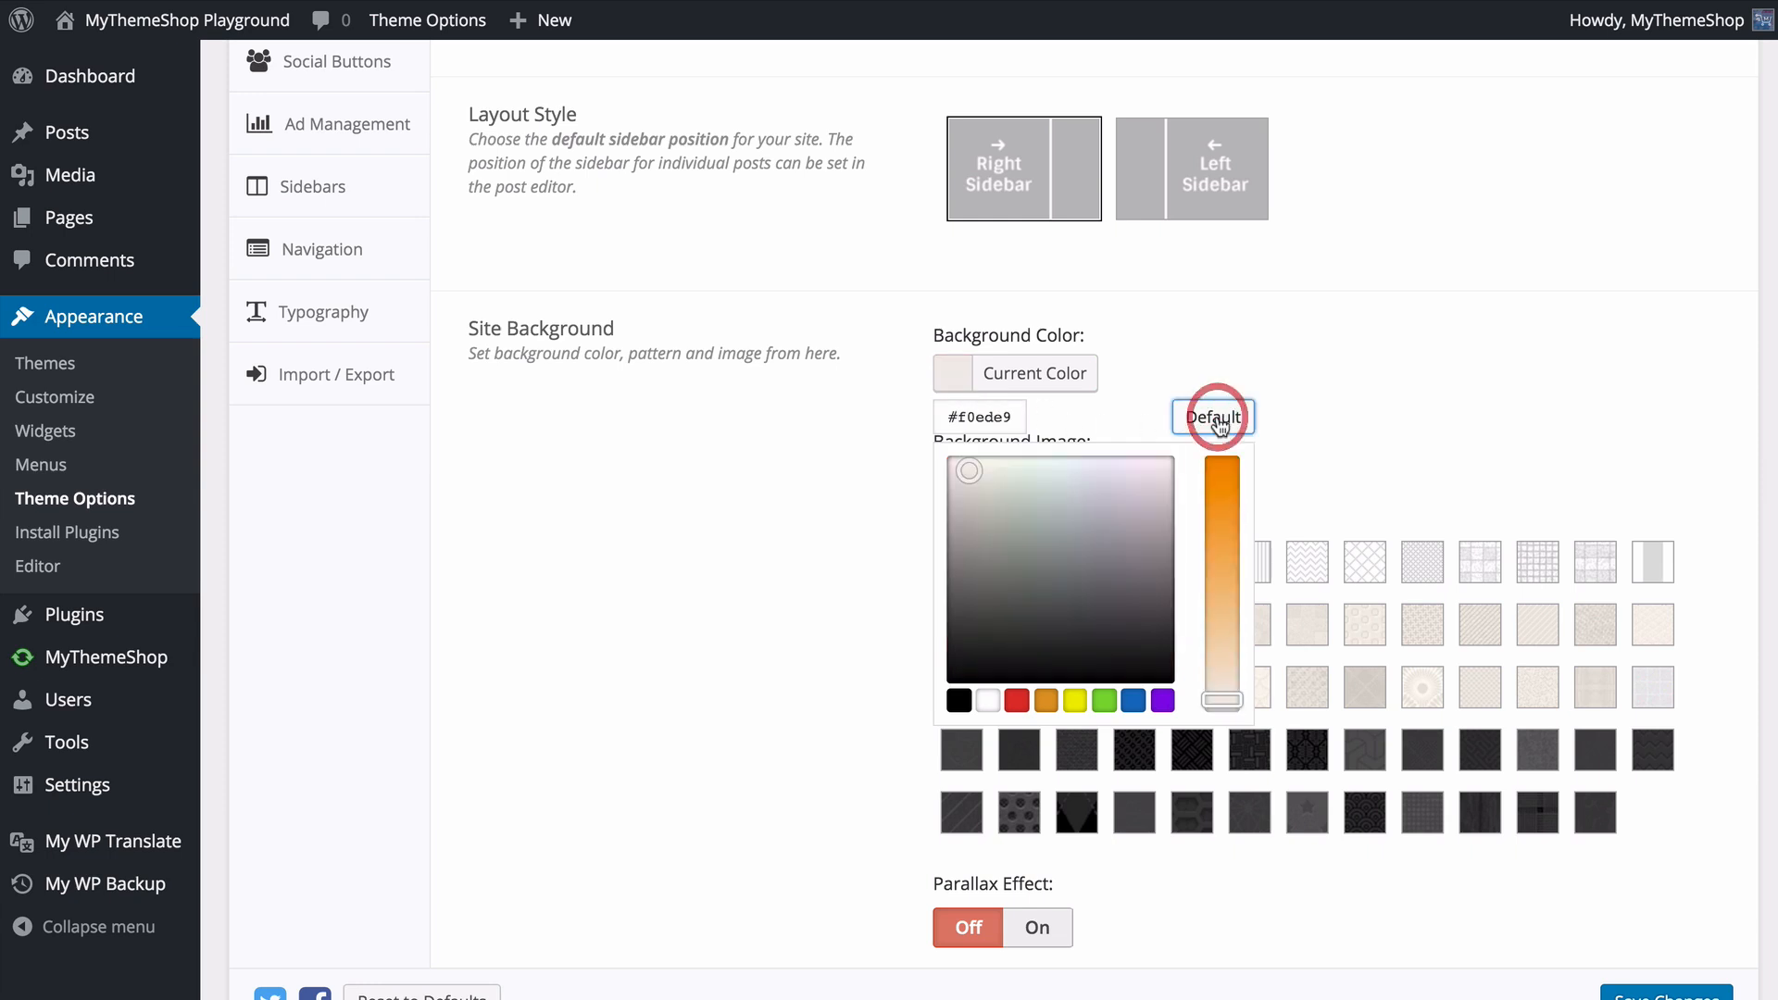
pyautogui.click(804, 407)
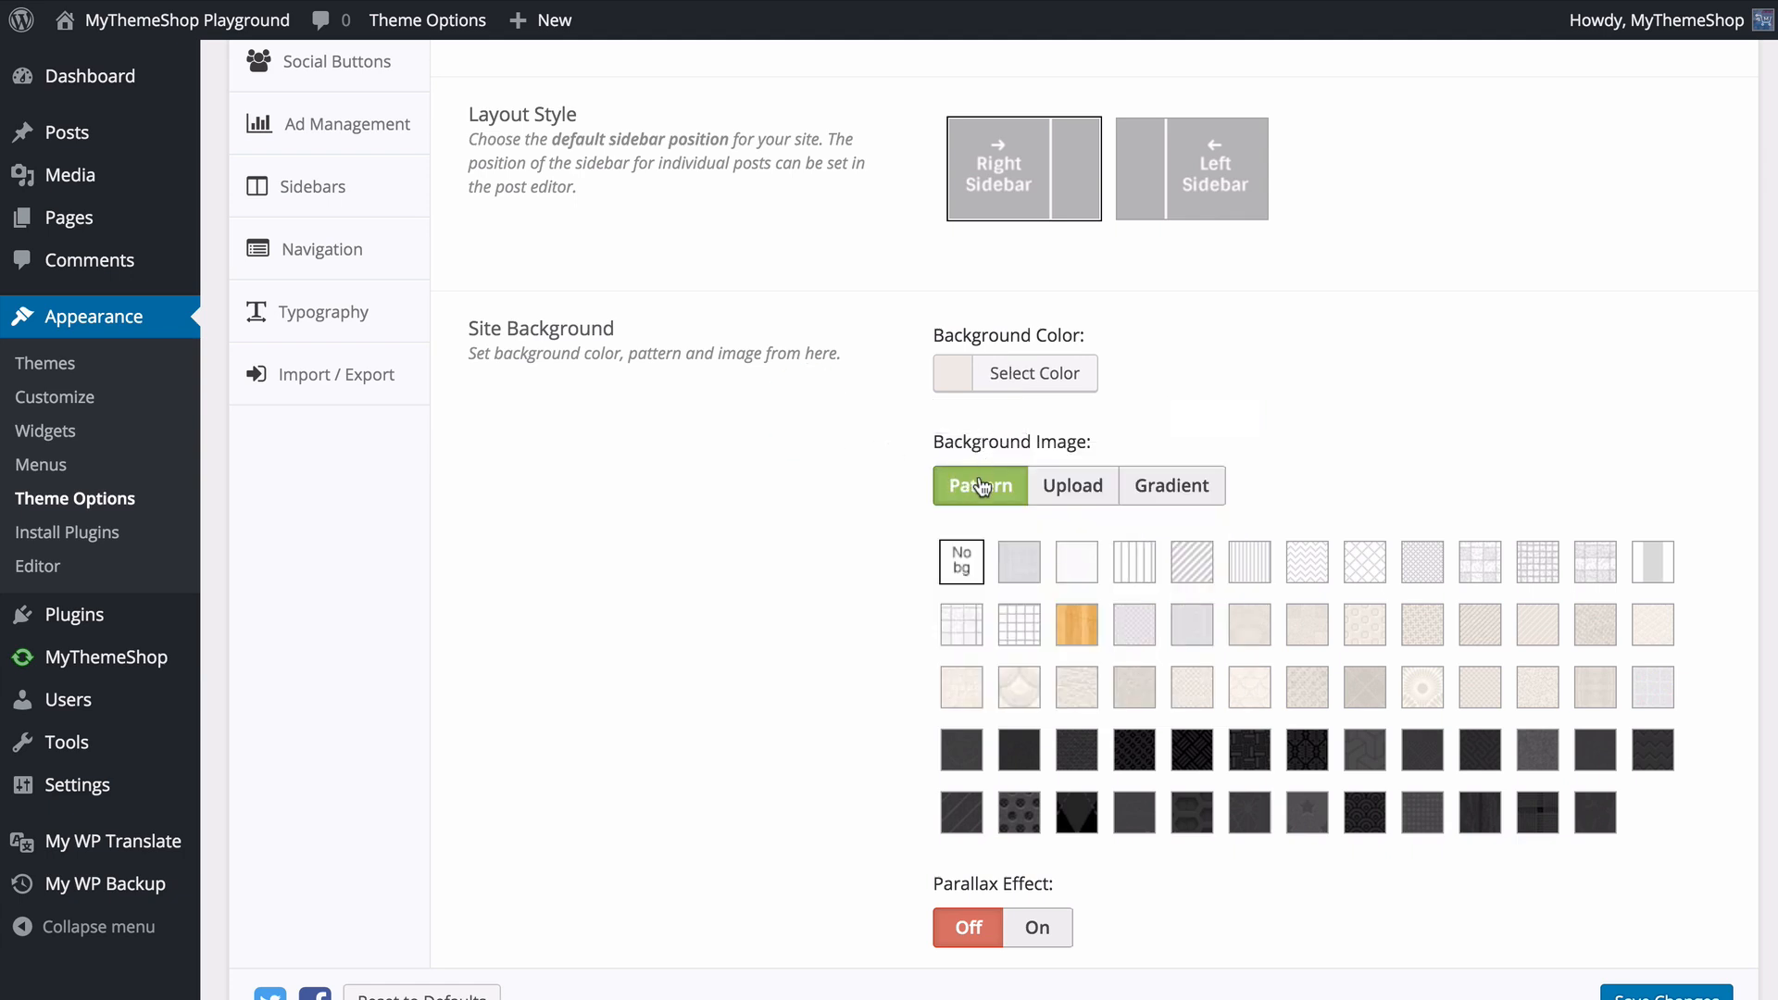
# - Try several patterns for the site's background image, and choose the diagonal line pattern
pyautogui.click(1017, 563)
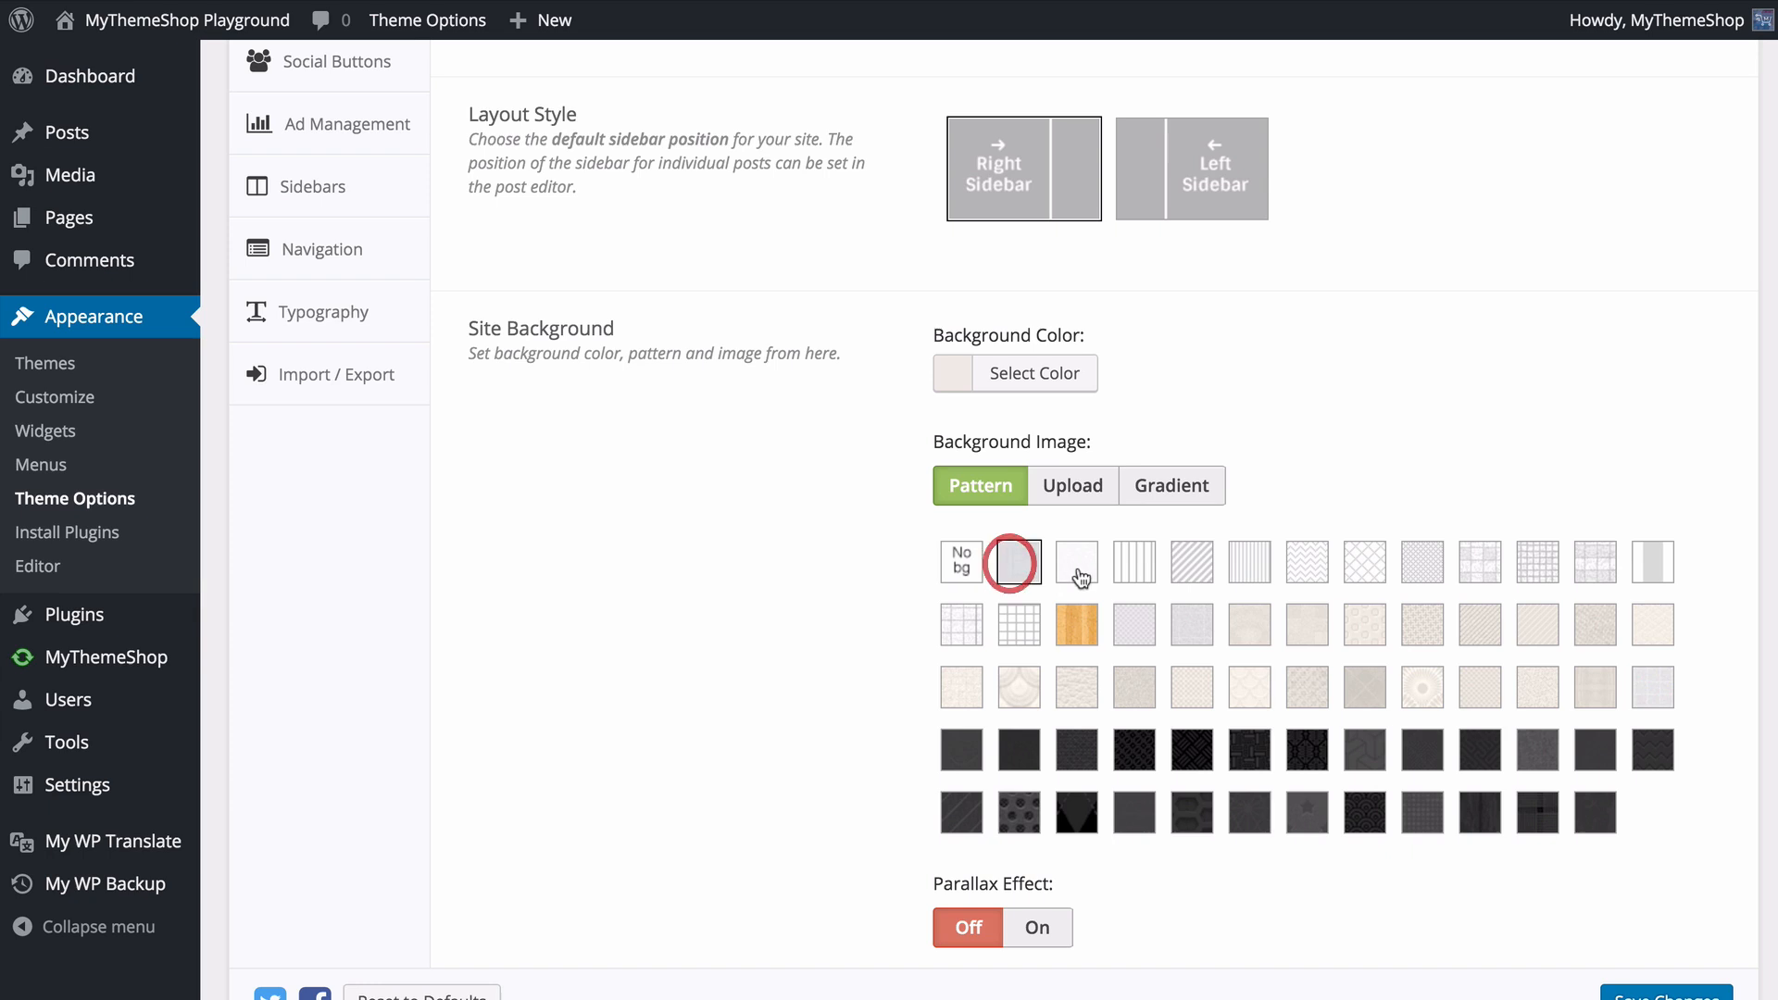
pyautogui.click(1078, 563)
pyautogui.click(1132, 565)
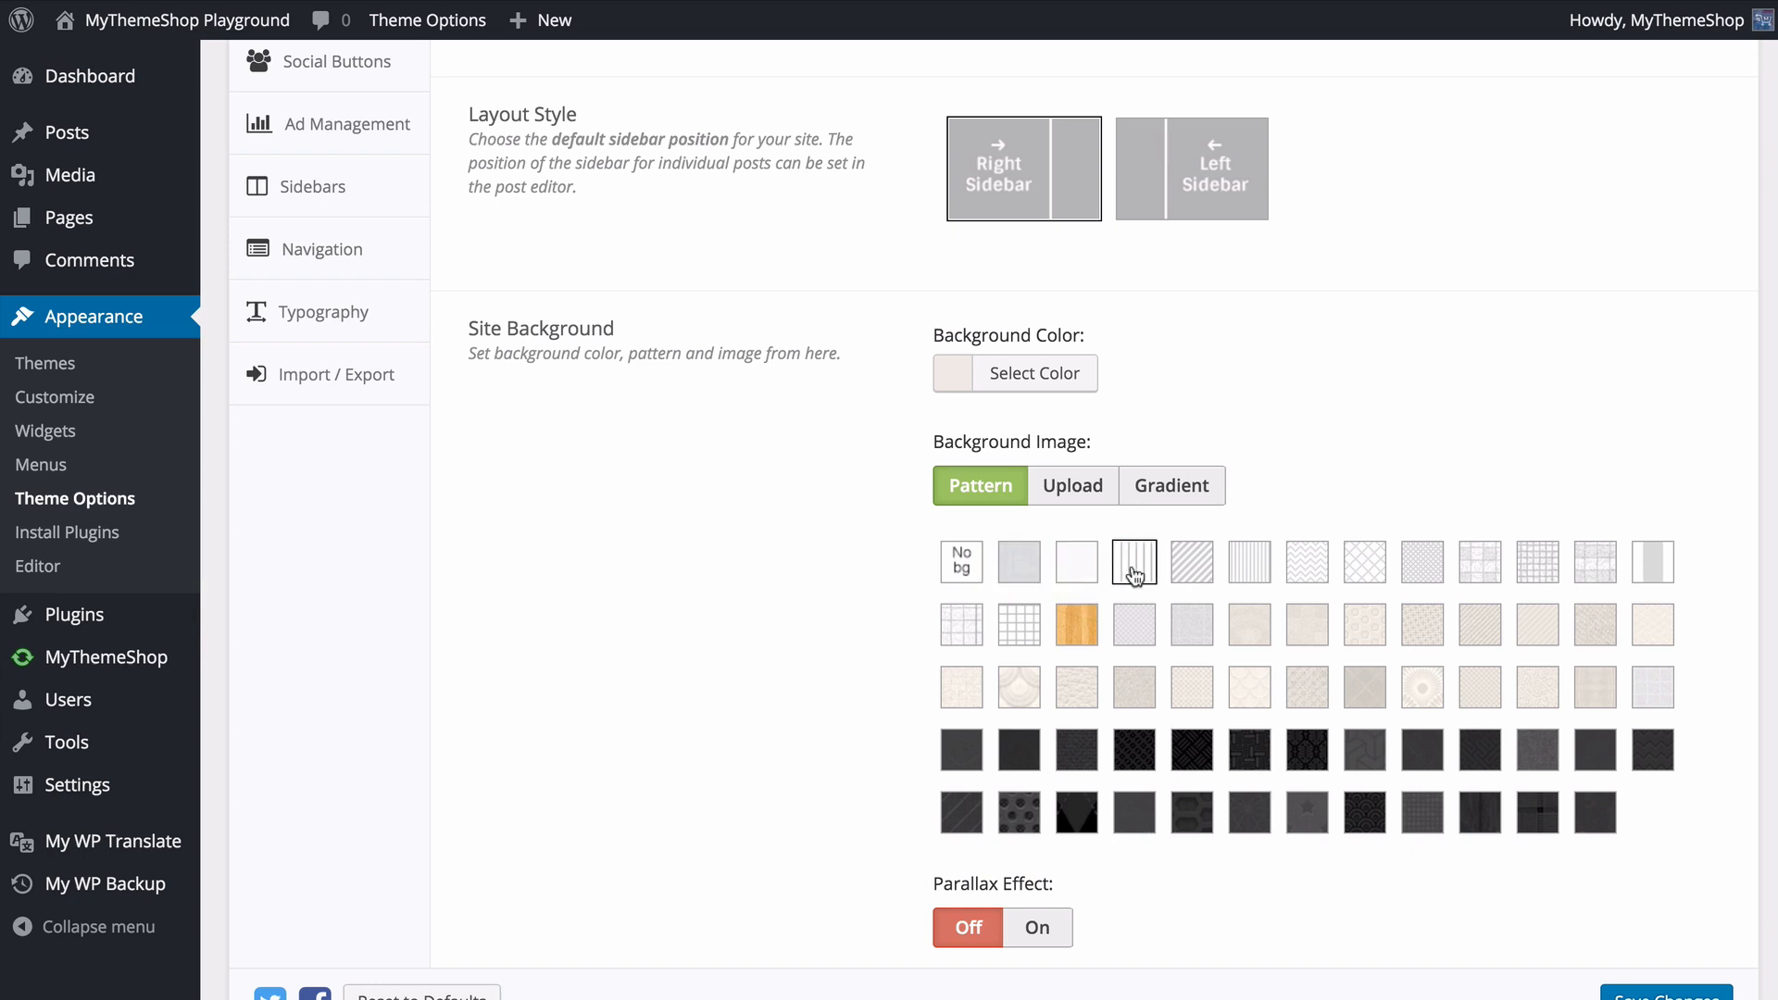
pyautogui.click(1196, 562)
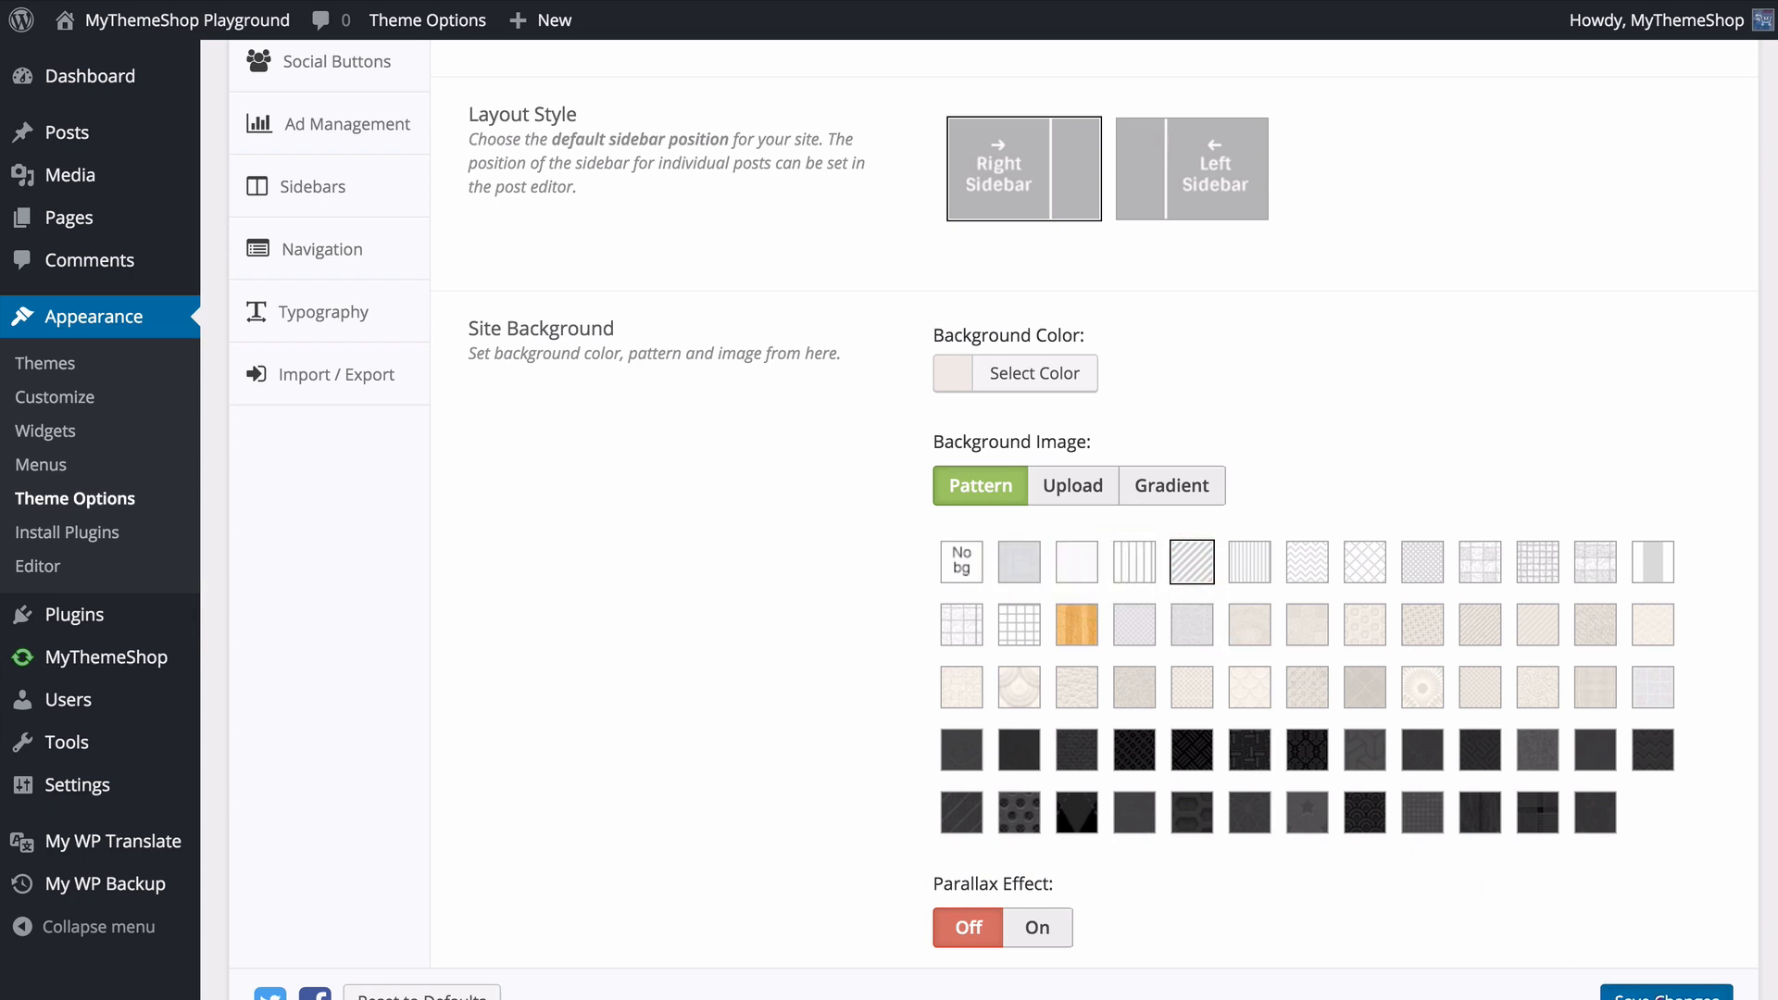
# - Save the theme options and view the diagonal line background on the live site
pyautogui.click(1663, 993)
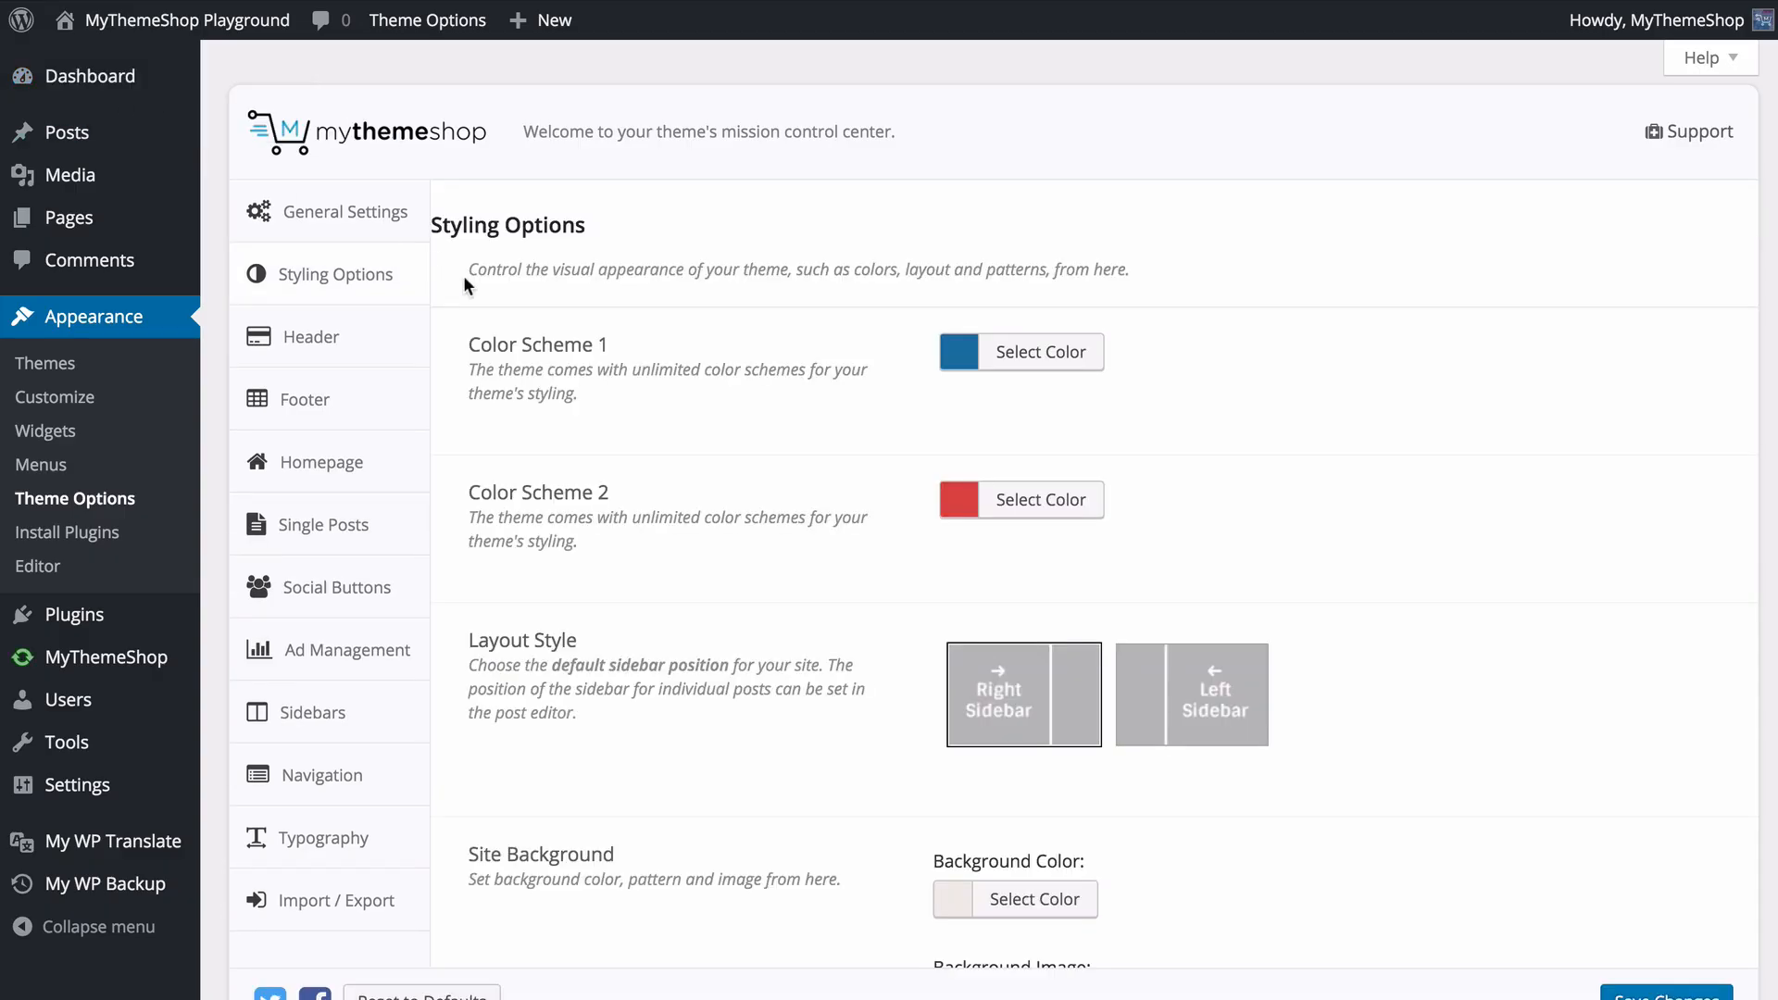
pyautogui.scroll(-8, 919, 537)
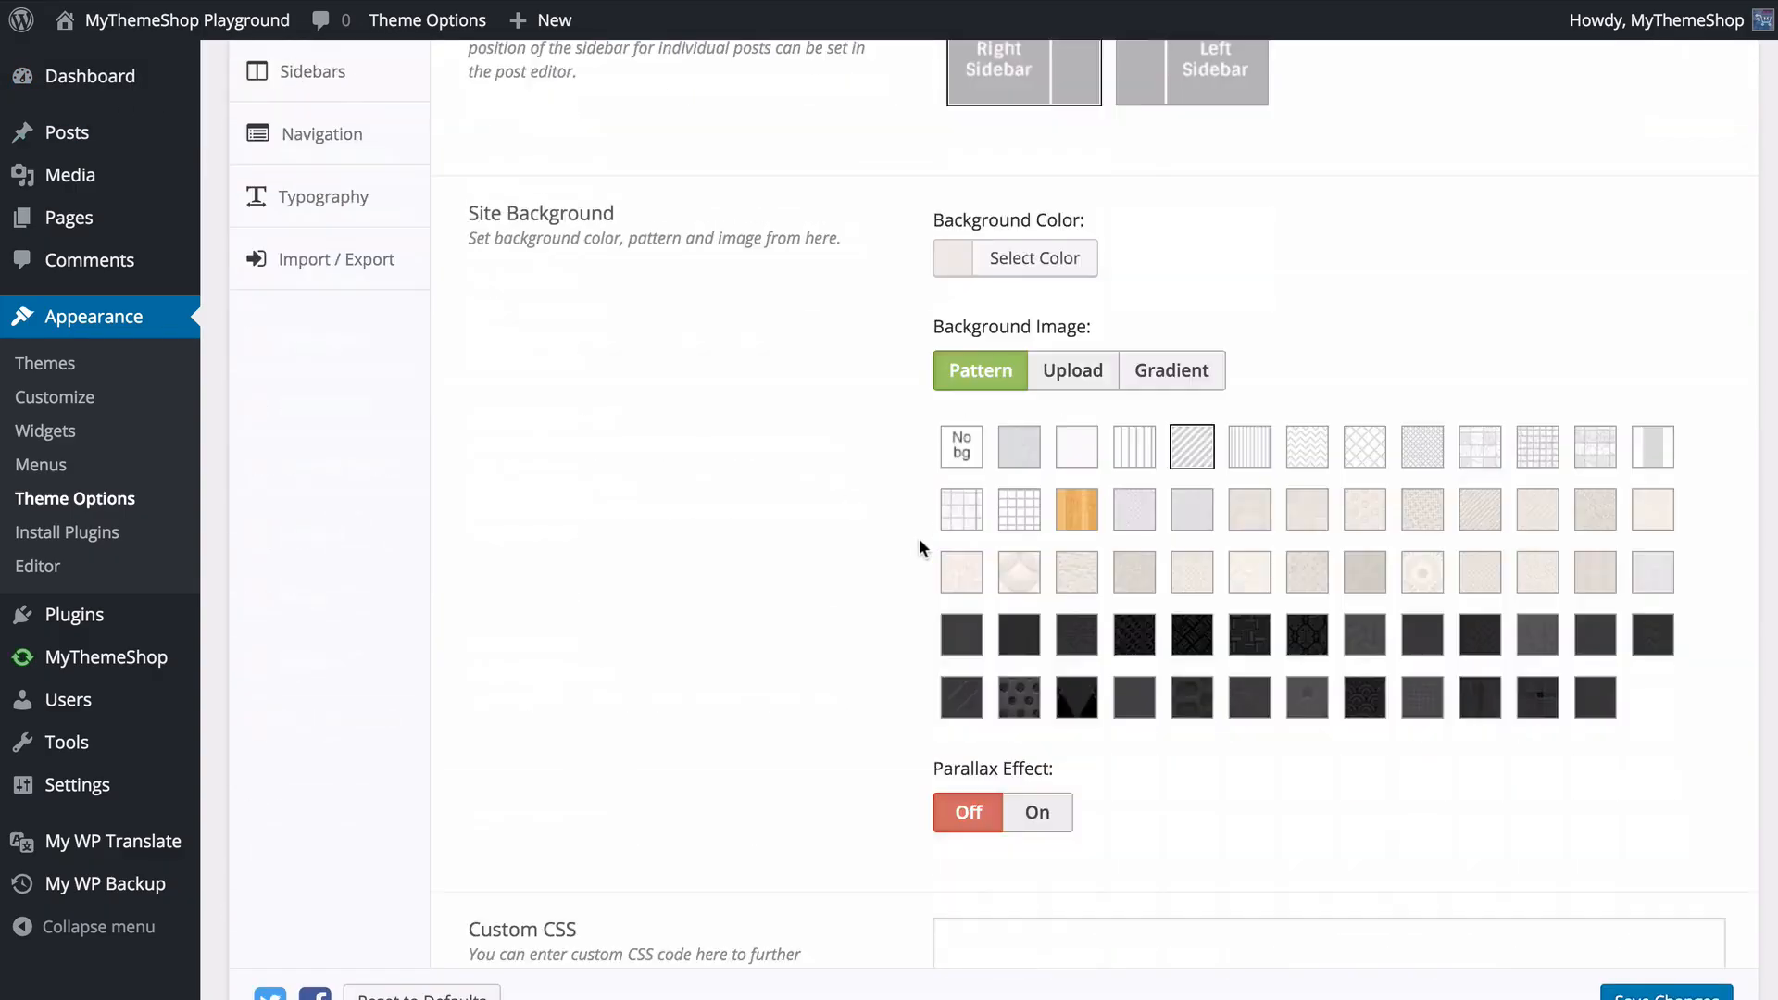
pyautogui.scroll(-5, 912, 500)
pyautogui.scroll(5, 899, 435)
# - Try the Upload option for the background image by viewing its image picker, and toggle the Parallax Effect on and back off
pyautogui.click(1086, 344)
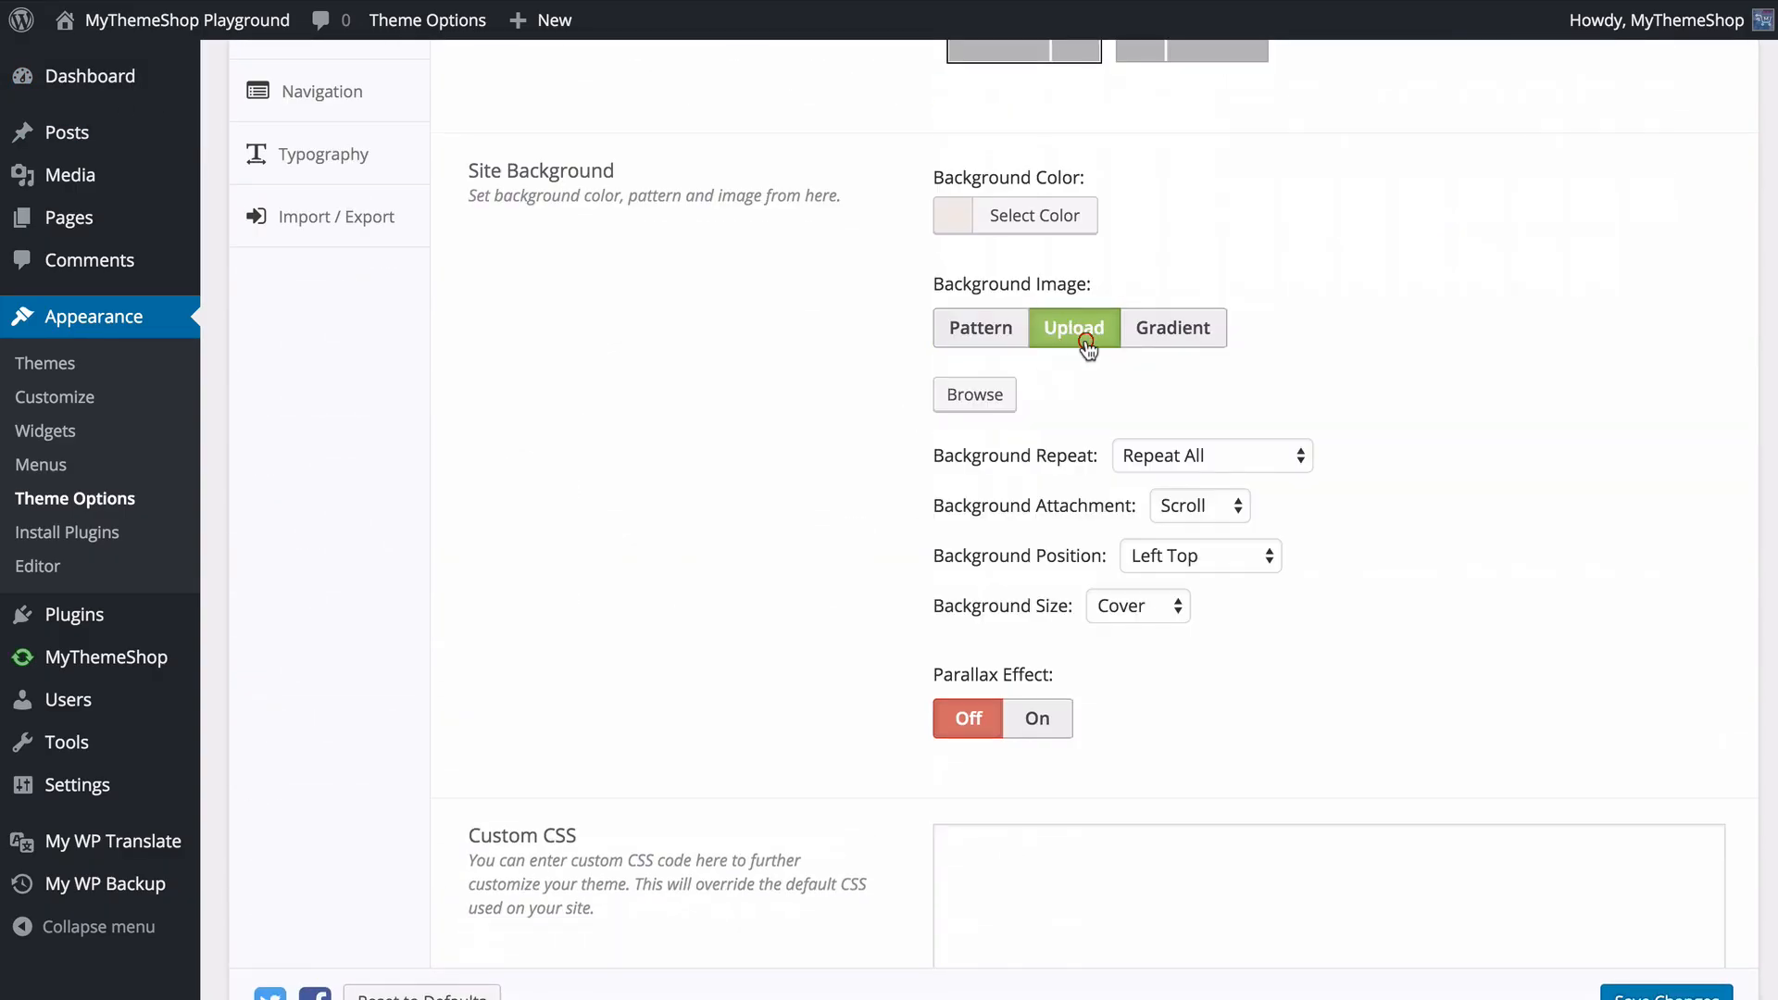
pyautogui.click(977, 398)
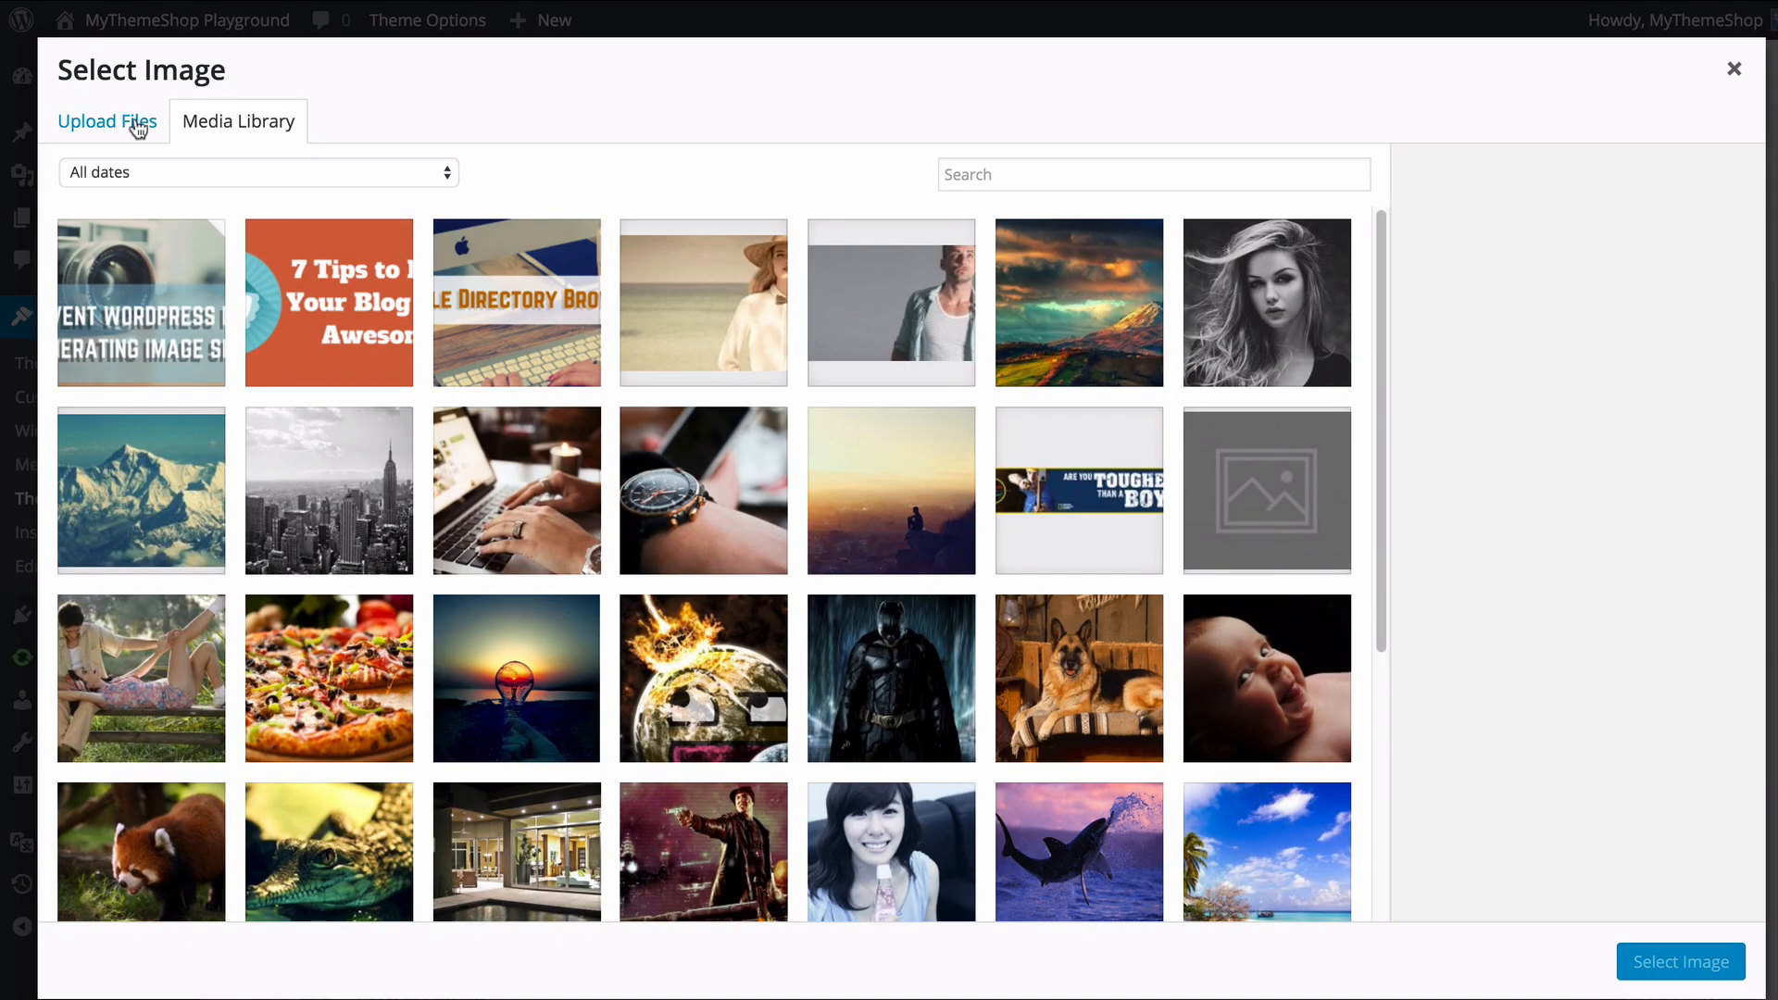
pyautogui.click(139, 128)
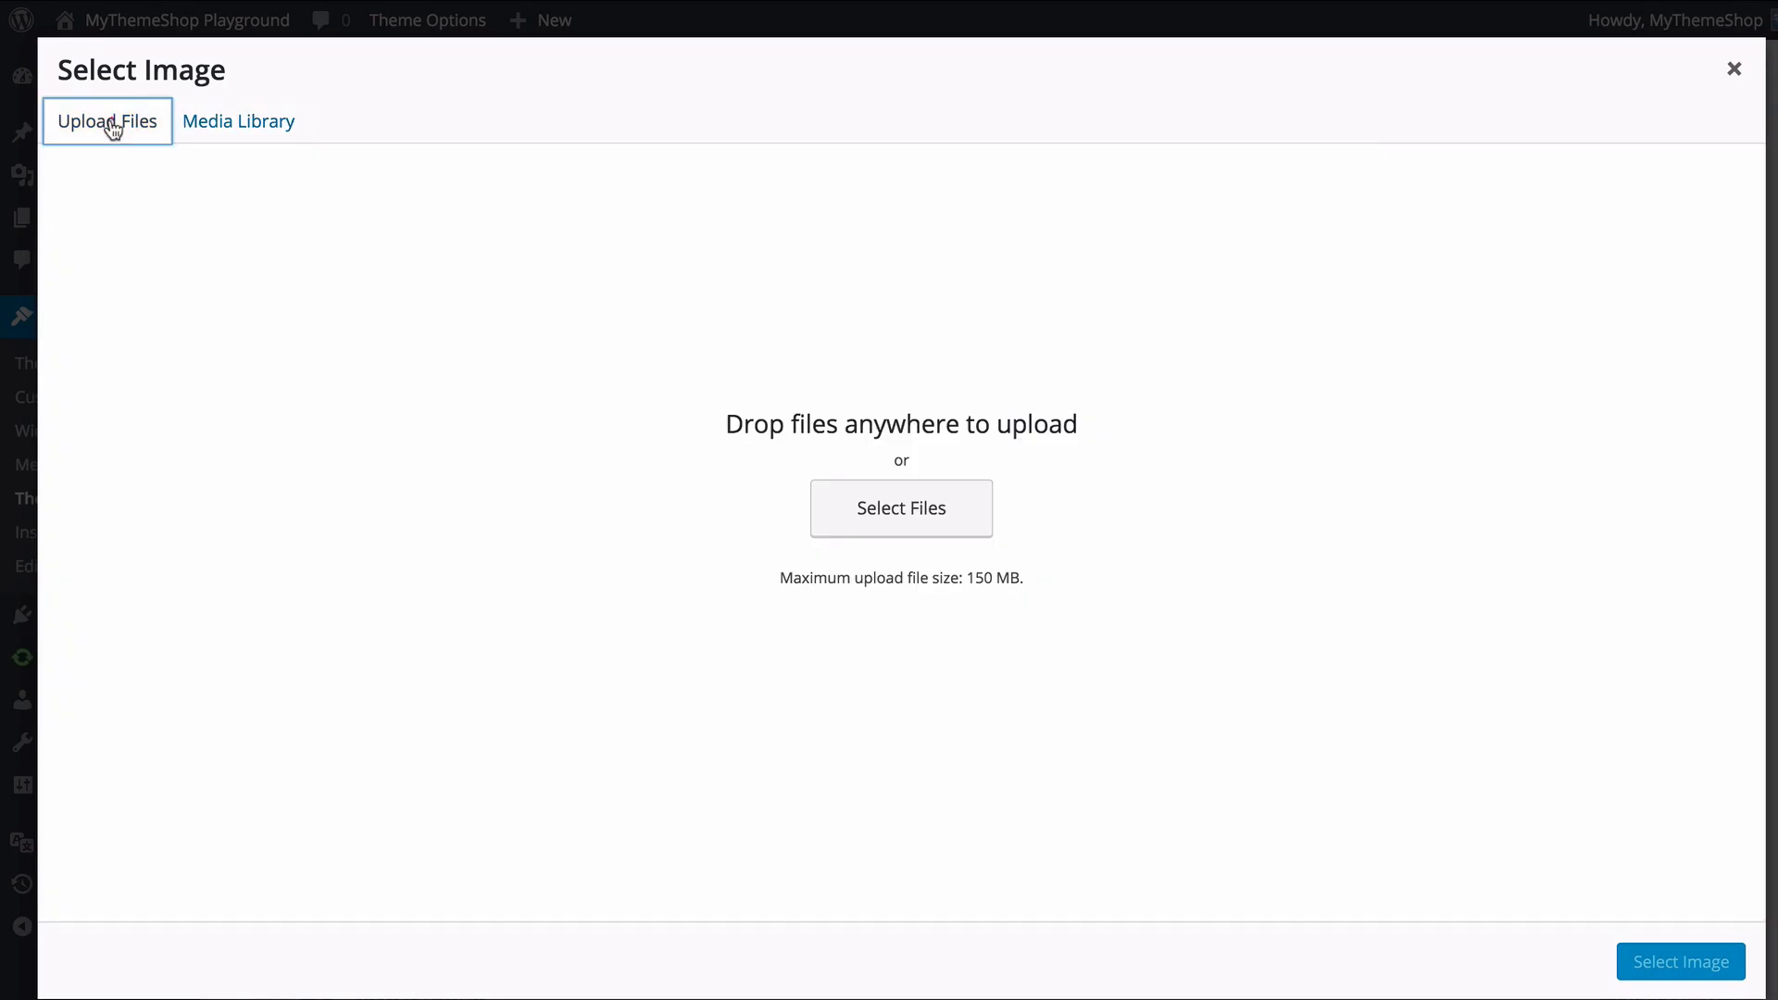
pyautogui.click(1734, 69)
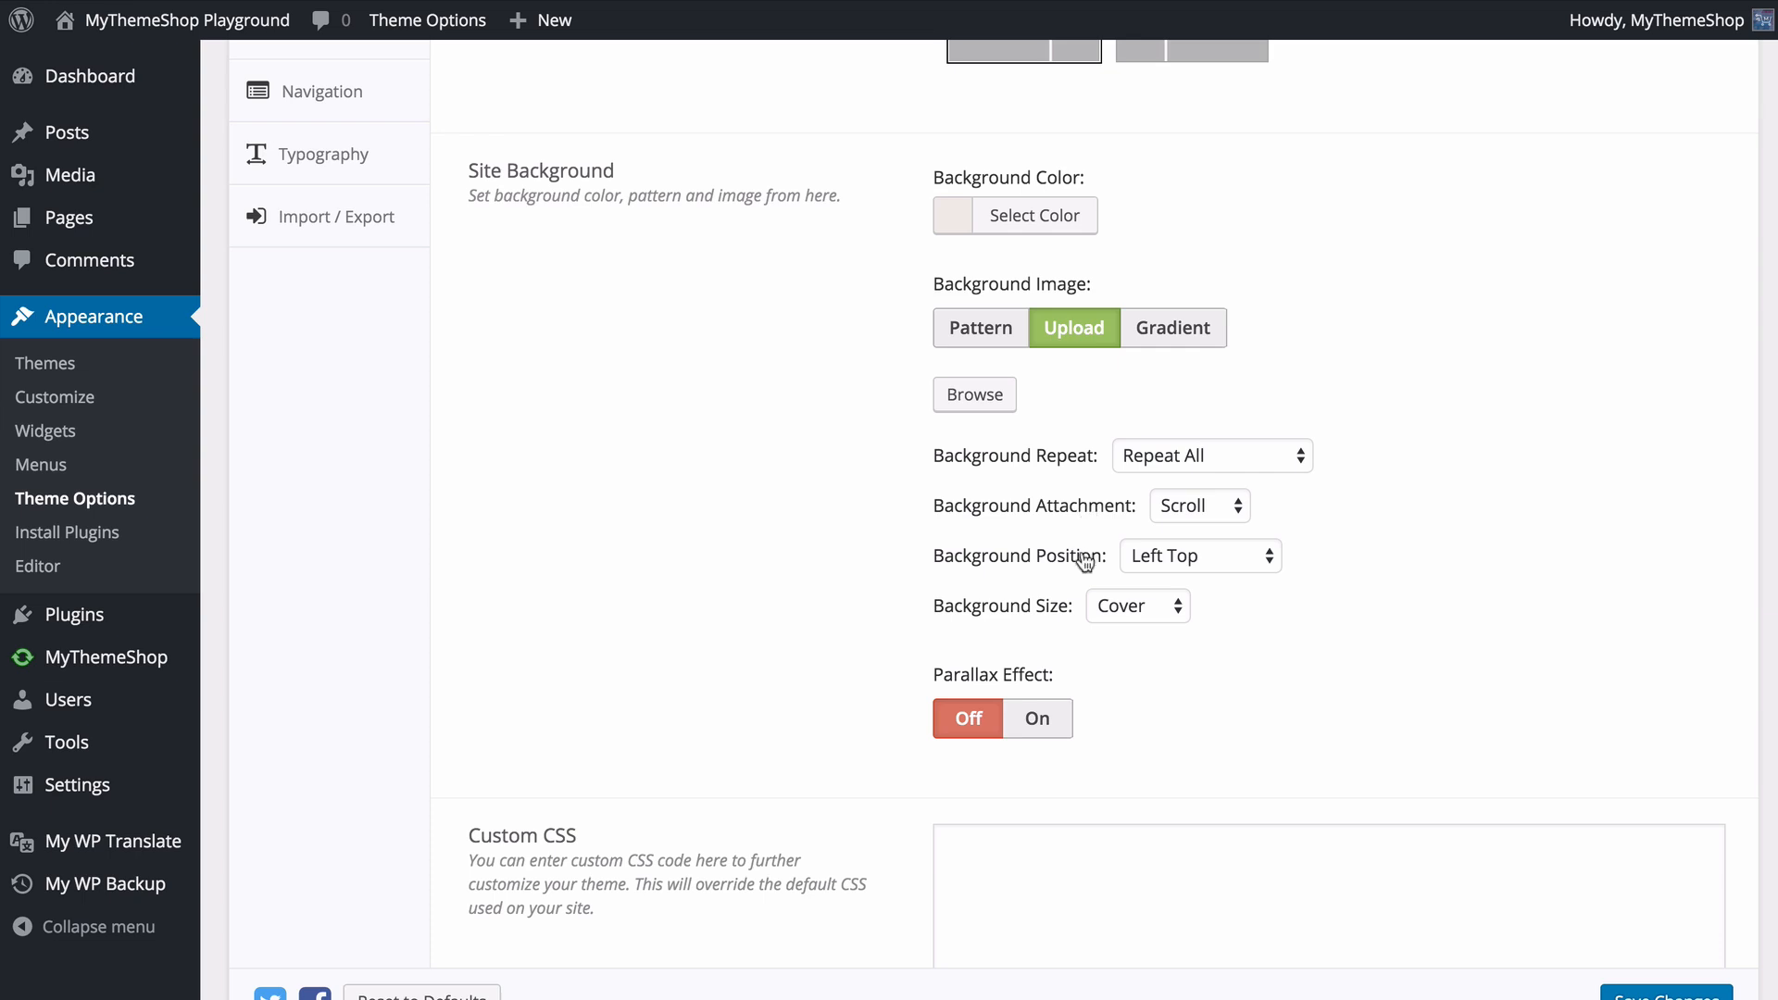
pyautogui.click(1034, 719)
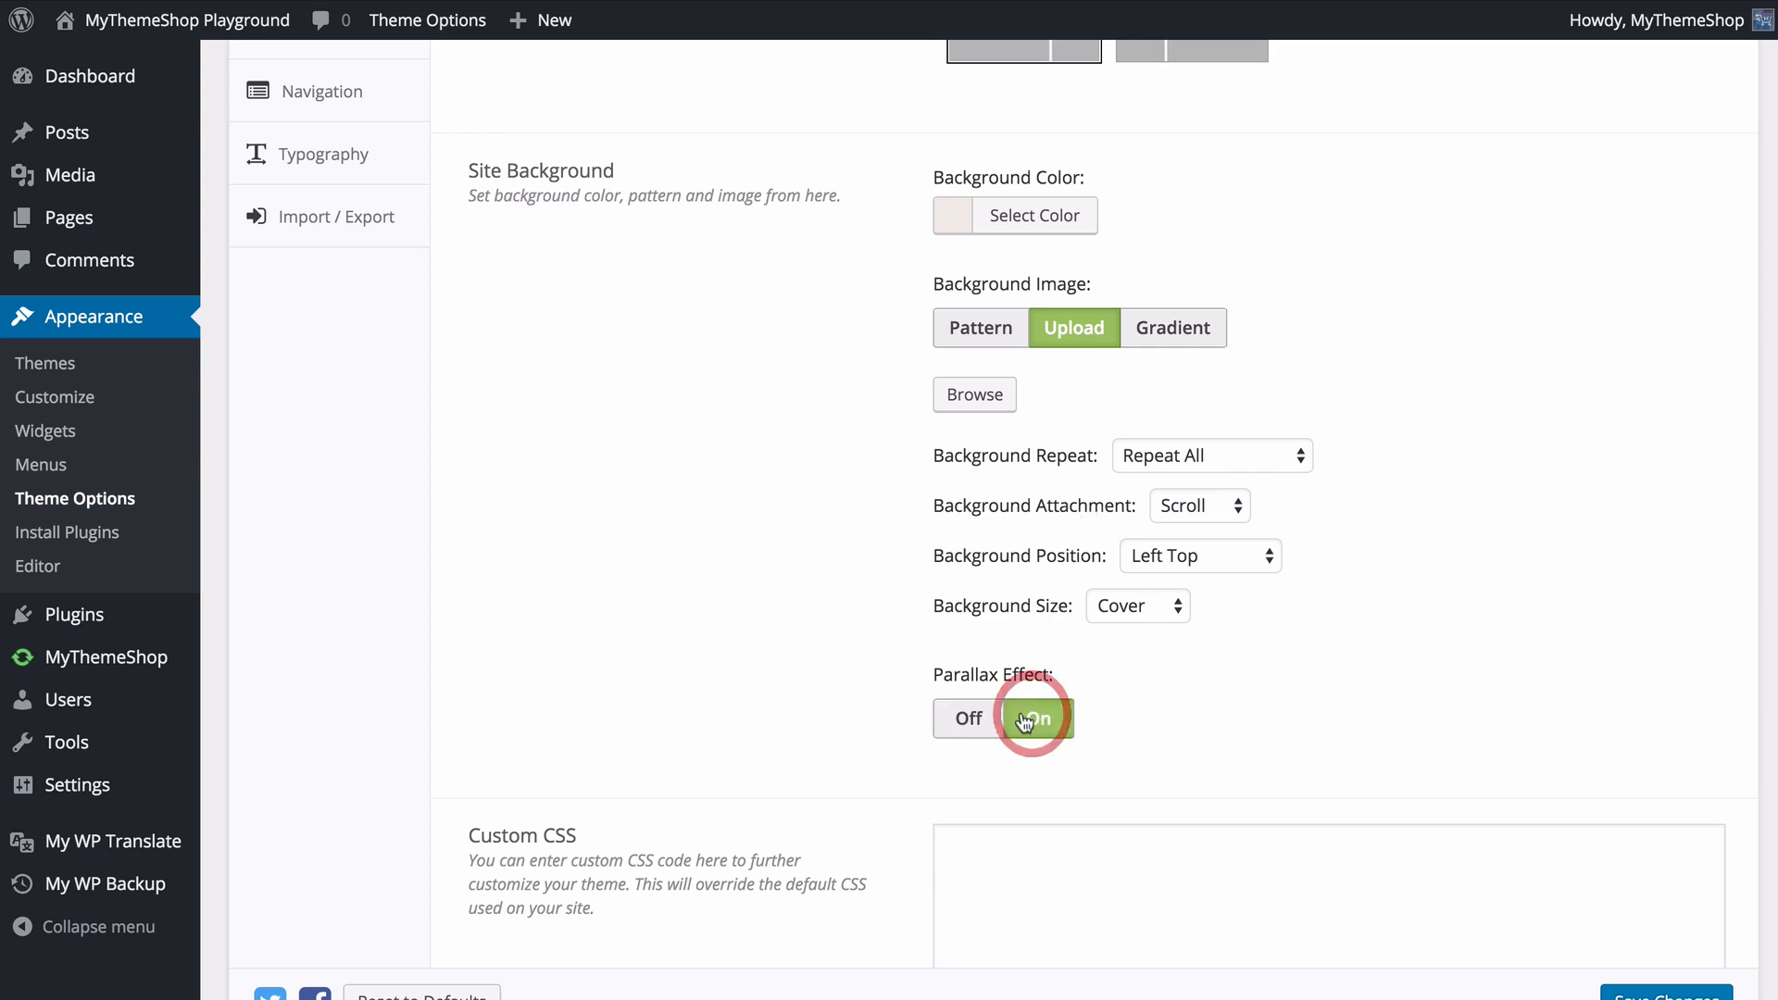
pyautogui.click(971, 720)
# - Try a gradient as the background image, with its From color set to red
pyautogui.click(1192, 331)
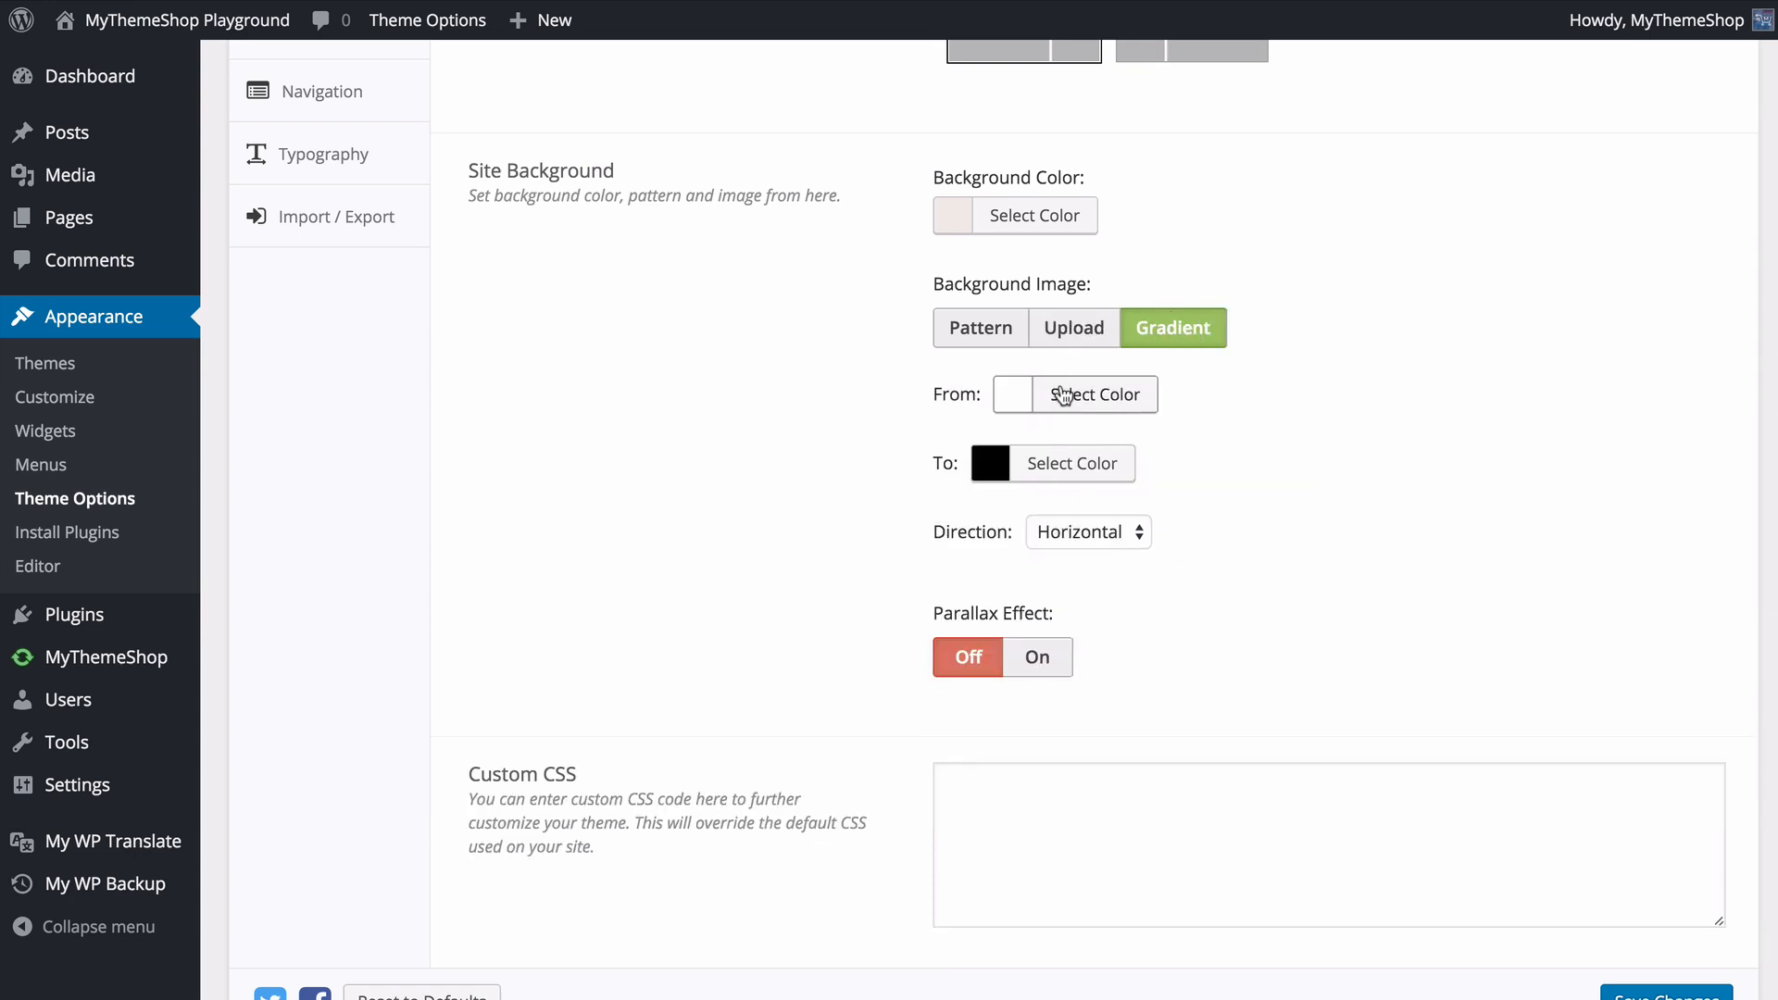
pyautogui.click(1063, 395)
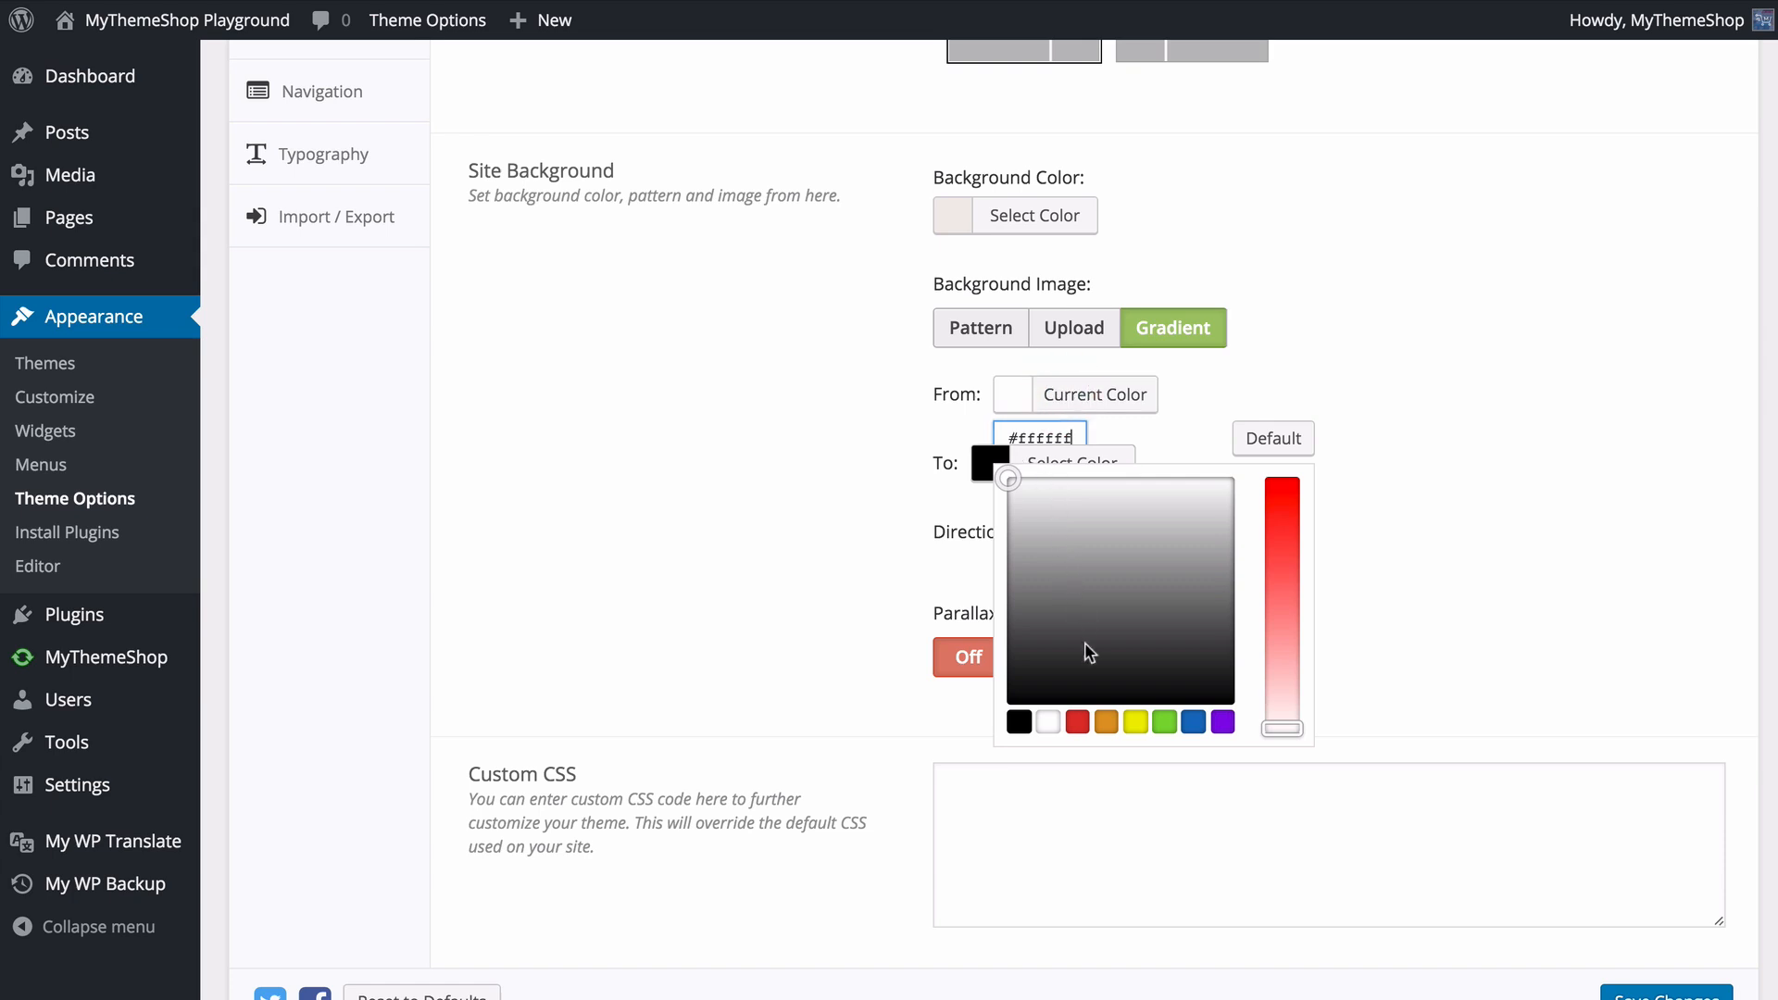
pyautogui.click(1080, 723)
pyautogui.click(857, 528)
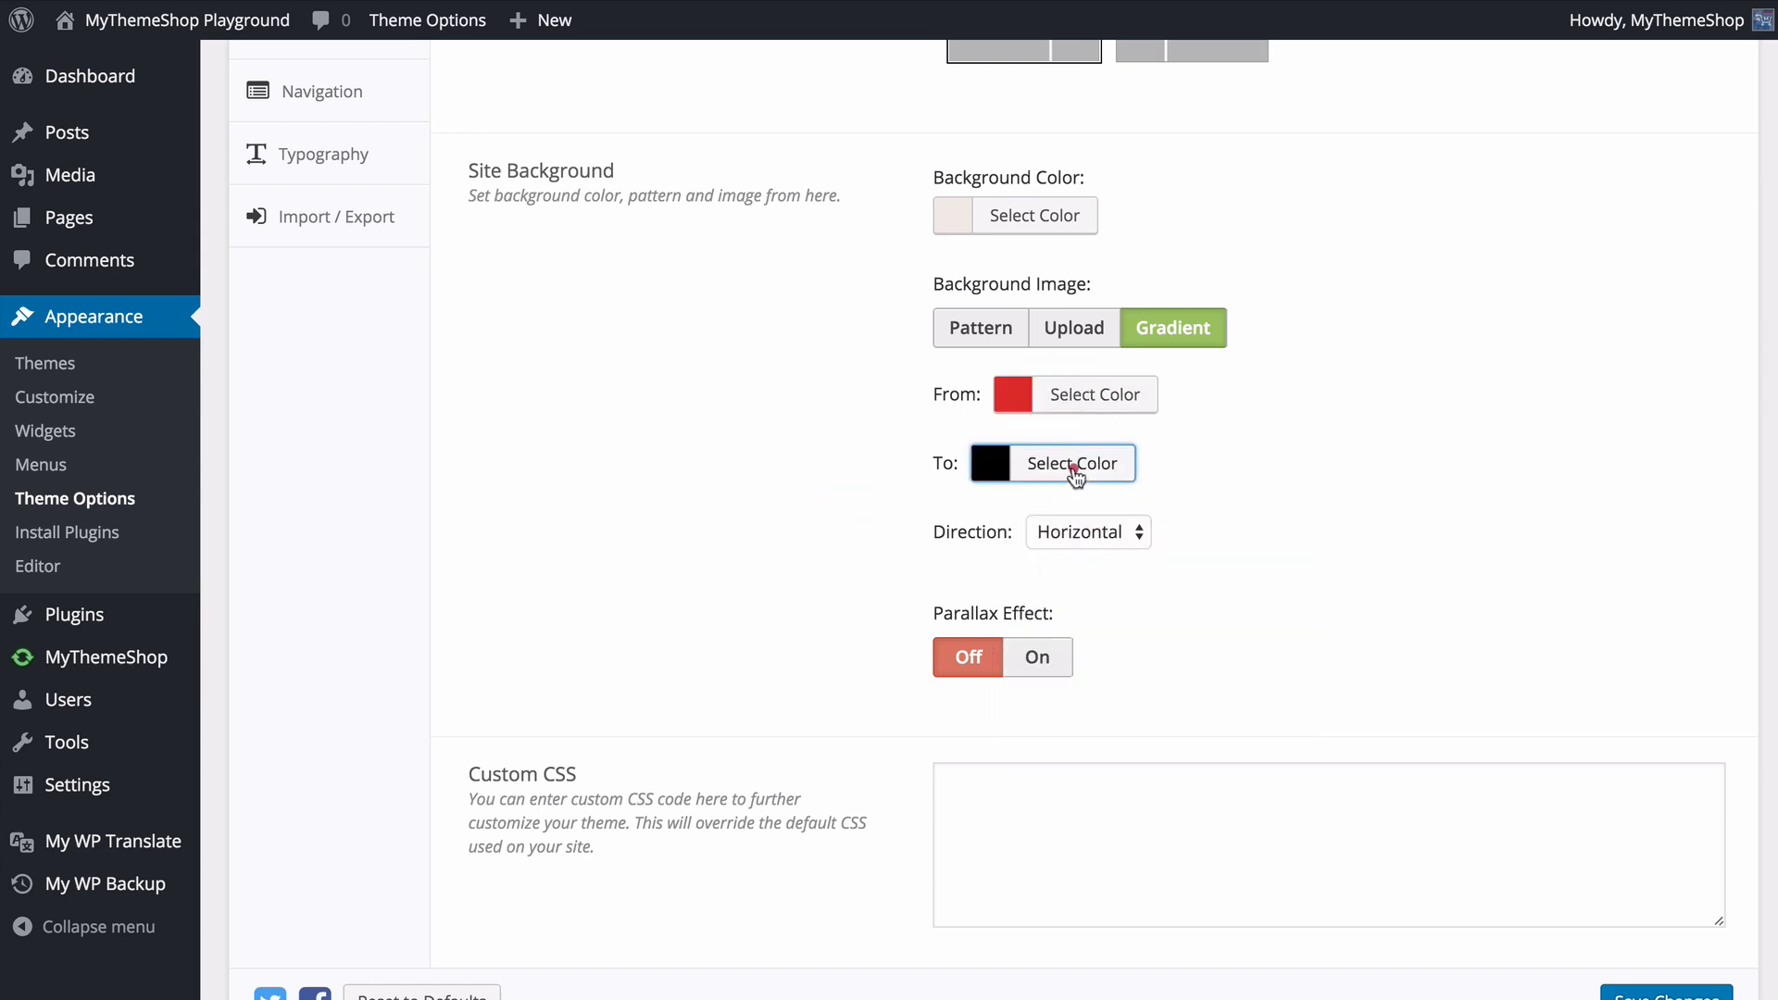
# - Set the gradient's To color to a light pinkish red, and keep its direction Horizontal
pyautogui.click(1072, 463)
pyautogui.click(1054, 790)
pyautogui.moveTo(1258, 609); pyautogui.dragTo(1252, 722)
pyautogui.click(1425, 548)
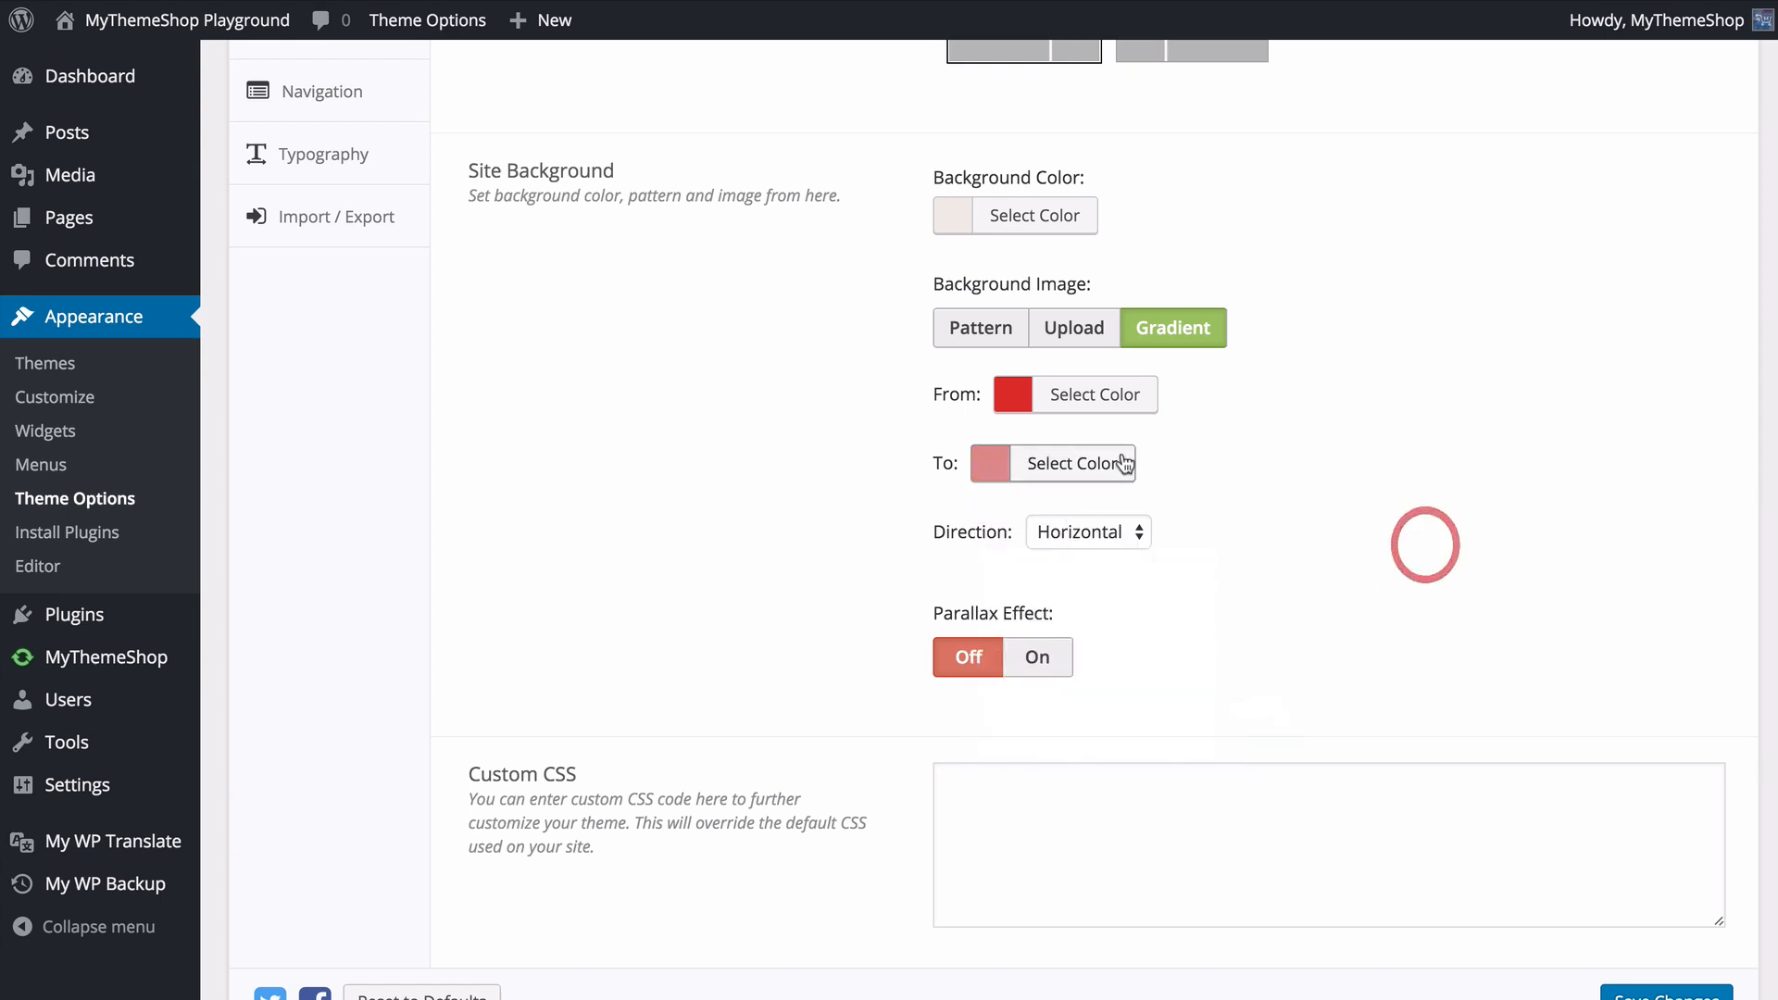
pyautogui.click(1079, 529)
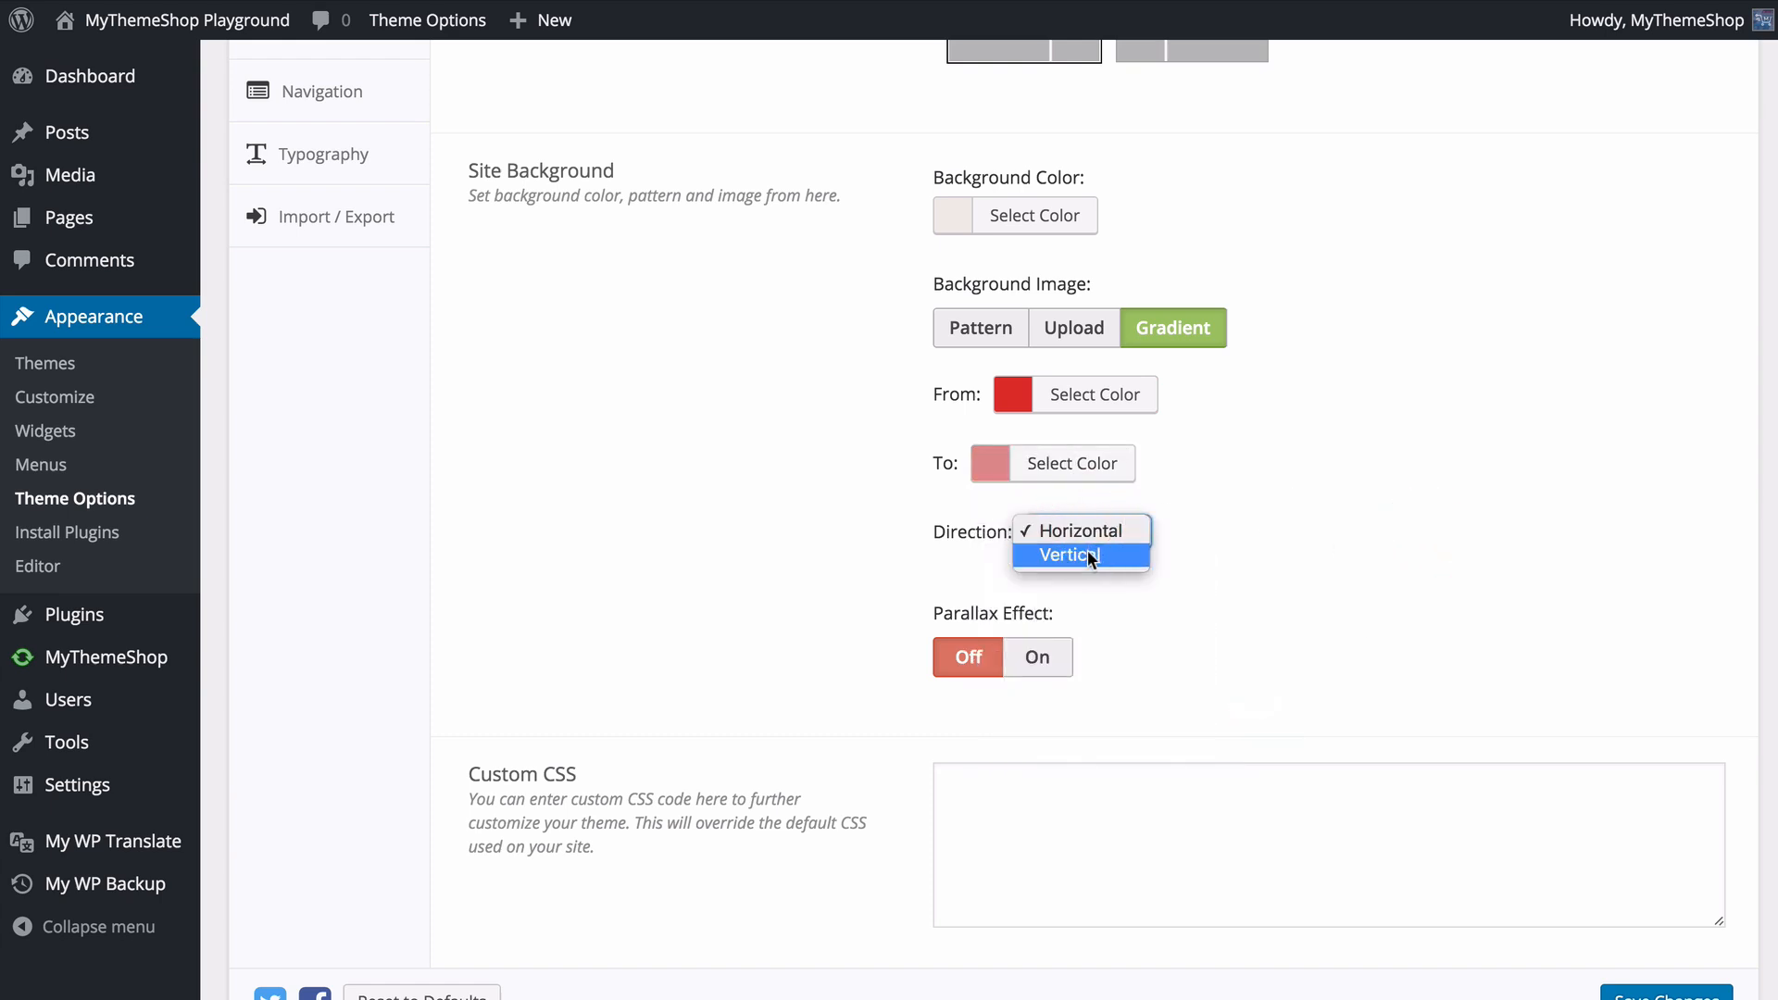
pyautogui.click(1087, 533)
pyautogui.click(1263, 570)
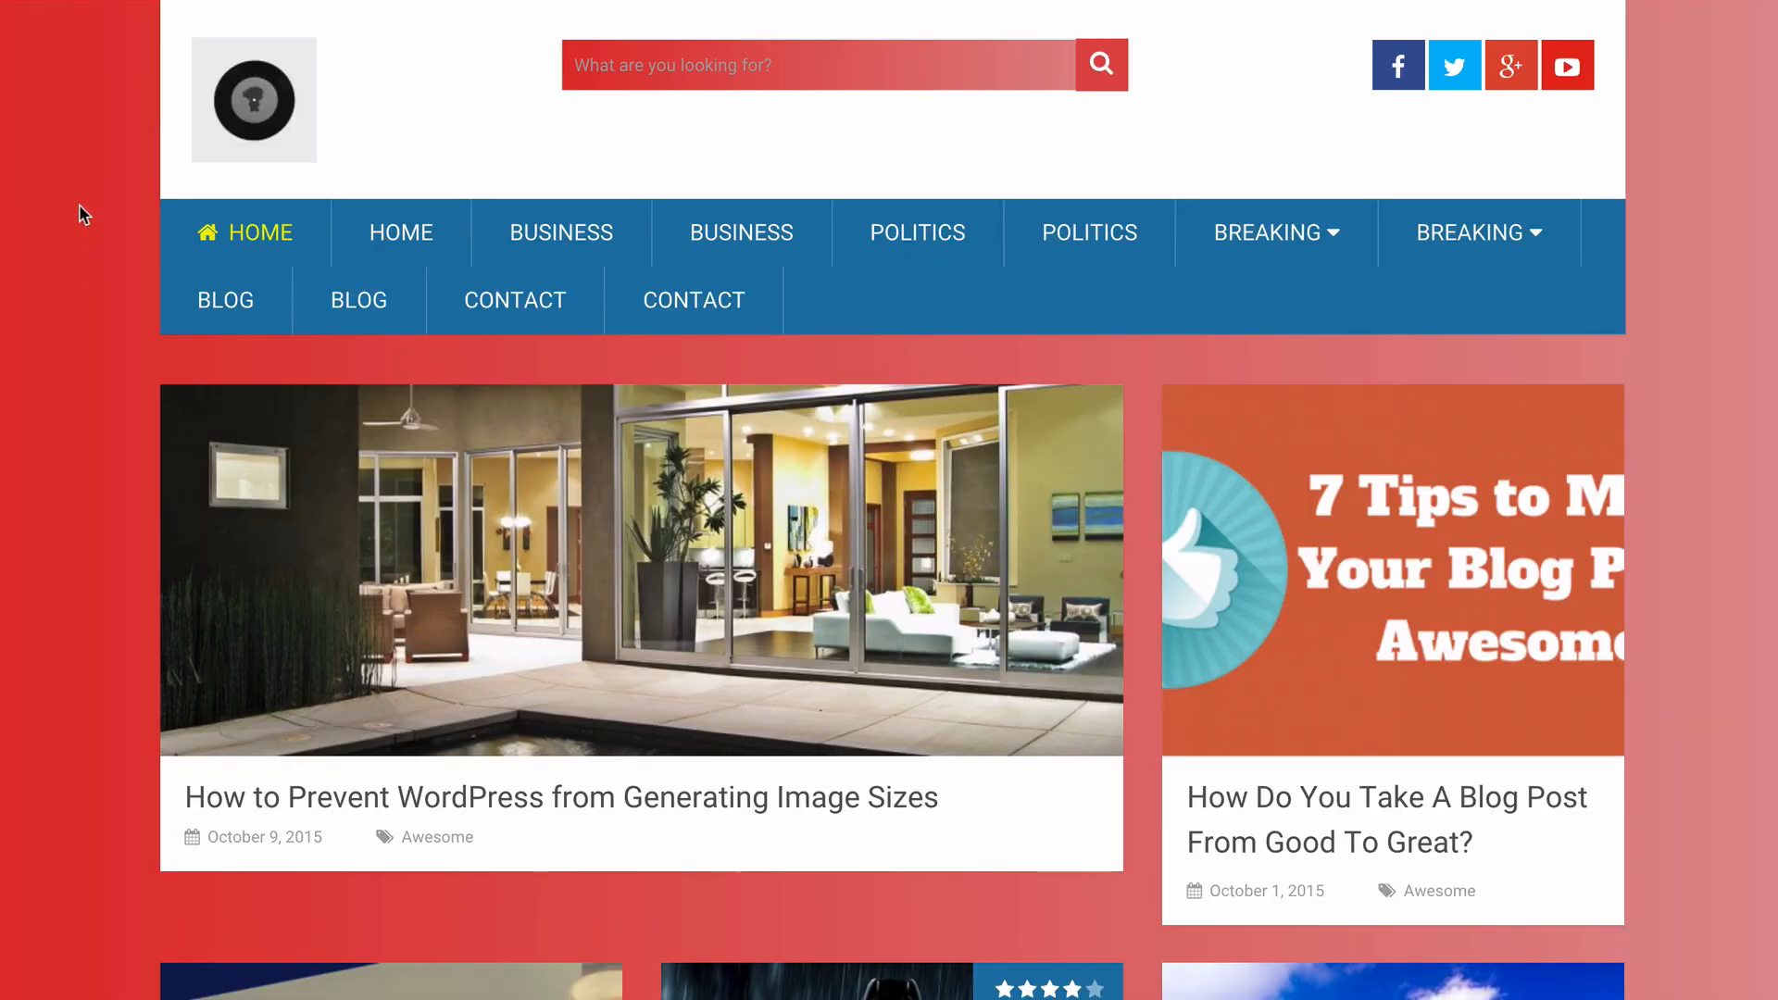
# - Examine the gradient background along the live site's homepage
pyautogui.scroll(-20, 80, 206)
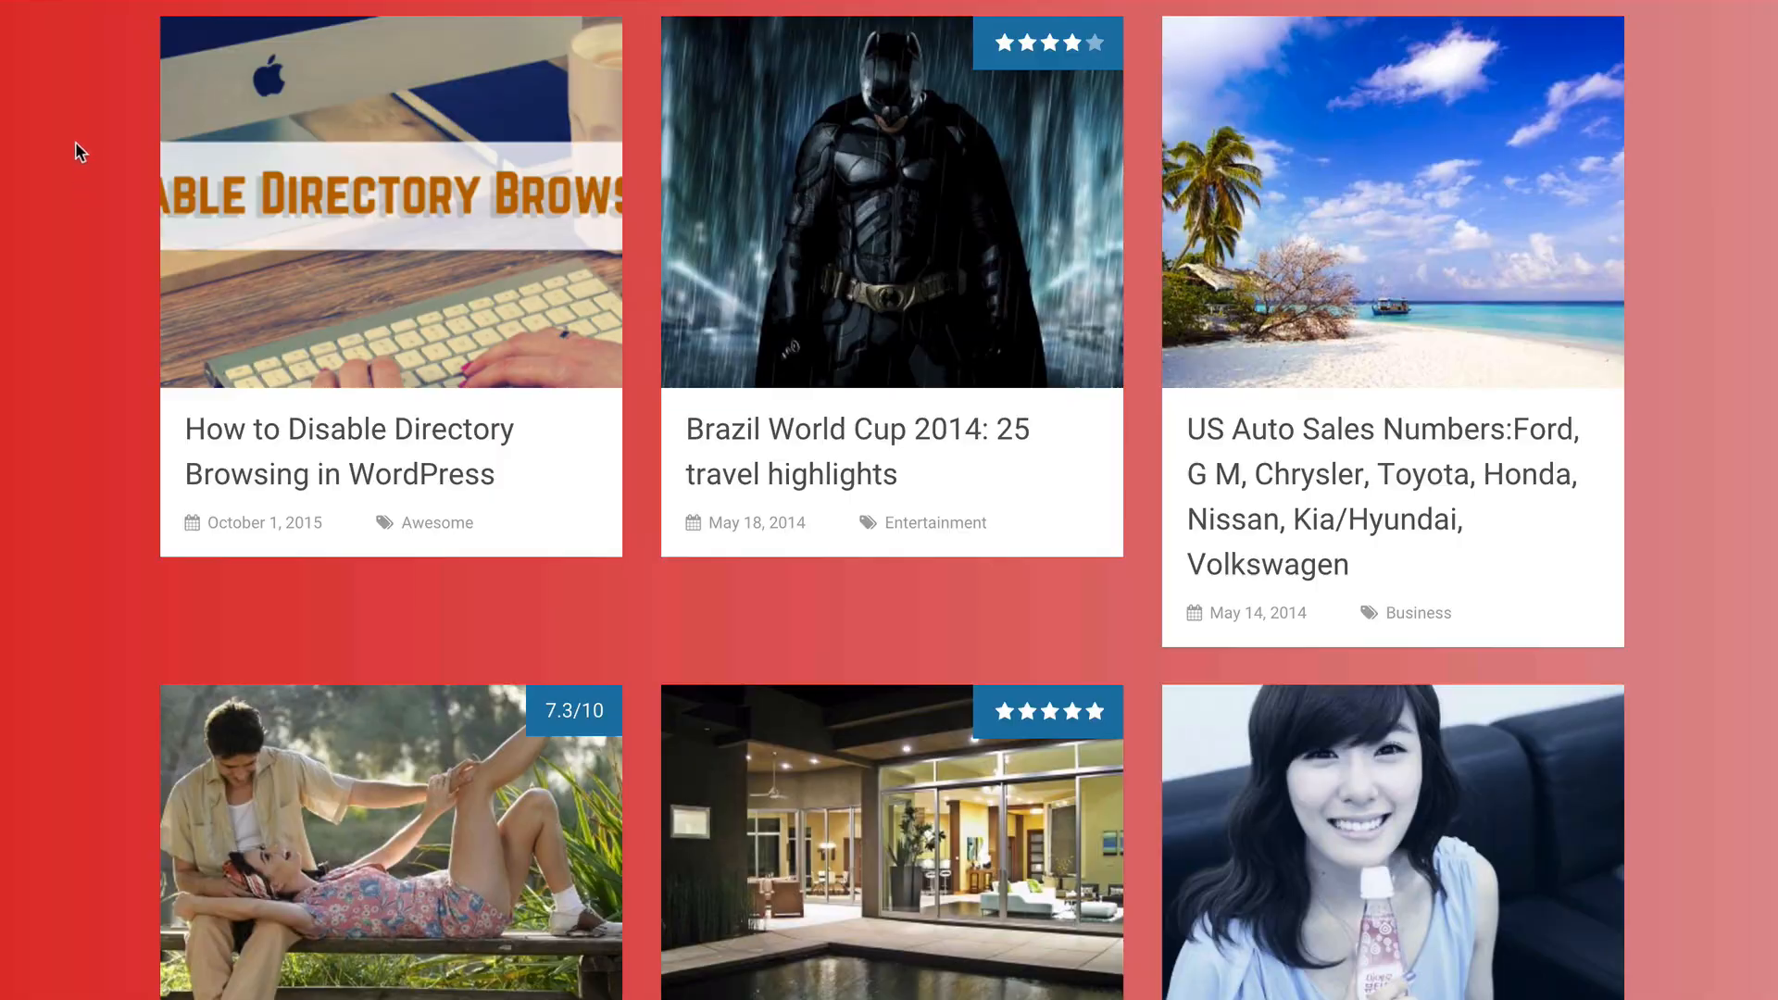
pyautogui.scroll(20, 83, 171)
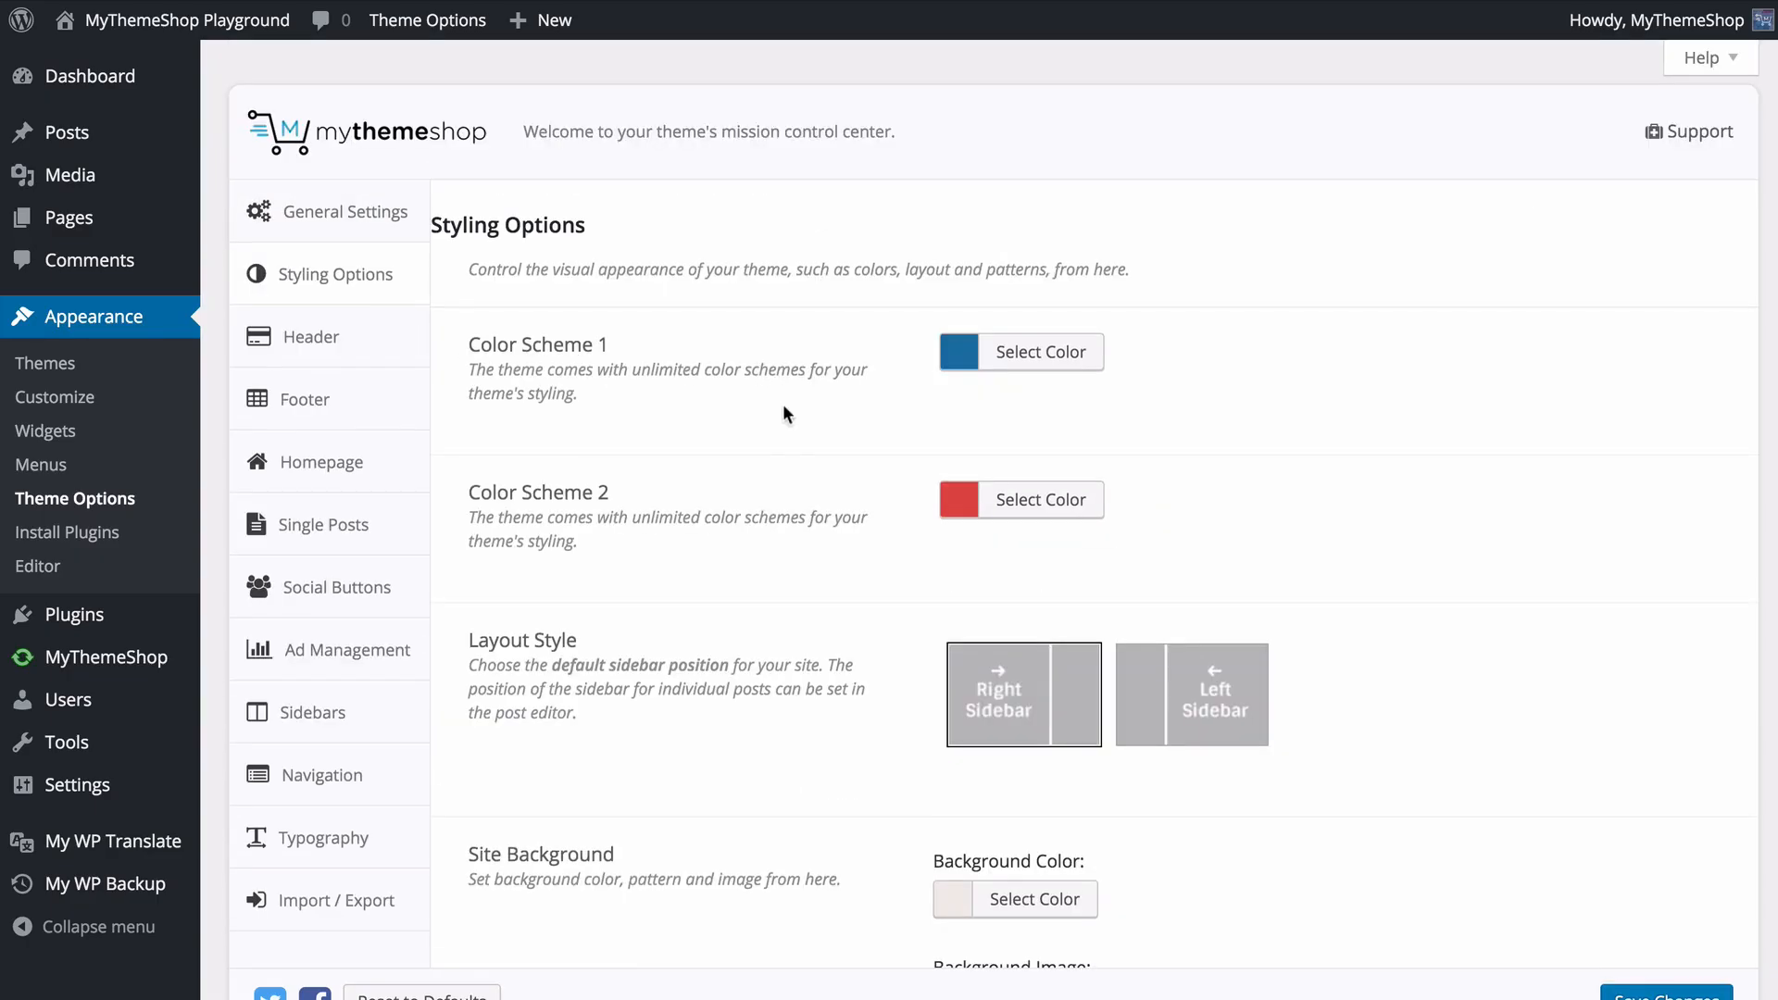
pyautogui.scroll(-10, 787, 407)
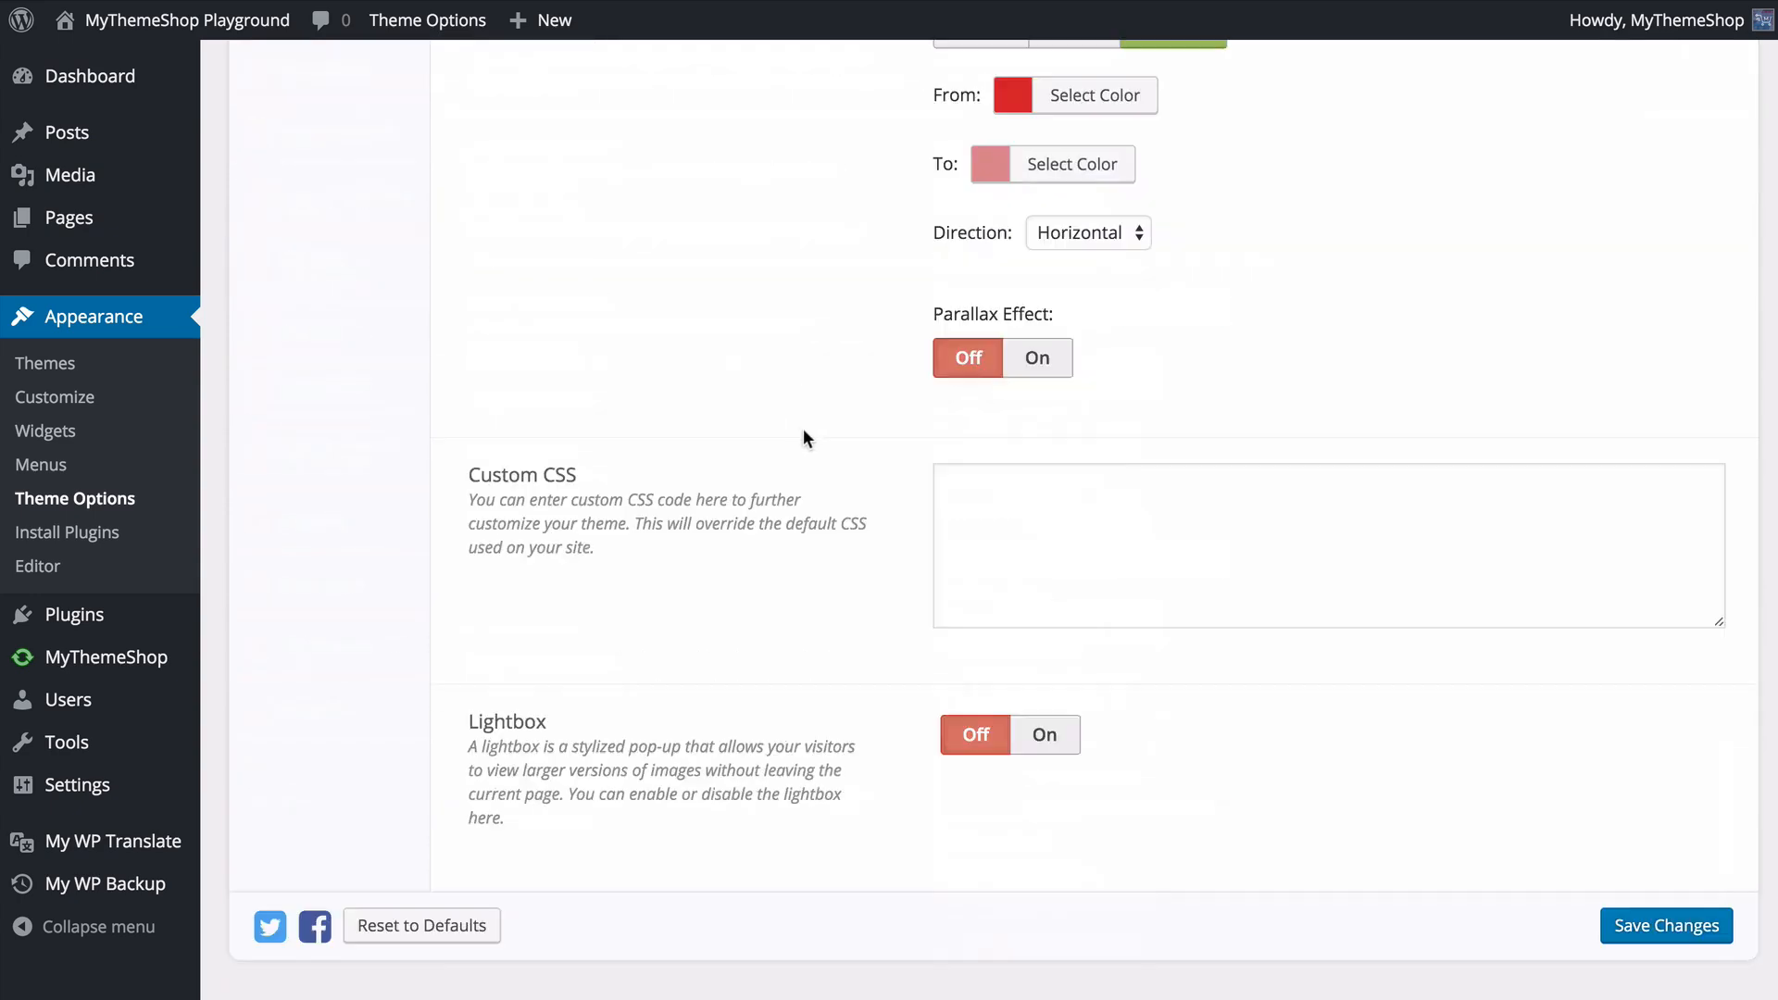
# - Switch the background image back to Pattern and choose the fine vertical line pattern
pyautogui.scroll(2, 972, 305)
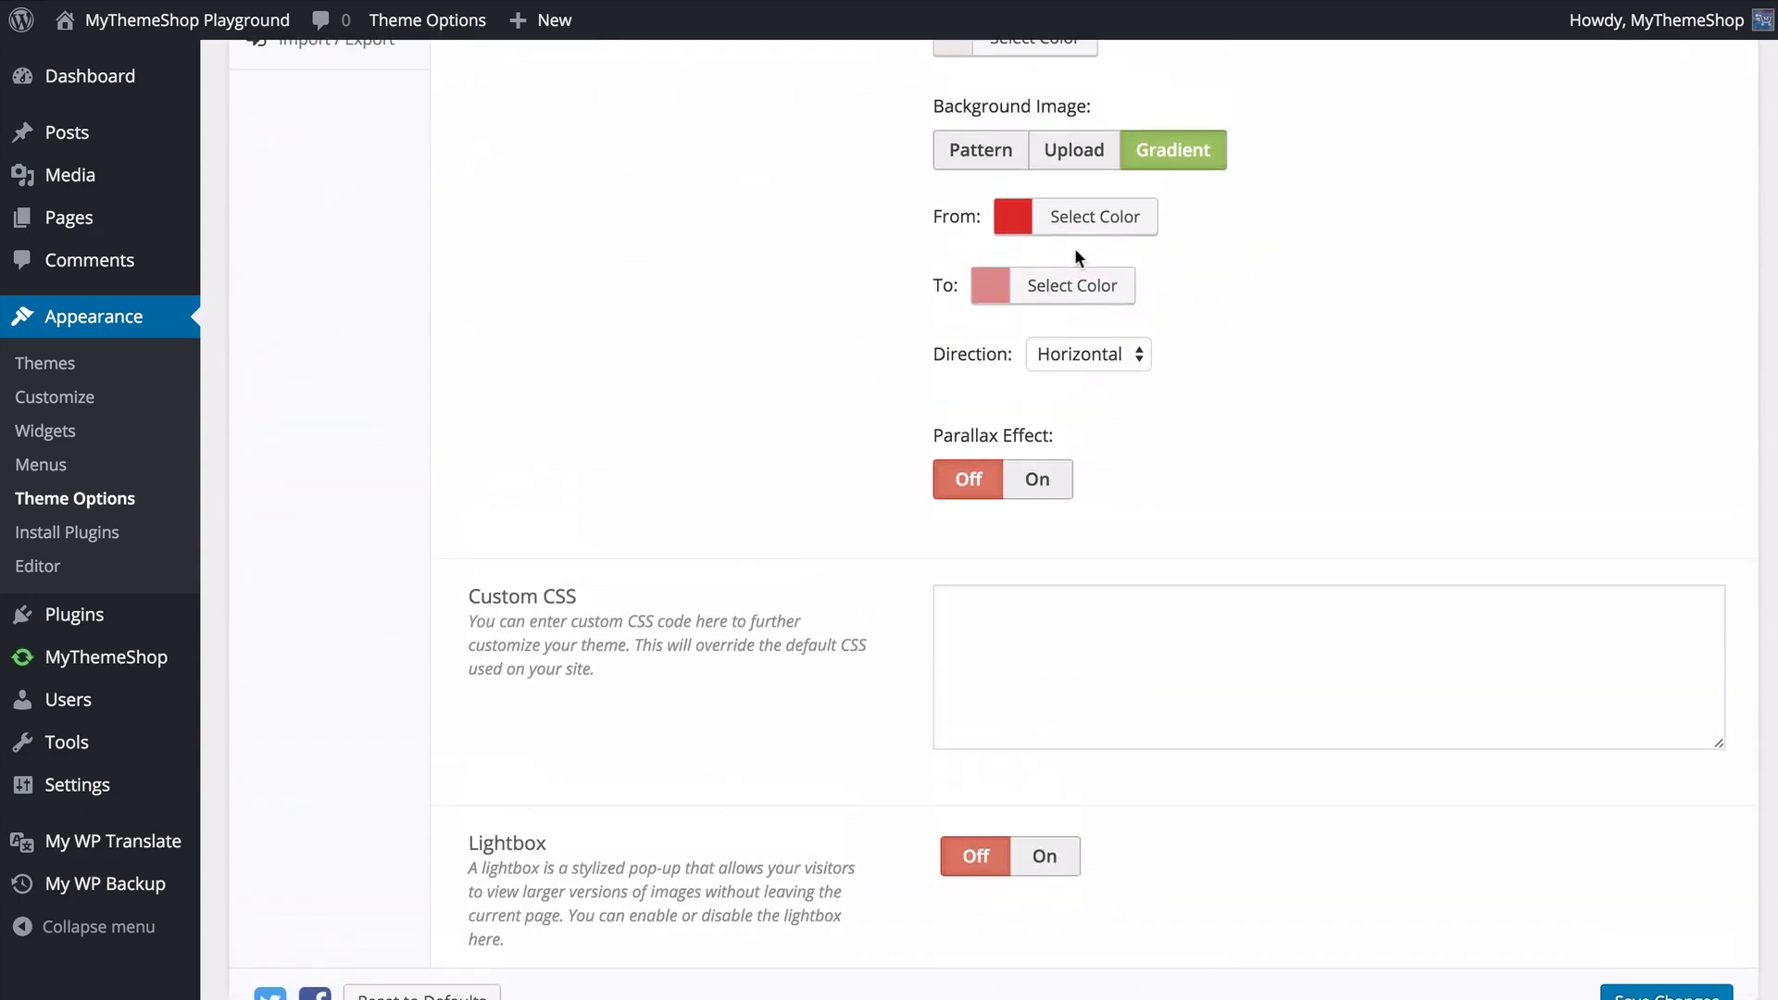
pyautogui.click(979, 150)
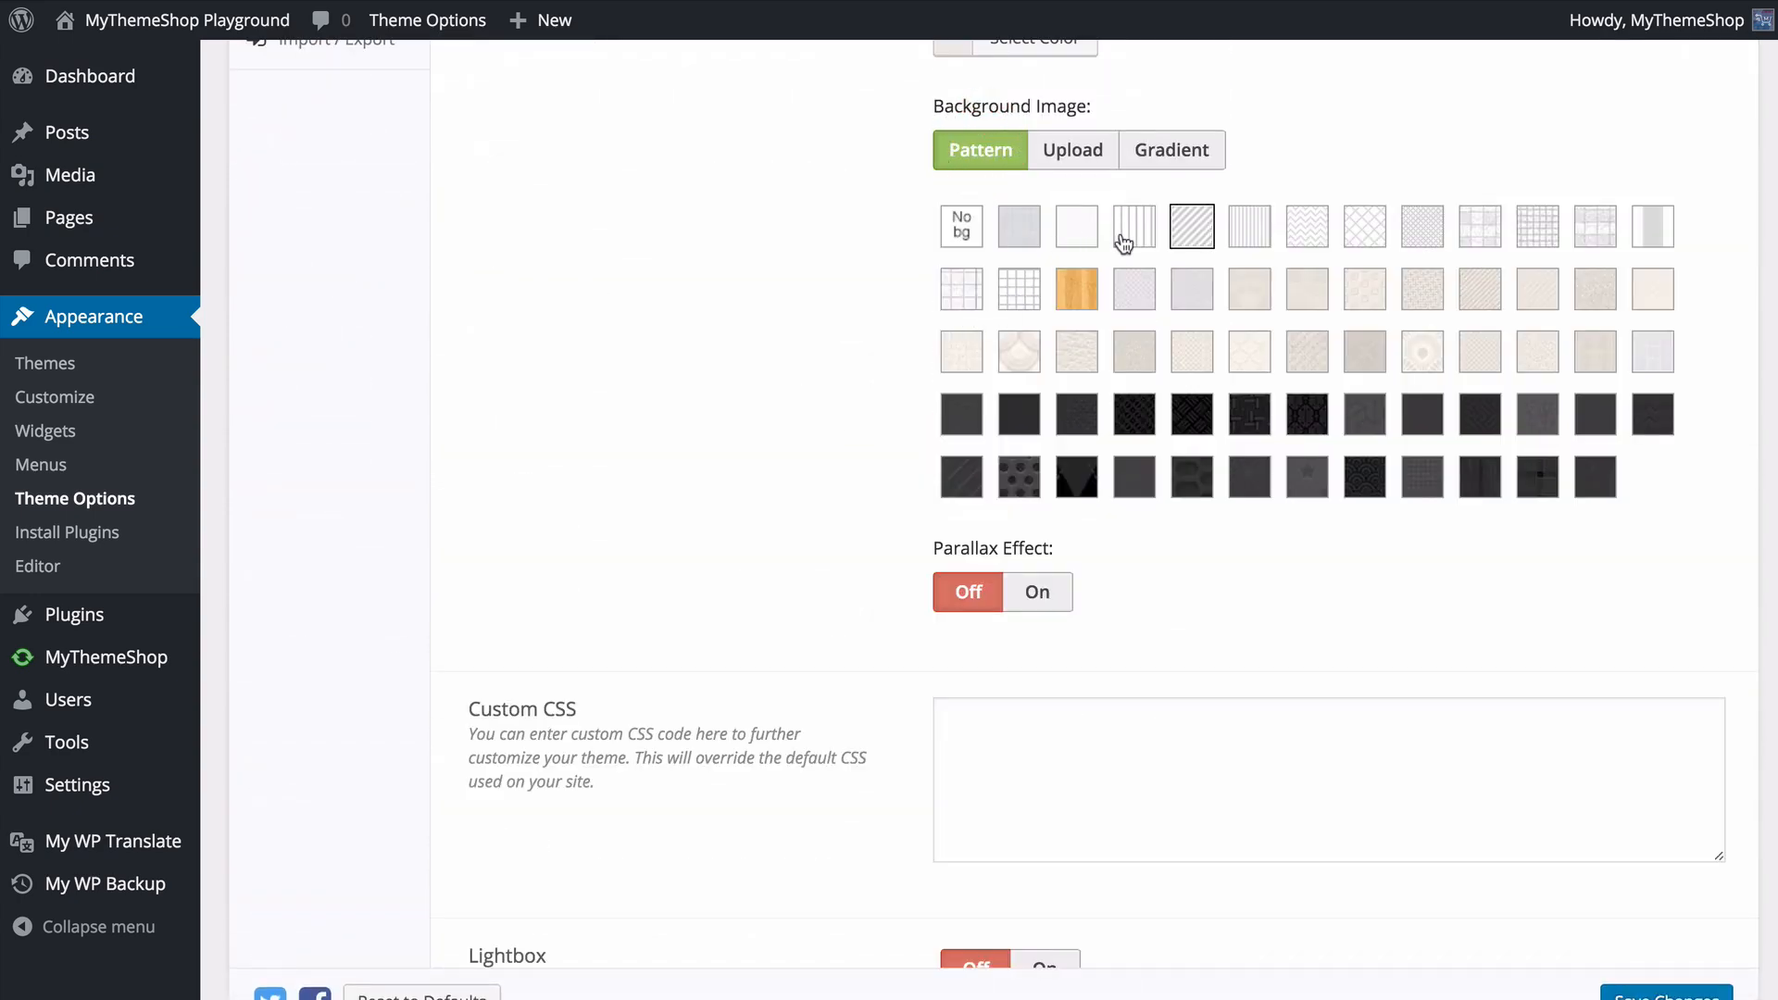
pyautogui.click(1249, 228)
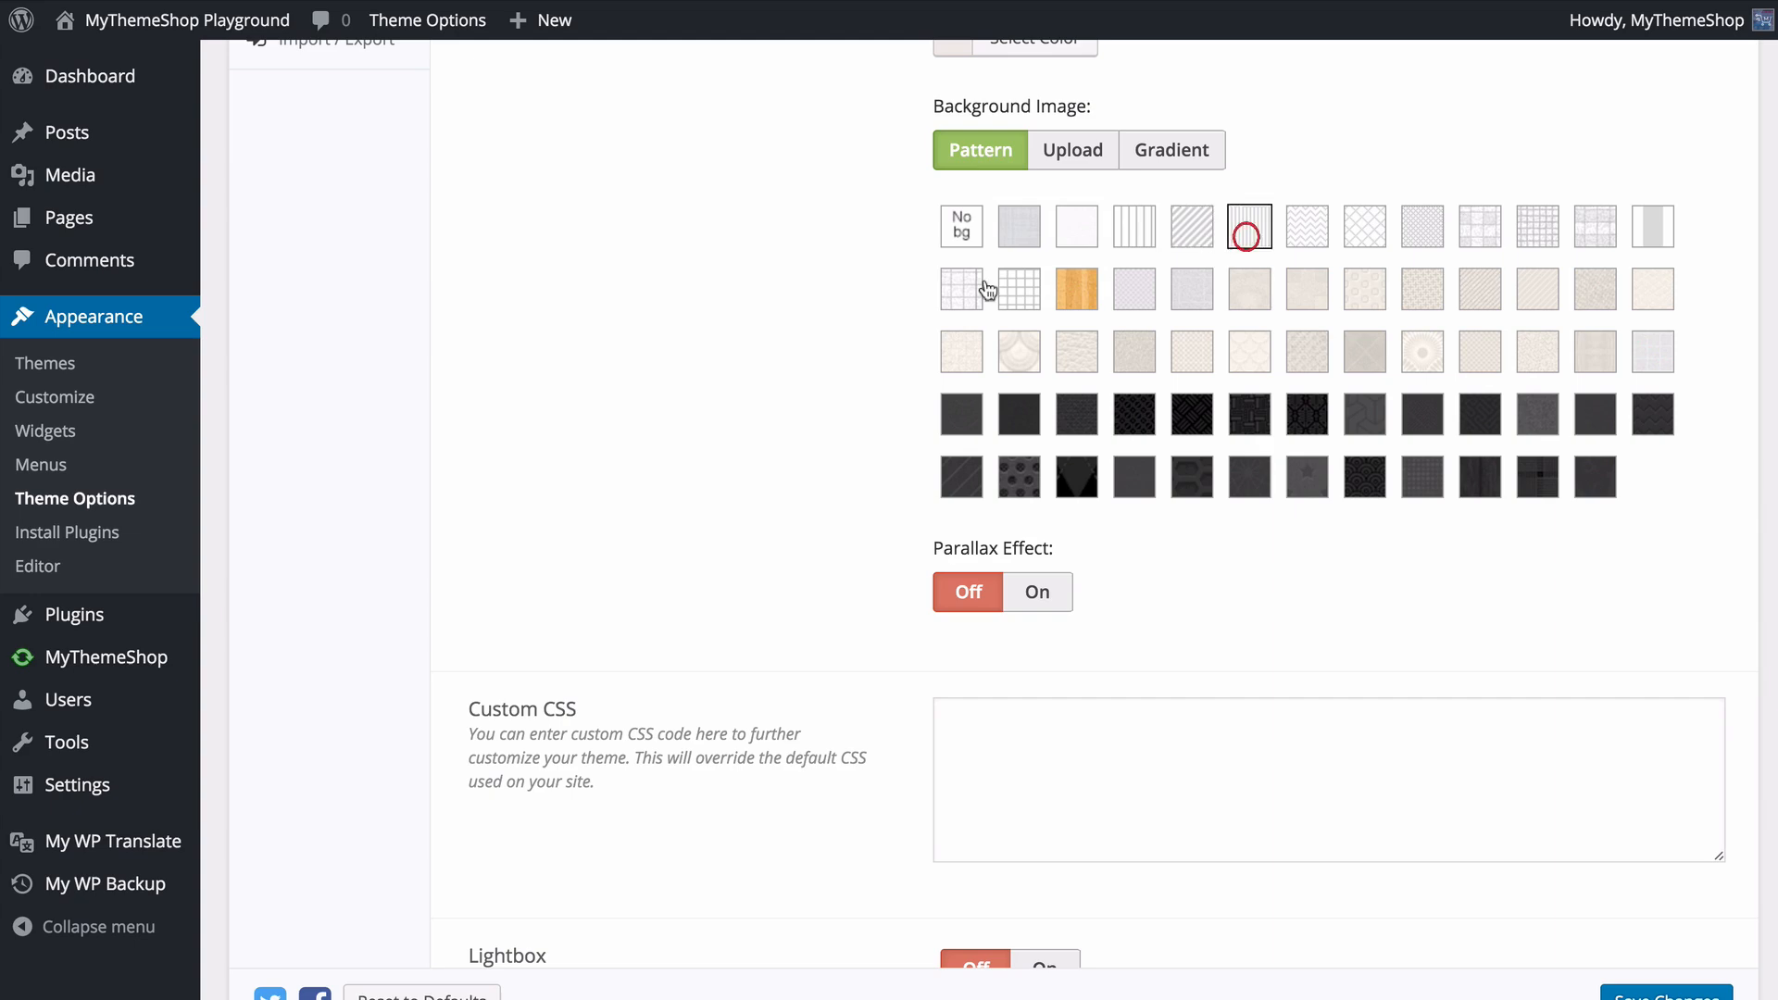
# - Try the Lightbox option on, switch it back off, and save the theme options
pyautogui.scroll(-1, 806, 315)
pyautogui.scroll(-1, 805, 318)
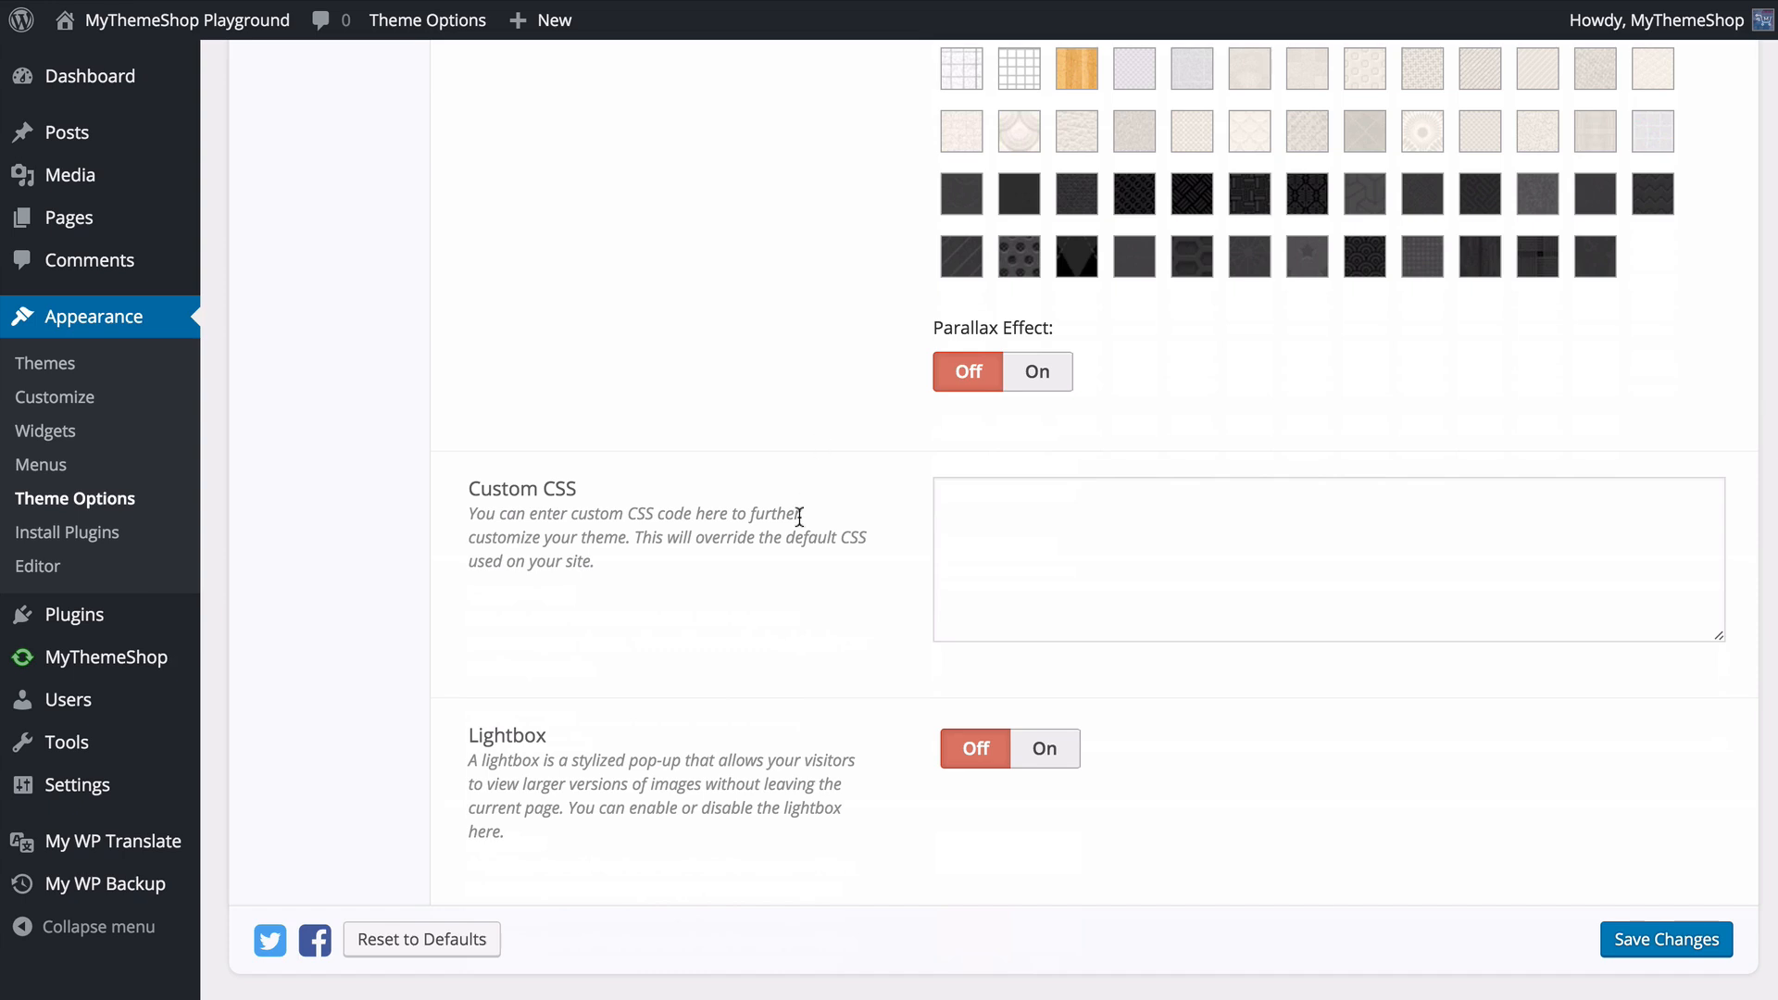
pyautogui.scroll(-1, 792, 556)
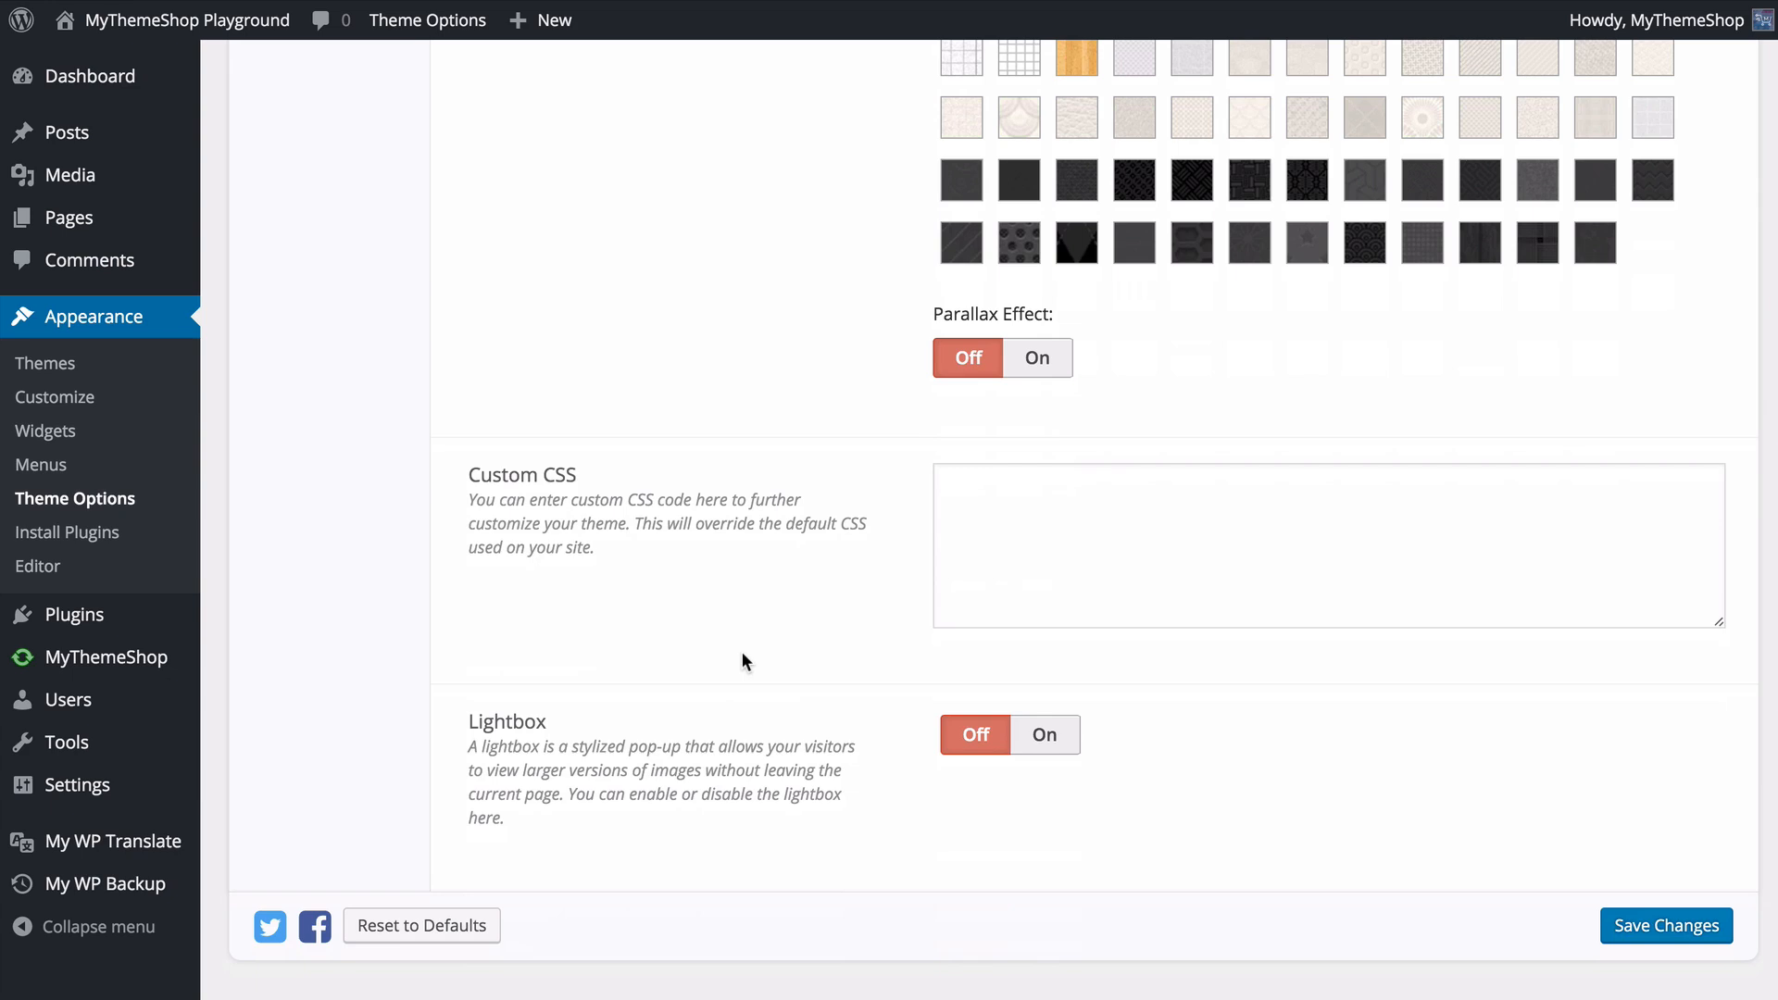
pyautogui.click(1032, 737)
pyautogui.click(970, 737)
pyautogui.click(1607, 925)
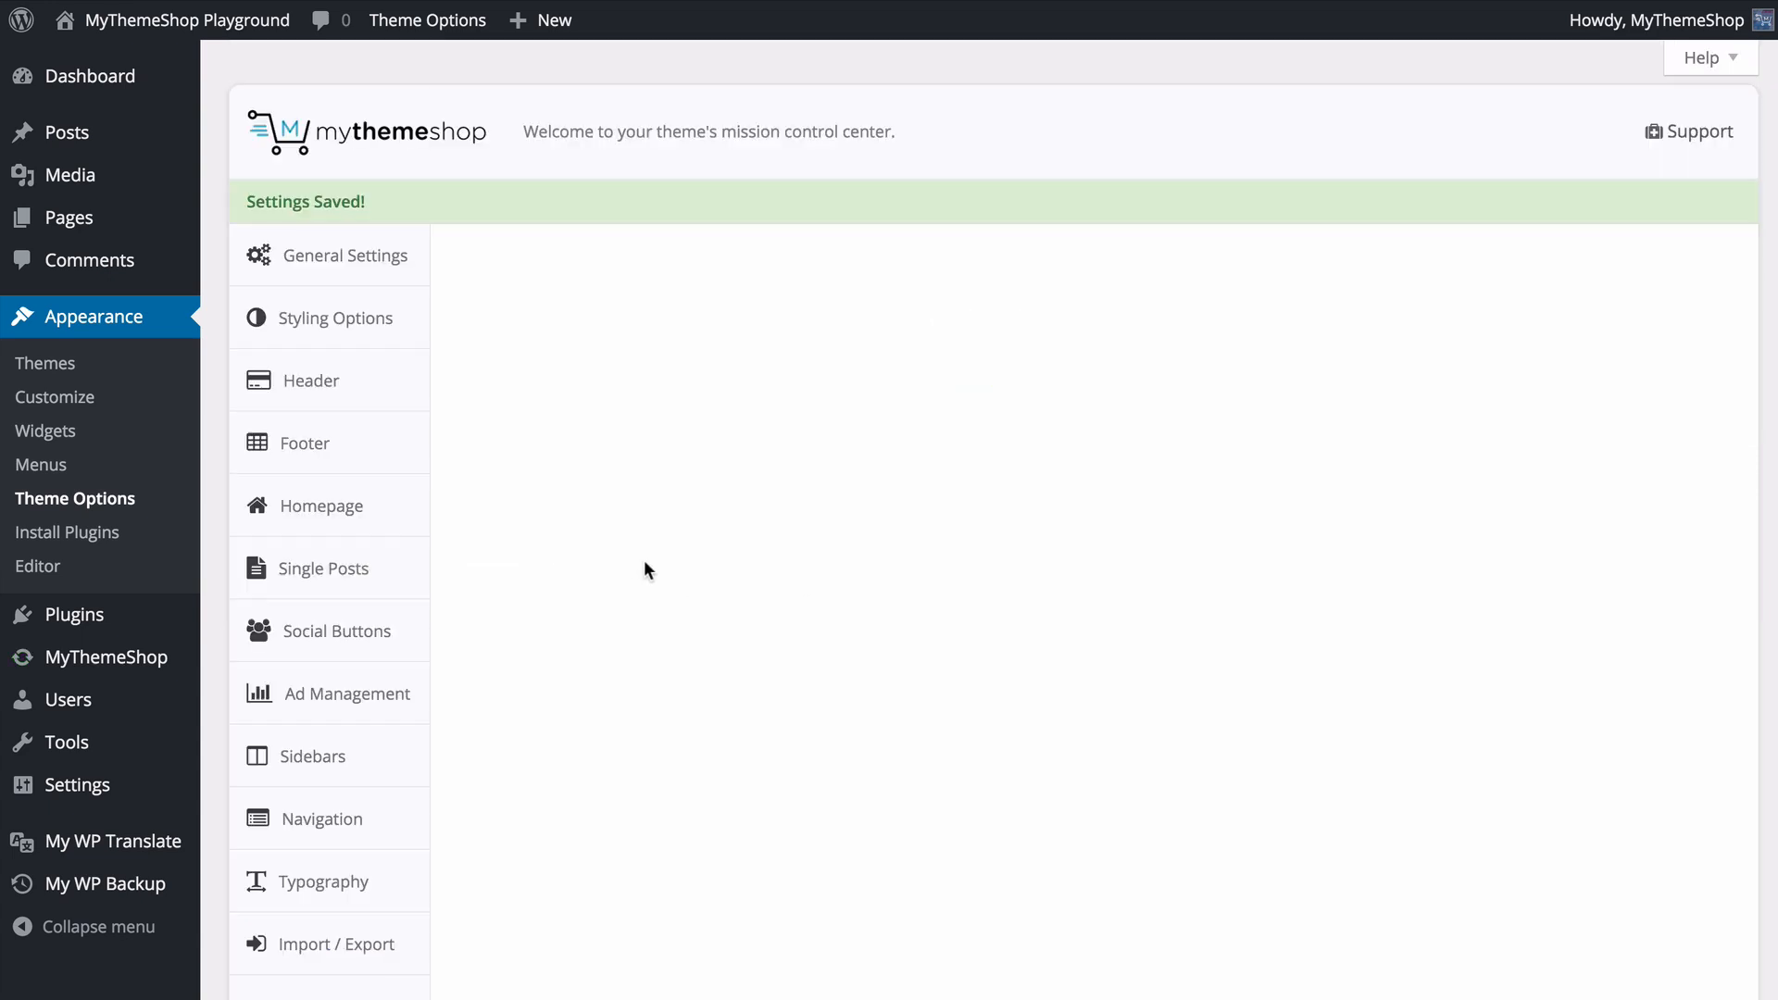
# - In the Header options, turn off Show Logo and Header Search Form, and turn on Floating Navigation Menu
pyautogui.click(423, 397)
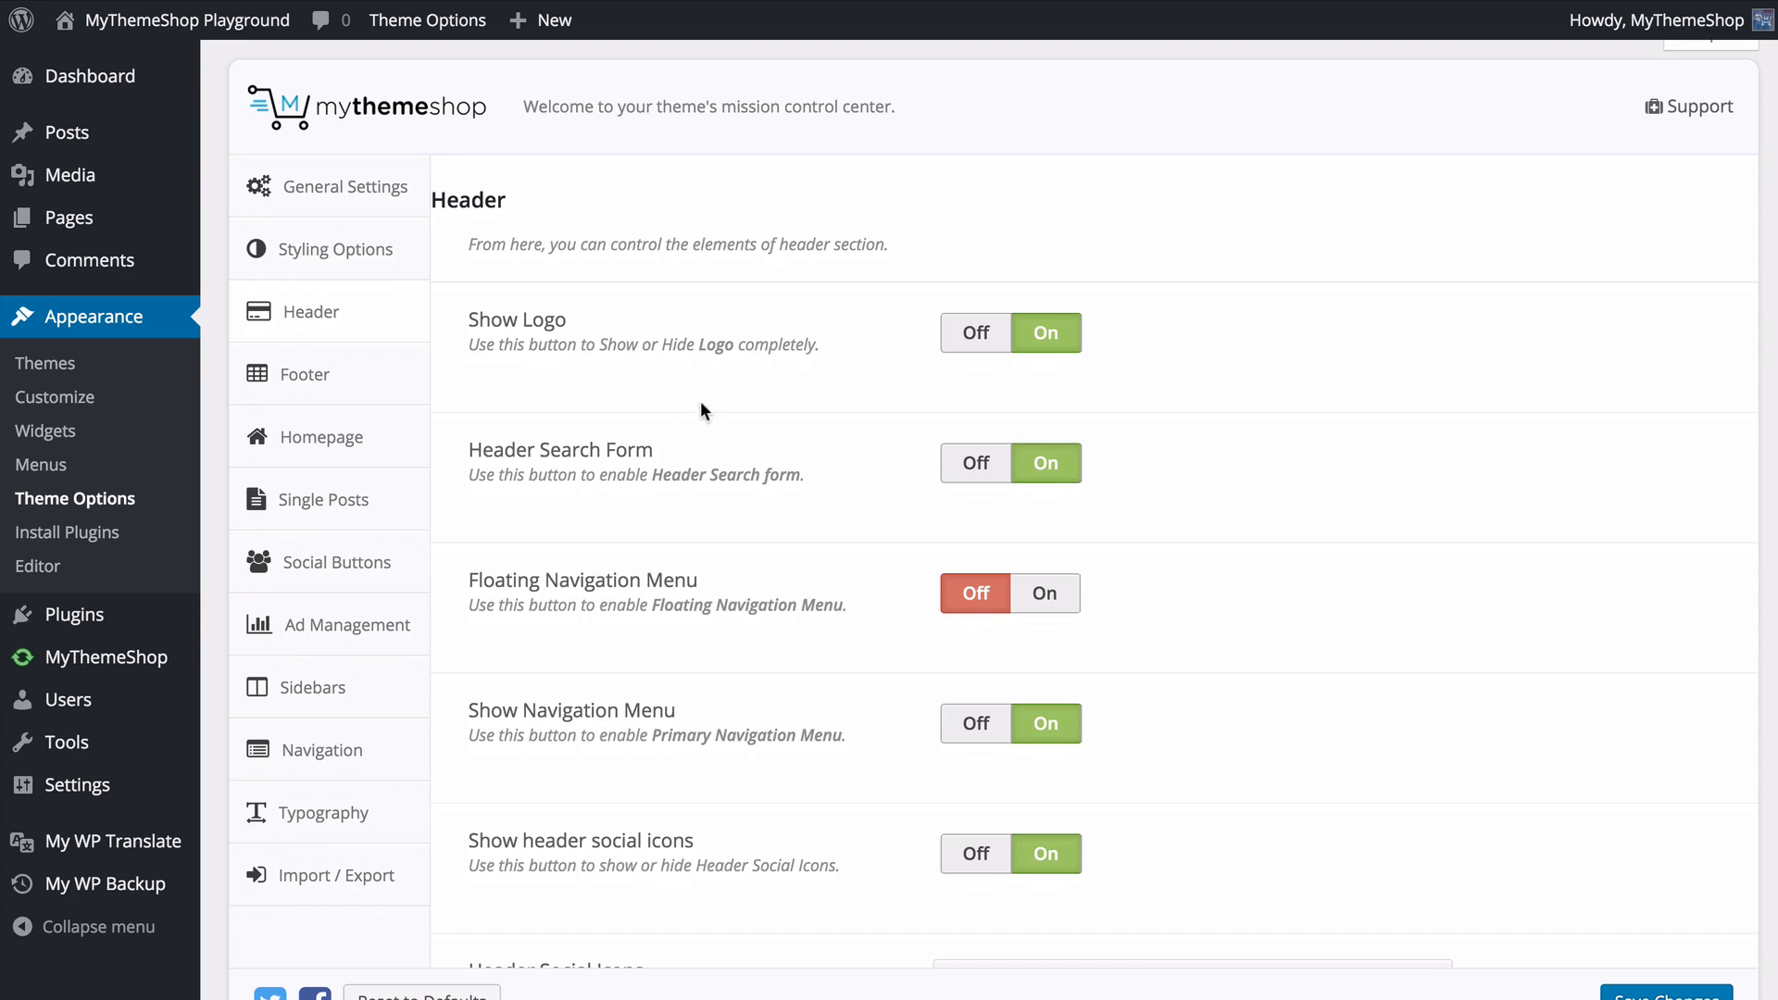
pyautogui.click(989, 338)
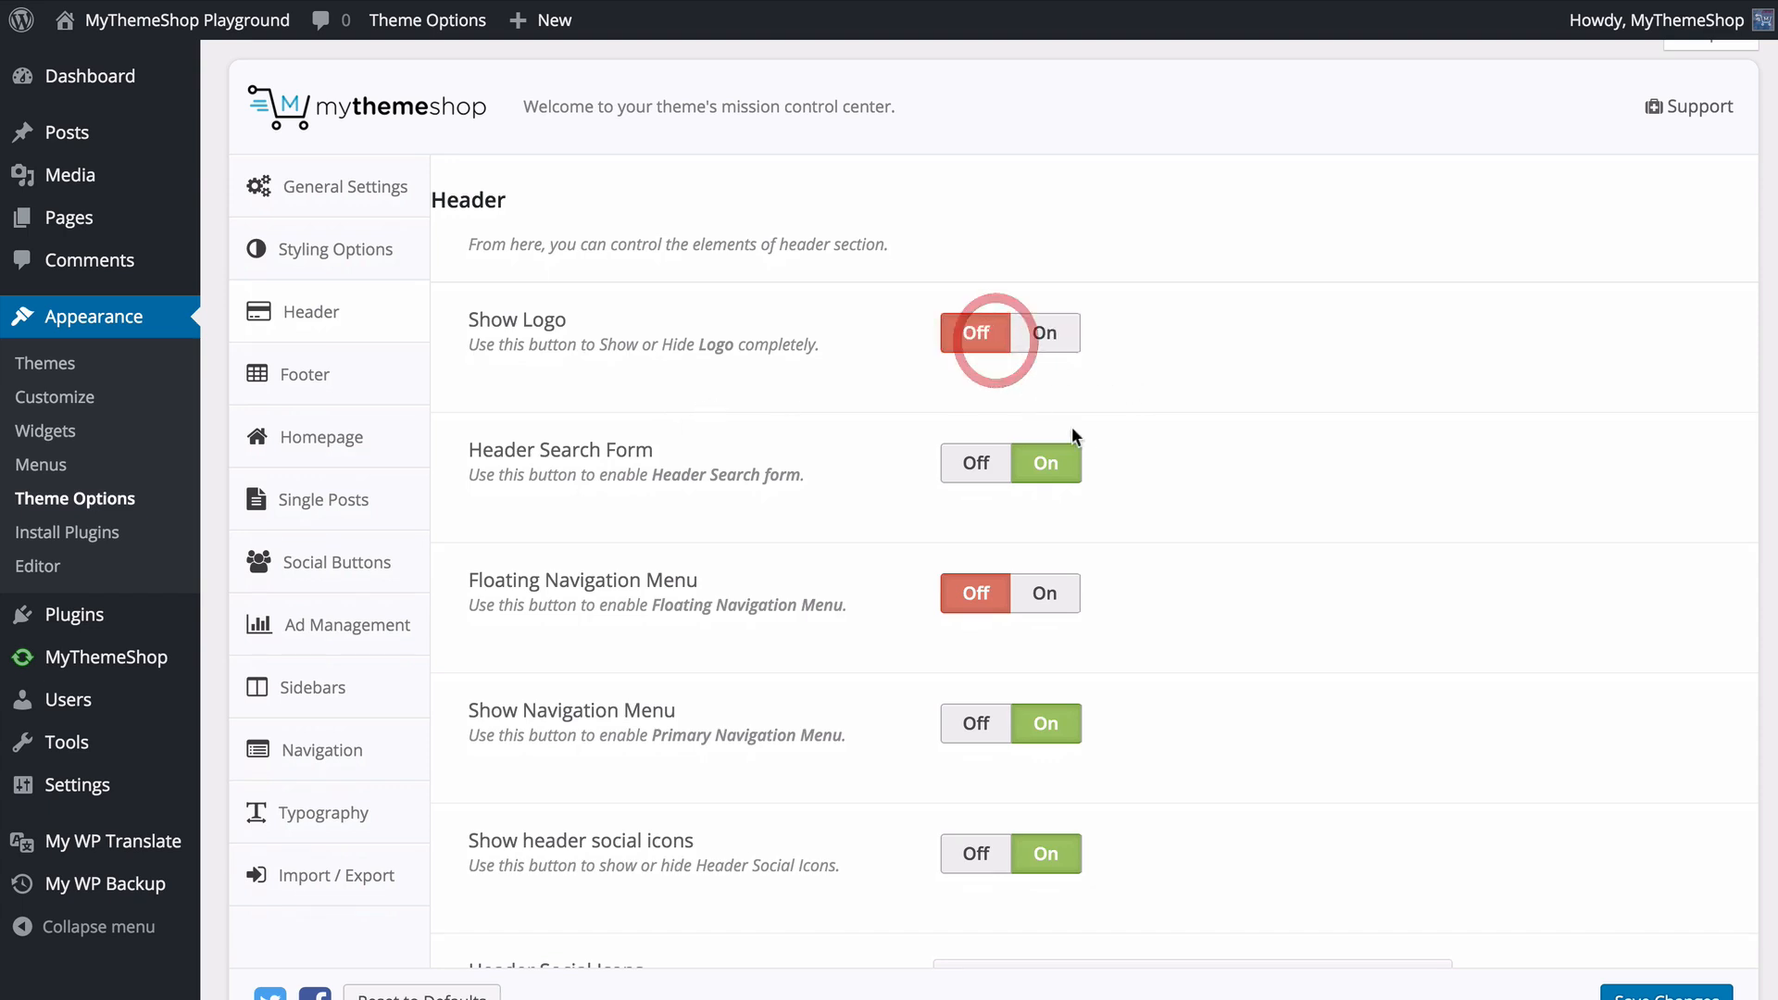
pyautogui.click(991, 468)
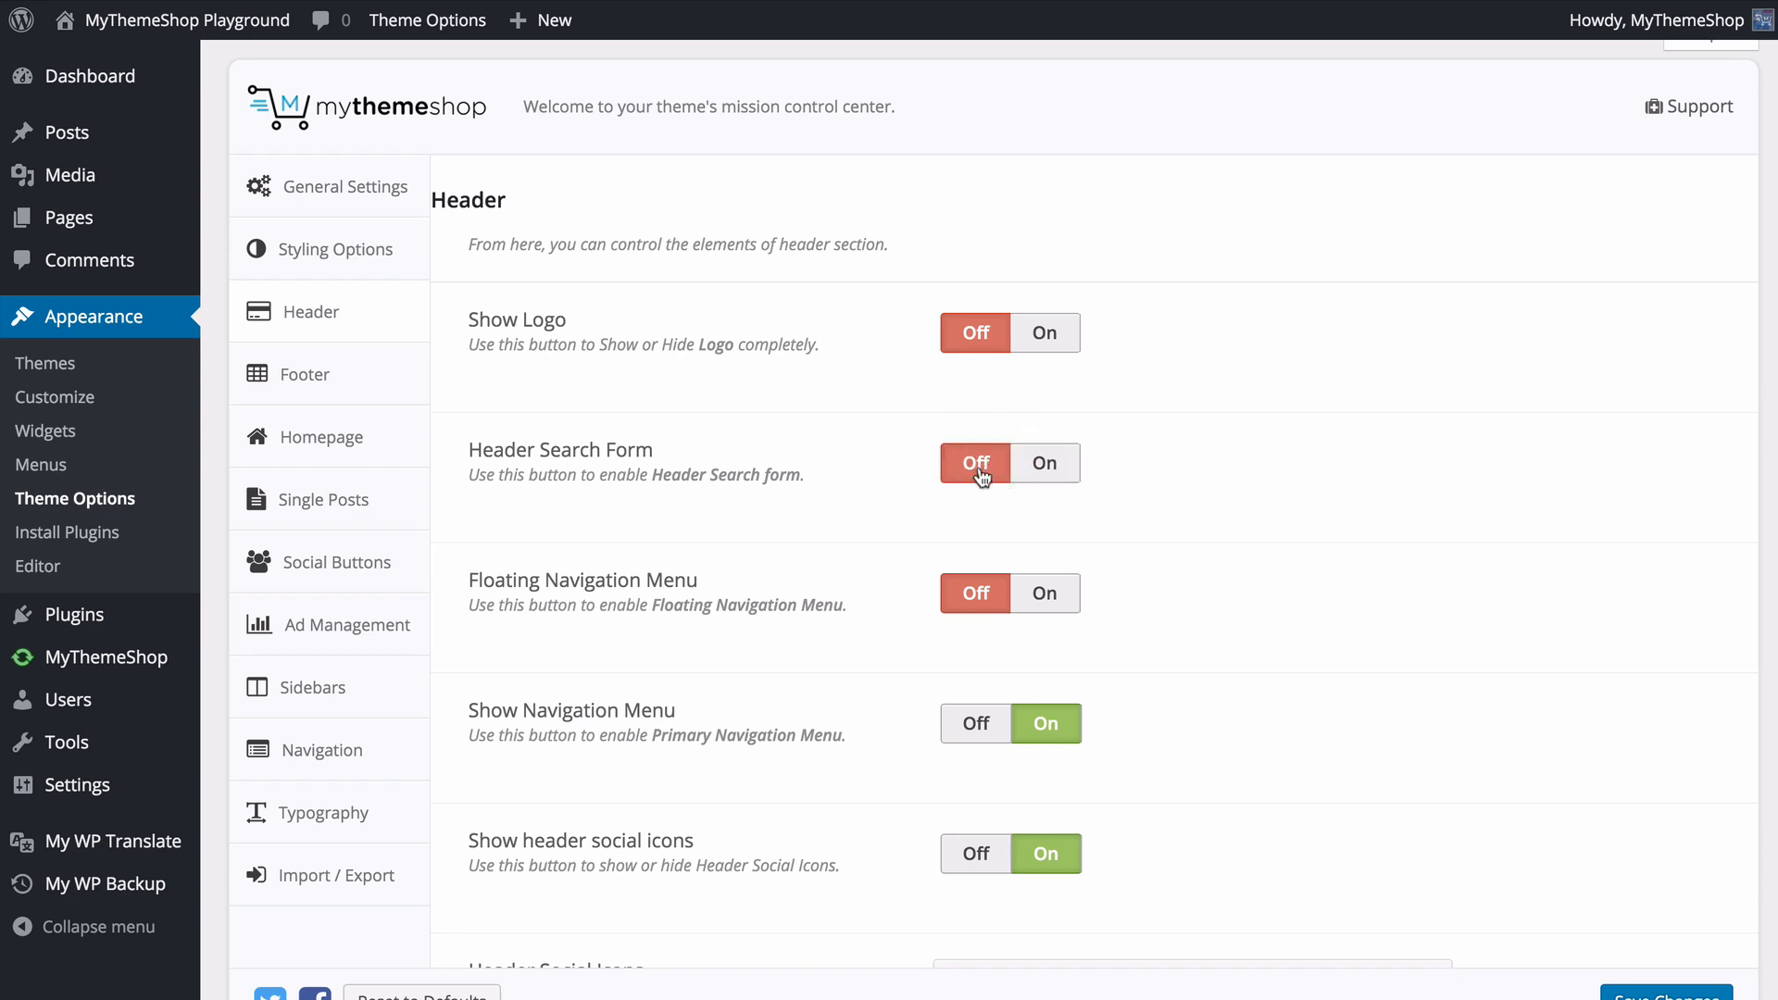
pyautogui.scroll(-1, 1020, 495)
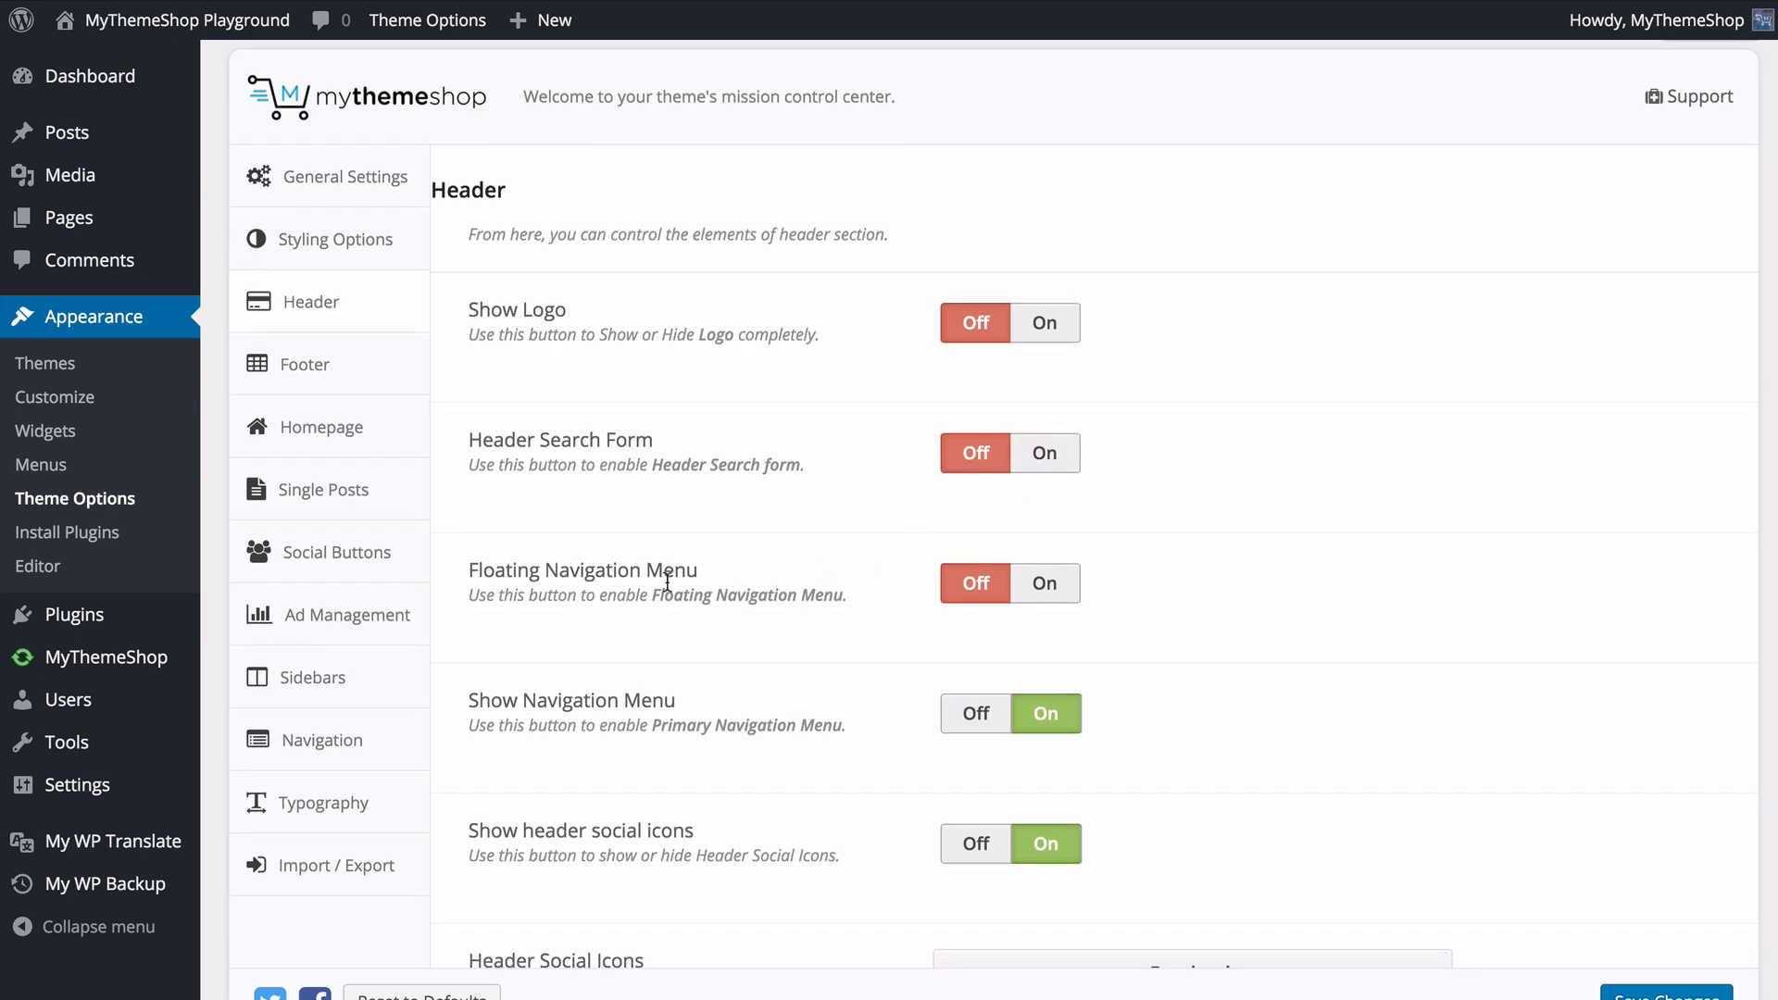
pyautogui.click(1043, 592)
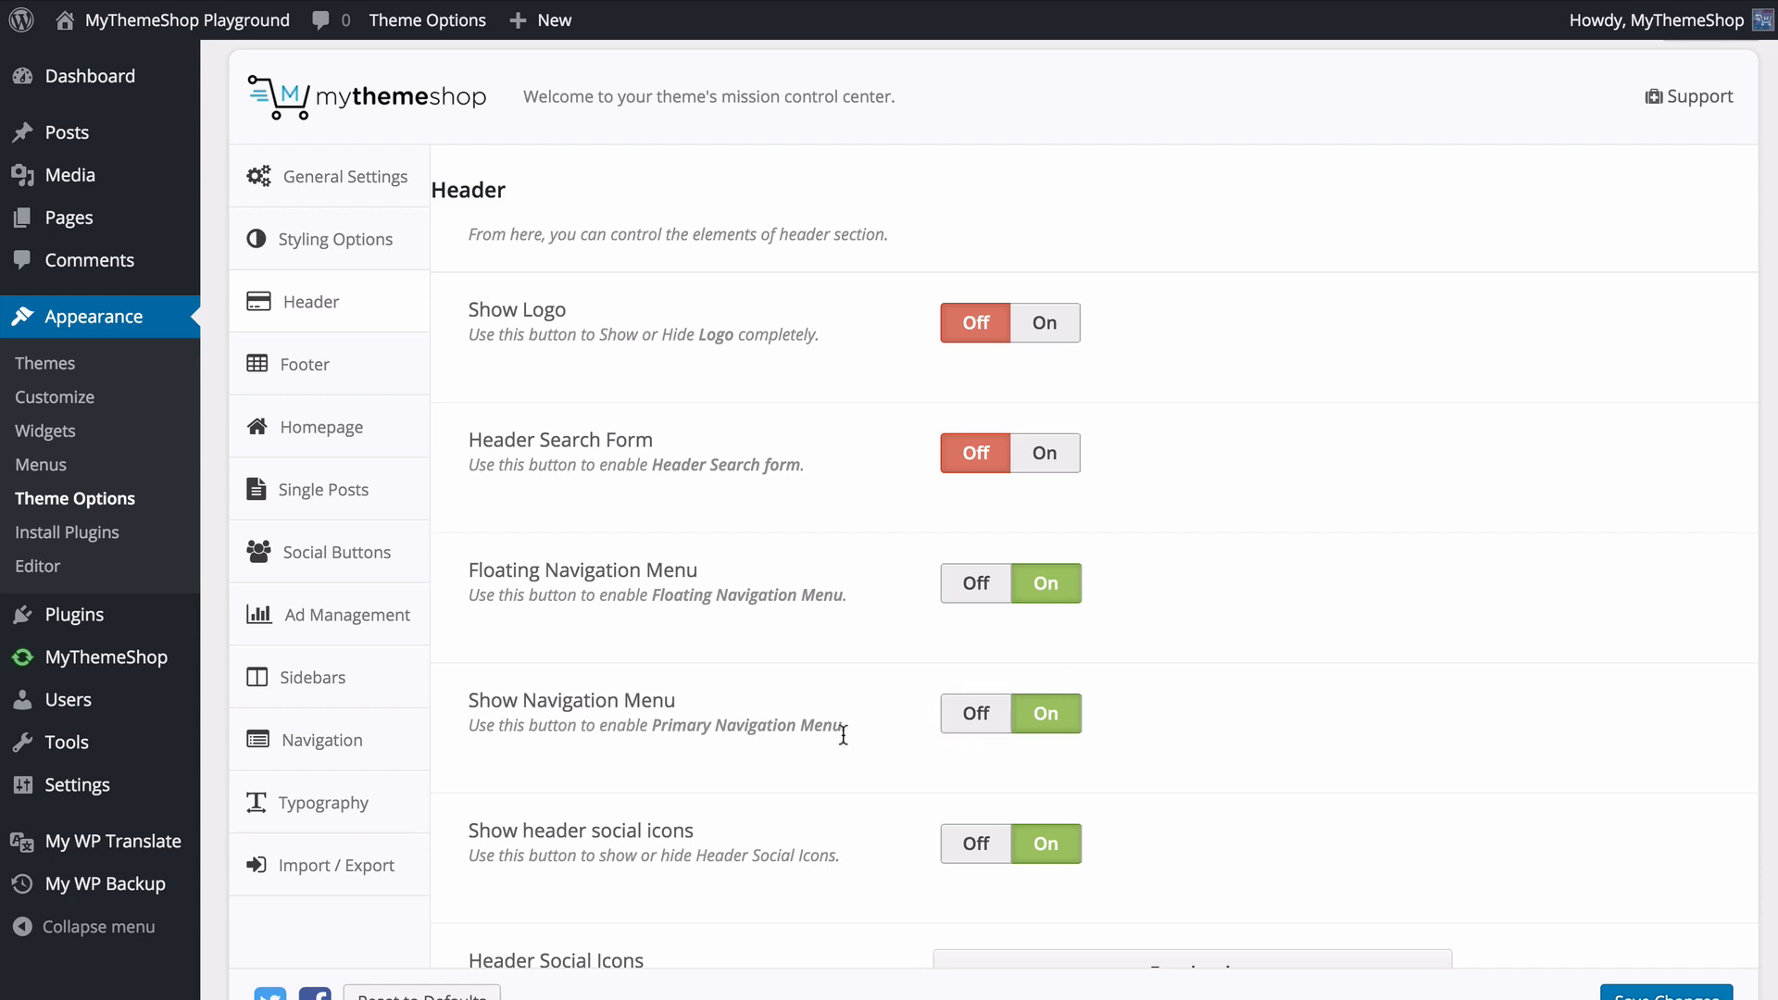
pyautogui.scroll(-3, 851, 732)
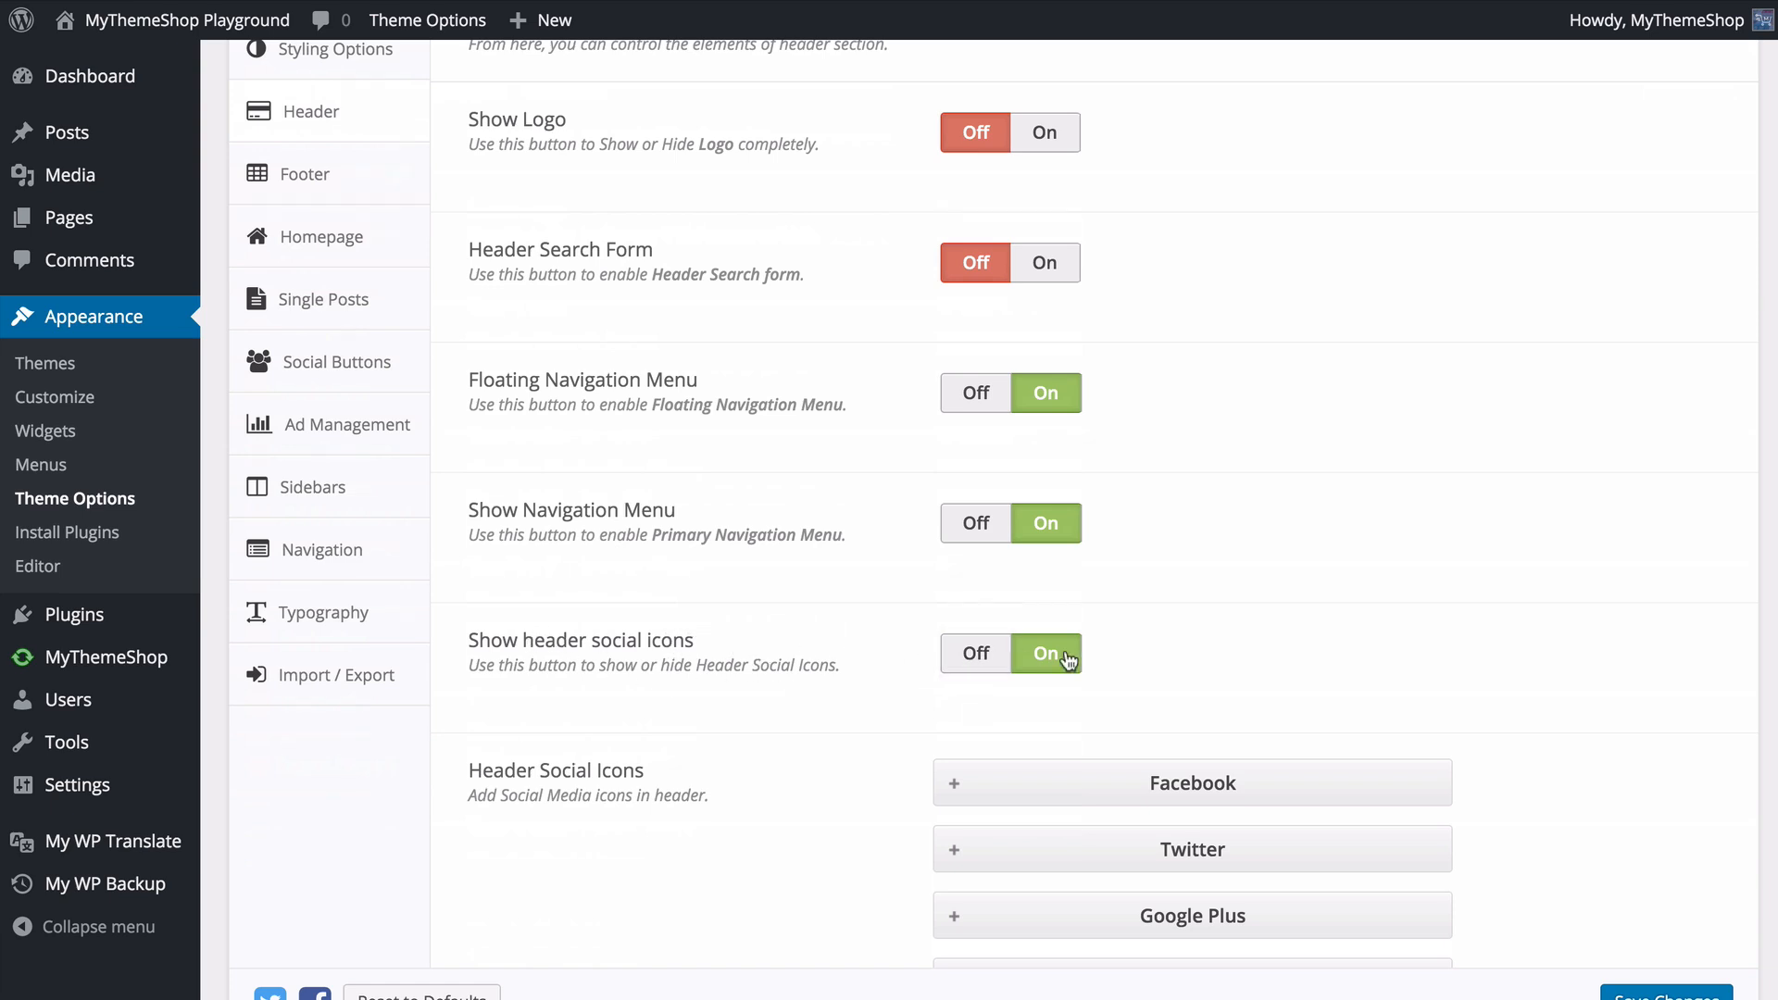
pyautogui.scroll(-2, 774, 655)
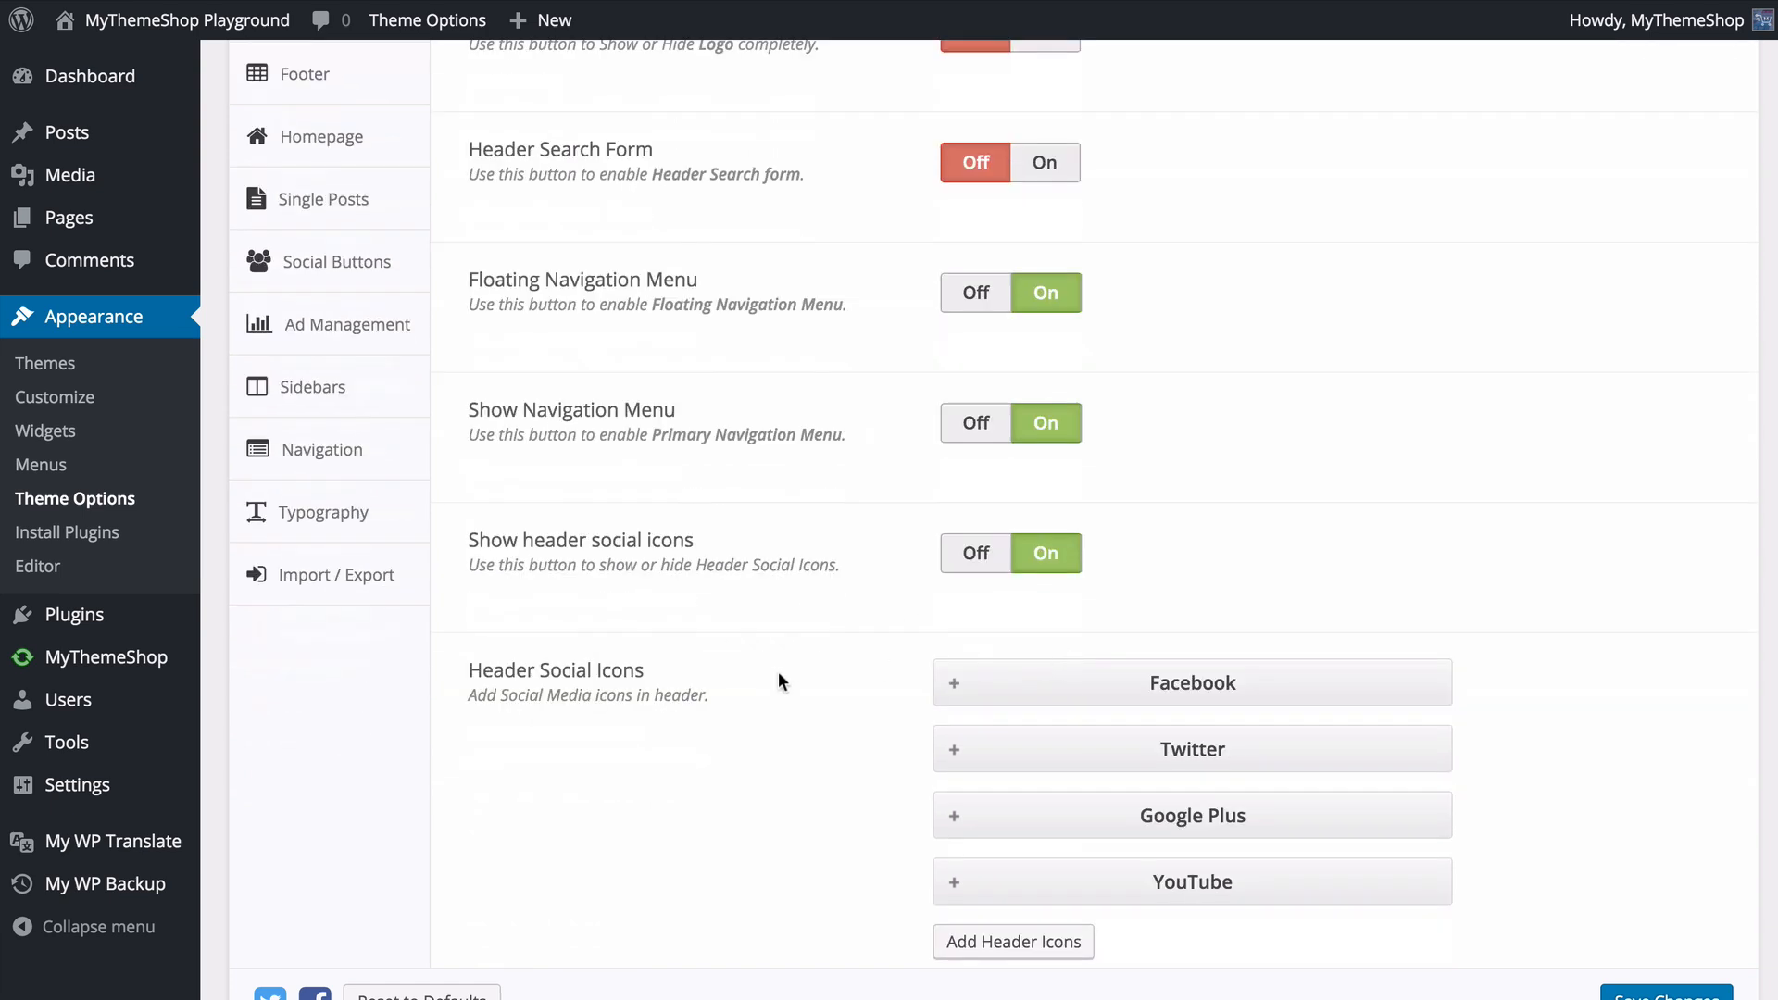
pyautogui.scroll(-2, 773, 669)
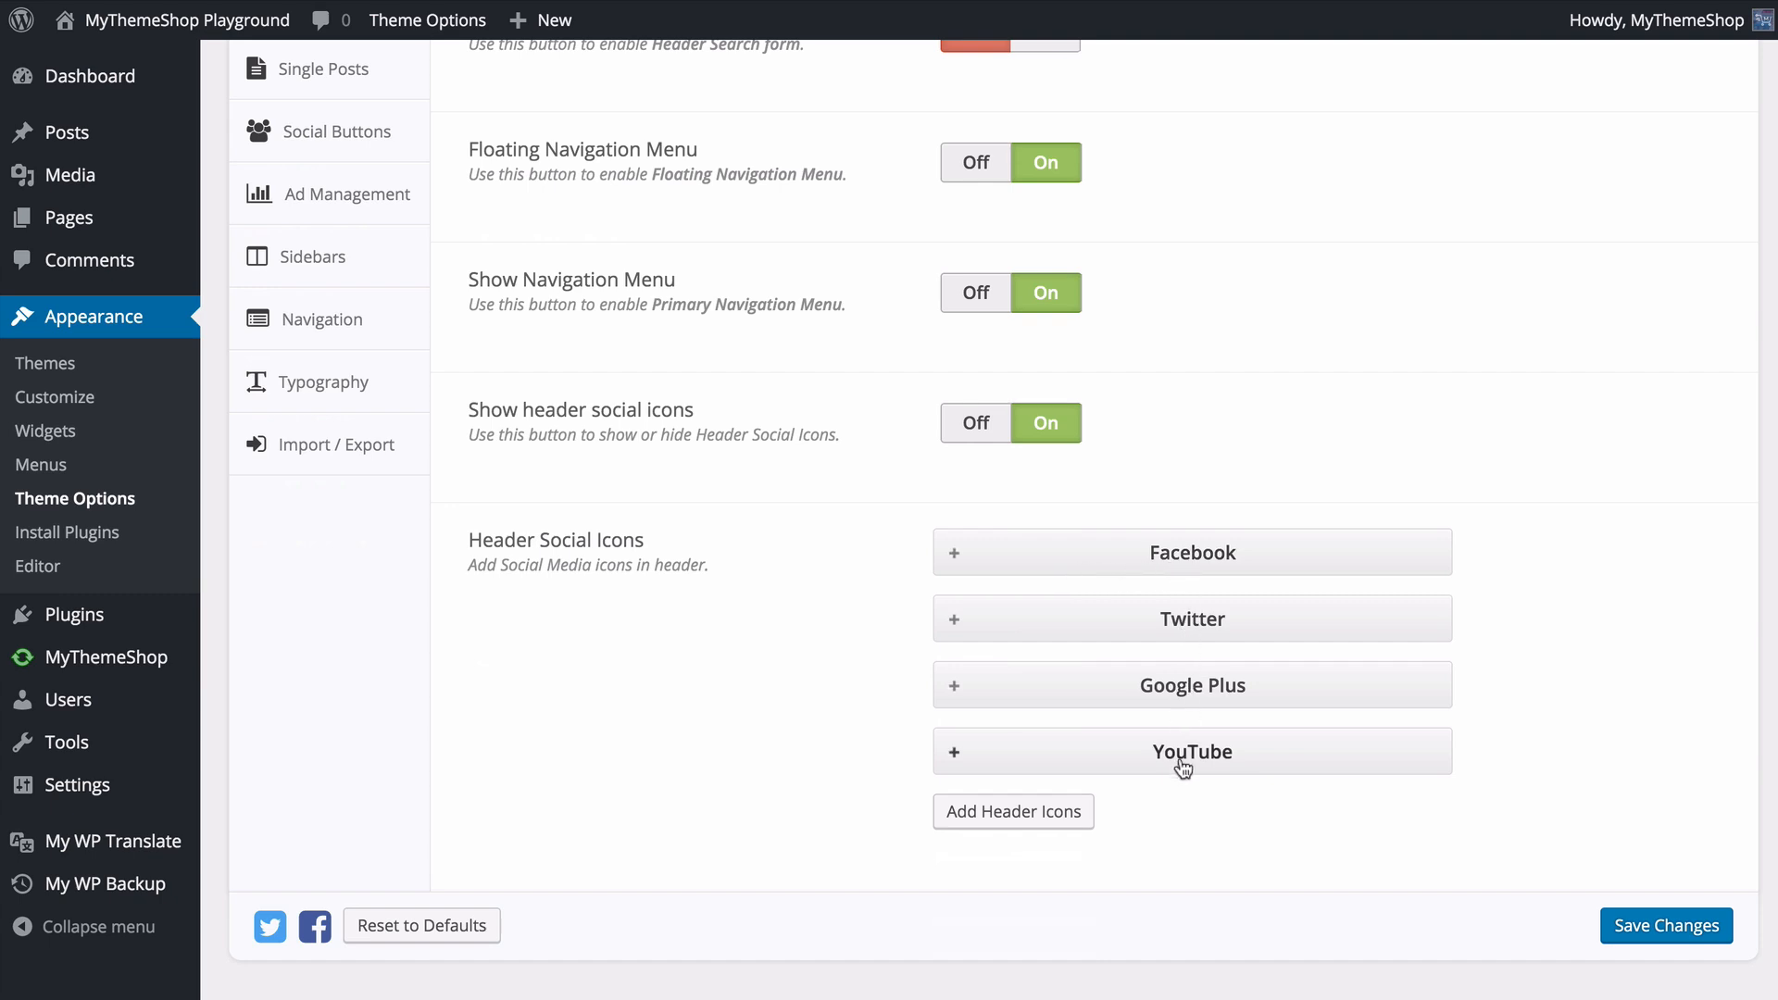
pyautogui.click(1165, 576)
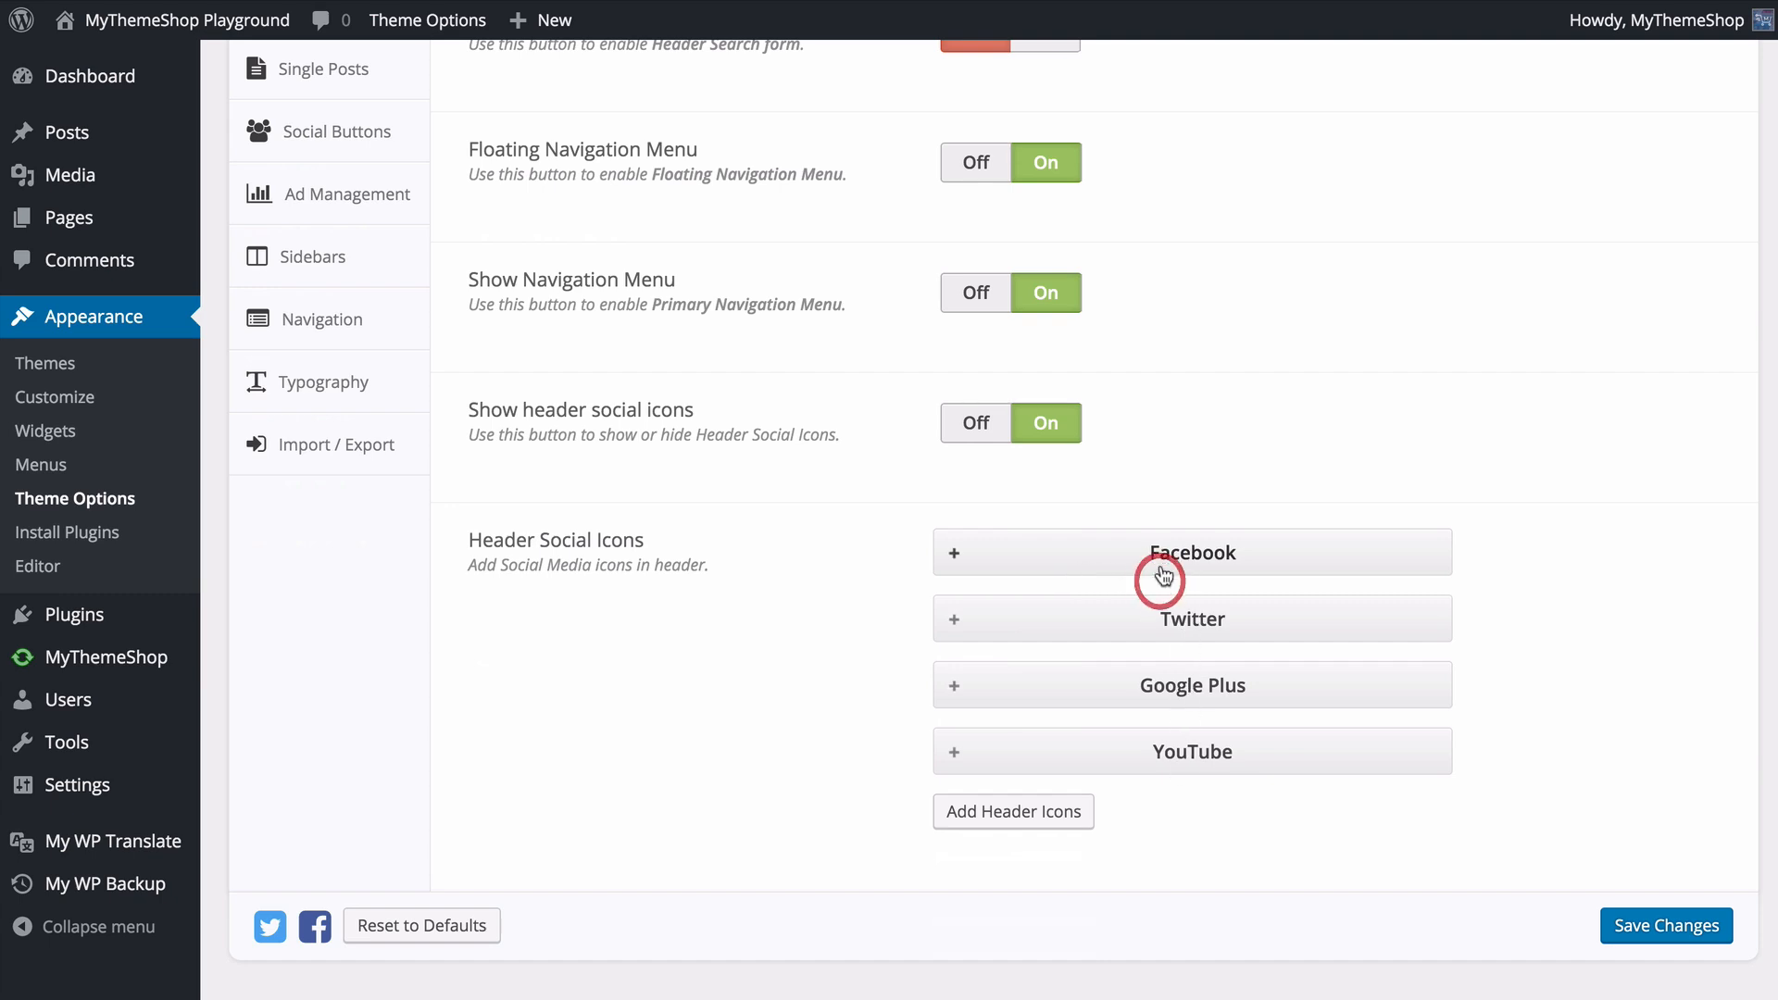
pyautogui.scroll(-1, 1056, 611)
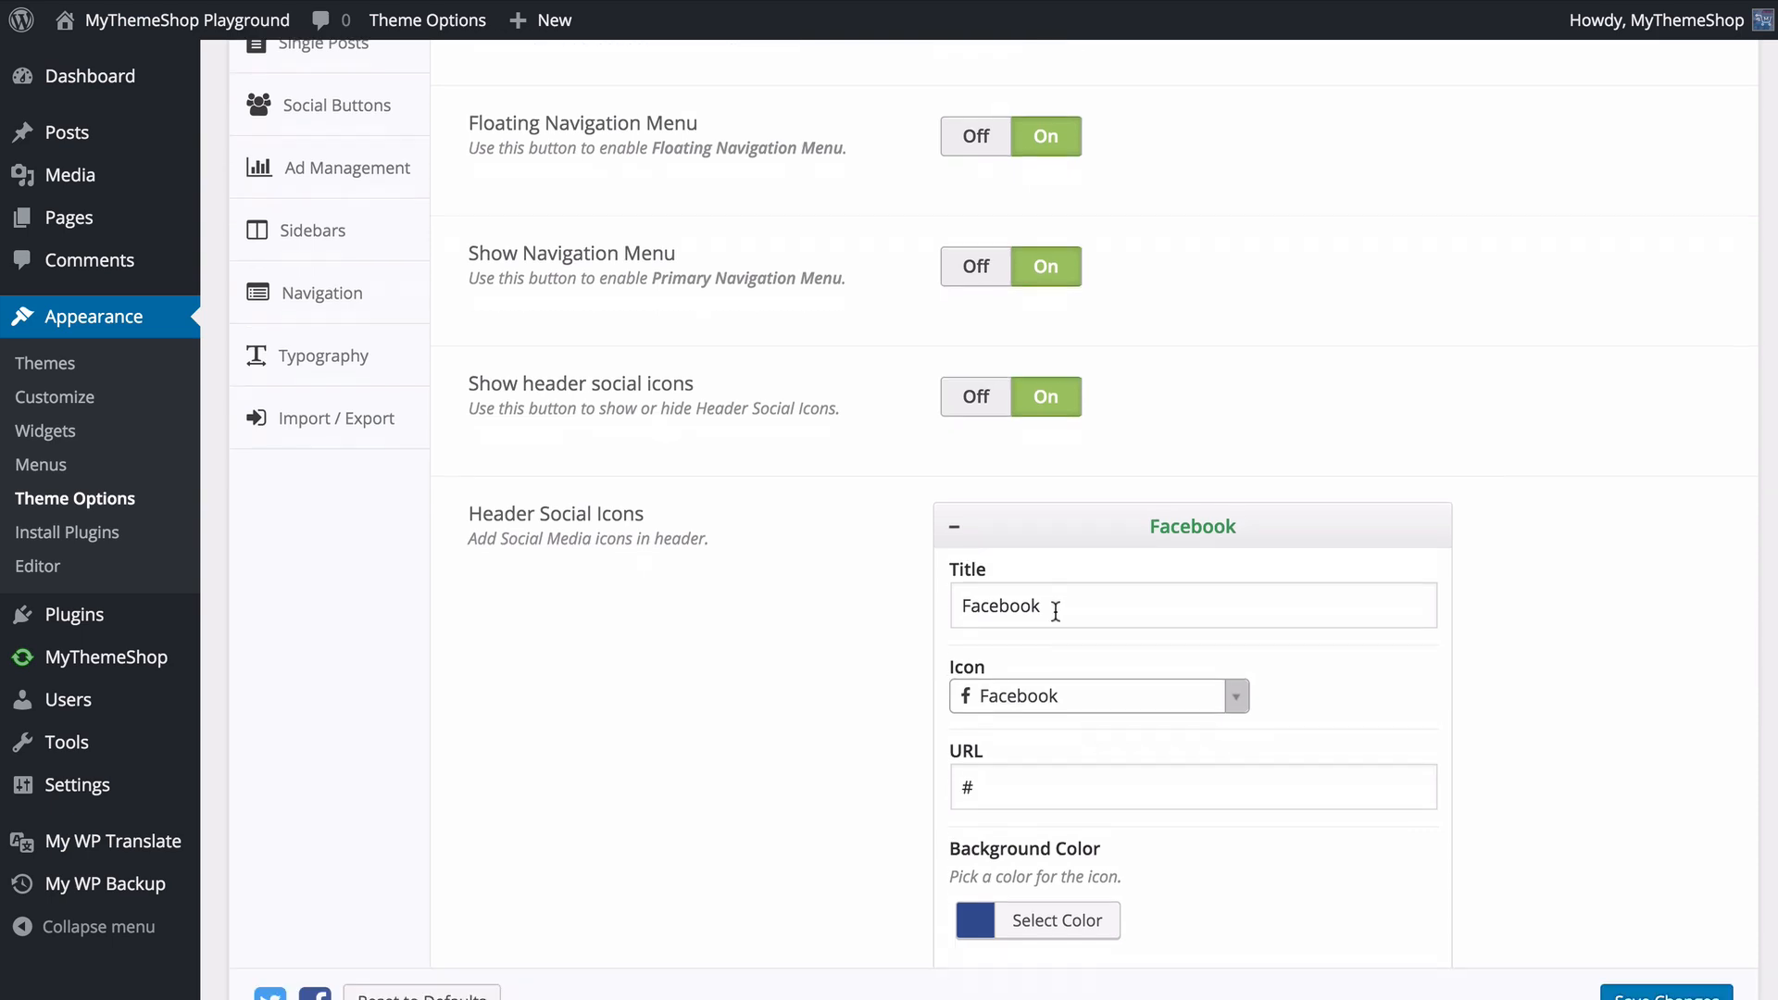
pyautogui.click(1040, 788)
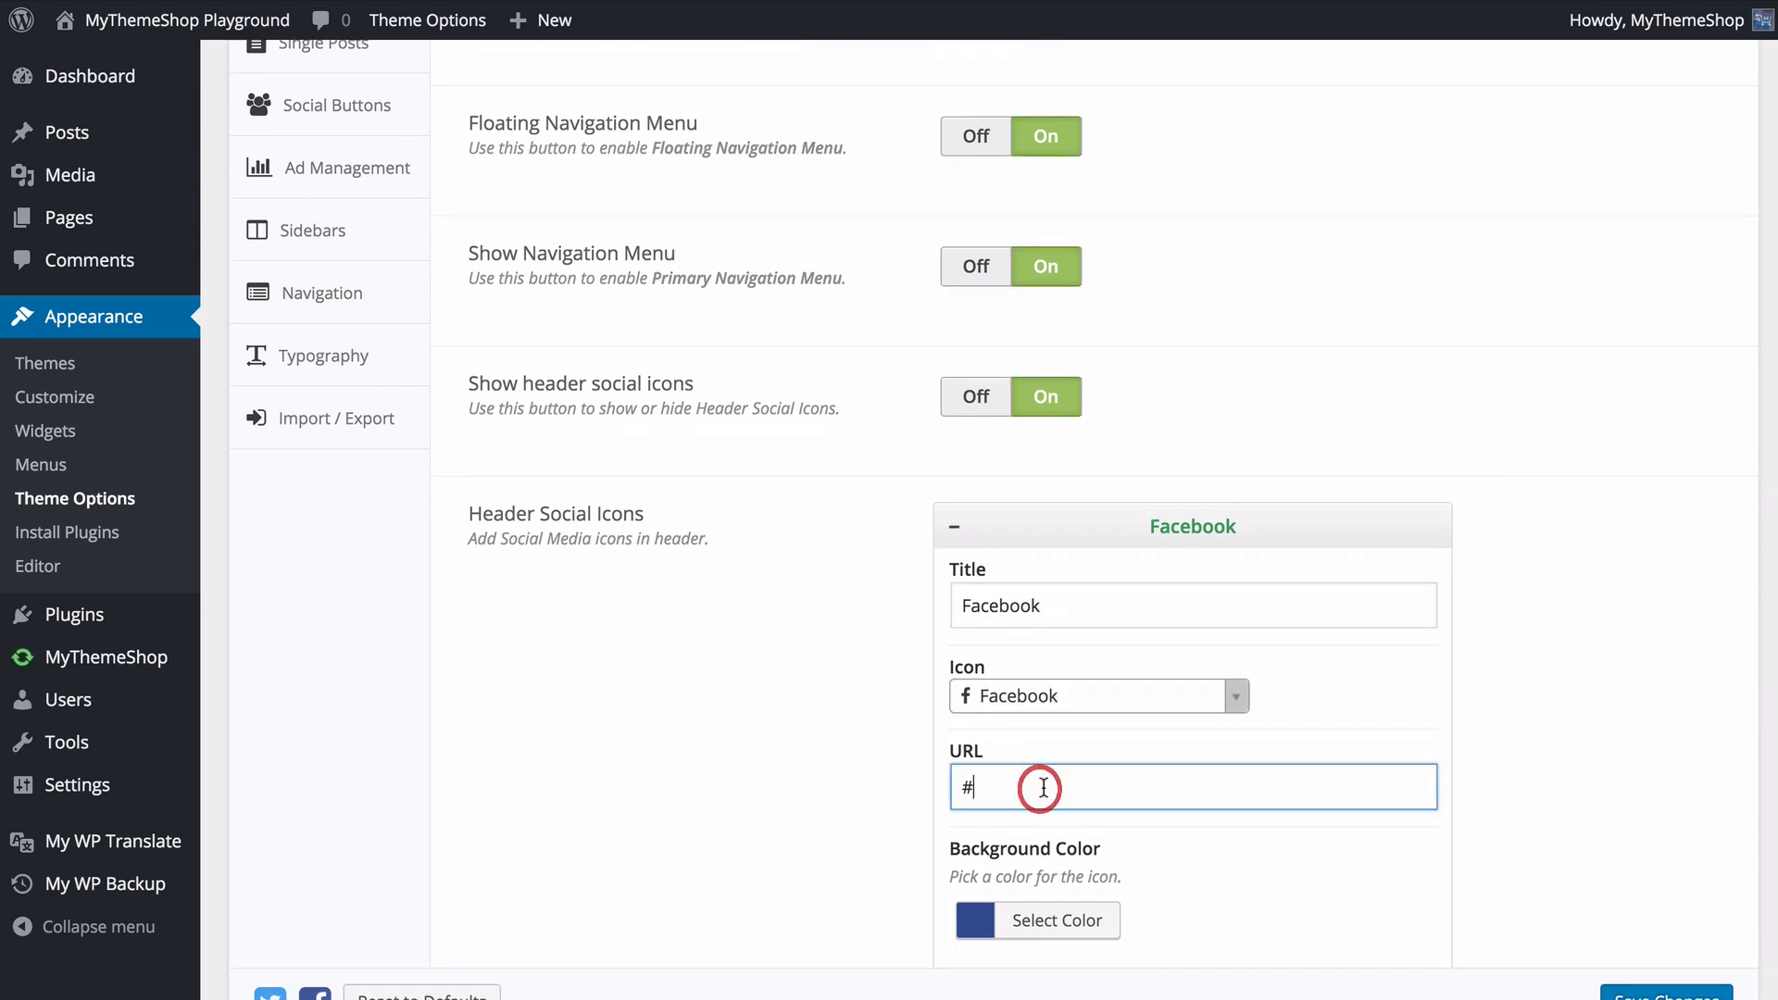
pyautogui.write('http://macebook.com/my')
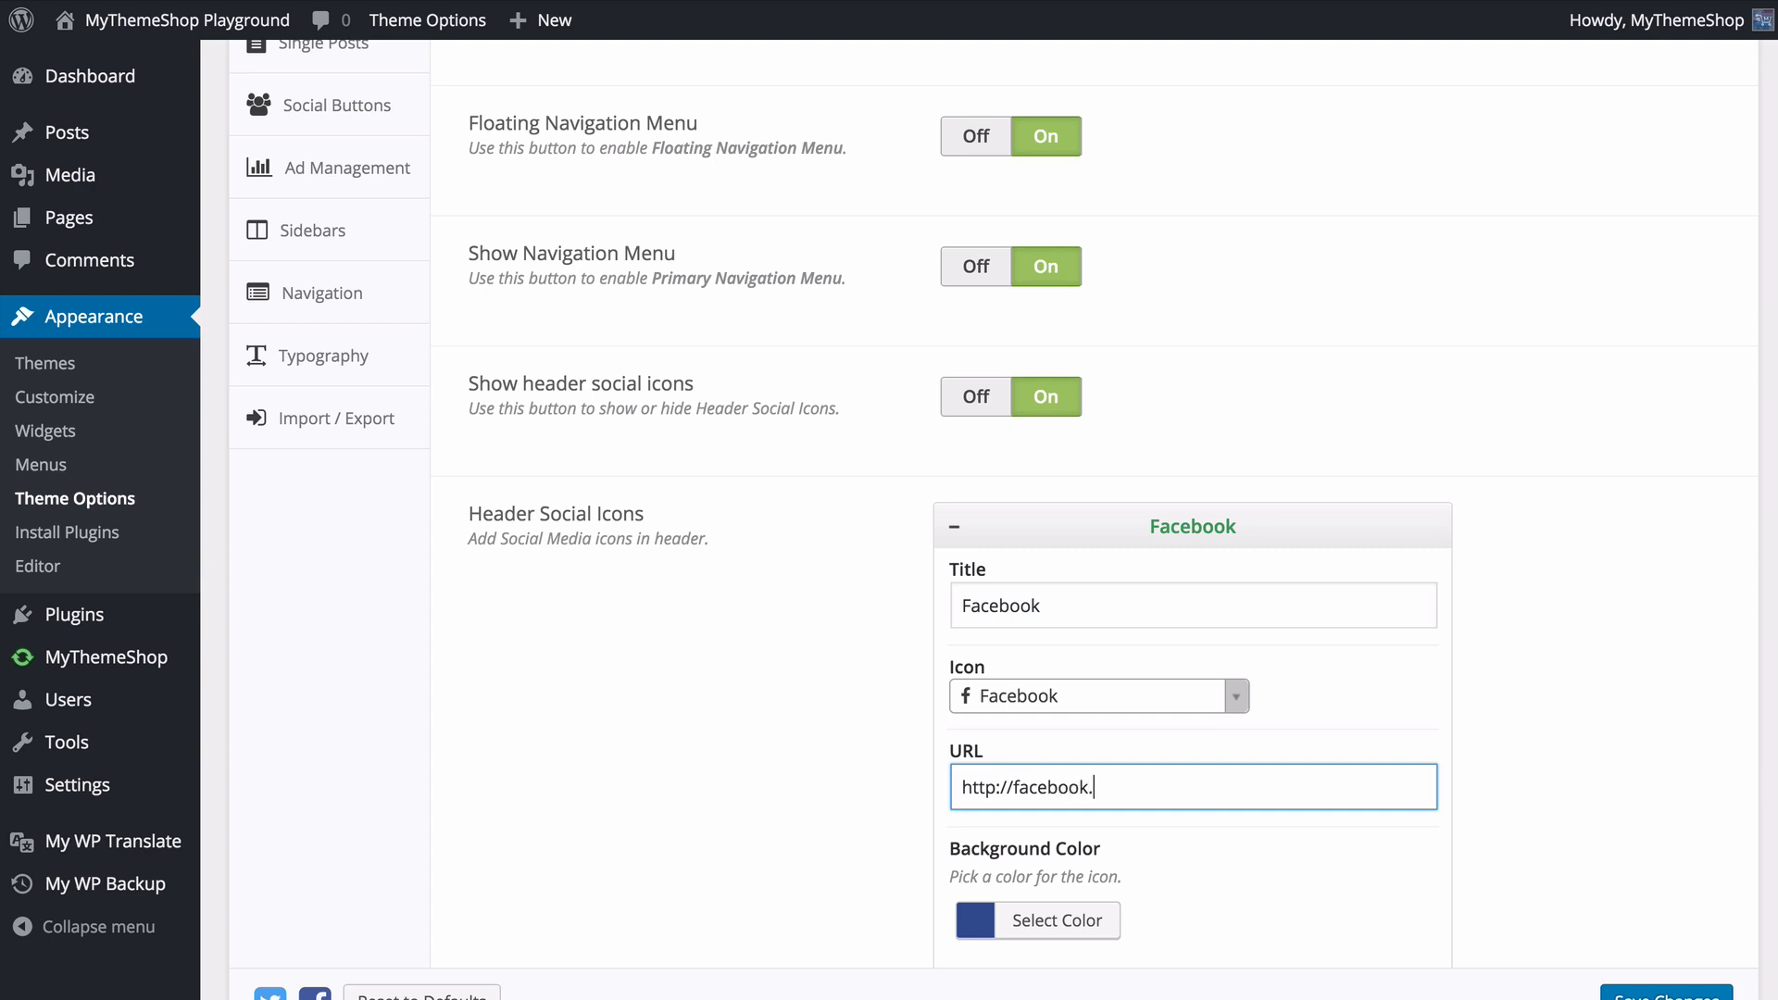
pyautogui.write('themeshop')
pyautogui.click(844, 747)
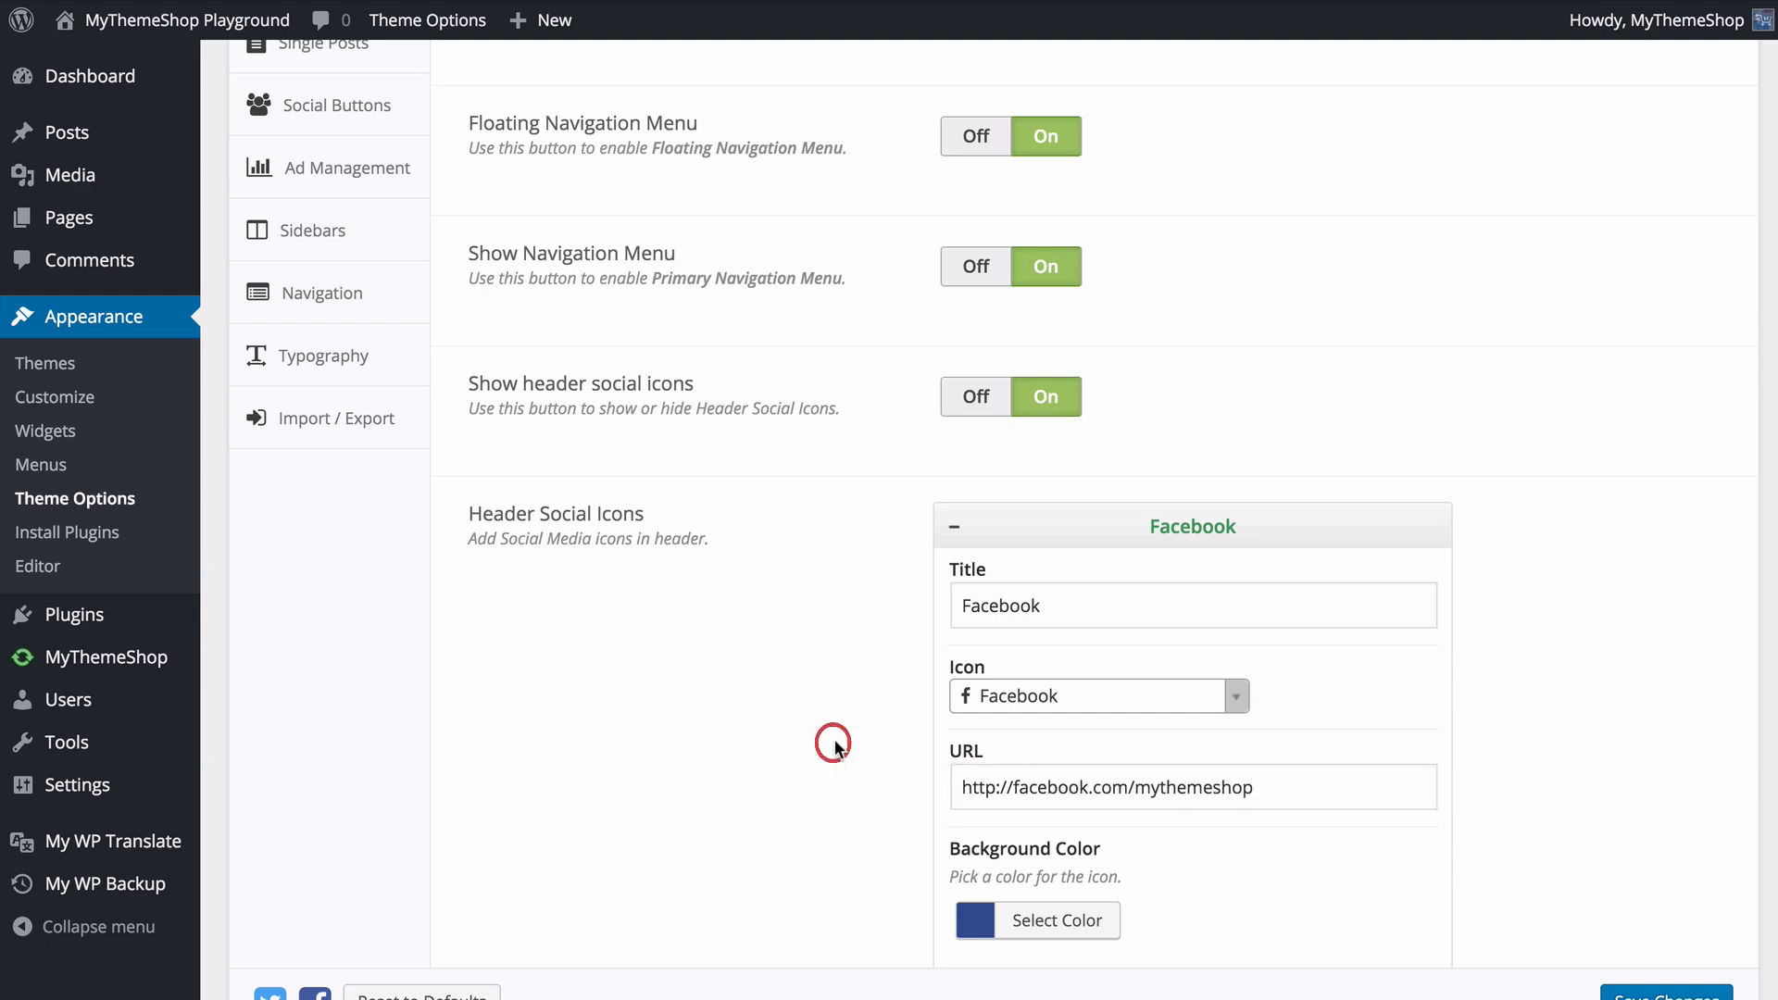
# - Collapse the Facebook entry and move Twitter above Facebook in the Header Social Icons order, leaving both entries closed
pyautogui.scroll(-3, 856, 736)
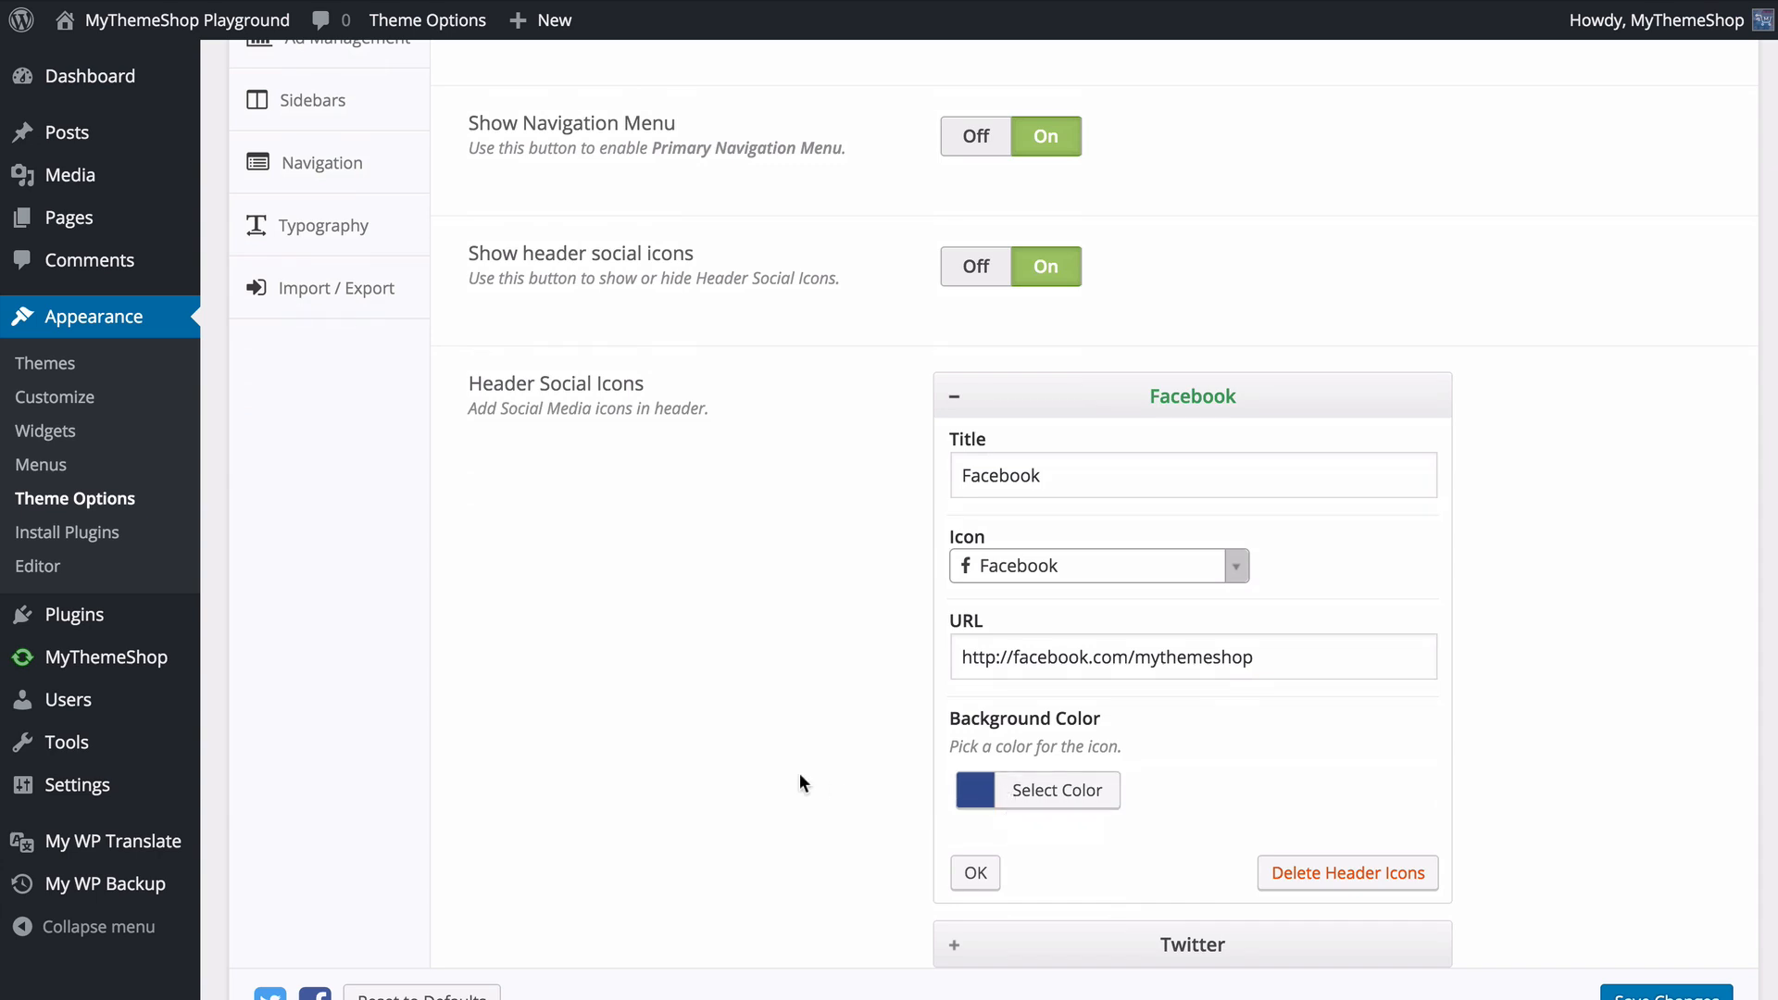
pyautogui.click(953, 397)
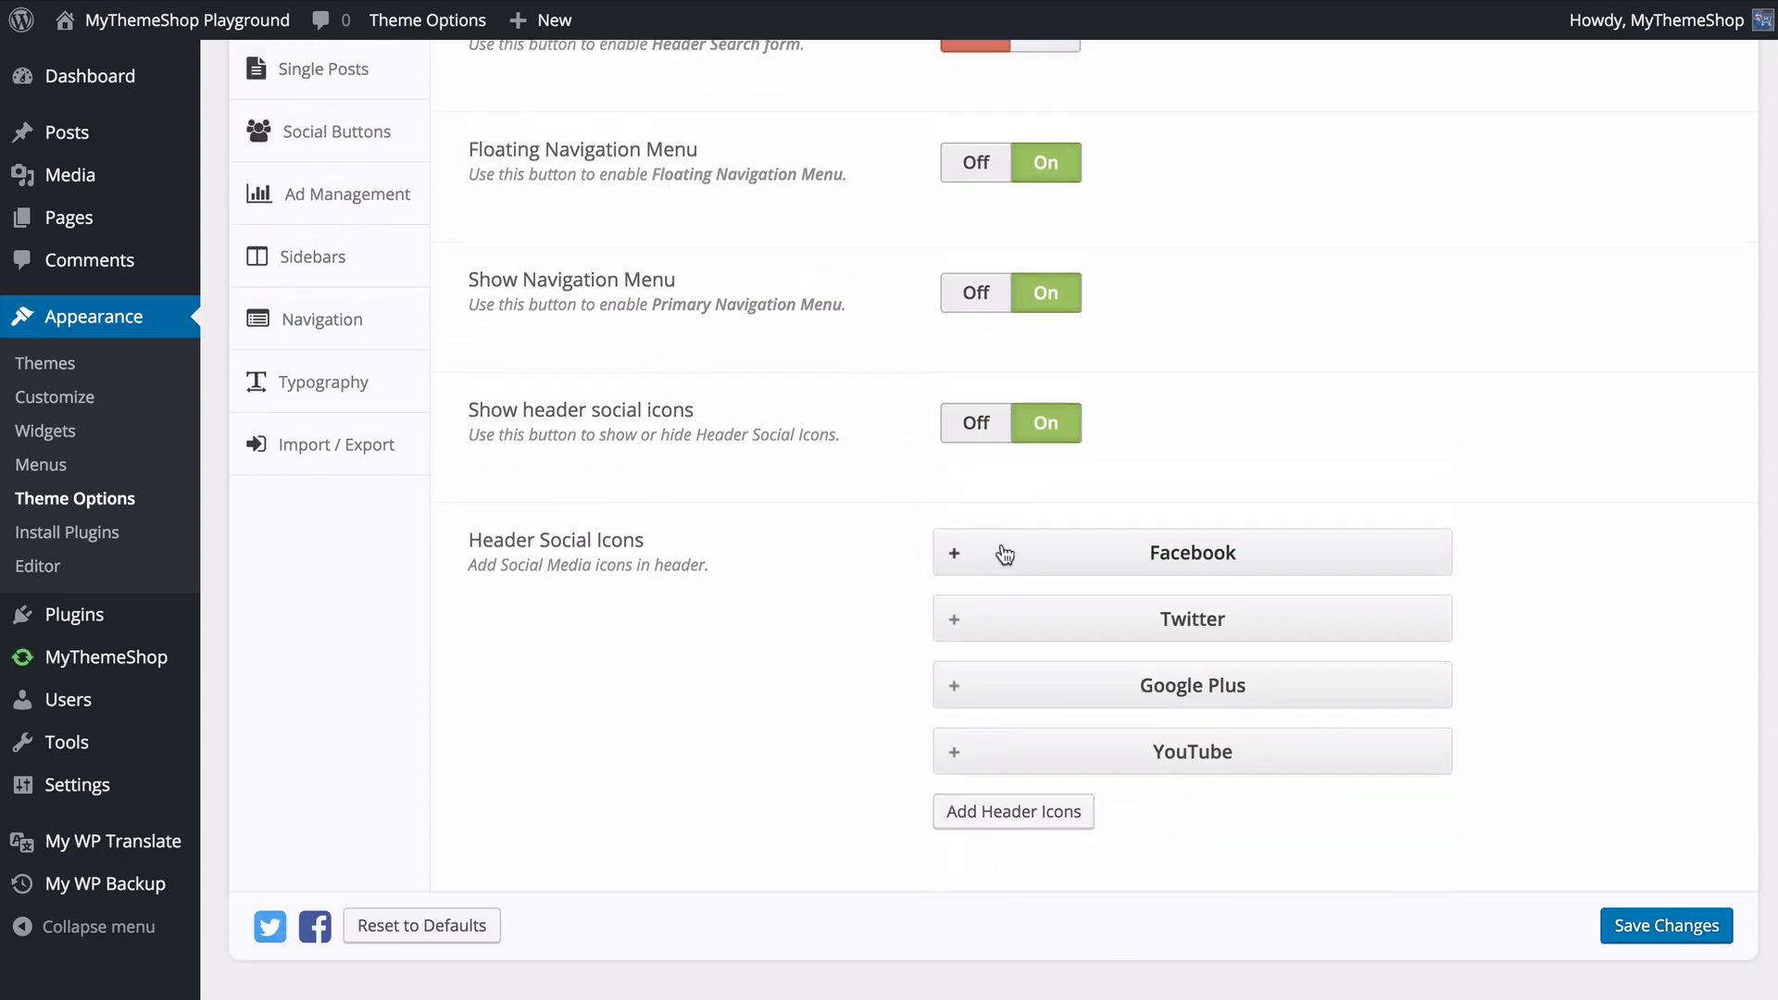
pyautogui.click(1075, 556)
pyautogui.moveTo(1077, 634); pyautogui.dragTo(1091, 683)
pyautogui.click(961, 633)
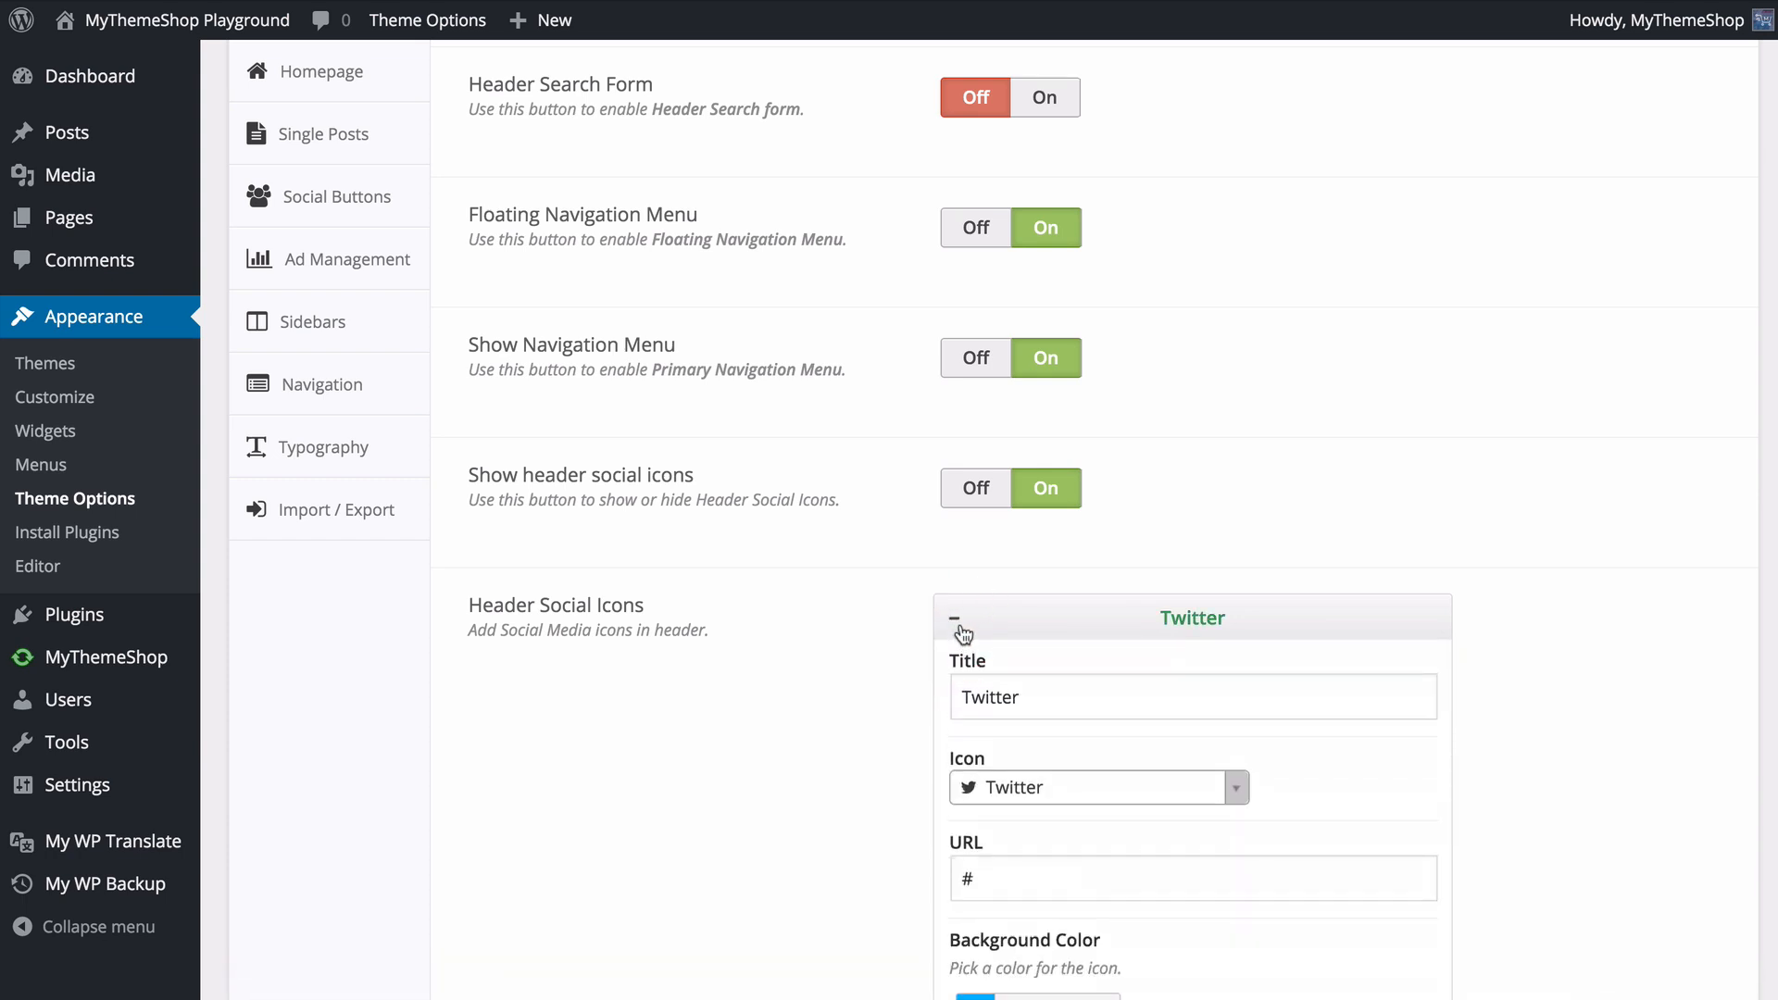
pyautogui.click(955, 623)
pyautogui.scroll(-1, 904, 636)
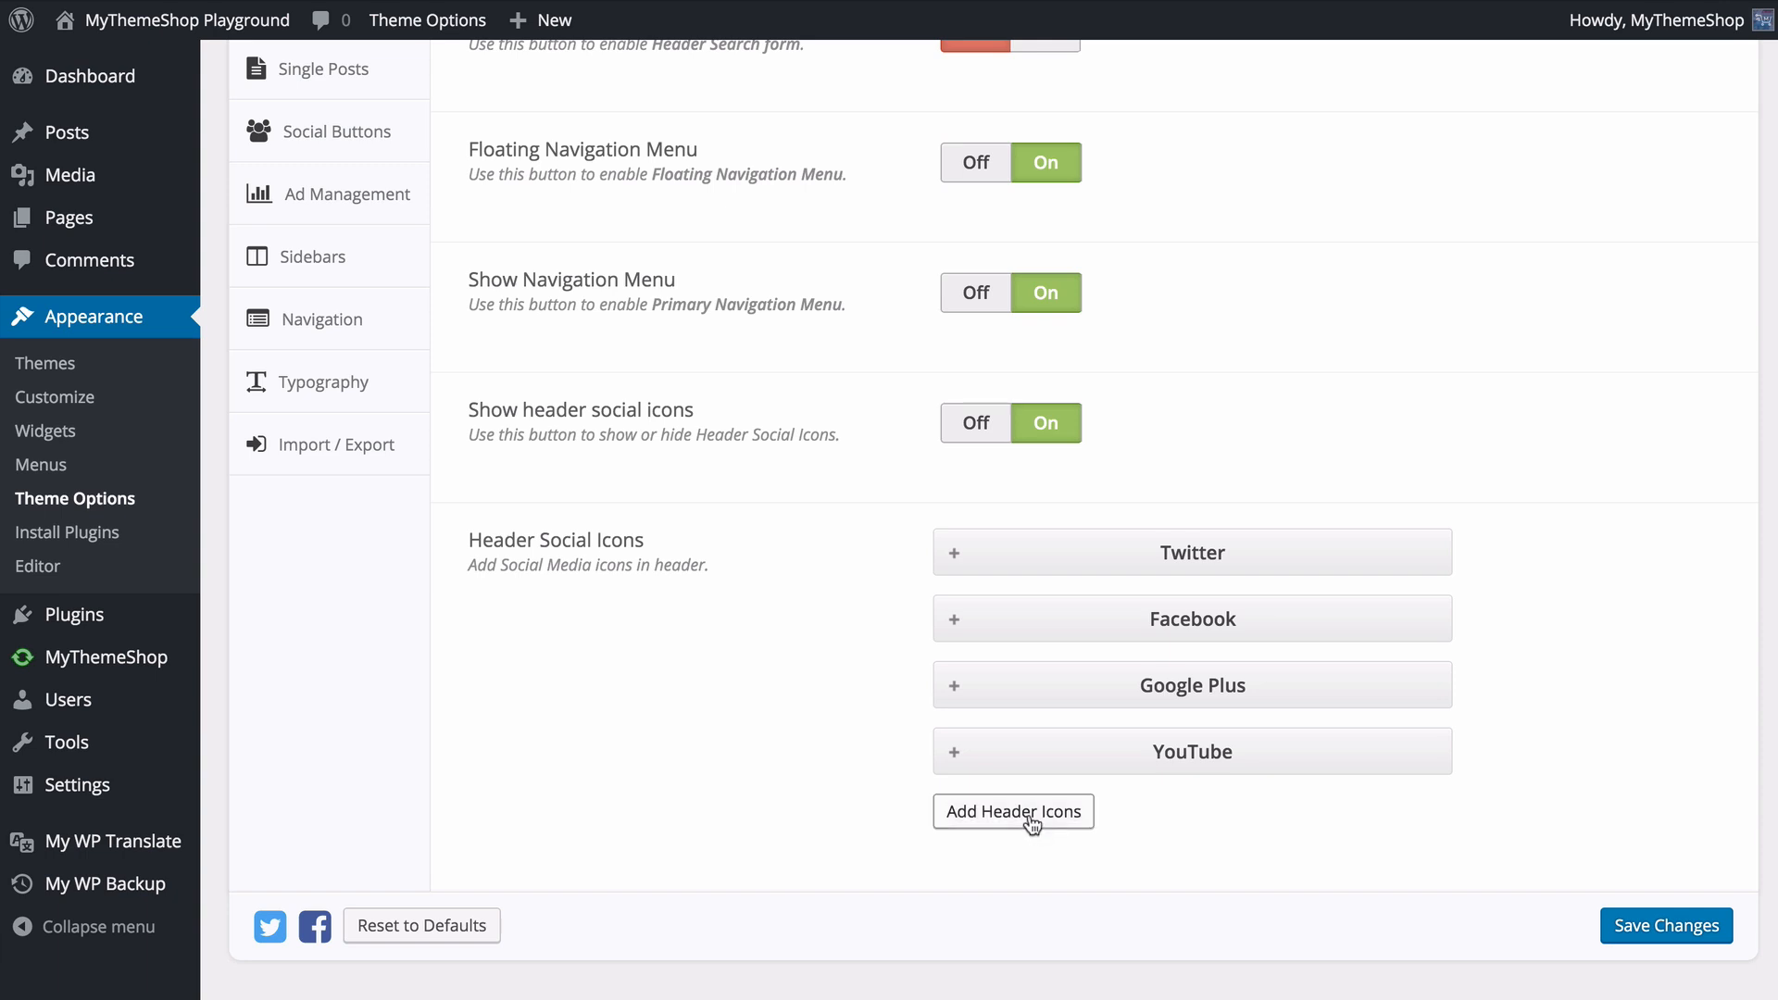
# - Look over the settings of the YouTube header social icon, then close its entry
pyautogui.click(1063, 767)
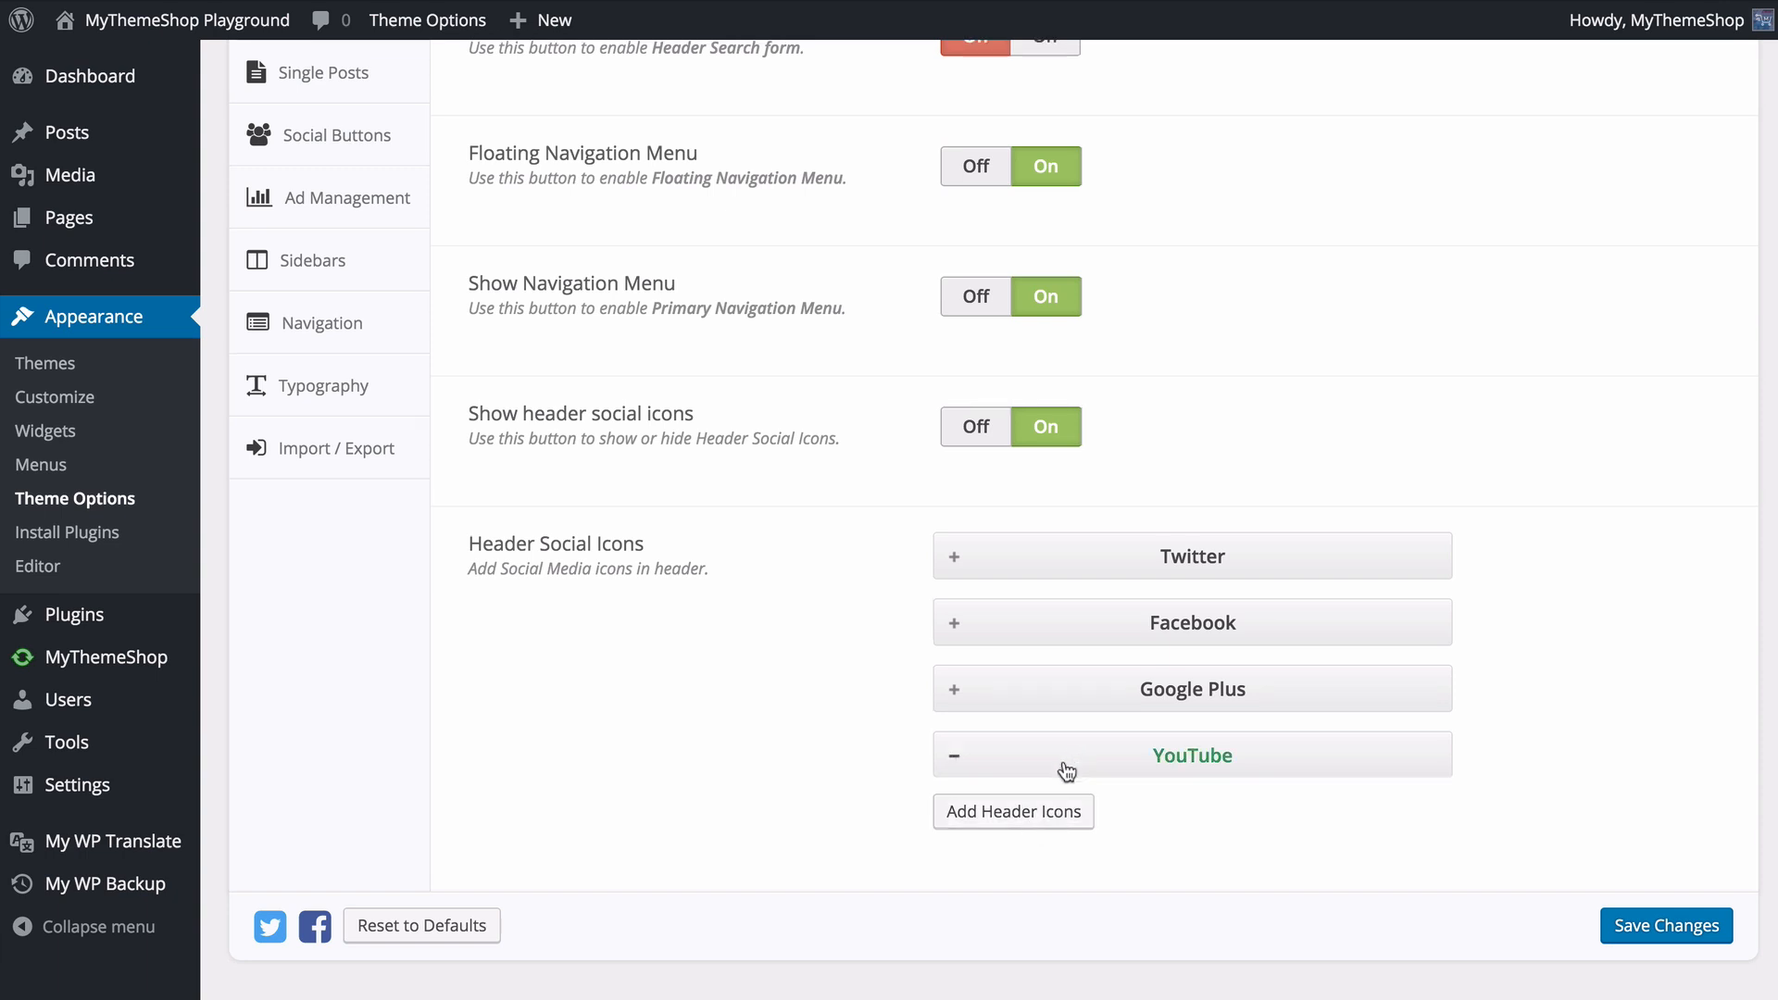
pyautogui.scroll(-3, 965, 705)
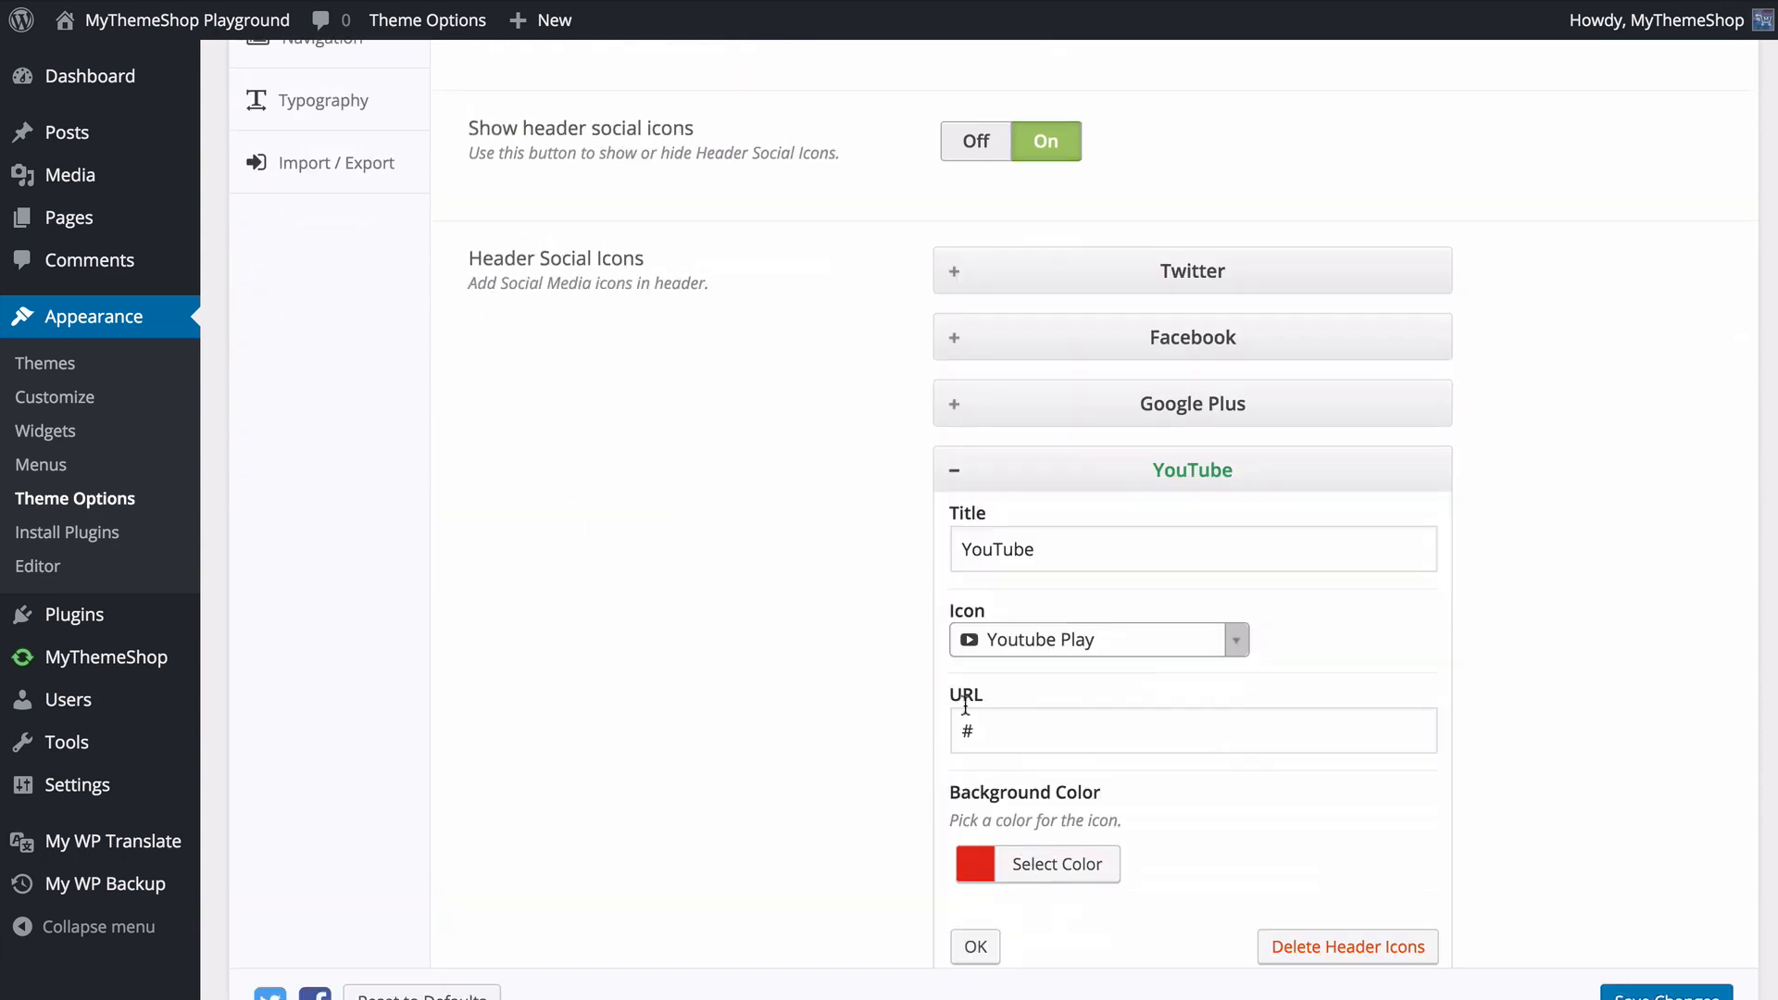
pyautogui.click(960, 468)
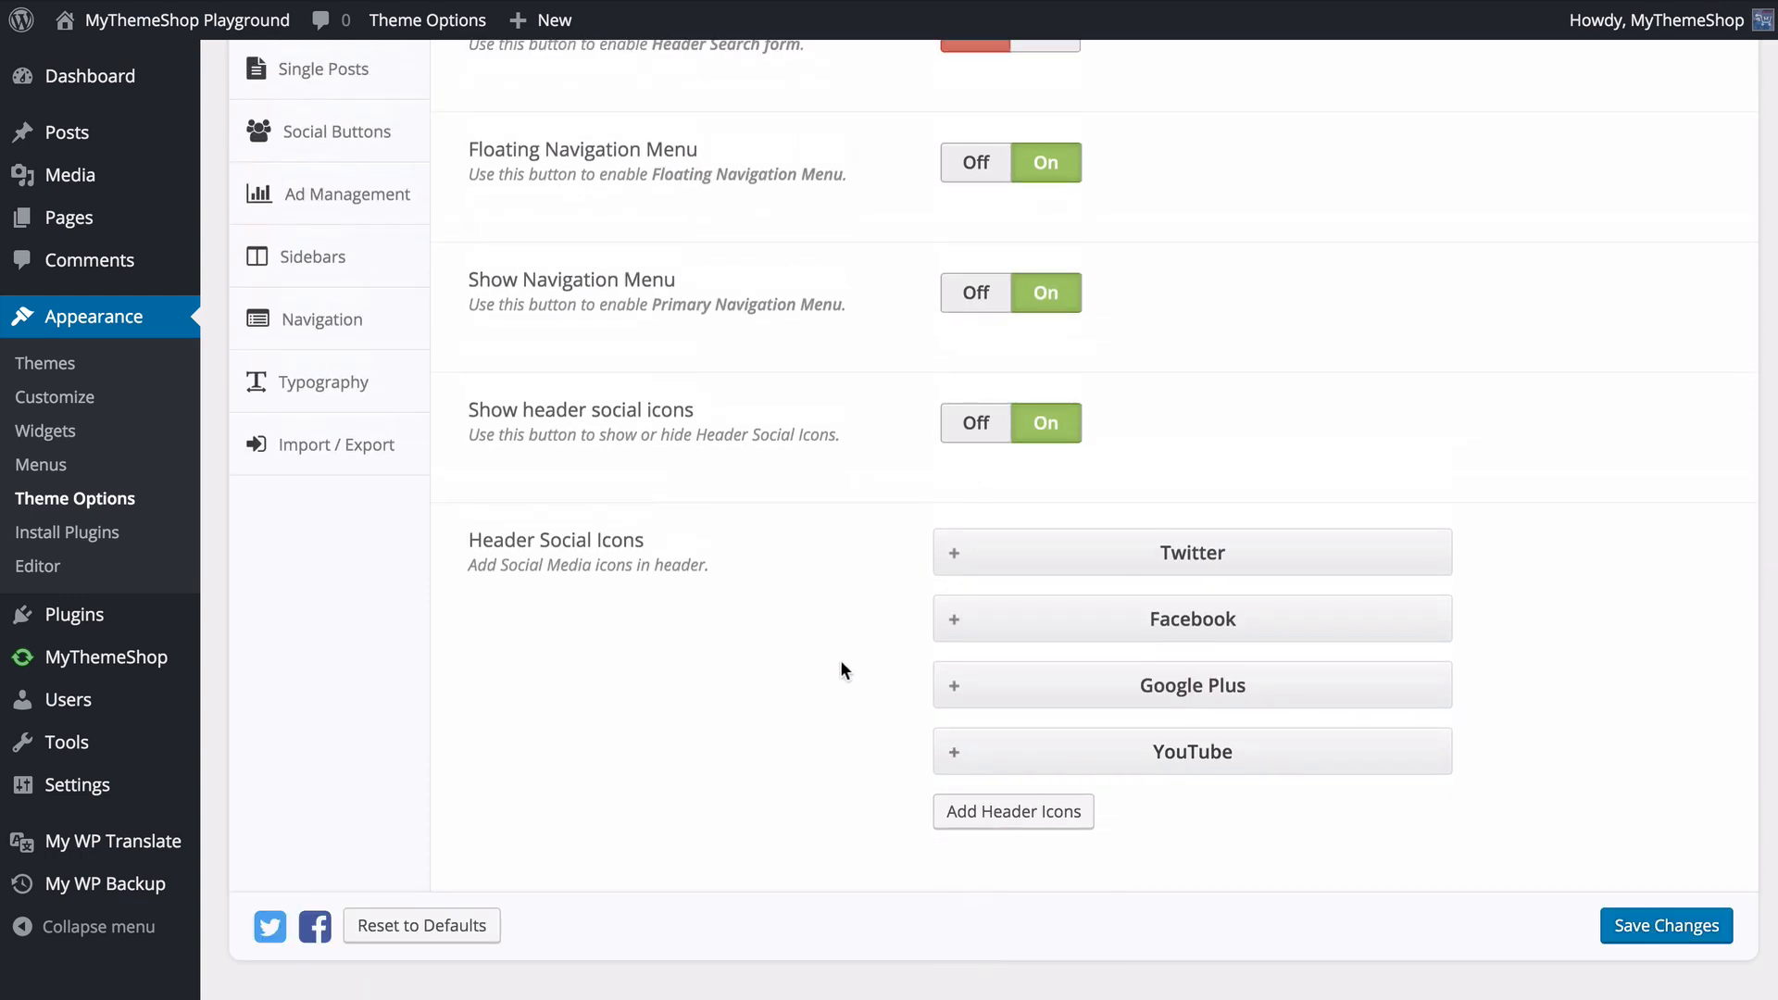
# - Save the theme options and reload the site's front page to check the header, social icon order and floating navigation menu
pyautogui.click(1685, 931)
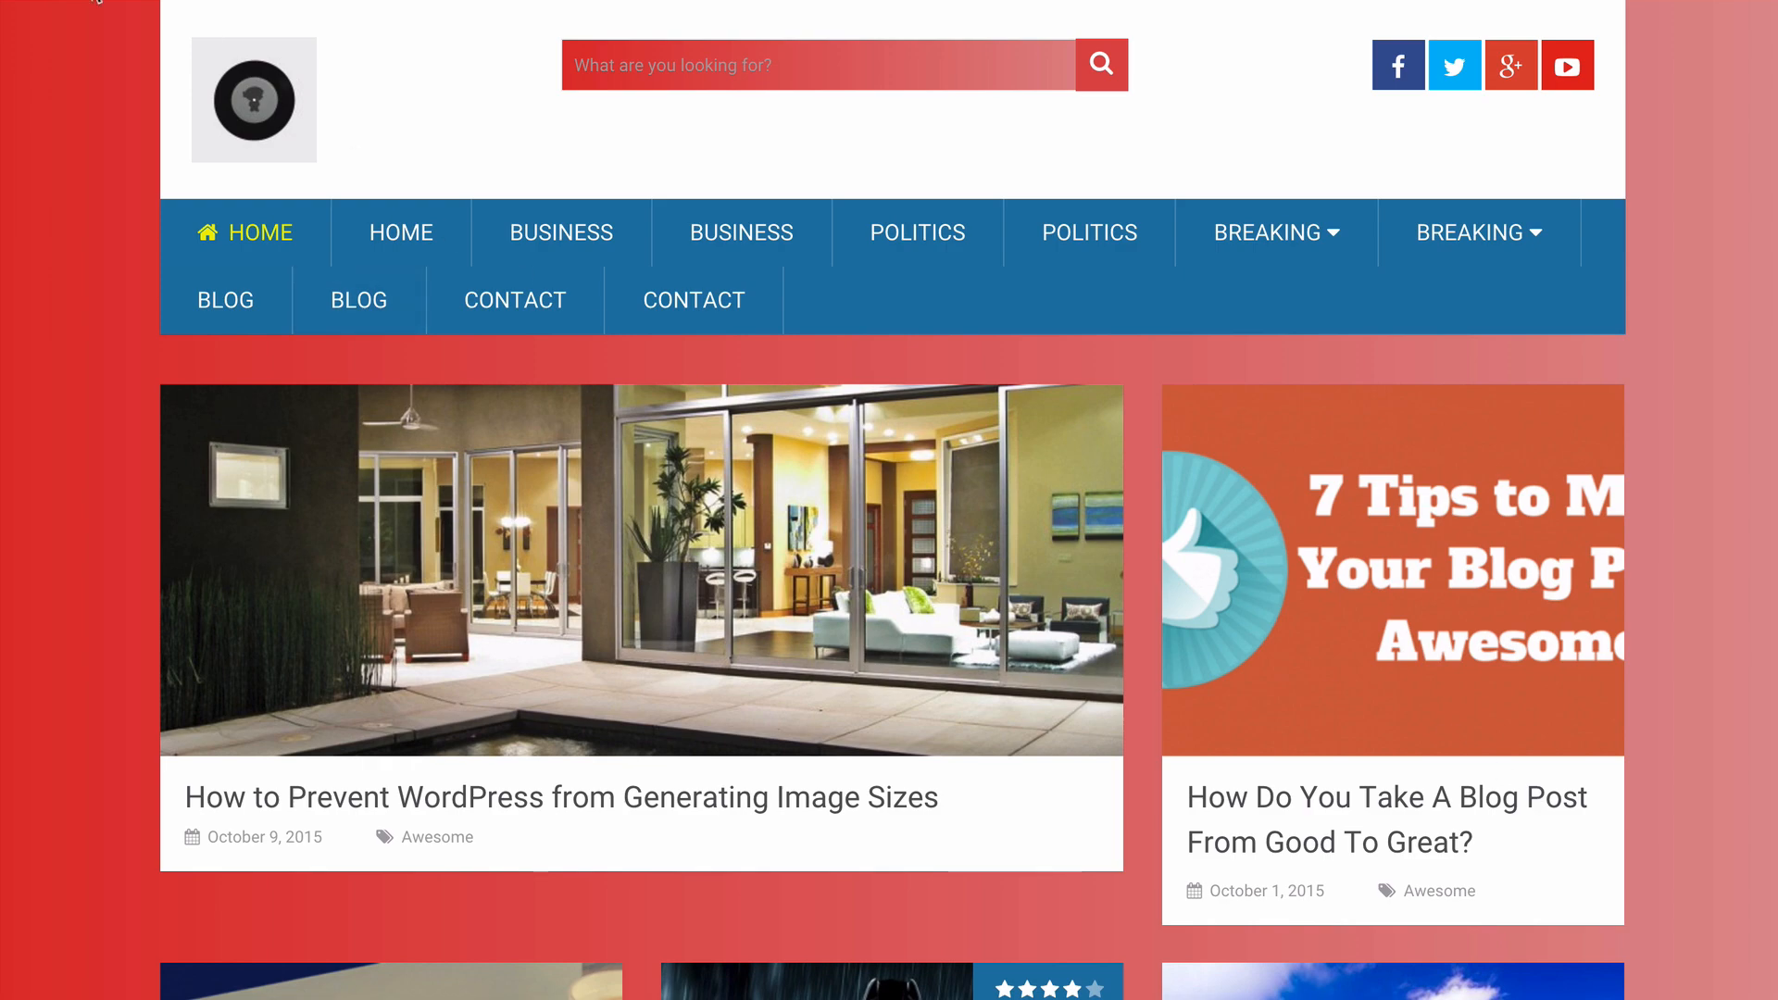
pyautogui.click(97, 1)
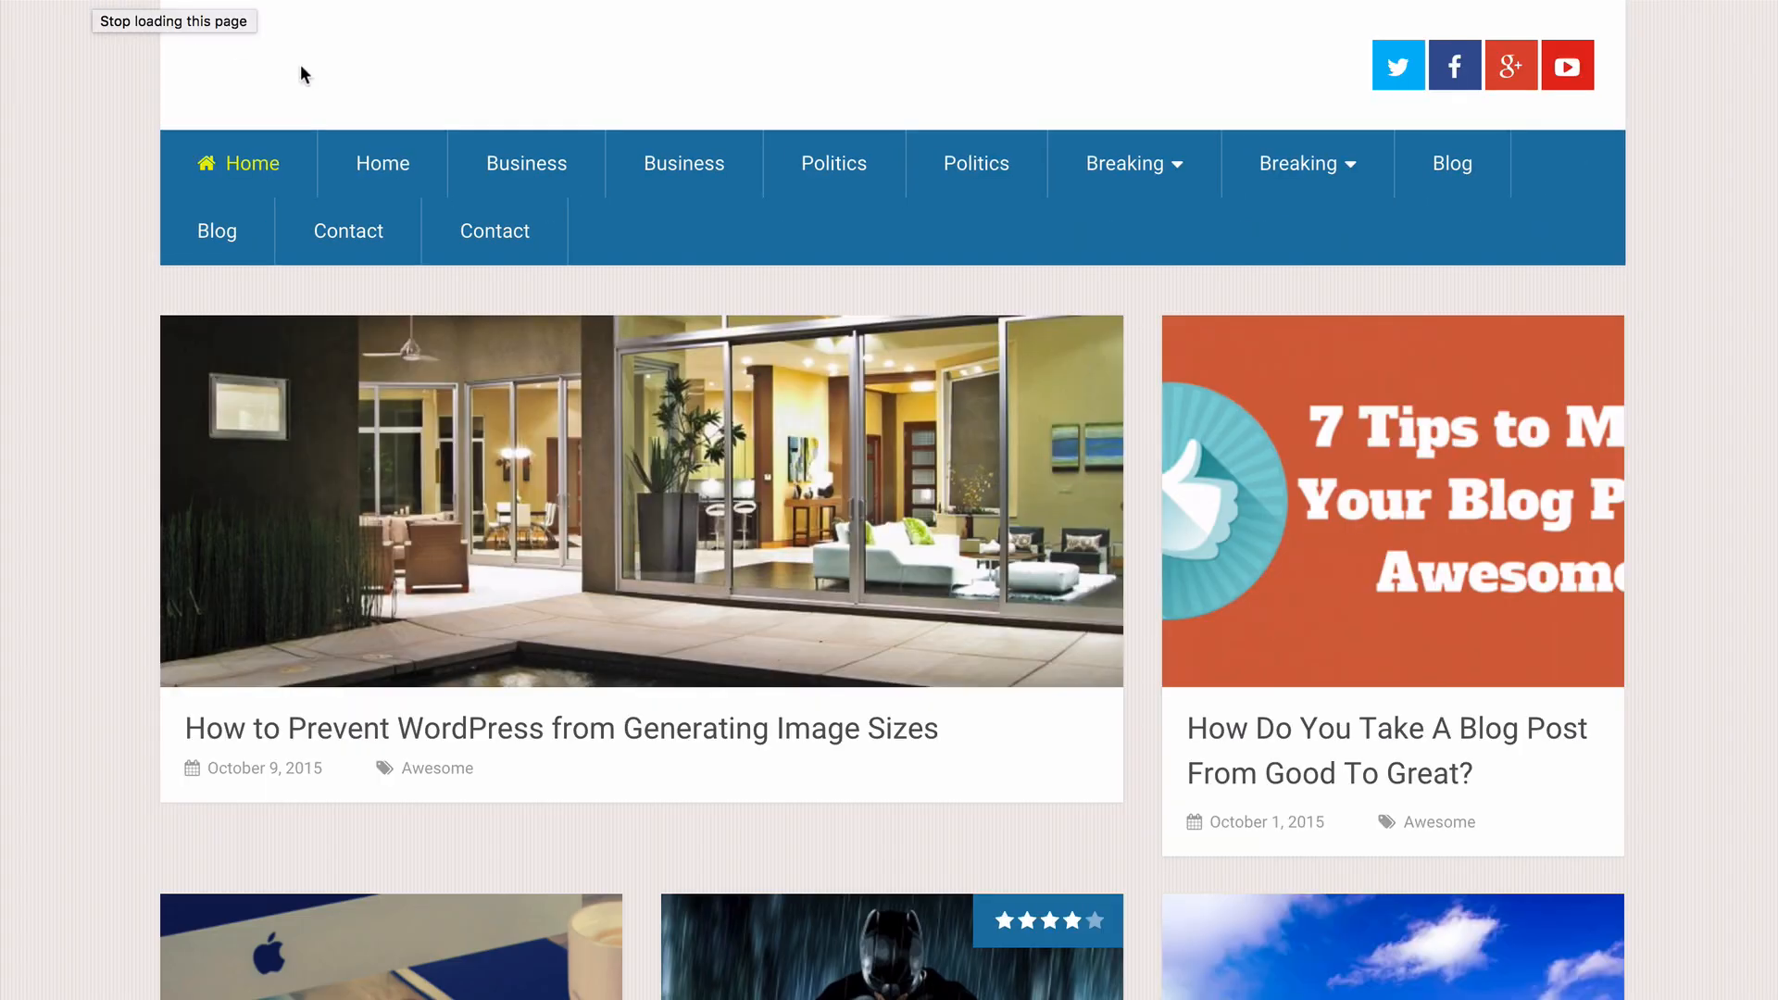
pyautogui.scroll(-12, 964, 361)
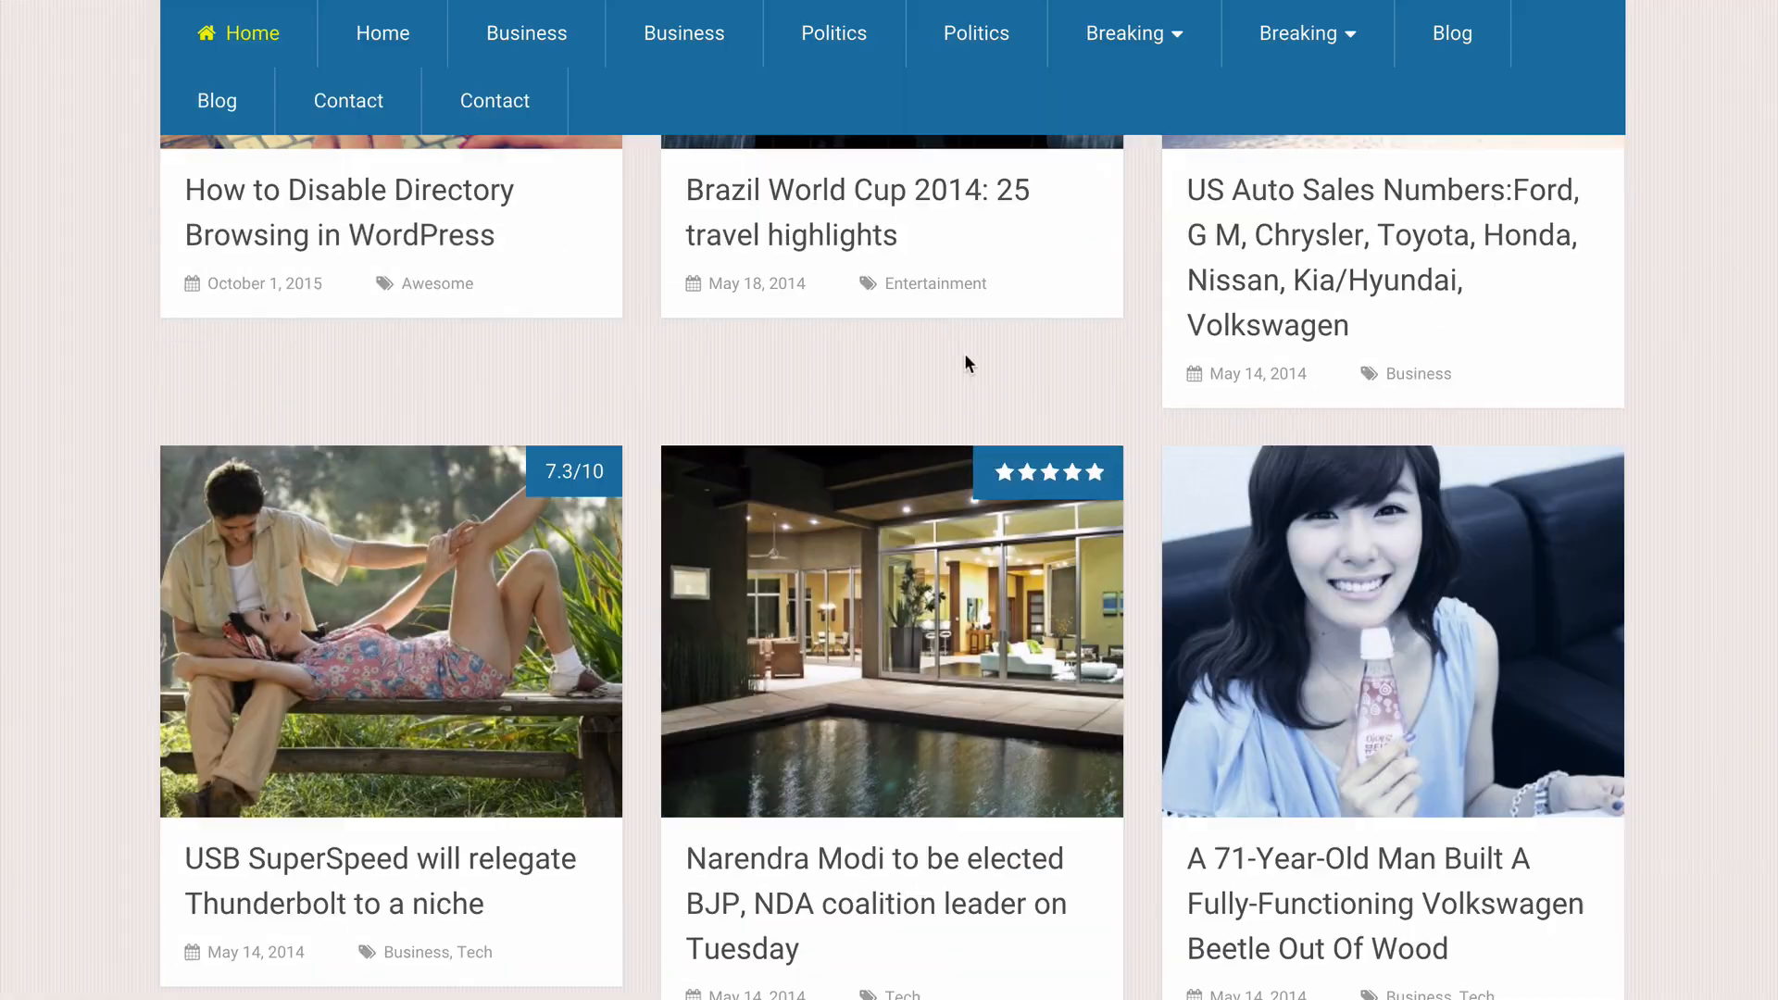
pyautogui.scroll(12, 292, 288)
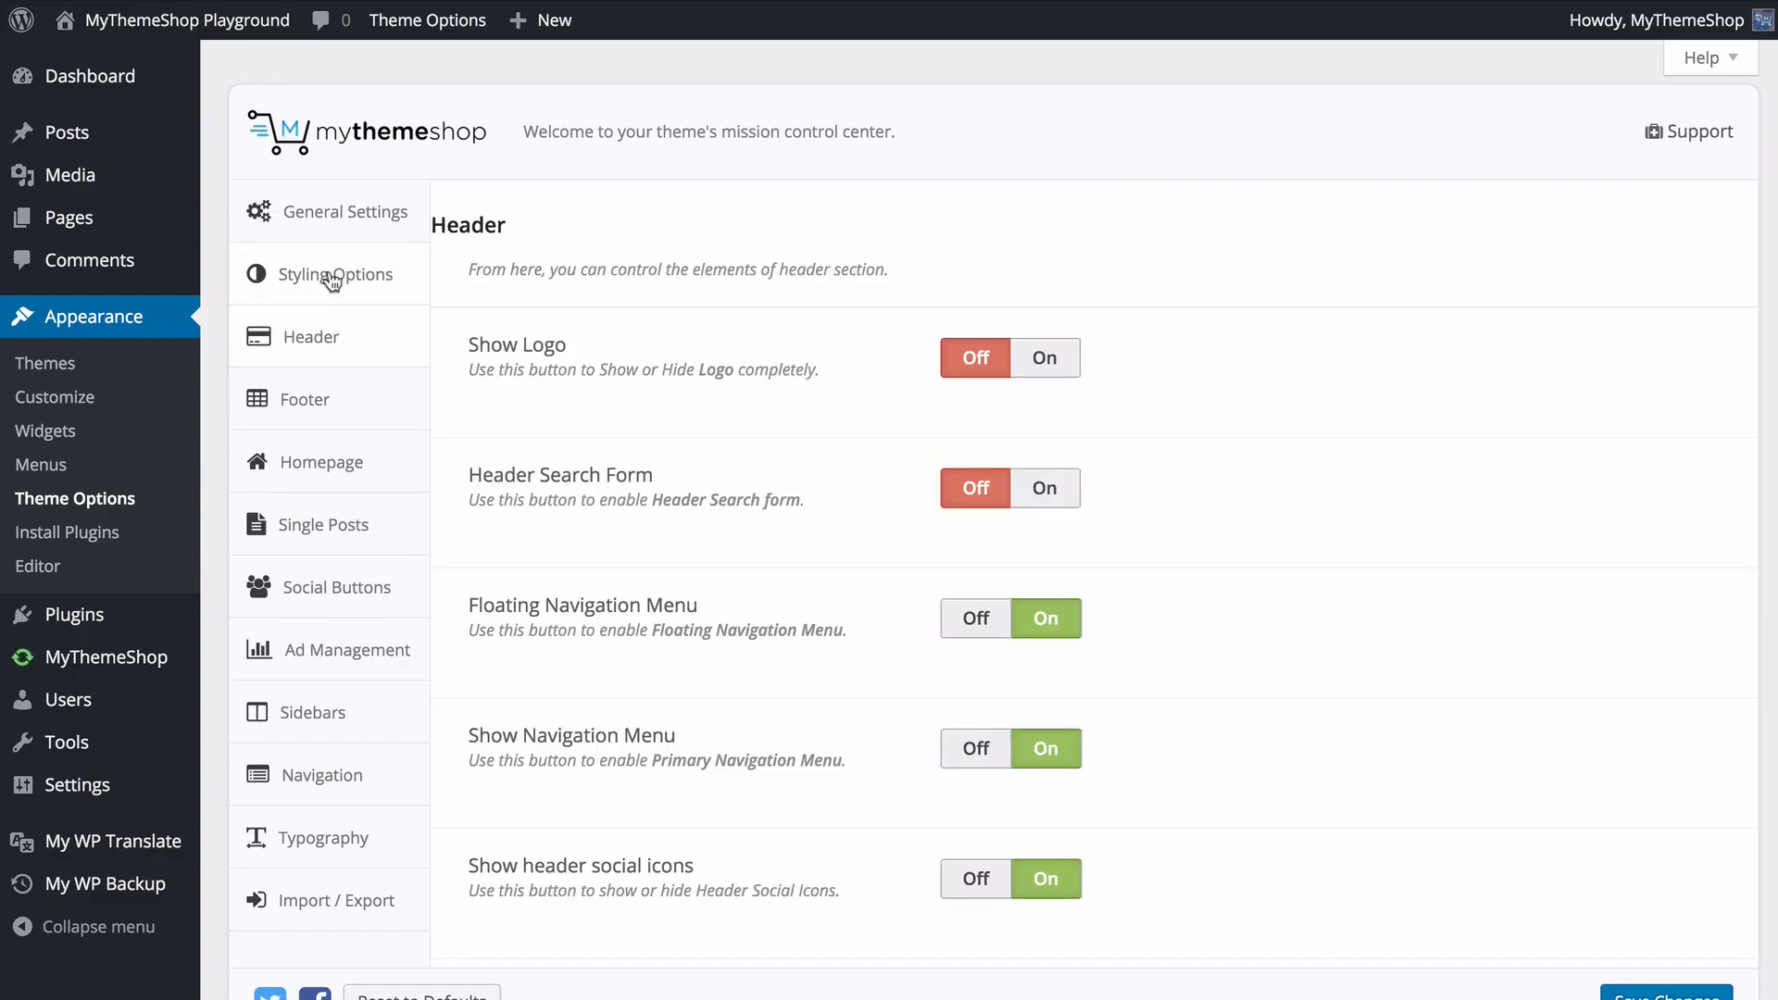
# - Turn Show Logo back on in the Header options and save the theme options
pyautogui.click(1026, 359)
pyautogui.click(1614, 992)
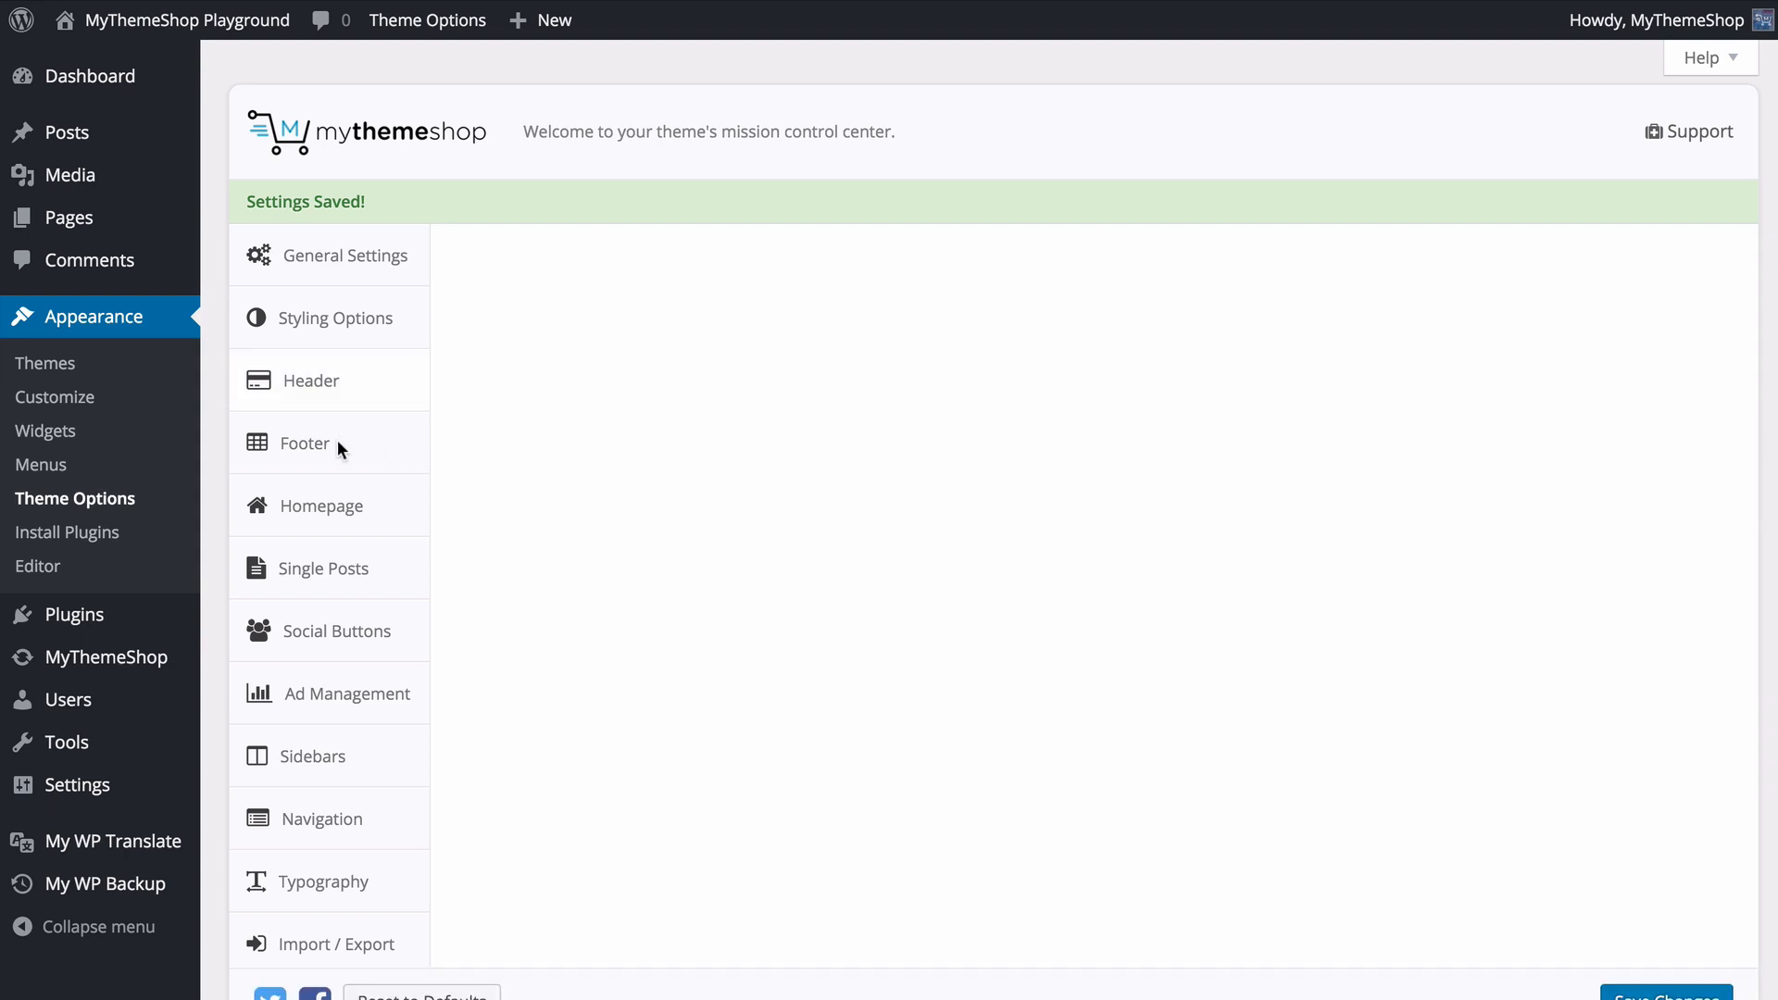
# - In the Footer options, turn on Footer Widgets, try the 4 Widgets column setting and return it to 3 Widgets
pyautogui.click(328, 452)
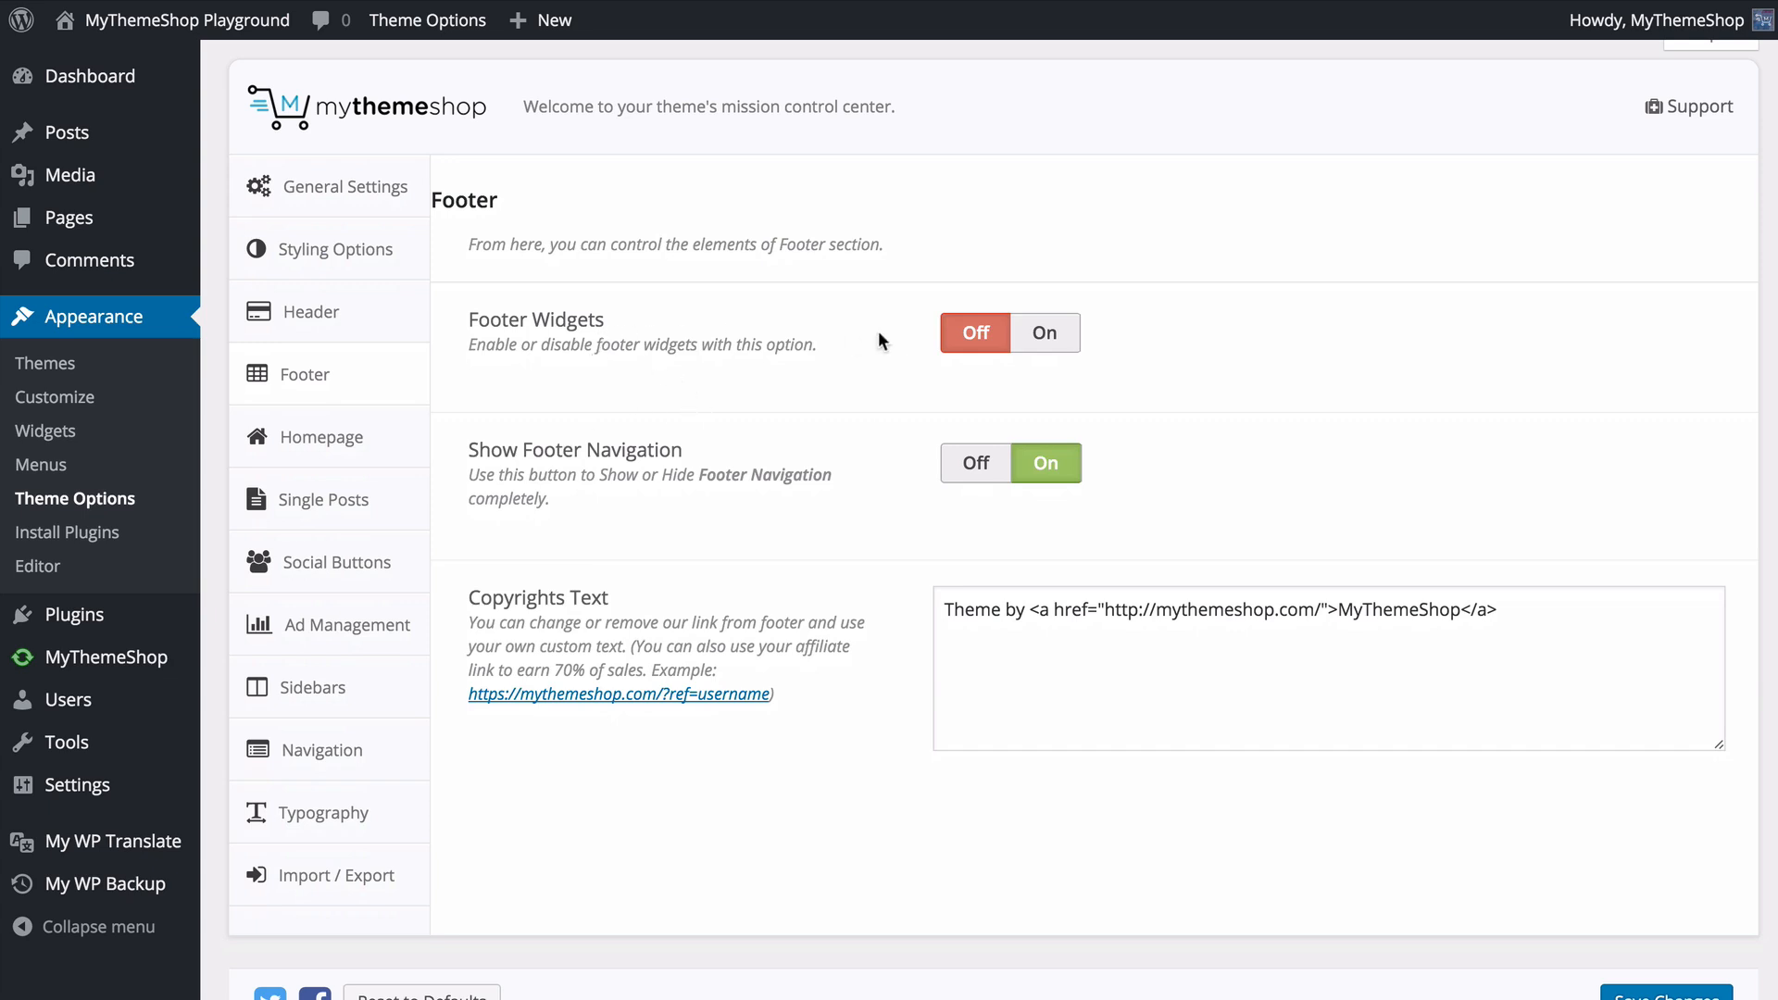
pyautogui.click(1045, 345)
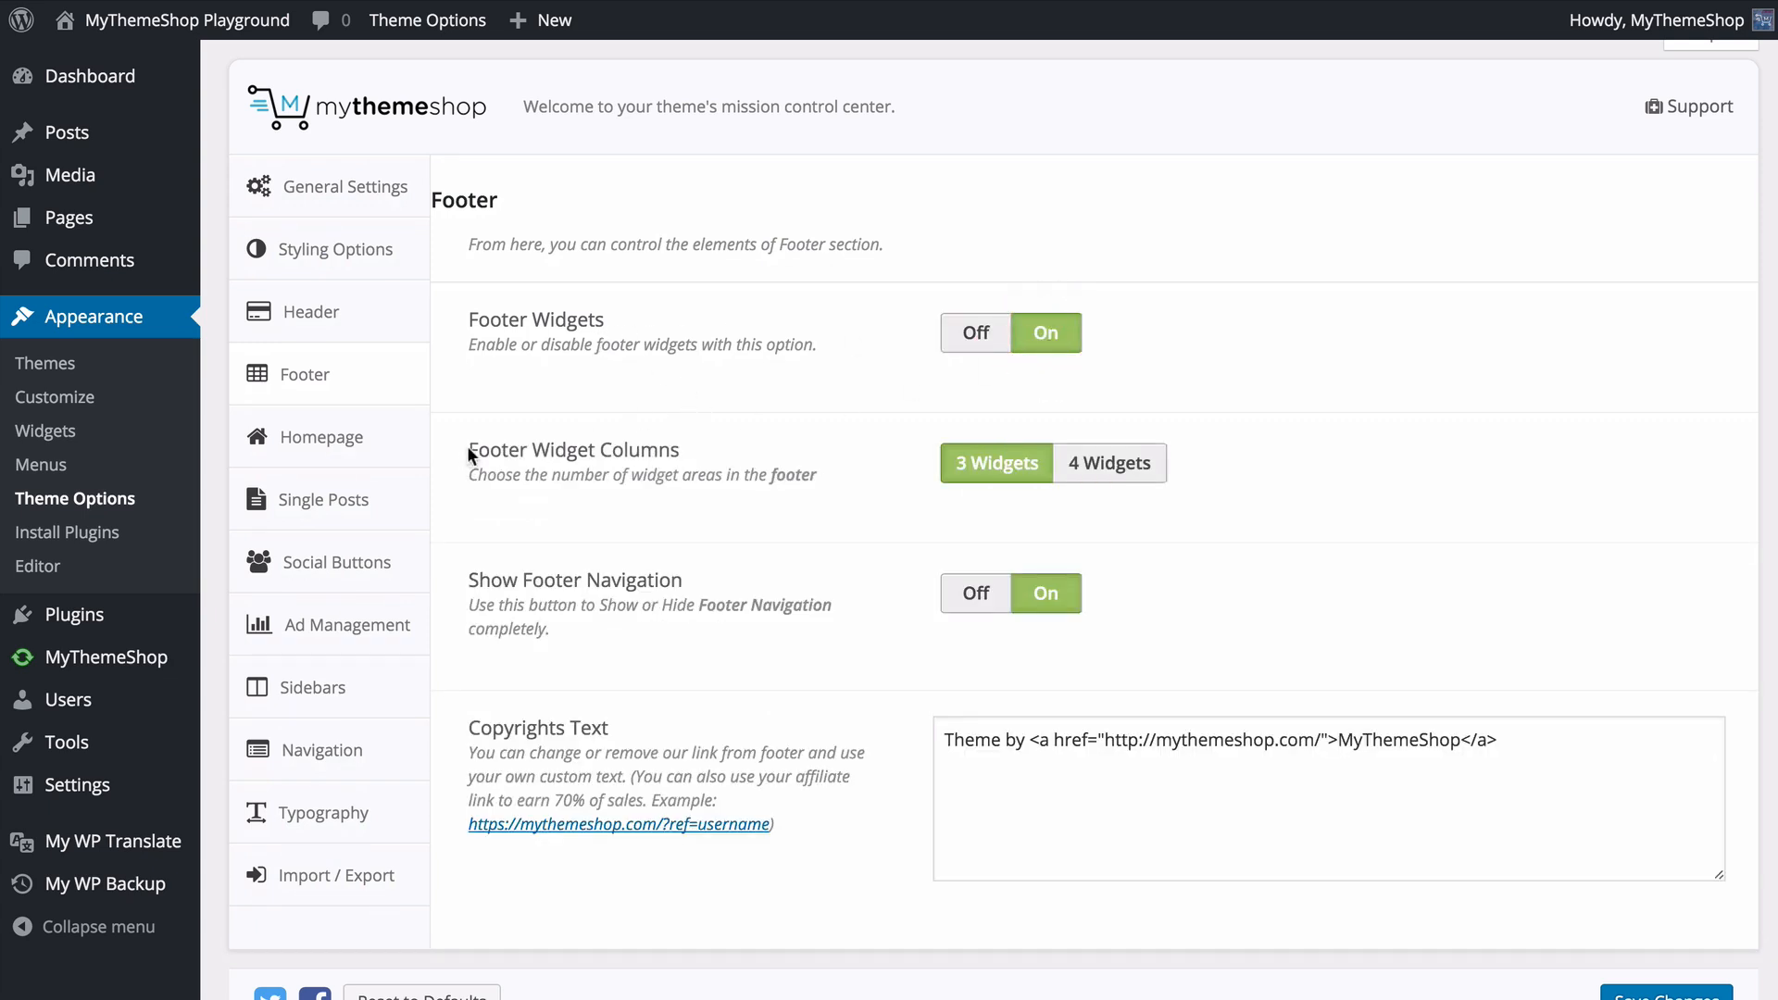
pyautogui.click(1082, 463)
pyautogui.click(1013, 473)
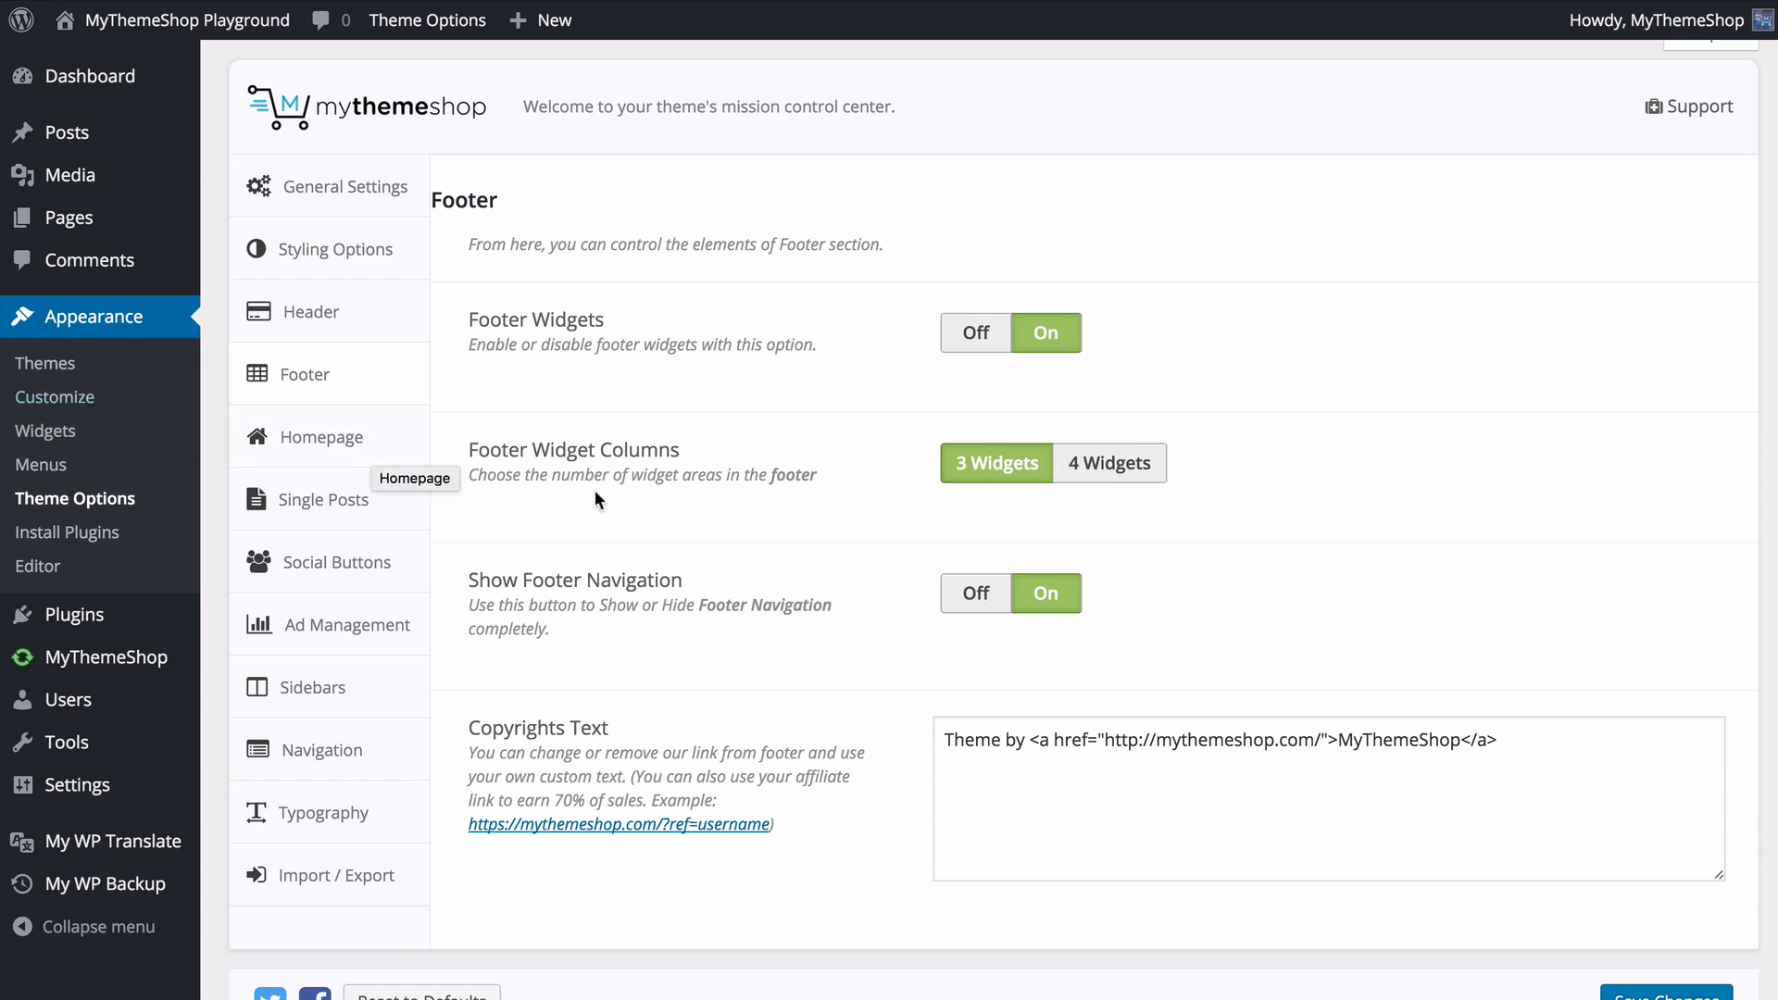
# - Try Show Footer Navigation off, switch it back on, and save the theme options
pyautogui.scroll(-1, 704, 509)
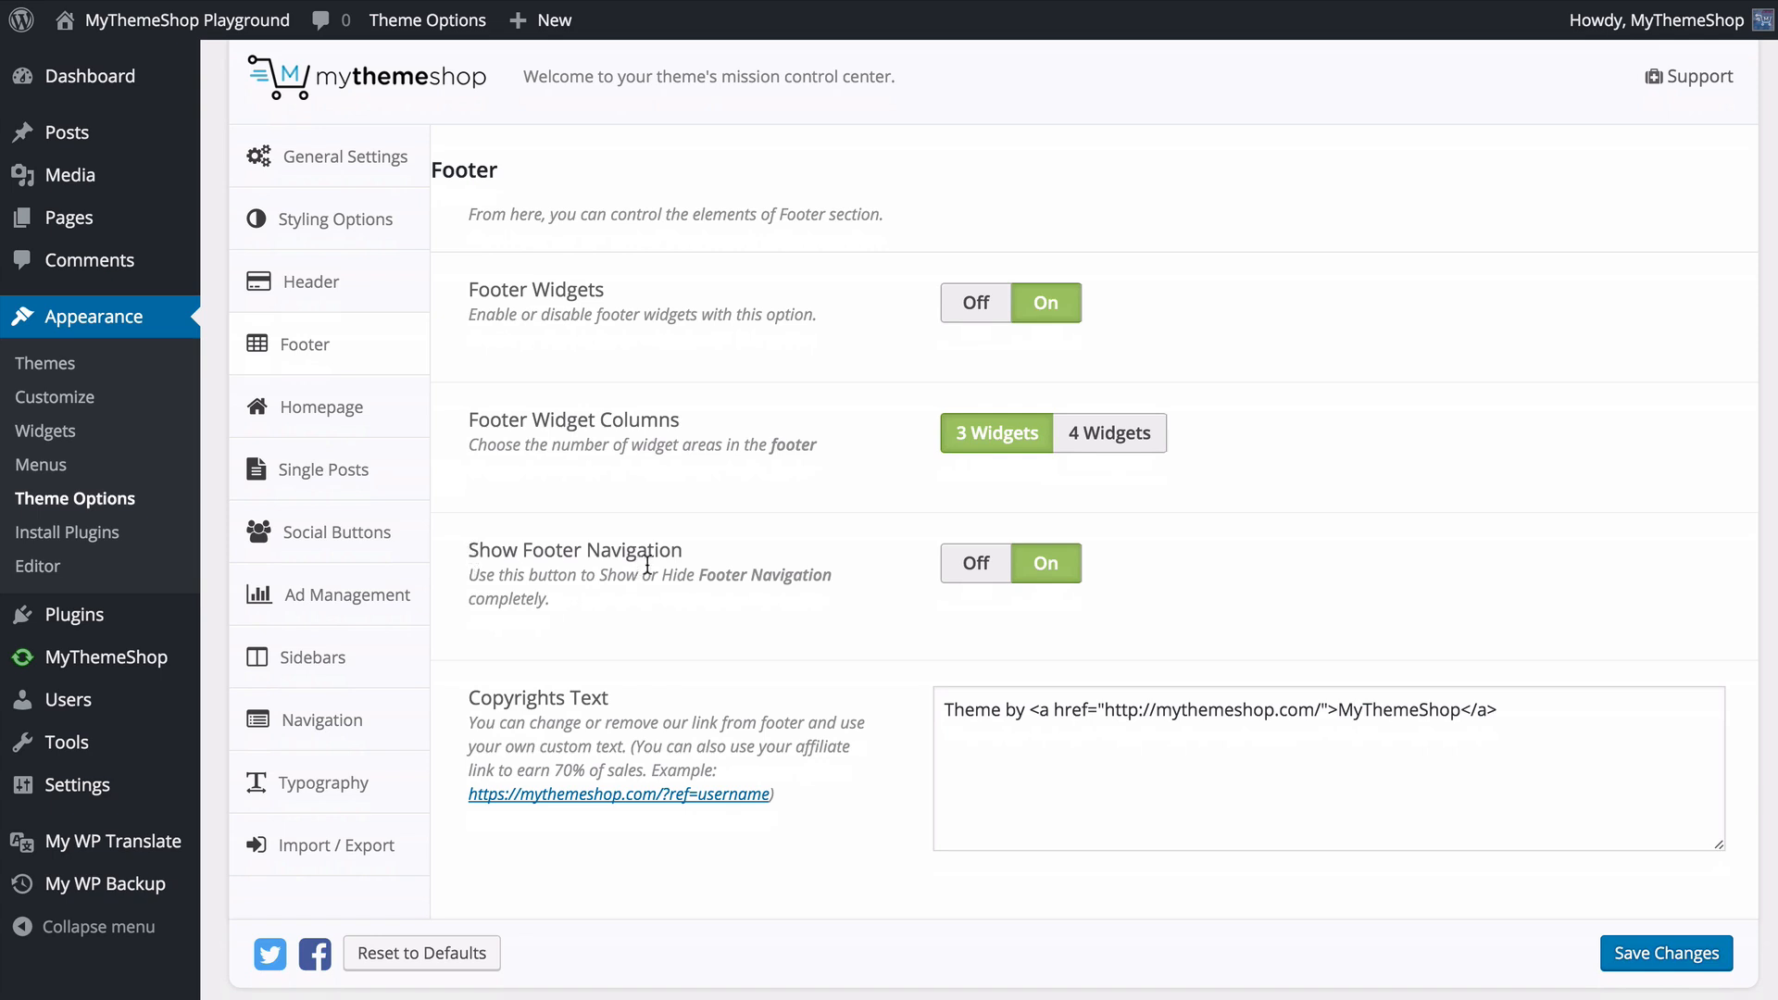
pyautogui.click(974, 565)
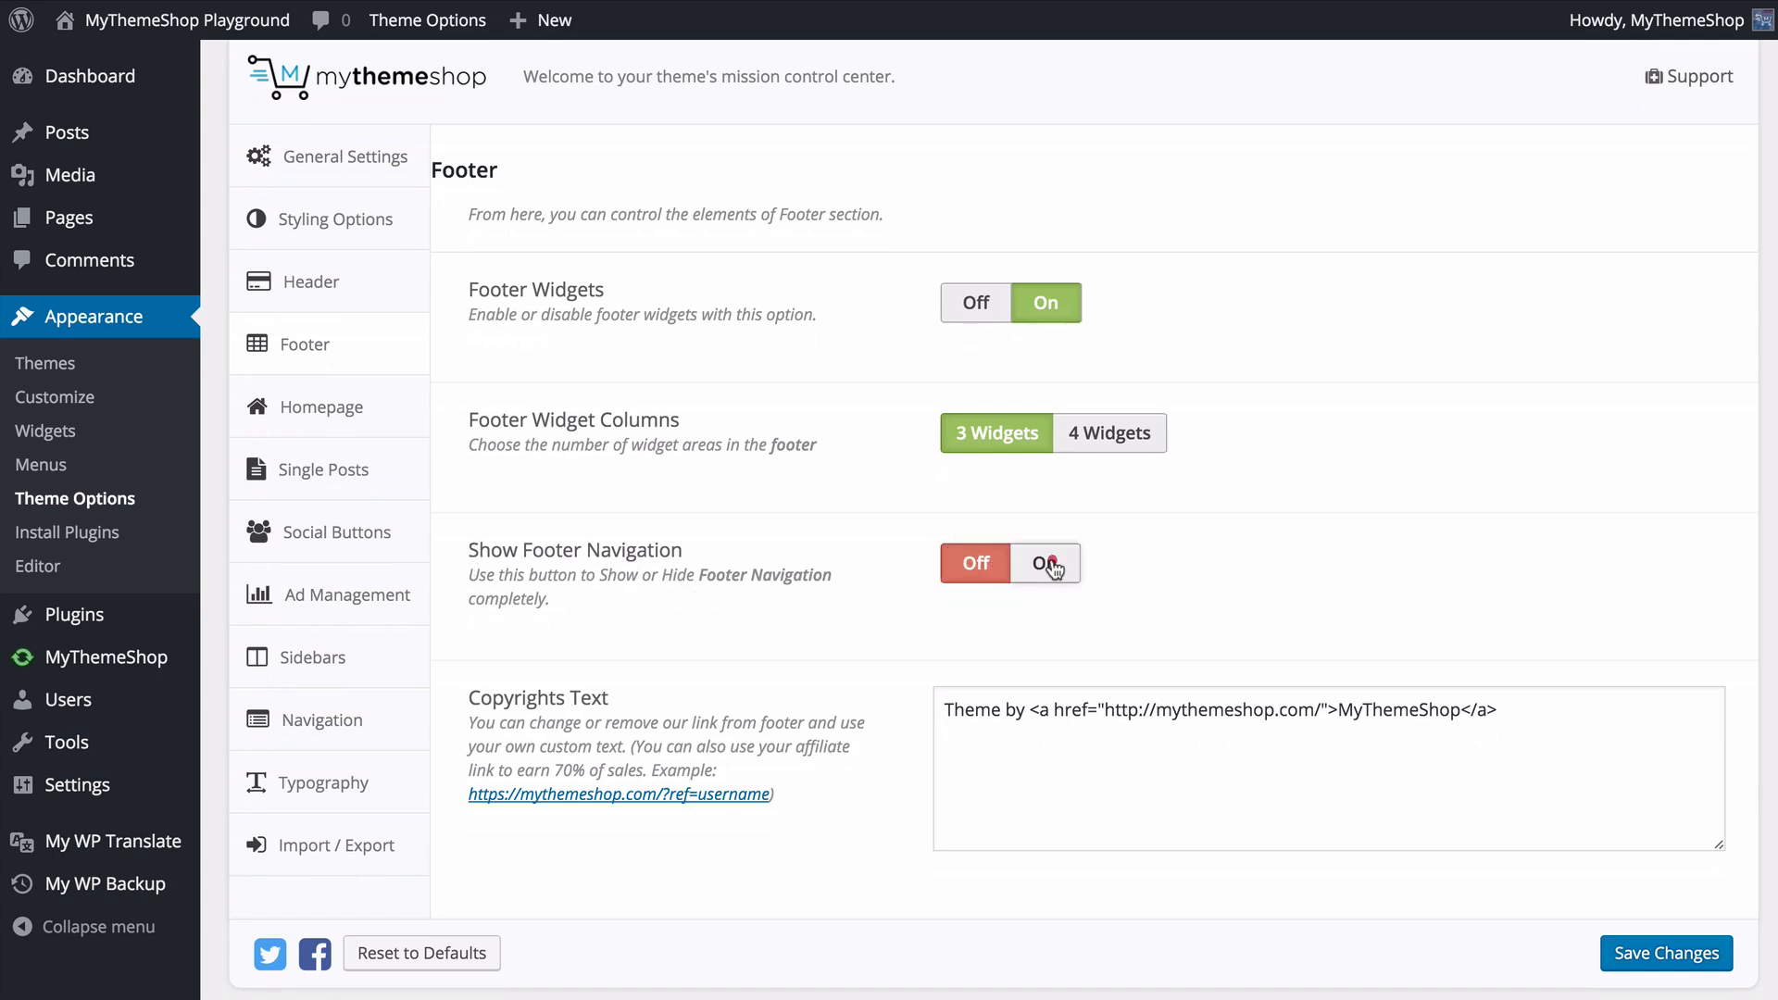
pyautogui.click(1048, 568)
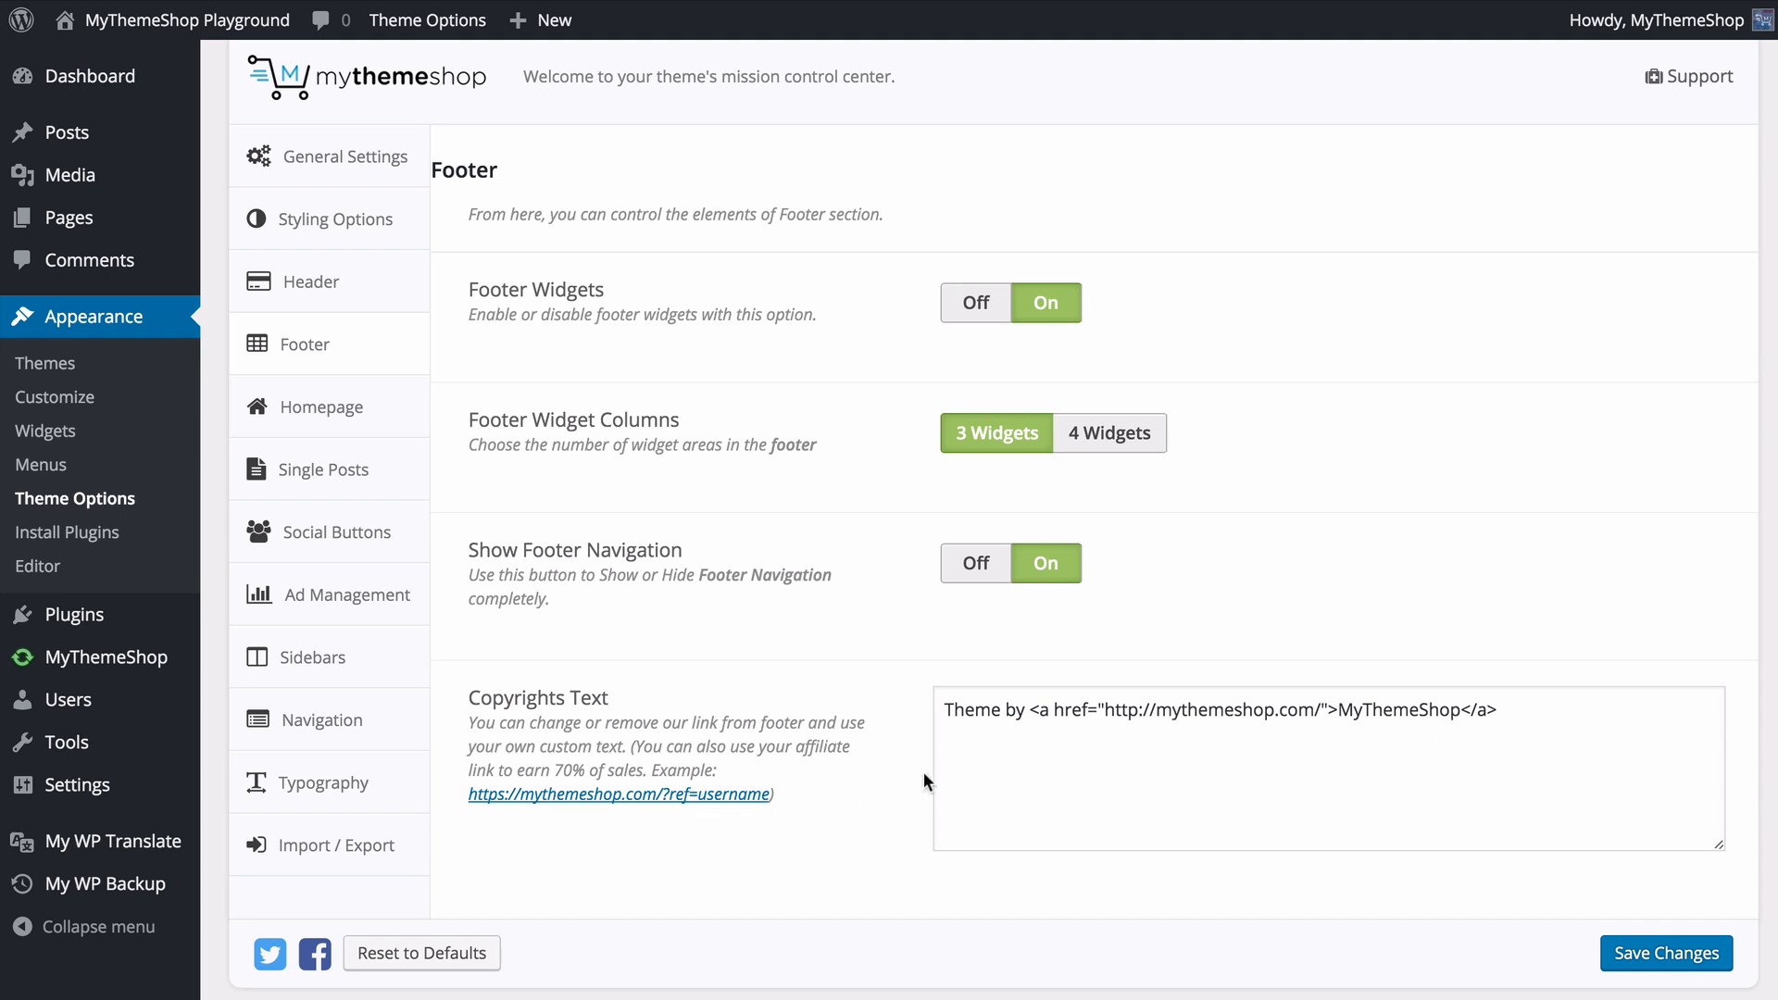
pyautogui.click(1635, 954)
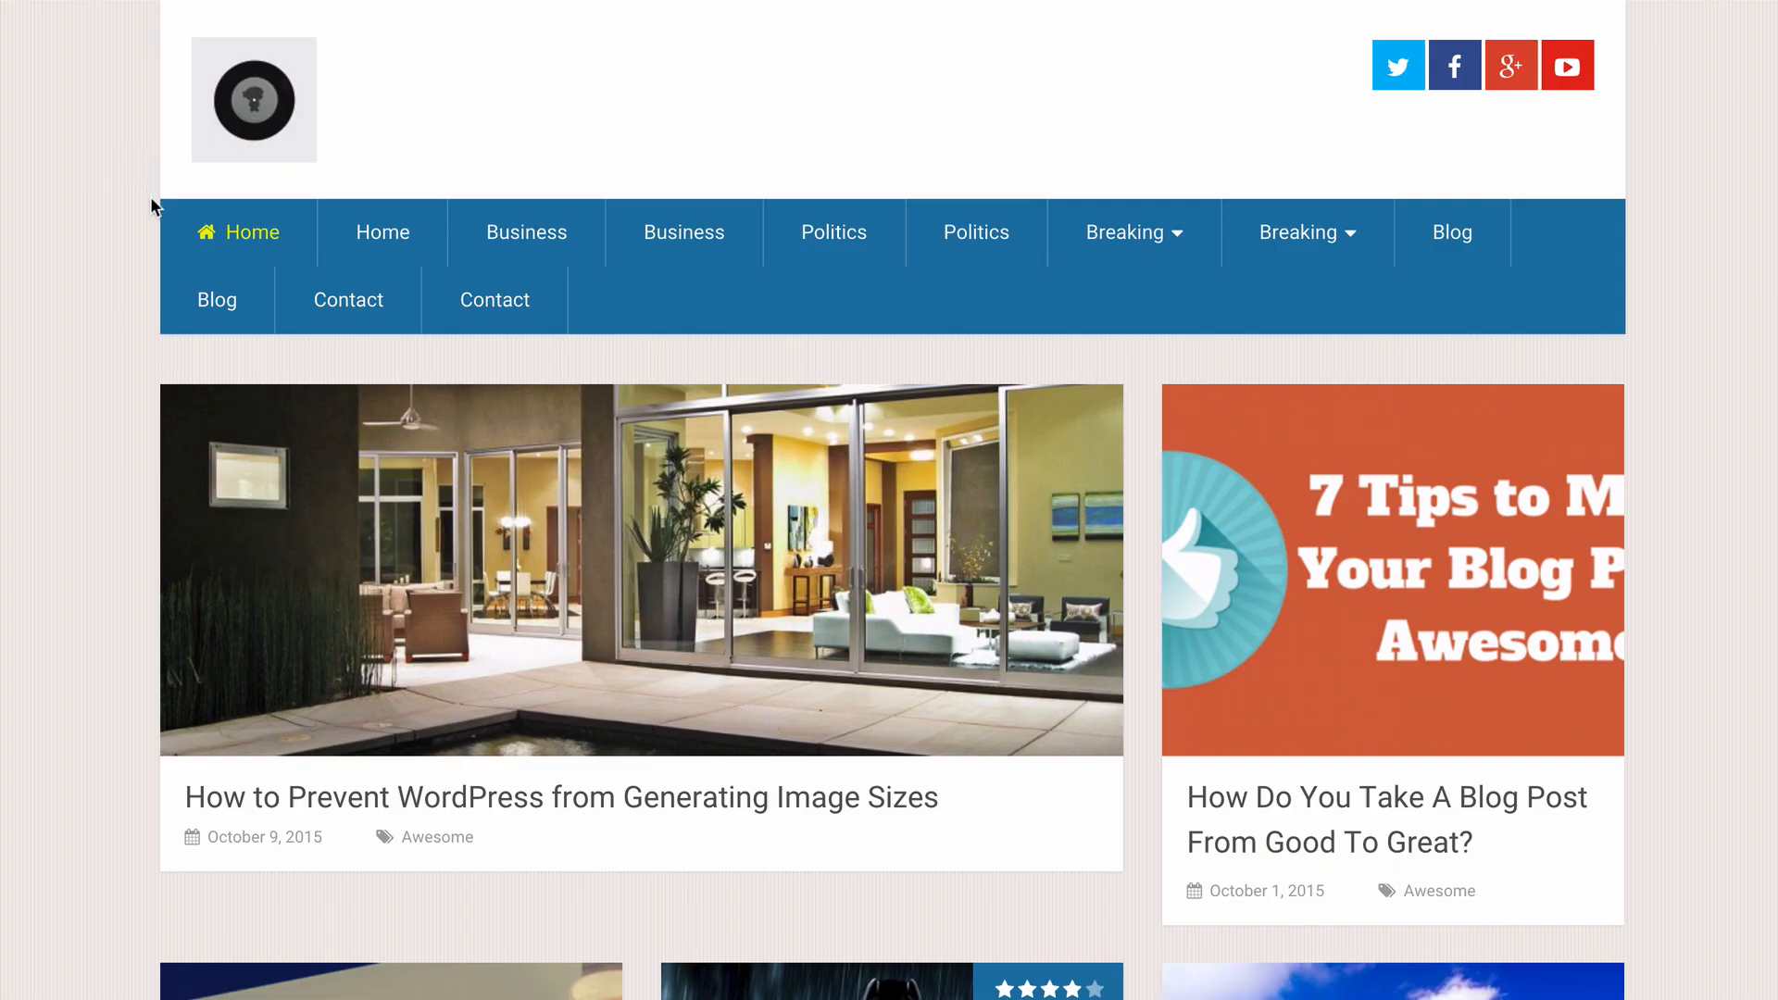
# - Examine the footer widgets, copyright text and footer navigation on the site's front page
pyautogui.scroll(-15, 152, 200)
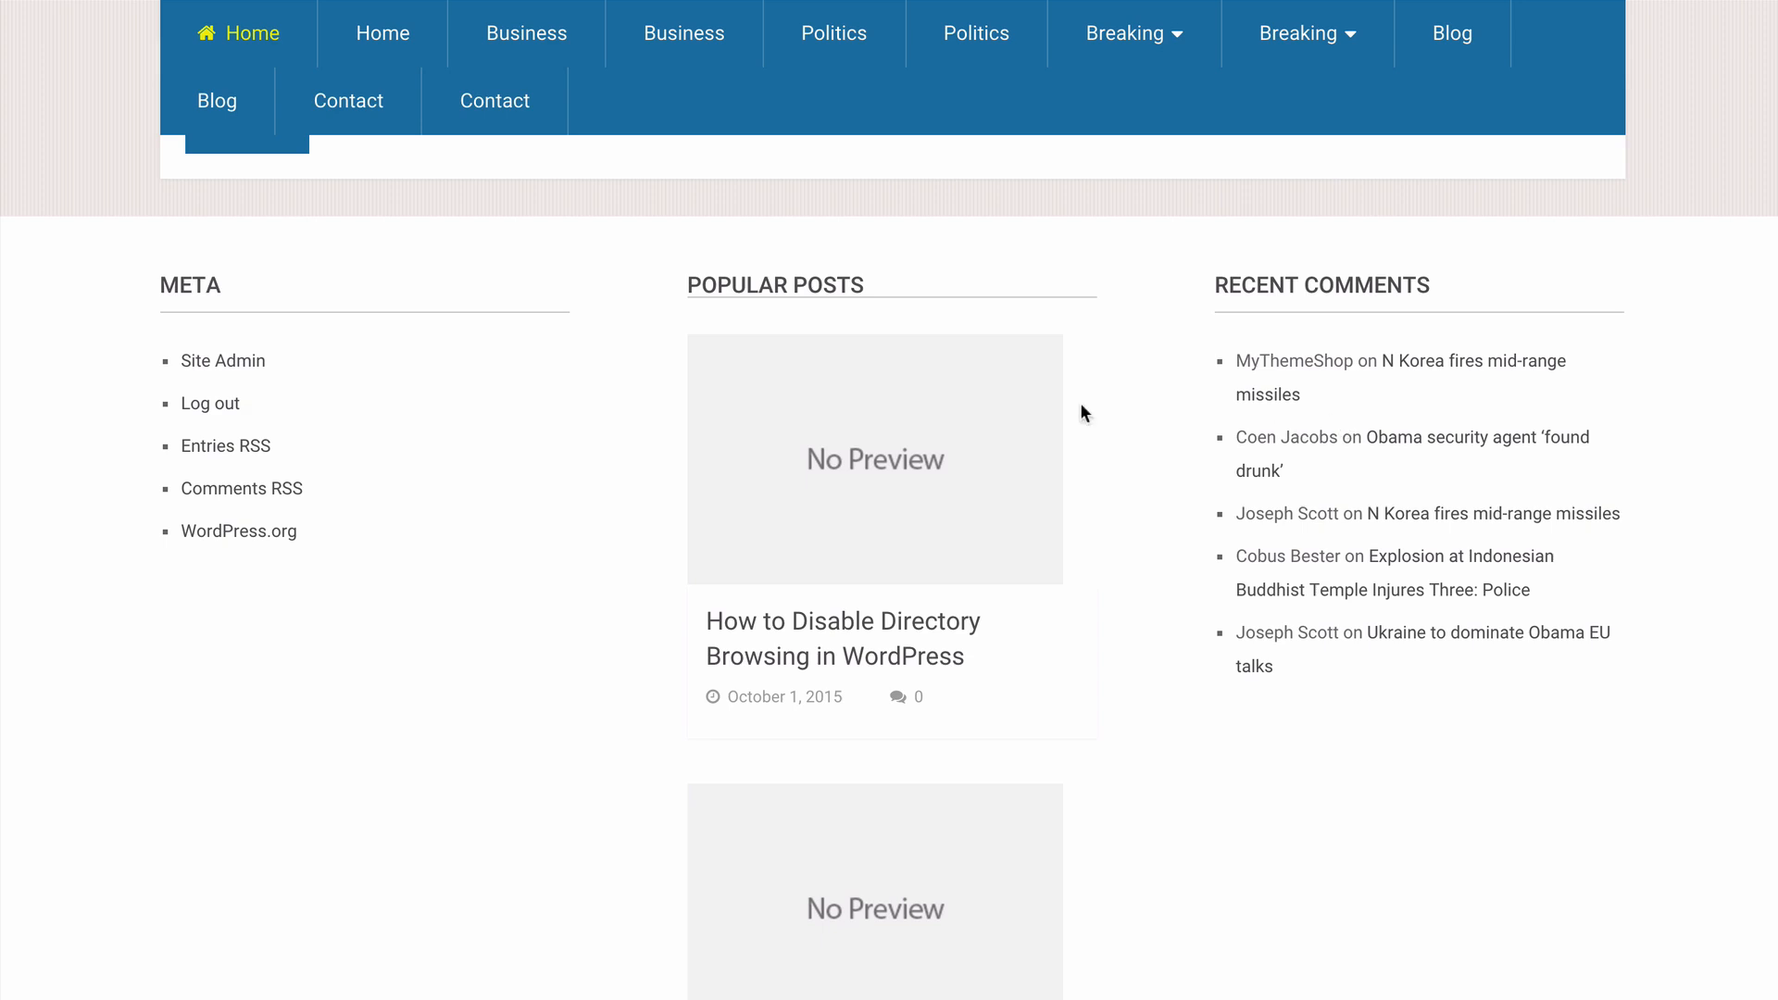
pyautogui.scroll(-4, 595, 484)
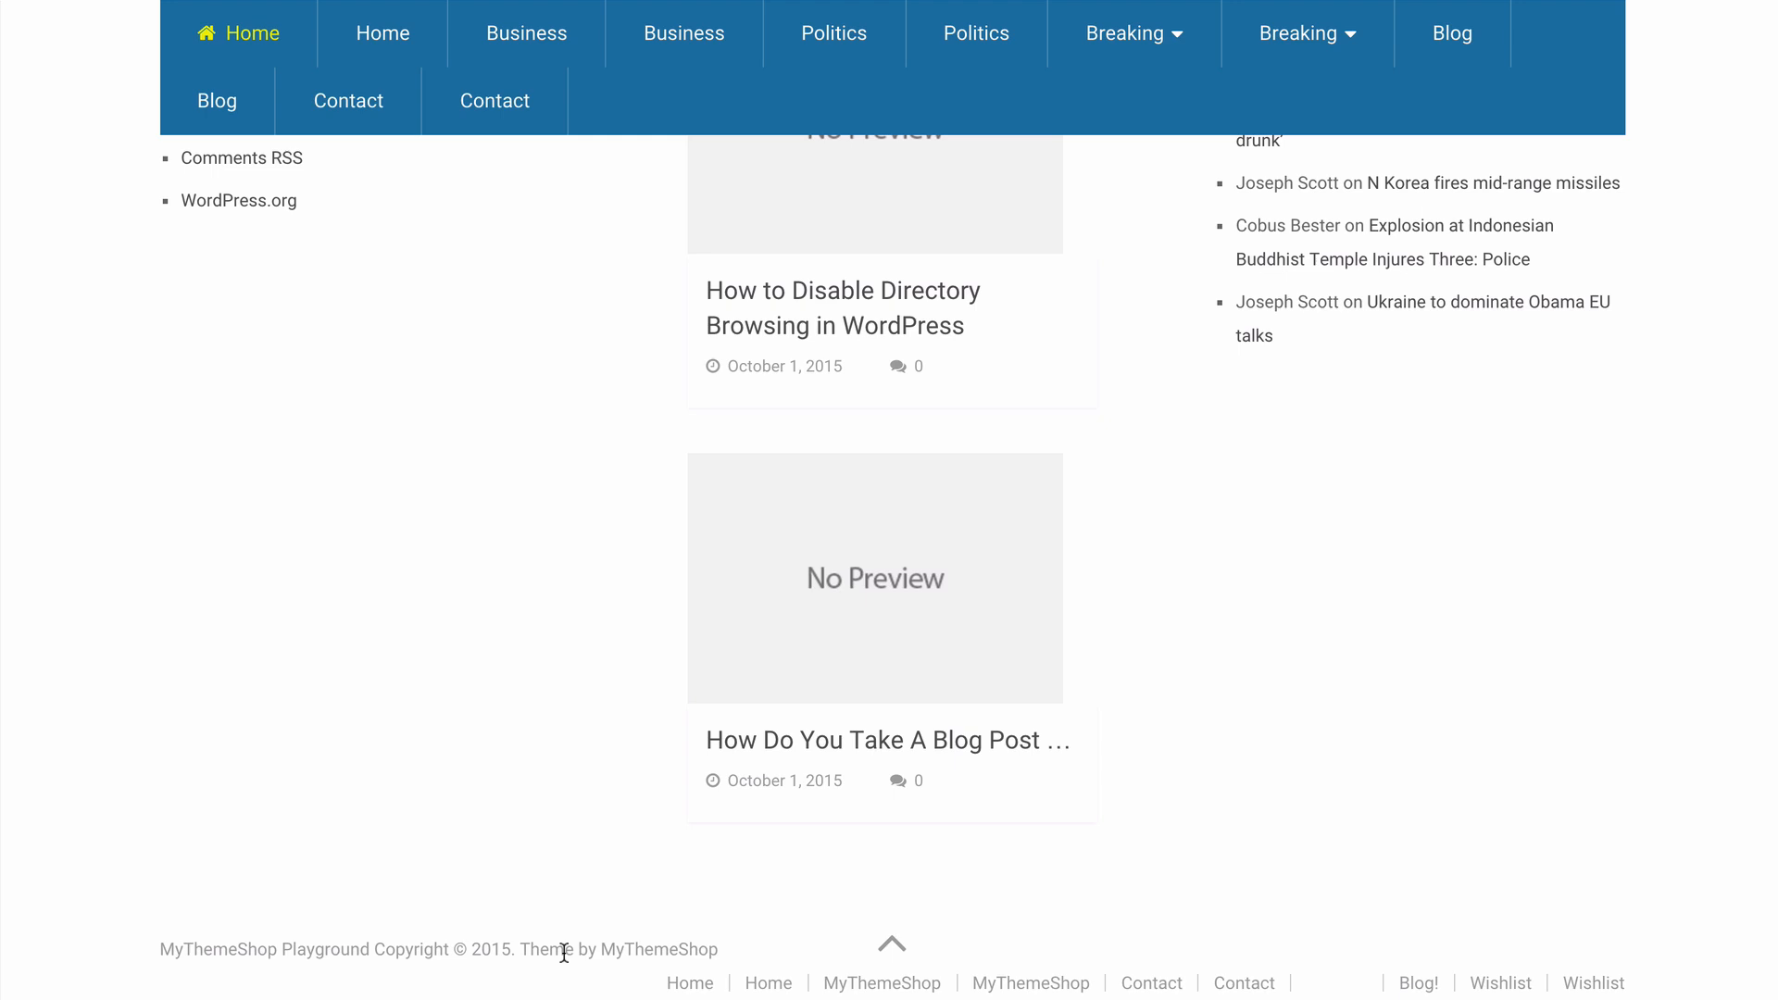
pyautogui.scroll(5, 534, 776)
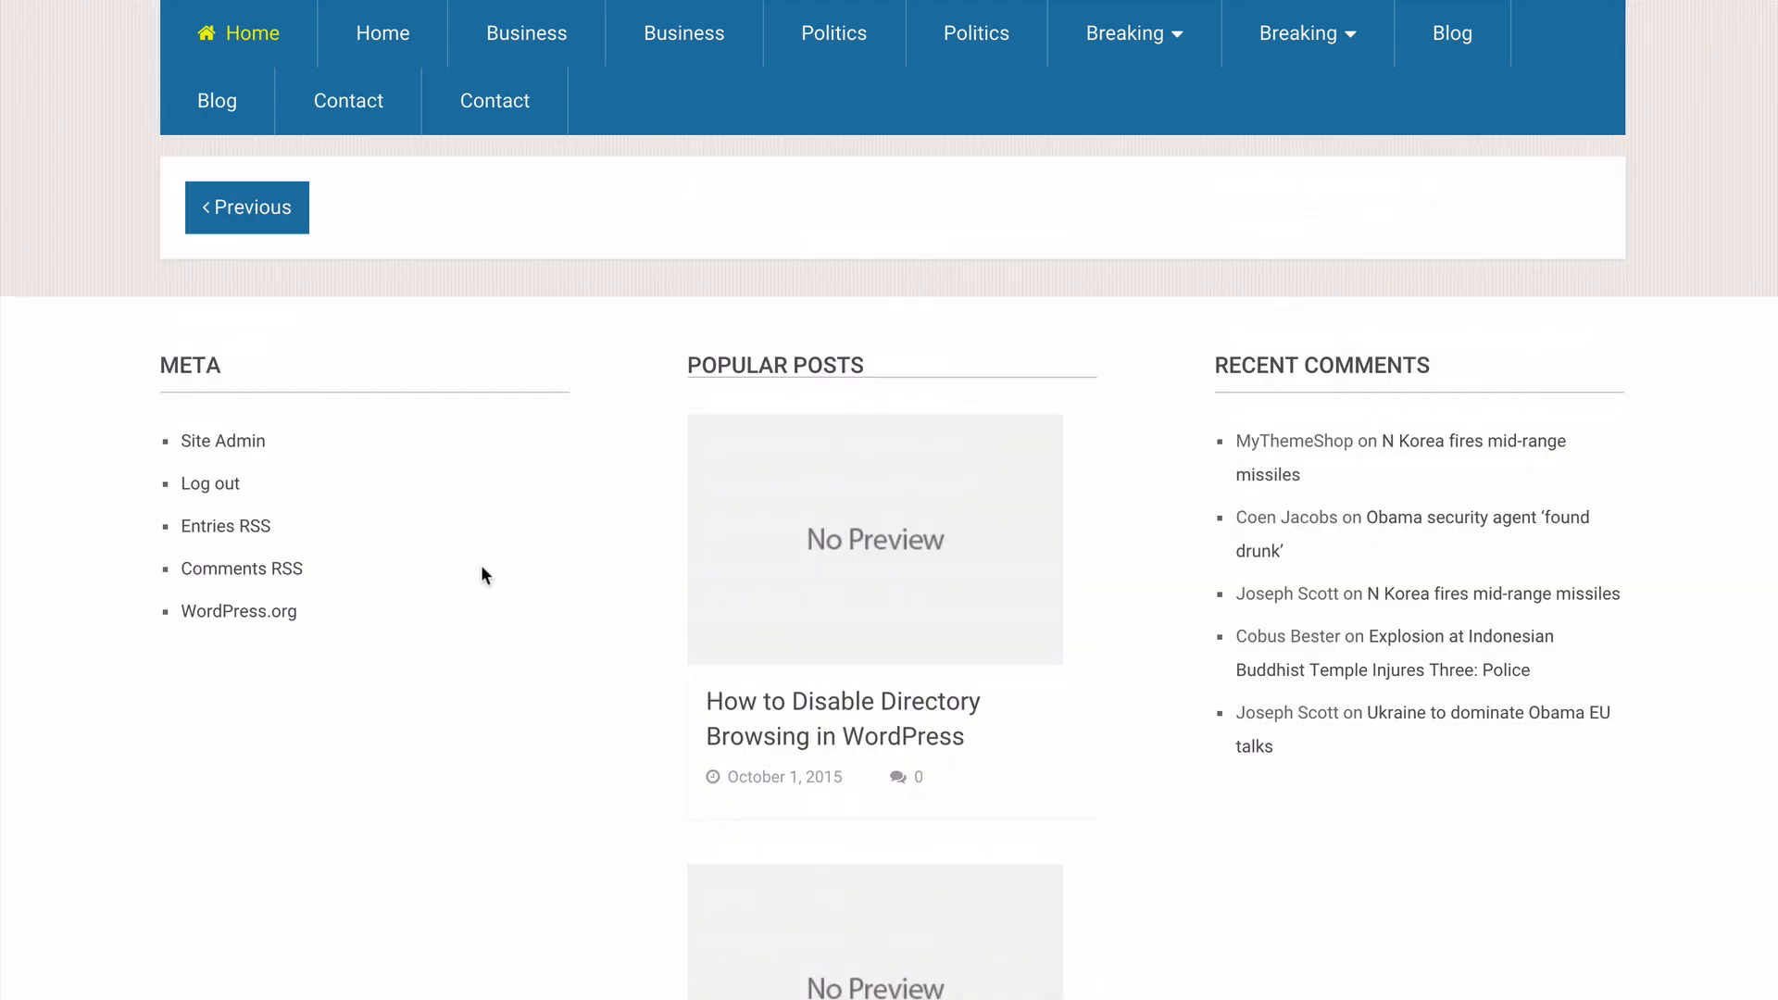
pyautogui.scroll(-5, 795, 490)
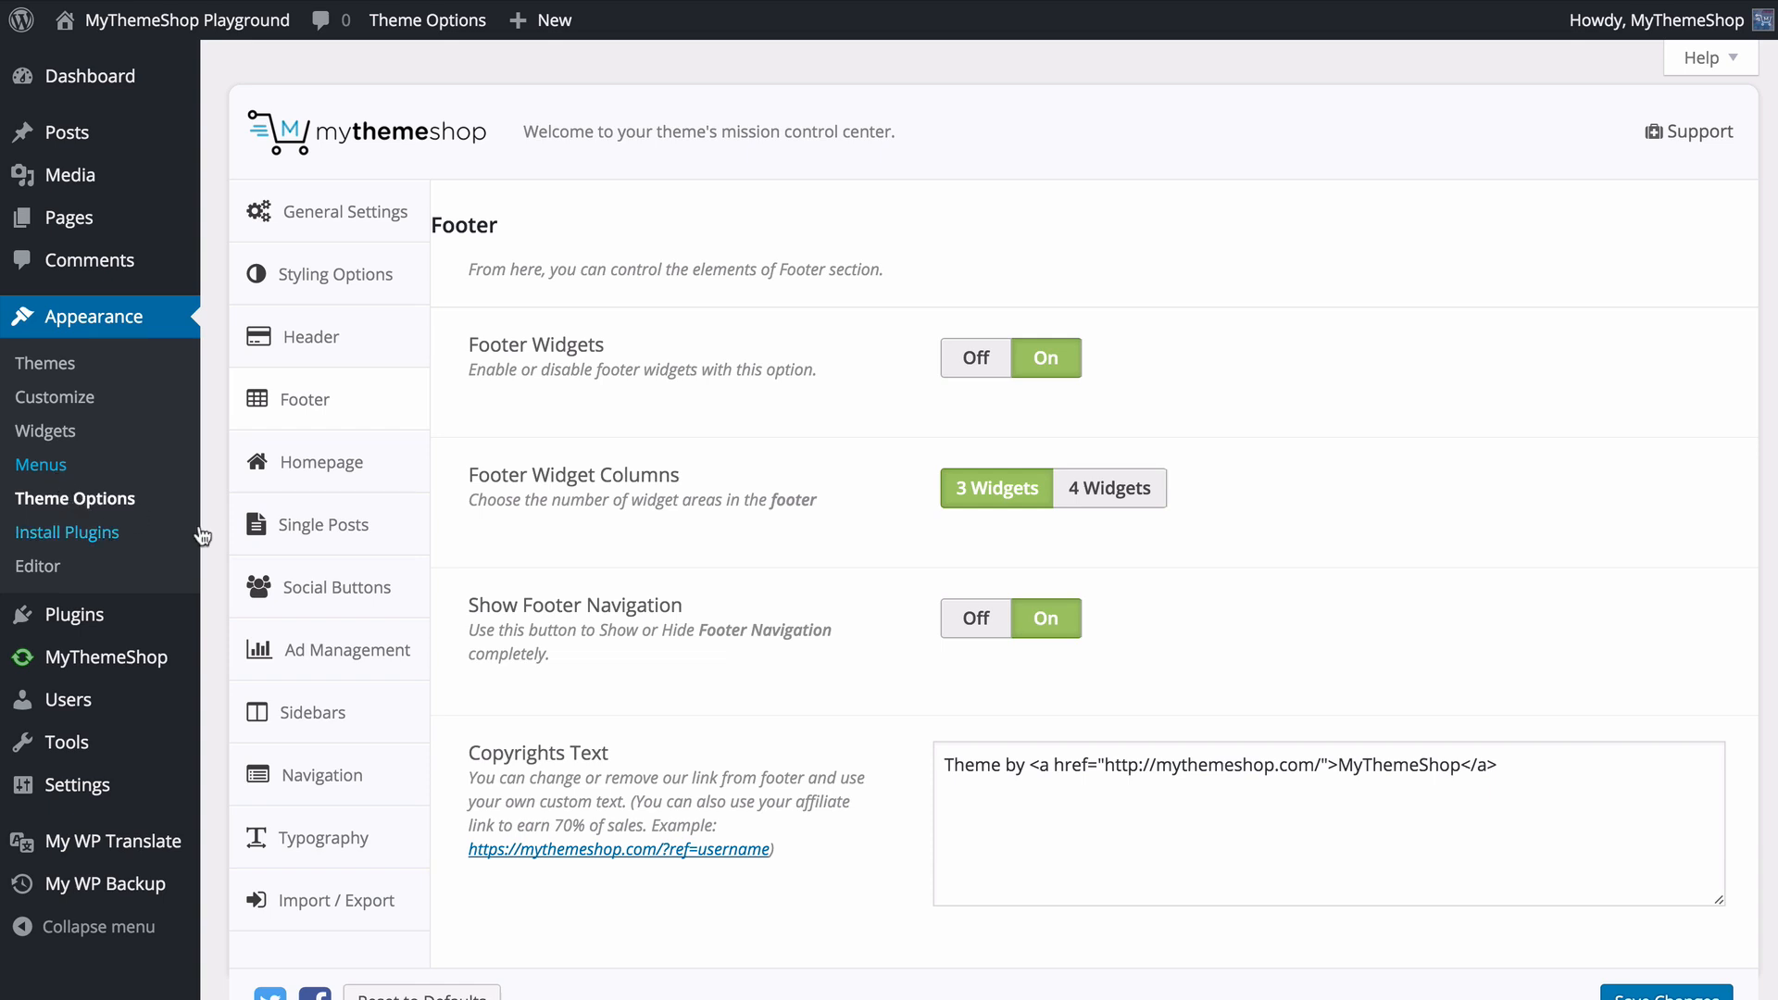
# - In the Homepage options, compare the two Home Layout Style choices and select the layout with the sidebar
pyautogui.click(367, 476)
pyautogui.scroll(-1, 452, 470)
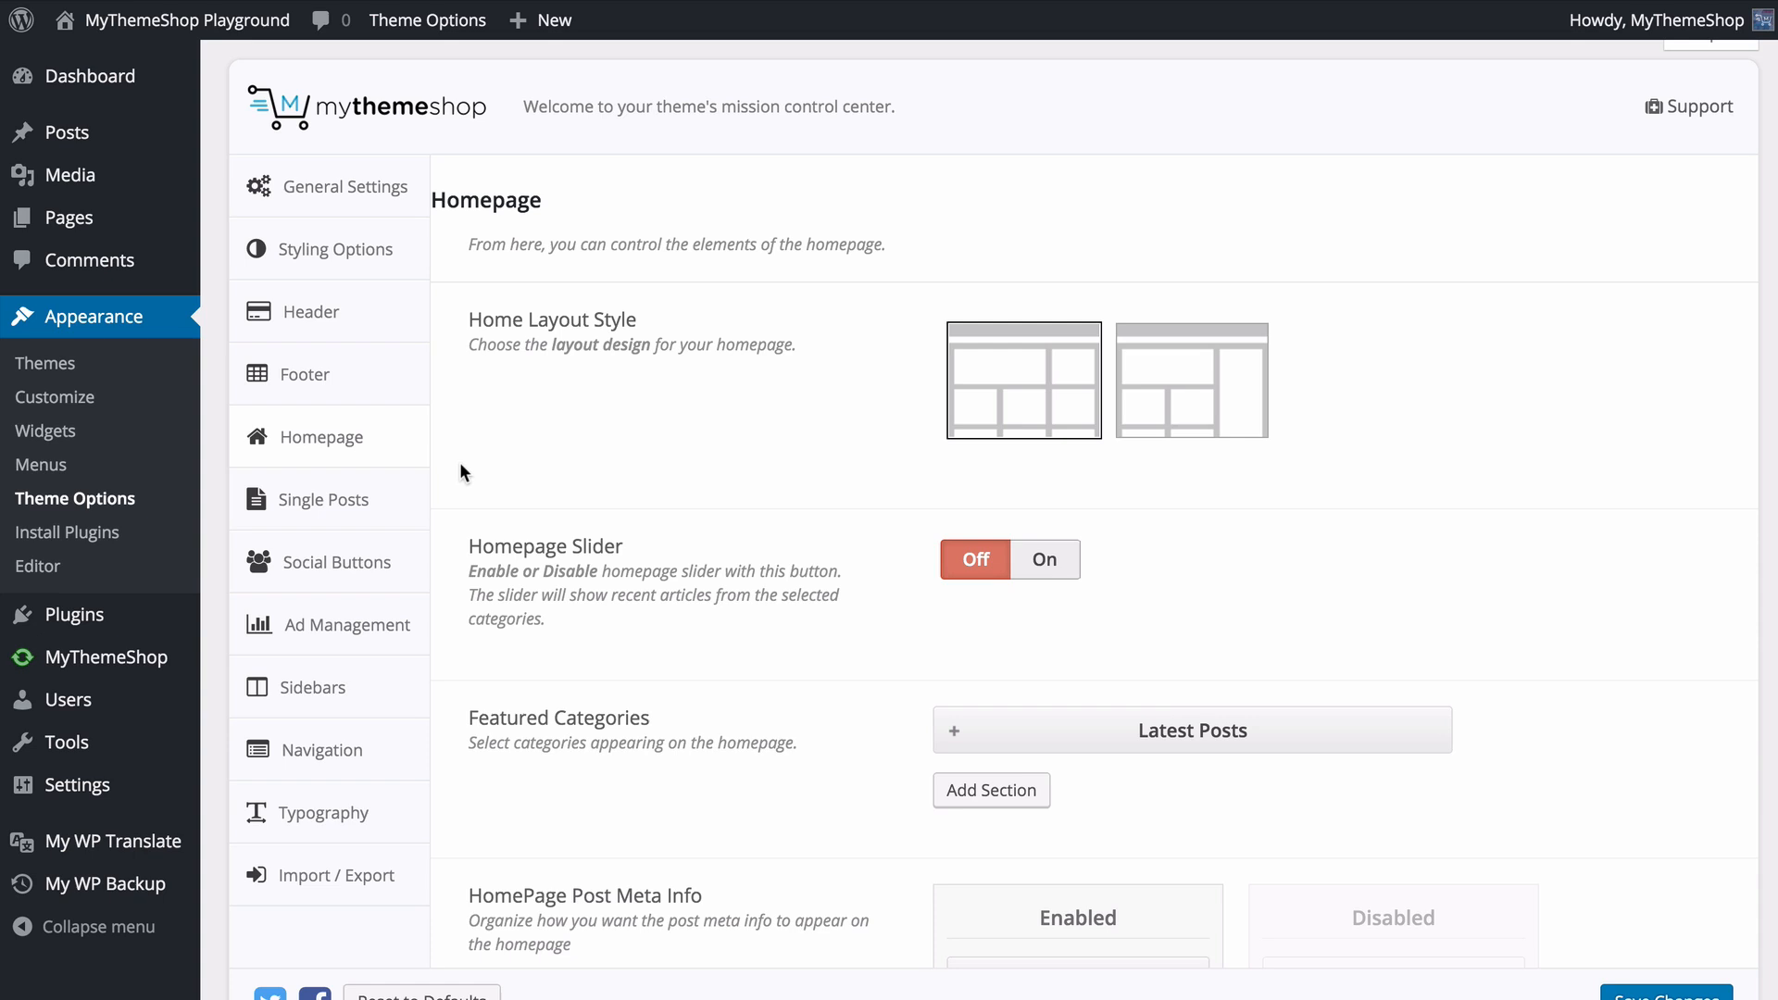
pyautogui.click(992, 391)
pyautogui.click(1196, 421)
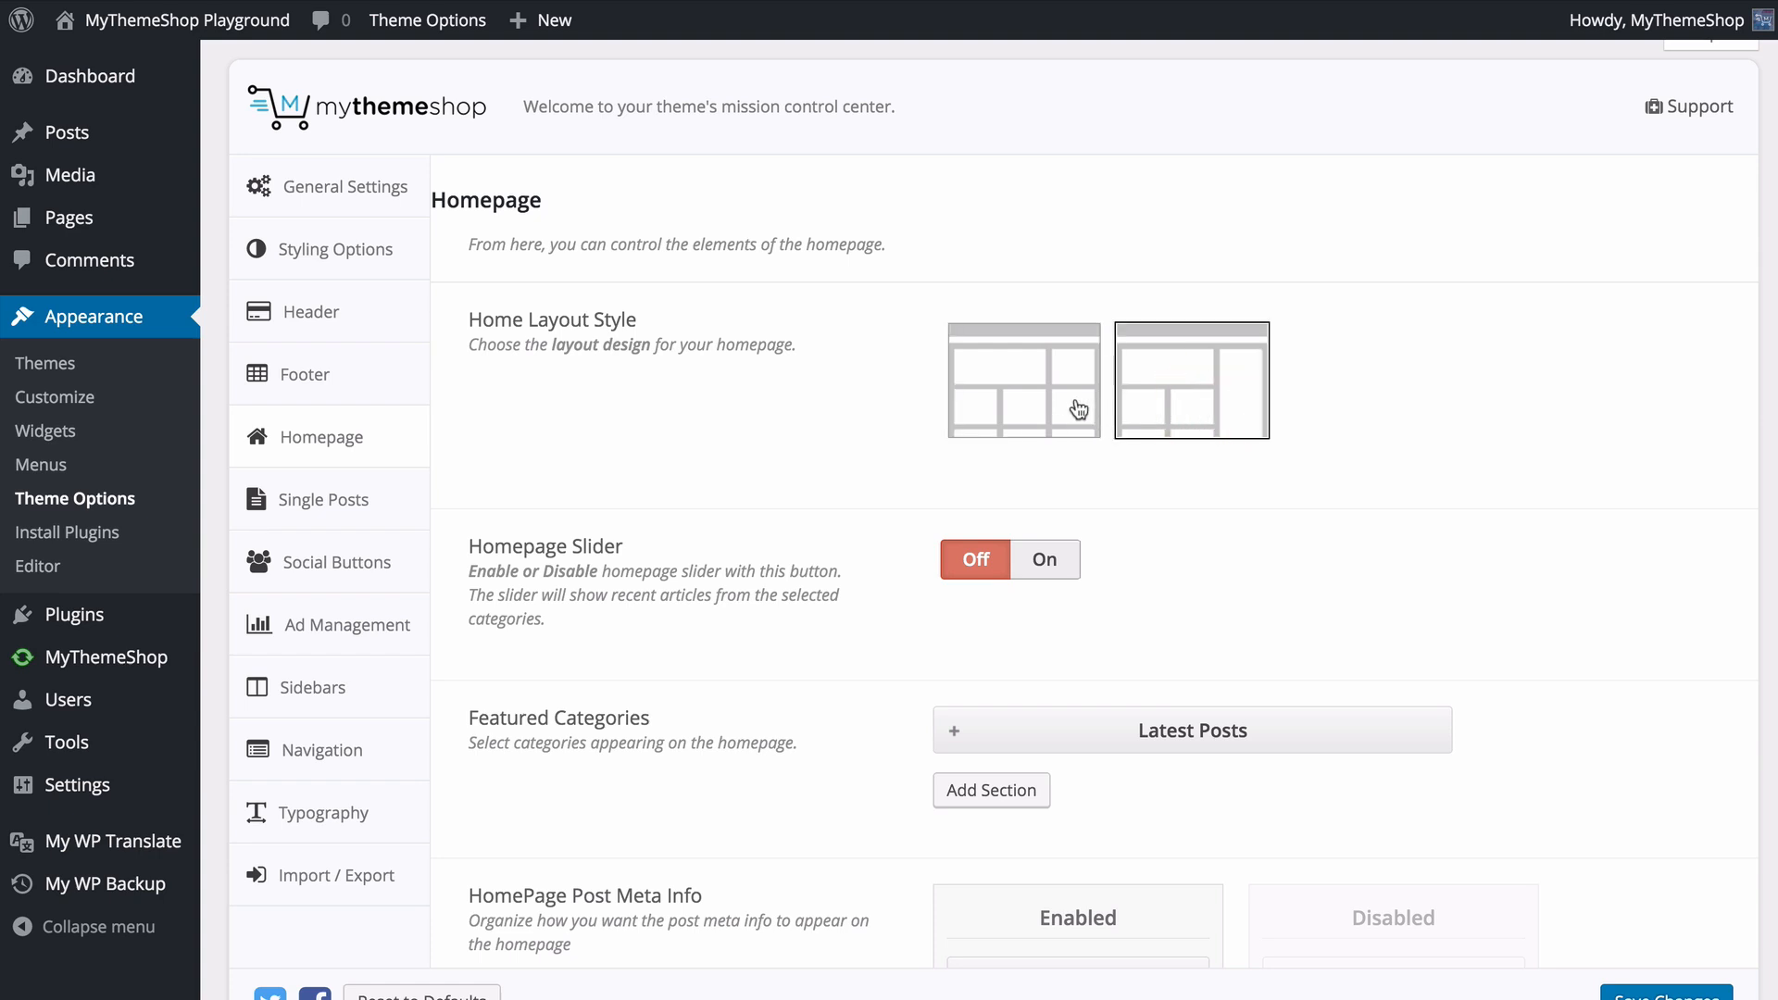
pyautogui.click(1025, 389)
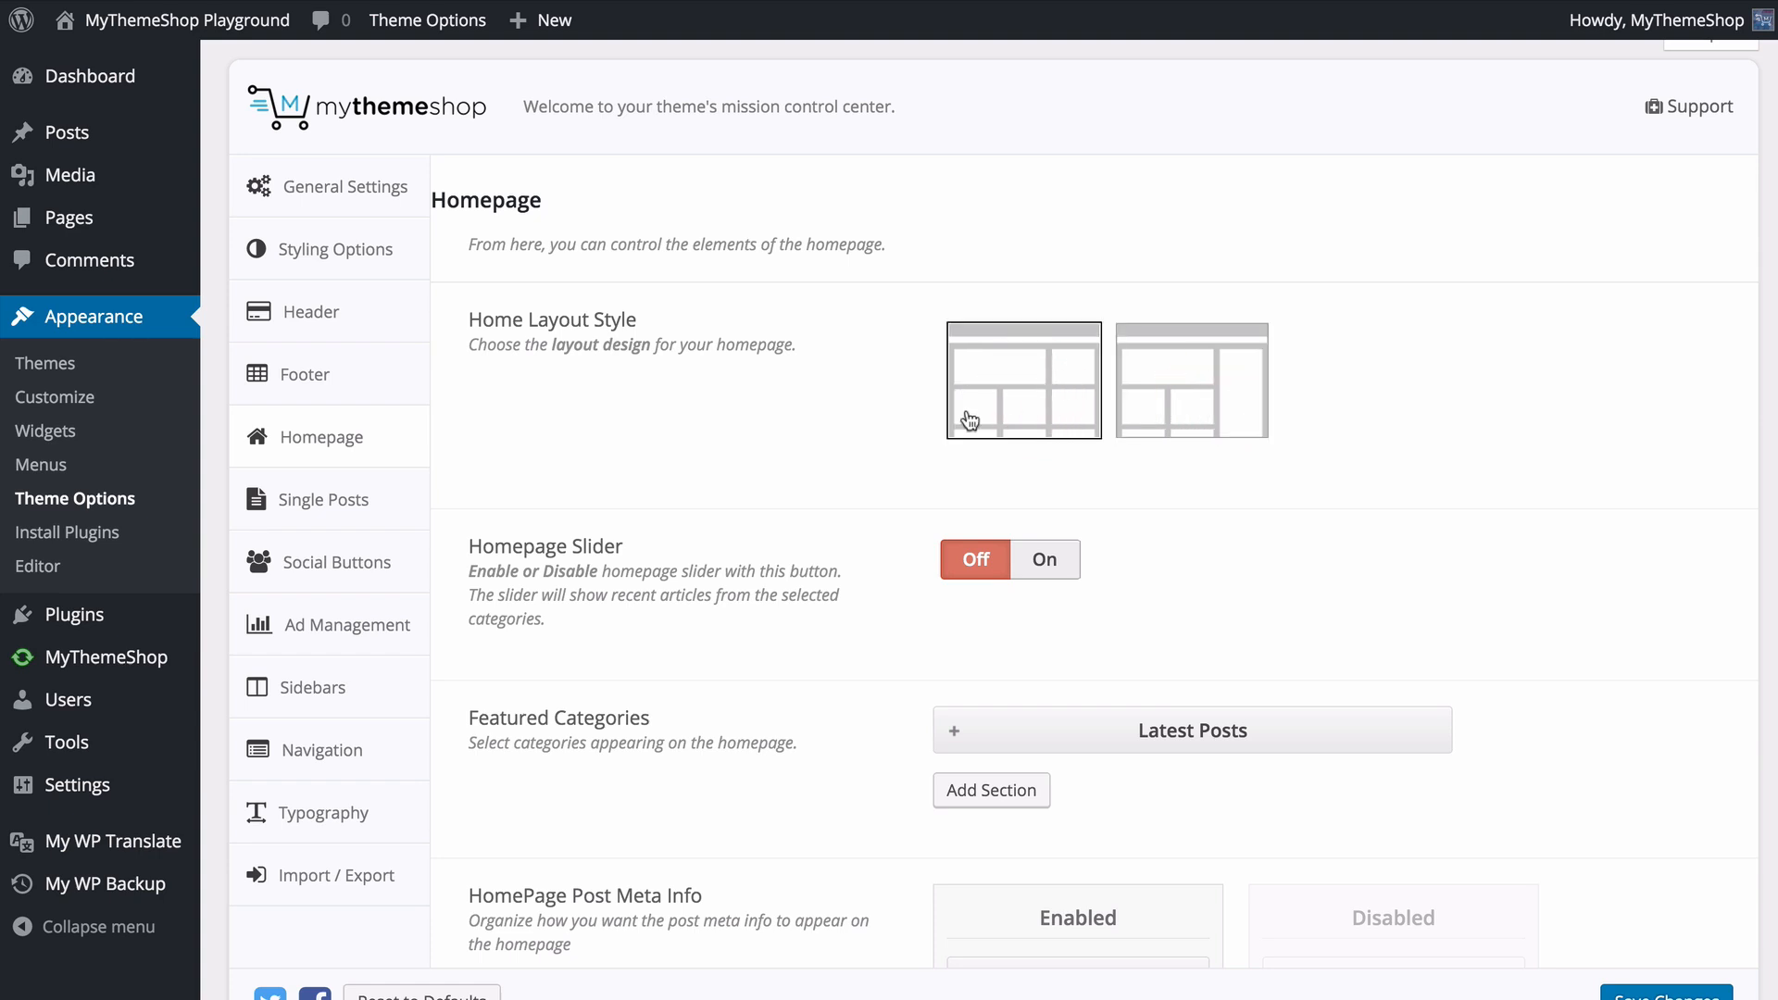
pyautogui.click(1192, 398)
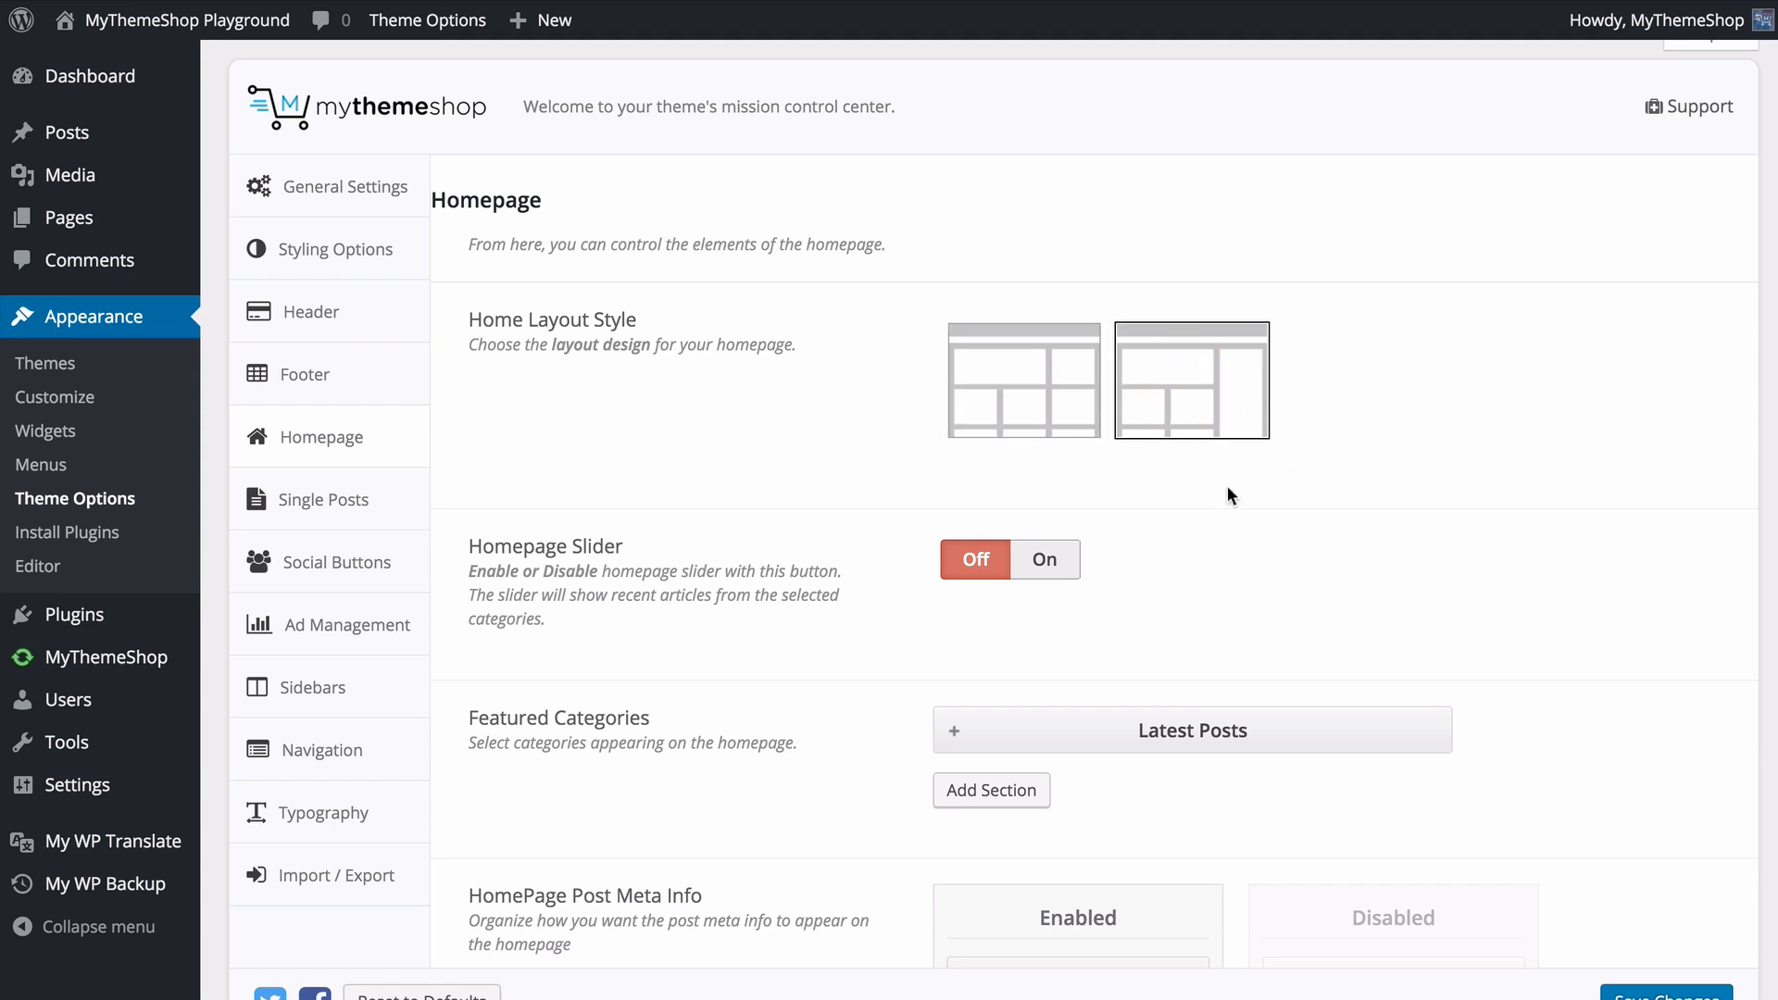
pyautogui.click(1047, 405)
pyautogui.click(1177, 398)
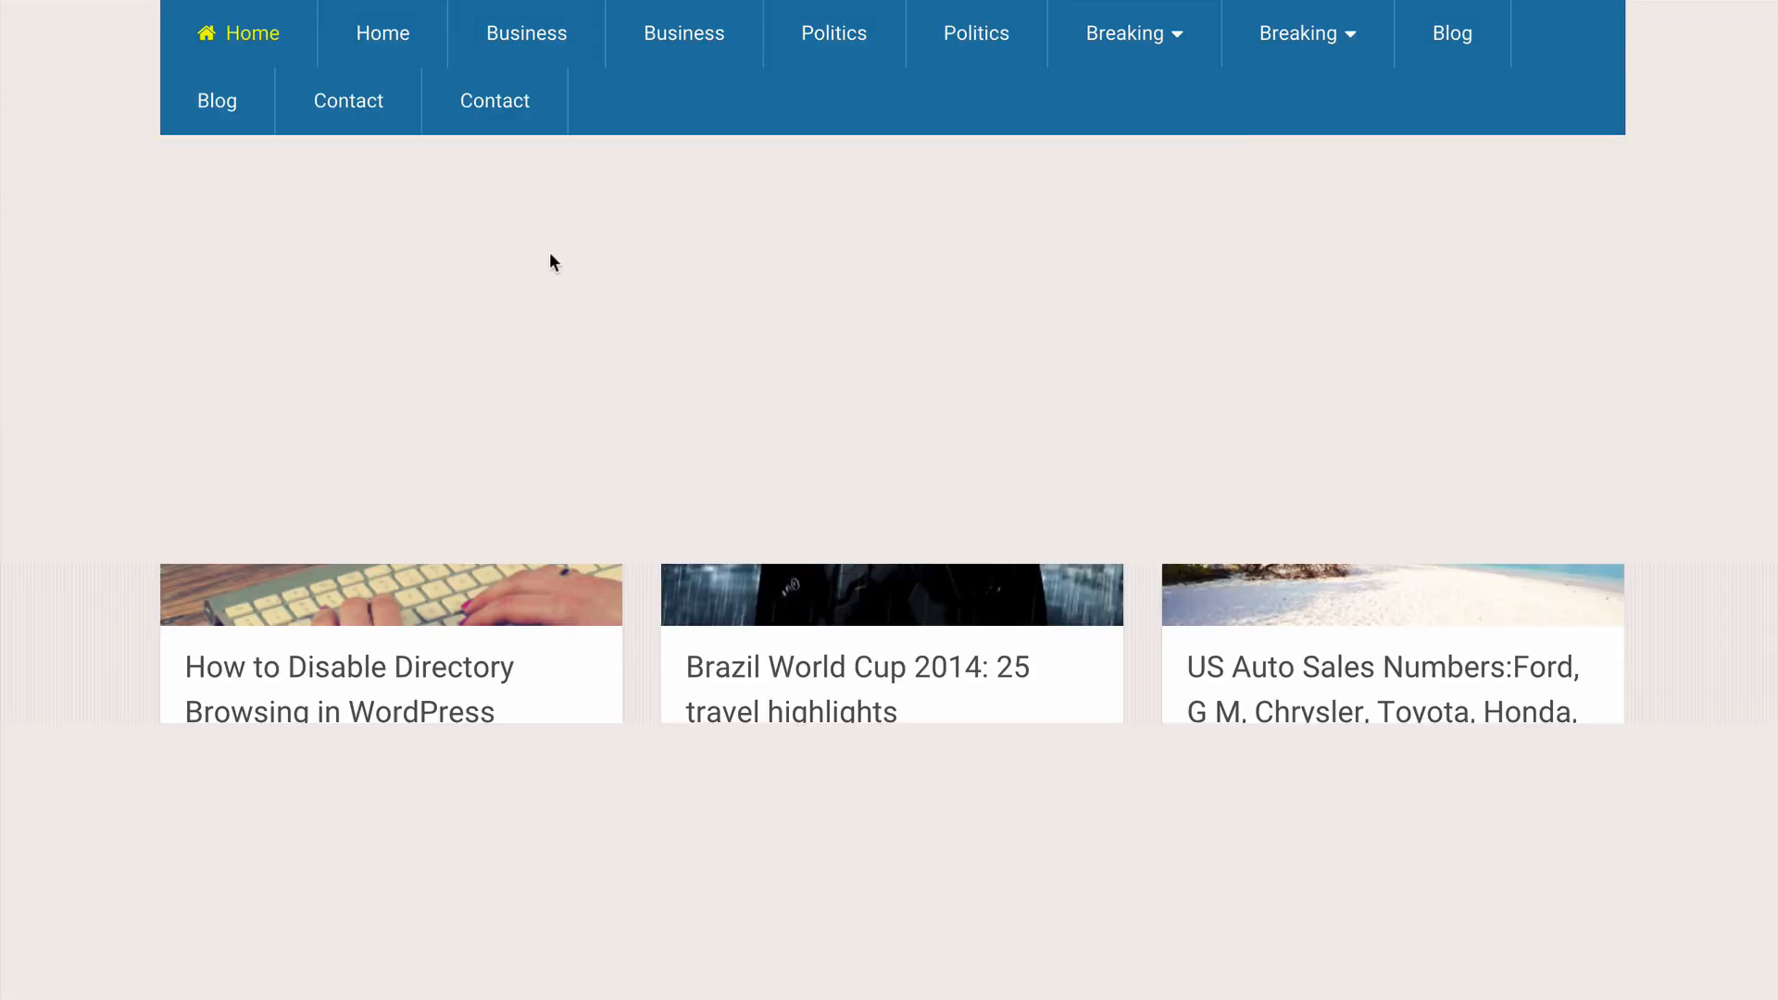
# - Check the post grid on the site's front page and set Home Layout Style back to the full-width grid layout
pyautogui.scroll(2, 1074, 507)
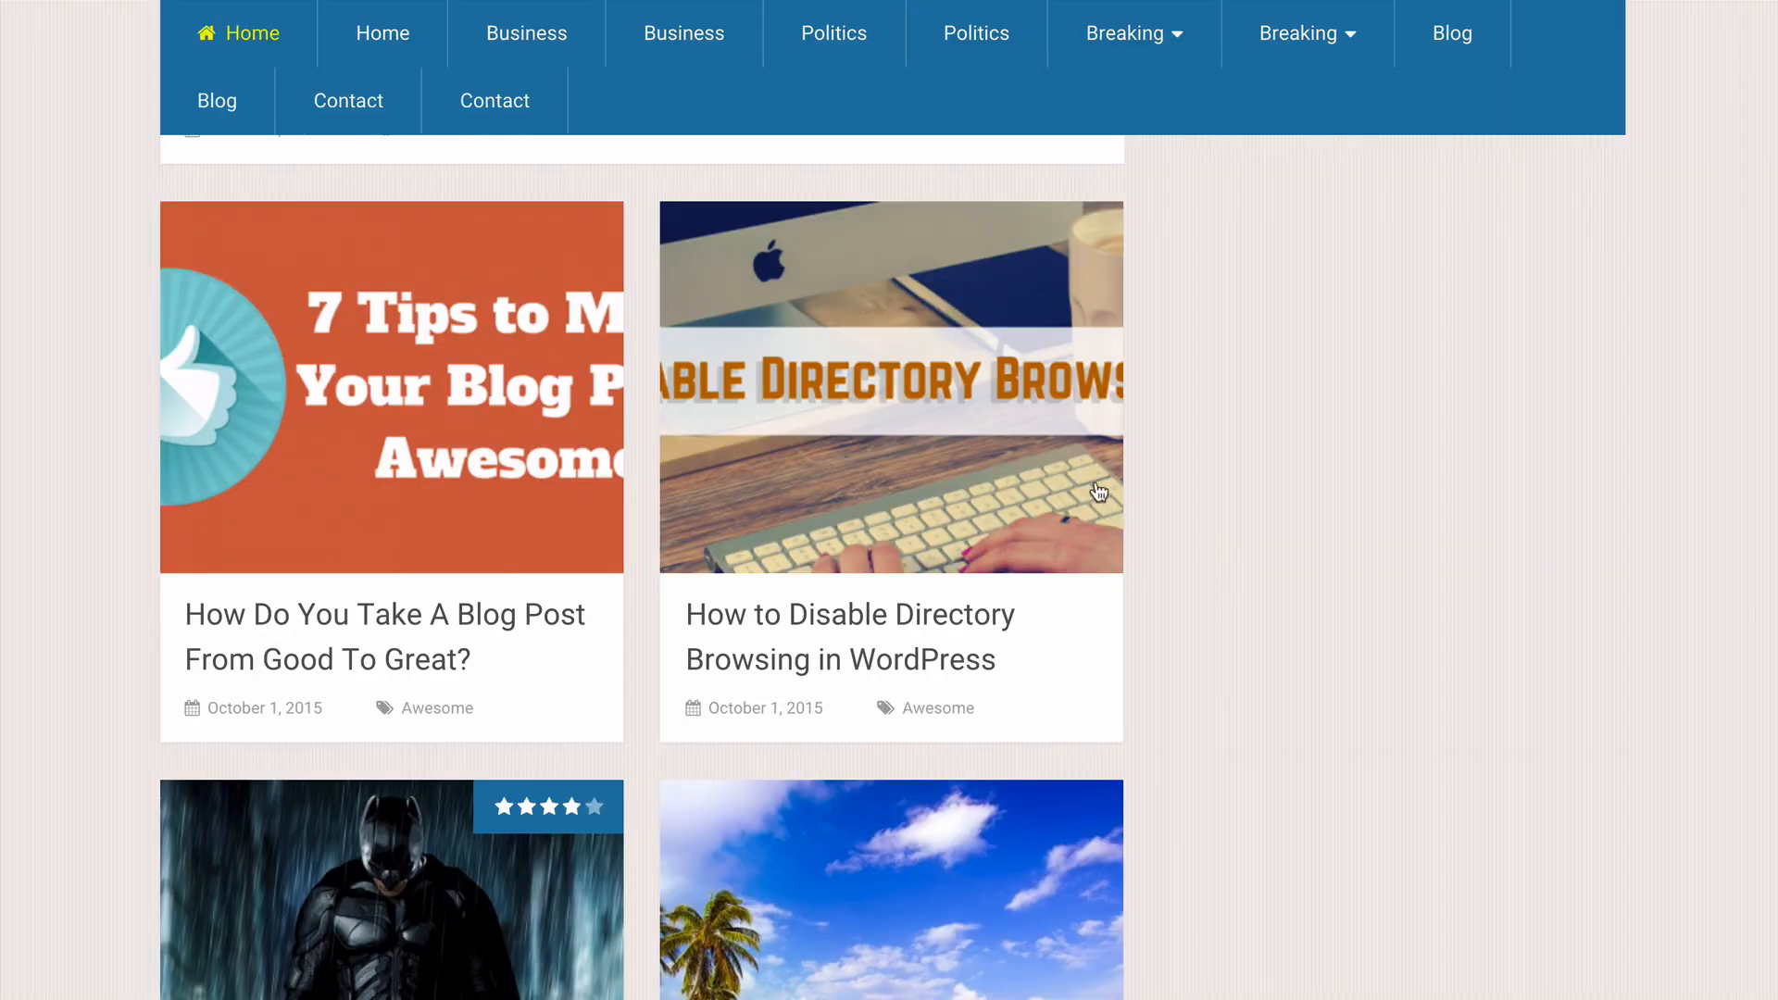
pyautogui.scroll(7, 1084, 494)
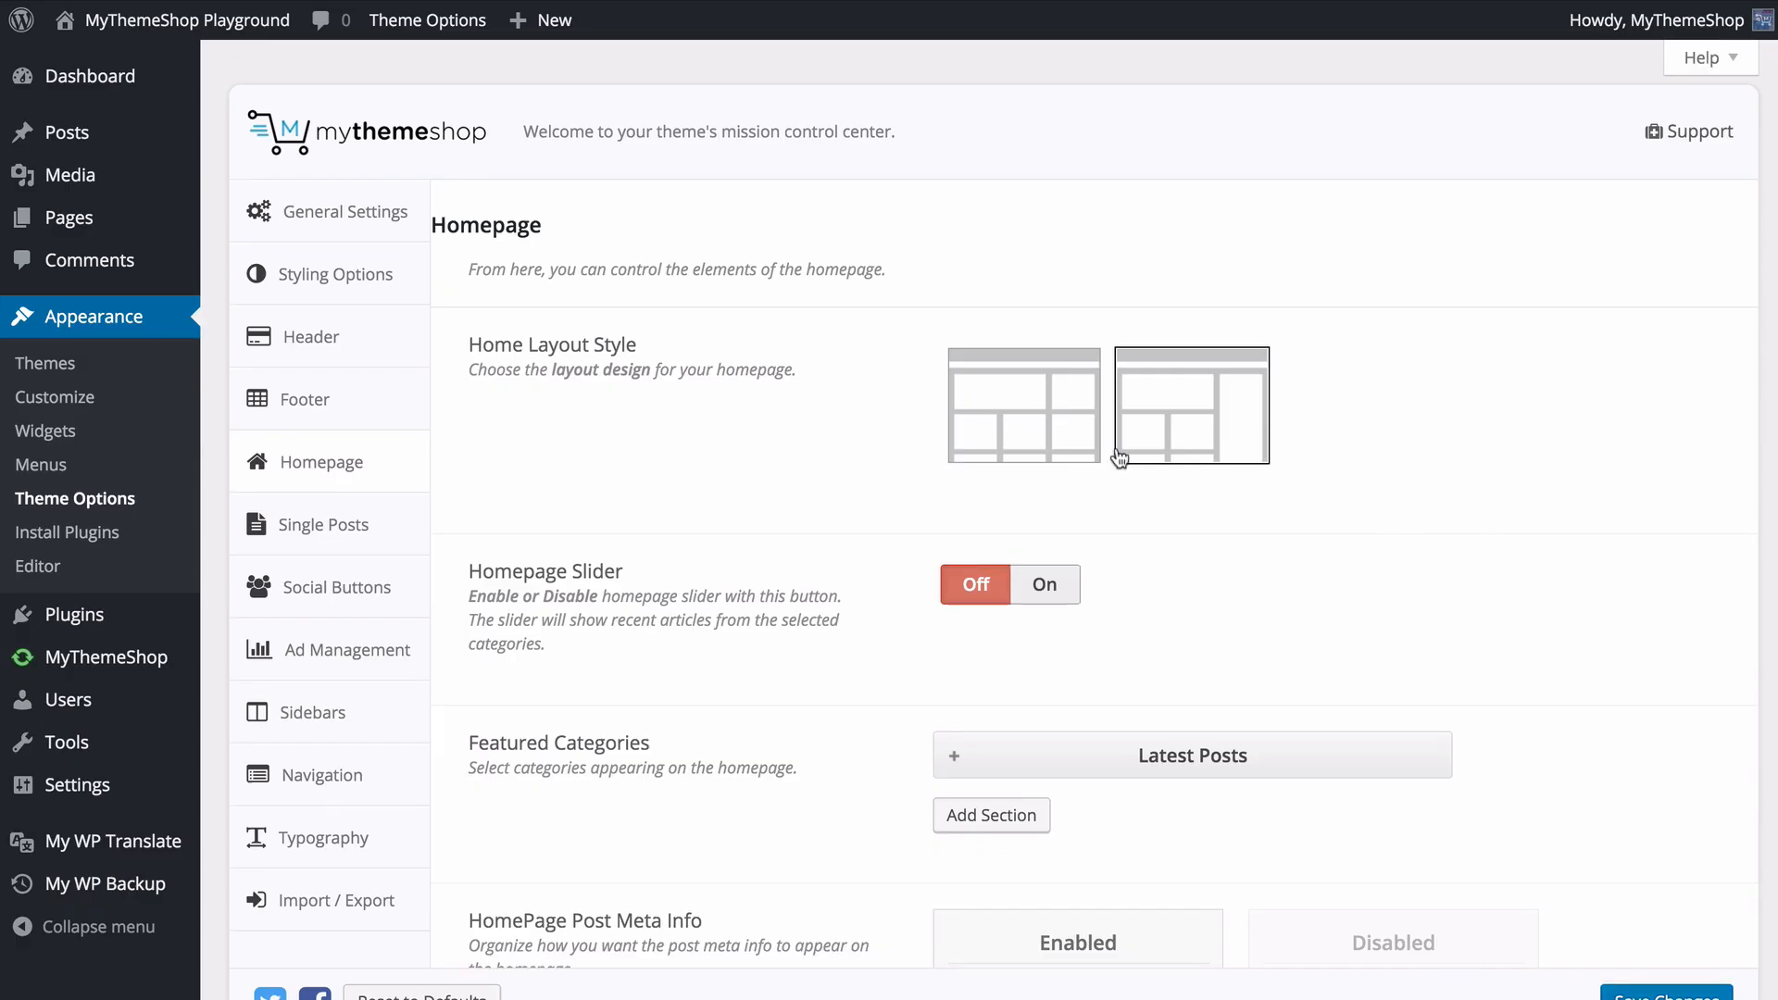
pyautogui.click(1054, 419)
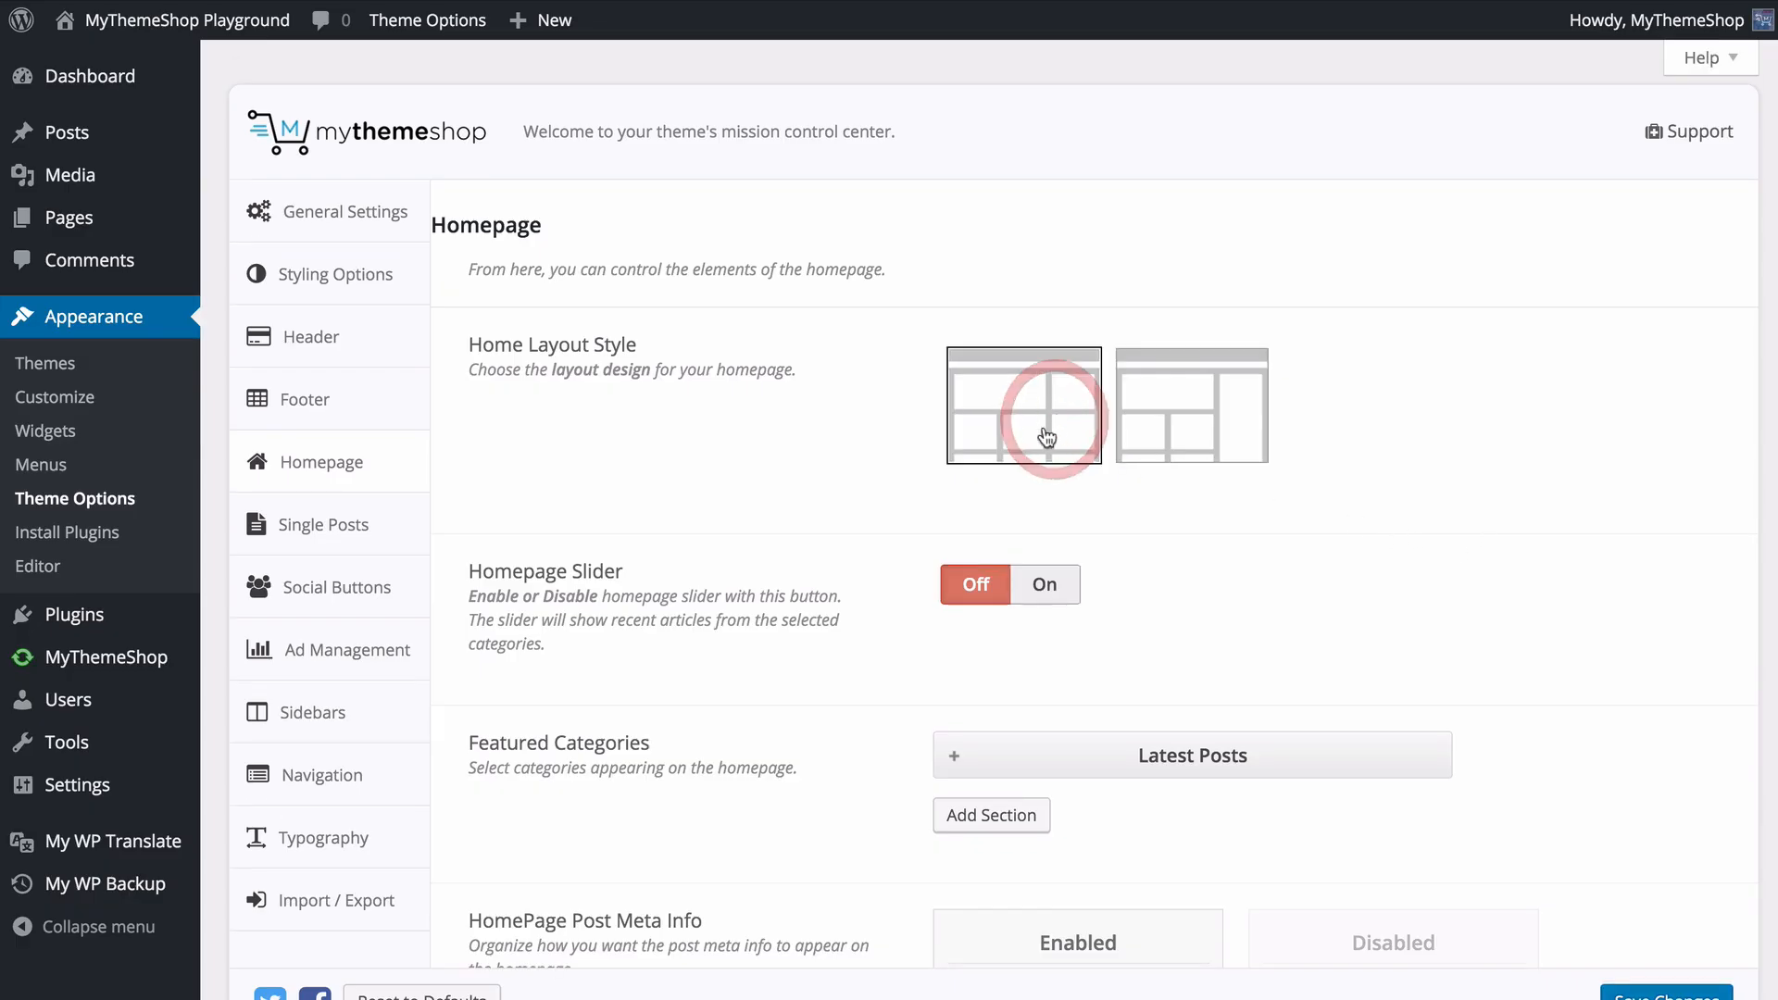
# - Turn on the Homepage Slider in the Homepage options
pyautogui.scroll(-1, 824, 486)
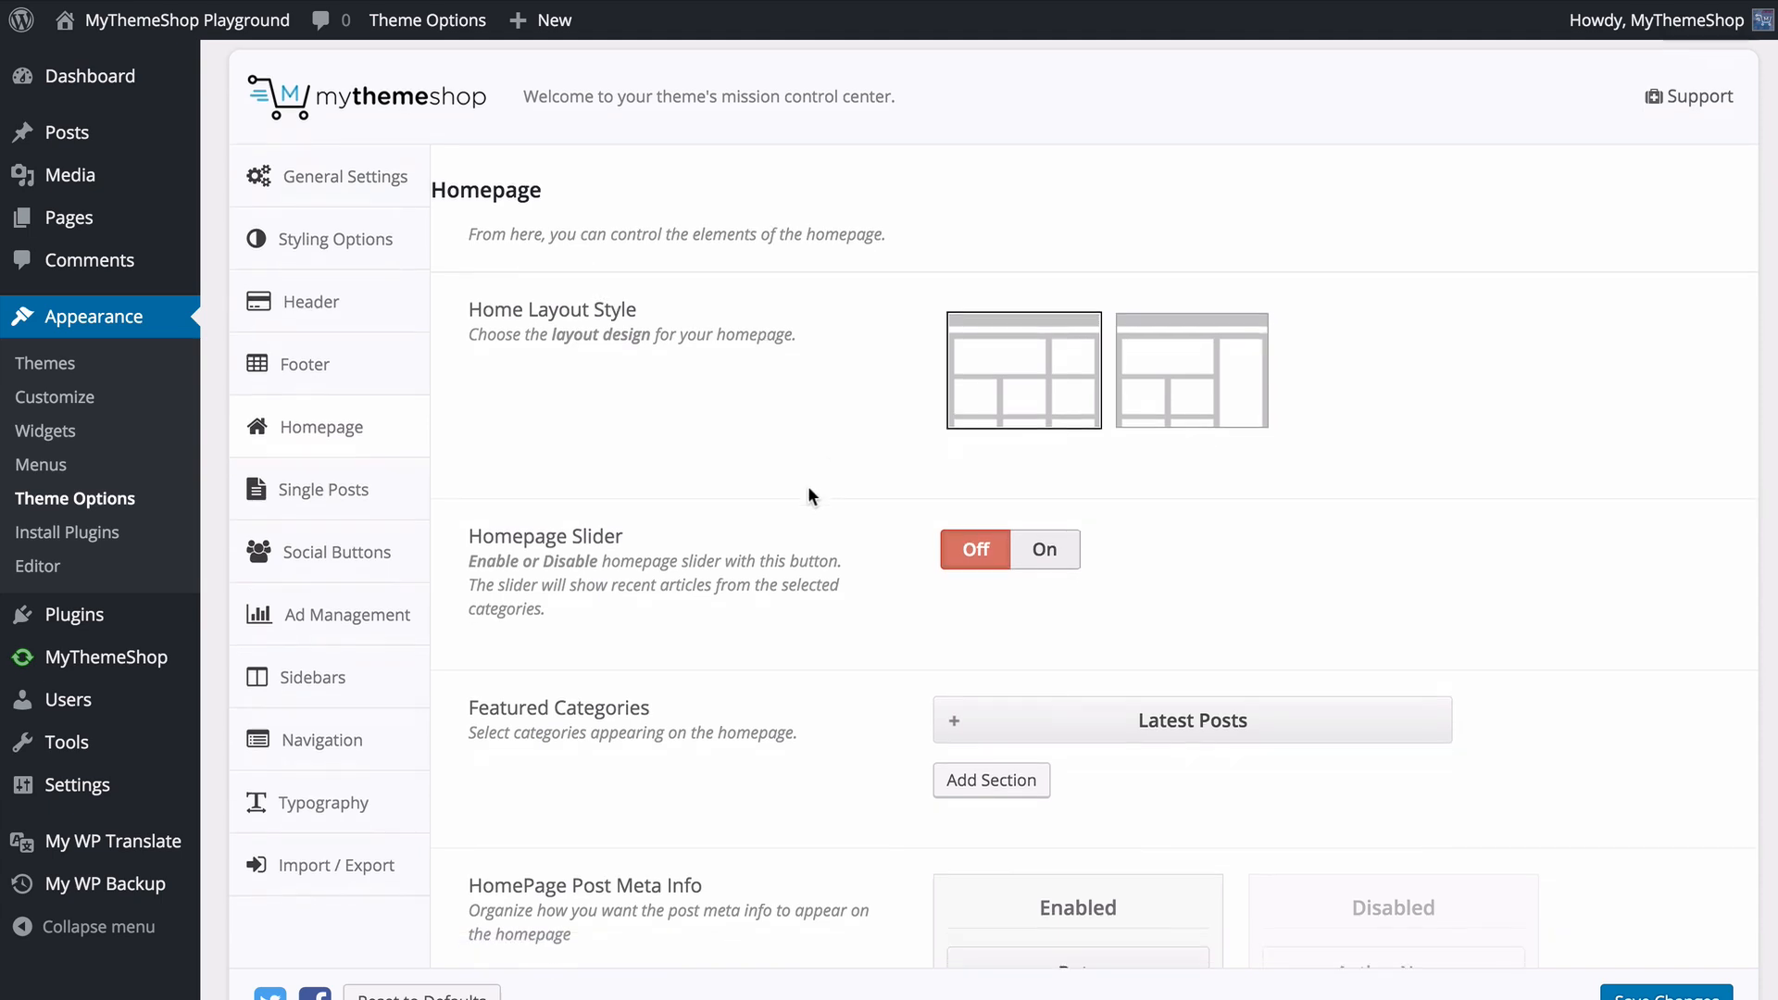
pyautogui.scroll(-1, 809, 496)
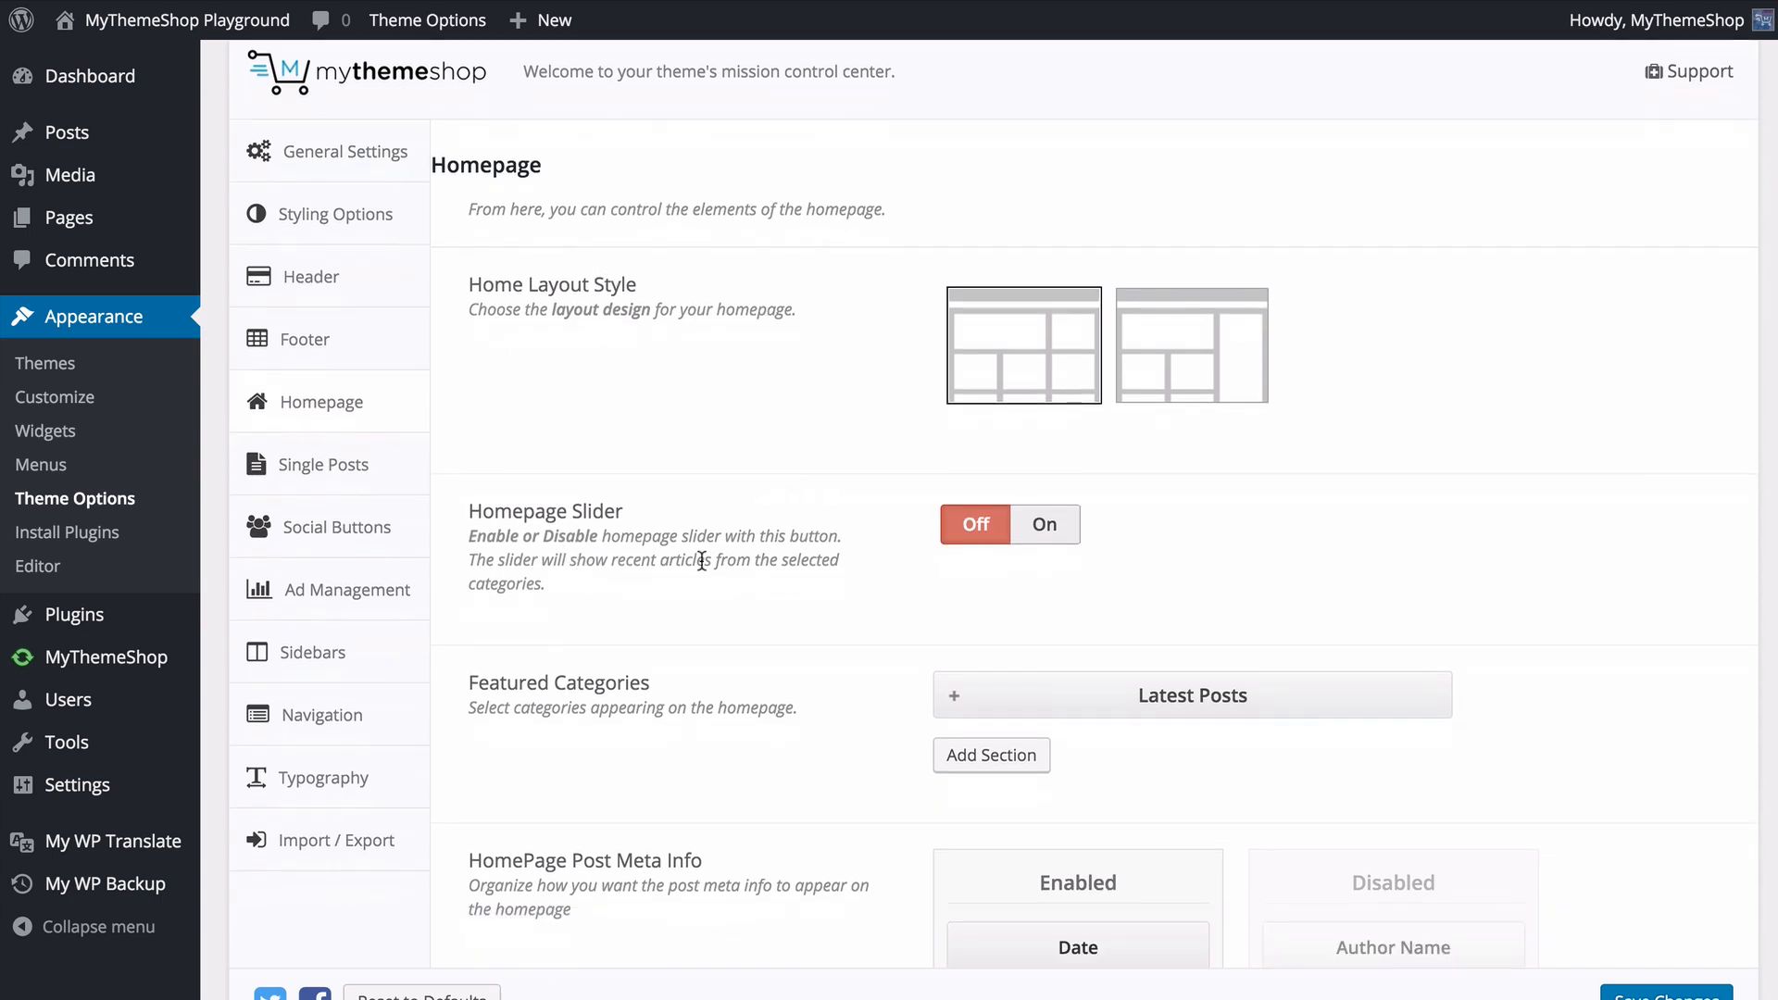
pyautogui.click(1050, 526)
pyautogui.scroll(-5, 811, 559)
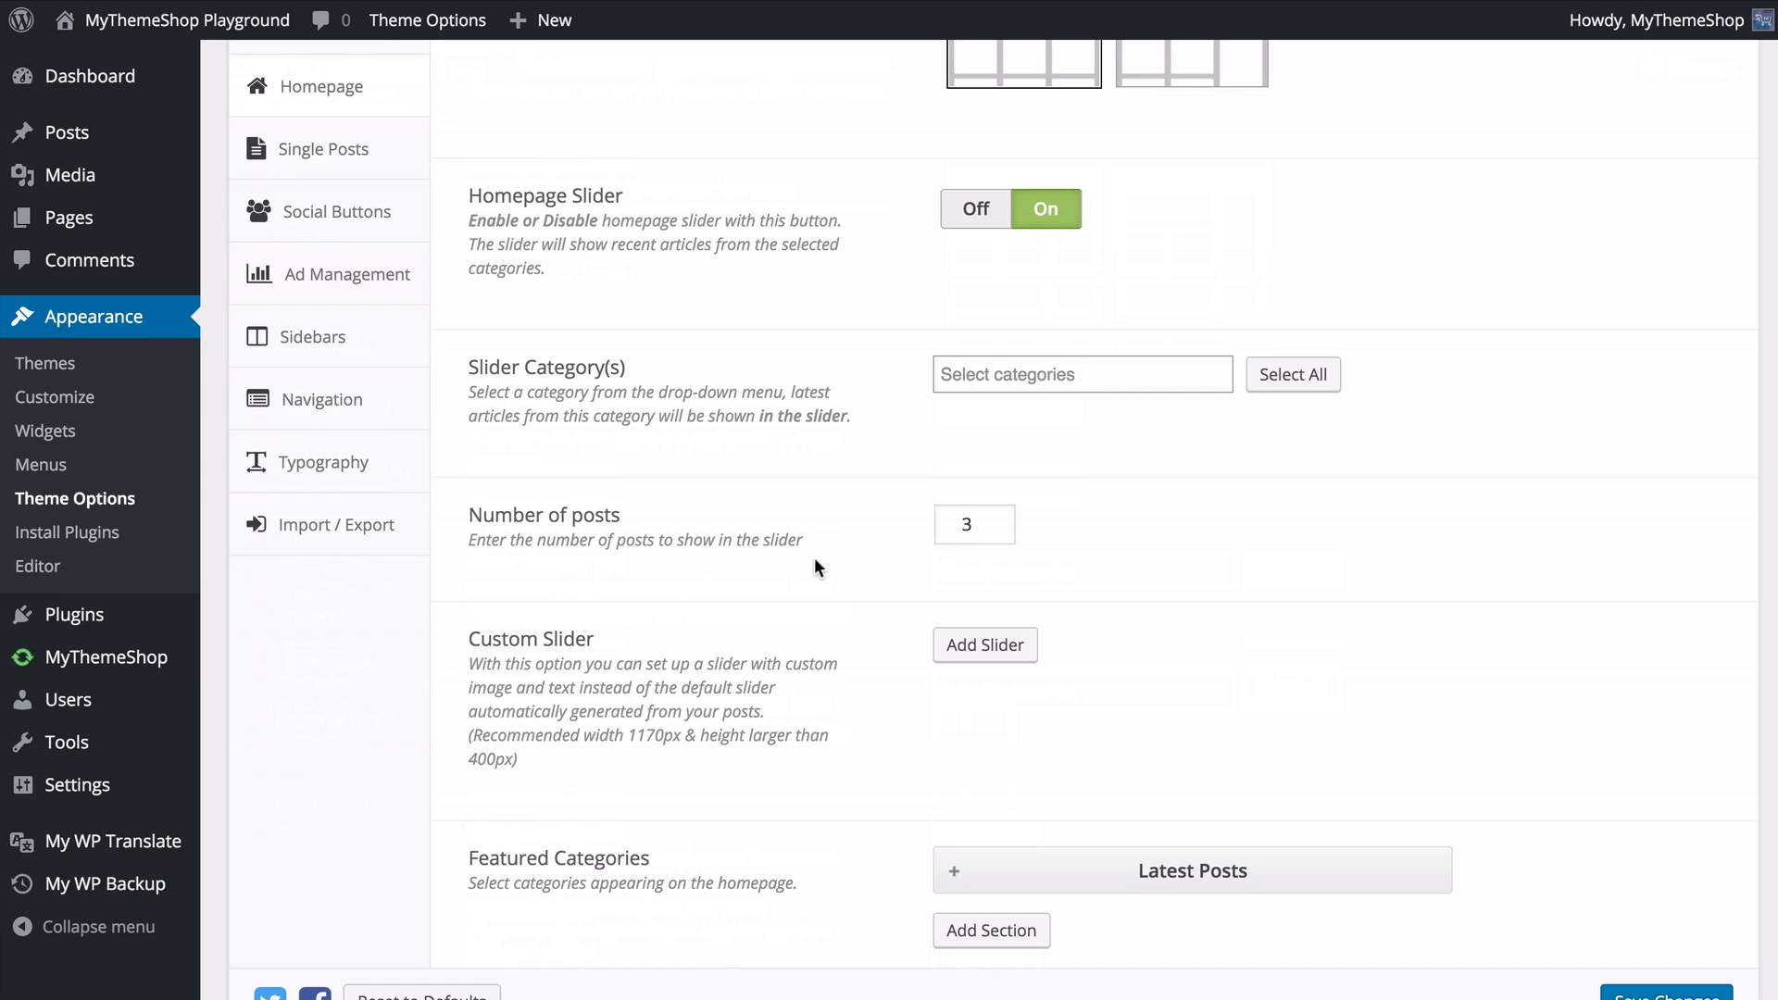
# - Set the slider categories to Breaking and Politics and the slider's number of posts to 4
pyautogui.click(986, 375)
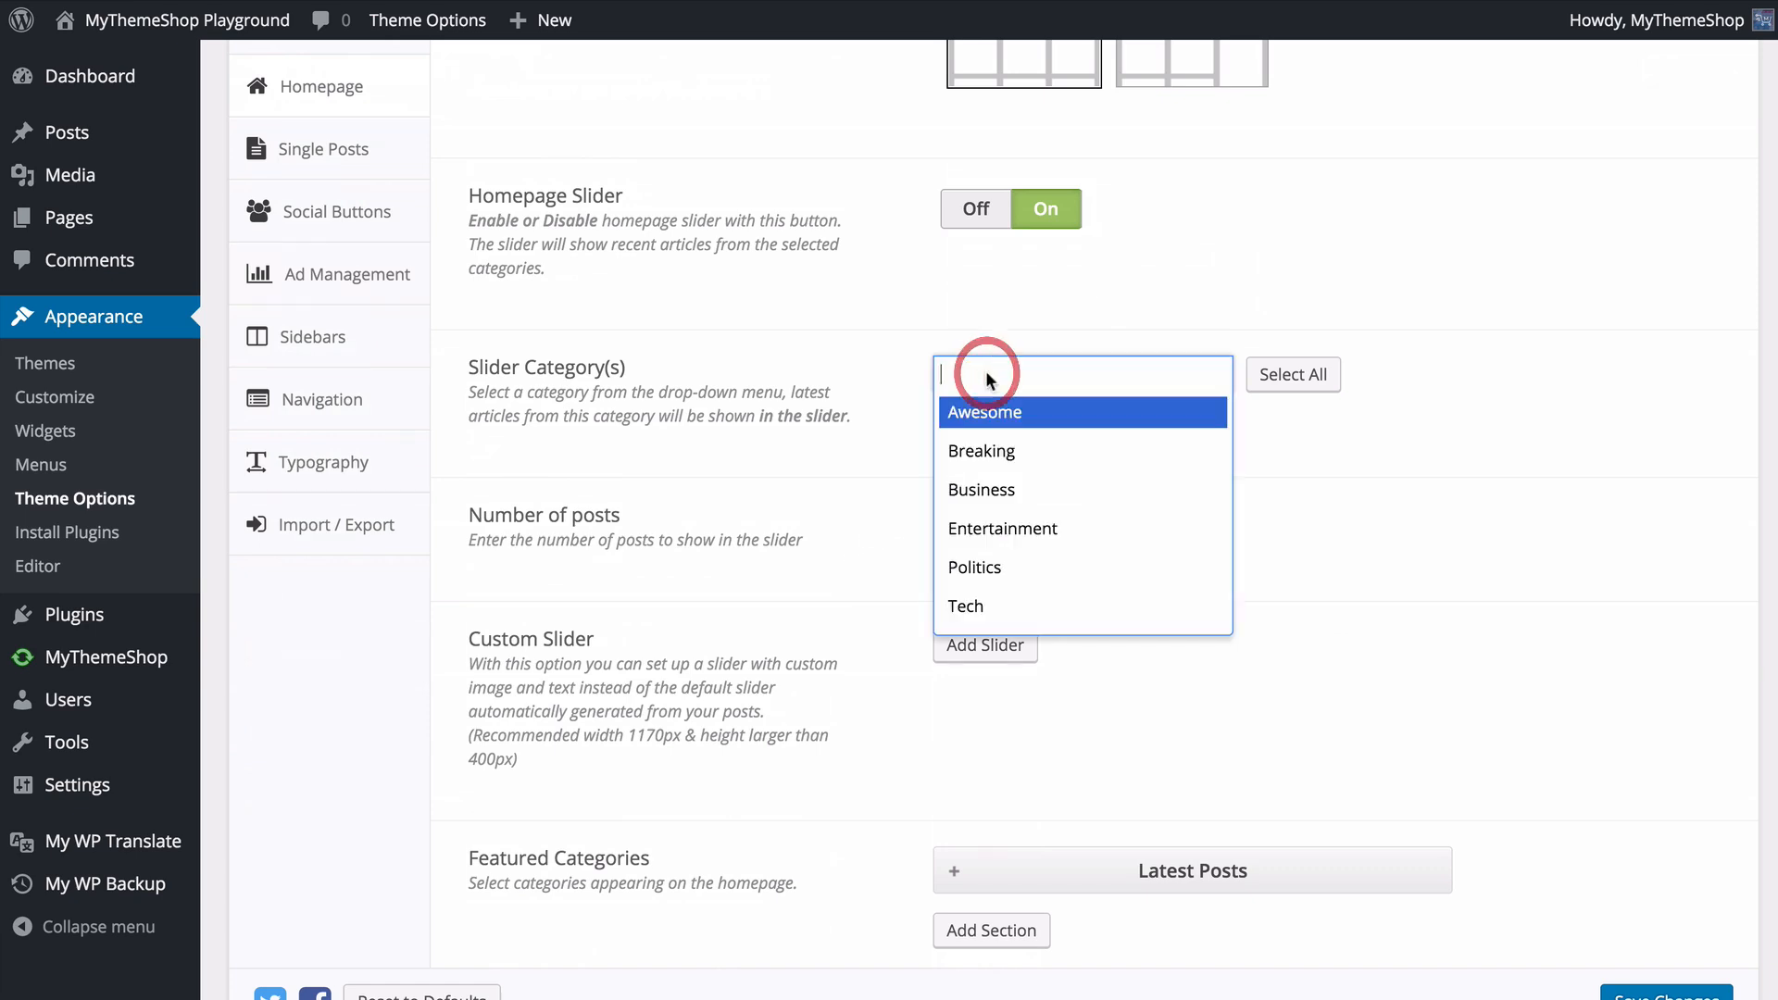
pyautogui.click(1004, 463)
pyautogui.click(1084, 373)
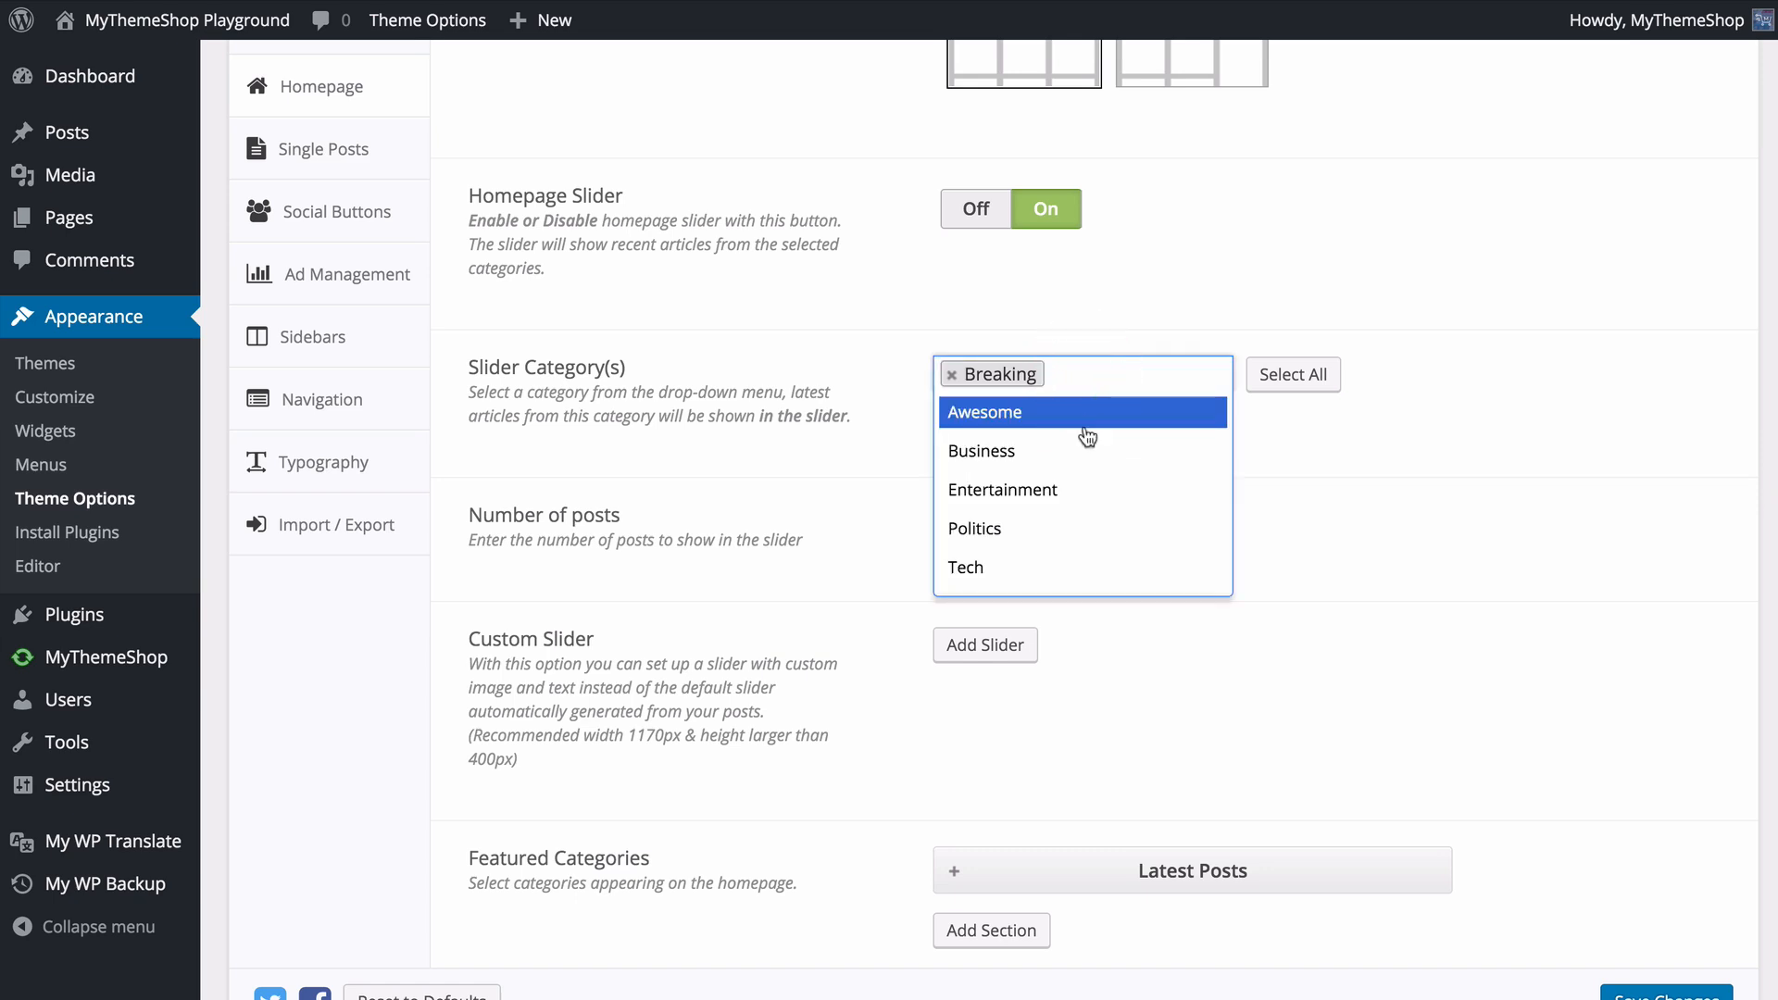
pyautogui.click(1039, 519)
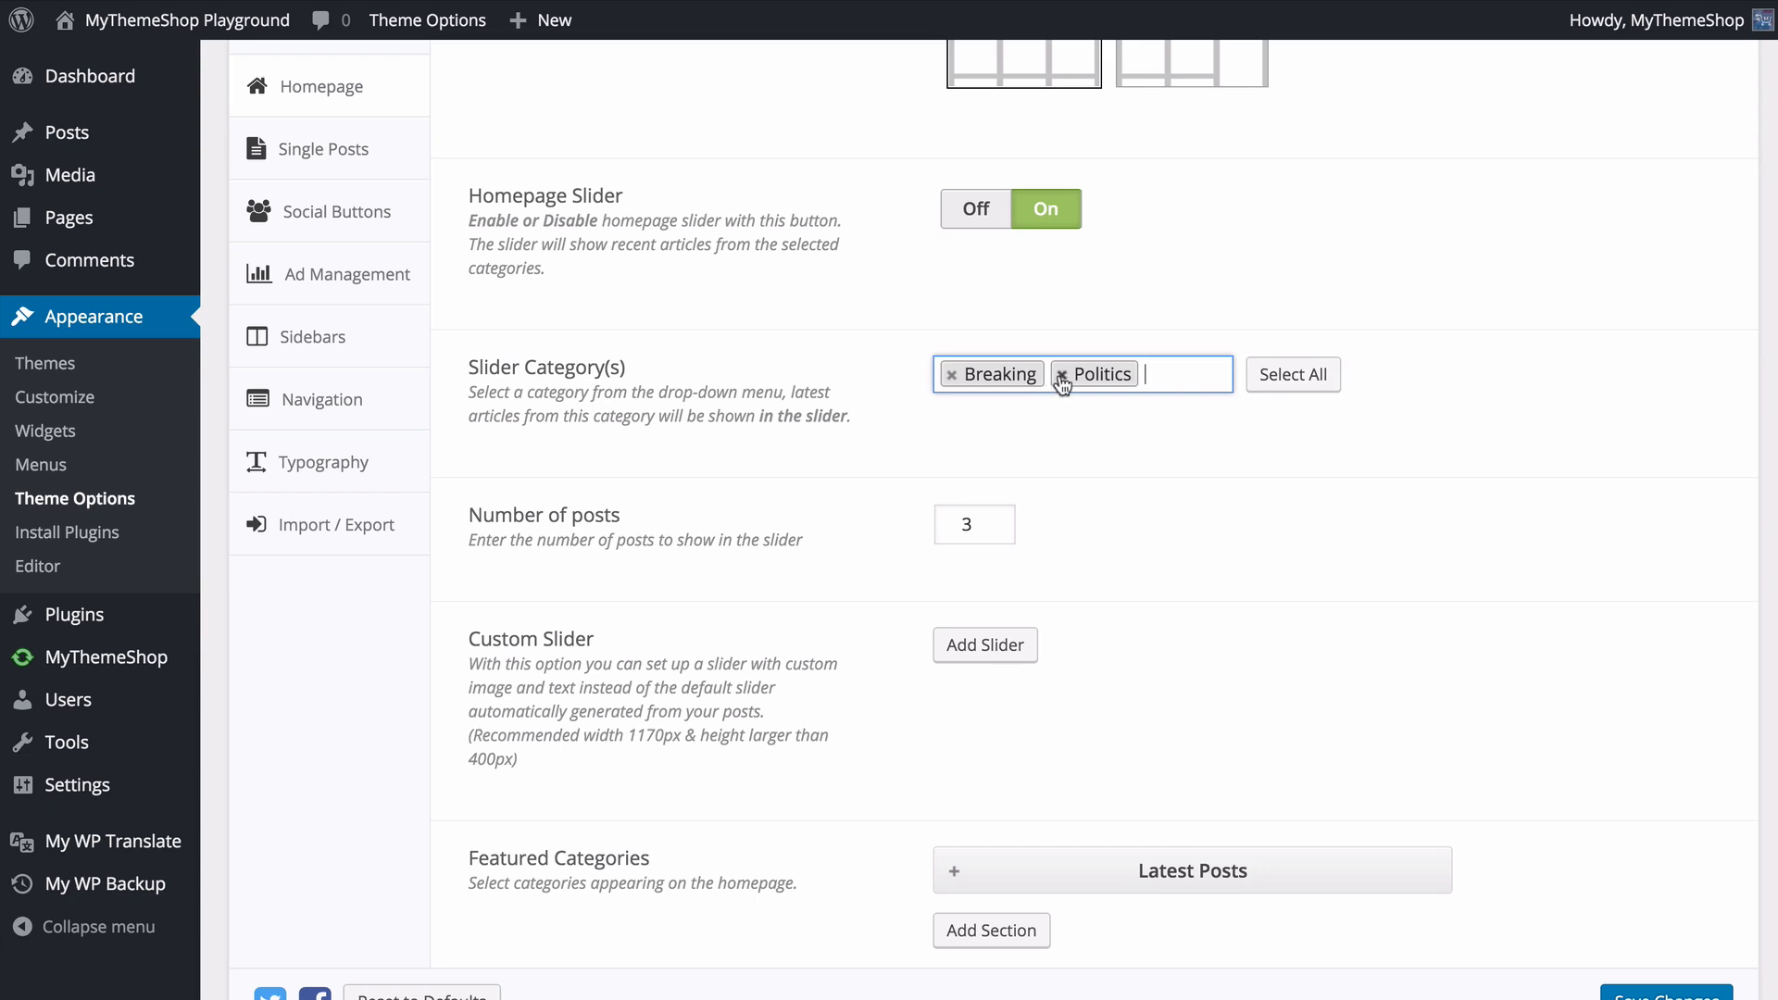
pyautogui.click(1006, 521)
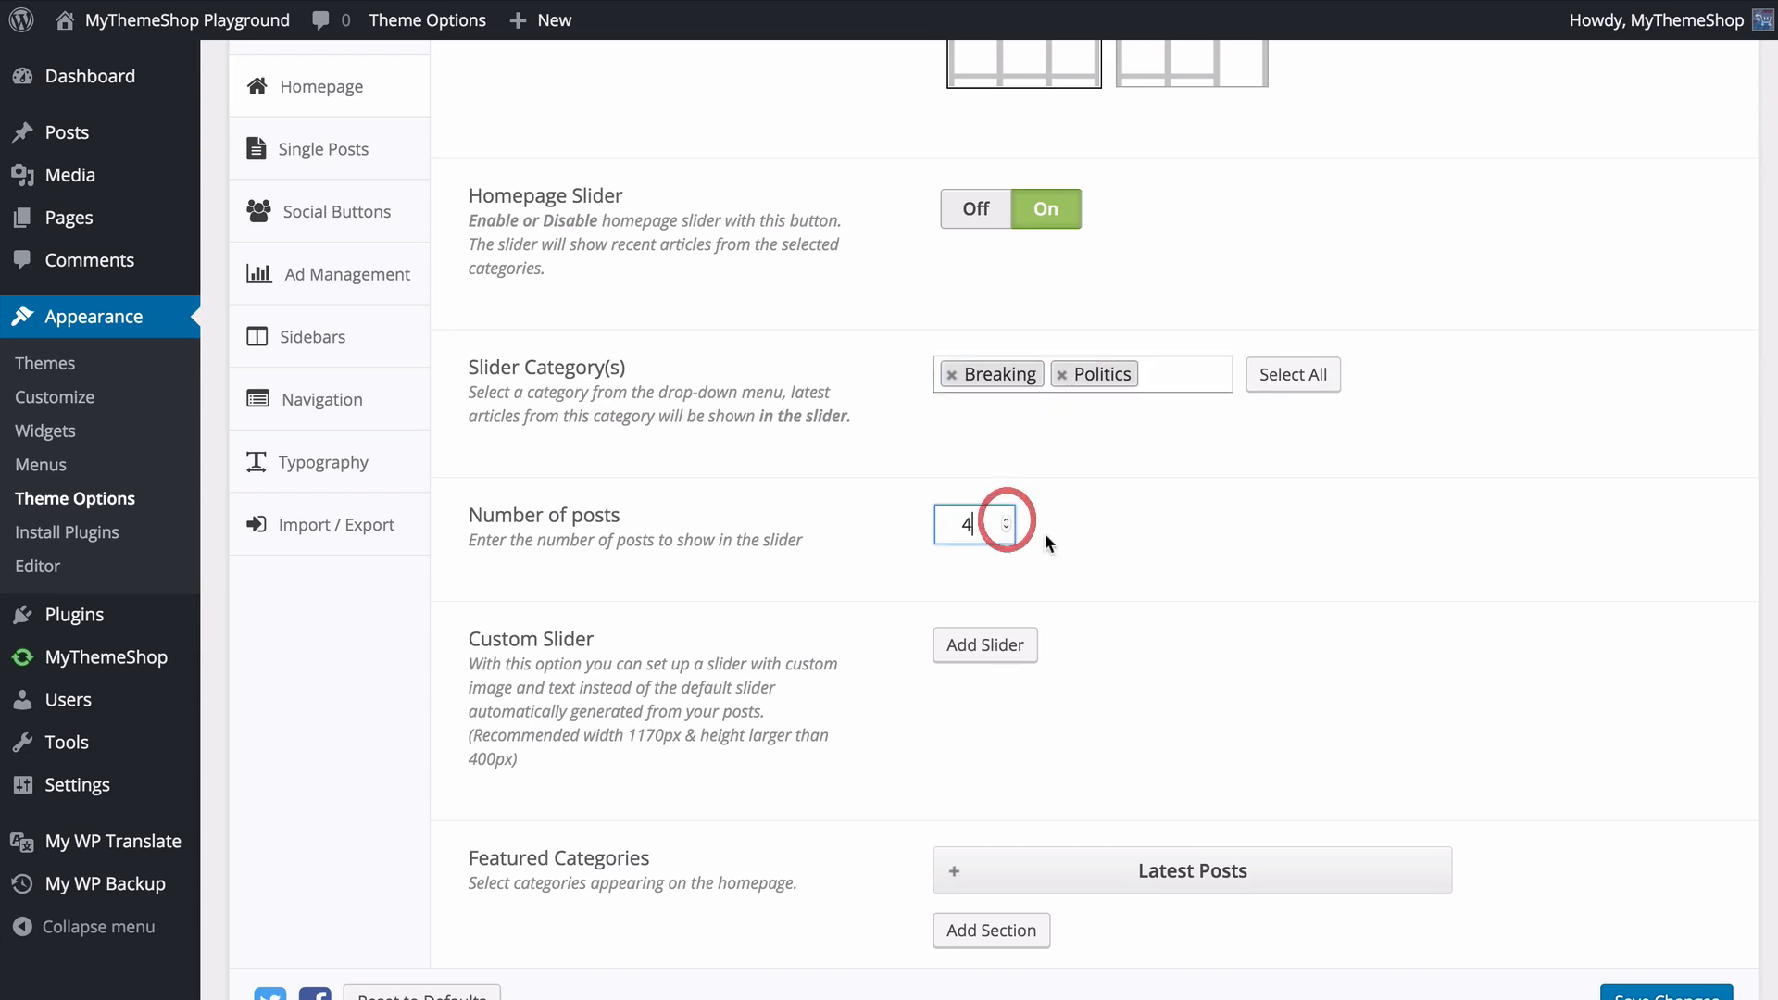
# - Add a custom slide to the homepage slider and title it "Custom Text"
pyautogui.scroll(-2, 1119, 564)
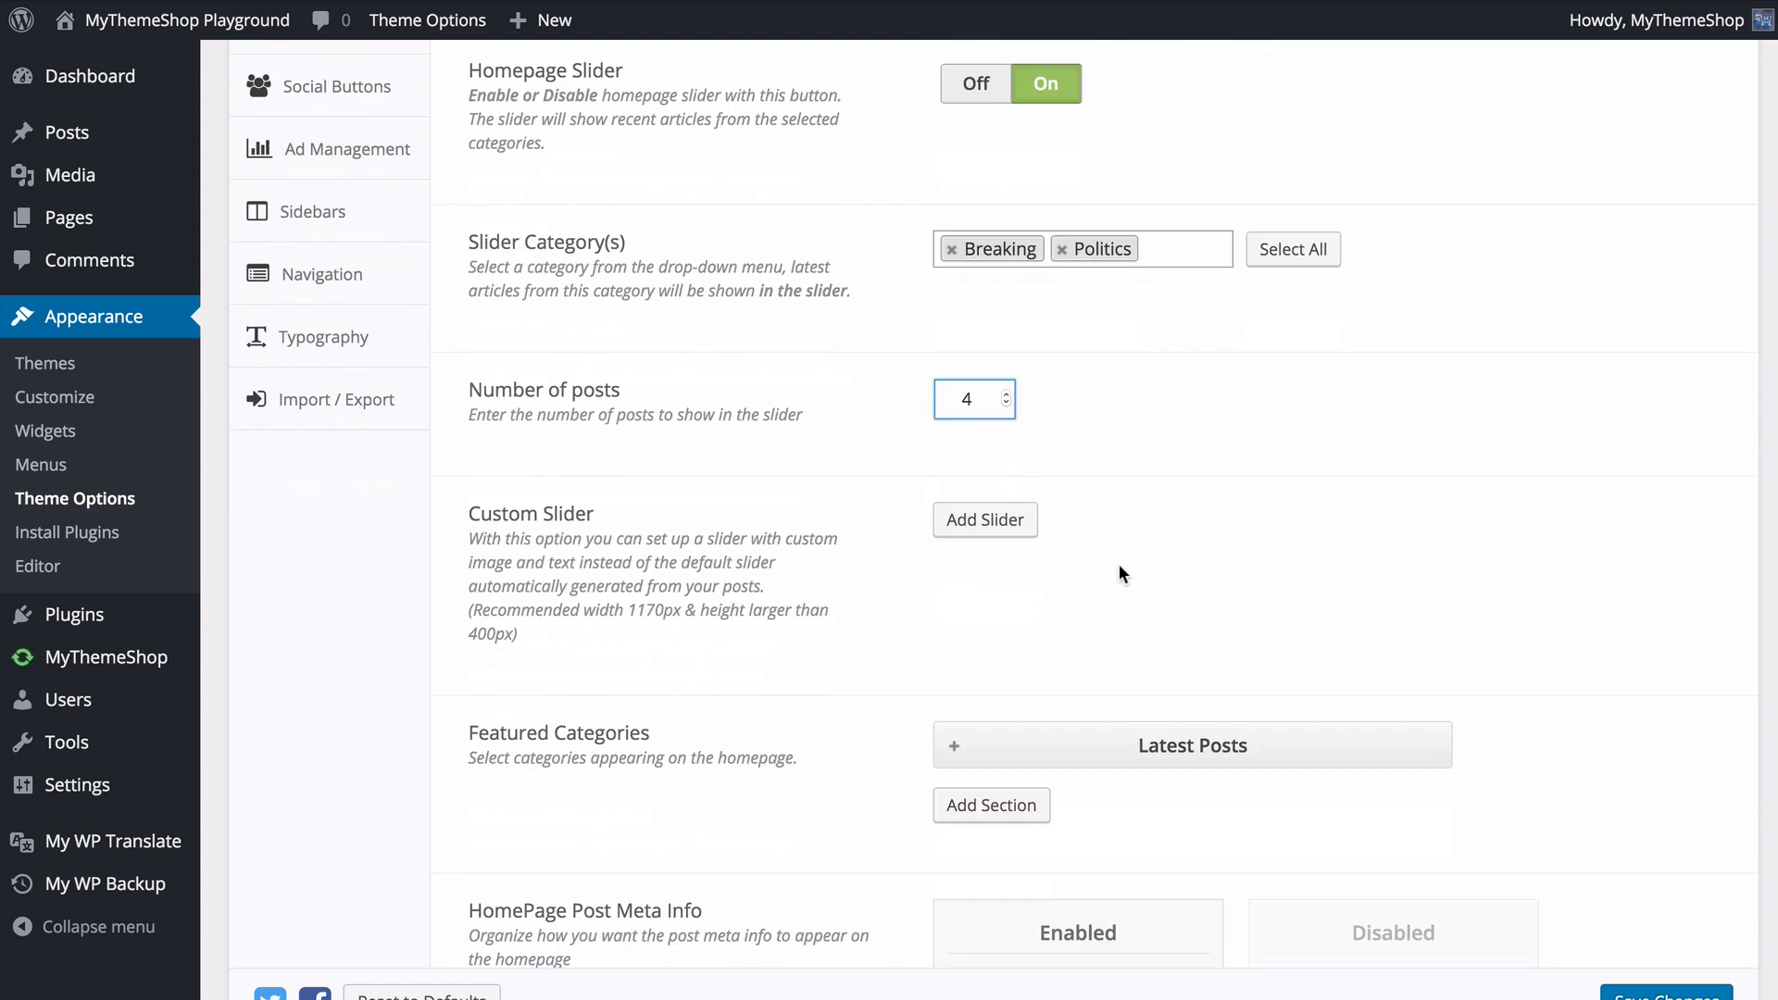
pyautogui.click(977, 540)
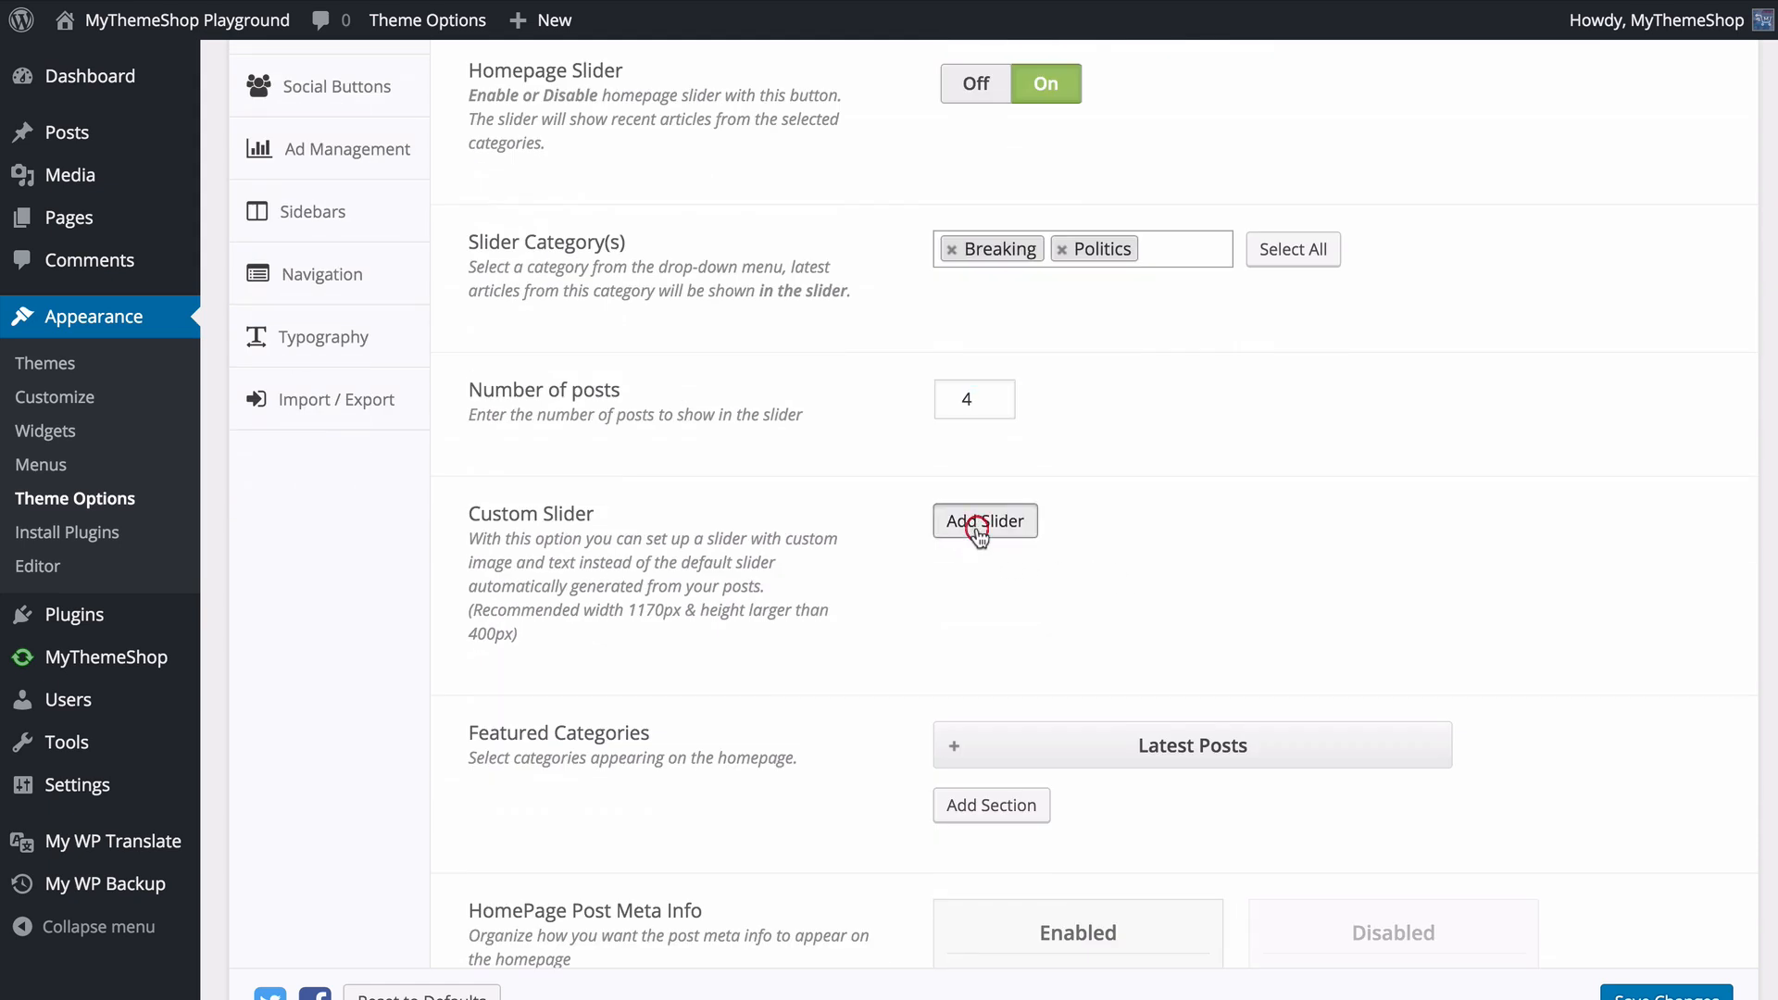
pyautogui.scroll(-2, 1074, 587)
pyautogui.click(1065, 552)
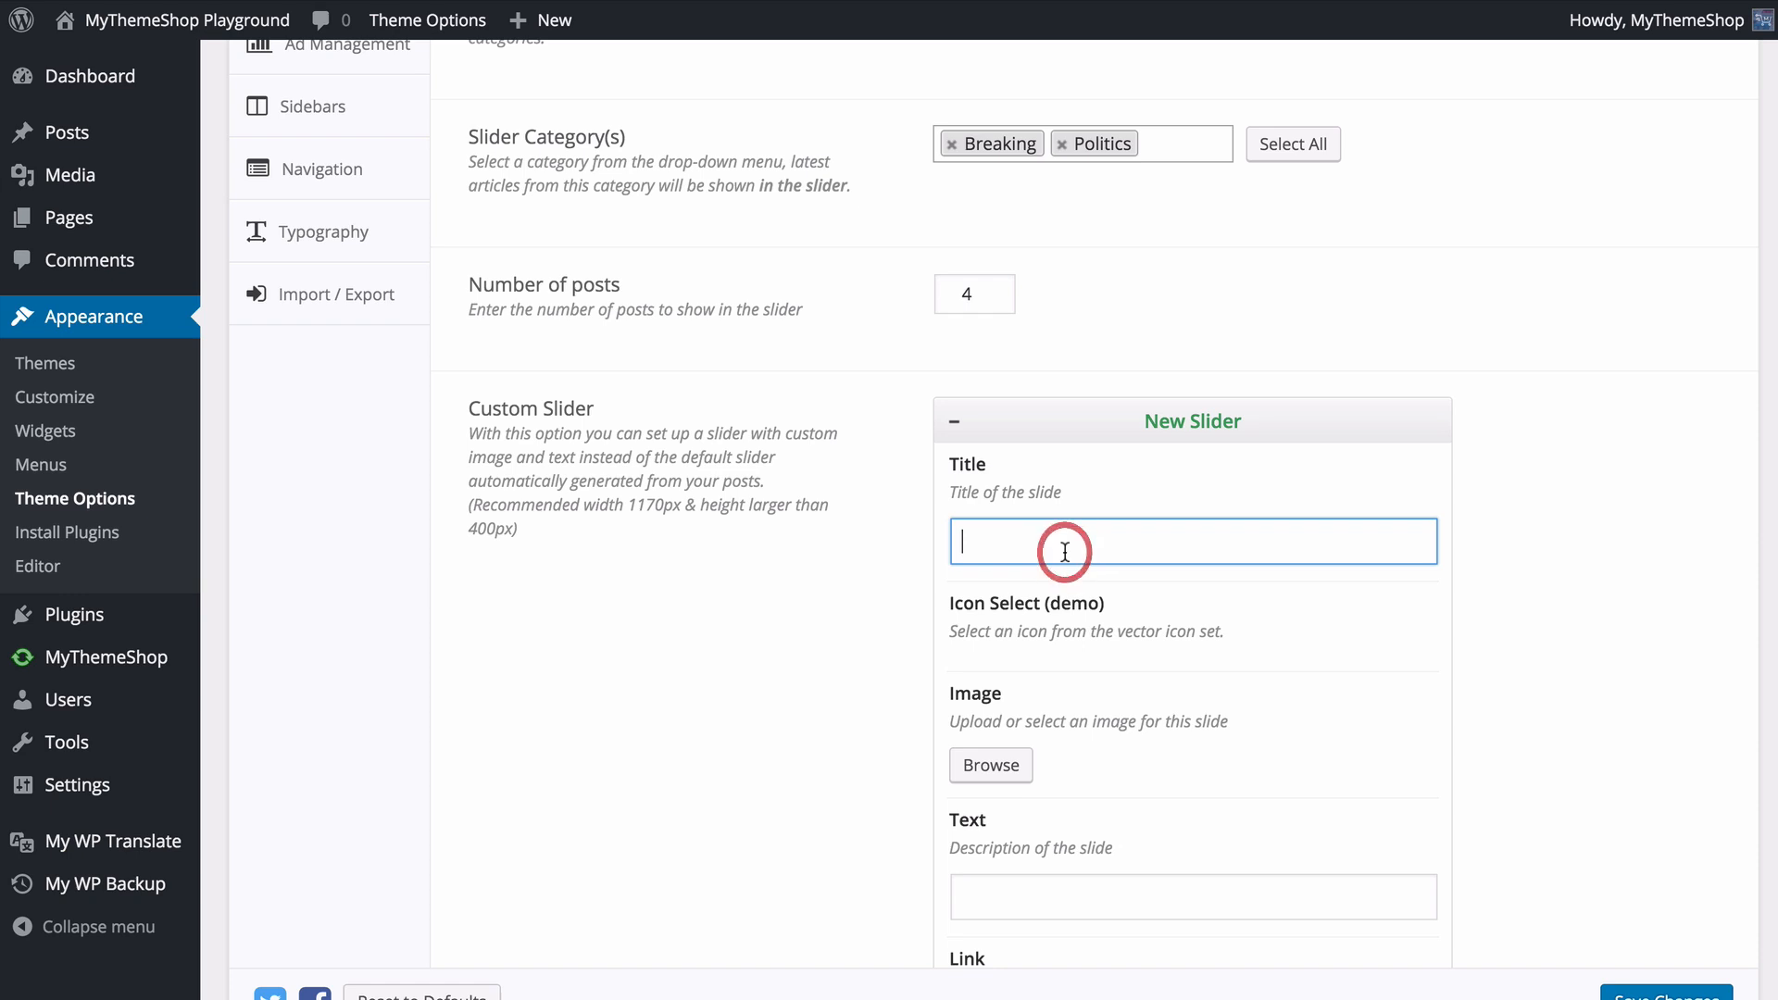
pyautogui.scroll(-1, 1082, 536)
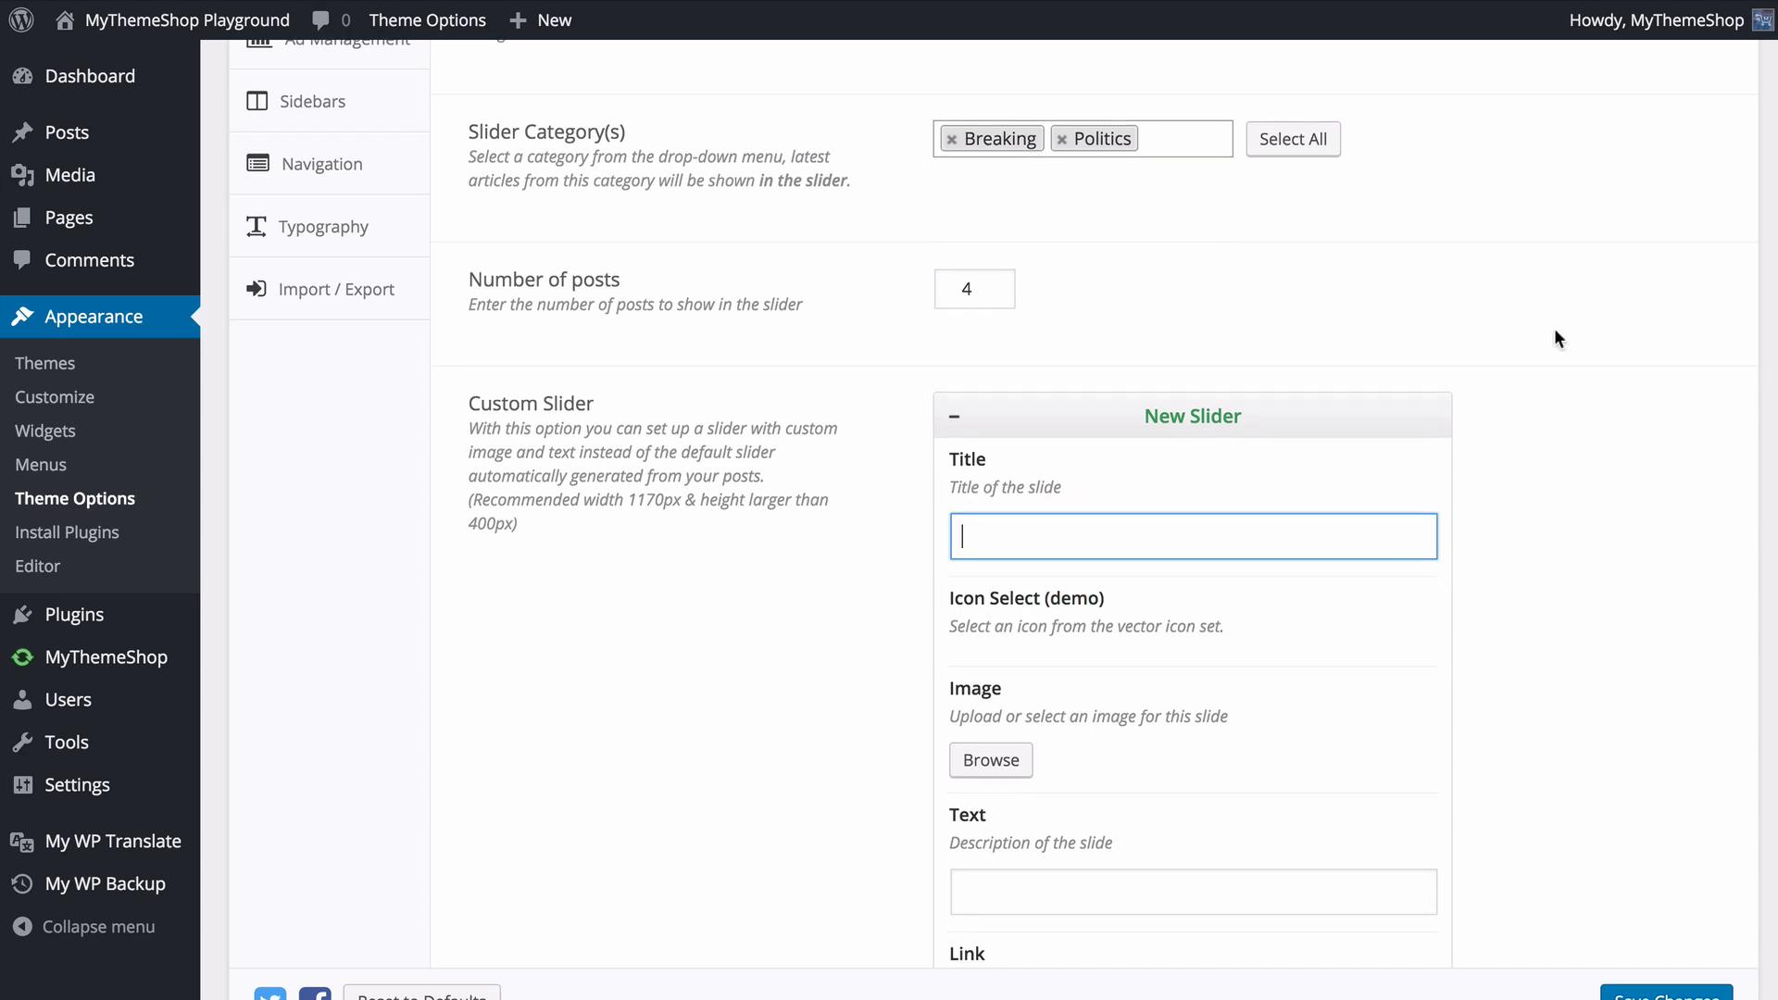
pyautogui.write('Custom Text')
pyautogui.click(1373, 618)
# - Set the custom slide's image to the wristwatch photo IMG_3725-1300x866.jpg from the media library
pyautogui.scroll(-3, 1246, 597)
pyautogui.click(1025, 637)
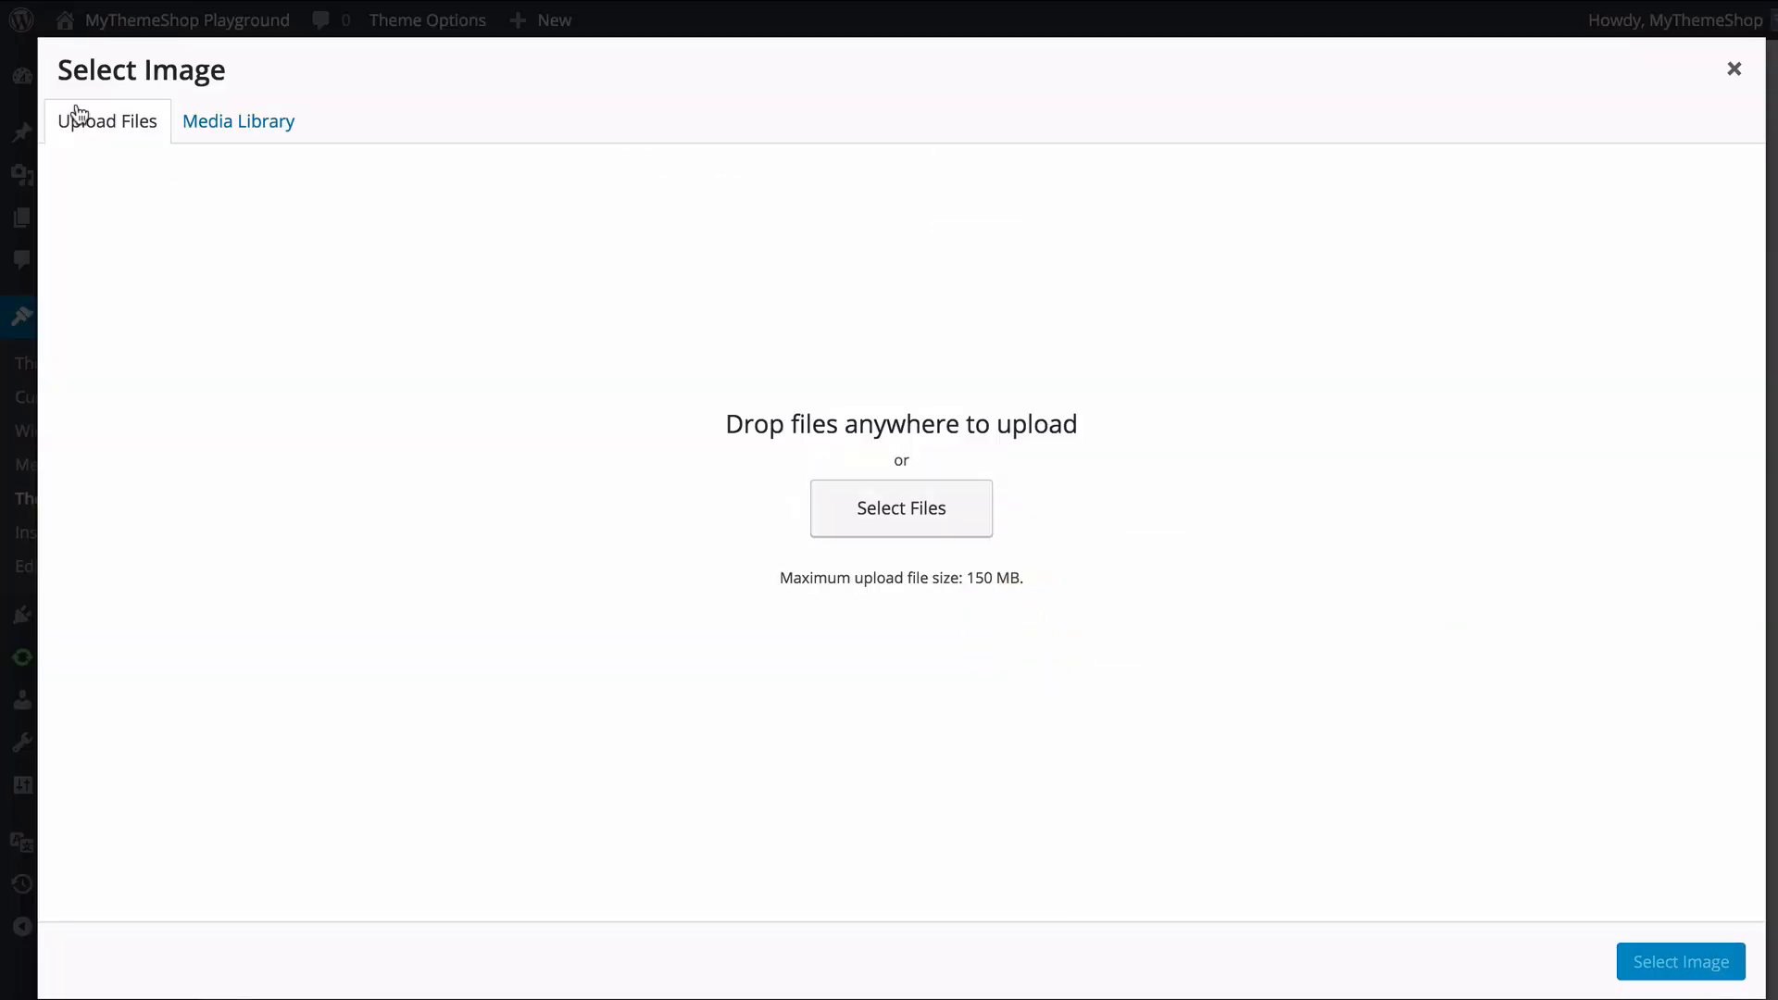
pyautogui.click(261, 121)
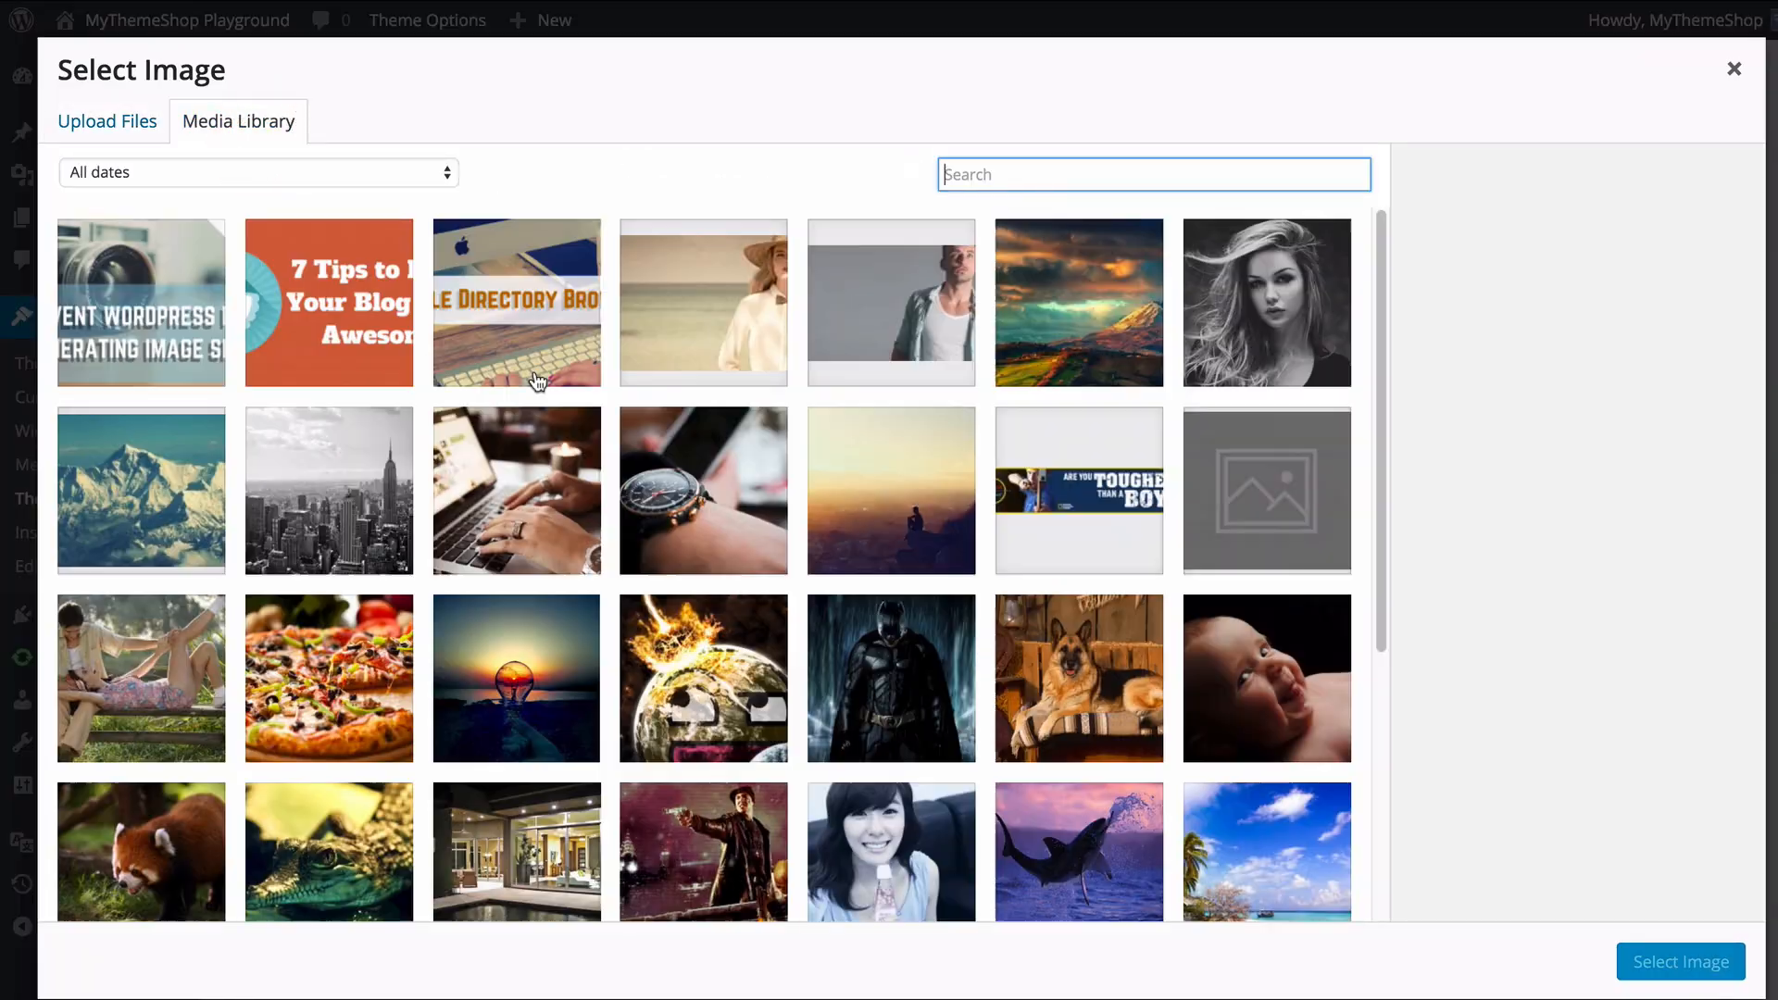
pyautogui.click(715, 477)
pyautogui.click(1681, 961)
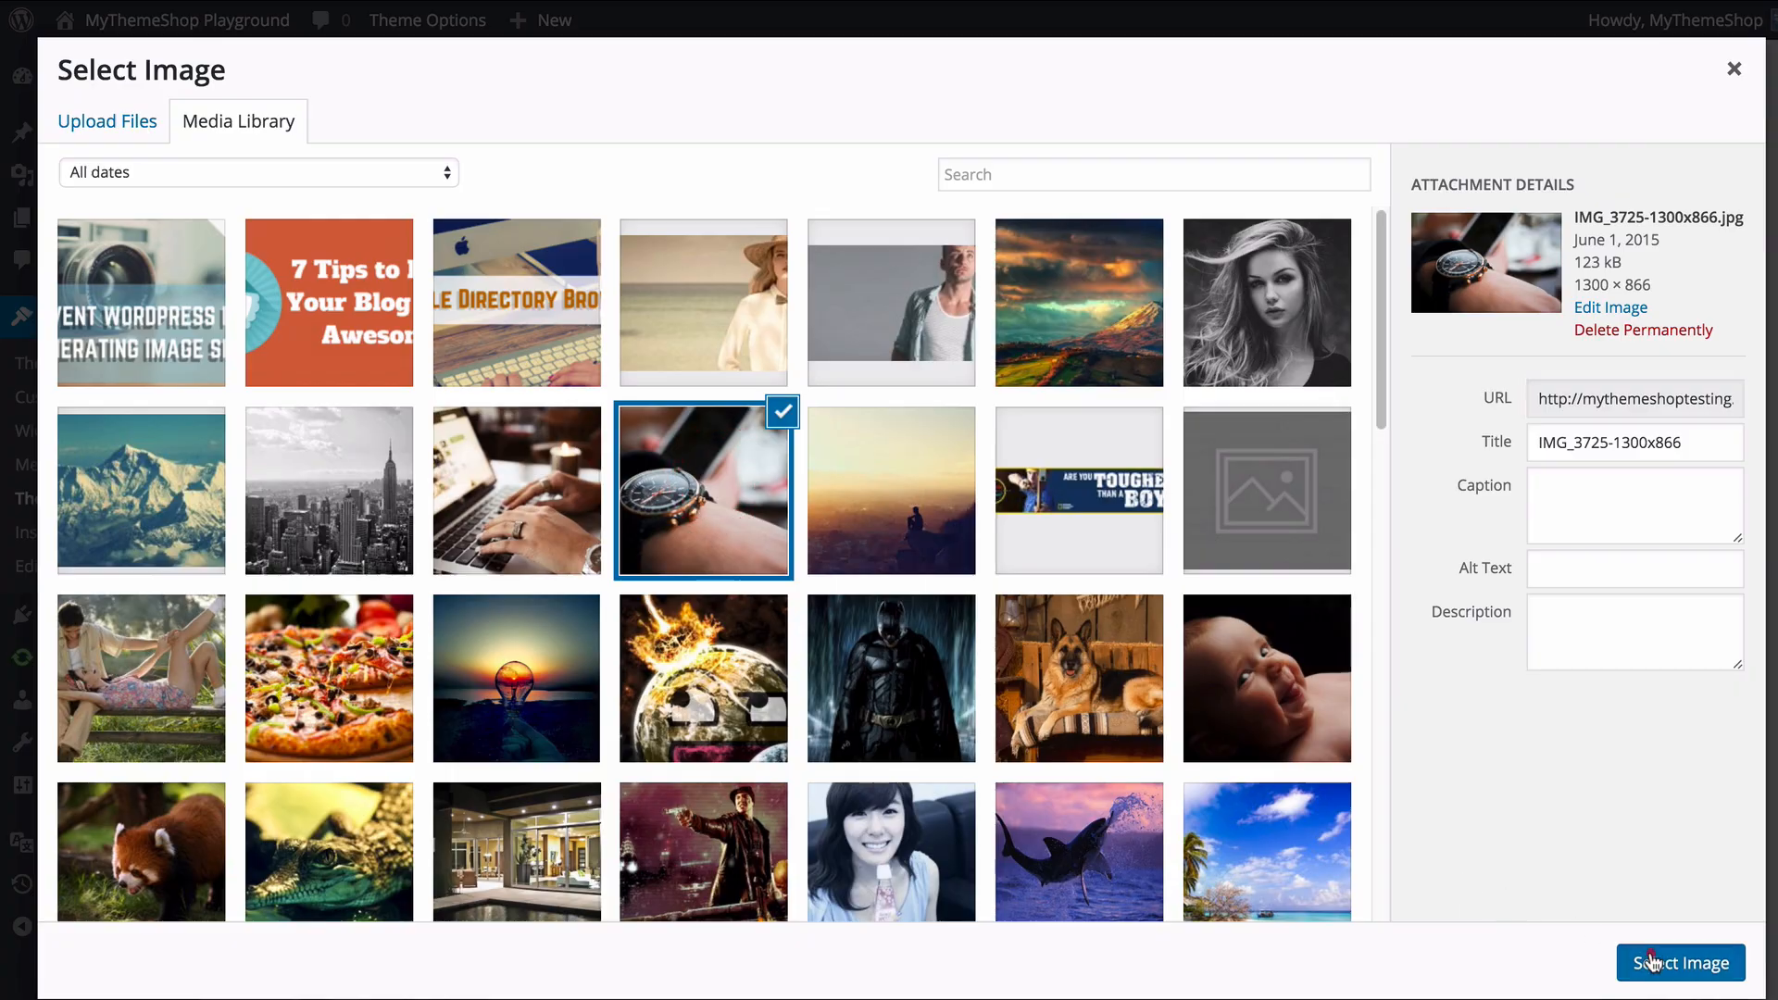
pyautogui.scroll(-3, 1205, 722)
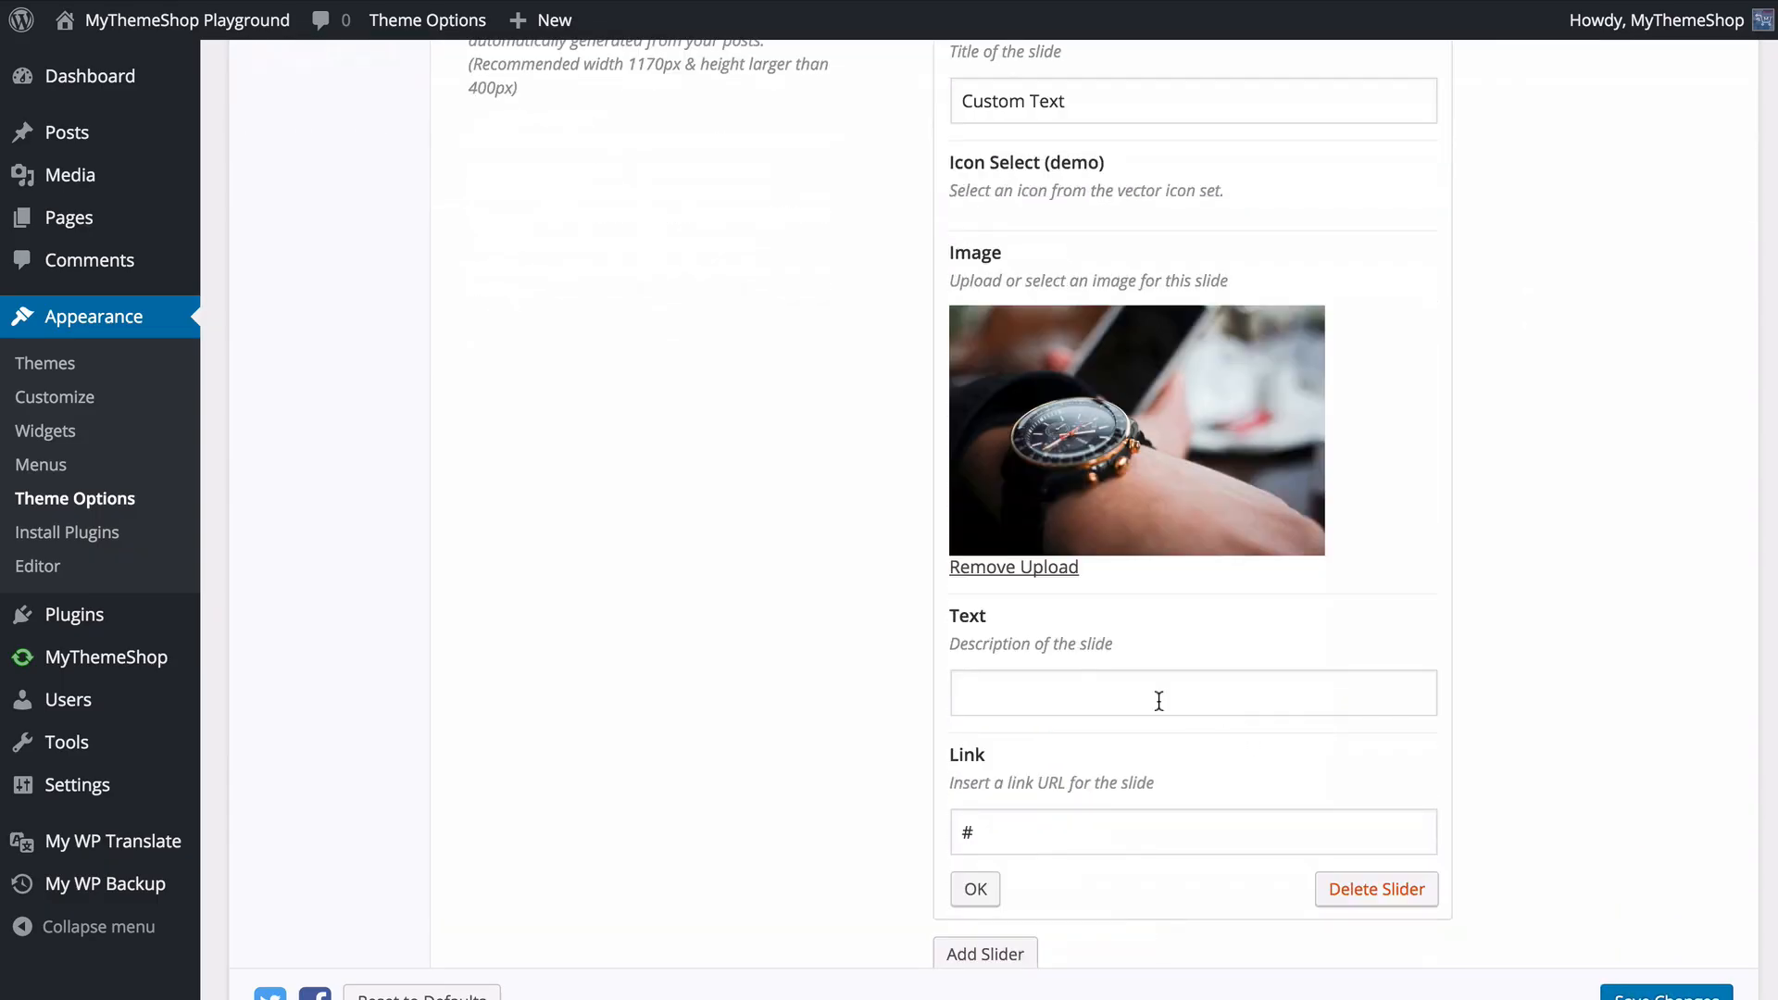
pyautogui.click(1157, 696)
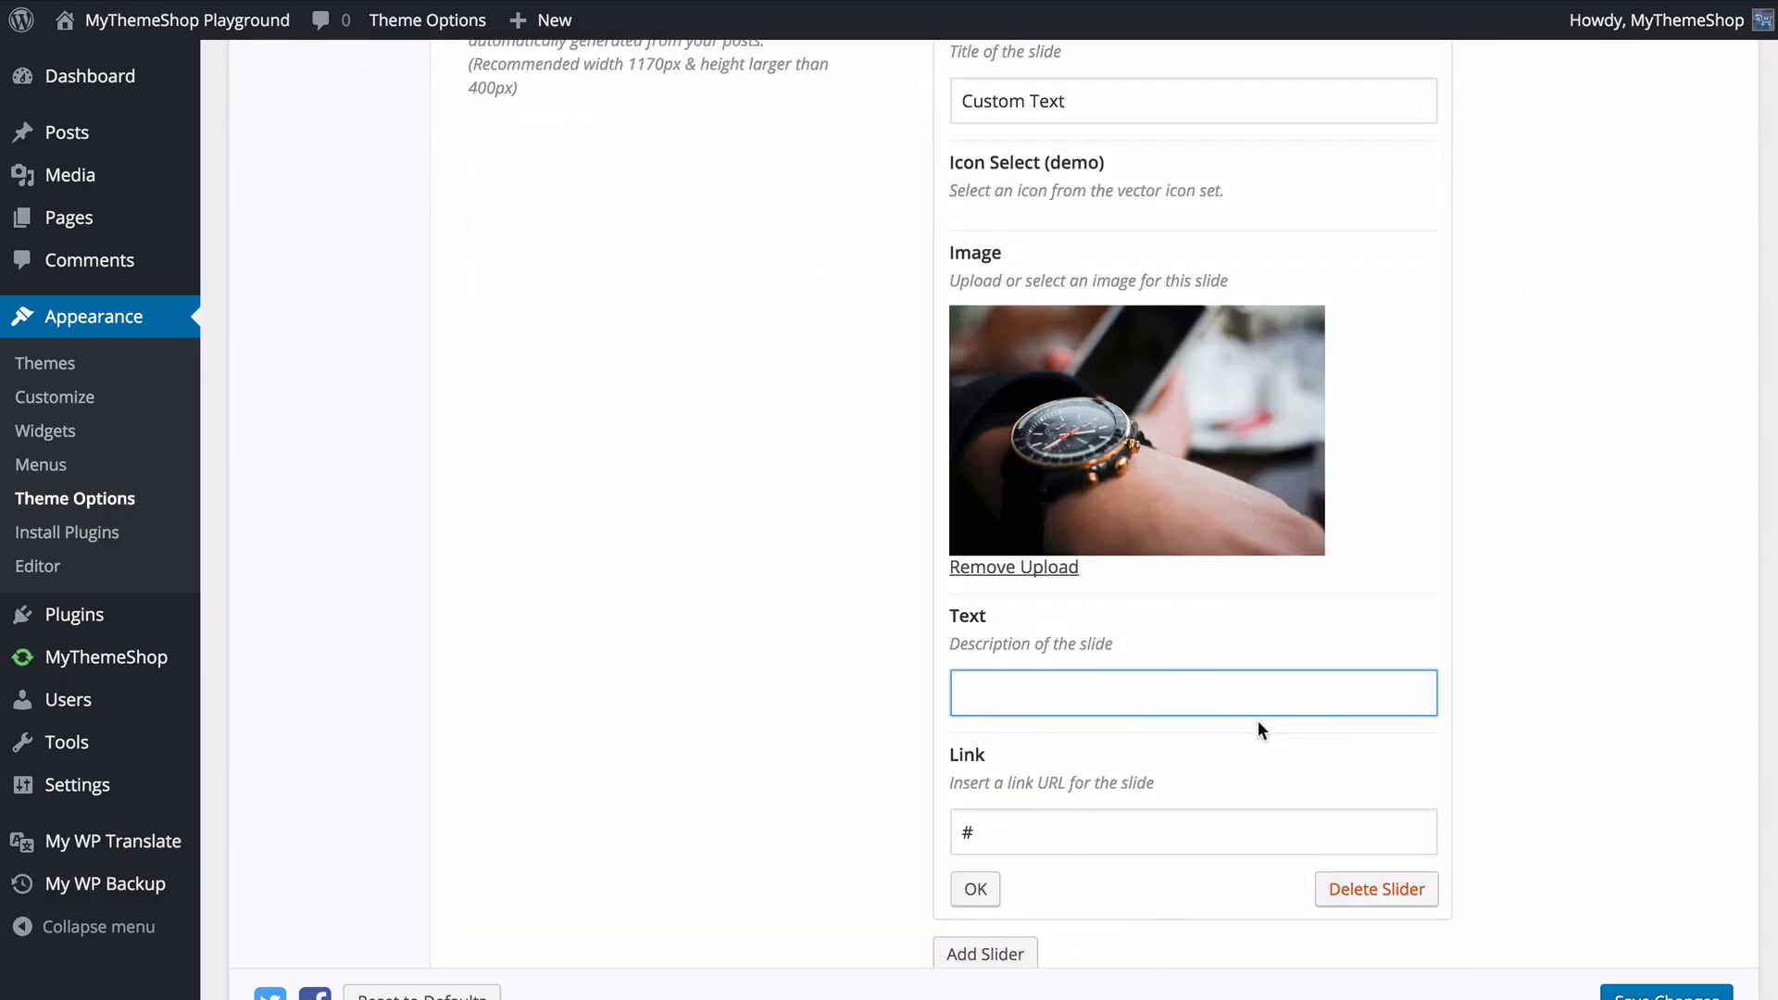
pyautogui.write('This is a demo.')
pyautogui.press('Tab')
pyautogui.write('ht')
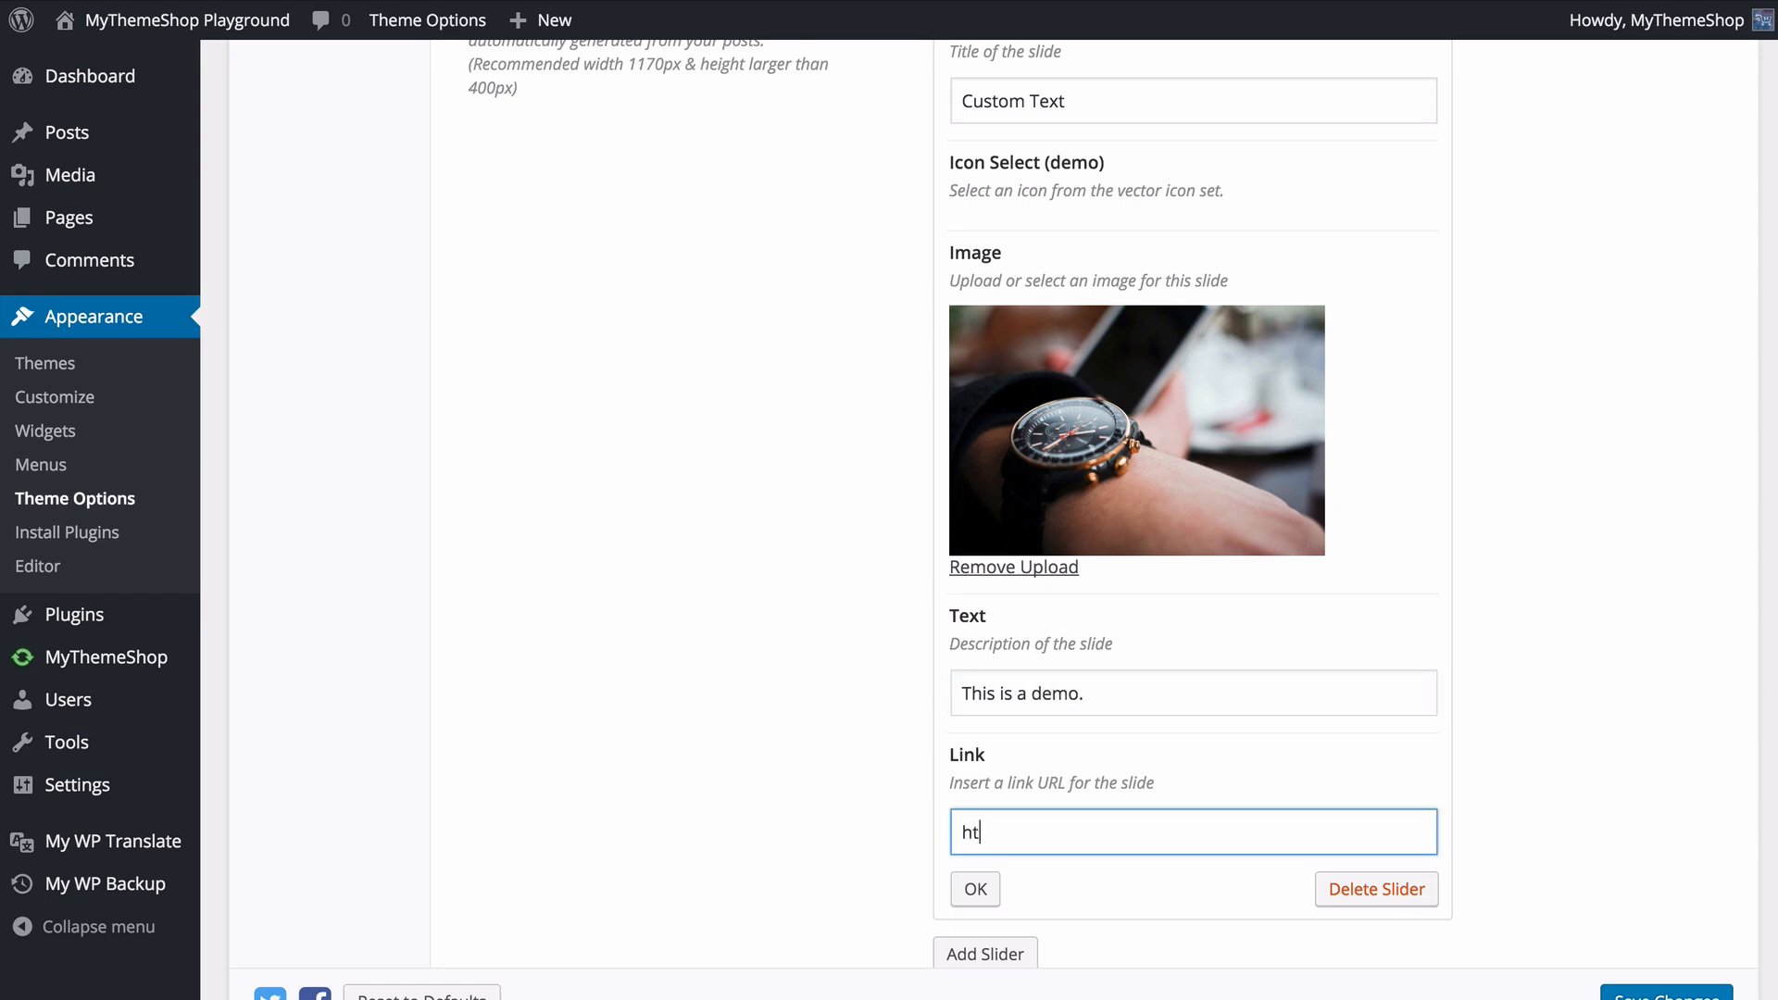
pyautogui.write('tp://mythemeshop.com')
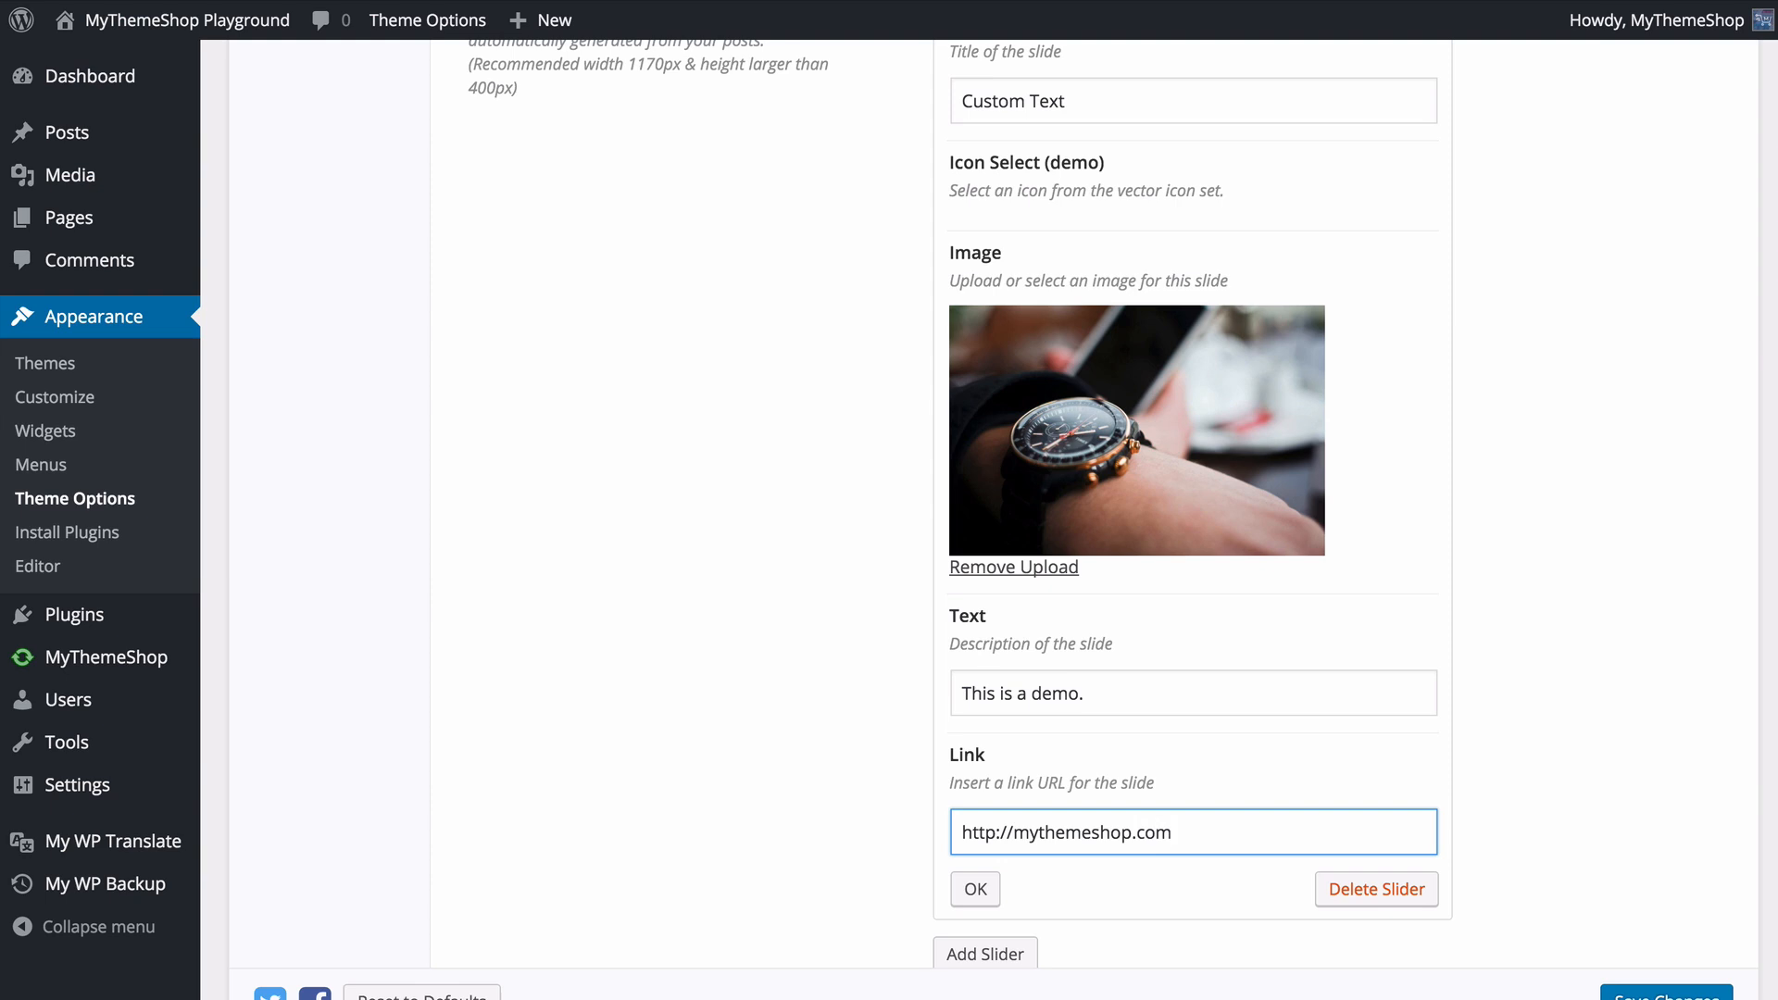
pyautogui.click(991, 891)
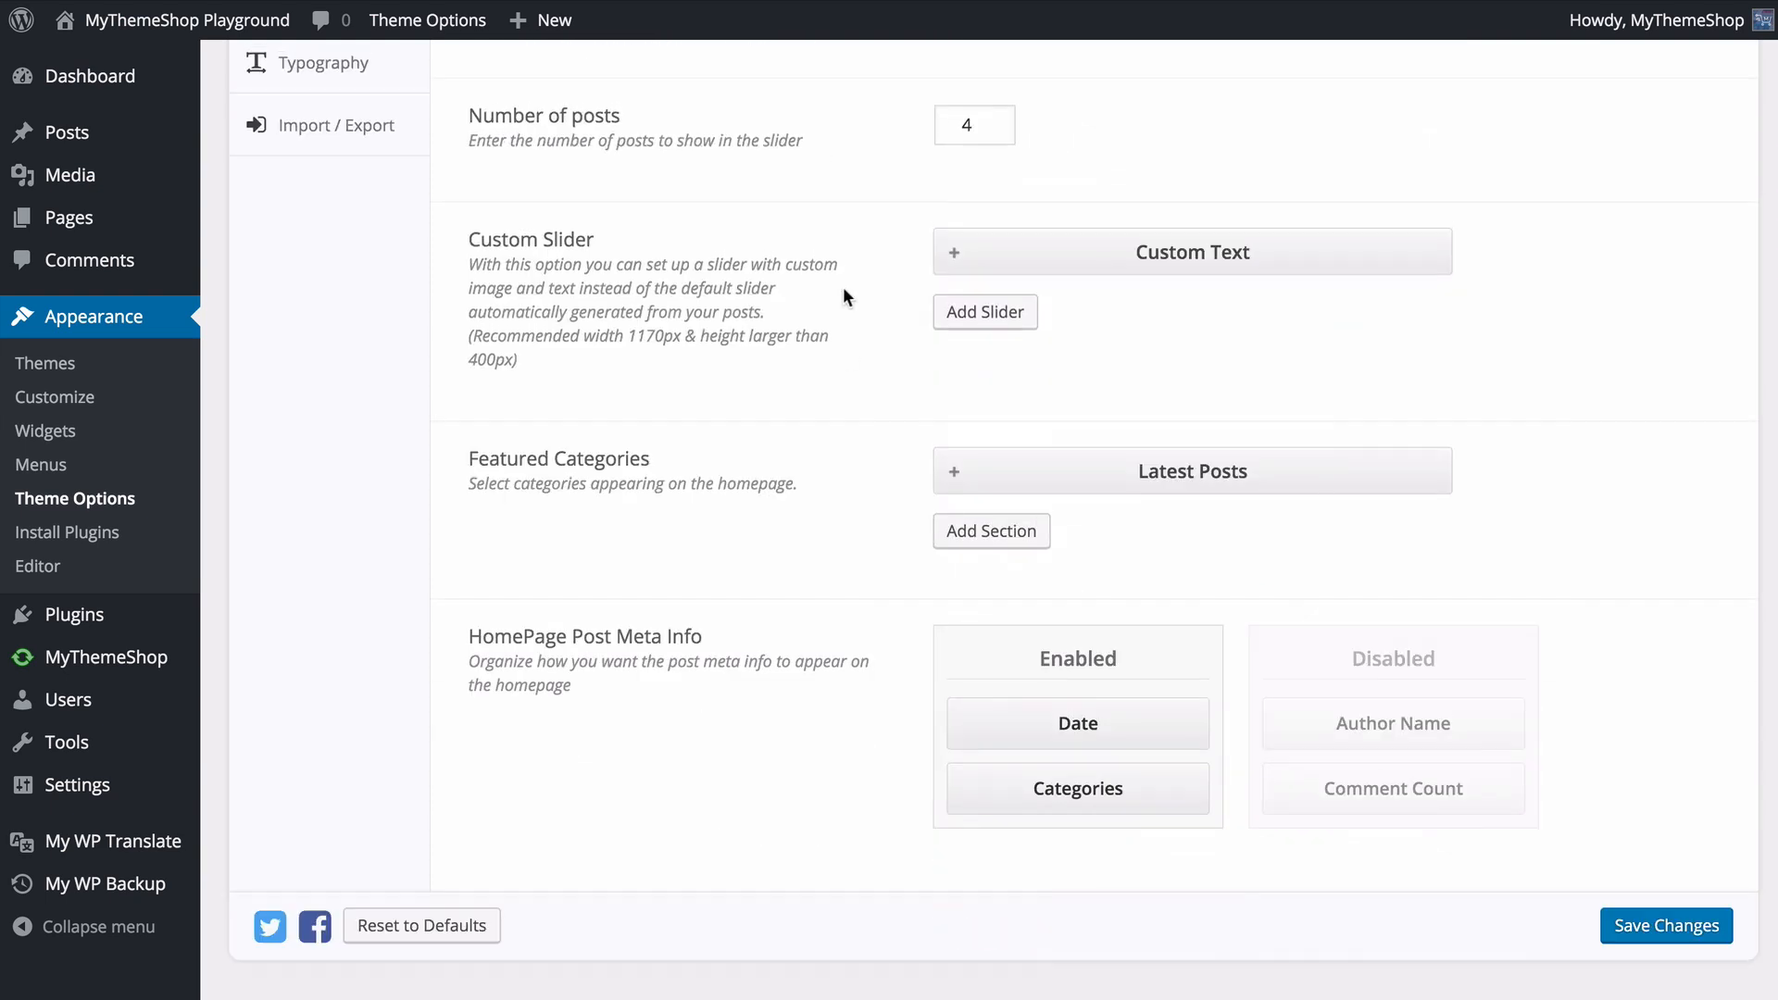
# - Add a second, empty custom slide, collapse and reopen it, and delete it again
pyautogui.click(995, 317)
pyautogui.click(1049, 323)
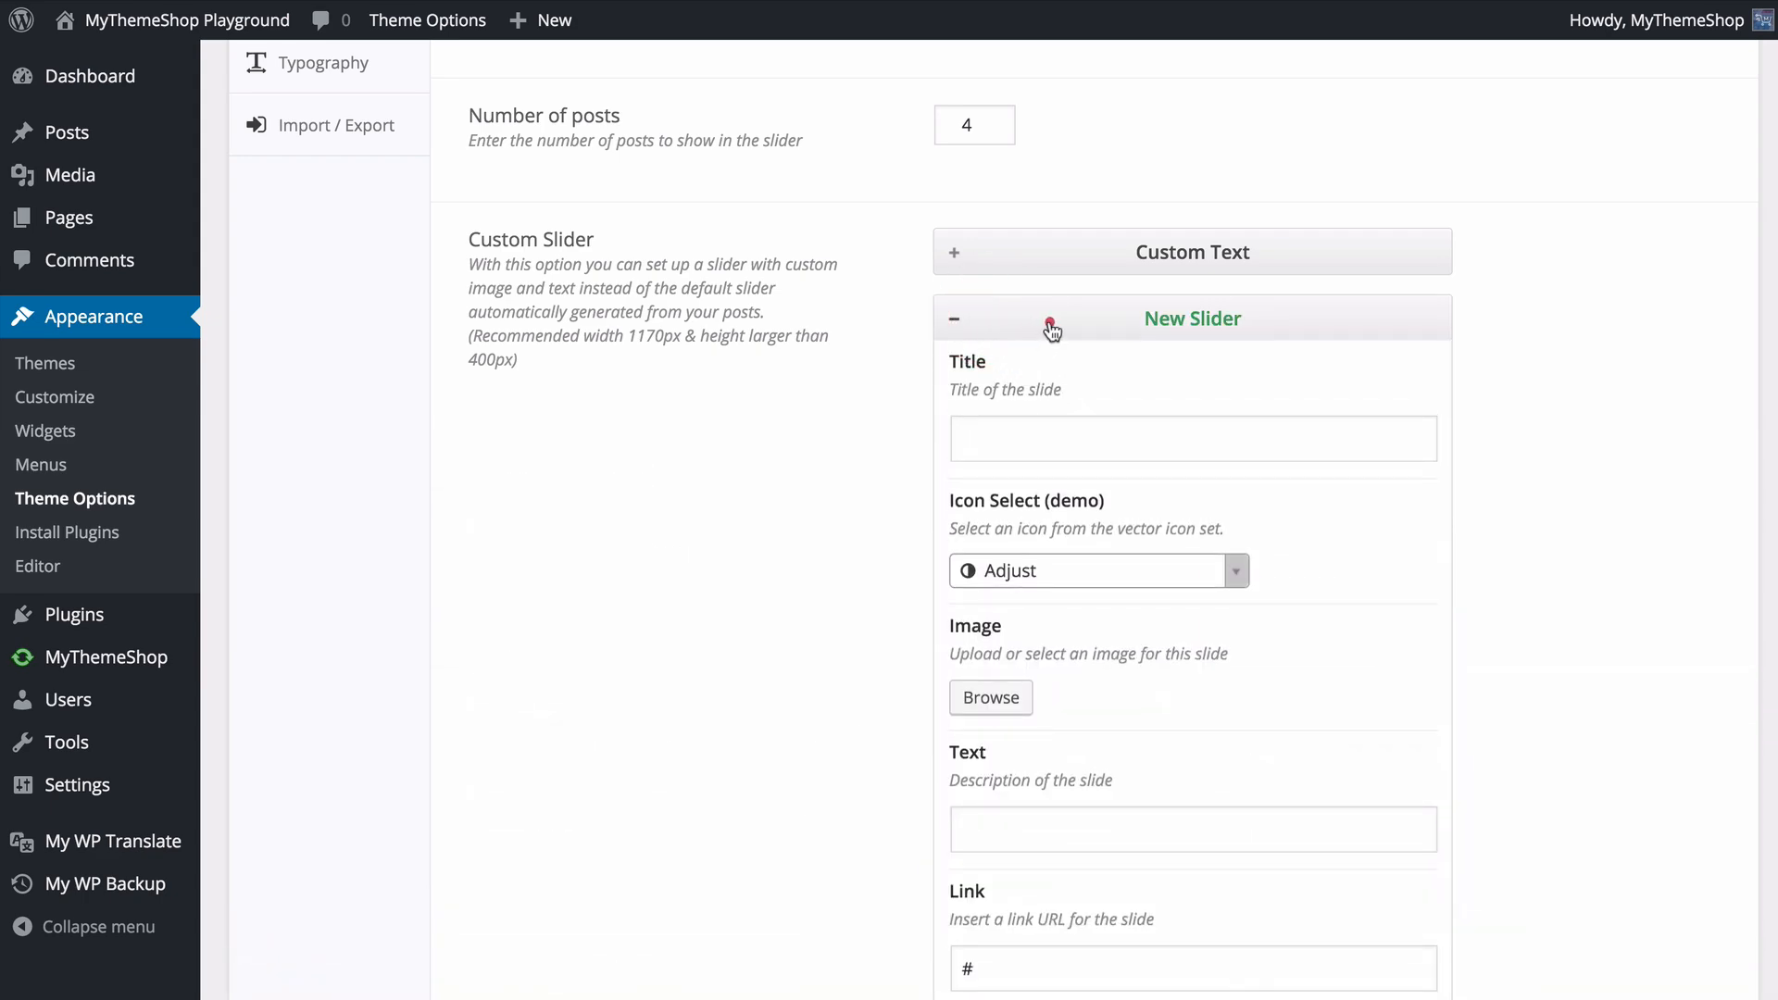
pyautogui.click(954, 318)
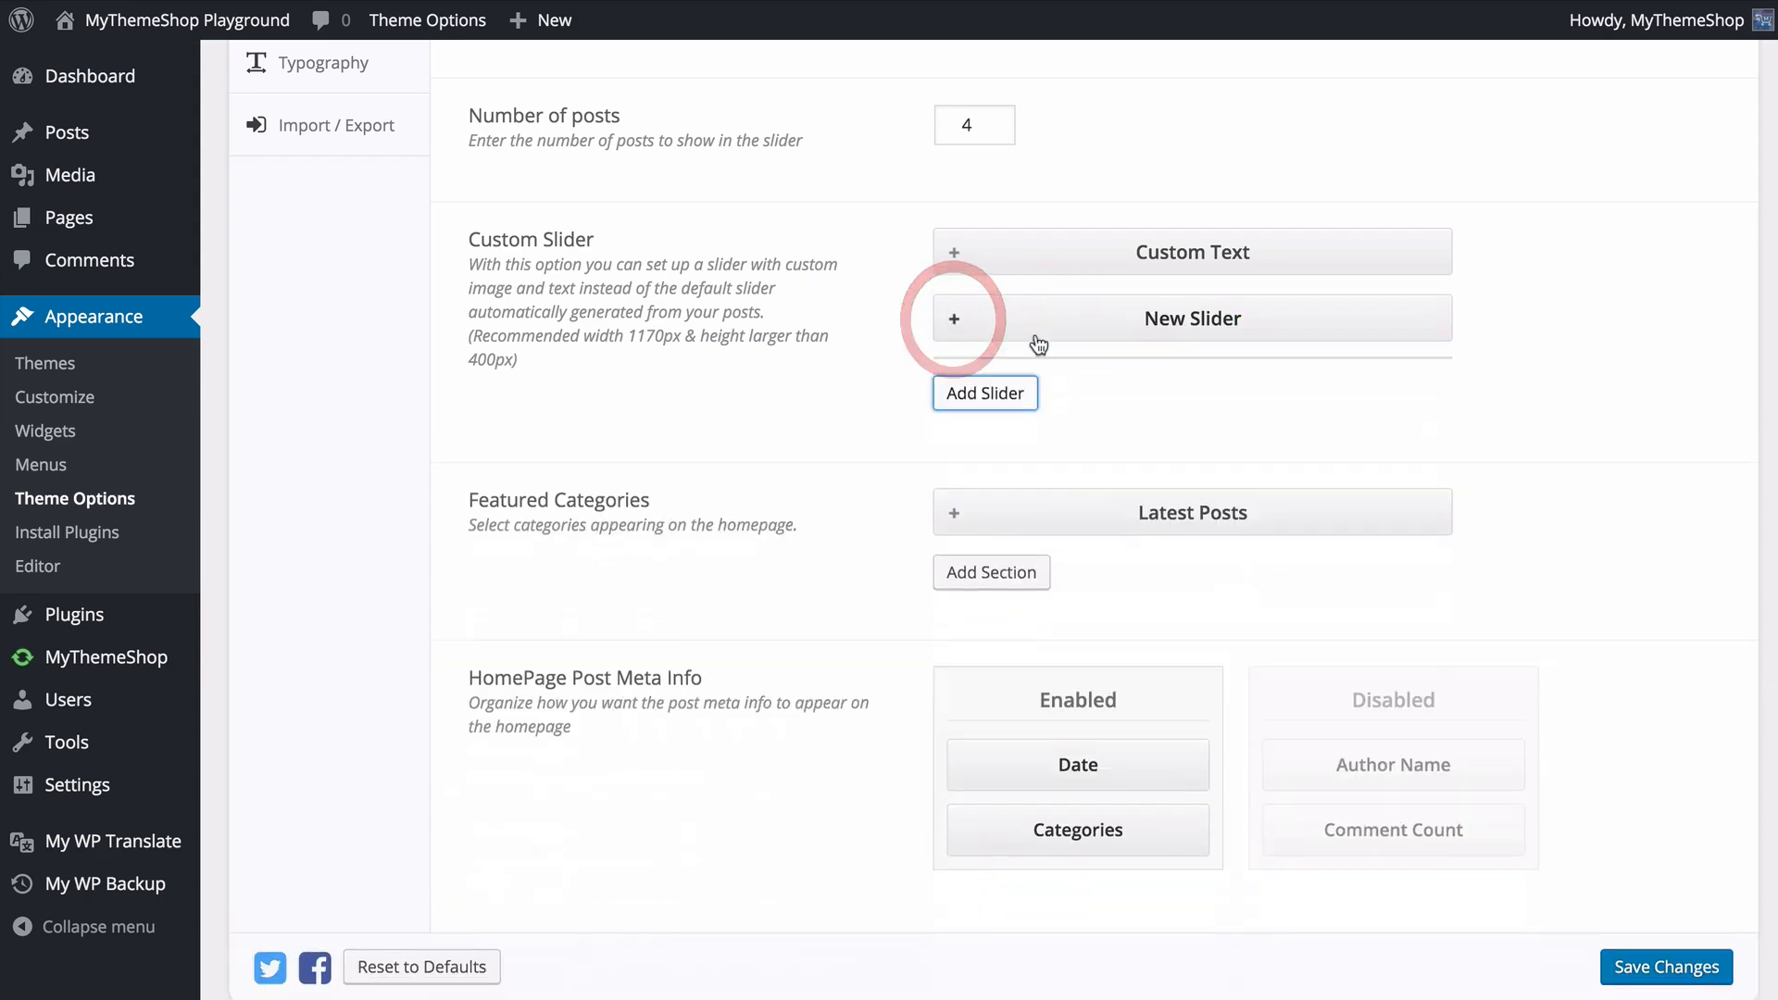
pyautogui.moveTo(956, 318); pyautogui.dragTo(1092, 329)
pyautogui.click(1080, 321)
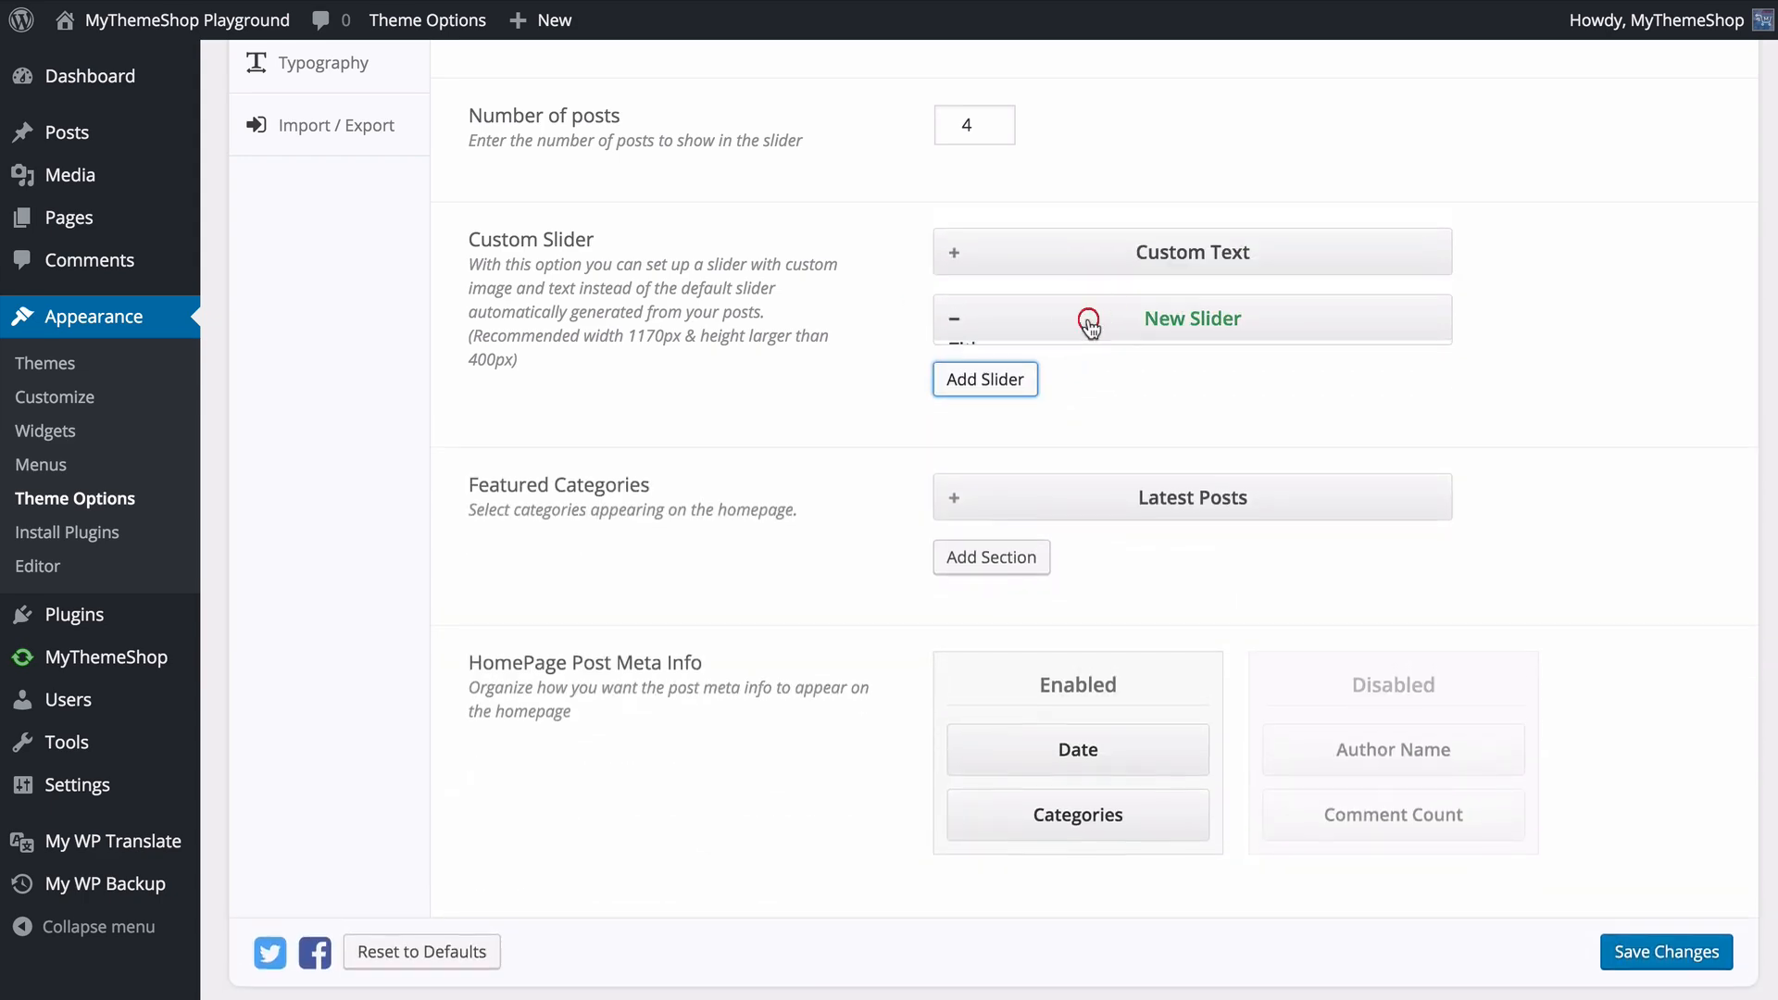
pyautogui.scroll(-2, 1141, 454)
pyautogui.scroll(-6, 1141, 454)
pyautogui.click(1347, 299)
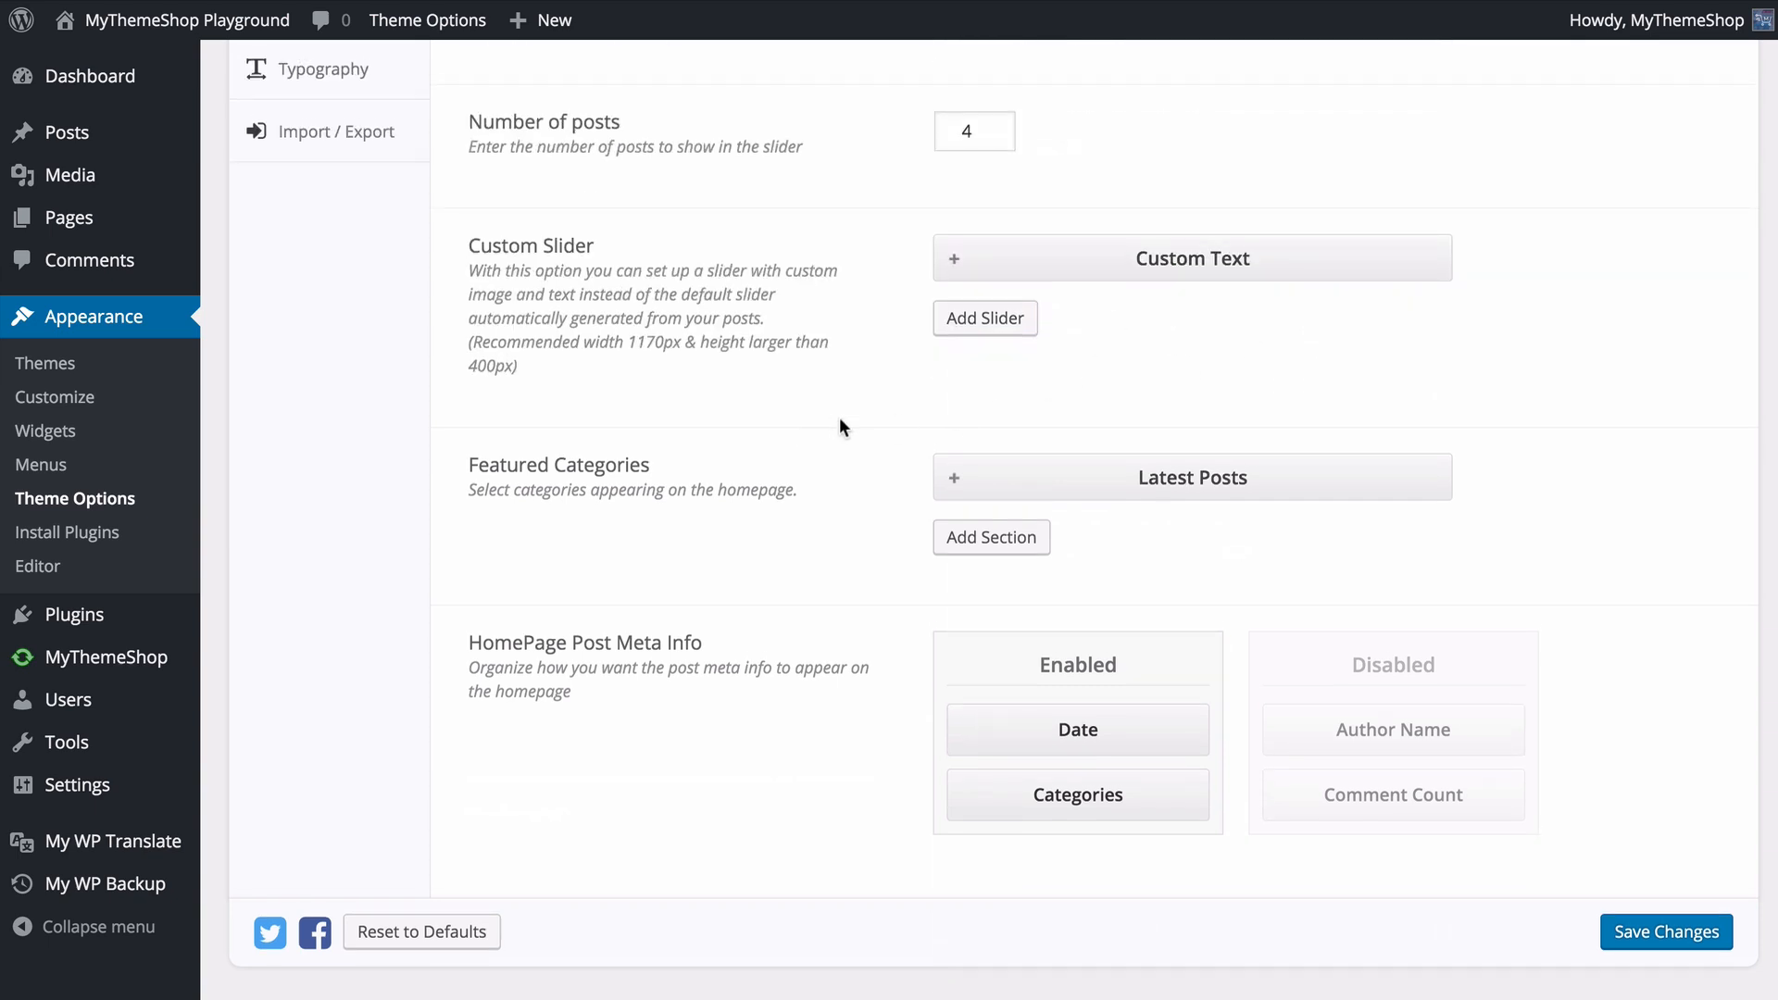
# - Turn off the Homepage Slider
pyautogui.scroll(2, 907, 426)
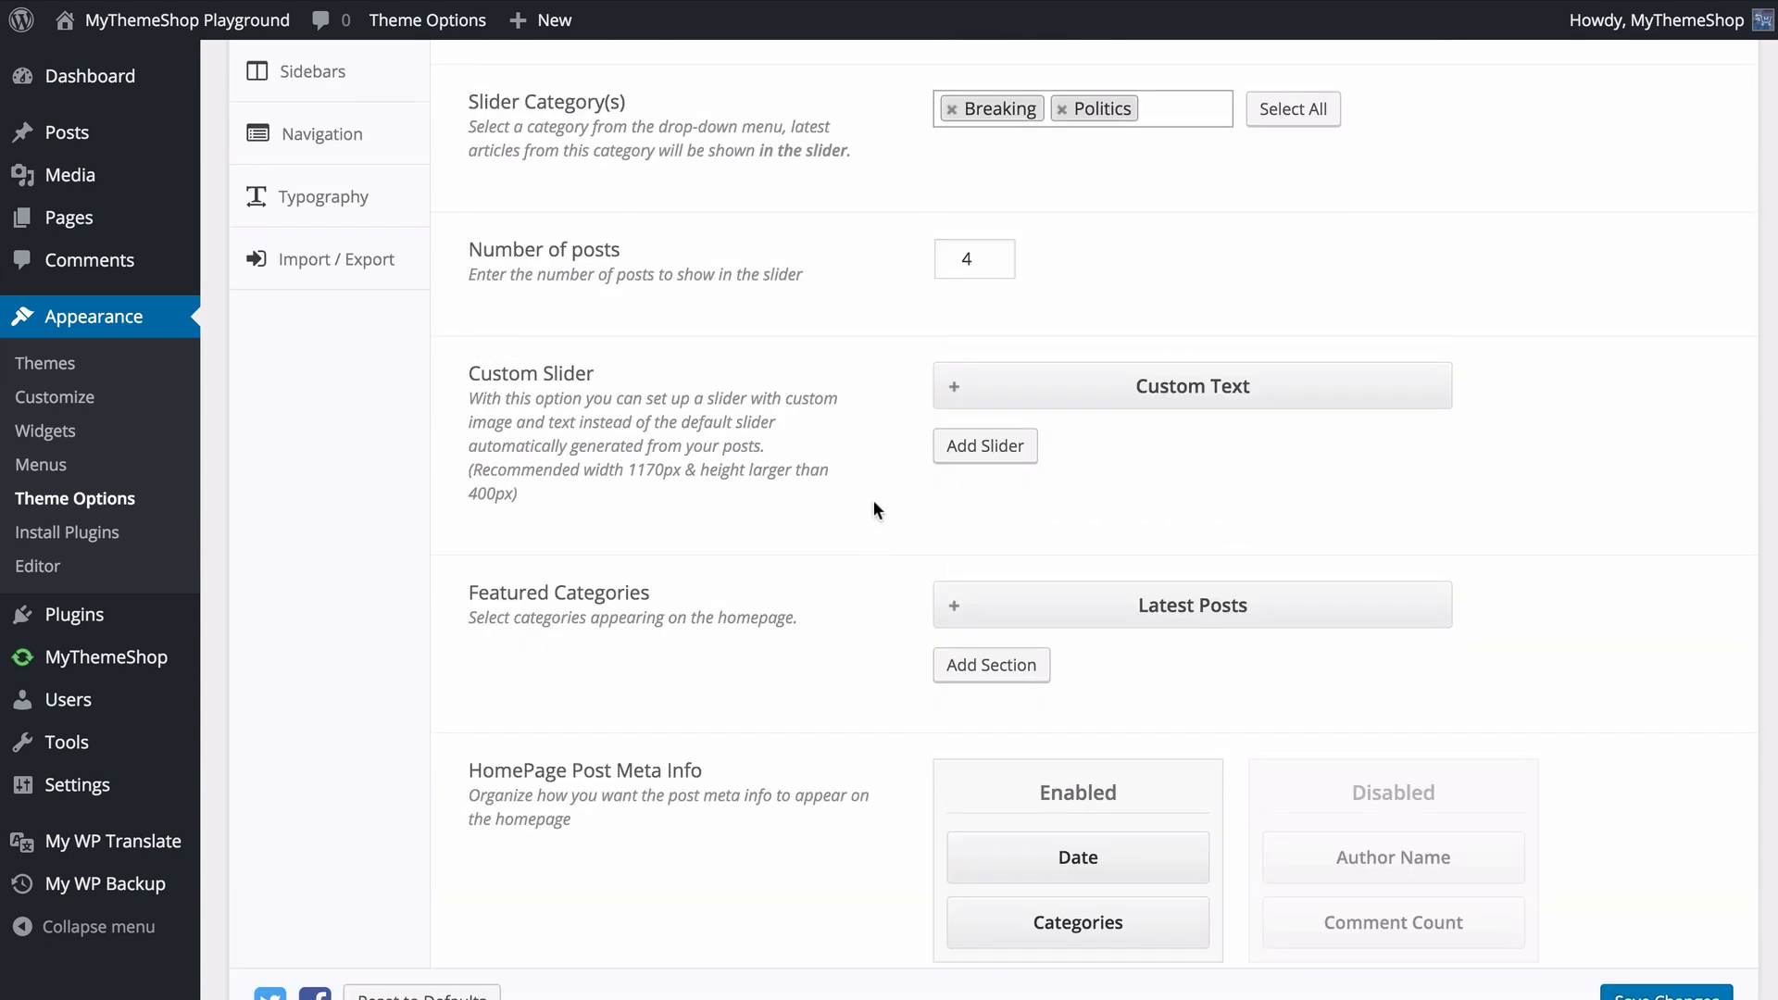
pyautogui.scroll(8, 875, 463)
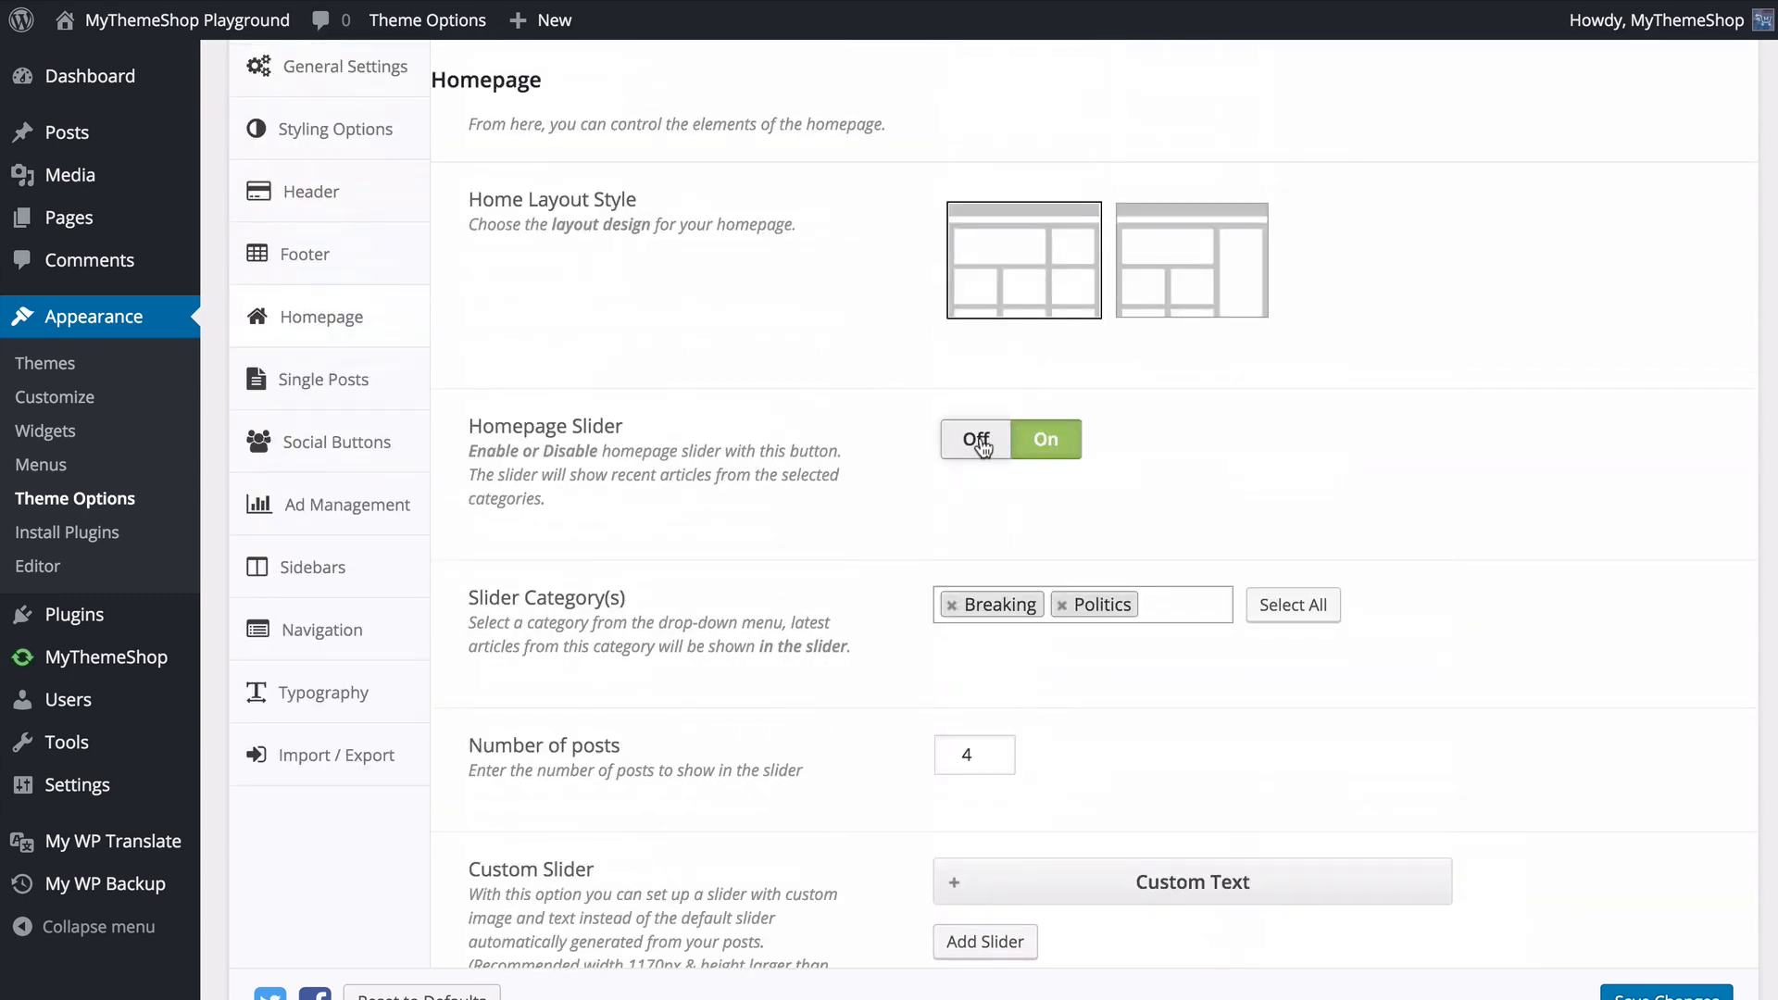
pyautogui.click(977, 443)
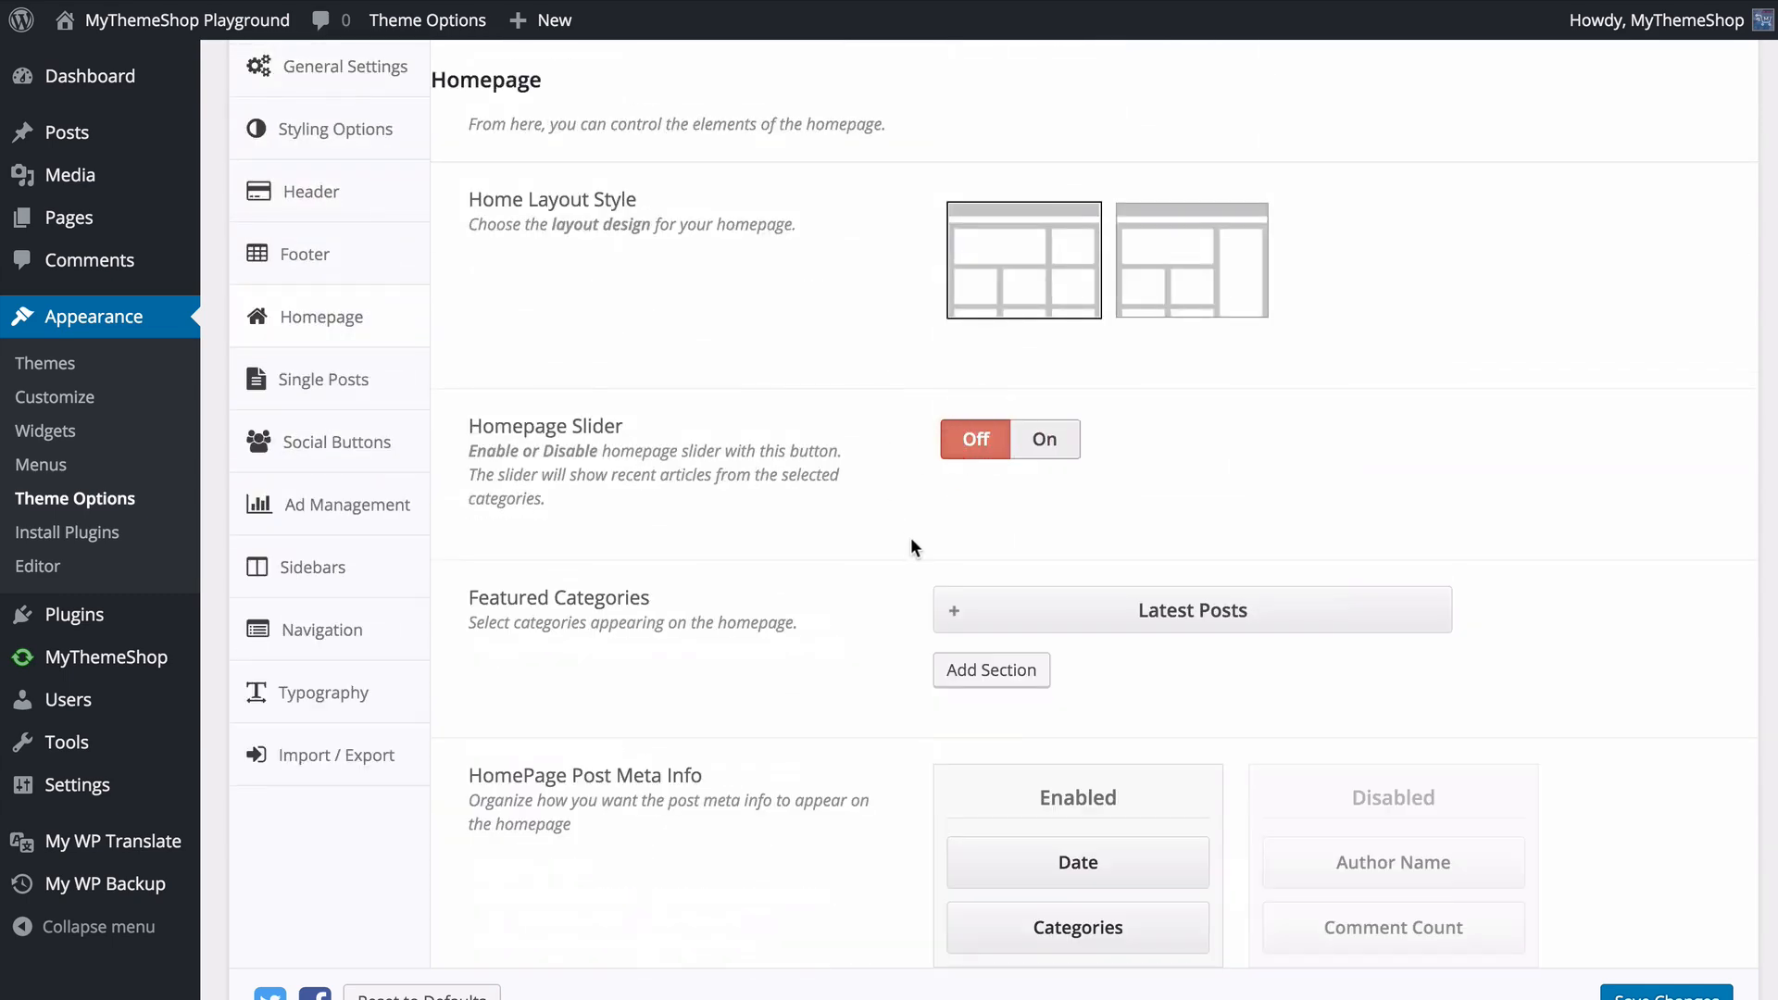
# - Examine the category choices and post number setting of the Latest Posts section under Featured Categories, and collapse the section
pyautogui.click(1008, 618)
pyautogui.scroll(-1, 1065, 622)
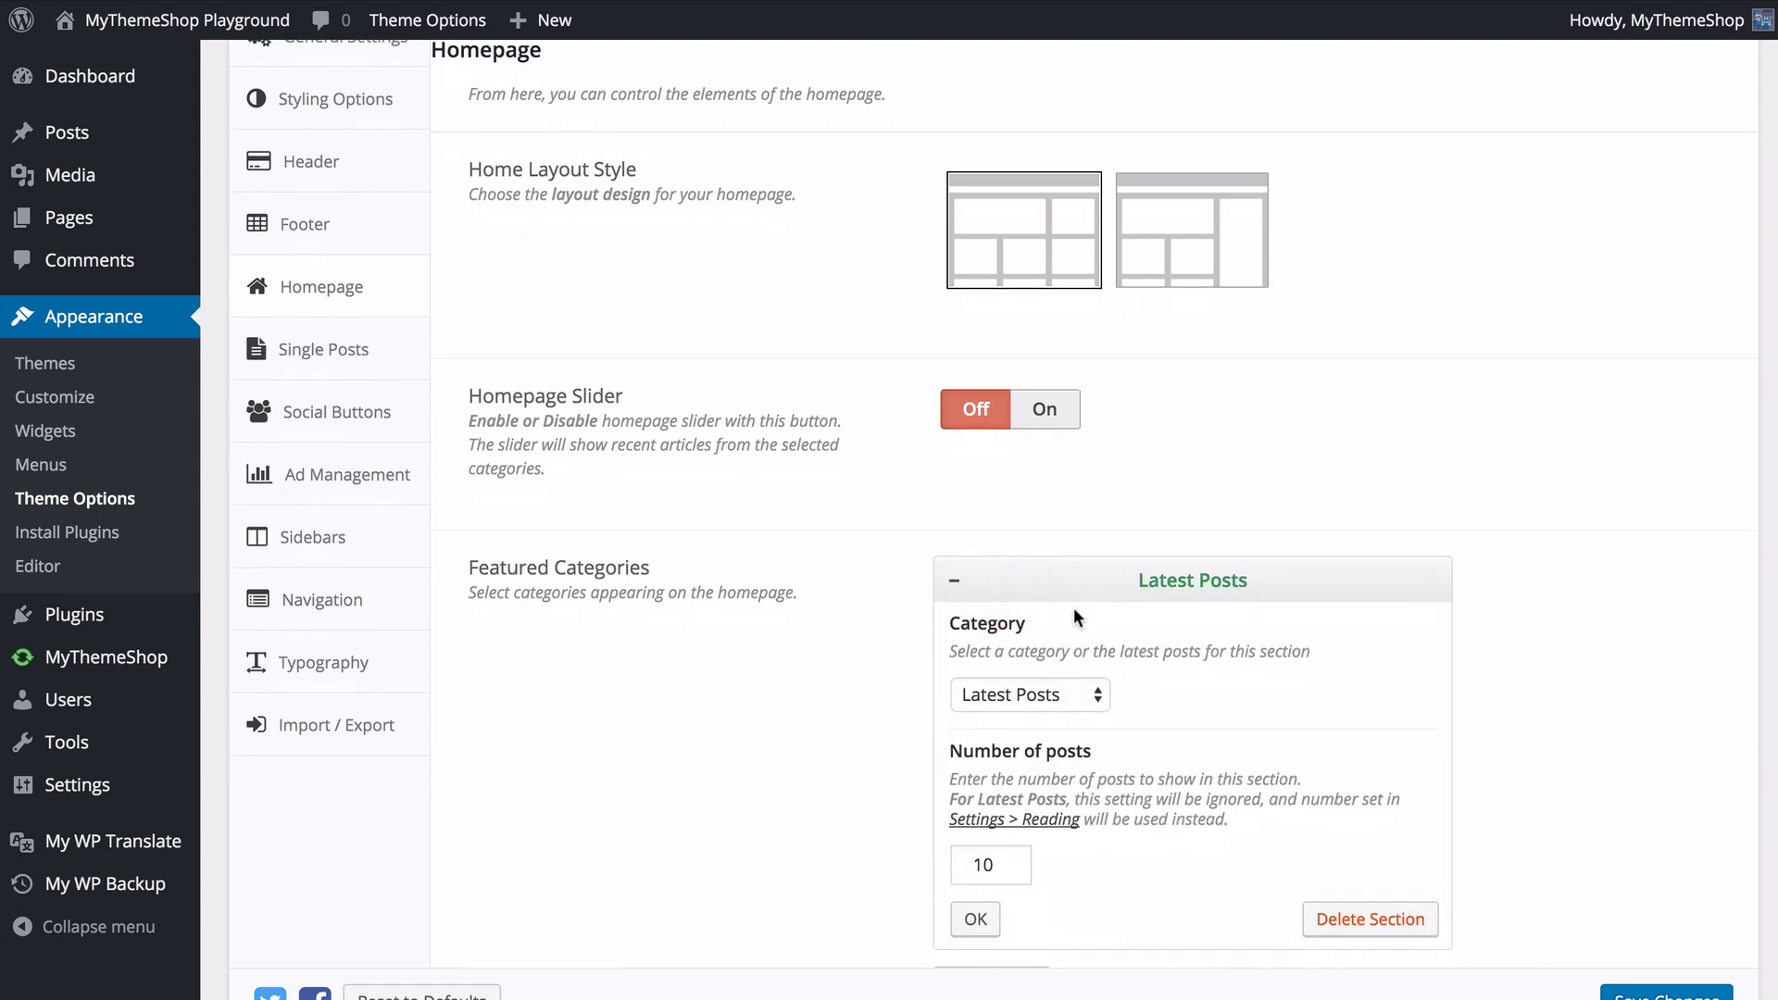
pyautogui.scroll(-3, 1074, 615)
pyautogui.click(1060, 496)
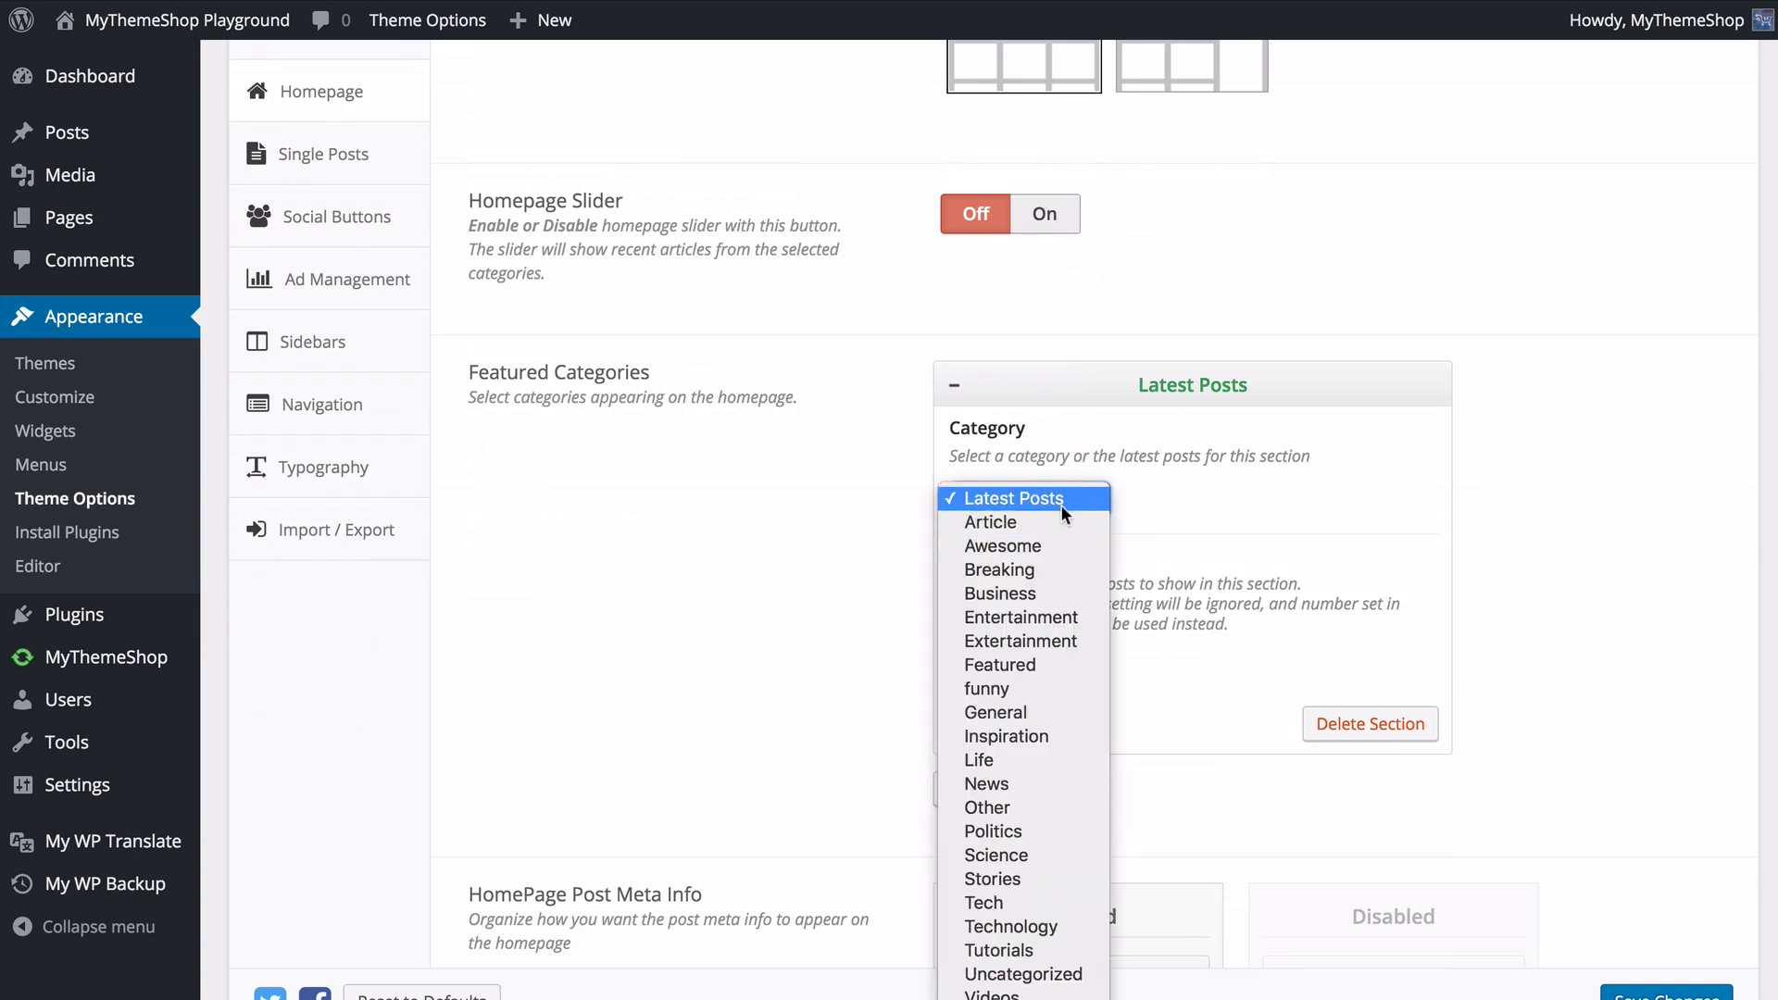
pyautogui.scroll(-2, 1047, 602)
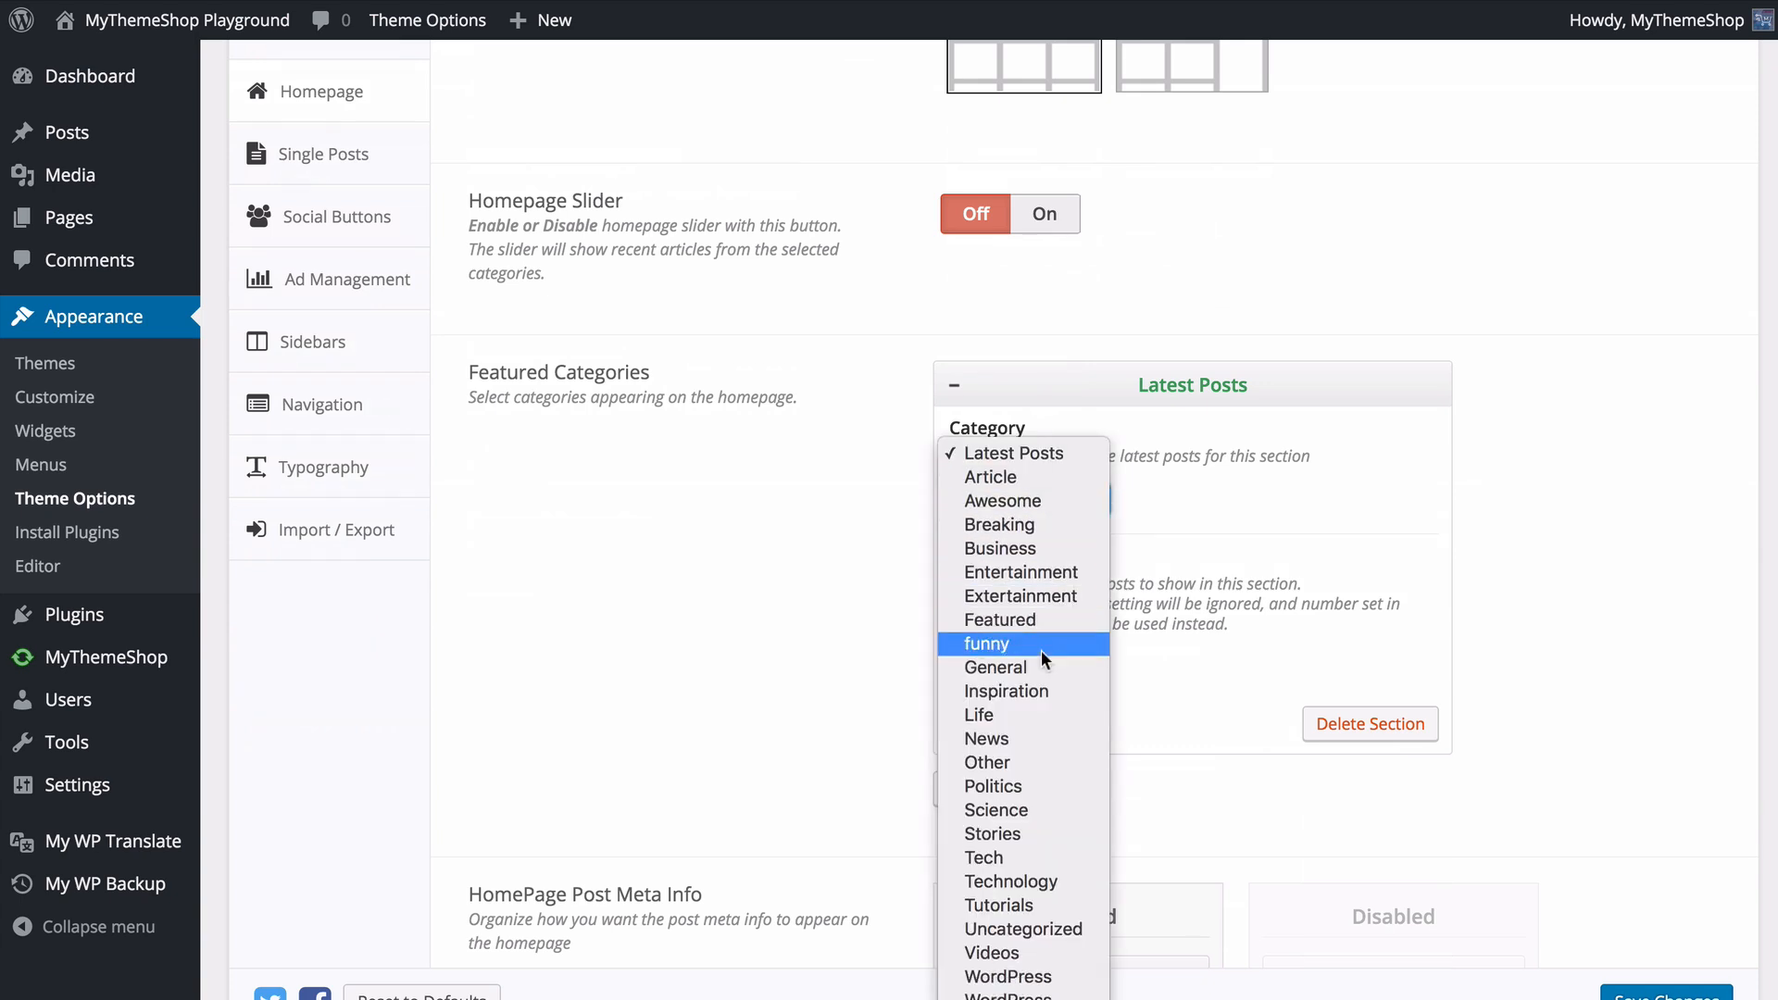
pyautogui.click(1223, 514)
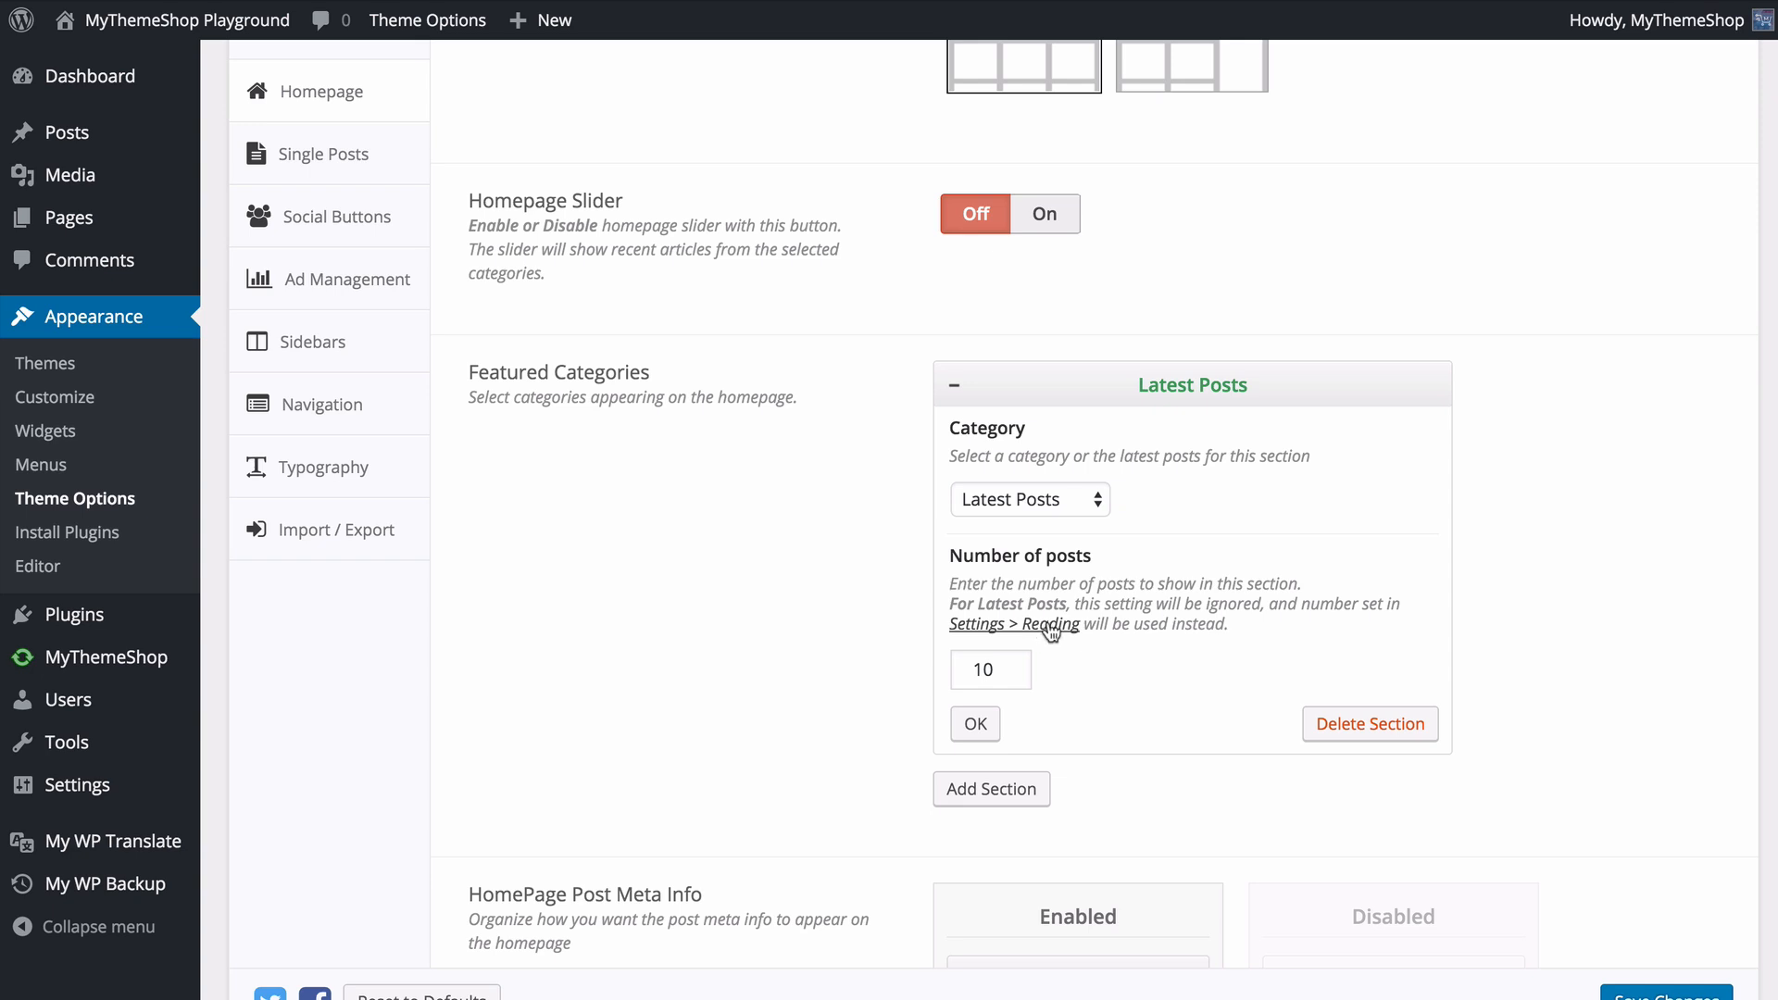
pyautogui.click(962, 392)
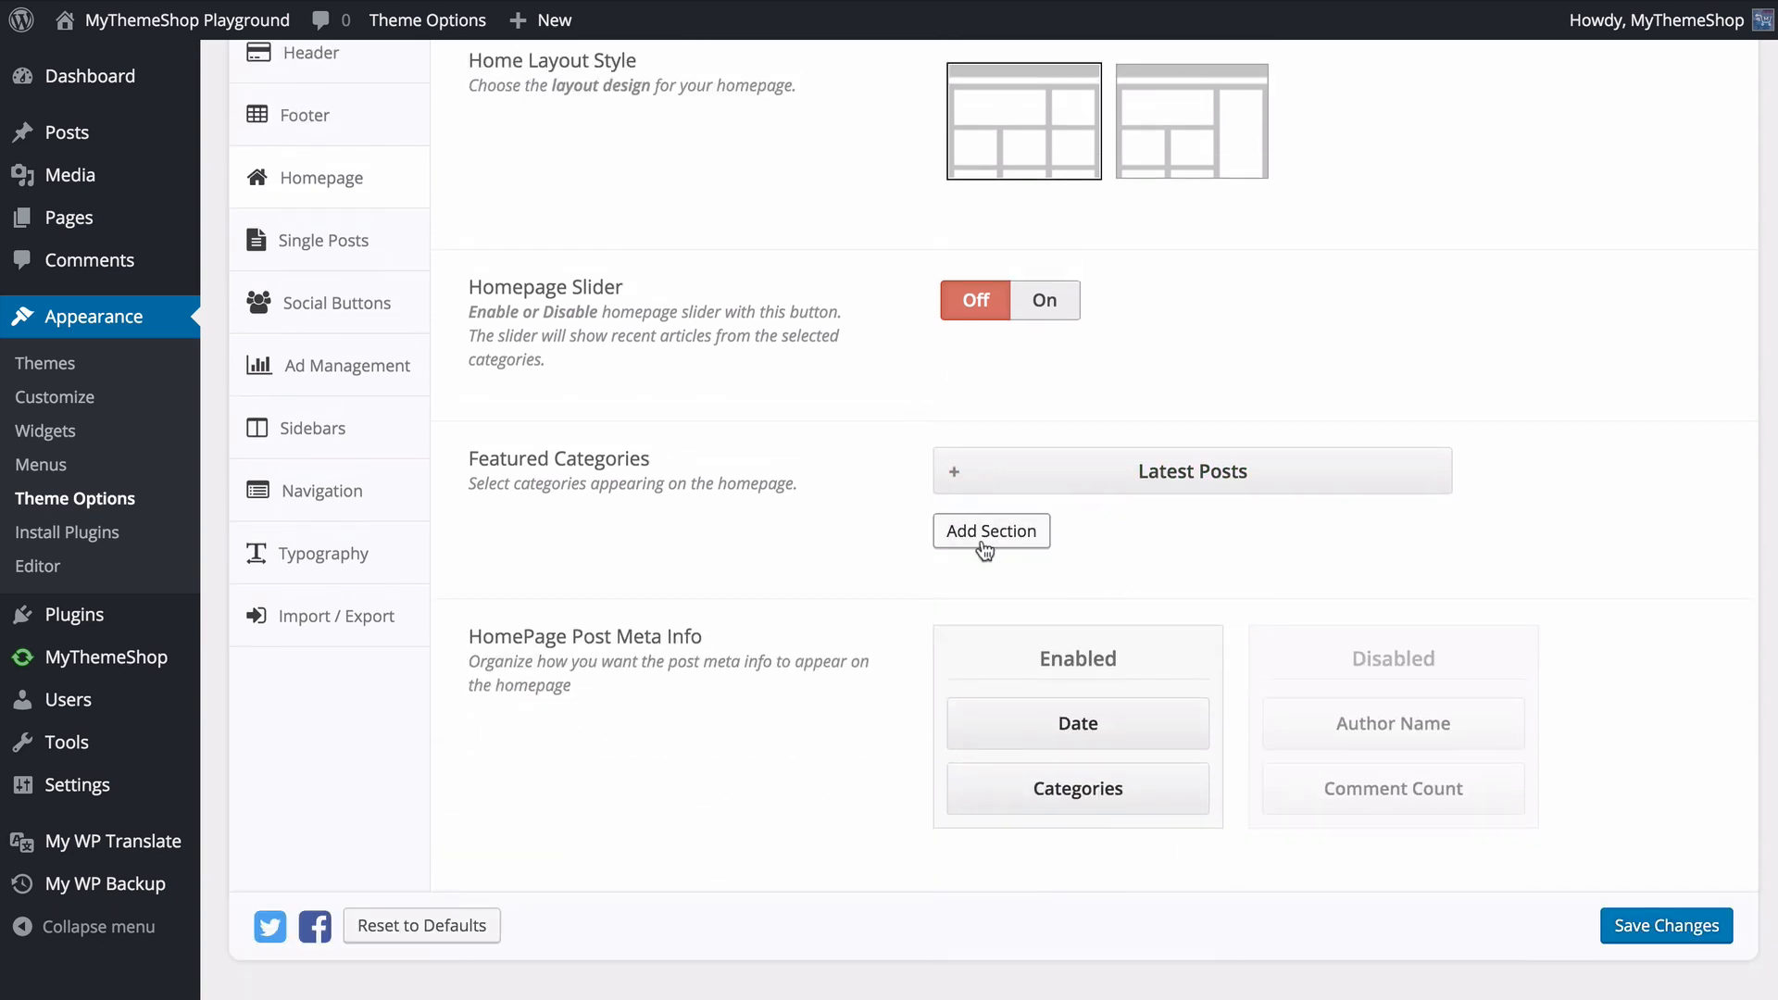
# - Add a Featured Categories section for the Awesome category and set its number of posts to 3
pyautogui.click(989, 535)
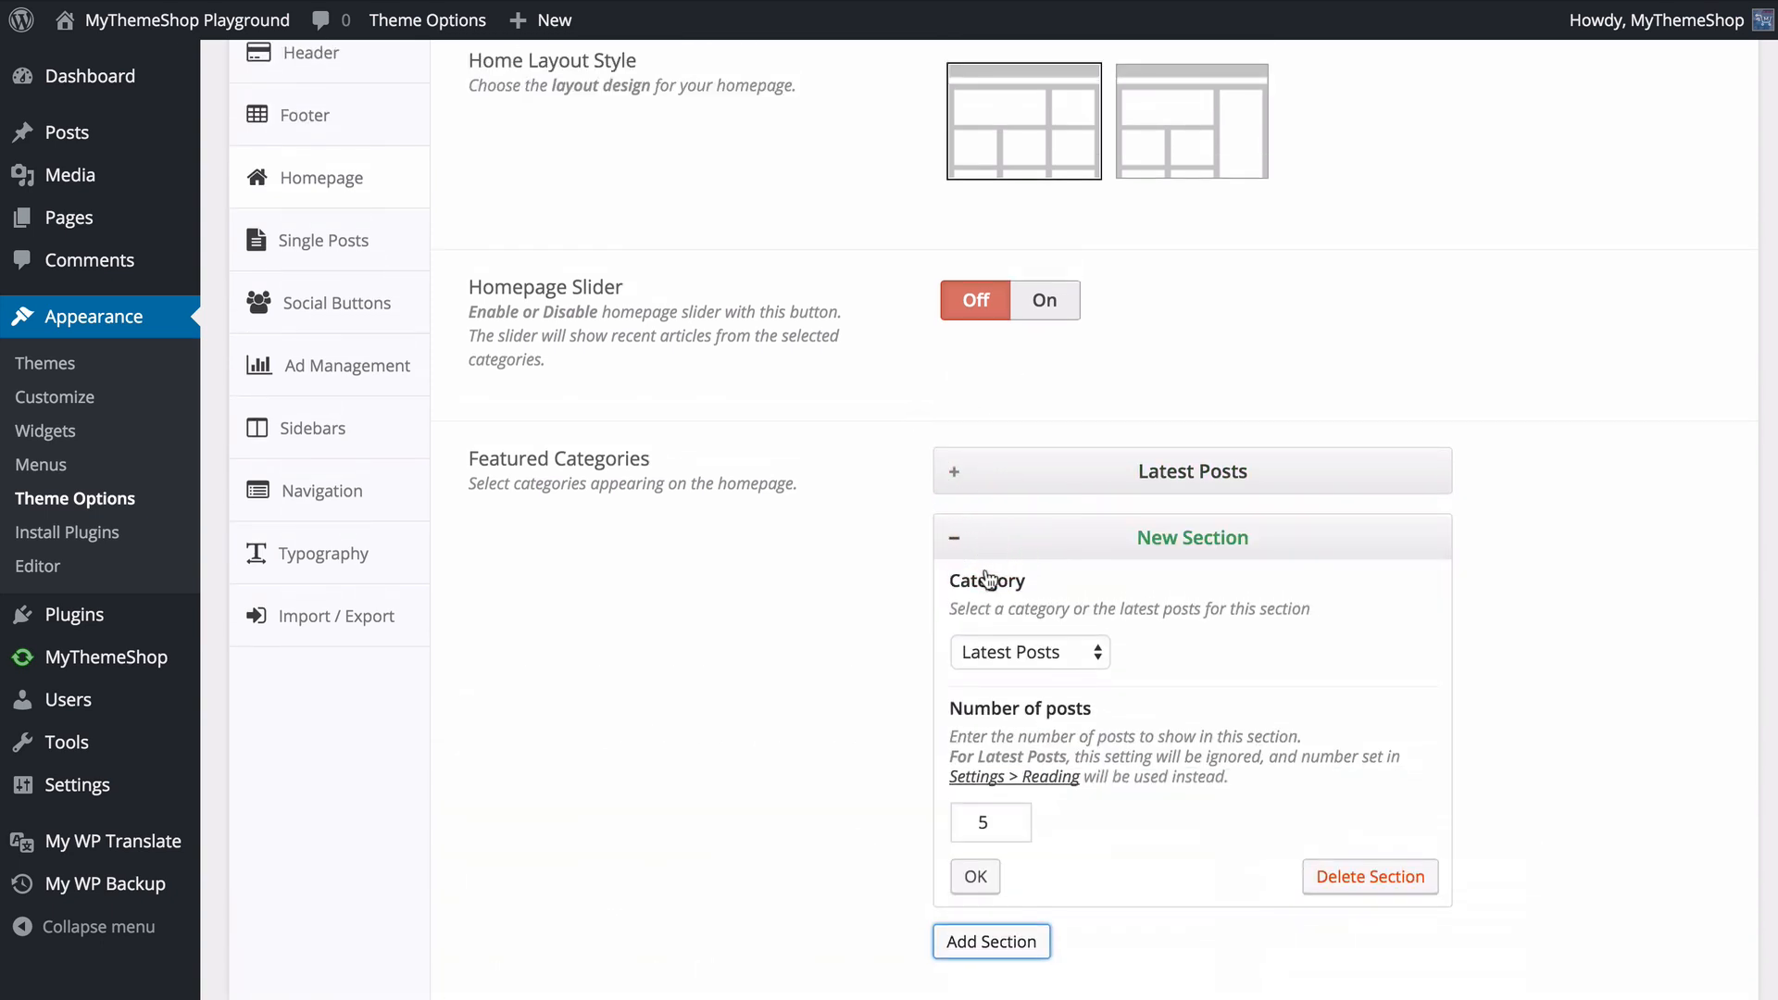
pyautogui.click(1019, 650)
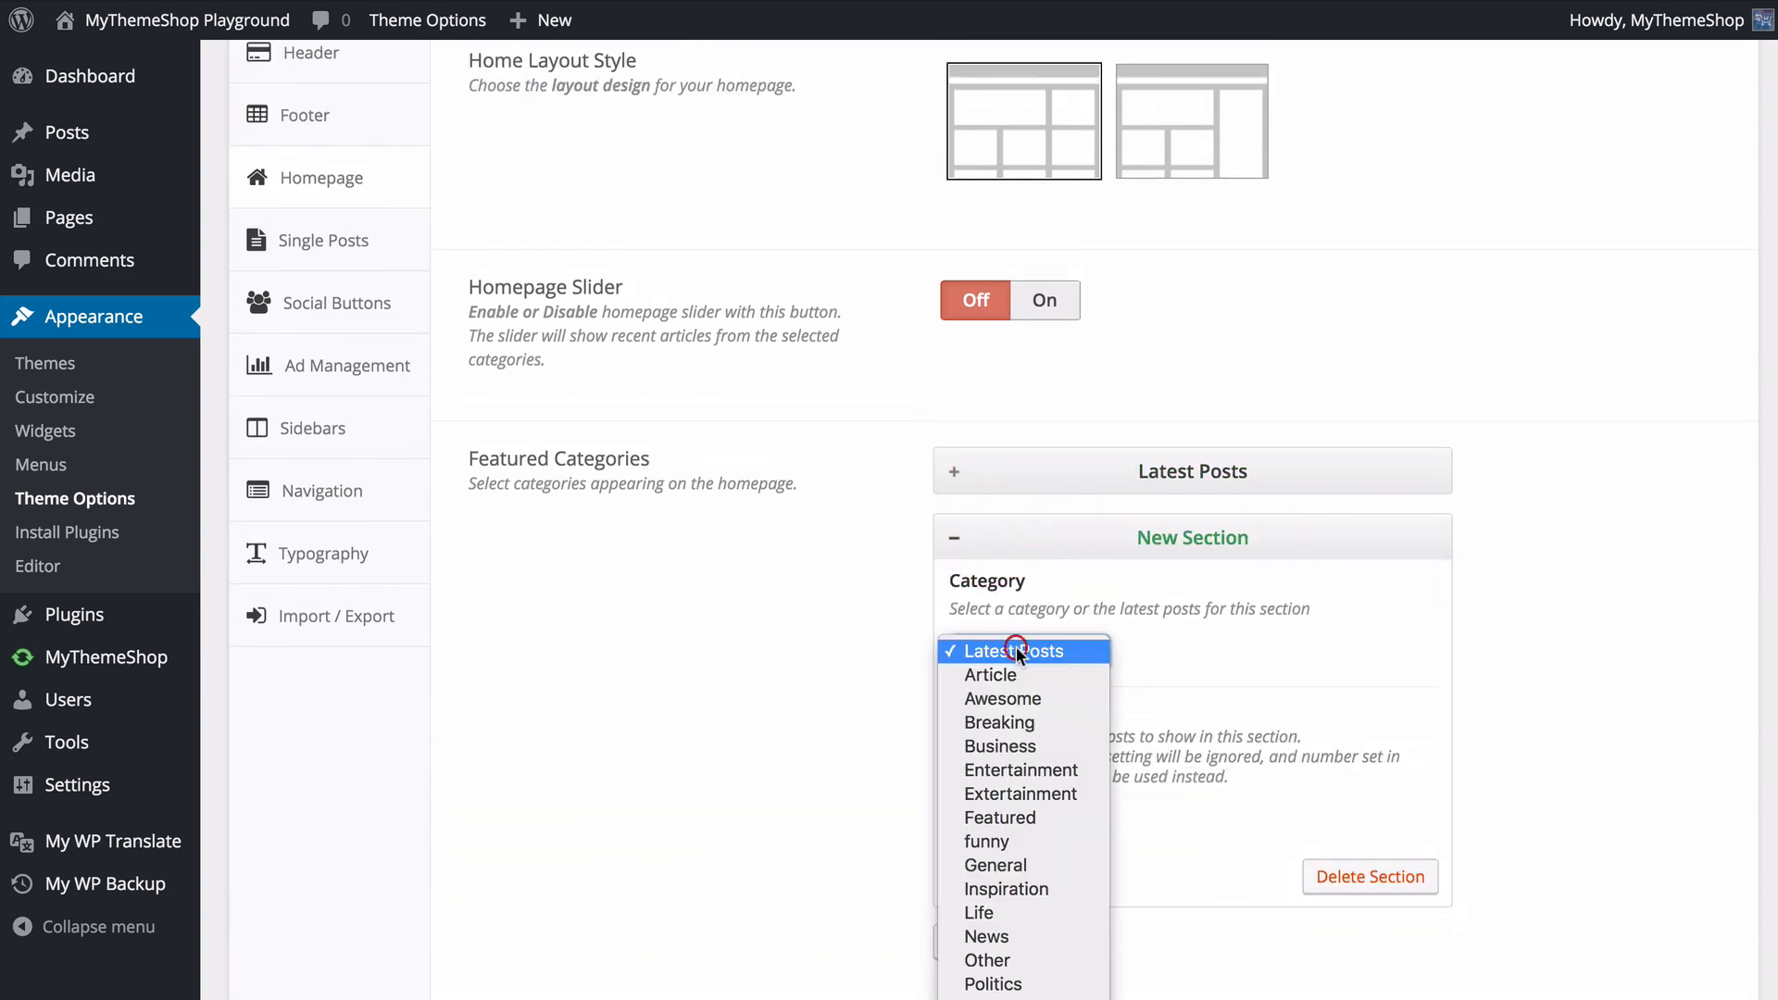
pyautogui.click(1044, 701)
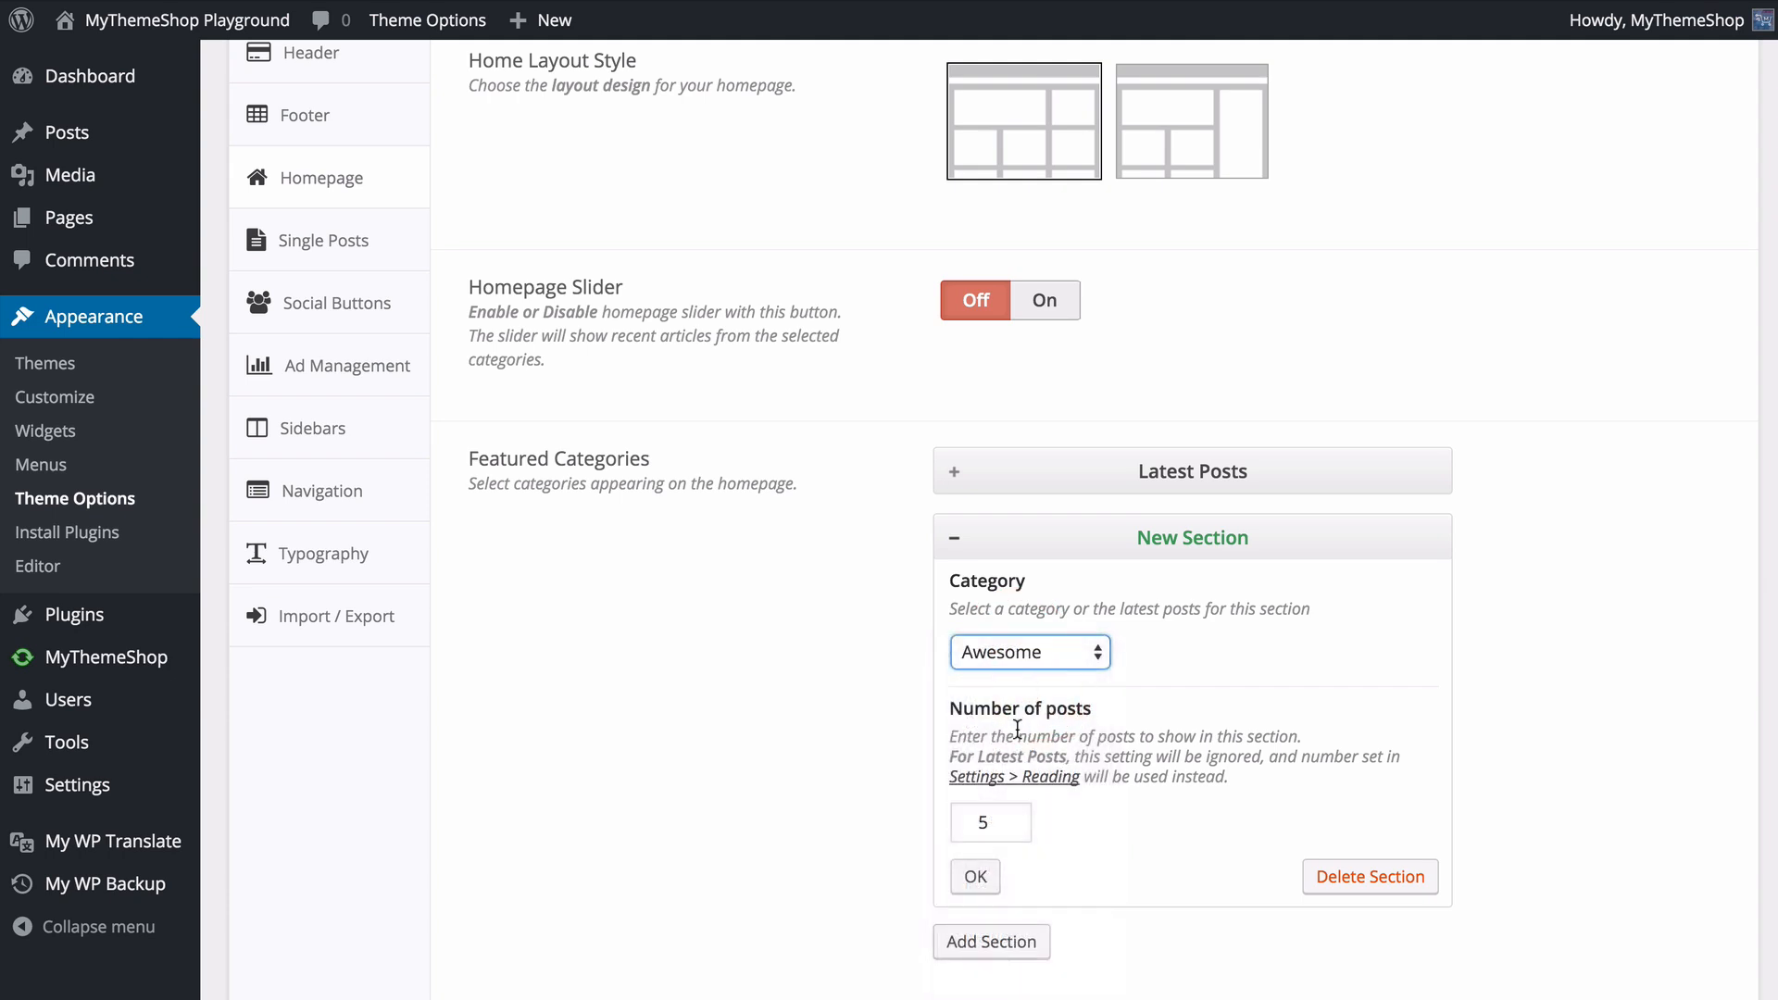
pyautogui.doubleClick(1010, 810)
pyautogui.write('3')
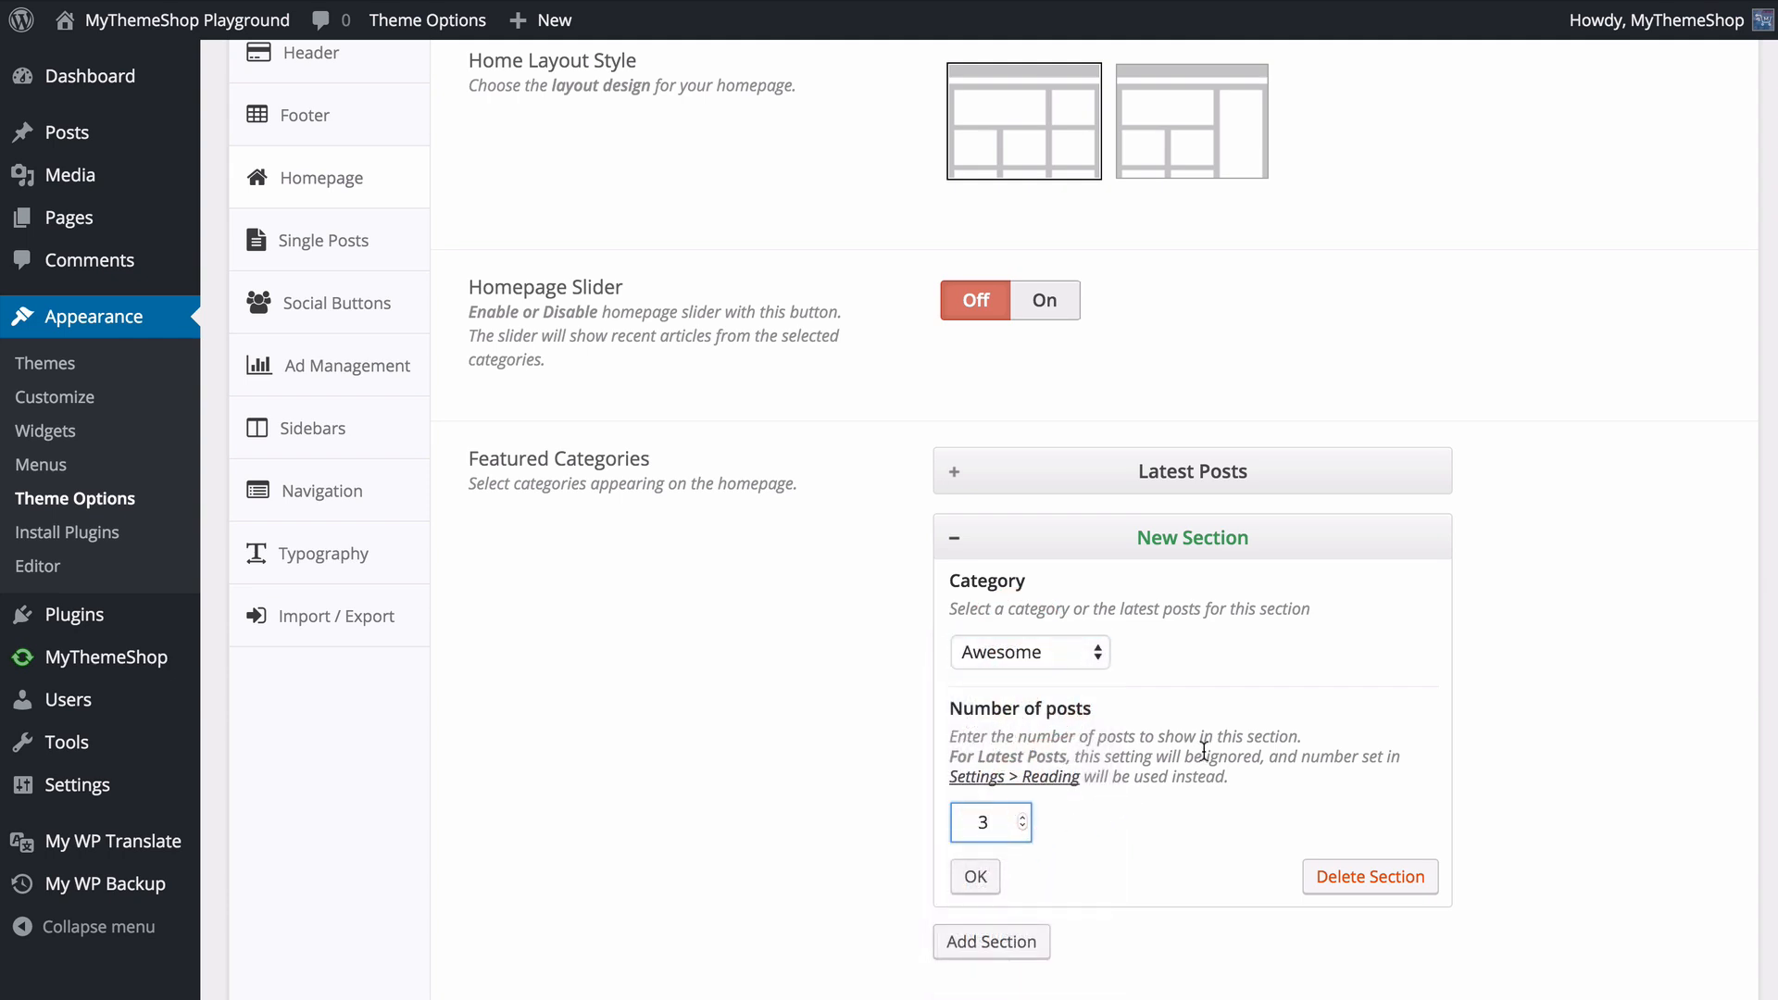
# - Confirm the new Awesome section under Featured Categories and save the theme options
pyautogui.click(972, 878)
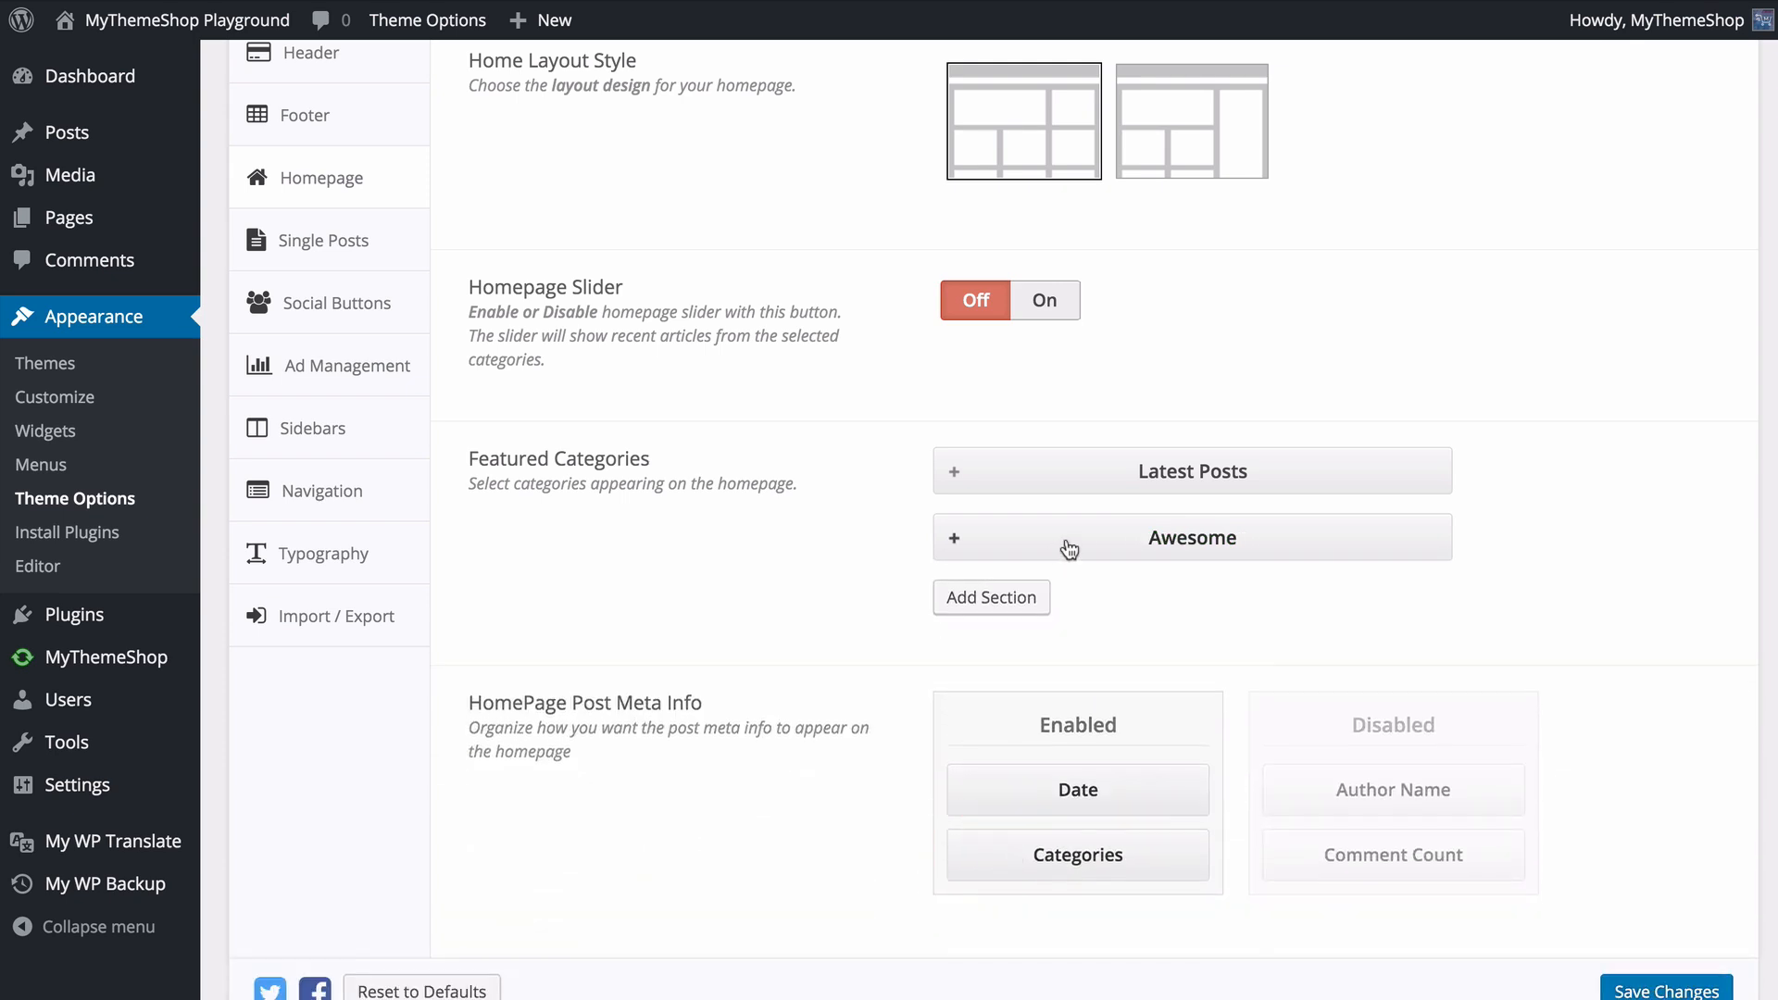
pyautogui.scroll(-2, 1063, 552)
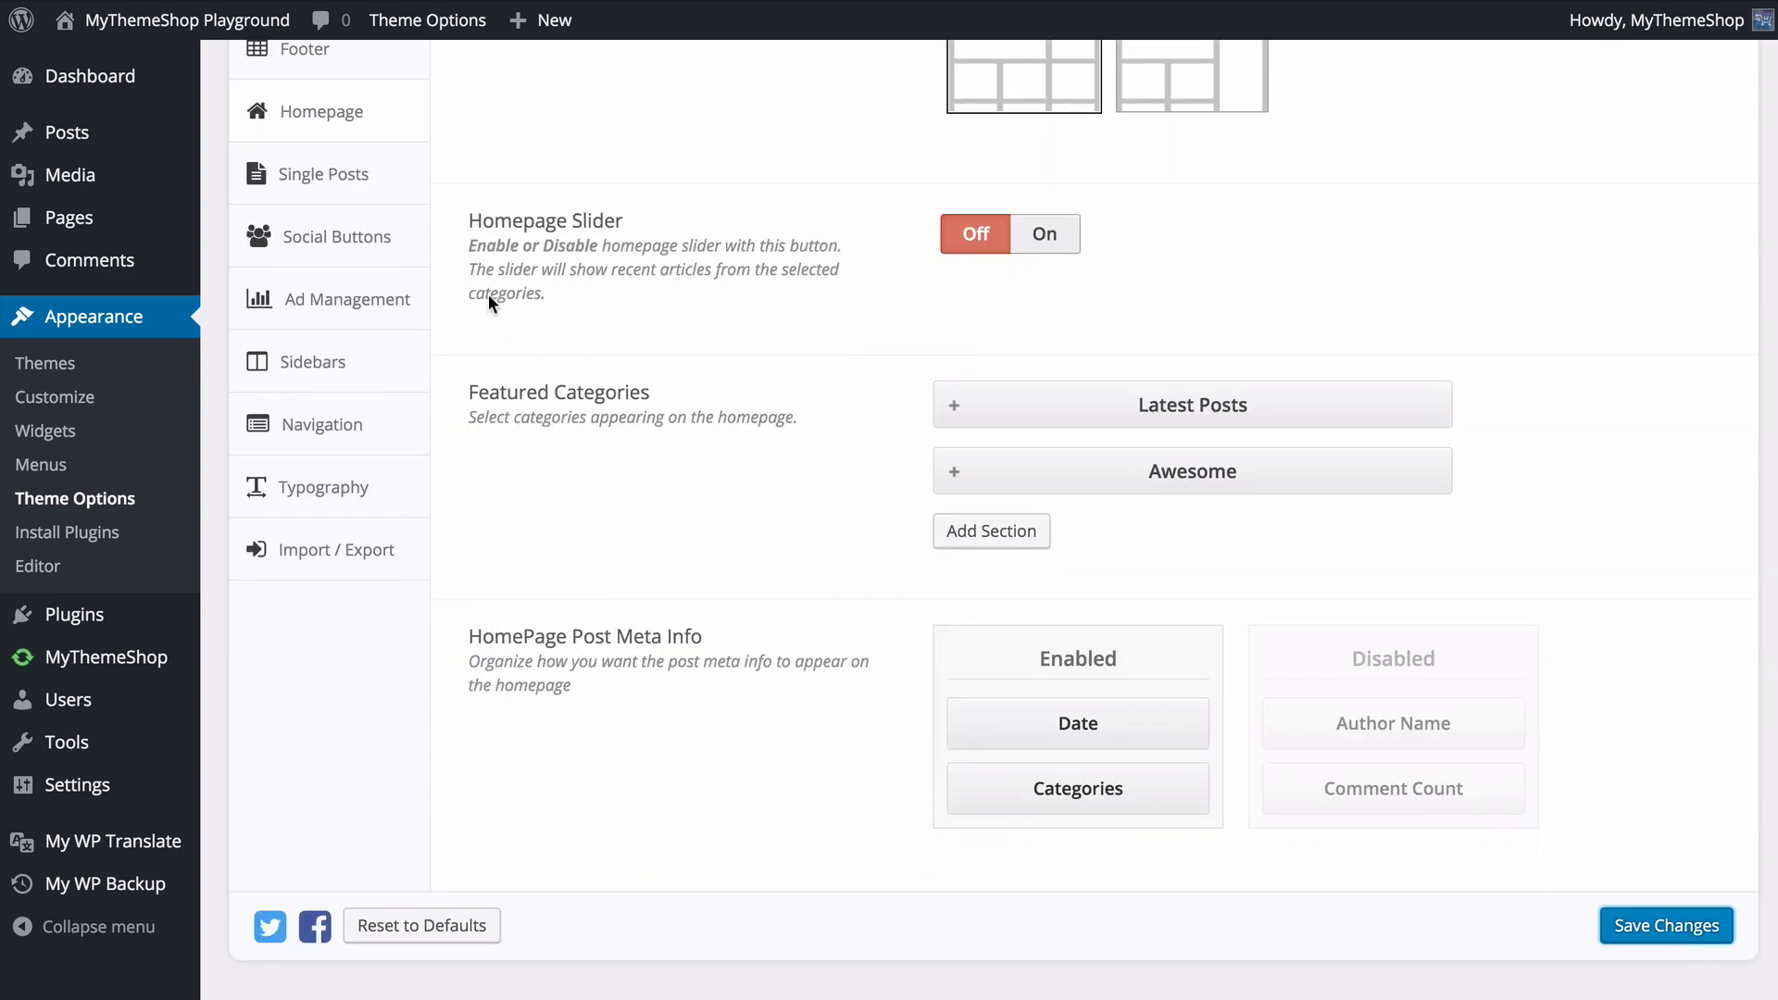
# - View the site's homepage and examine the Awesome category section below the latest posts
pyautogui.moveTo(237, 27)
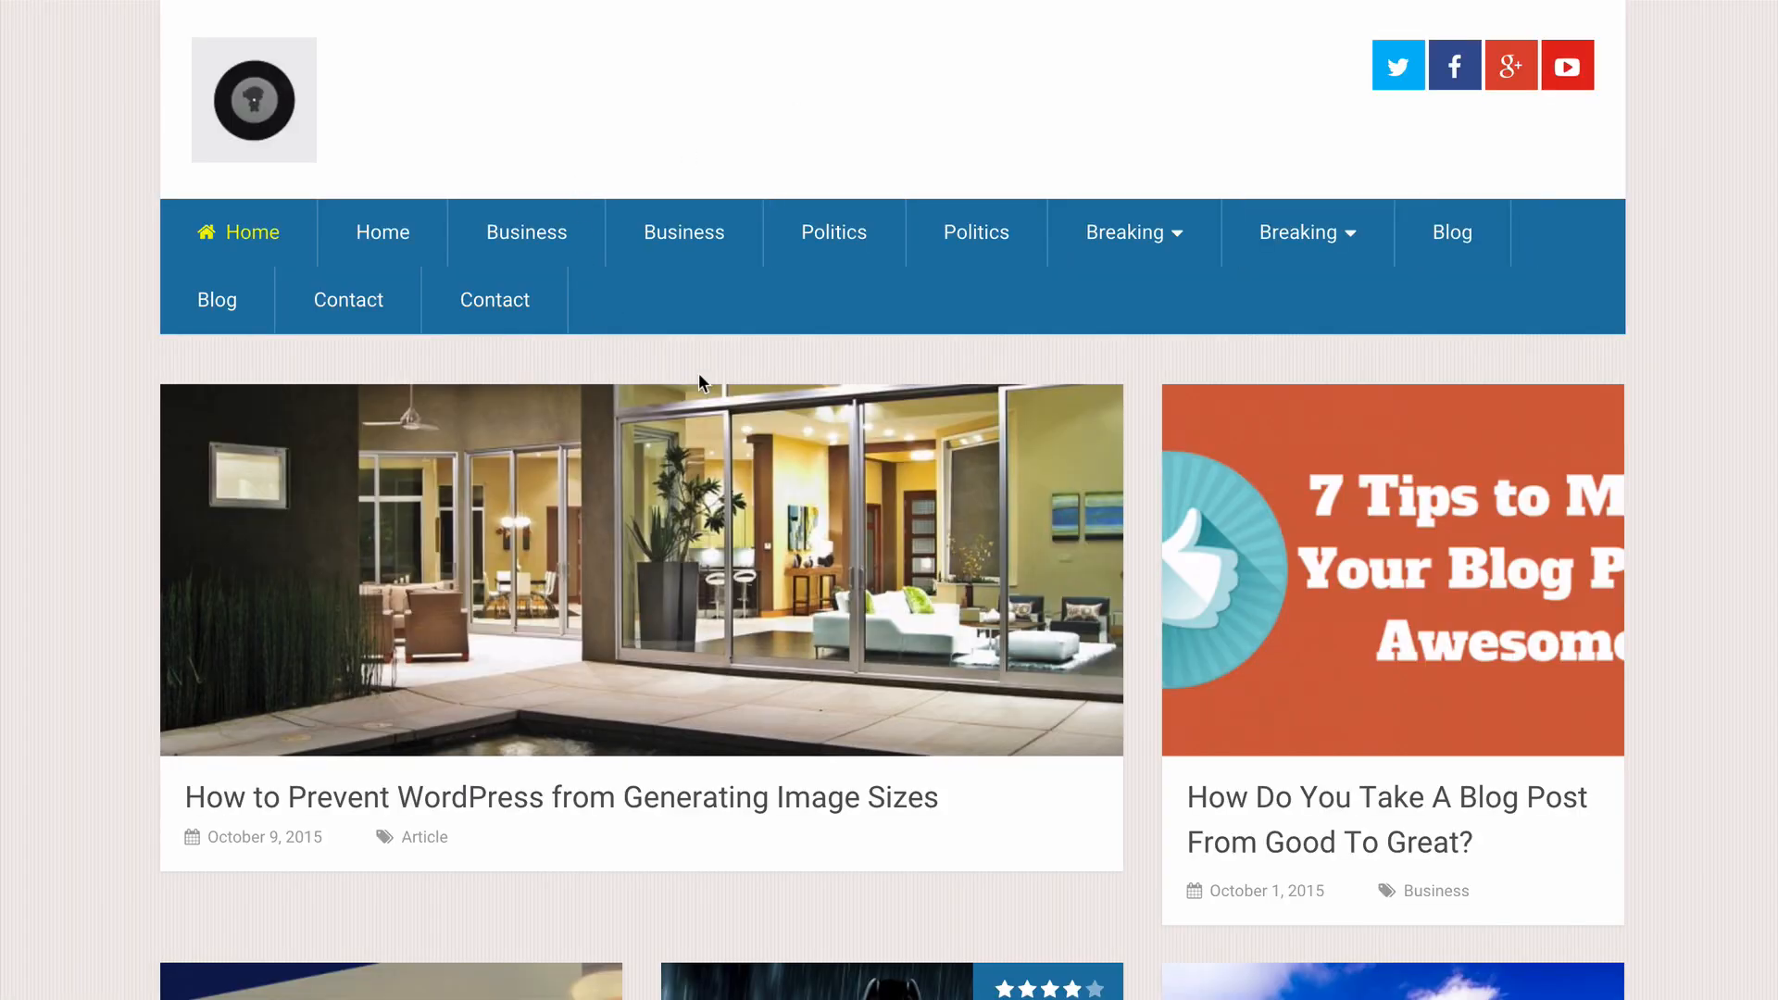
pyautogui.scroll(-20, 468, 385)
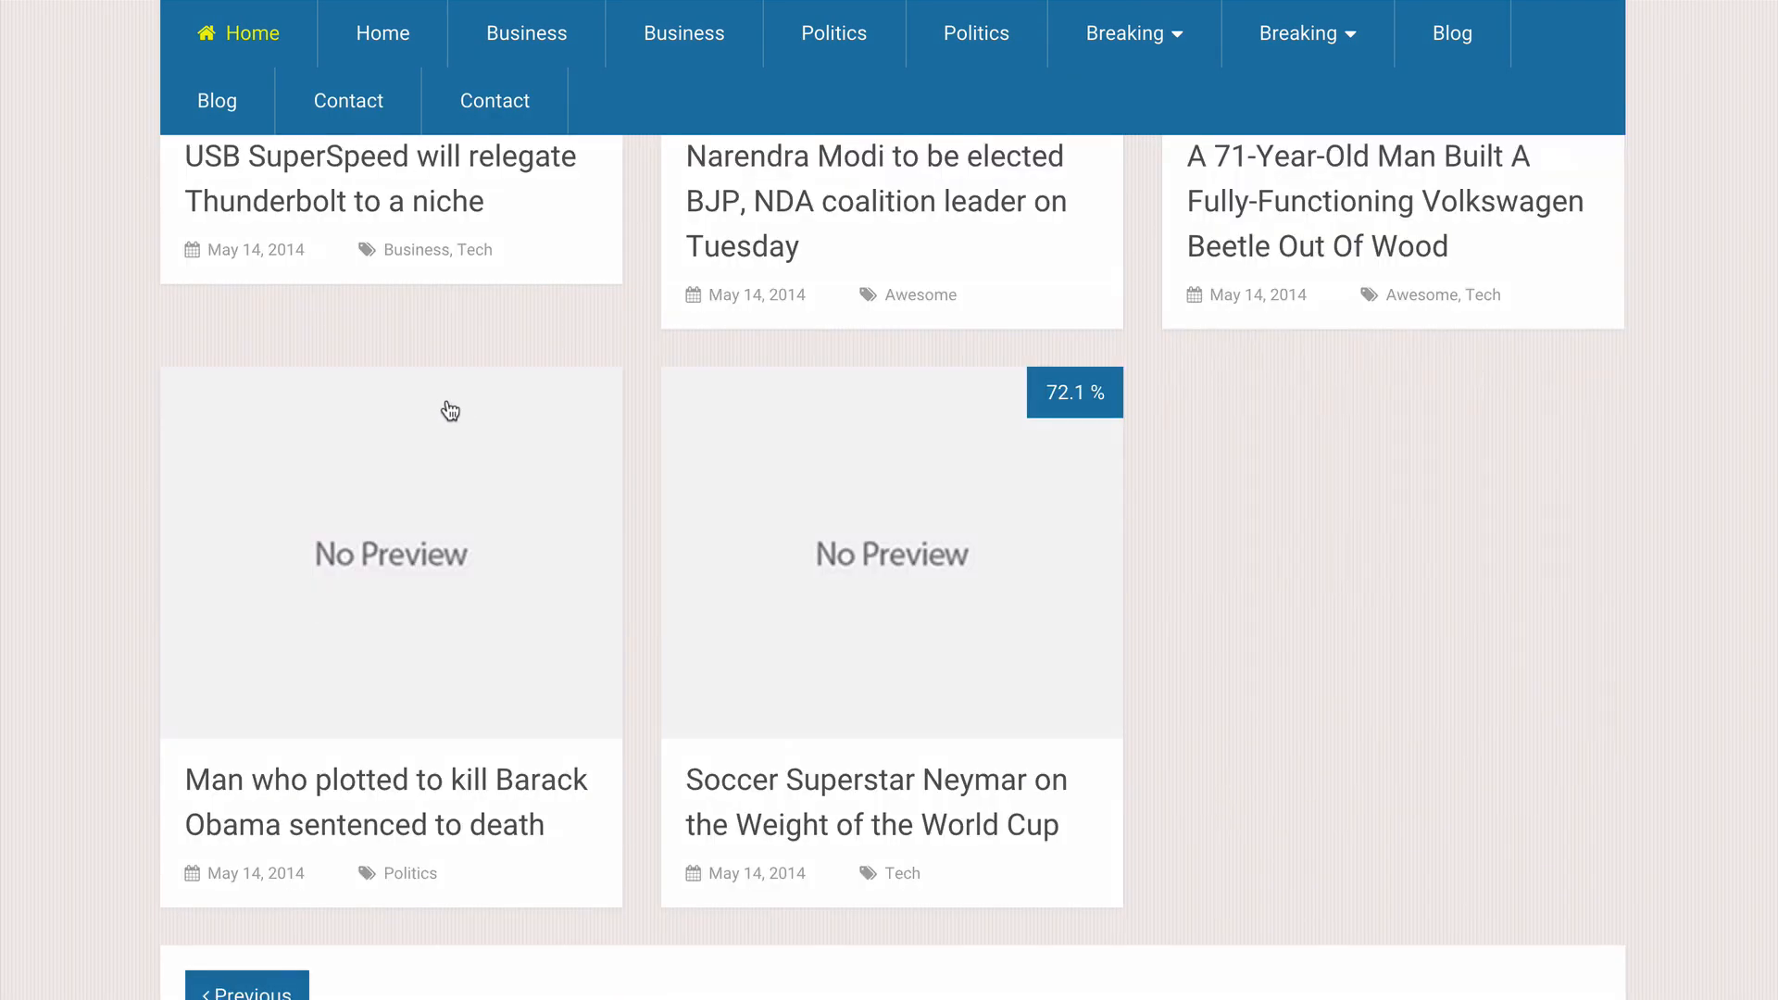
pyautogui.scroll(-7, 454, 412)
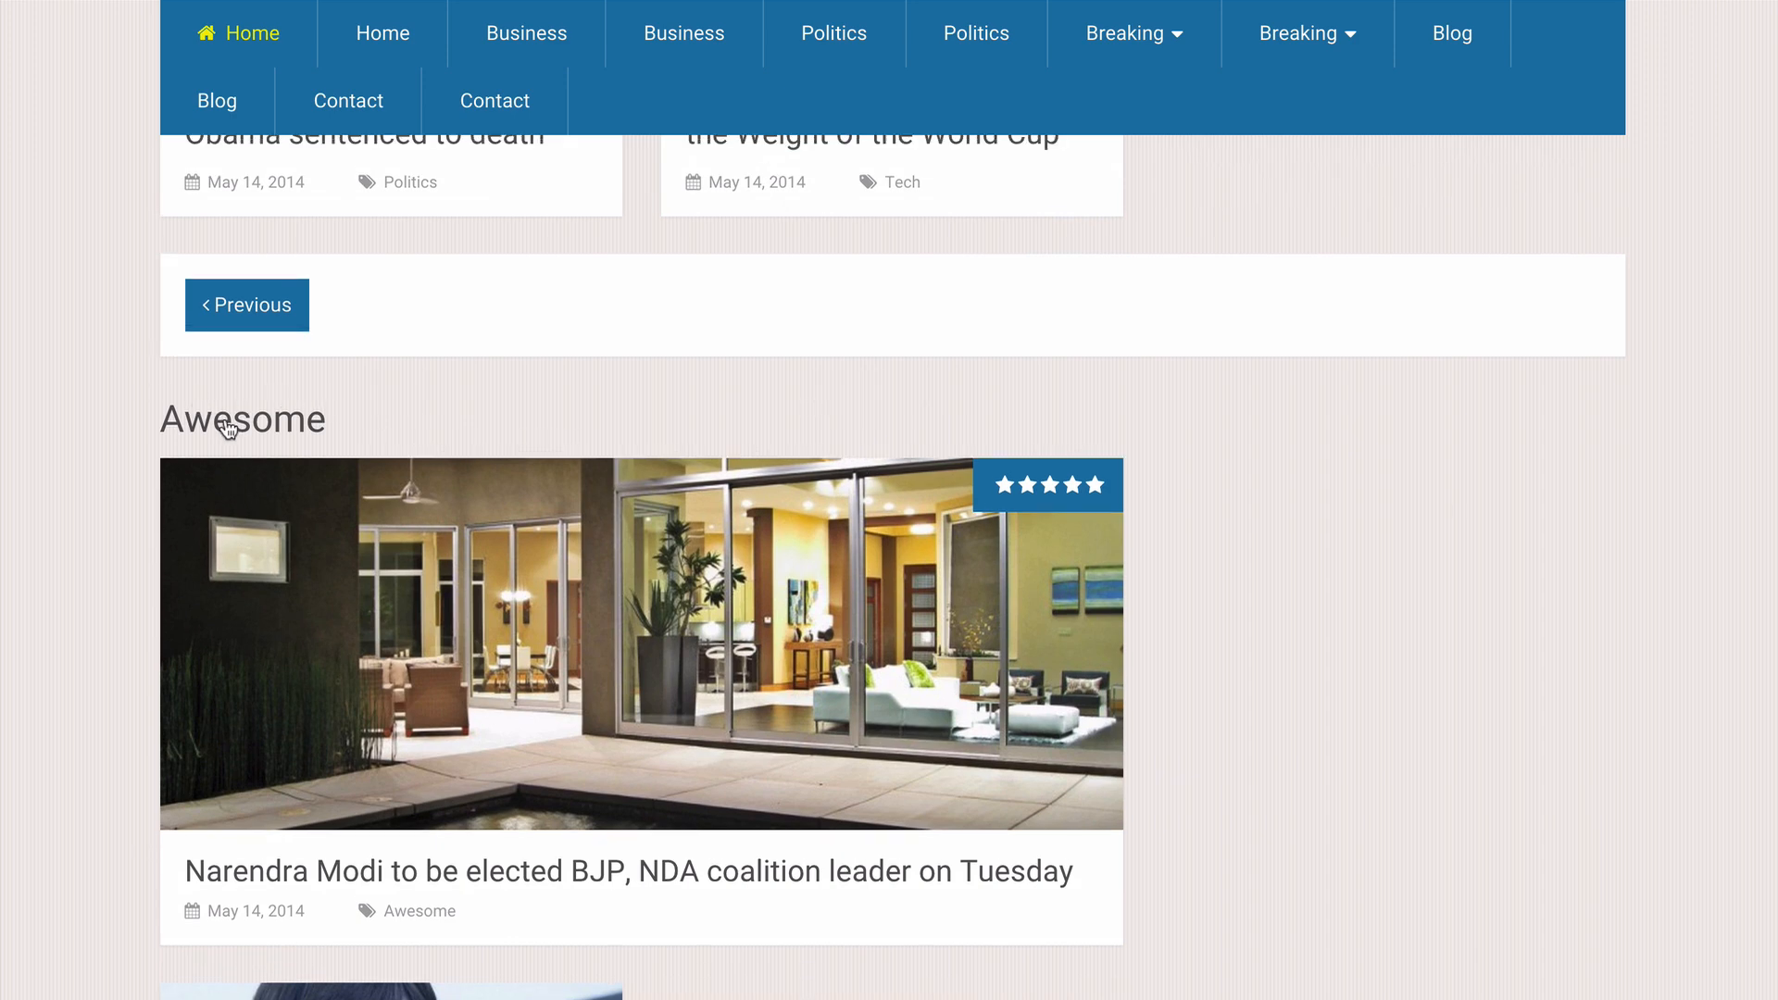
pyautogui.scroll(-1, 486, 542)
pyautogui.scroll(-4, 486, 542)
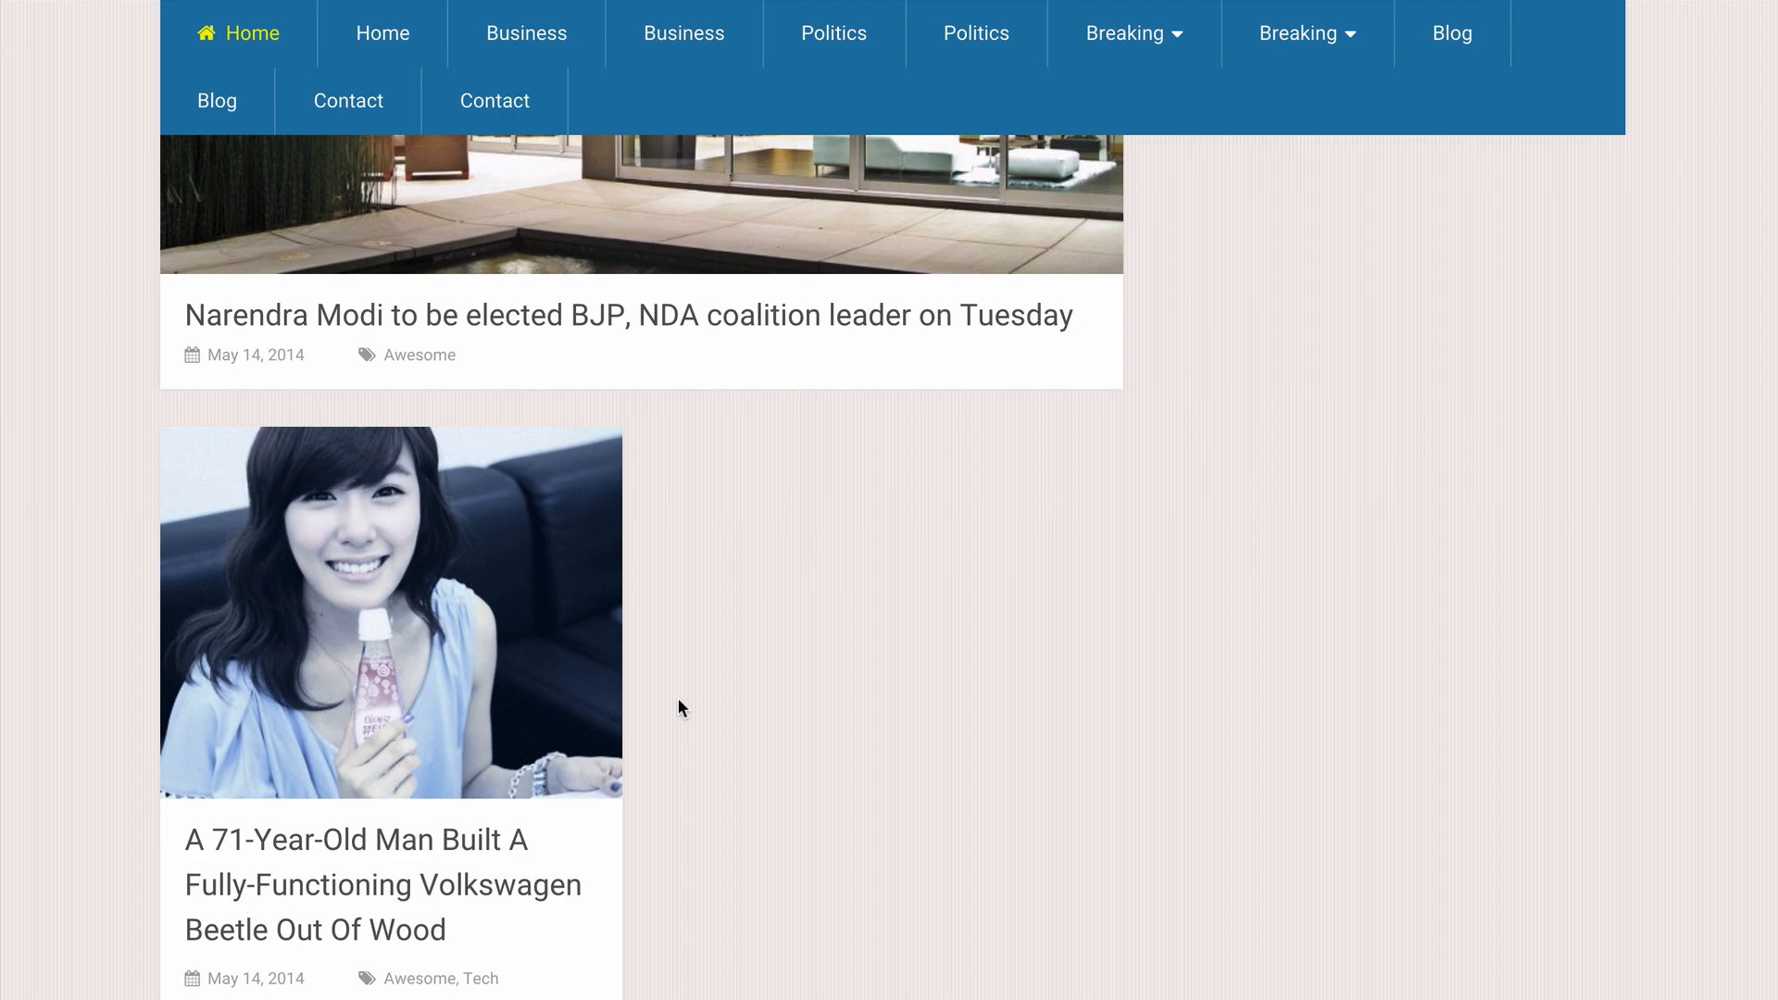
pyautogui.scroll(-2, 679, 704)
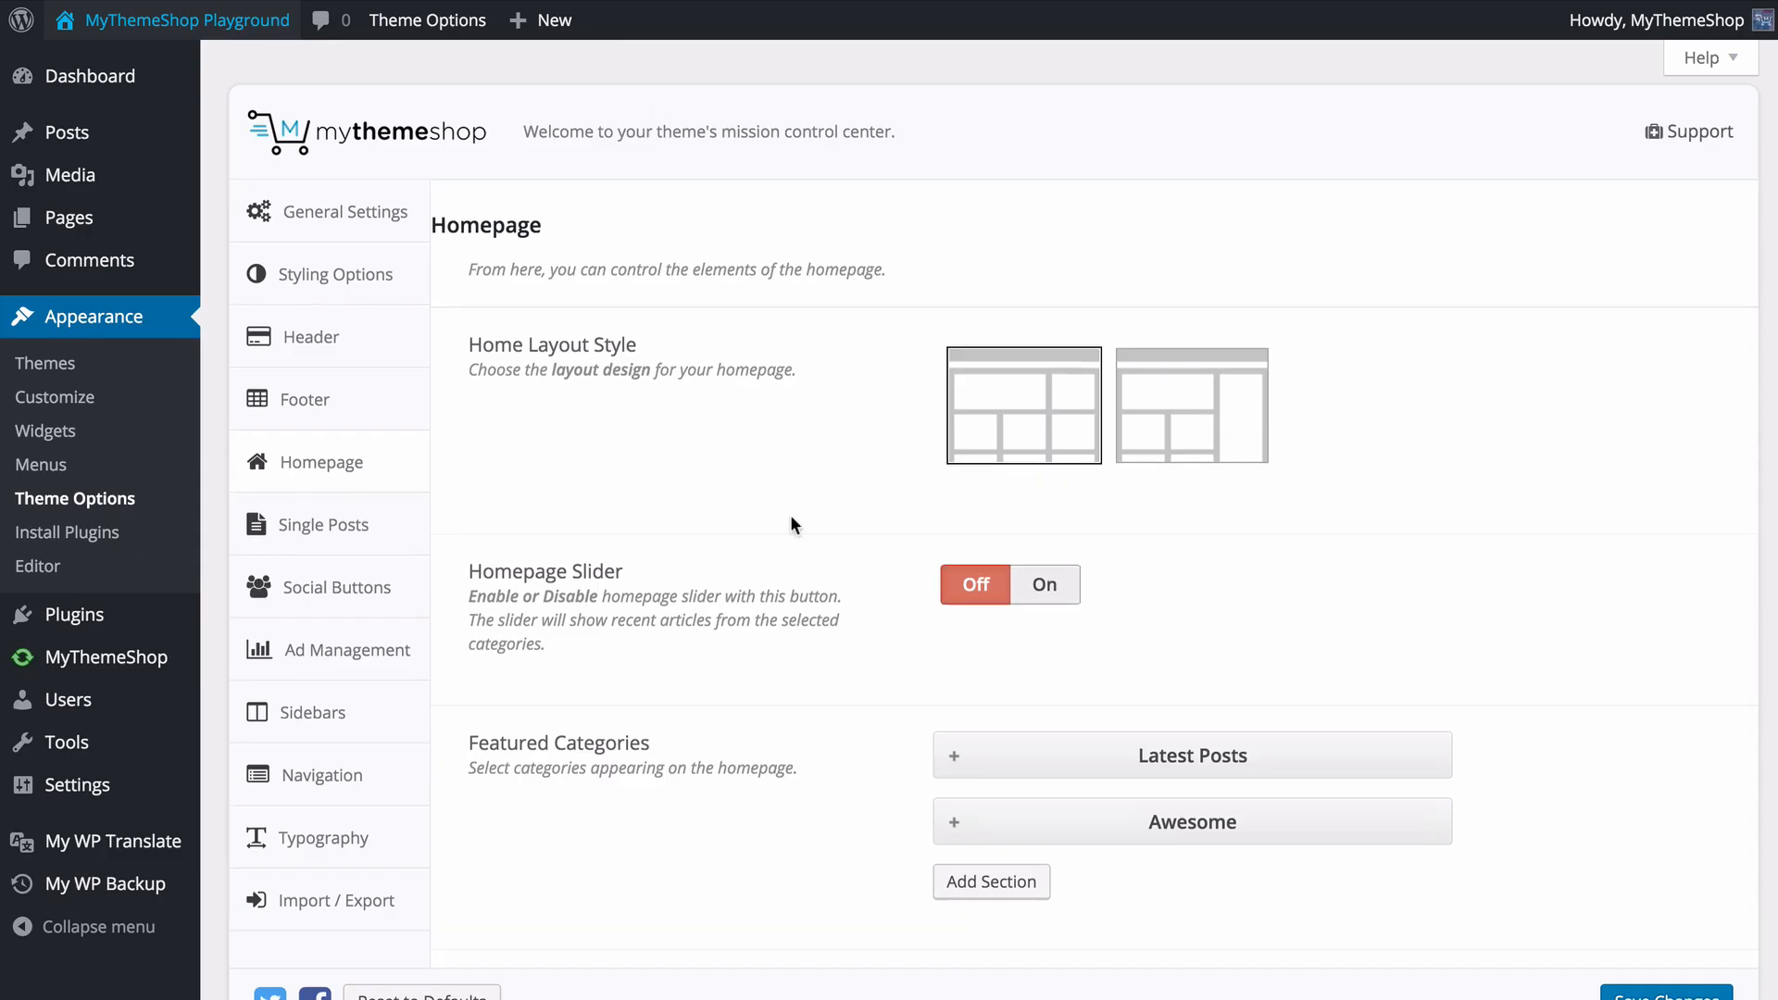
pyautogui.scroll(-4, 792, 525)
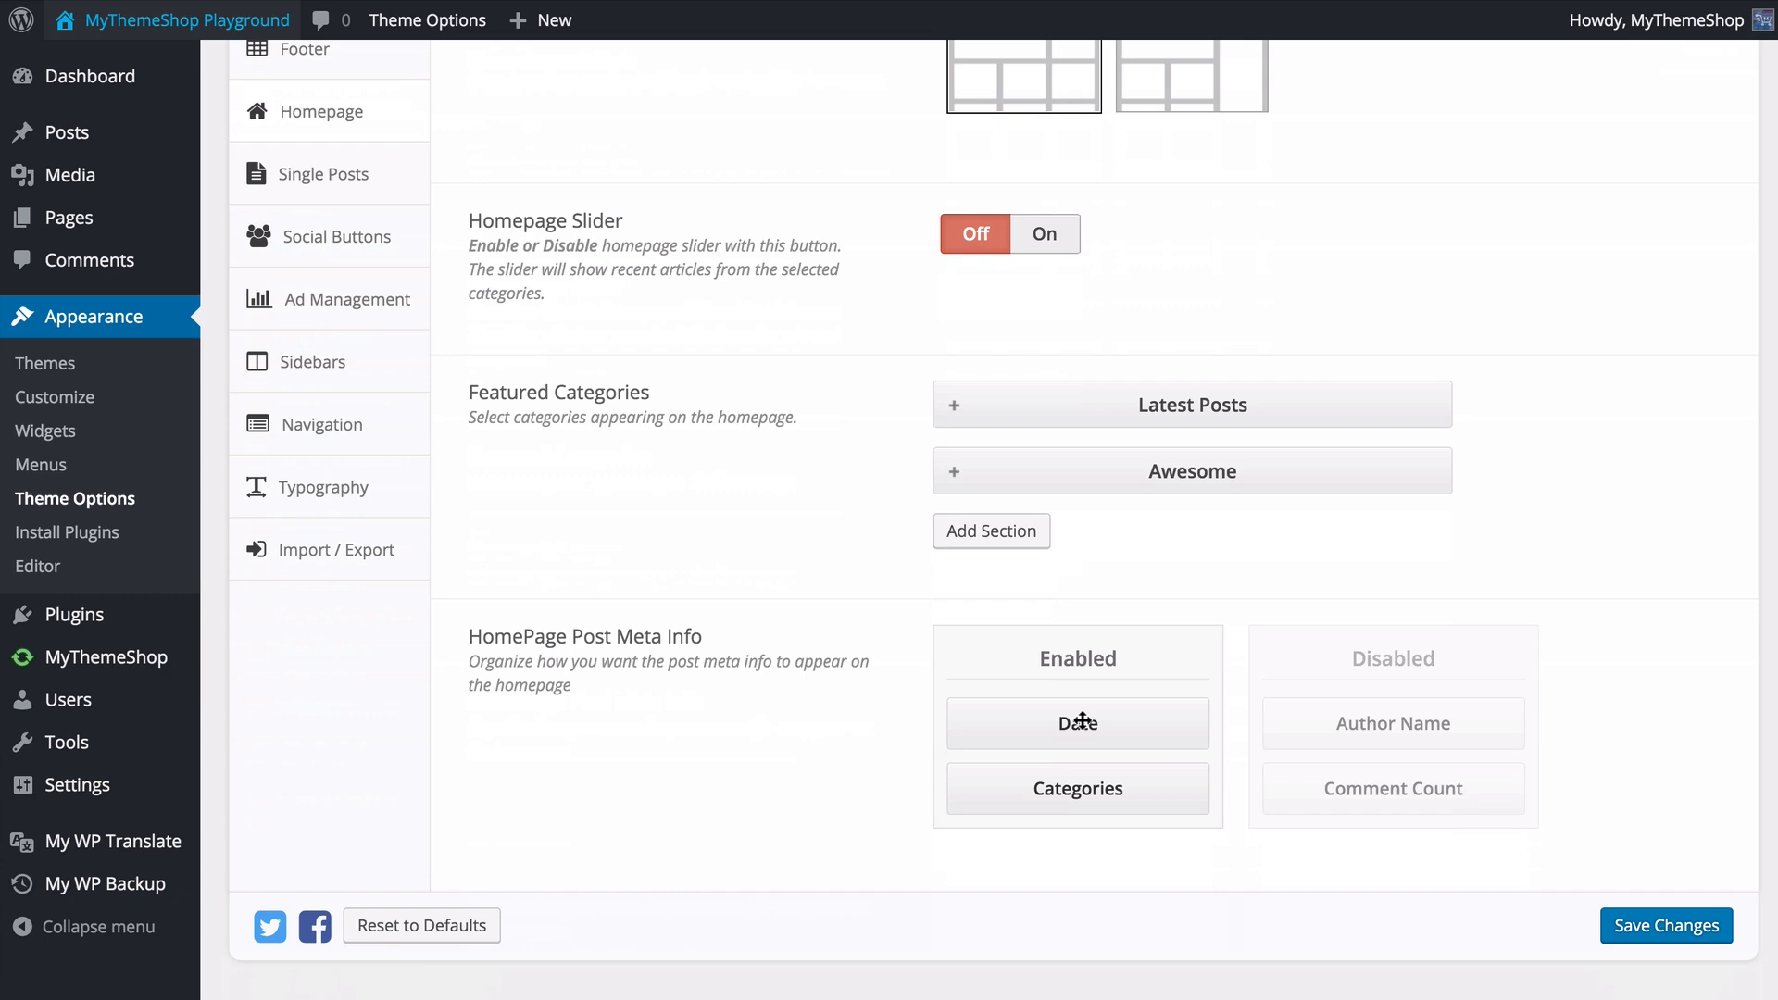
# - Enable Author Name above Date and disable Categories in HomePage Post Meta Info, and save the changes
pyautogui.moveTo(1361, 739); pyautogui.dragTo(1339, 709)
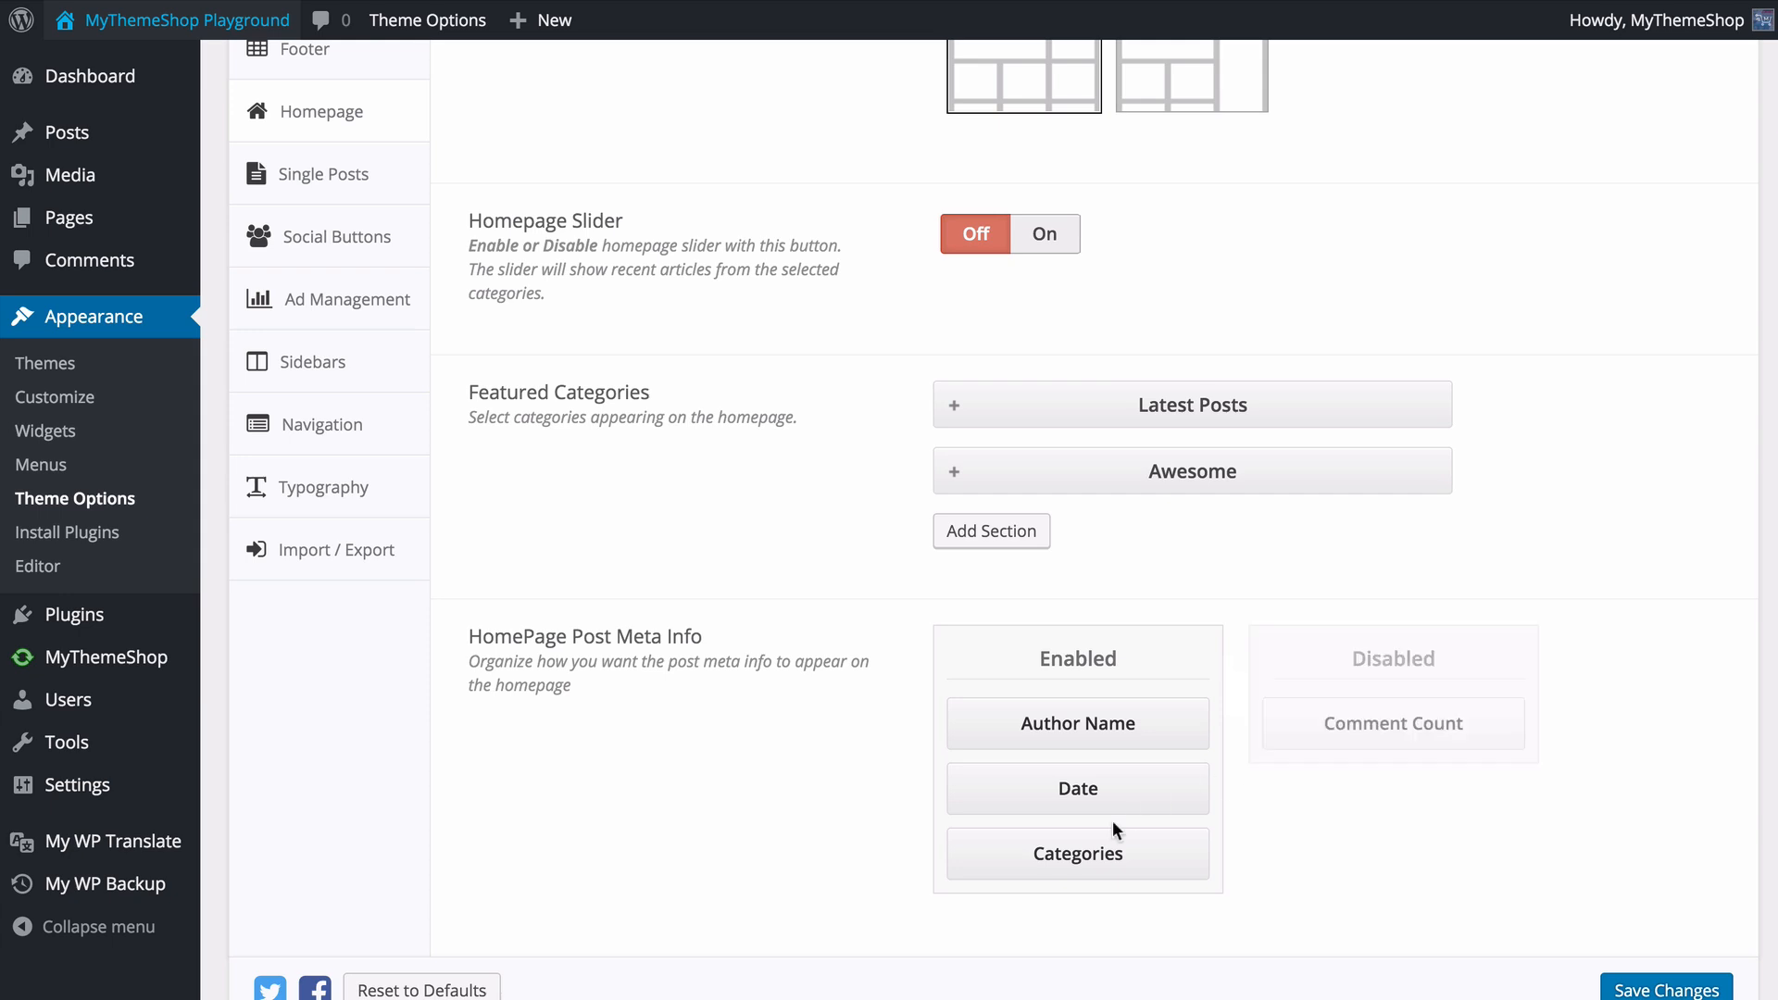
pyautogui.moveTo(1096, 857); pyautogui.dragTo(1375, 728)
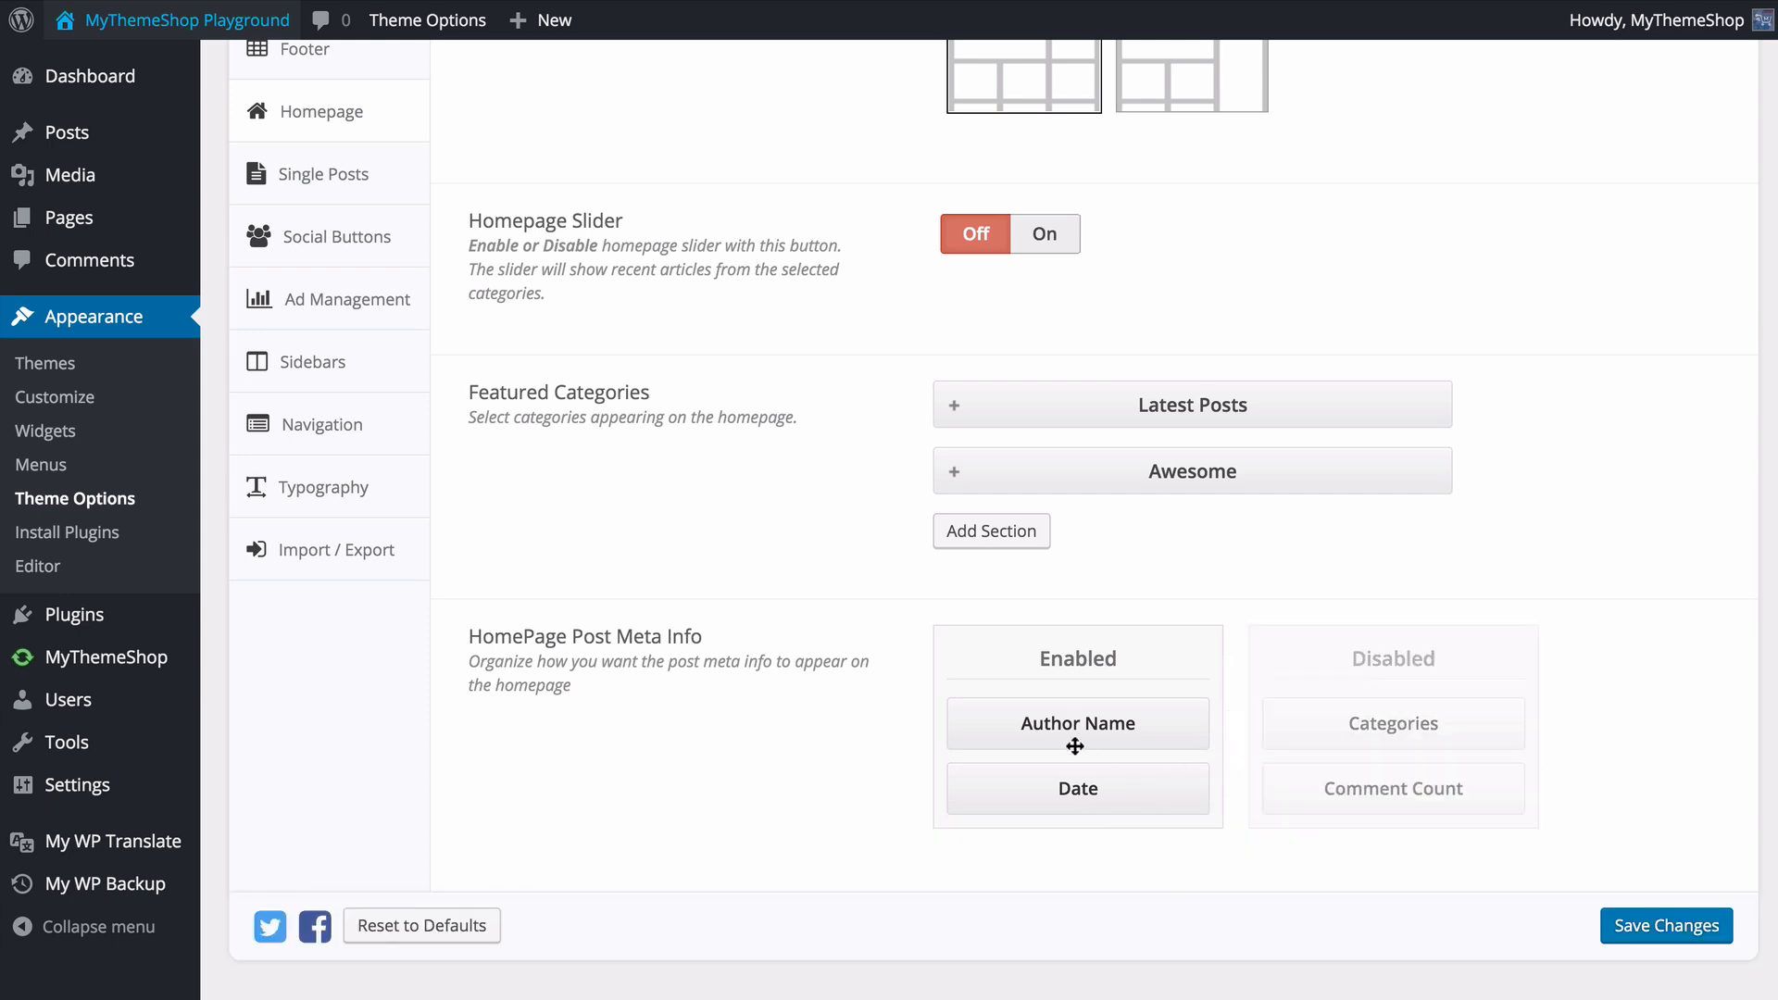
pyautogui.click(1678, 929)
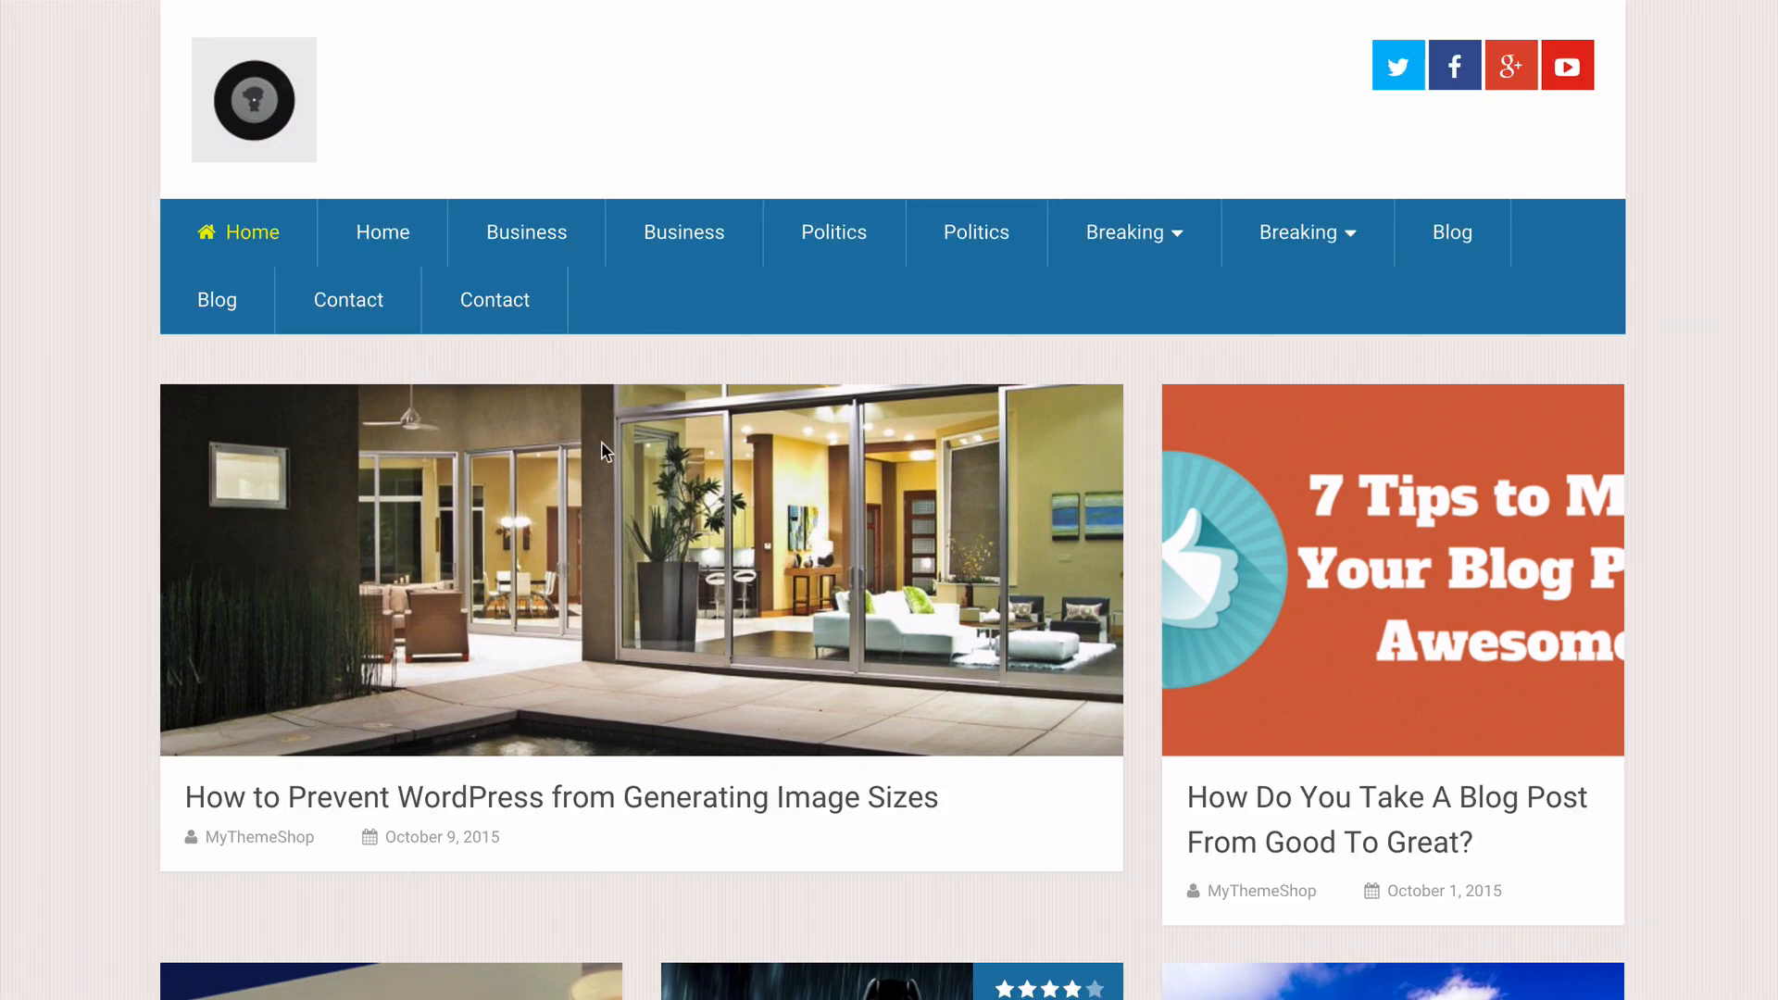
# - View the live homepage and check the meta info shown under the post titles
pyautogui.scroll(-2, 602, 441)
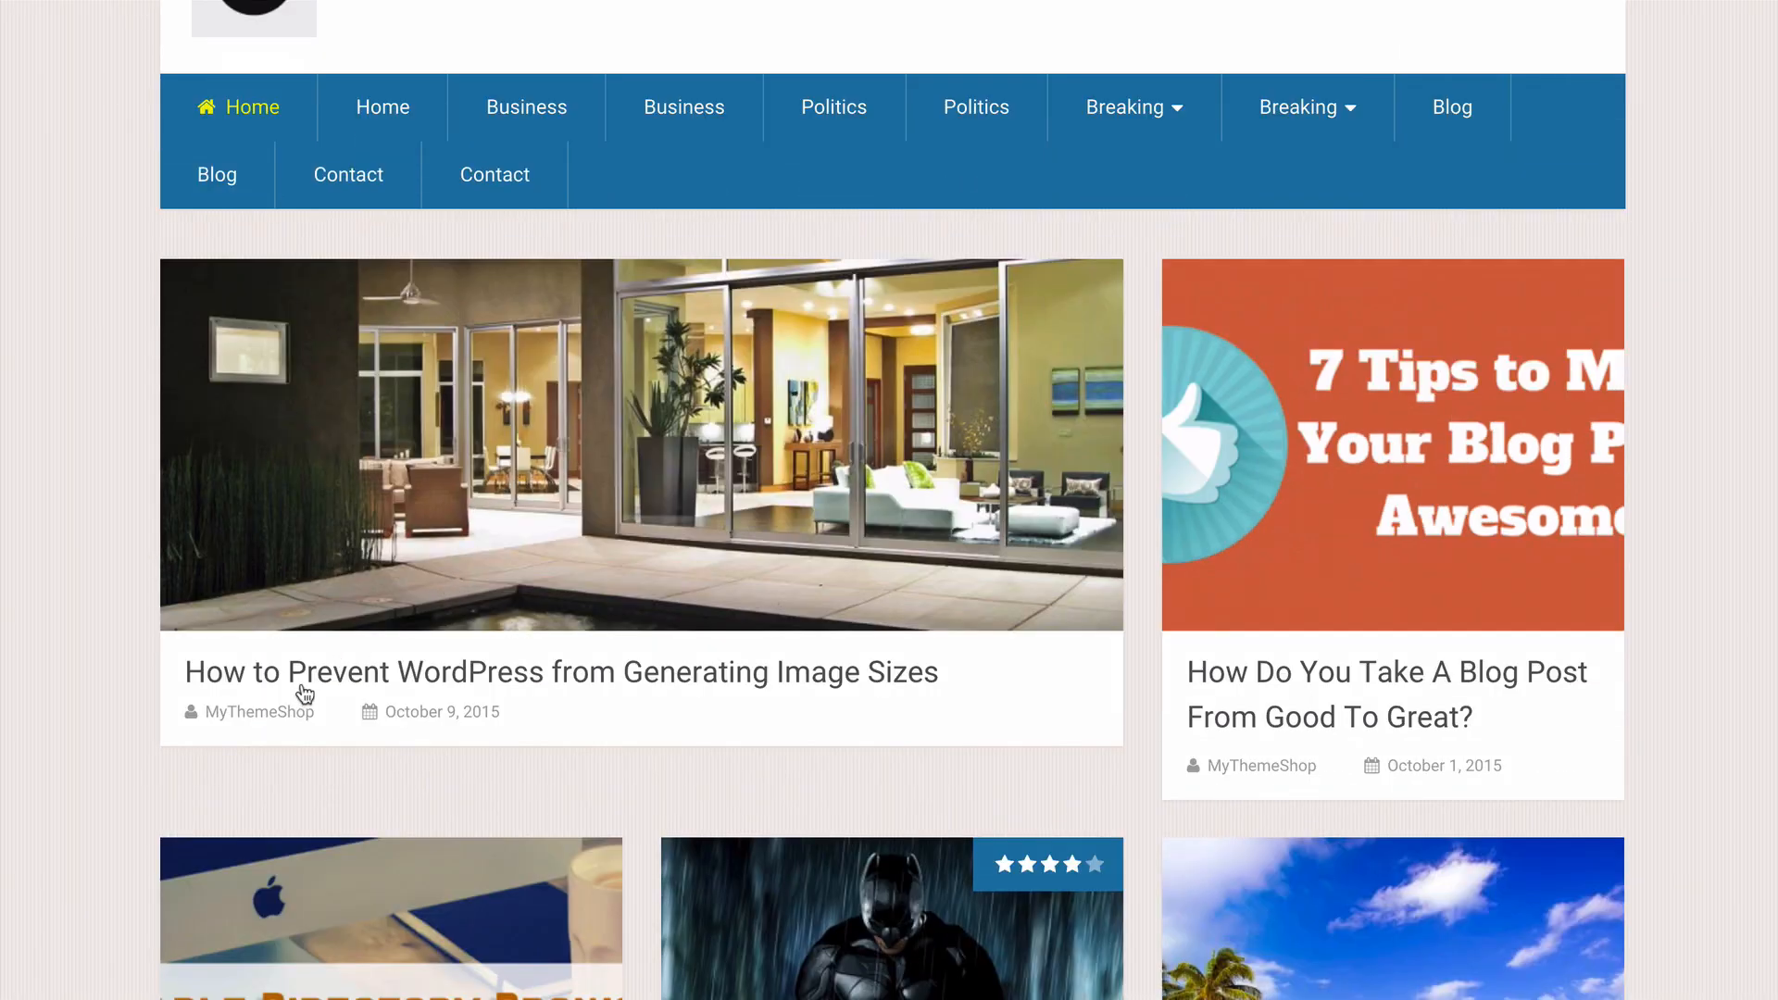
pyautogui.scroll(-10, 653, 534)
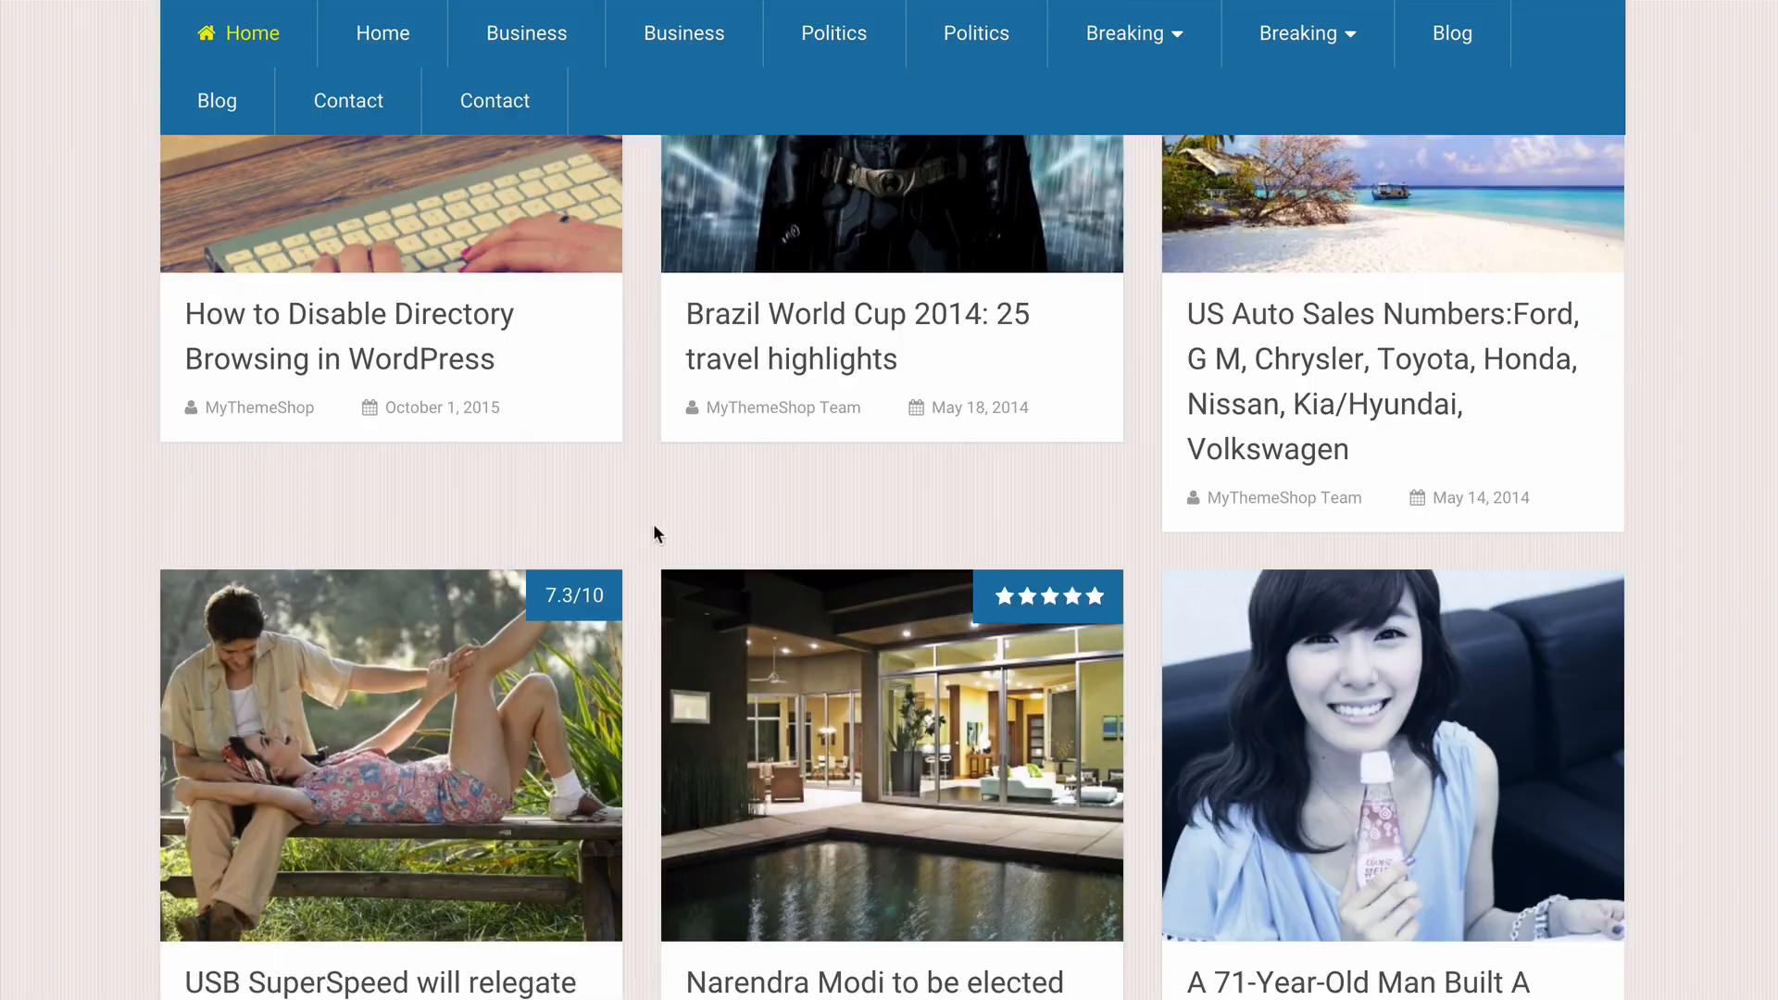
pyautogui.scroll(-16, 653, 535)
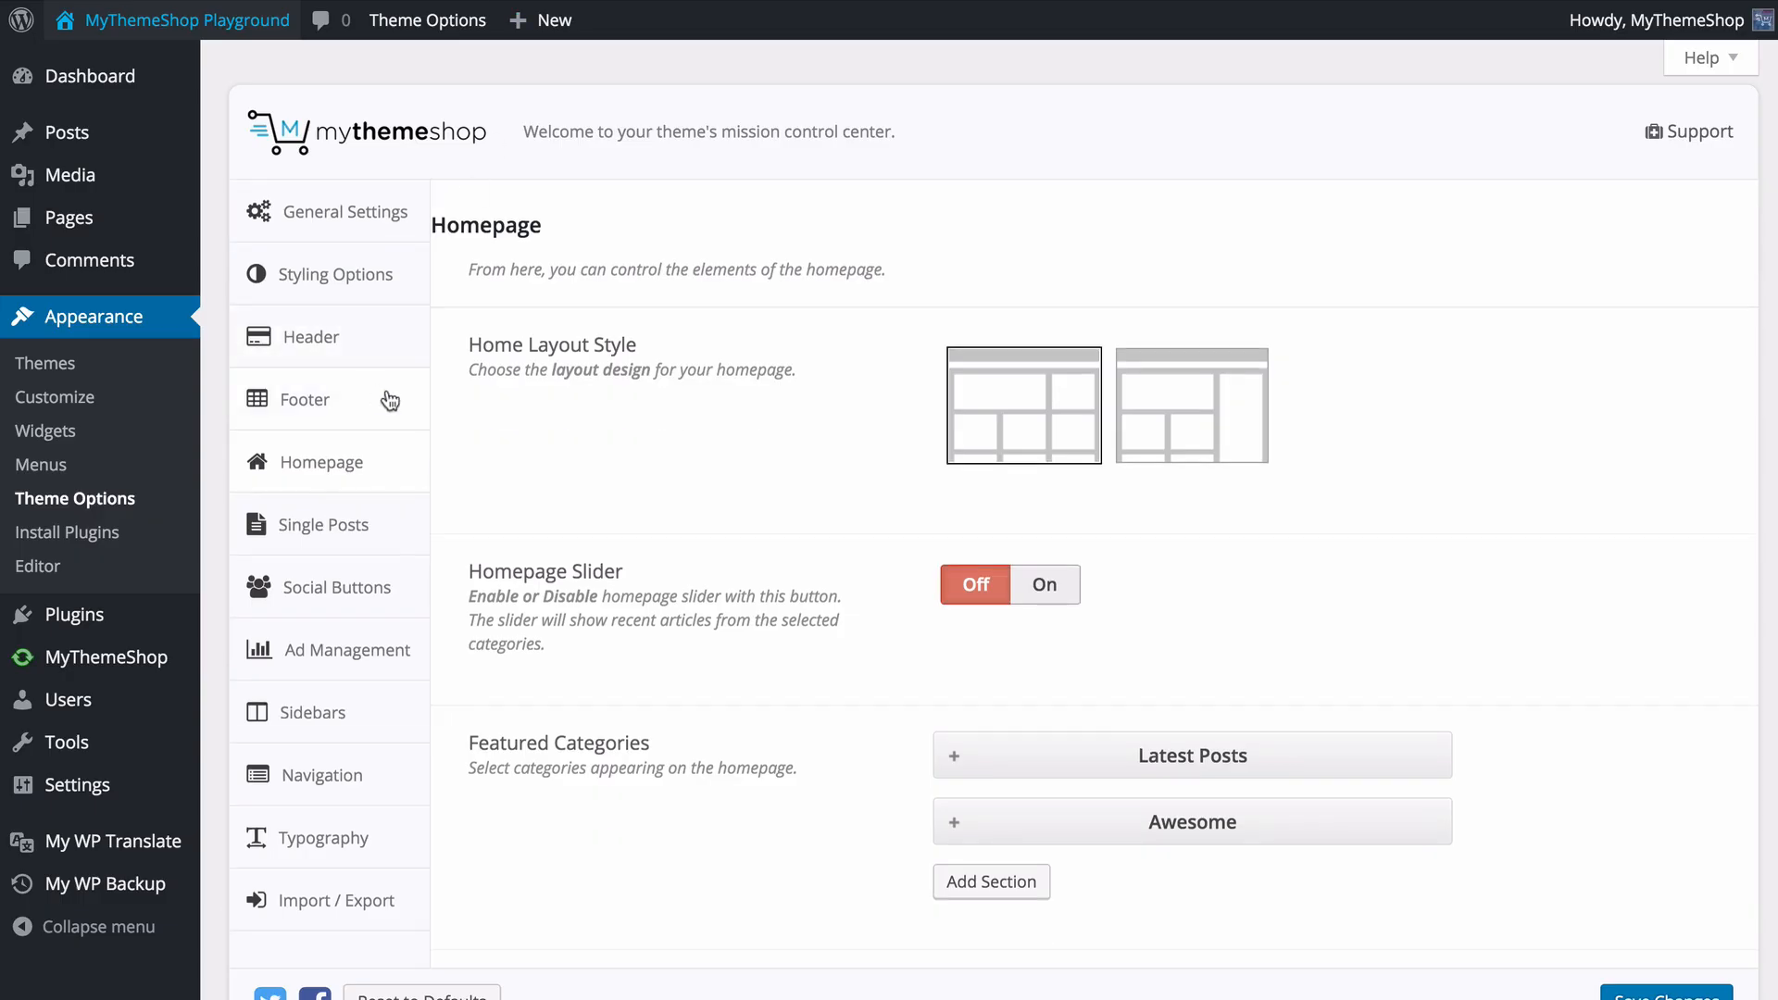
# - Open the Single Posts options and explore the Related Posts settings, switching the taxonomy to Tags and back to Categories
pyautogui.click(385, 545)
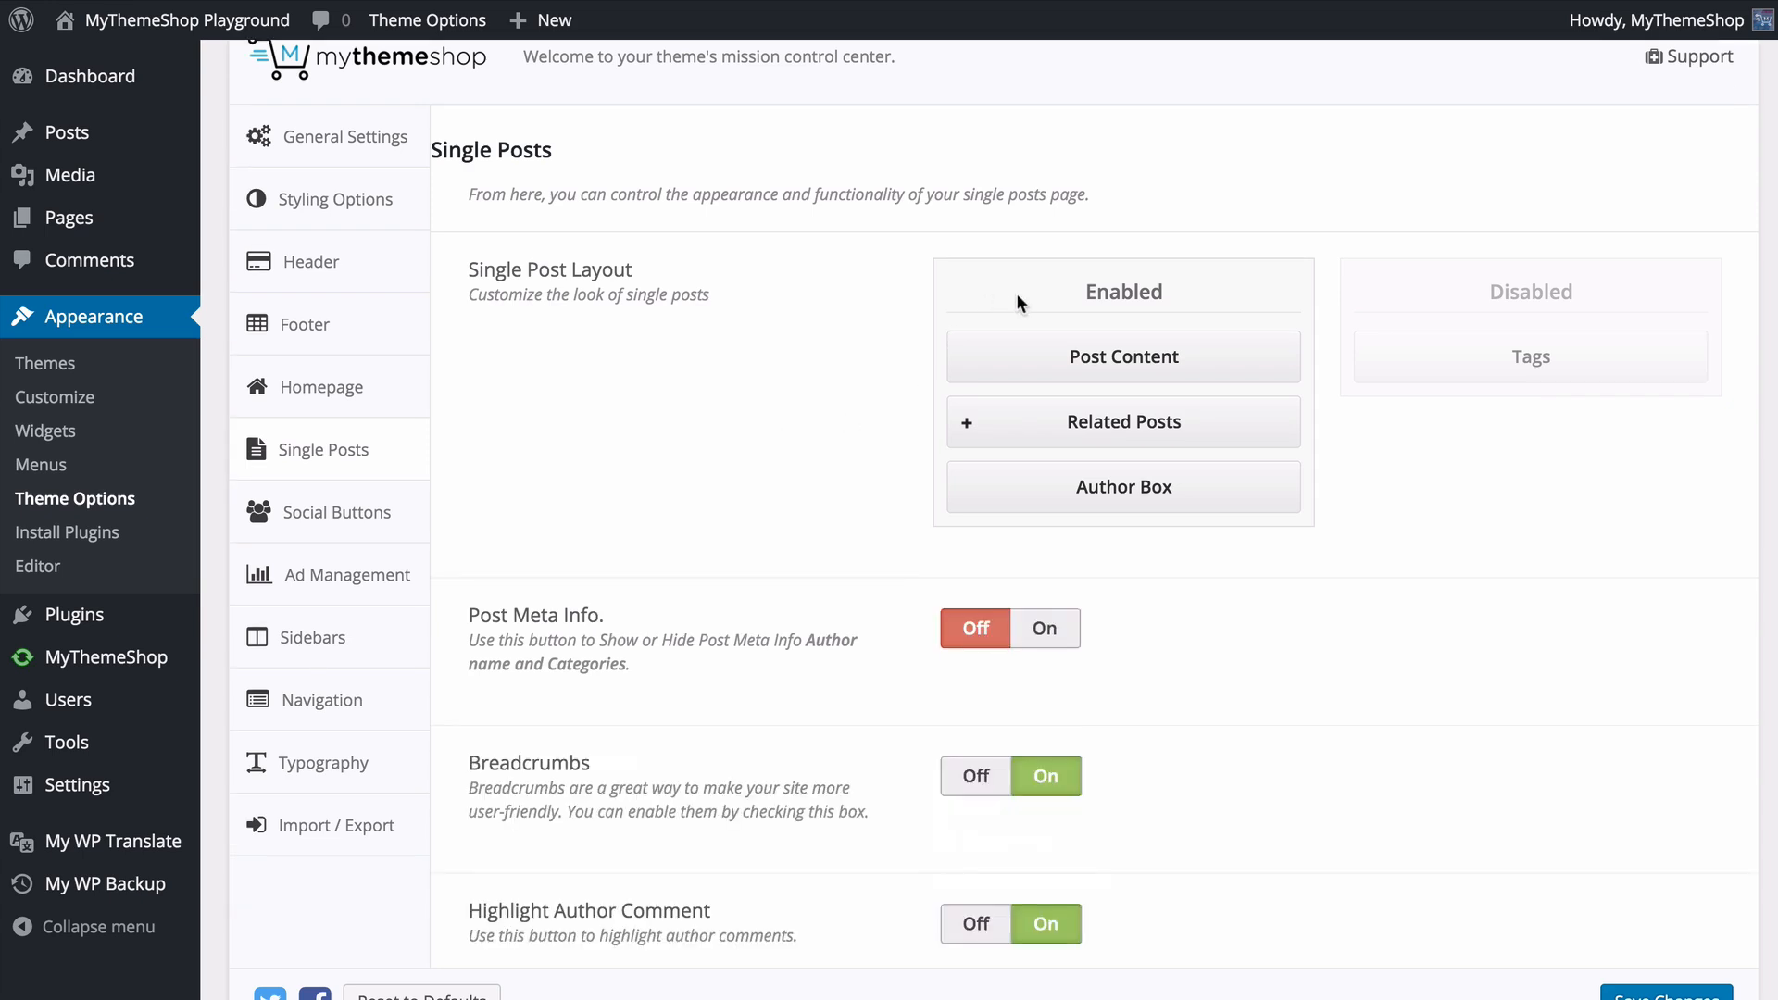
pyautogui.click(963, 424)
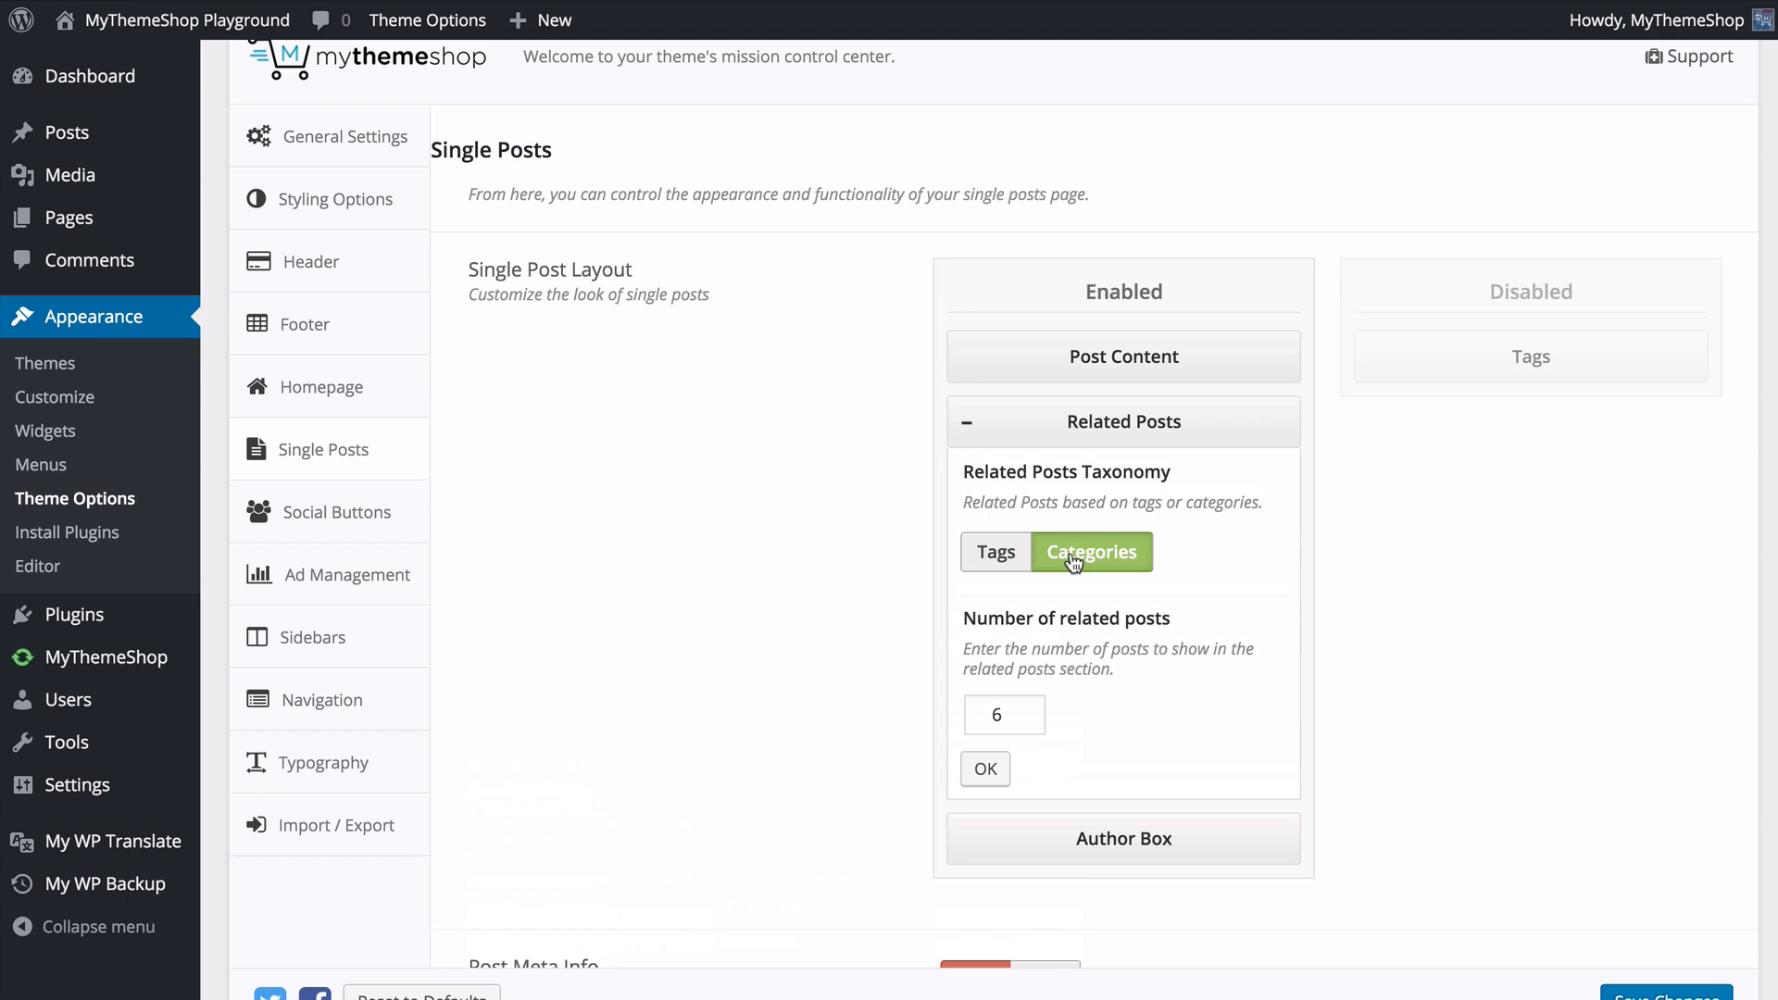
pyautogui.click(992, 554)
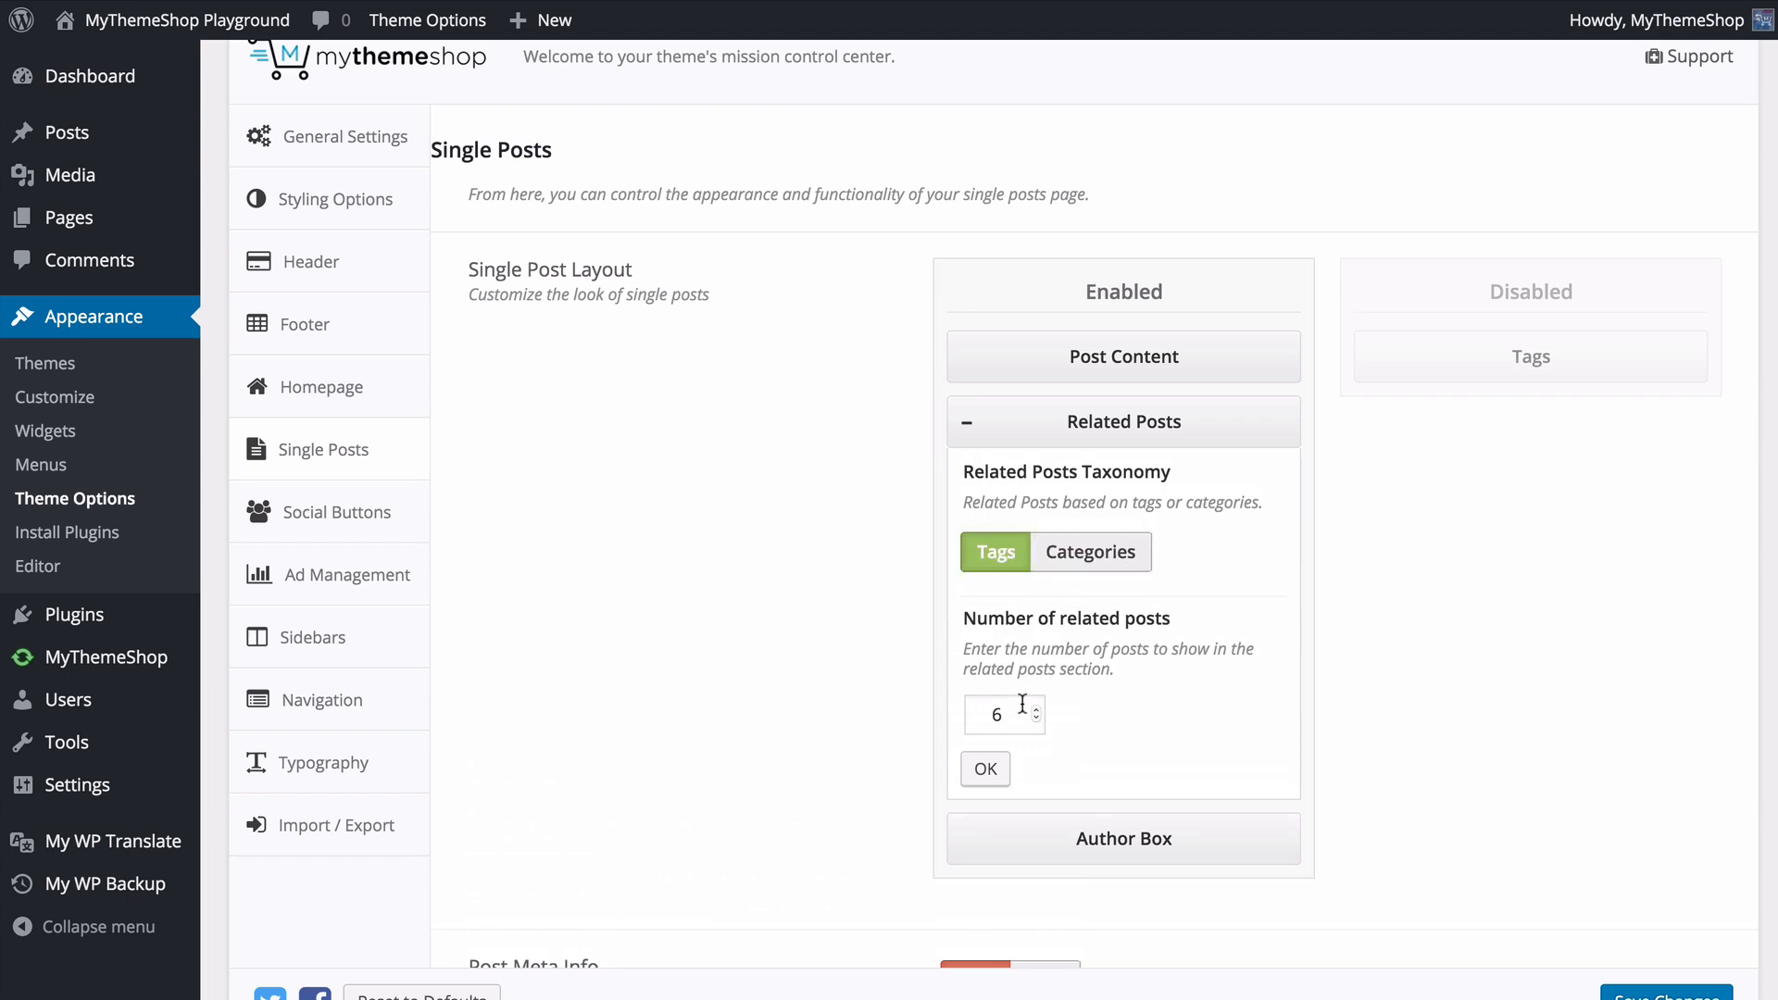
pyautogui.click(1103, 545)
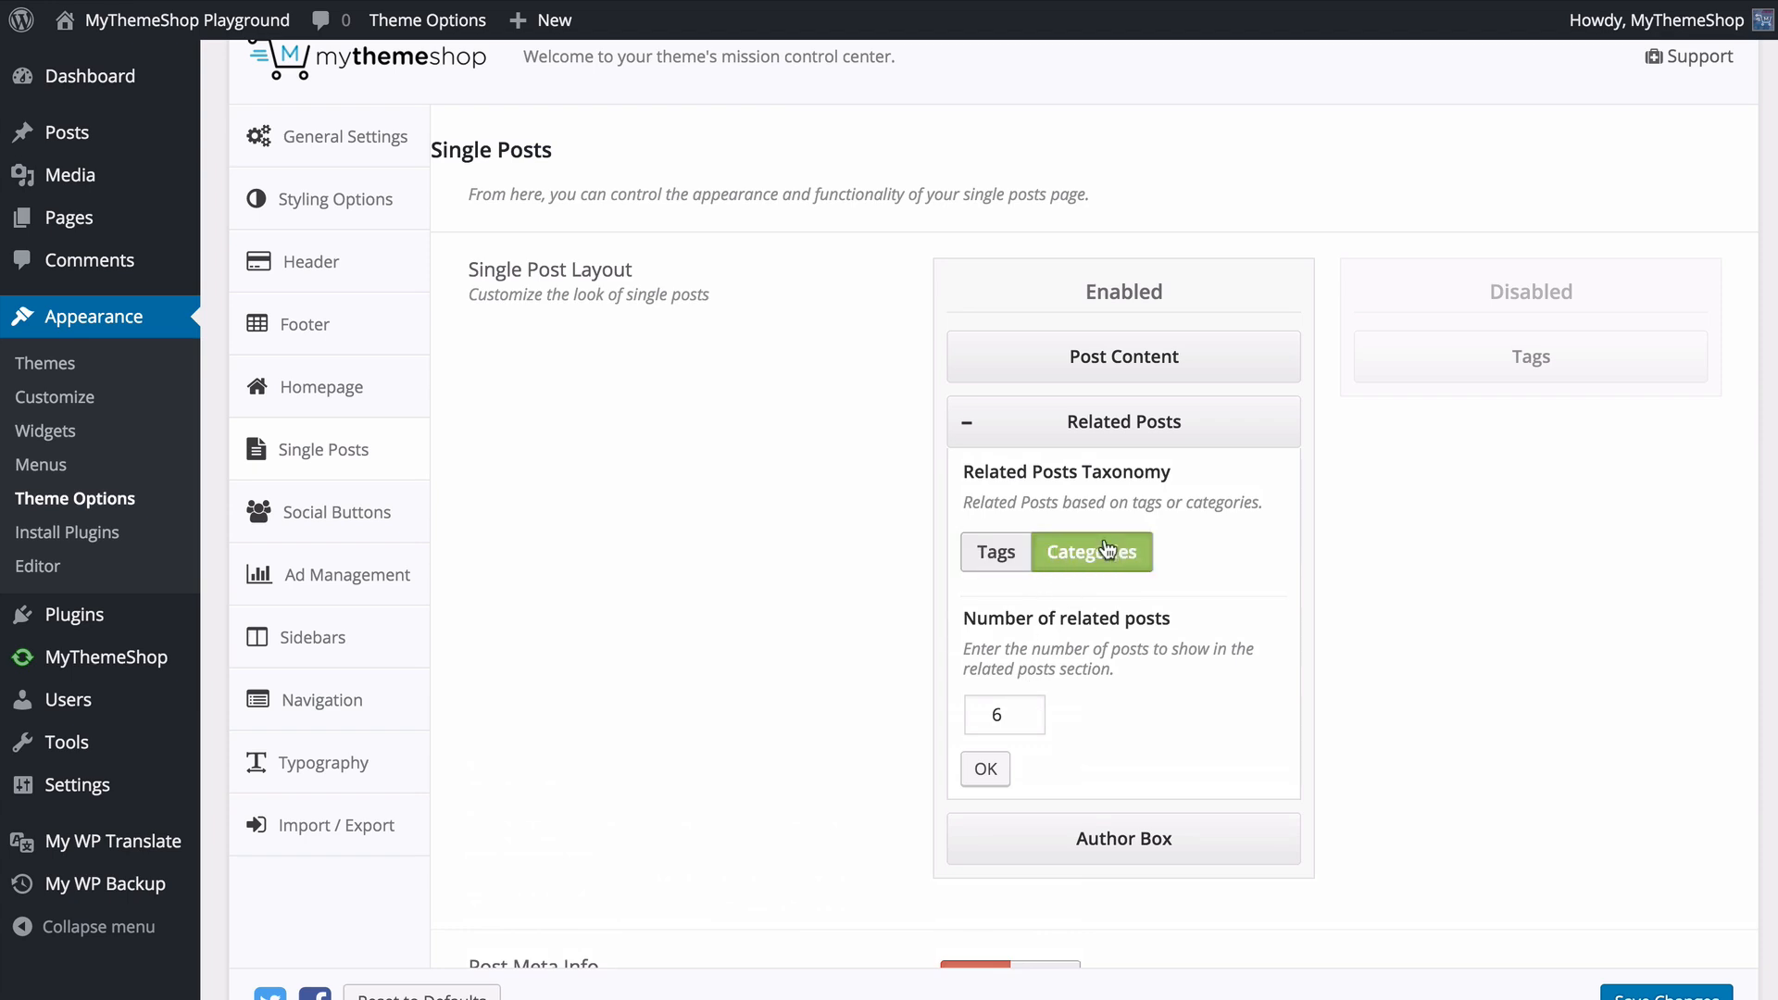
pyautogui.click(987, 774)
pyautogui.click(966, 423)
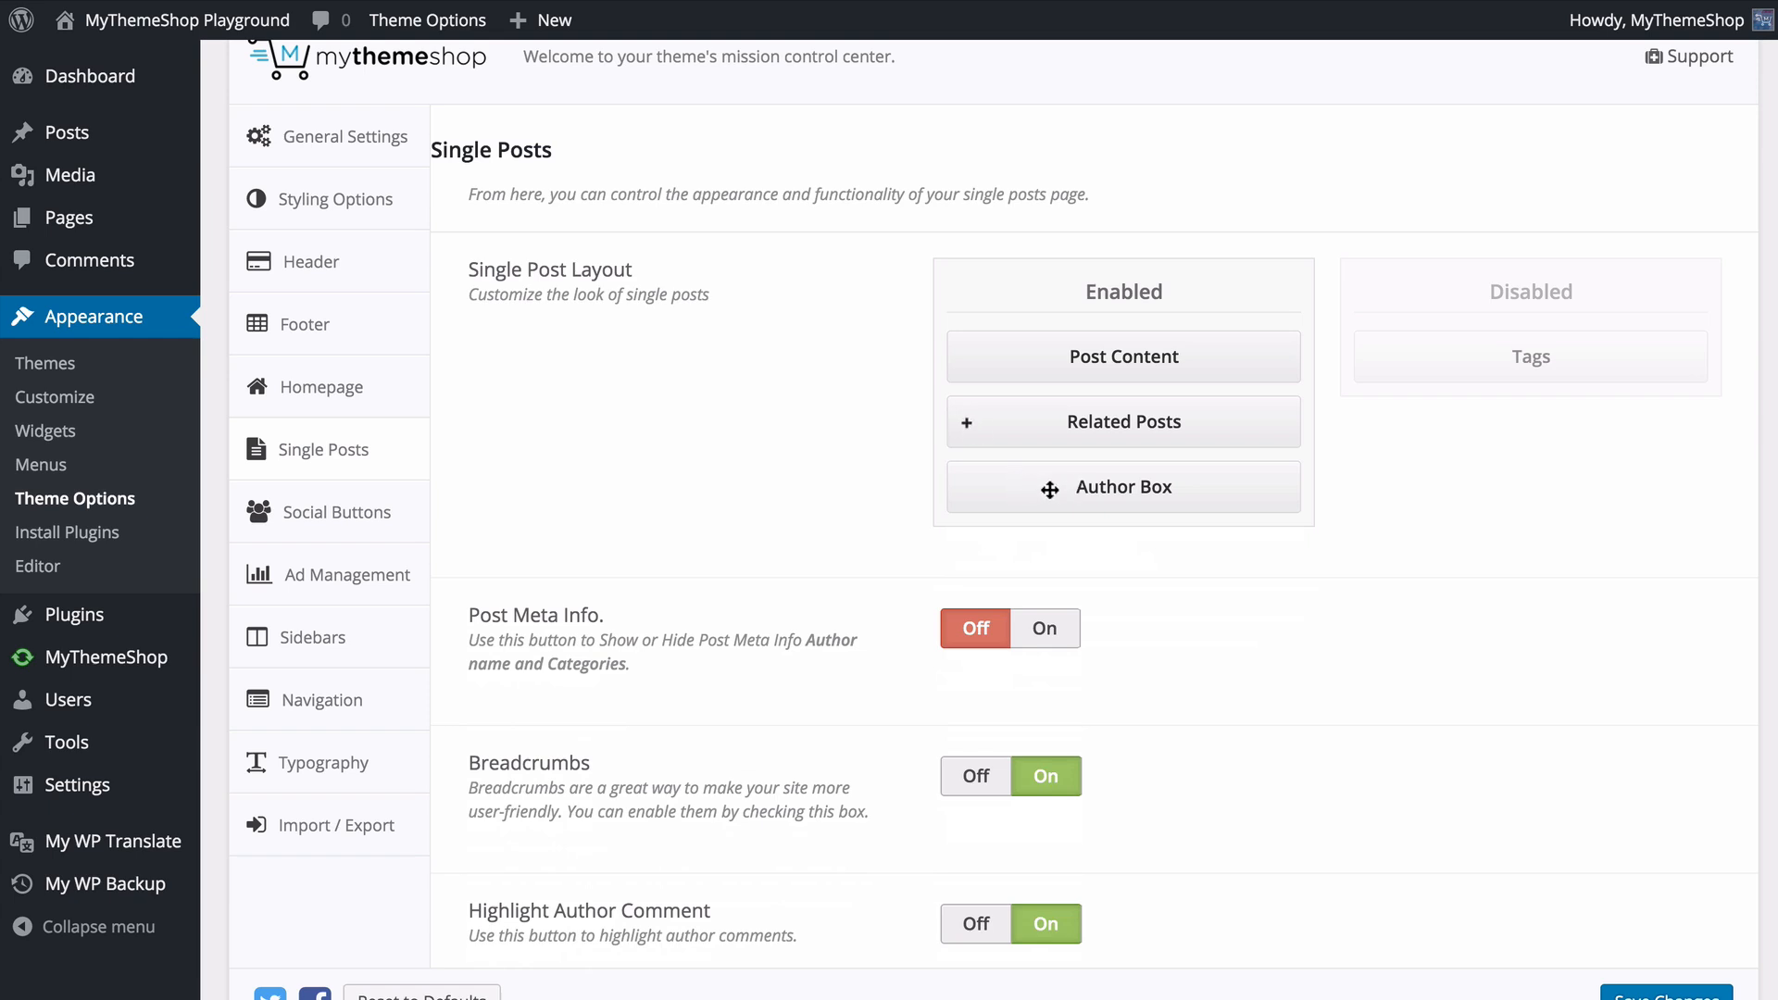
# - Arrange the Single Post Layout with Post Content and Author Box enabled, and Tags and Related Posts disabled
pyautogui.moveTo(1500, 358); pyautogui.dragTo(1109, 500)
pyautogui.moveTo(1193, 442); pyautogui.dragTo(1439, 357)
pyautogui.moveTo(1203, 481); pyautogui.dragTo(1587, 386)
pyautogui.moveTo(1086, 421); pyautogui.dragTo(1482, 408)
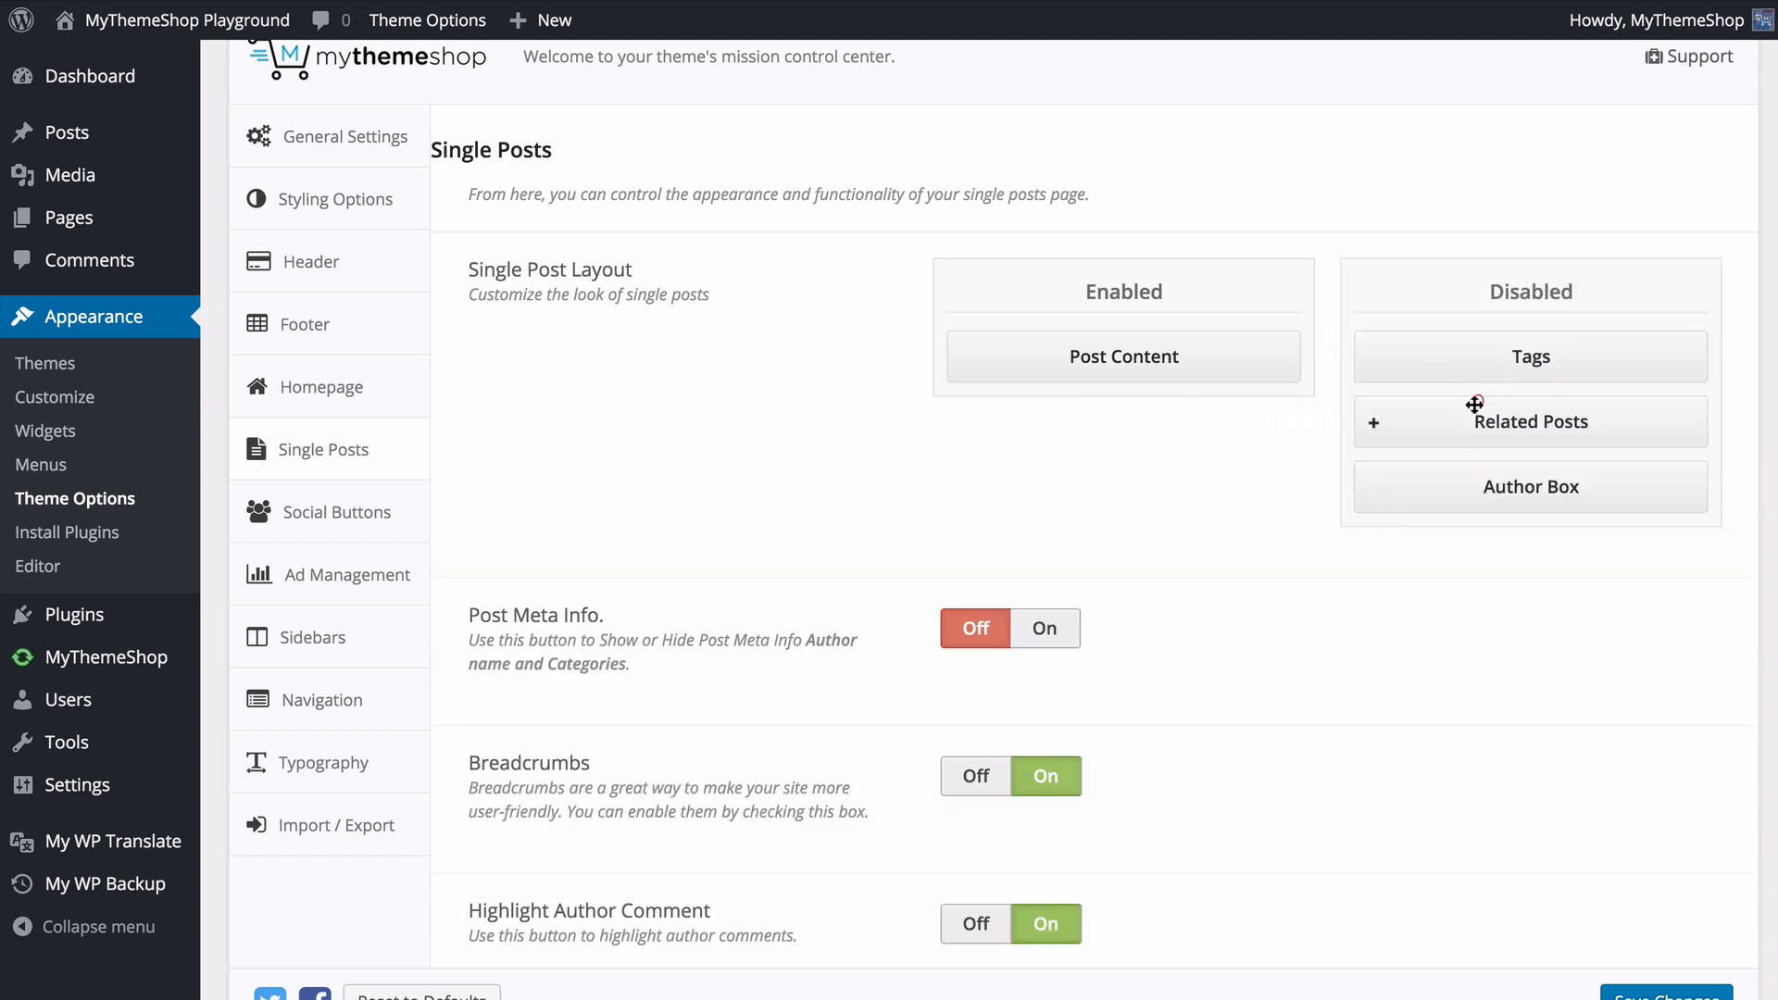
pyautogui.moveTo(1503, 487); pyautogui.dragTo(1084, 421)
# - Turn on Post Meta Info for single posts and look over the Meta Info to Show choices
pyautogui.scroll(-3, 767, 533)
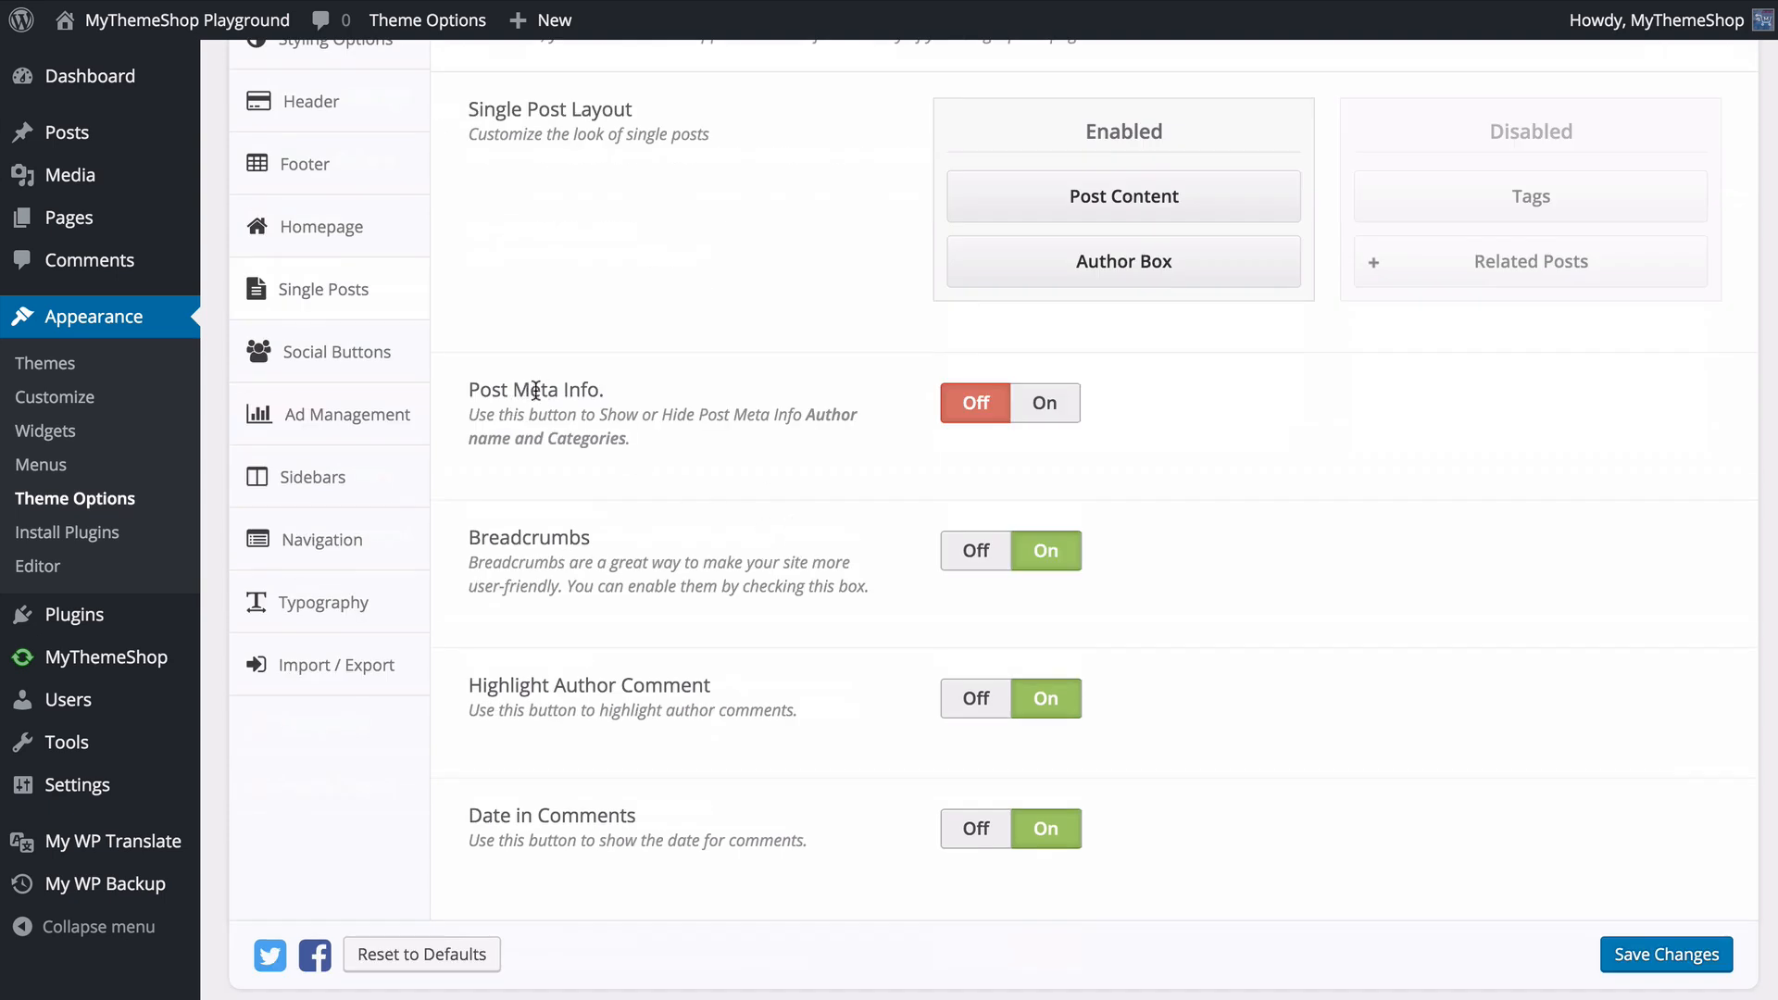
pyautogui.click(1039, 410)
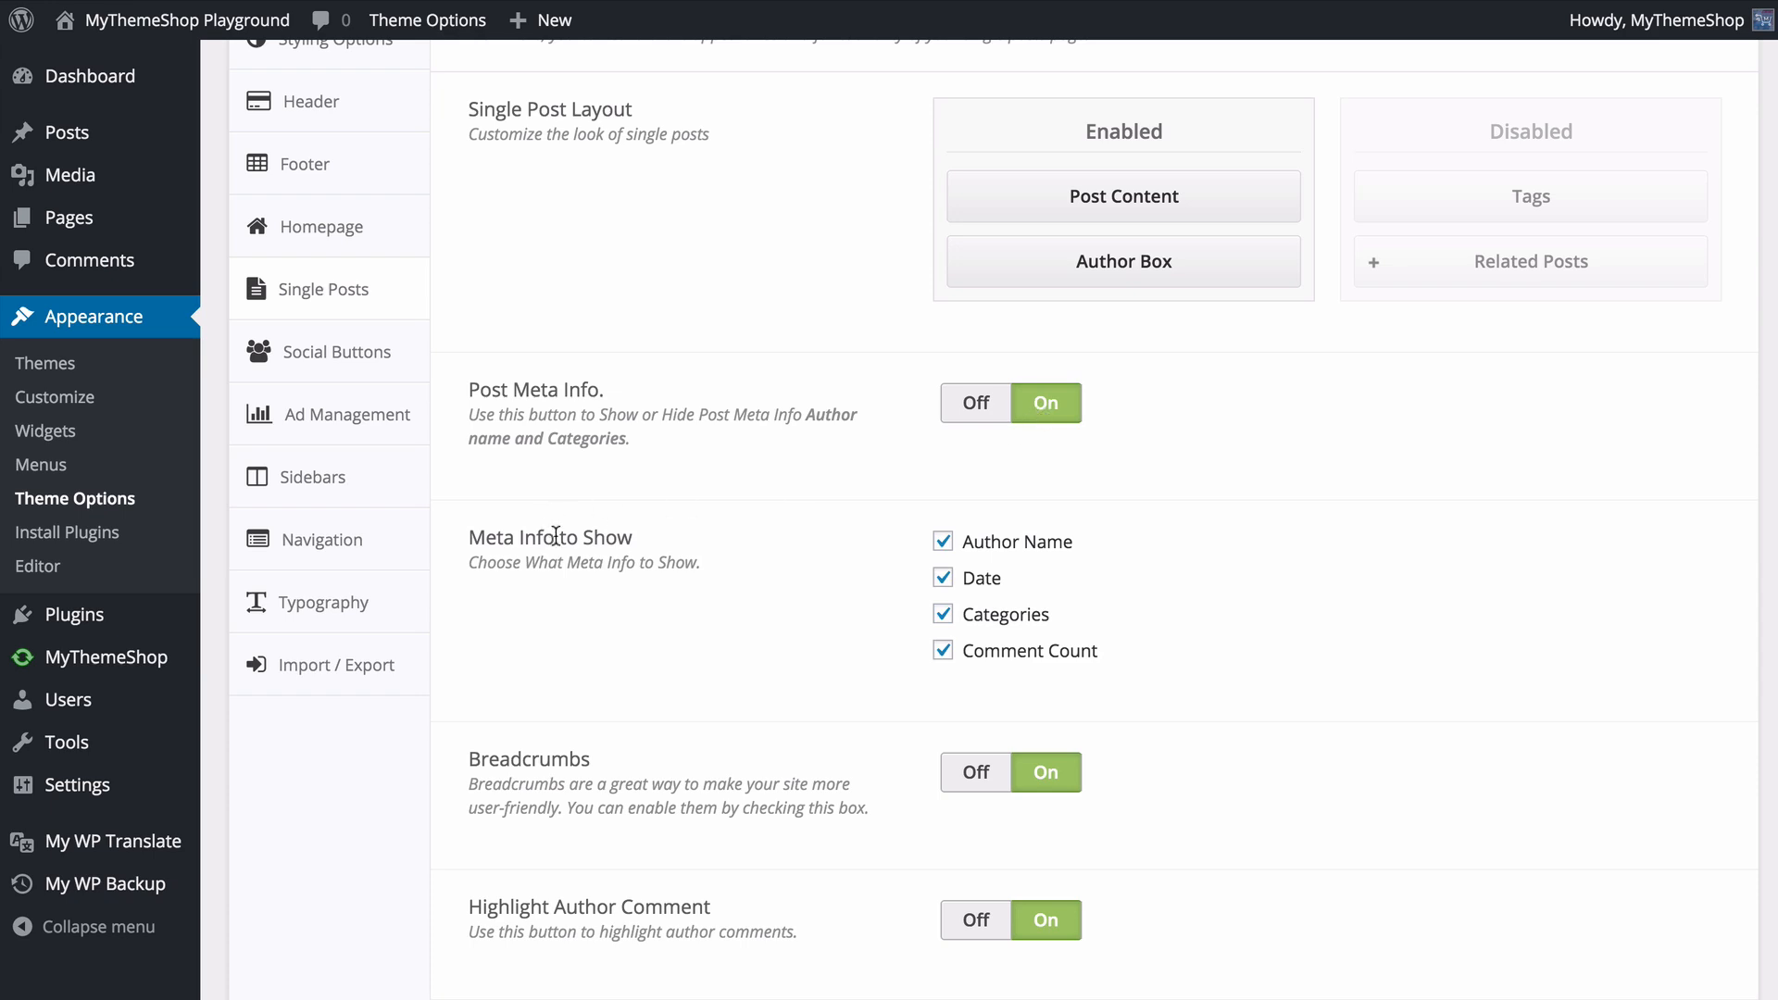
pyautogui.scroll(-1, 602, 537)
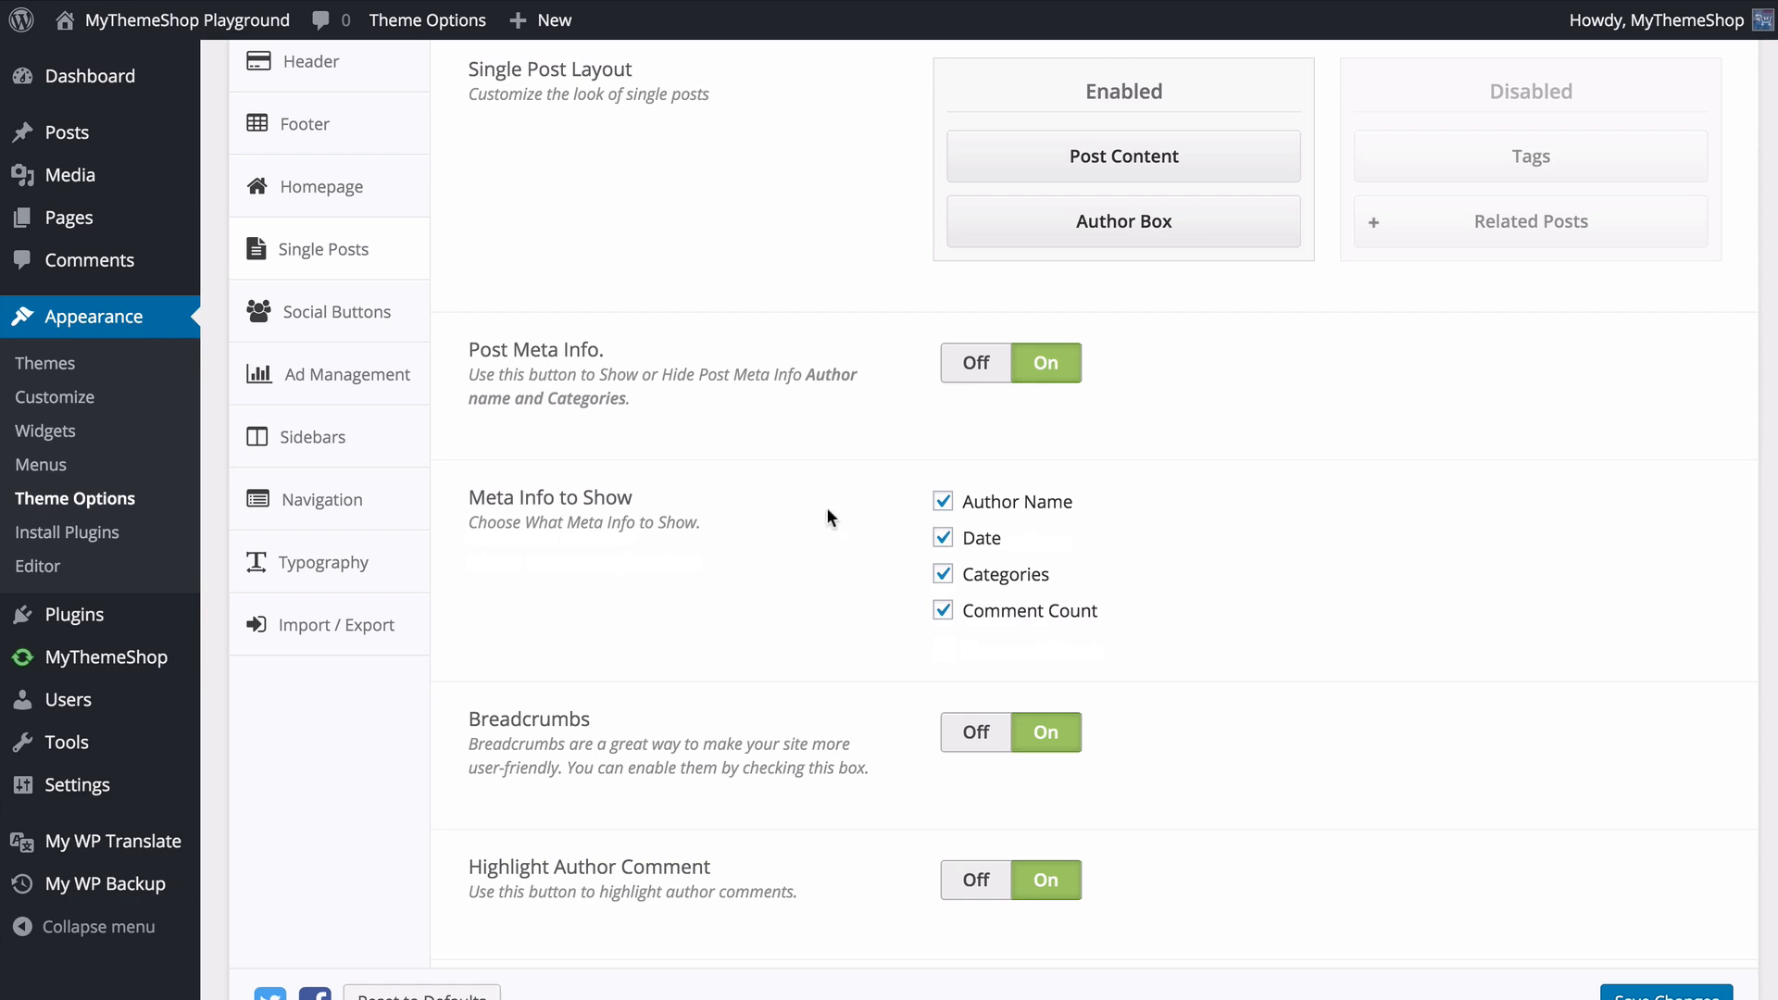
# - Switch Breadcrumbs off and on again, keep Highlight Author Comment and Date in Comments on, and save the changes
pyautogui.scroll(-5, 859, 501)
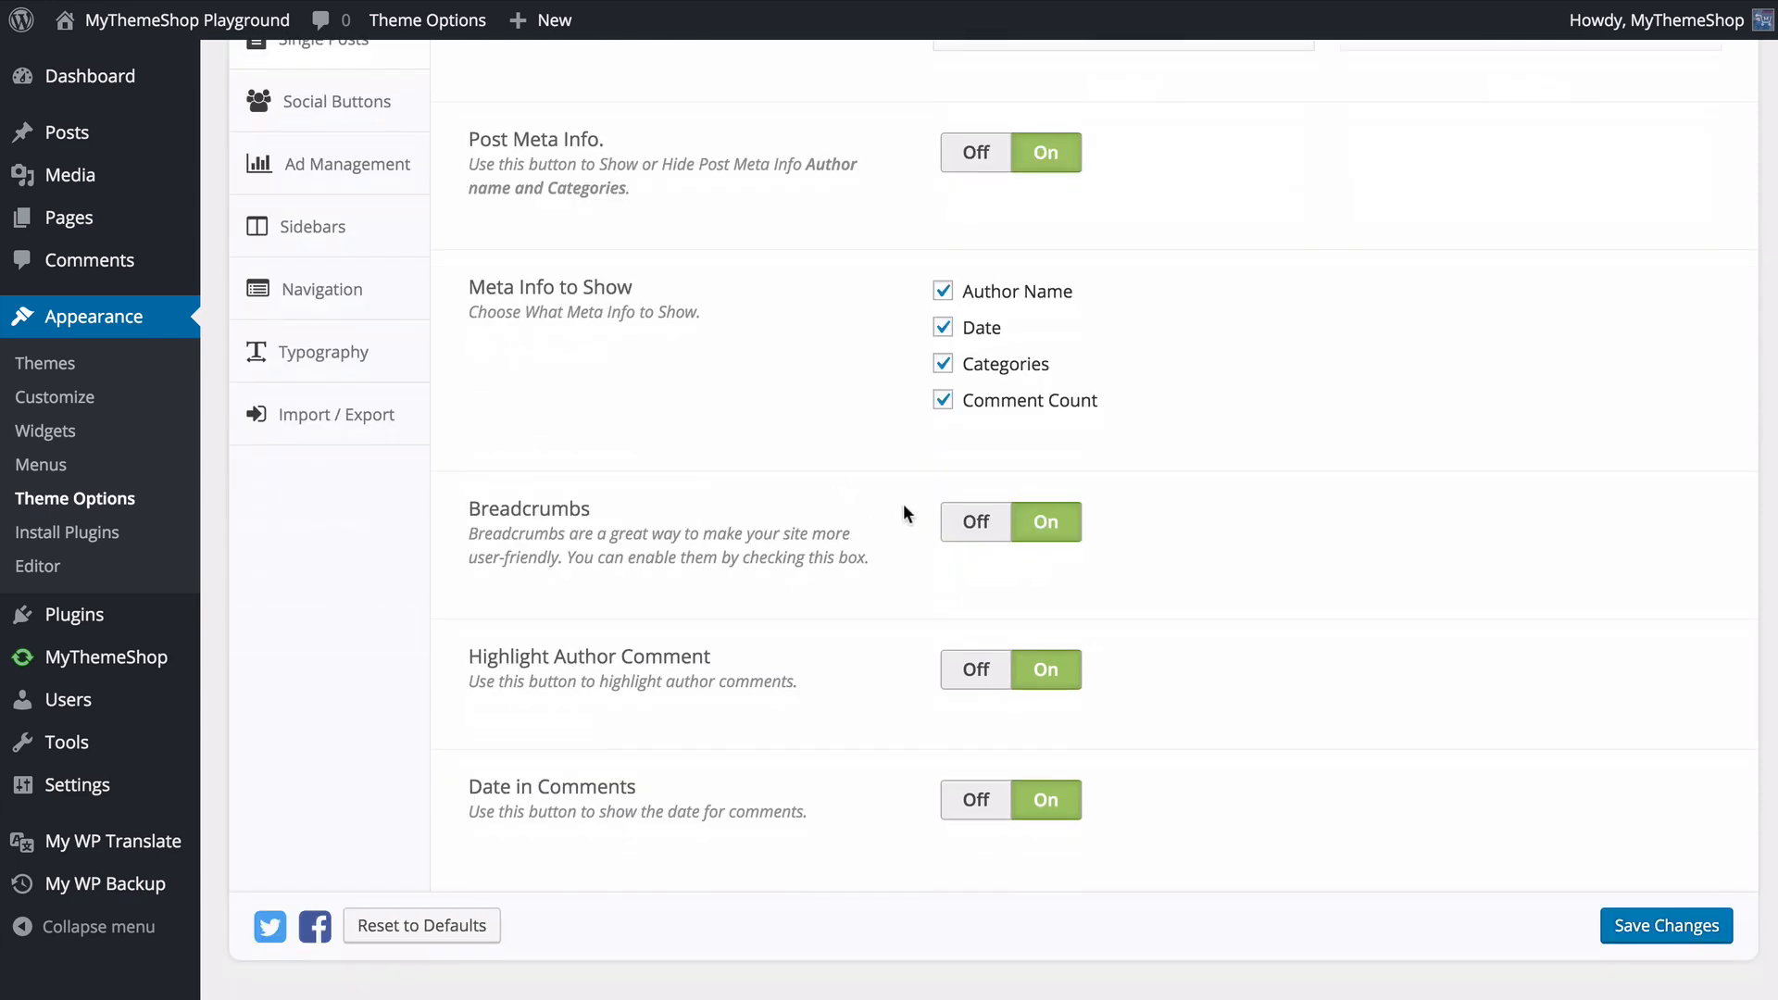
pyautogui.click(966, 519)
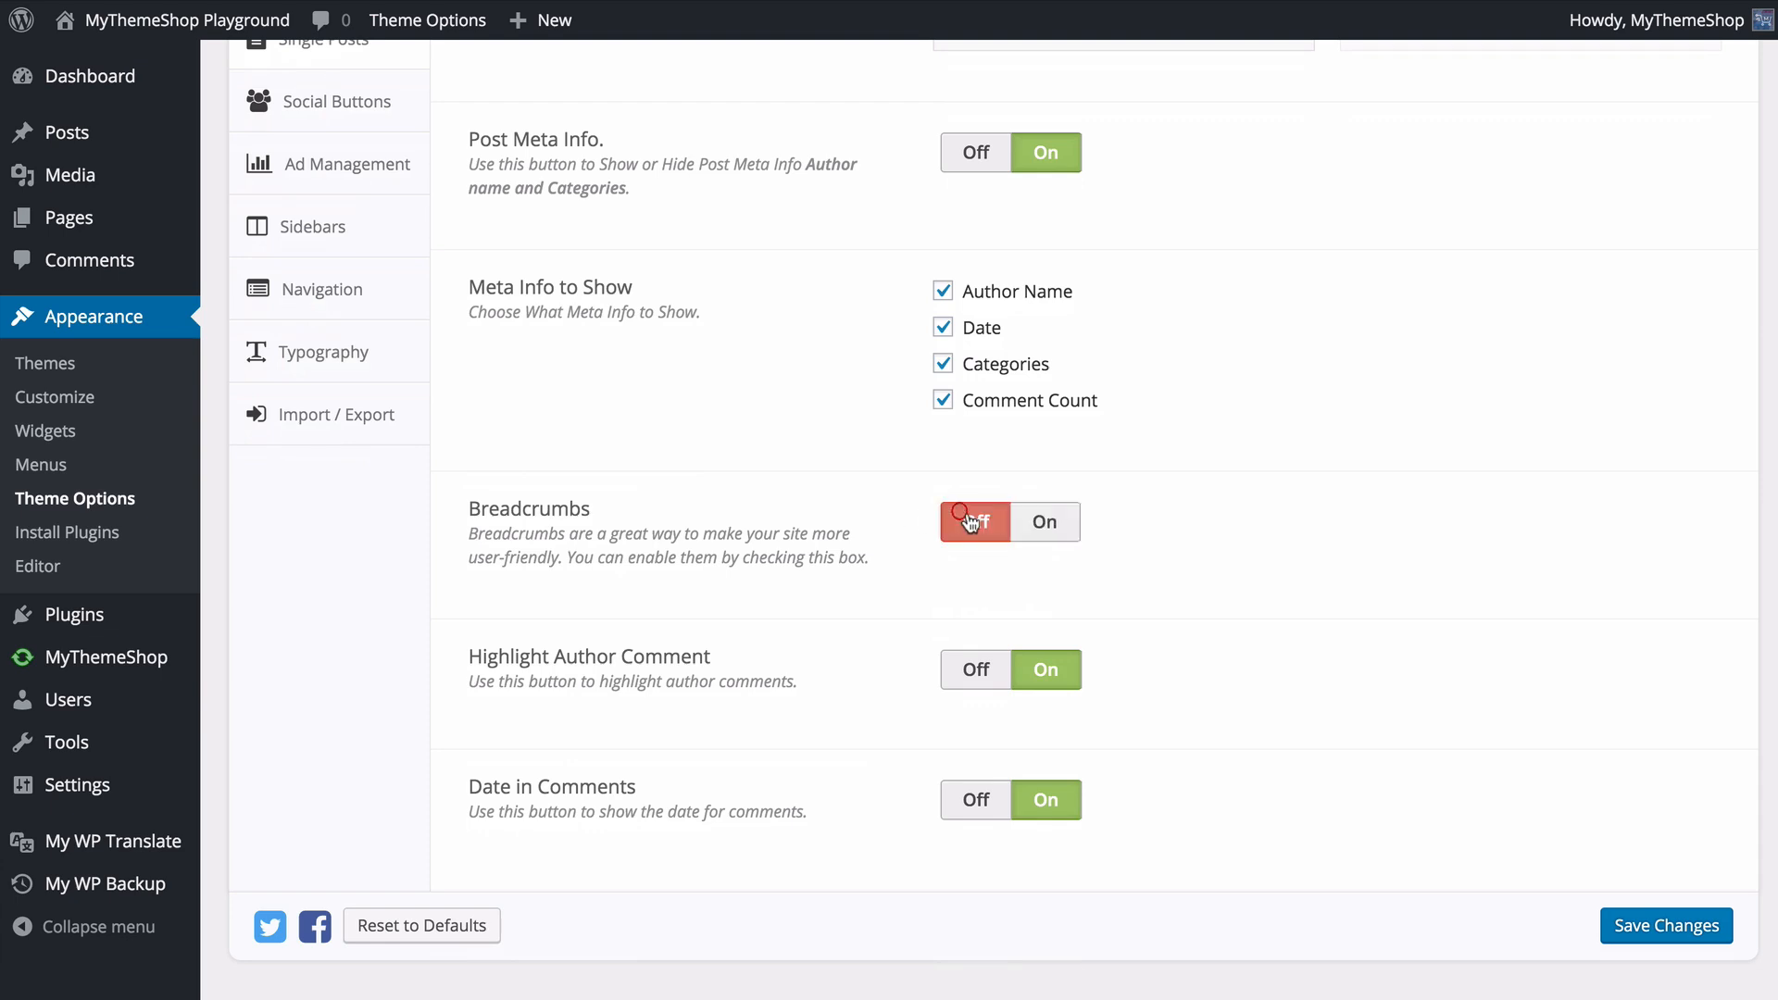
pyautogui.click(1042, 522)
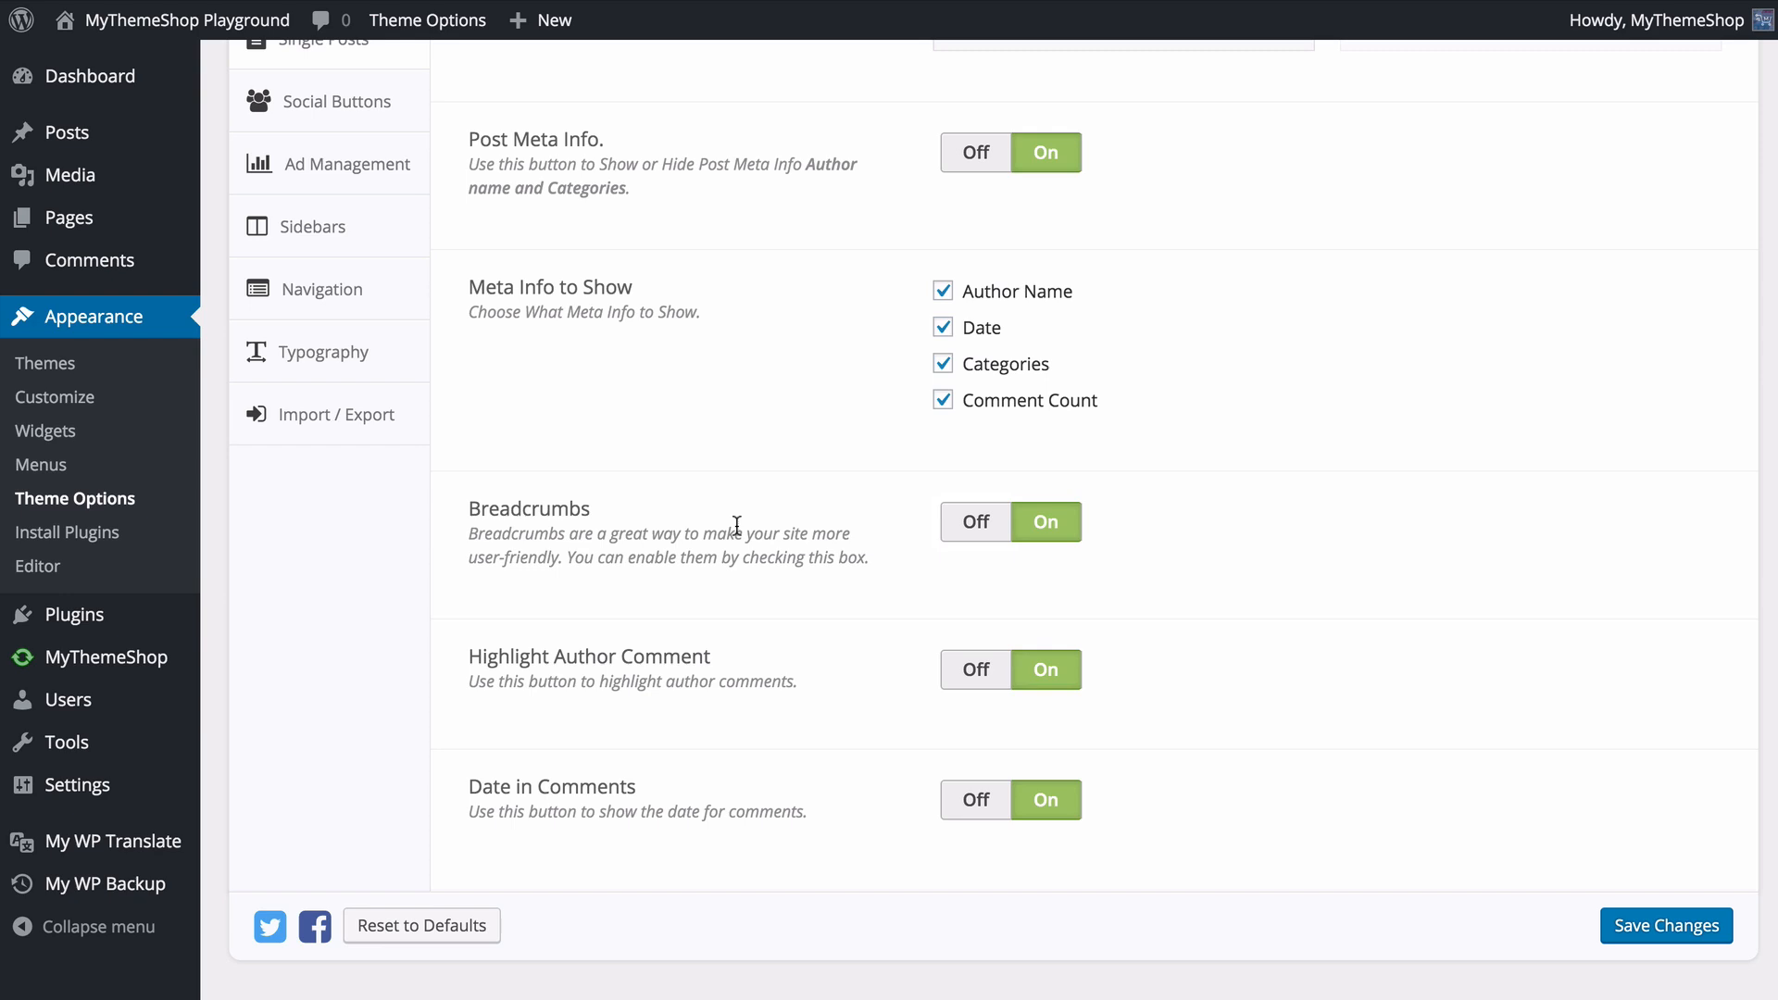
pyautogui.click(1030, 669)
pyautogui.click(1040, 799)
pyautogui.click(1630, 927)
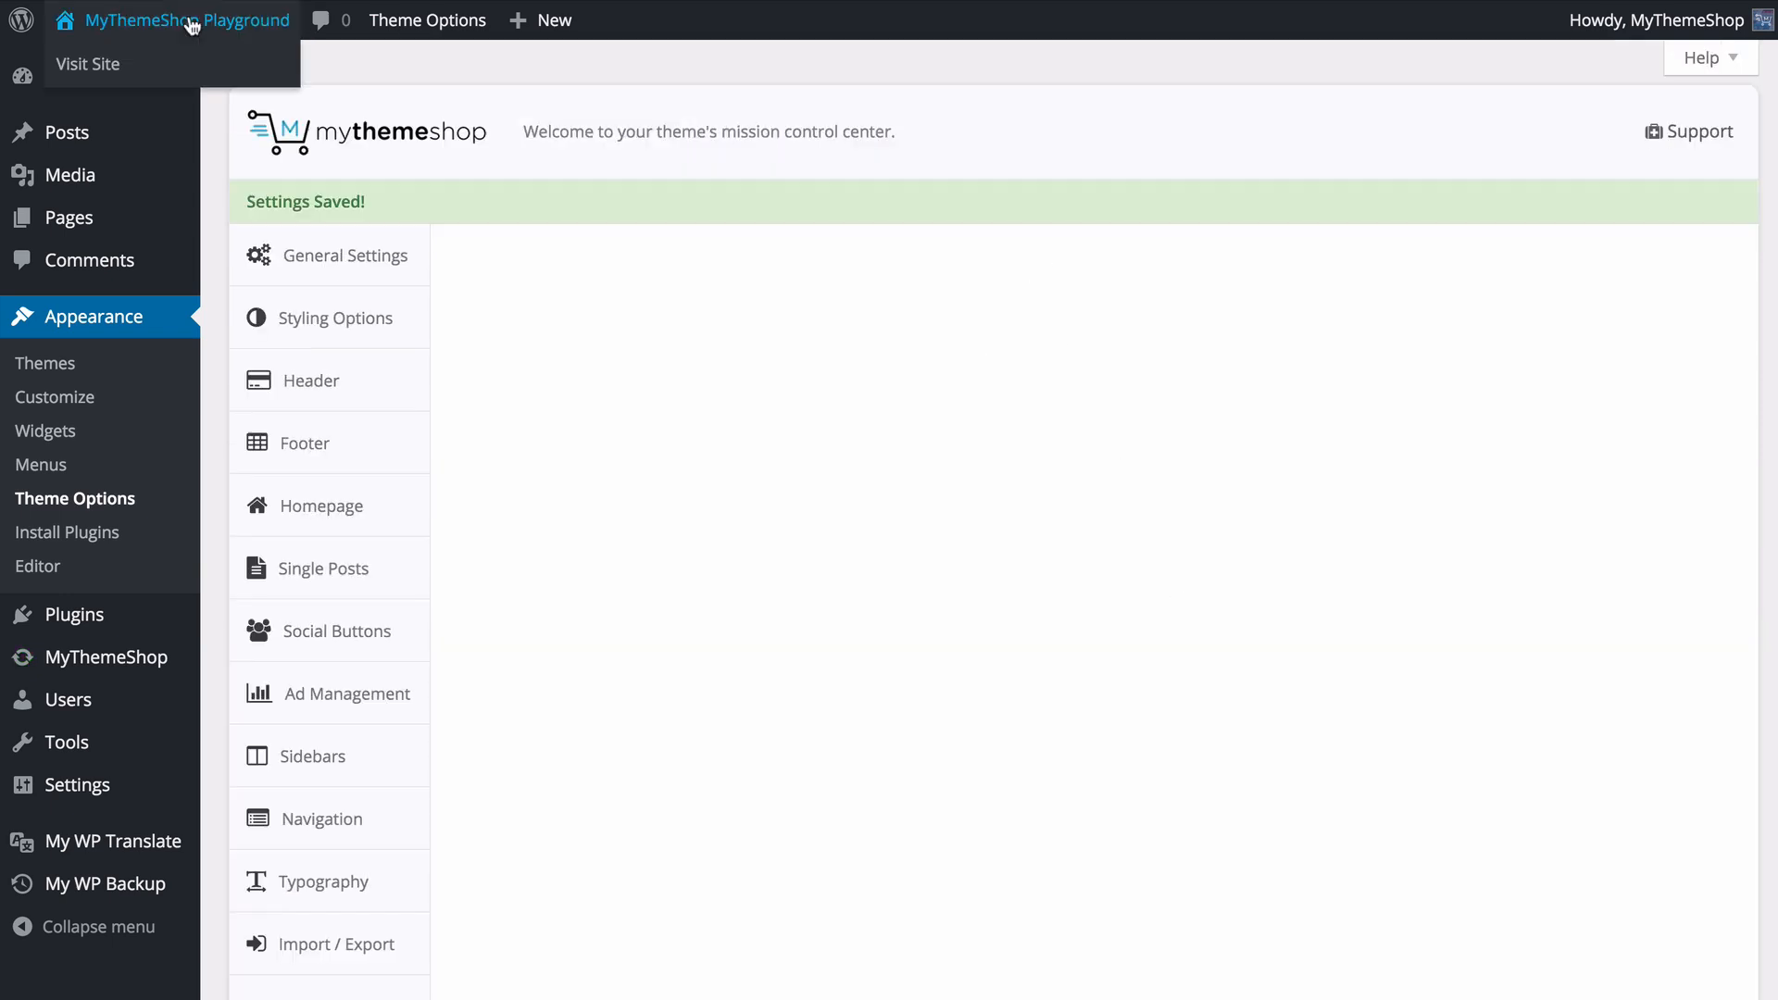
# - Open the post "How to Disable Directory Browsing in WordPress" on the live site and examine its breadcrumbs, meta info and author box
pyautogui.click(191, 24)
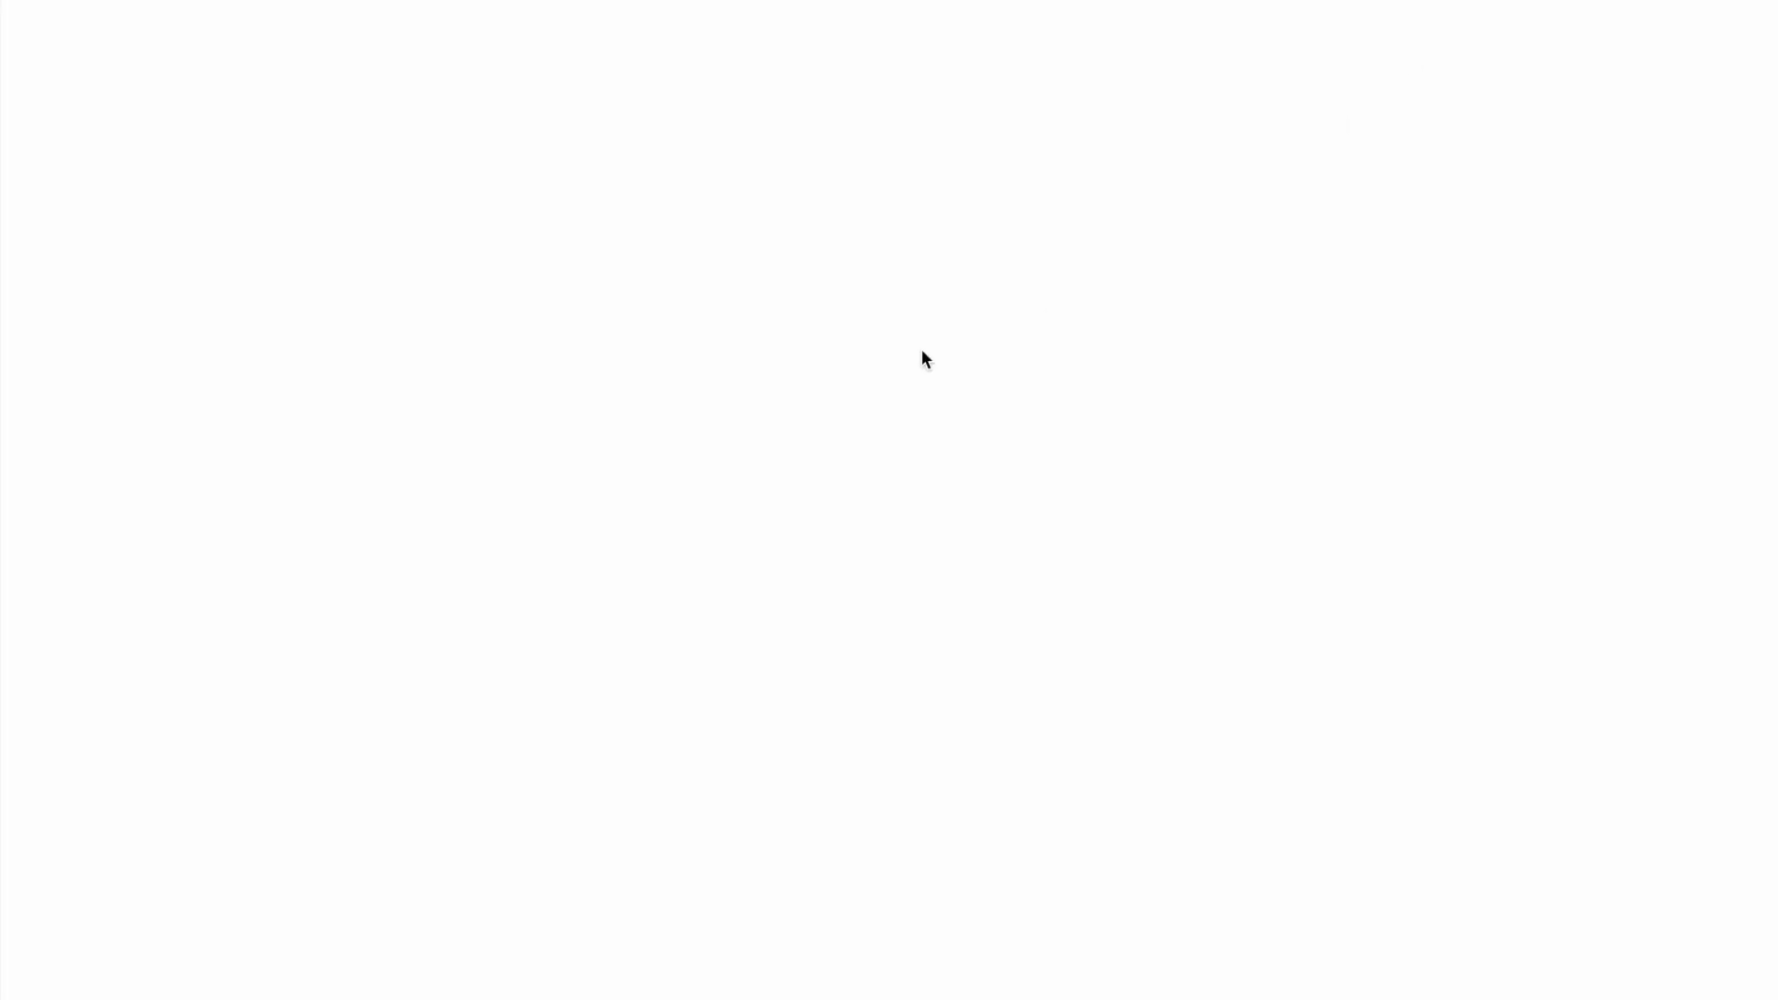
pyautogui.scroll(-1, 920, 352)
pyautogui.scroll(-4, 1274, 622)
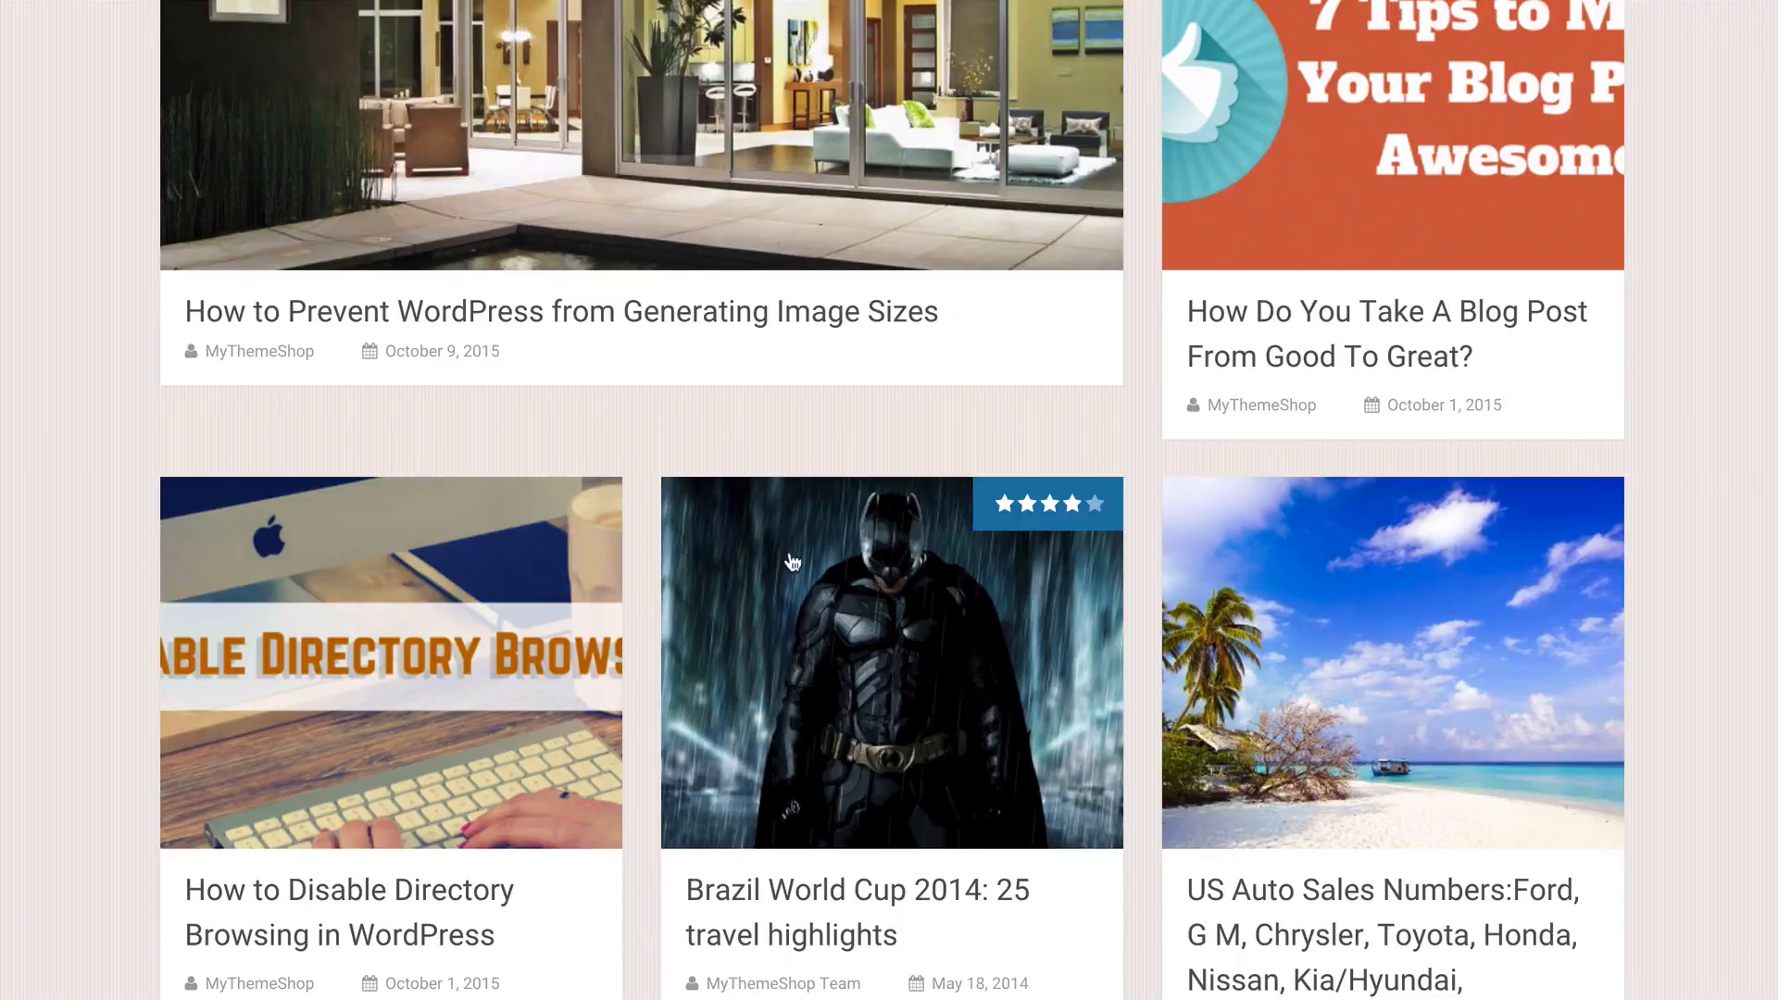
pyautogui.click(583, 629)
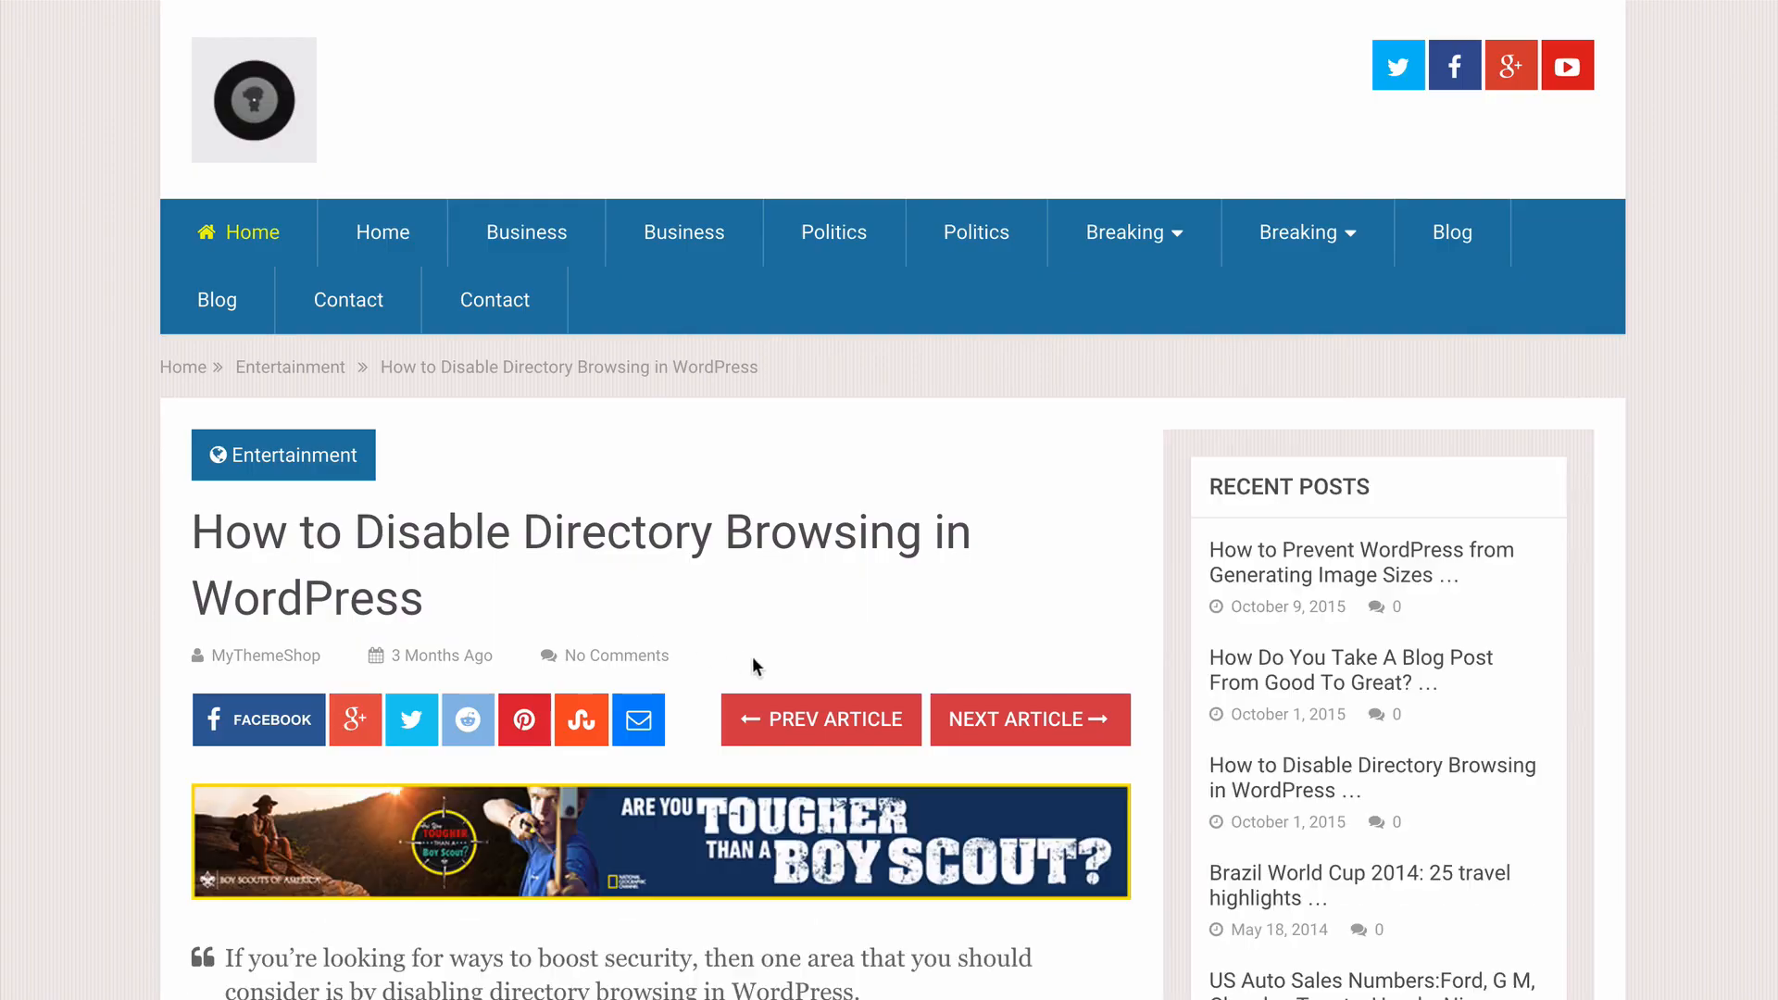
pyautogui.scroll(-2, 226, 552)
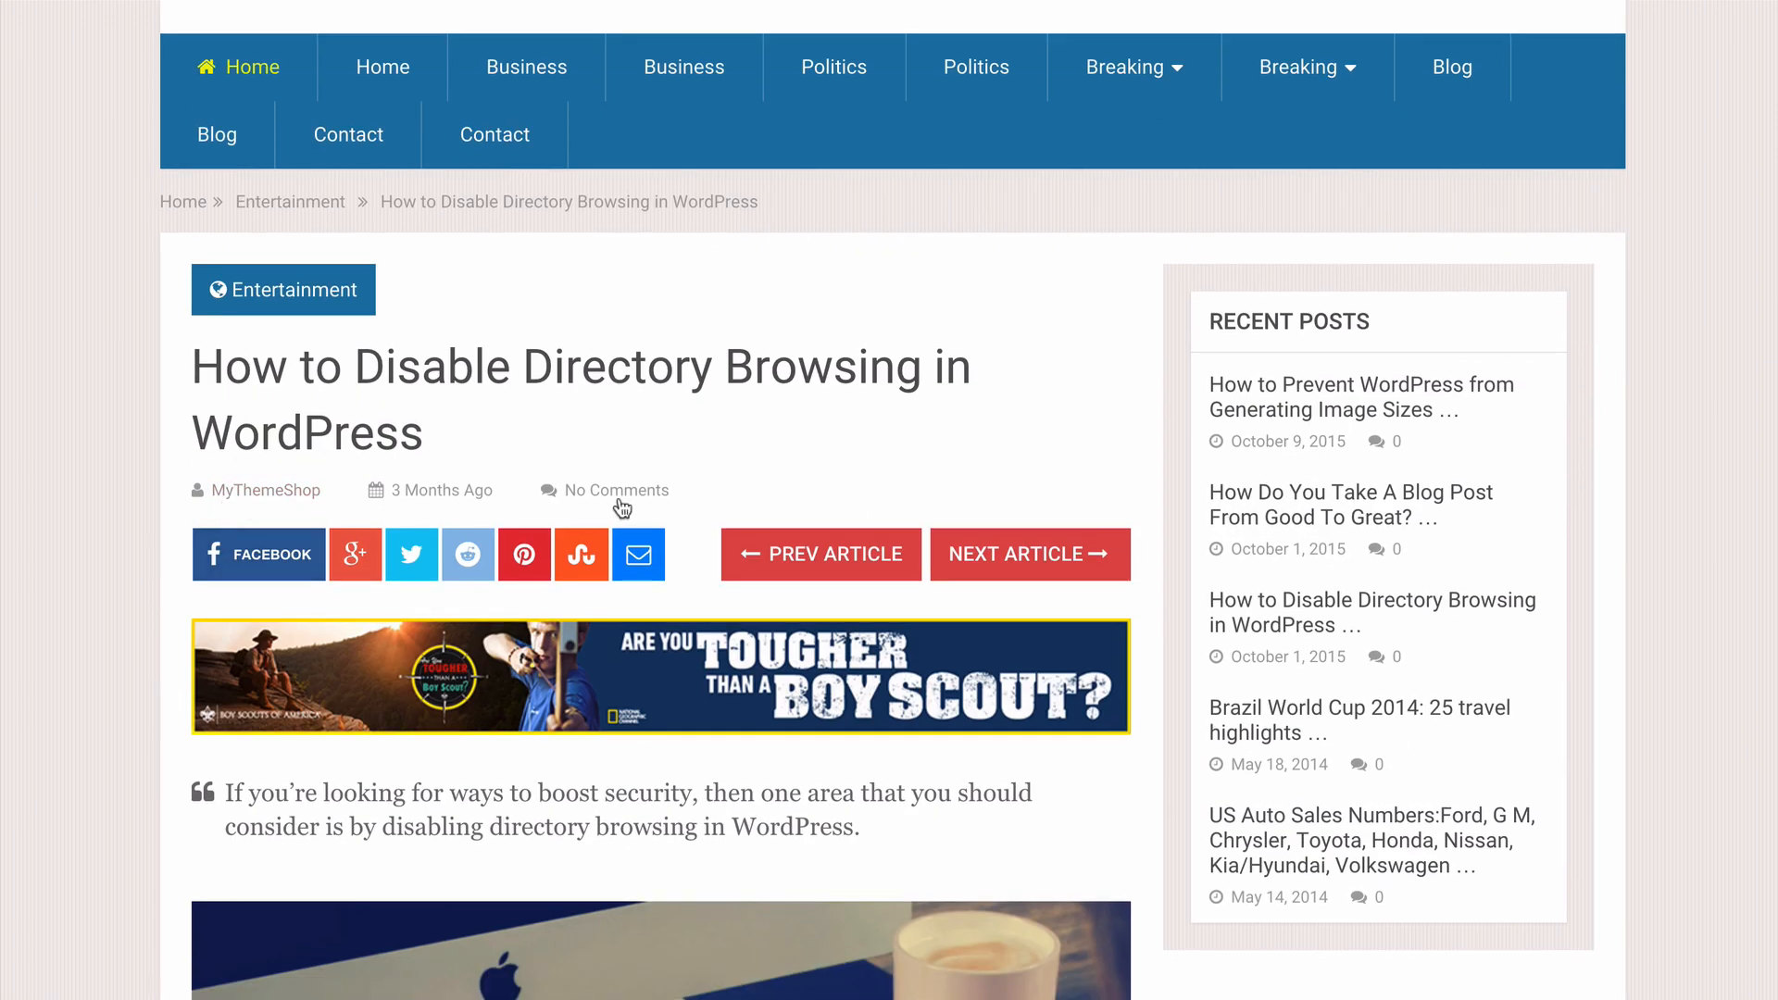
pyautogui.scroll(-15, 111, 513)
pyautogui.scroll(-5, 121, 539)
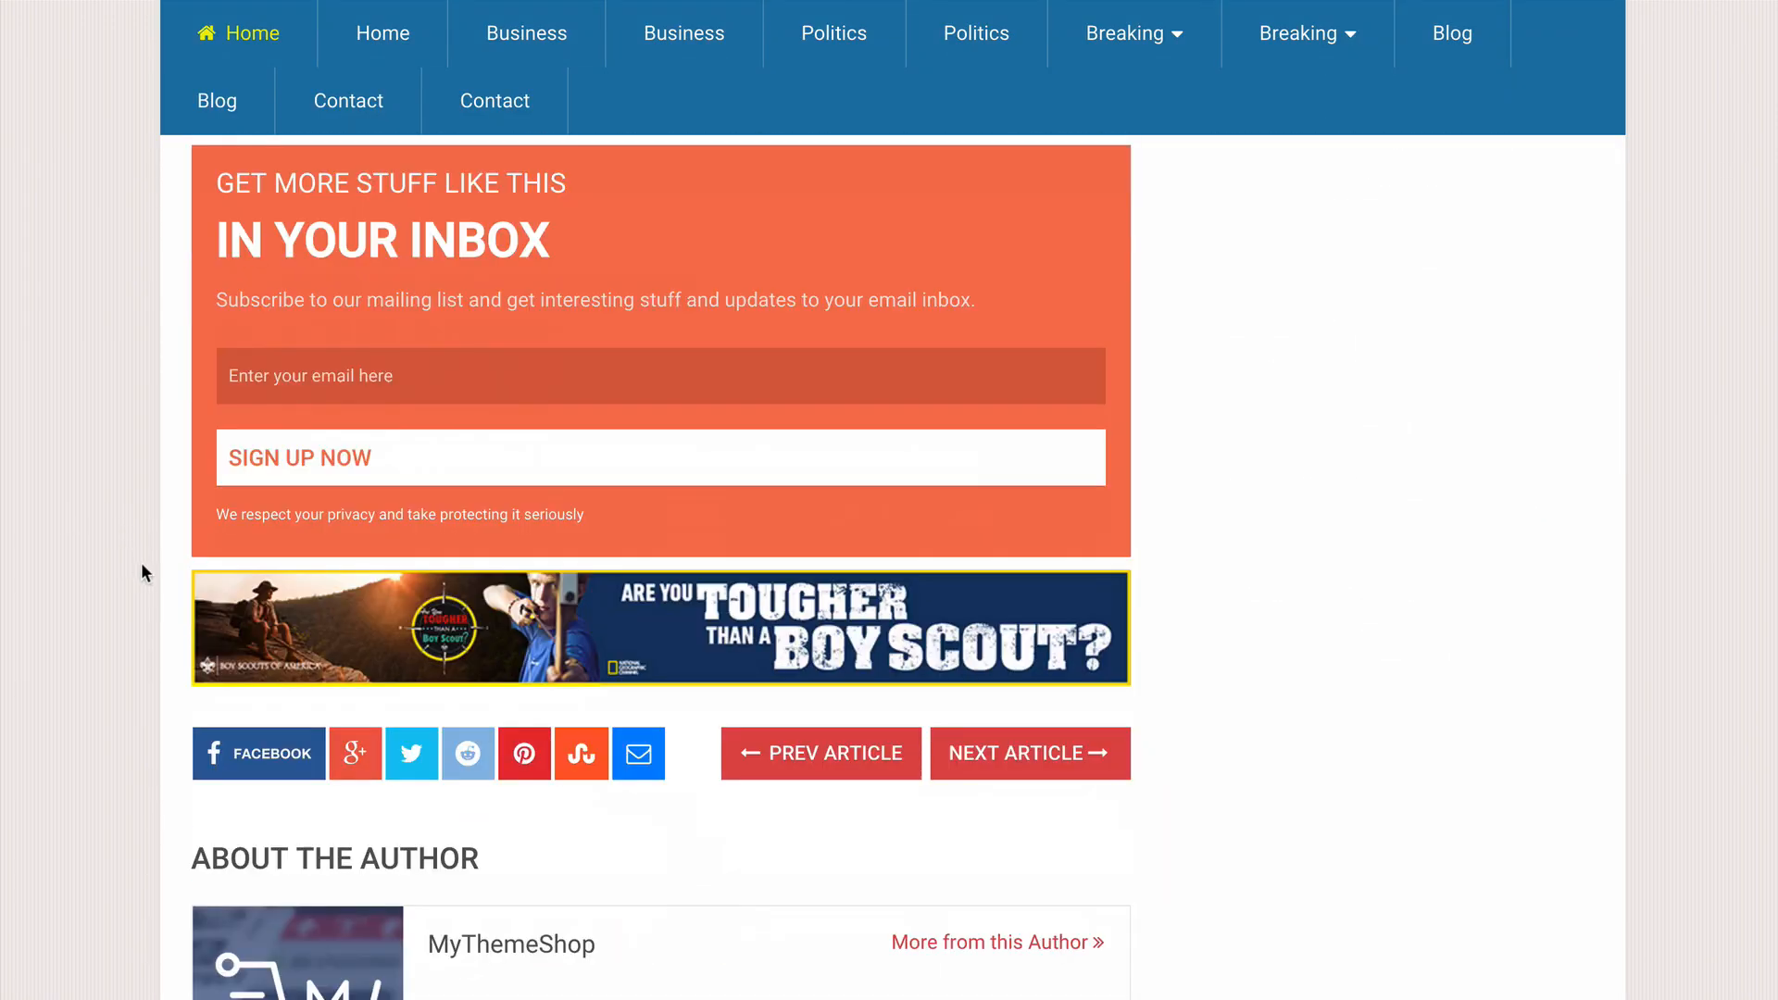
pyautogui.scroll(-7, 593, 667)
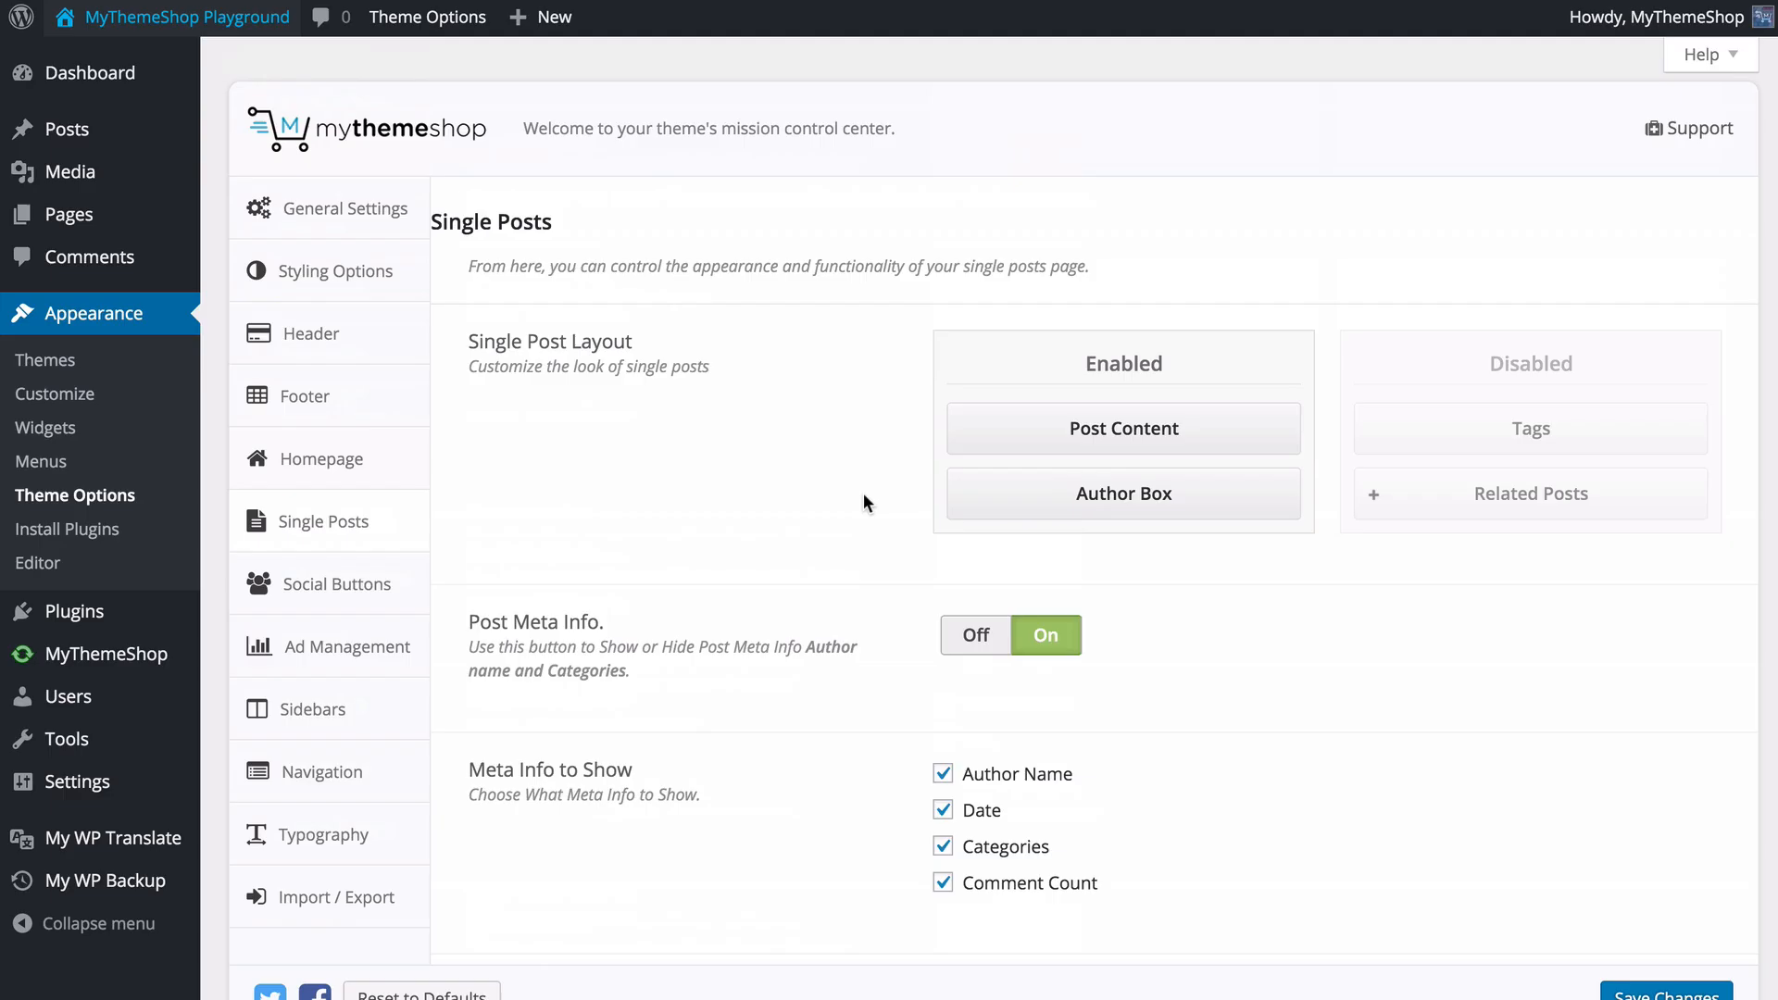
# - Open the Social Buttons options and set the Social Sharing Buttons Position to Floating
pyautogui.click(403, 583)
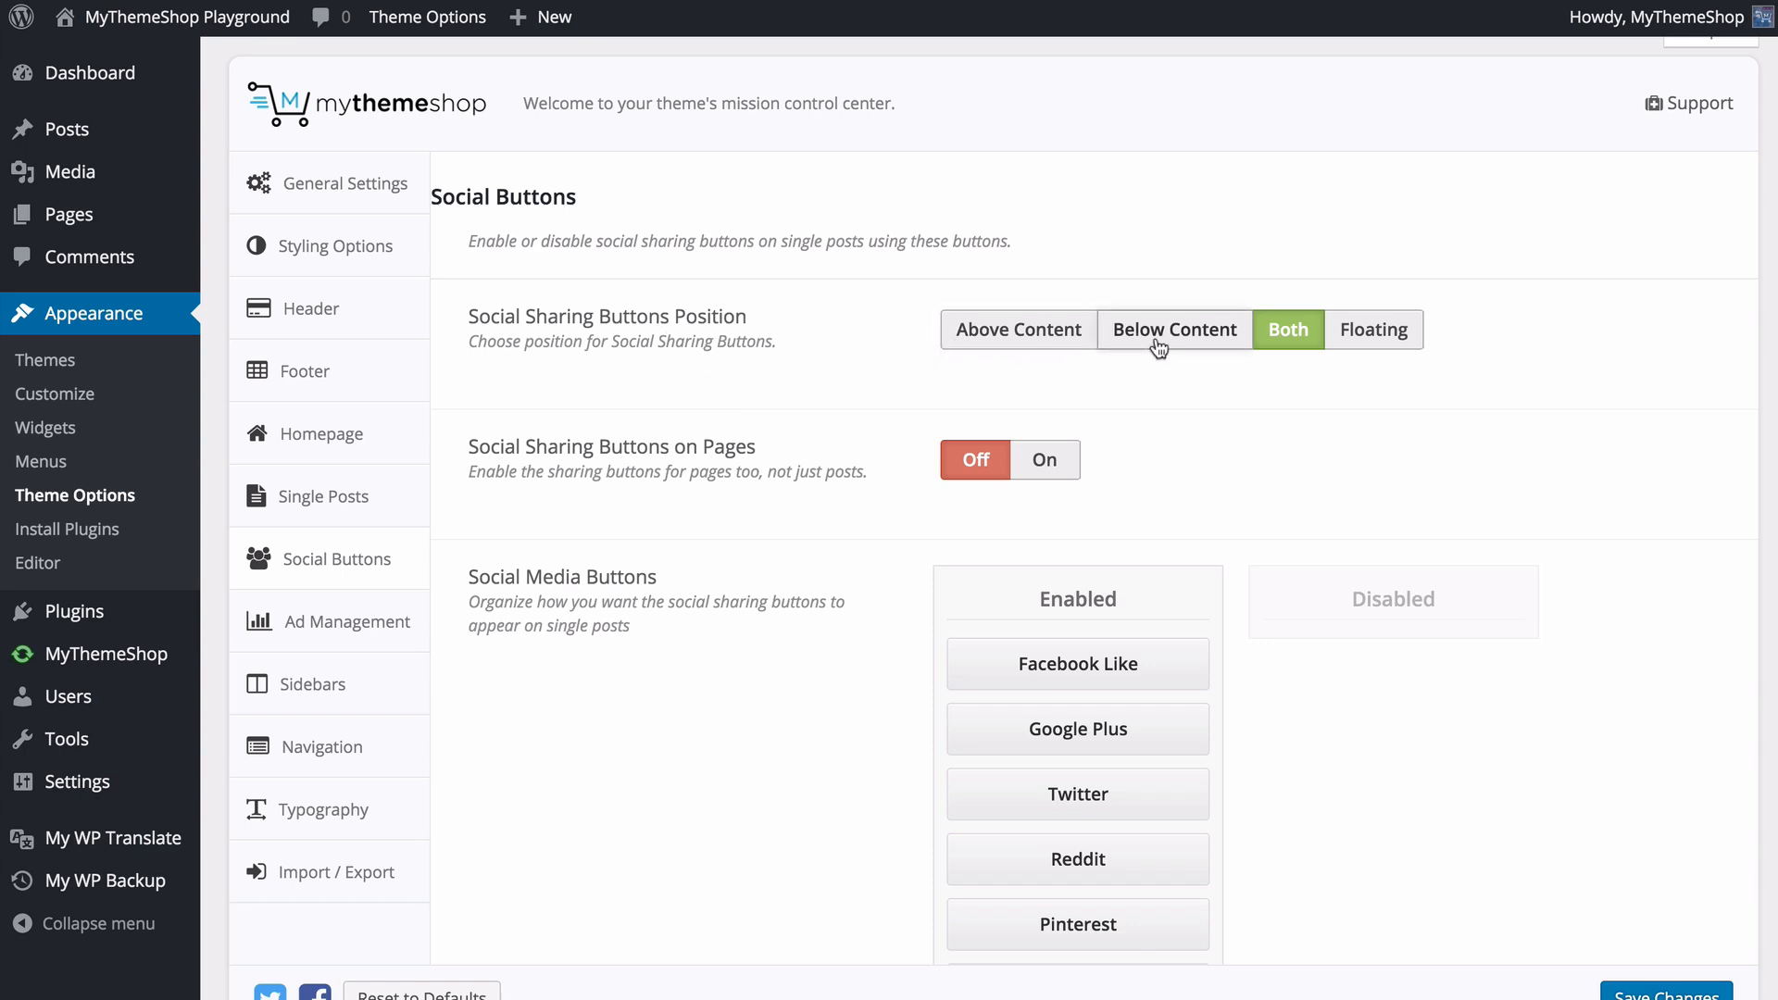
pyautogui.click(1366, 340)
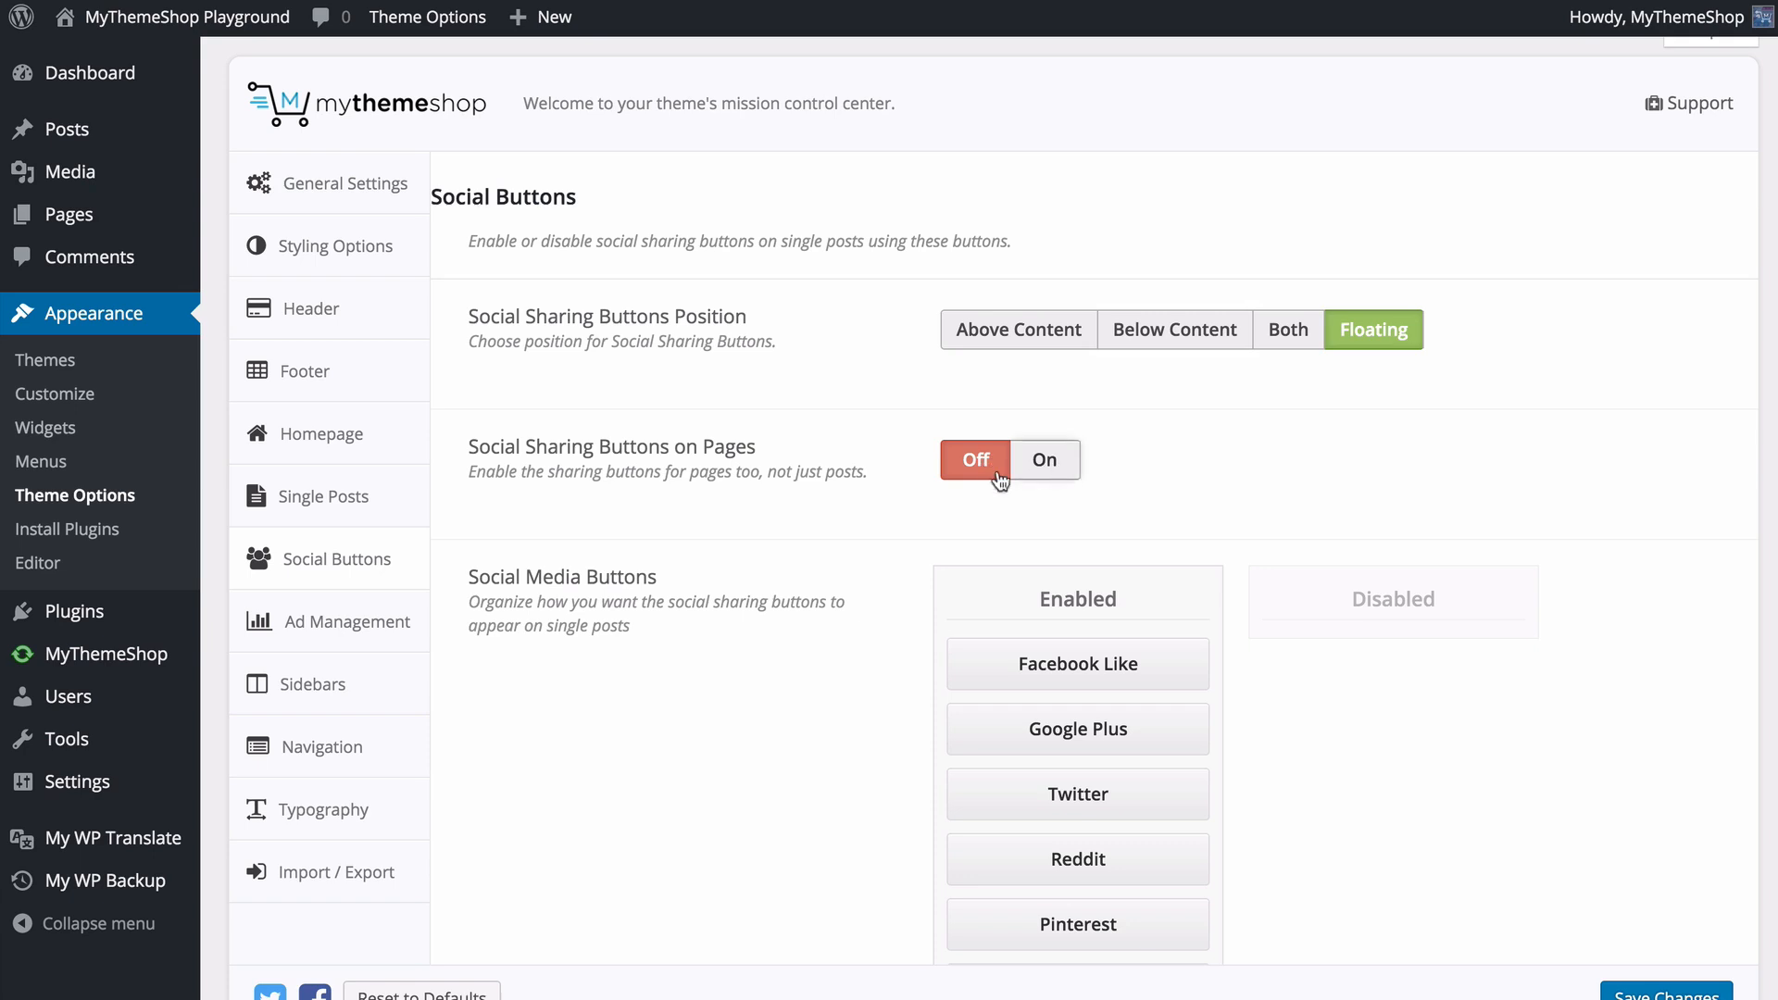
pyautogui.scroll(-3, 919, 480)
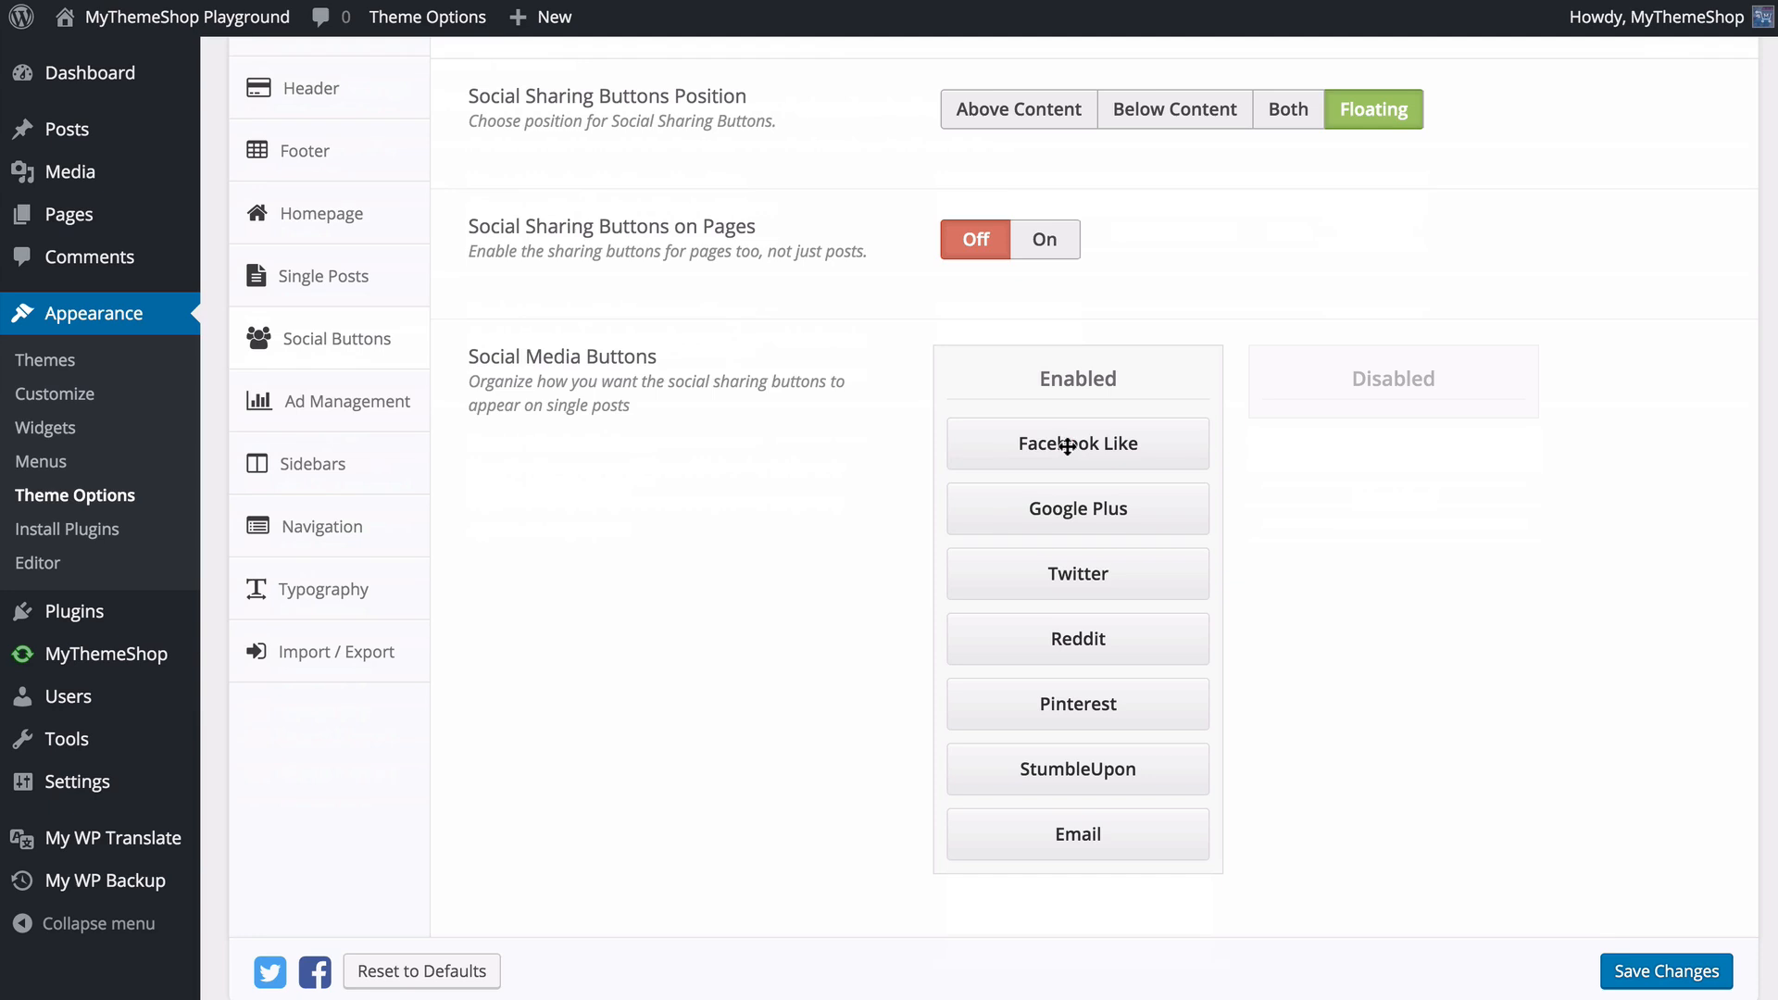
# - Disable the Google Plus and StumbleUpon social media buttons for single posts and save the changes
pyautogui.moveTo(1064, 453)
pyautogui.mouseDown()
pyautogui.moveTo(1083, 638)
pyautogui.moveTo(1065, 464)
pyautogui.moveTo(1060, 559)
pyautogui.moveTo(963, 648)
pyautogui.moveTo(1065, 489)
pyautogui.moveTo(1371, 433)
pyautogui.moveTo(1092, 413)
pyautogui.moveTo(1083, 440)
pyautogui.mouseUp()
pyautogui.moveTo(1080, 528); pyautogui.dragTo(1358, 456)
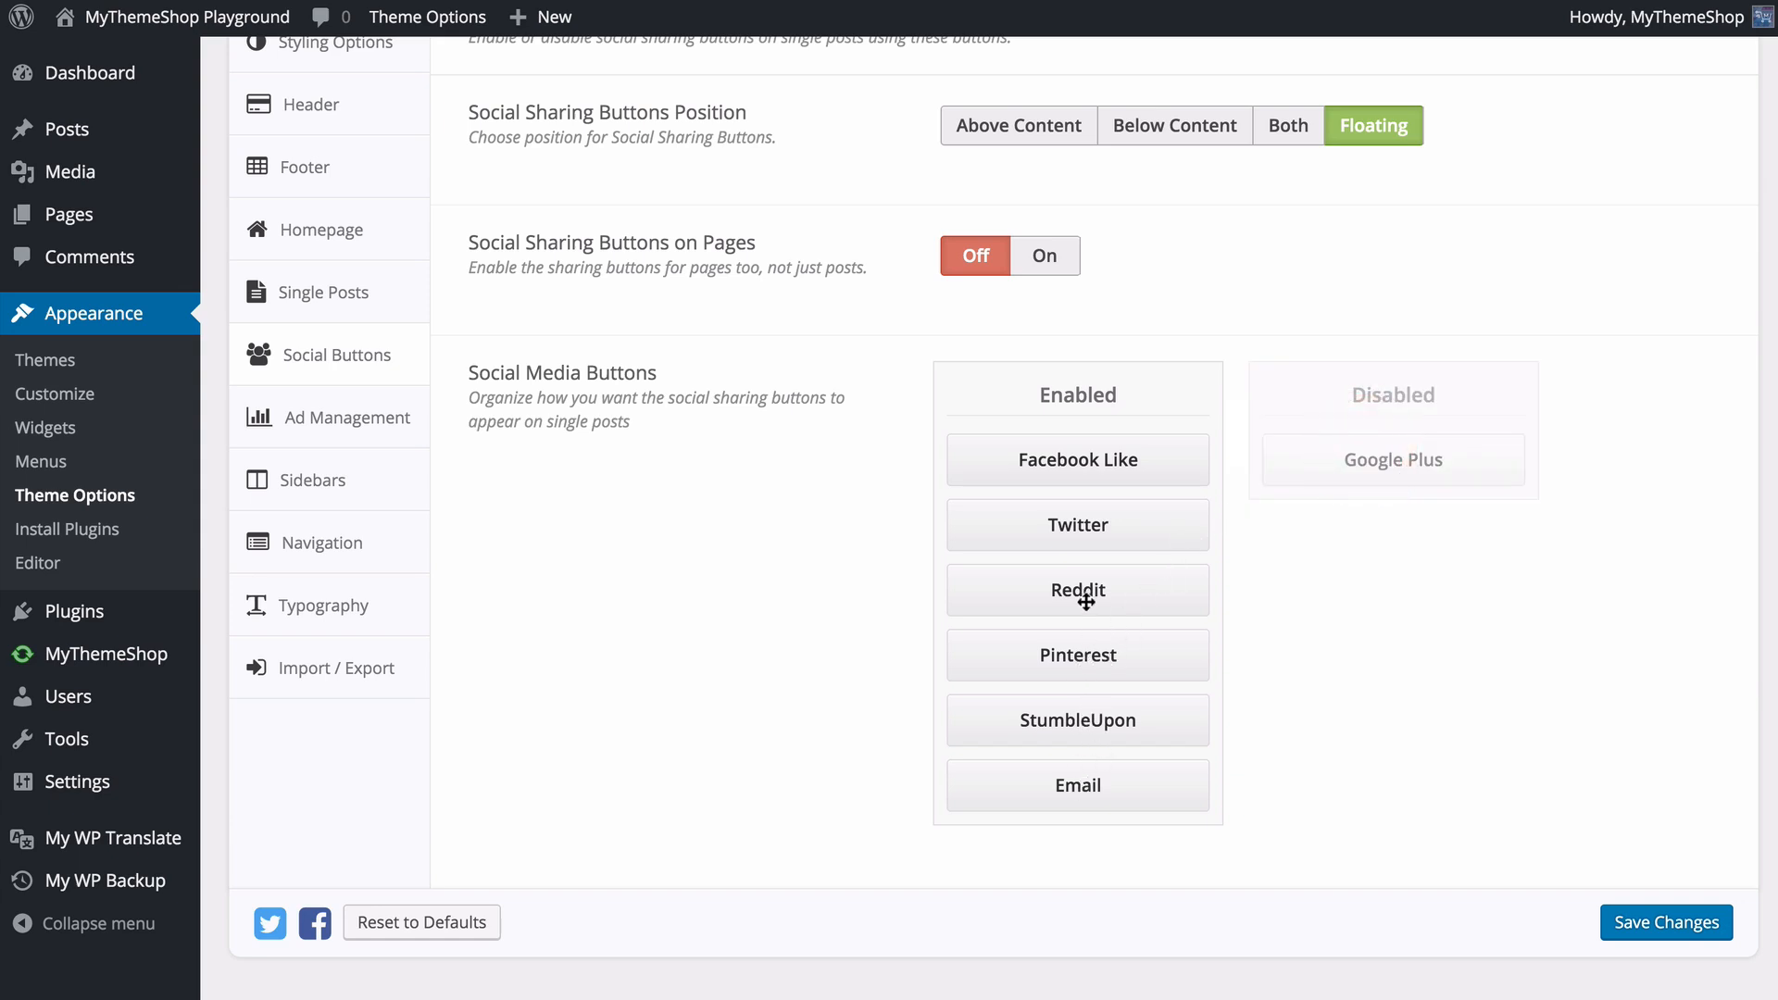
pyautogui.moveTo(1076, 731); pyautogui.dragTo(1396, 574)
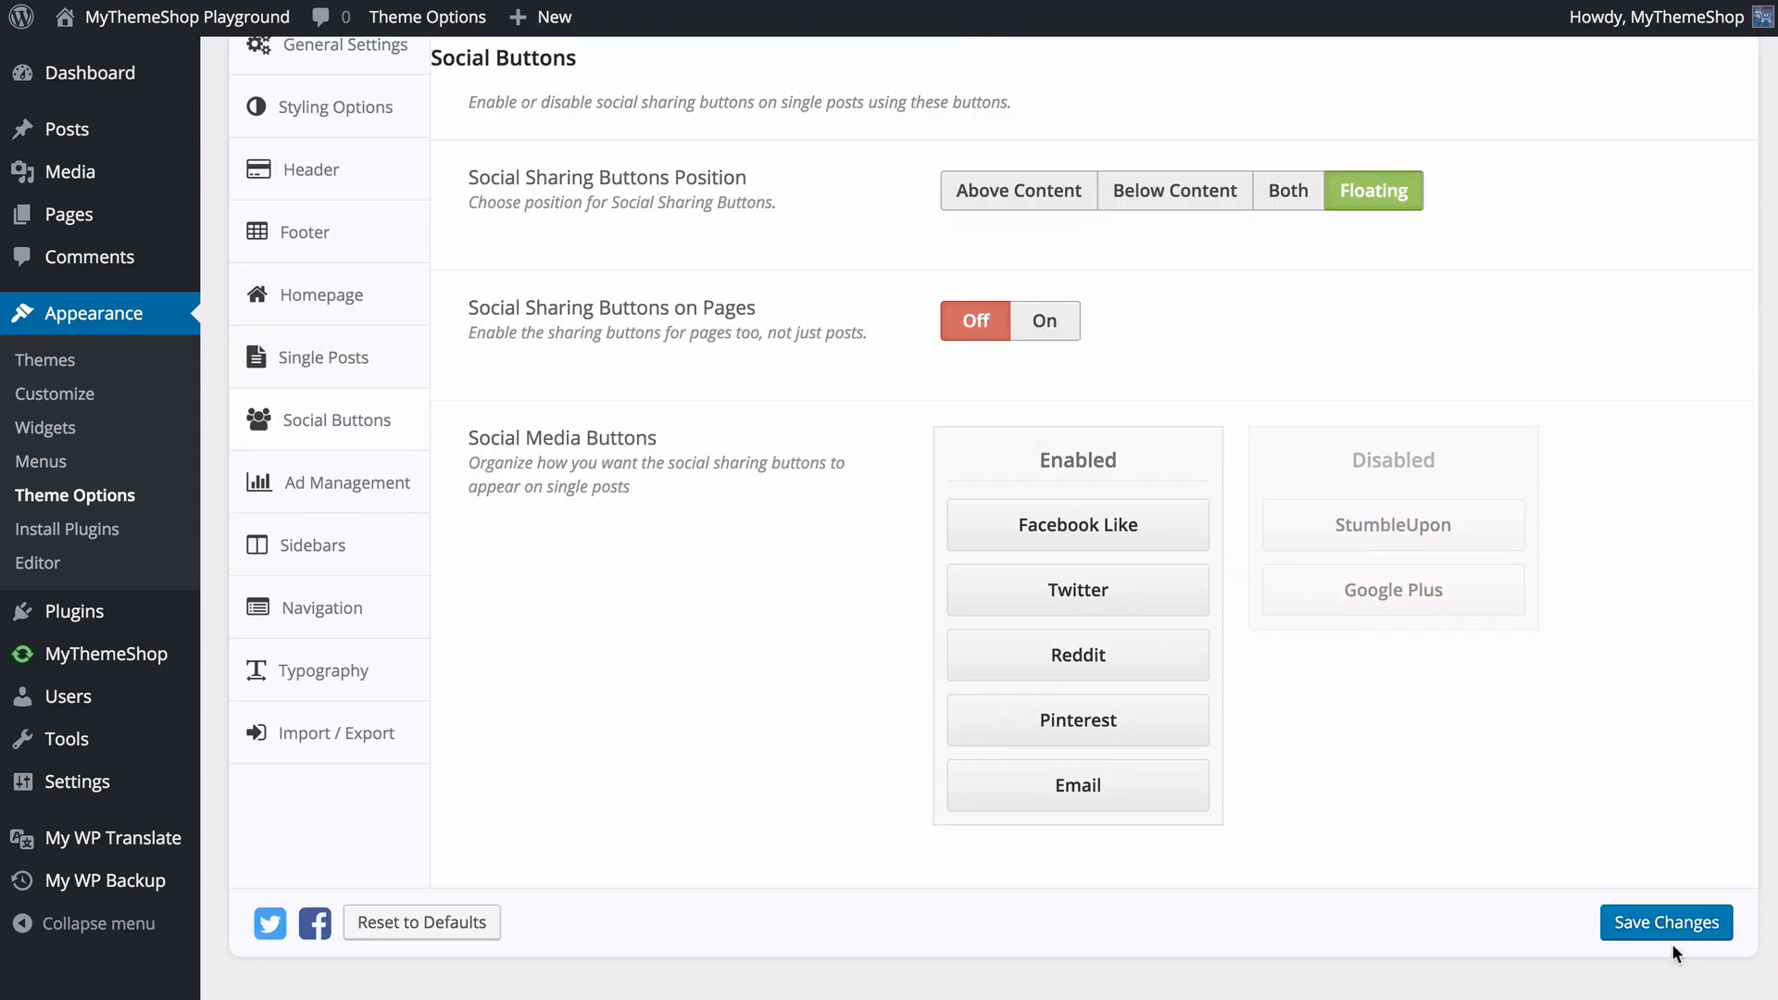
pyautogui.click(1663, 921)
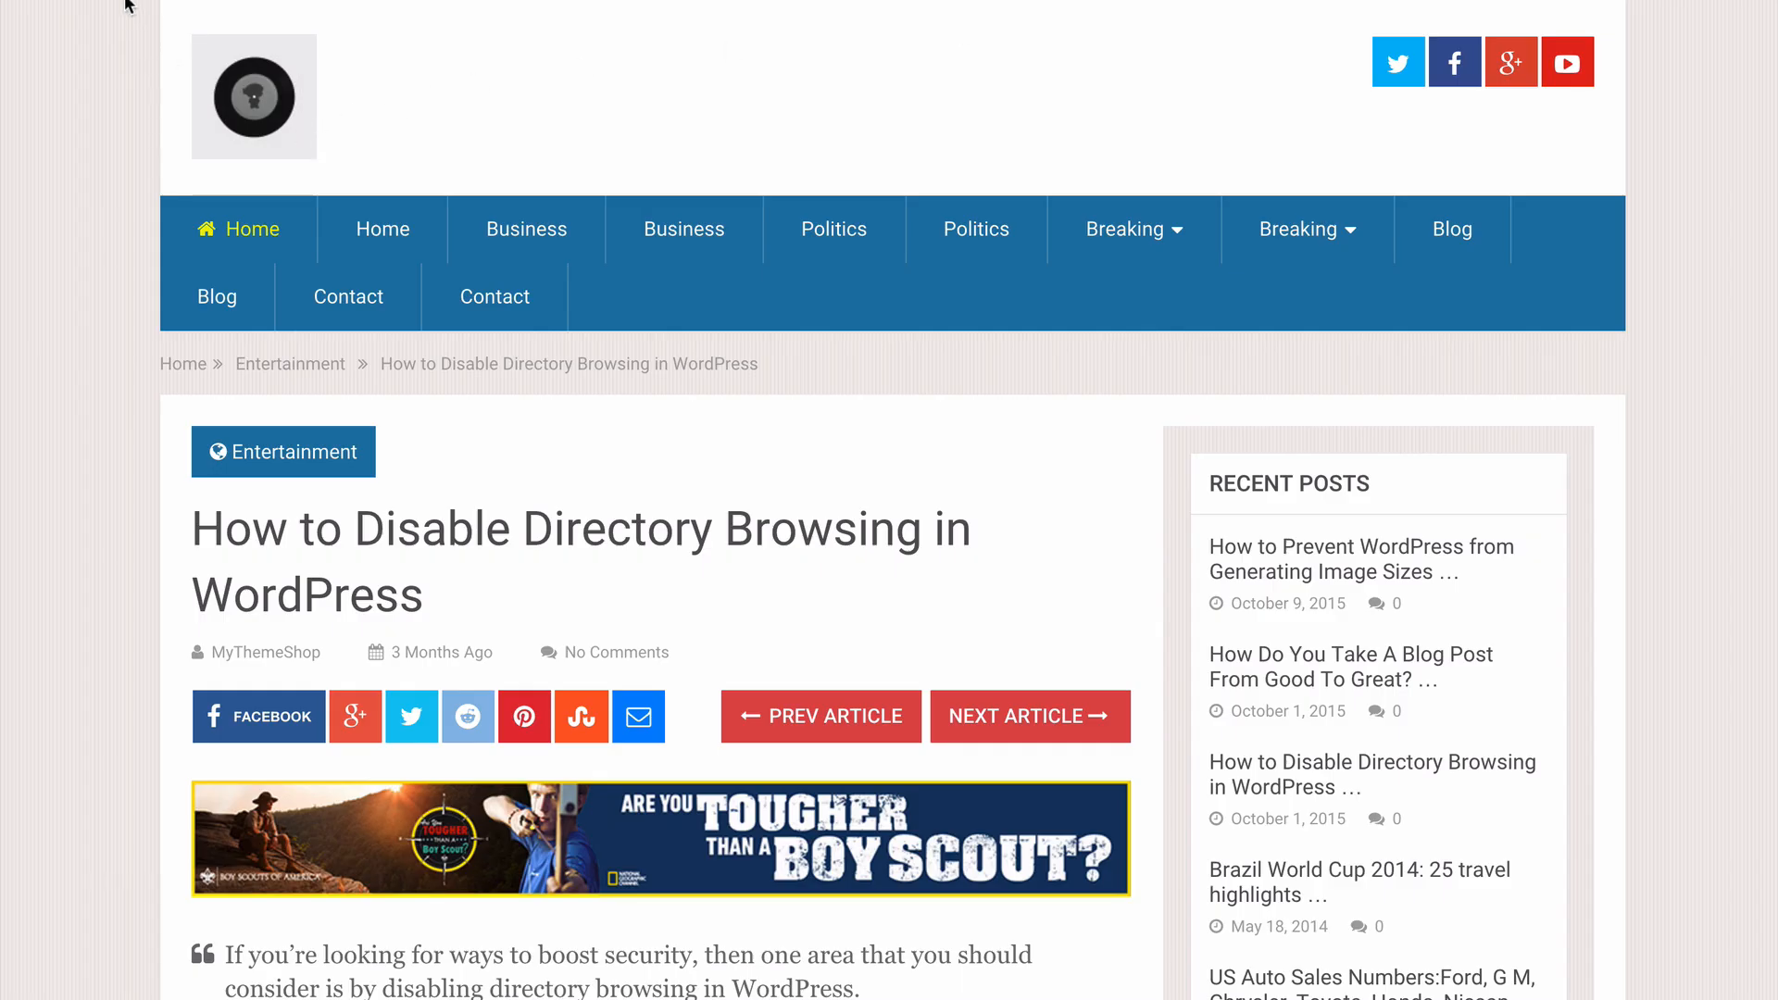
# - Reload the post "How to Disable Directory Browsing in WordPress" on the live site and examine the floating share buttons along the page
pyautogui.click(93, 0)
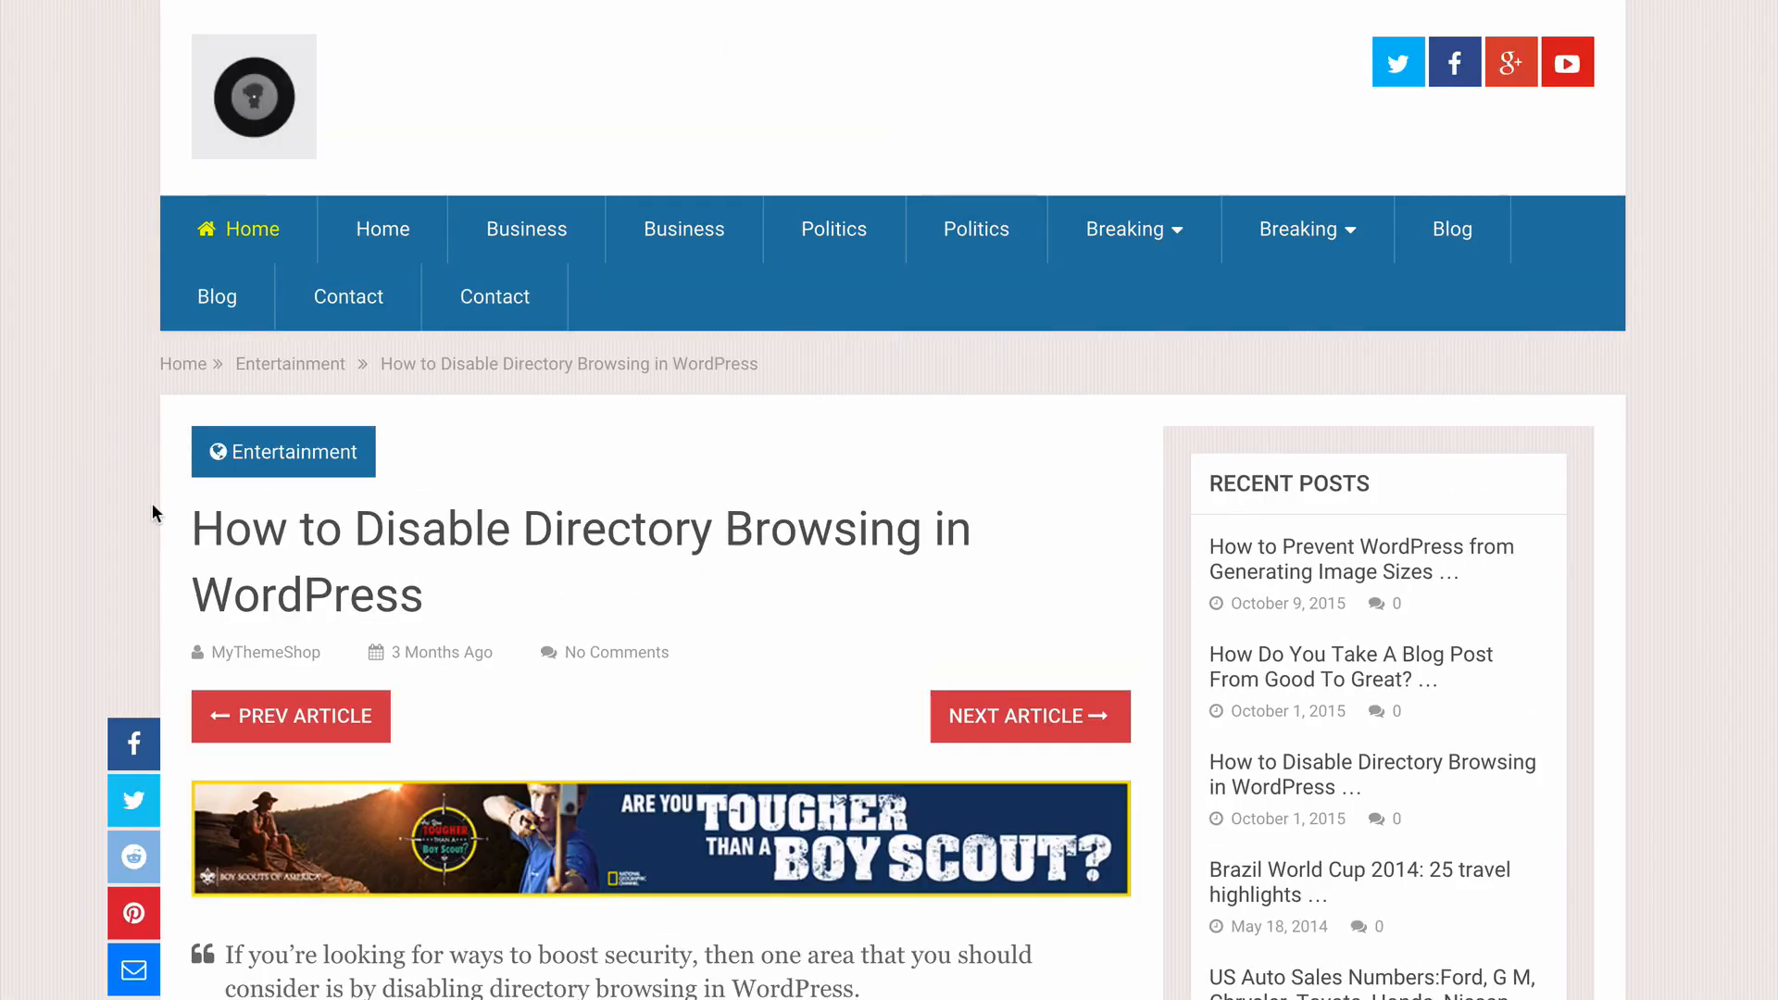
pyautogui.scroll(-15, 152, 503)
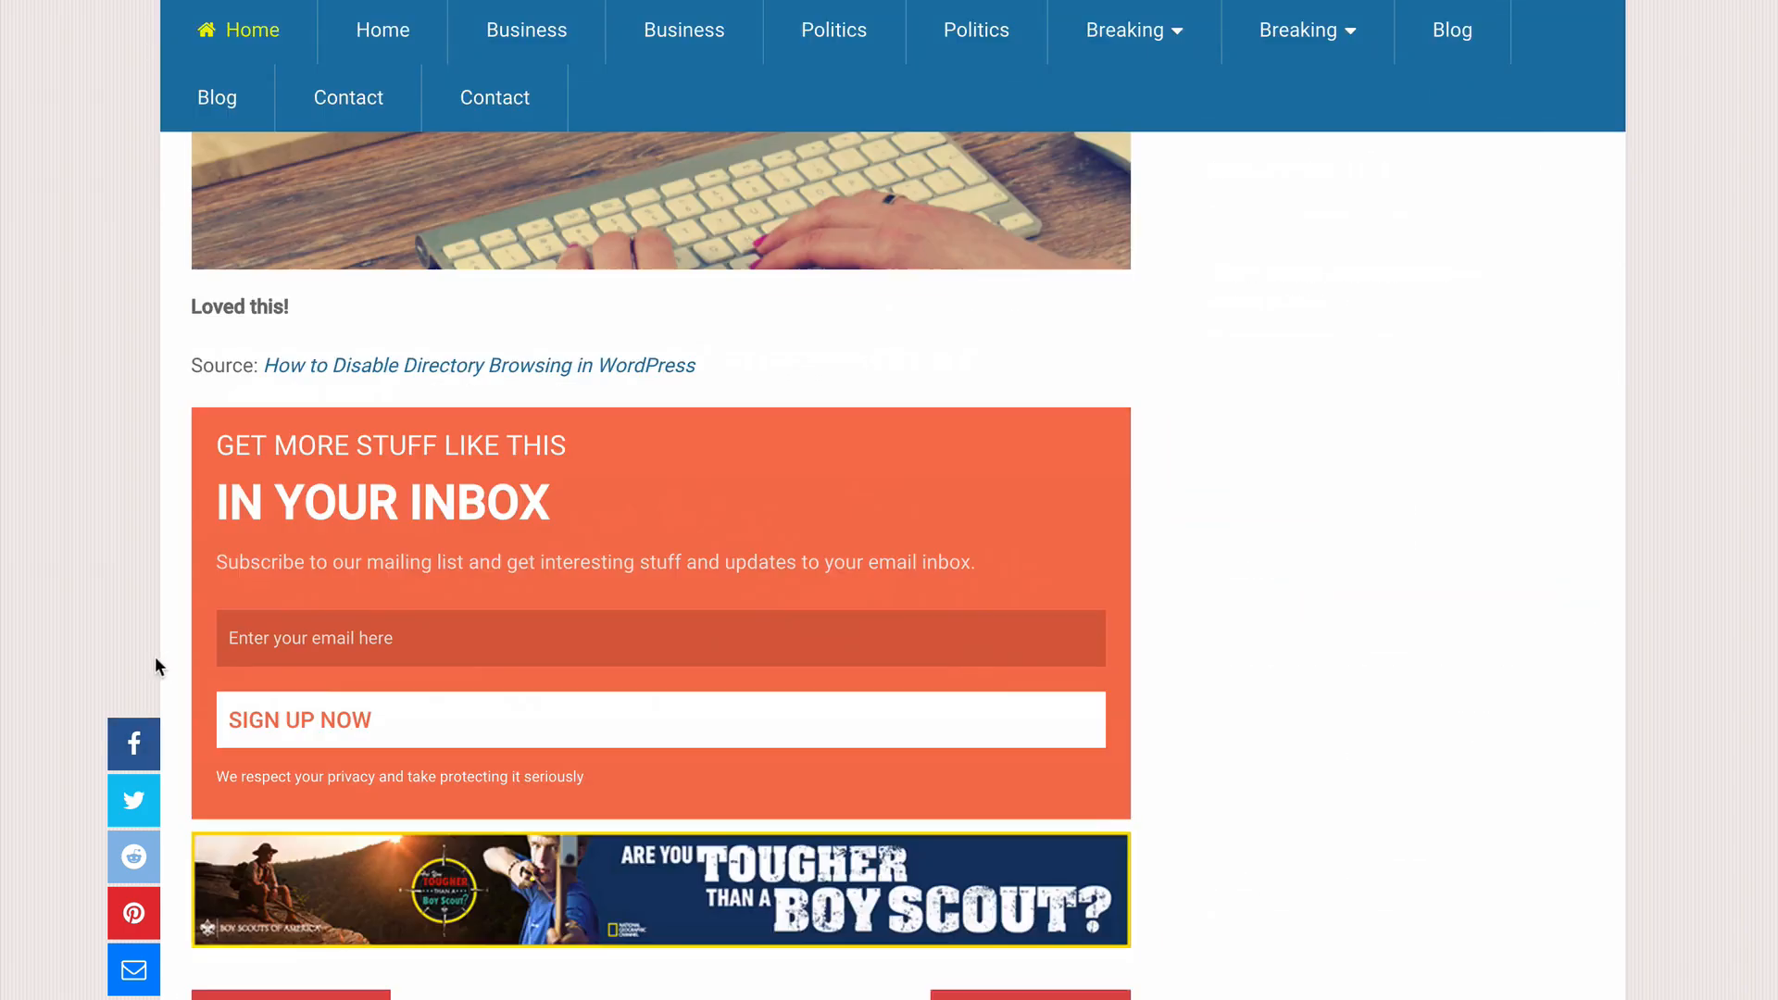
pyautogui.scroll(-10, 155, 665)
pyautogui.scroll(12, 203, 689)
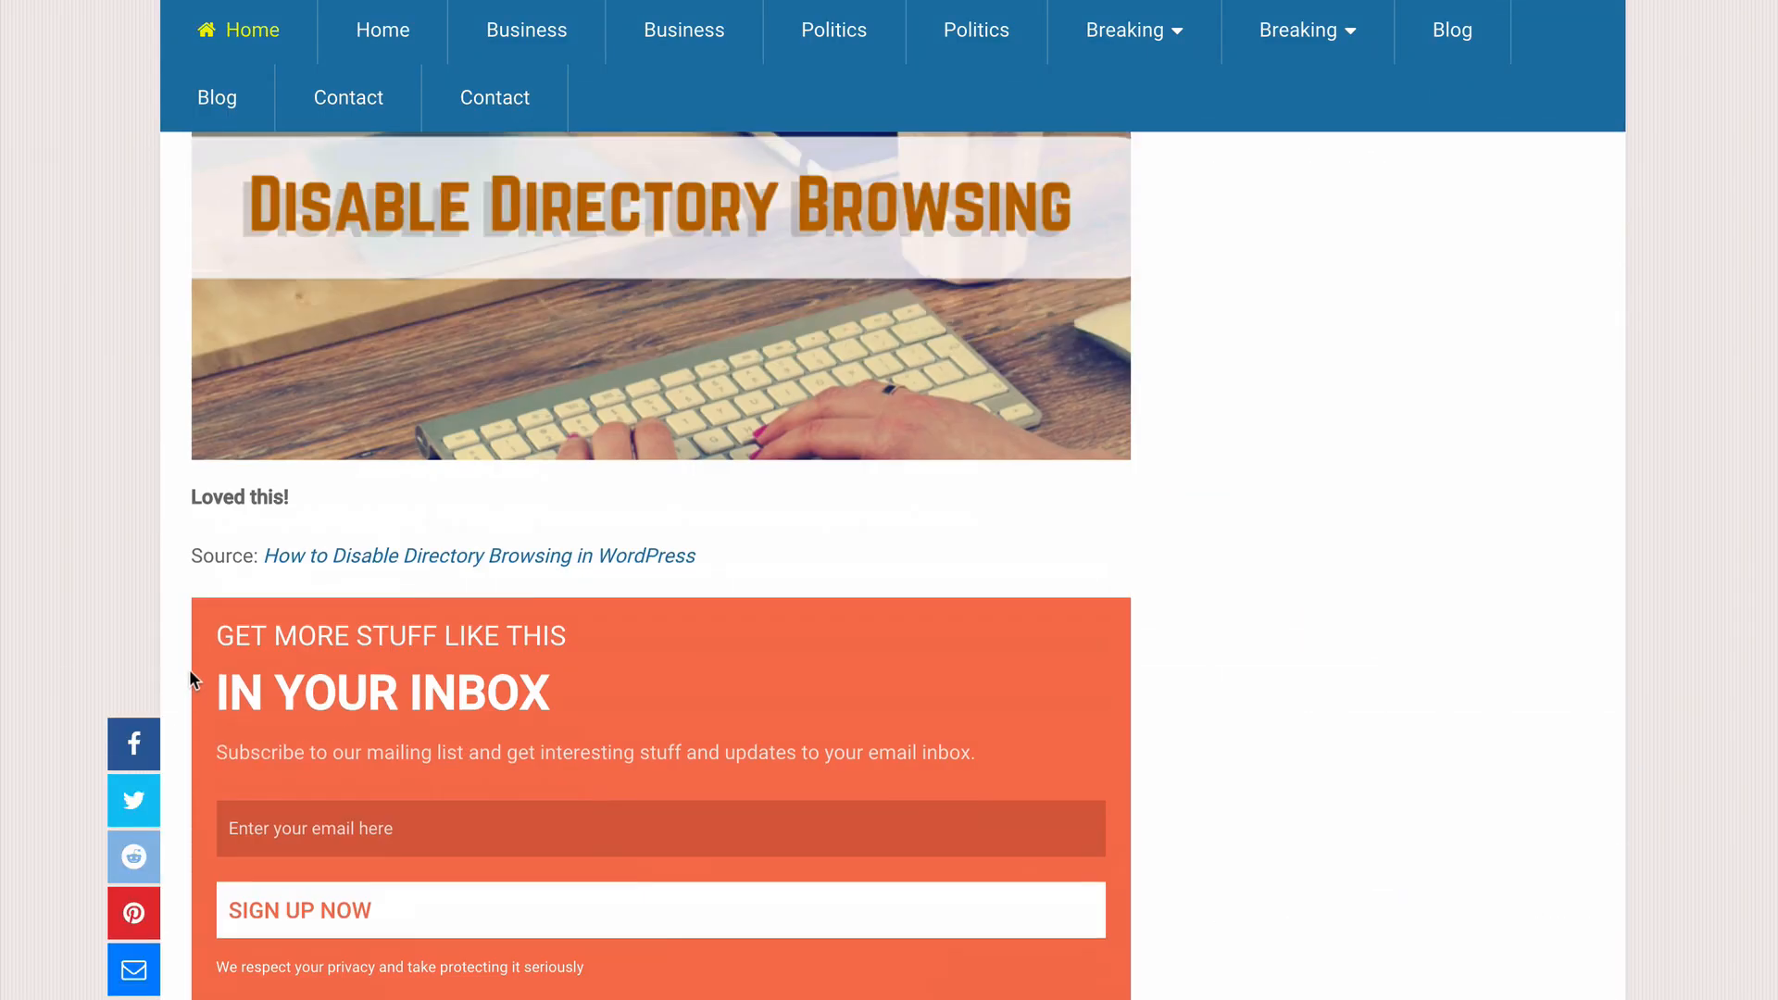
pyautogui.scroll(10, 189, 678)
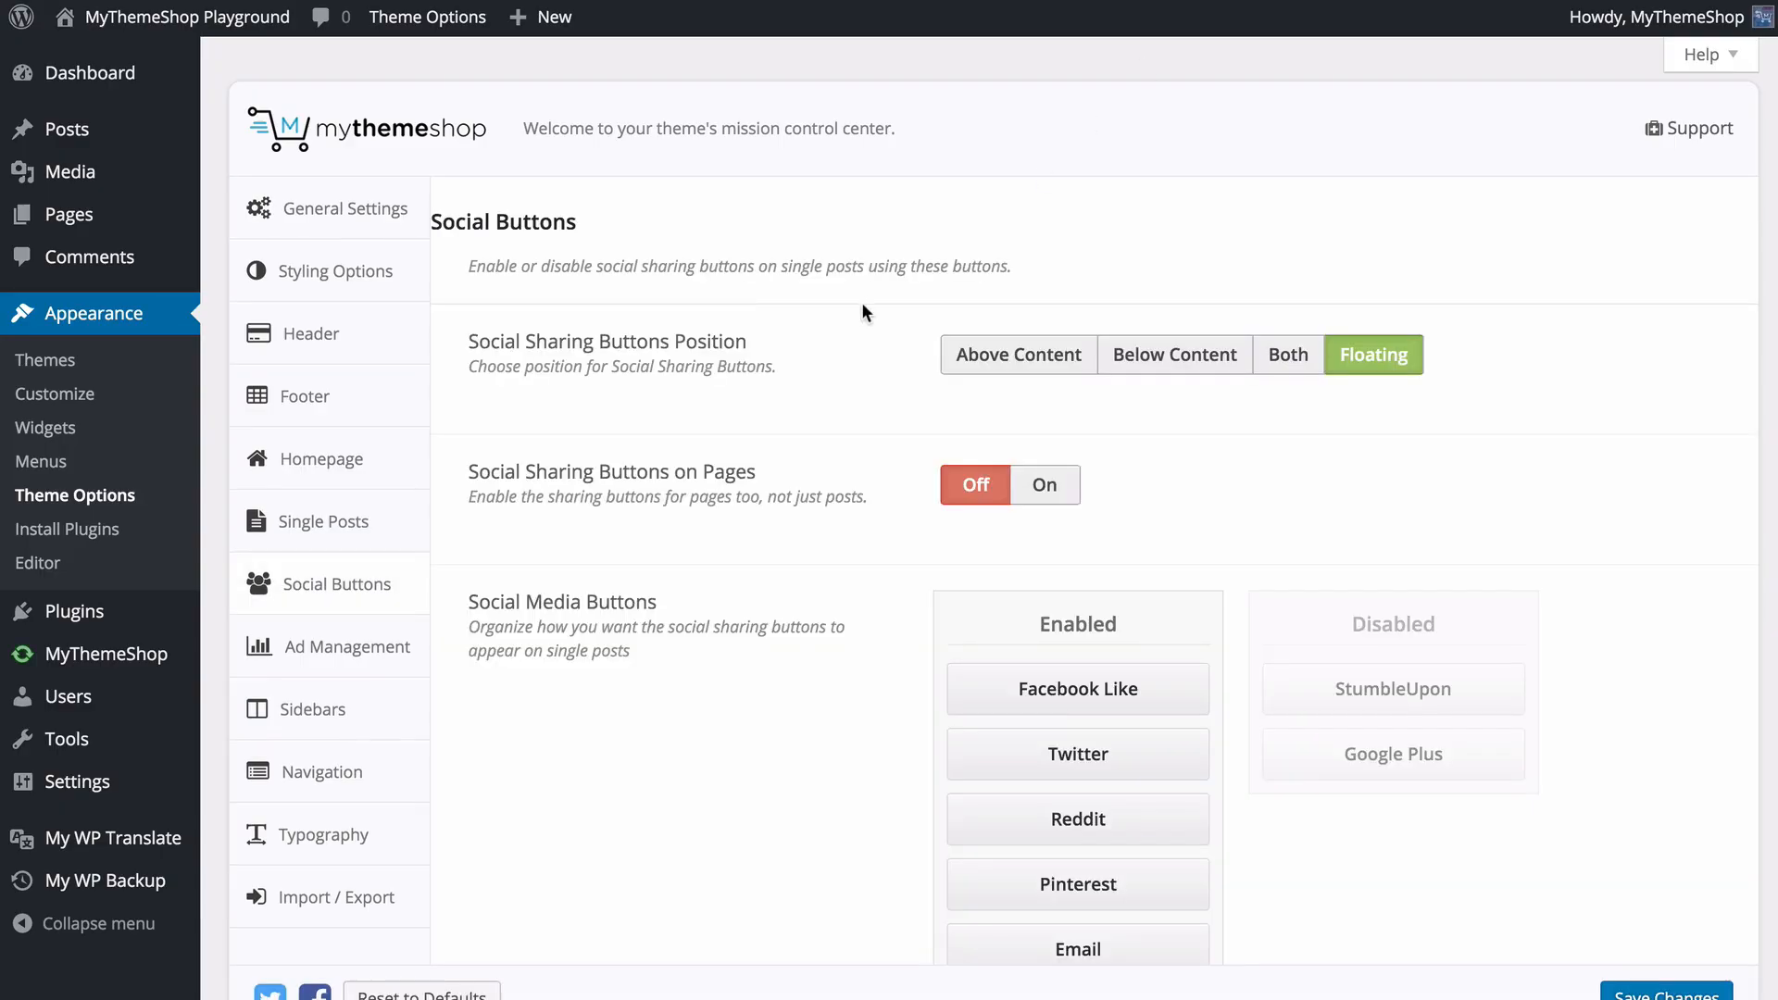
# - Open the Ad Management options and look over the Header Ad, Below Post Title and Below Post Content fields
pyautogui.scroll(-2, 861, 311)
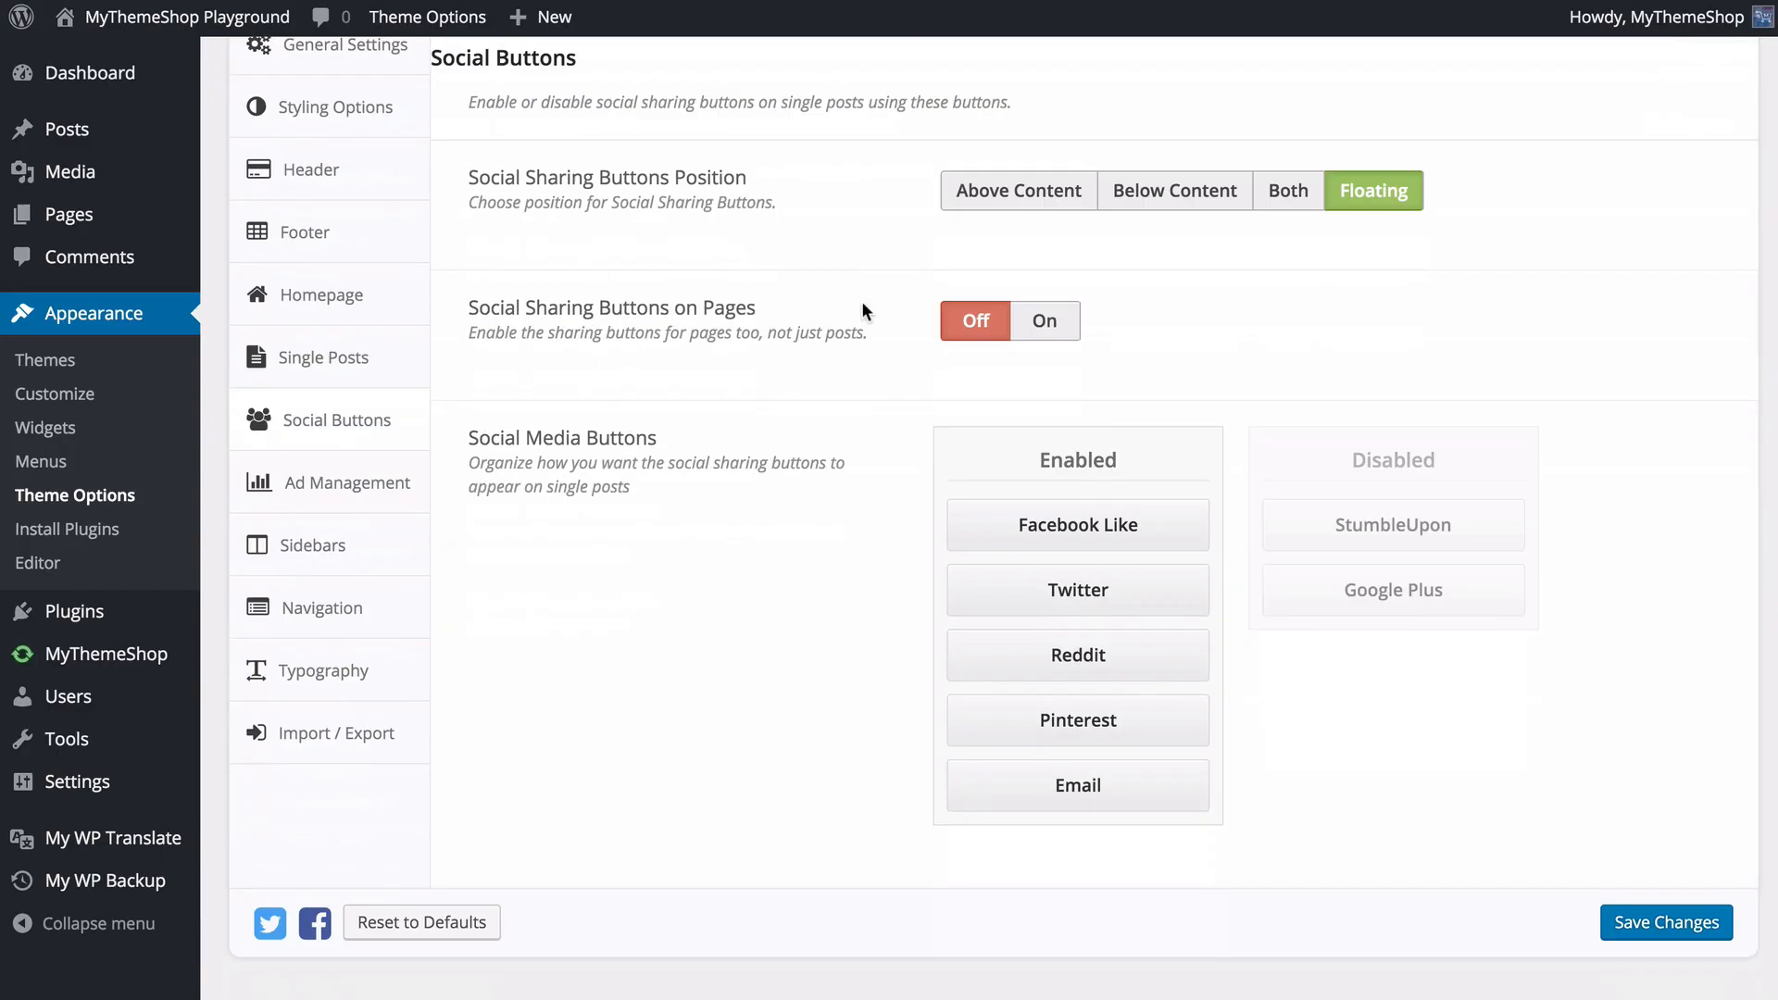
pyautogui.click(401, 483)
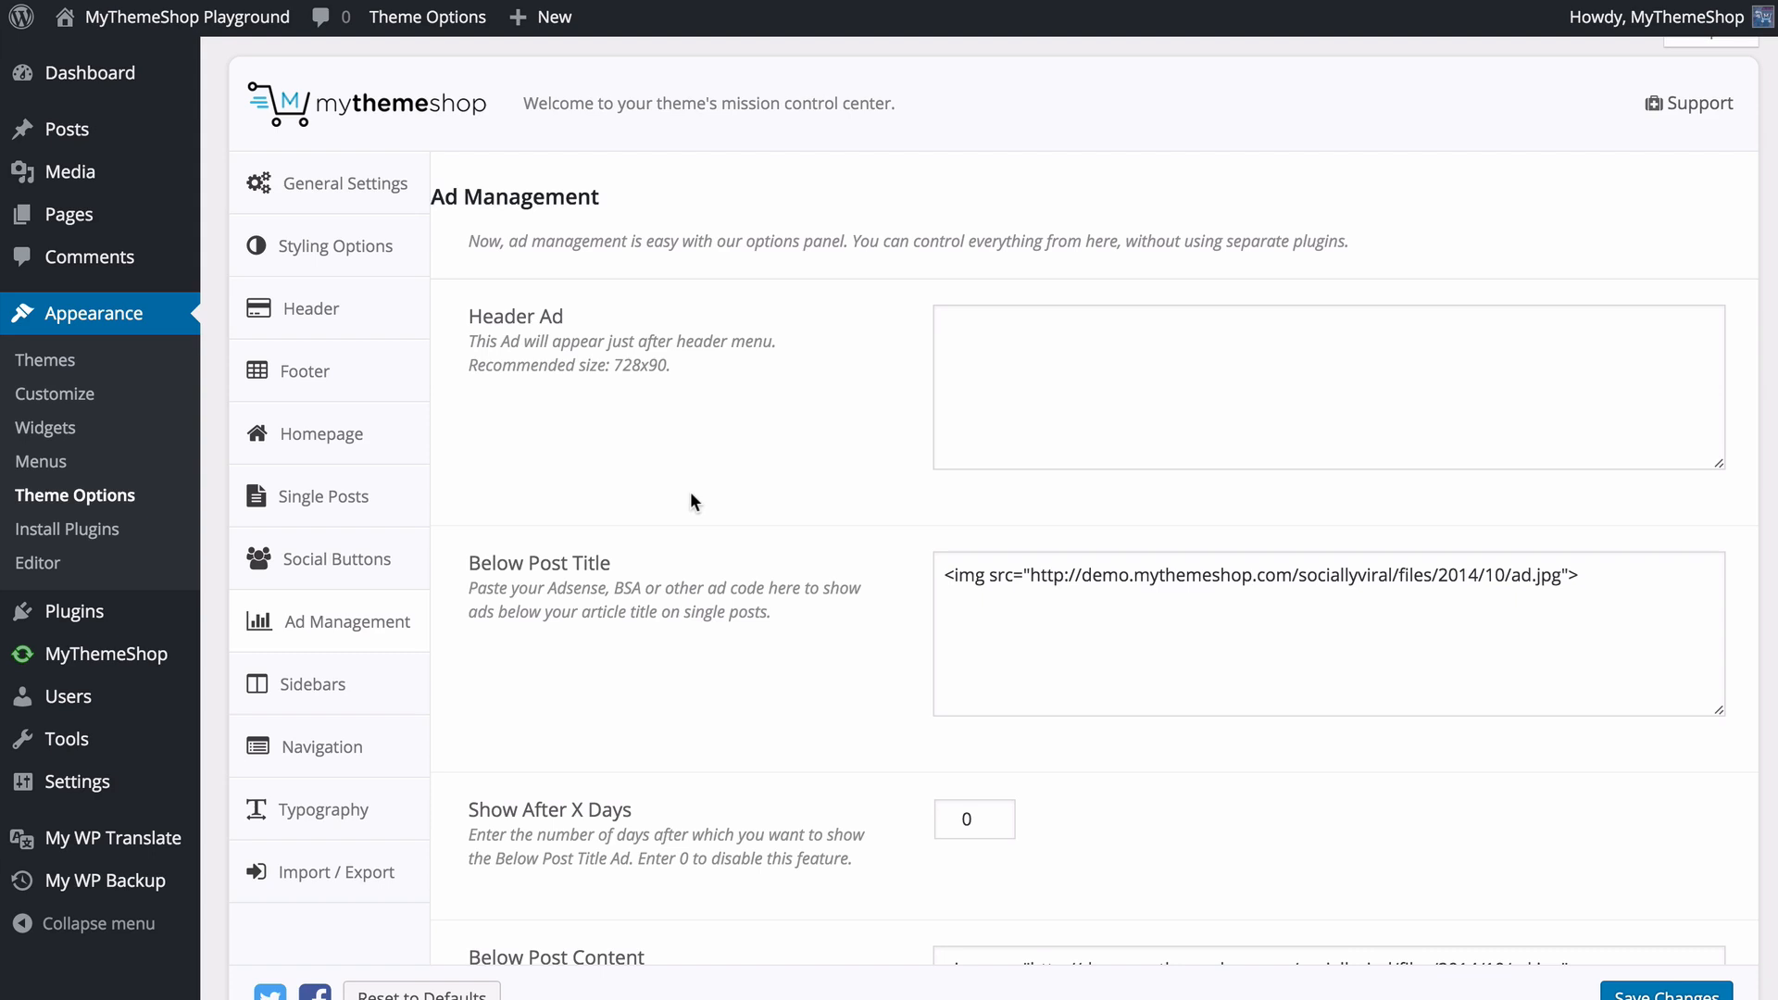
pyautogui.scroll(-3, 593, 435)
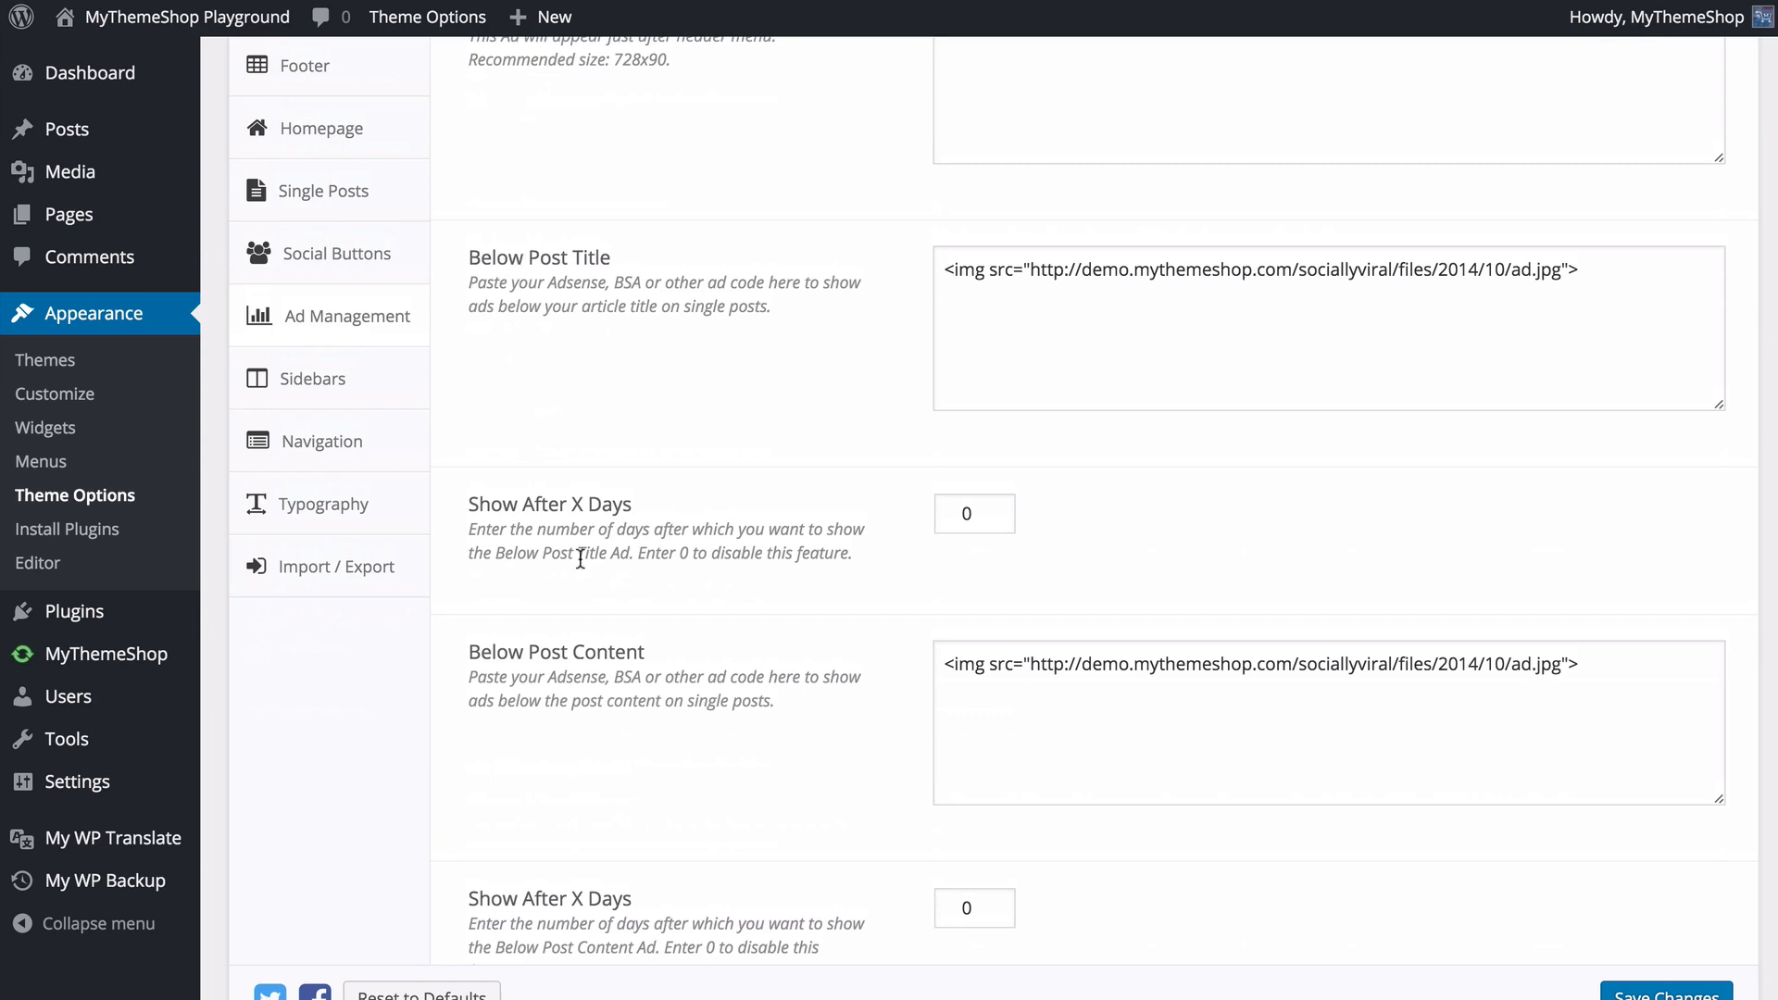
# - Set Show After X Days for the Below Post Title ad to 7 and return it to 0
pyautogui.click(975, 511)
pyautogui.moveTo(981, 513); pyautogui.dragTo(895, 513)
pyautogui.write('7')
pyautogui.click(1134, 531)
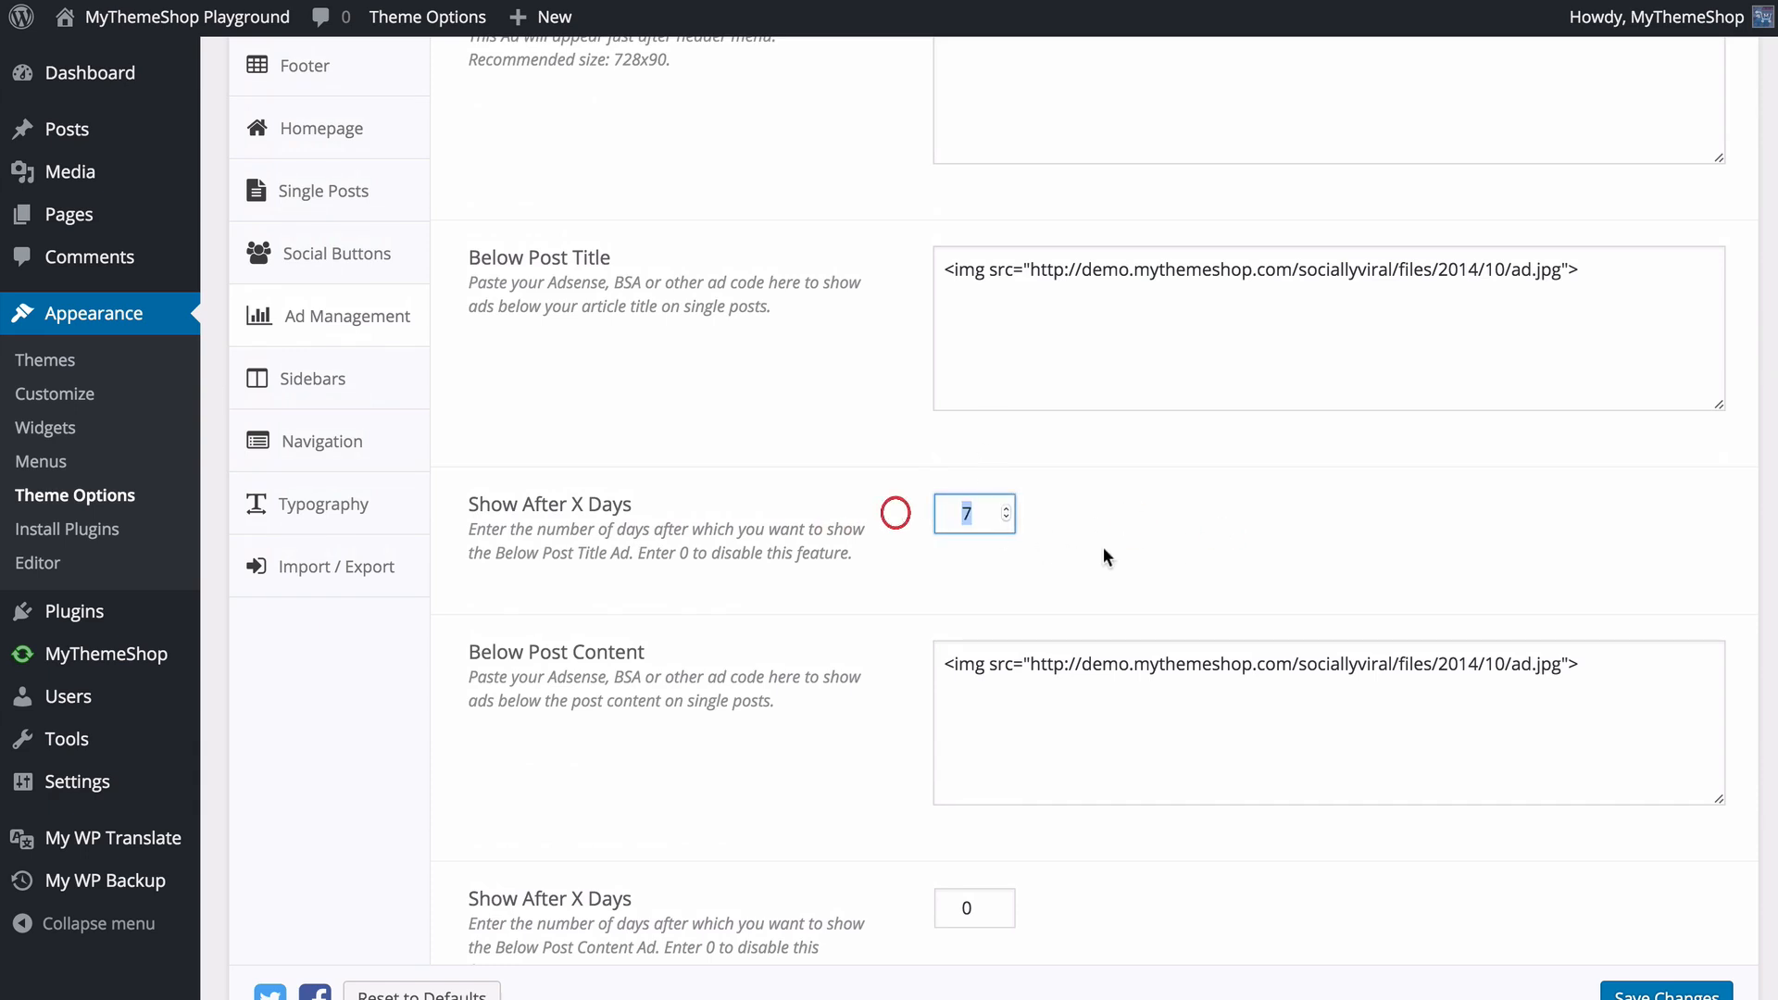
pyautogui.write('0')
pyautogui.click(1178, 548)
# - Review the header, post title and post content ad settings and save the changes
pyautogui.scroll(-3, 711, 461)
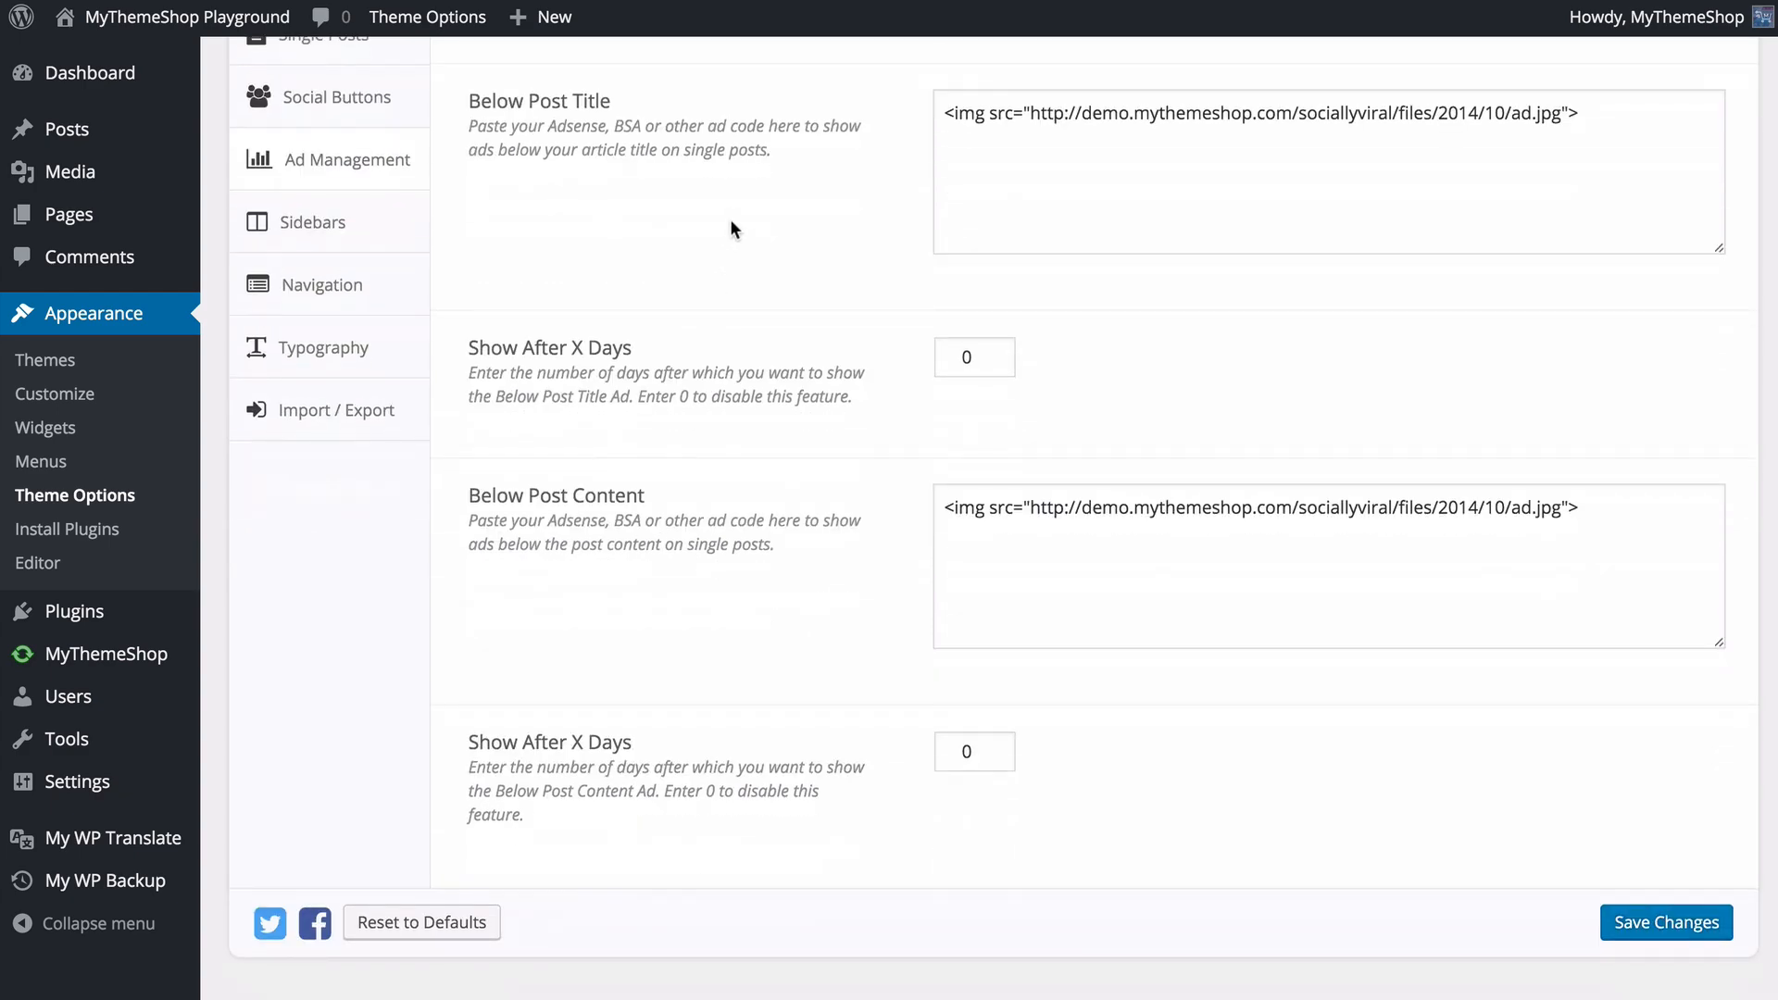
pyautogui.scroll(5, 780, 621)
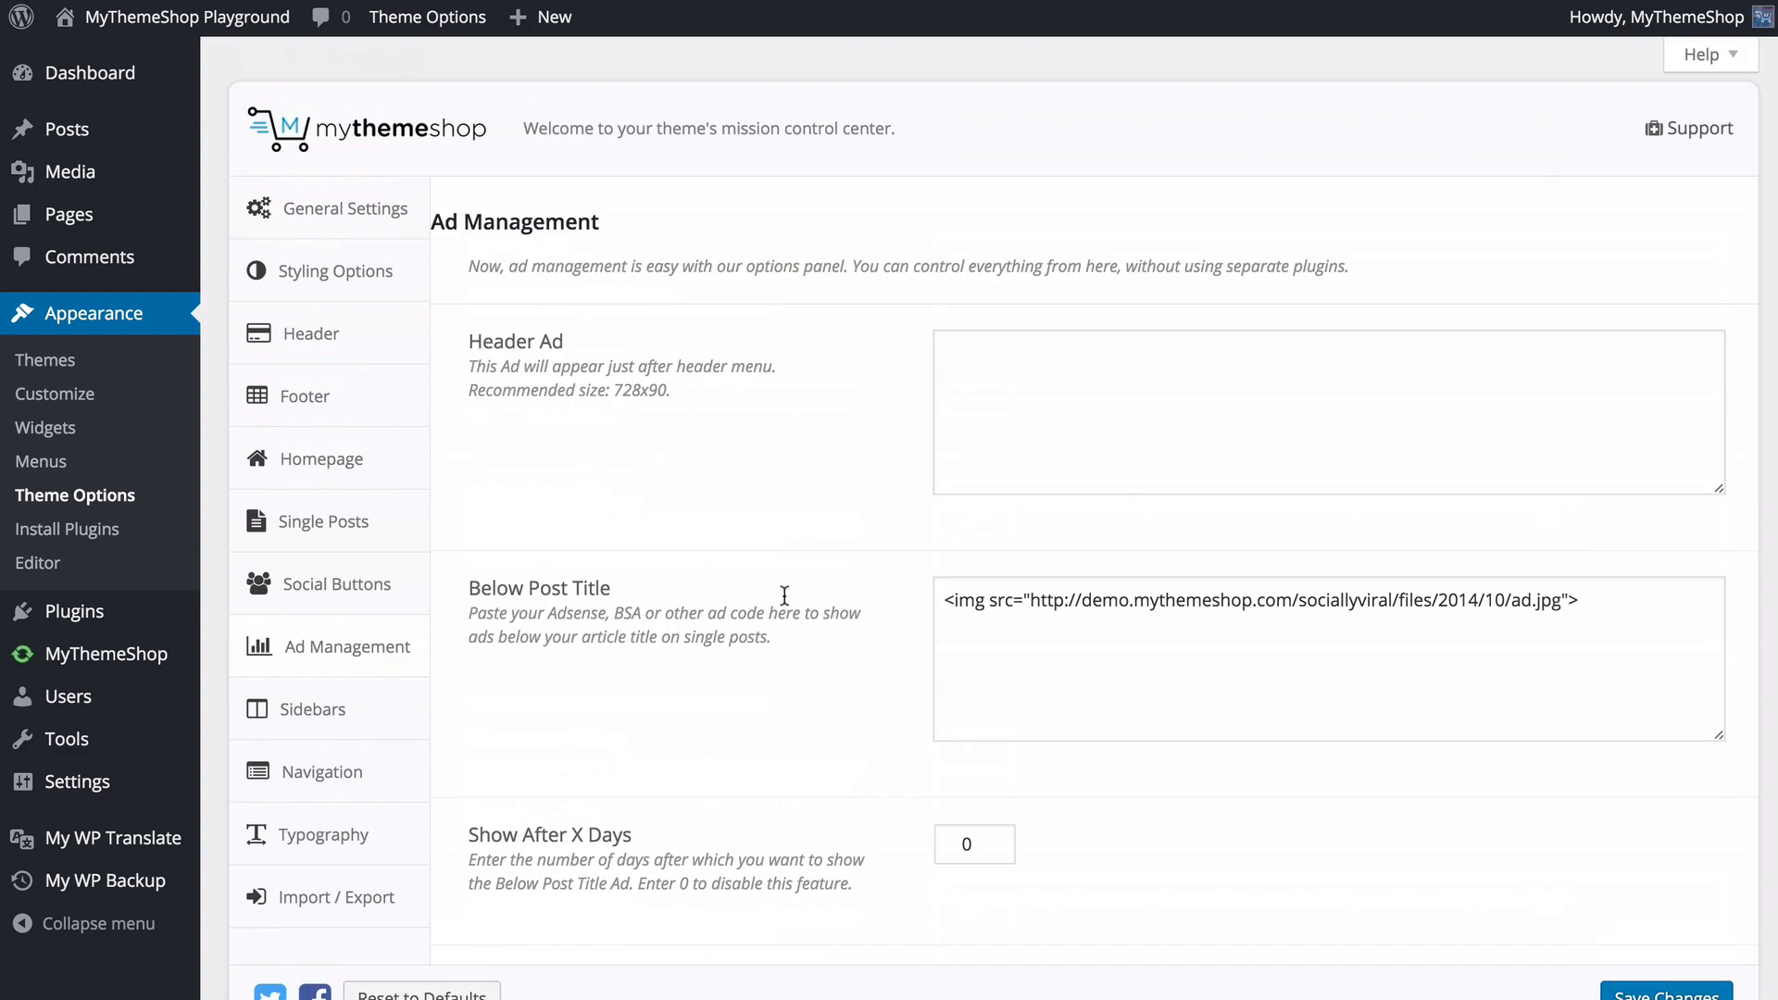
pyautogui.scroll(-2, 619, 555)
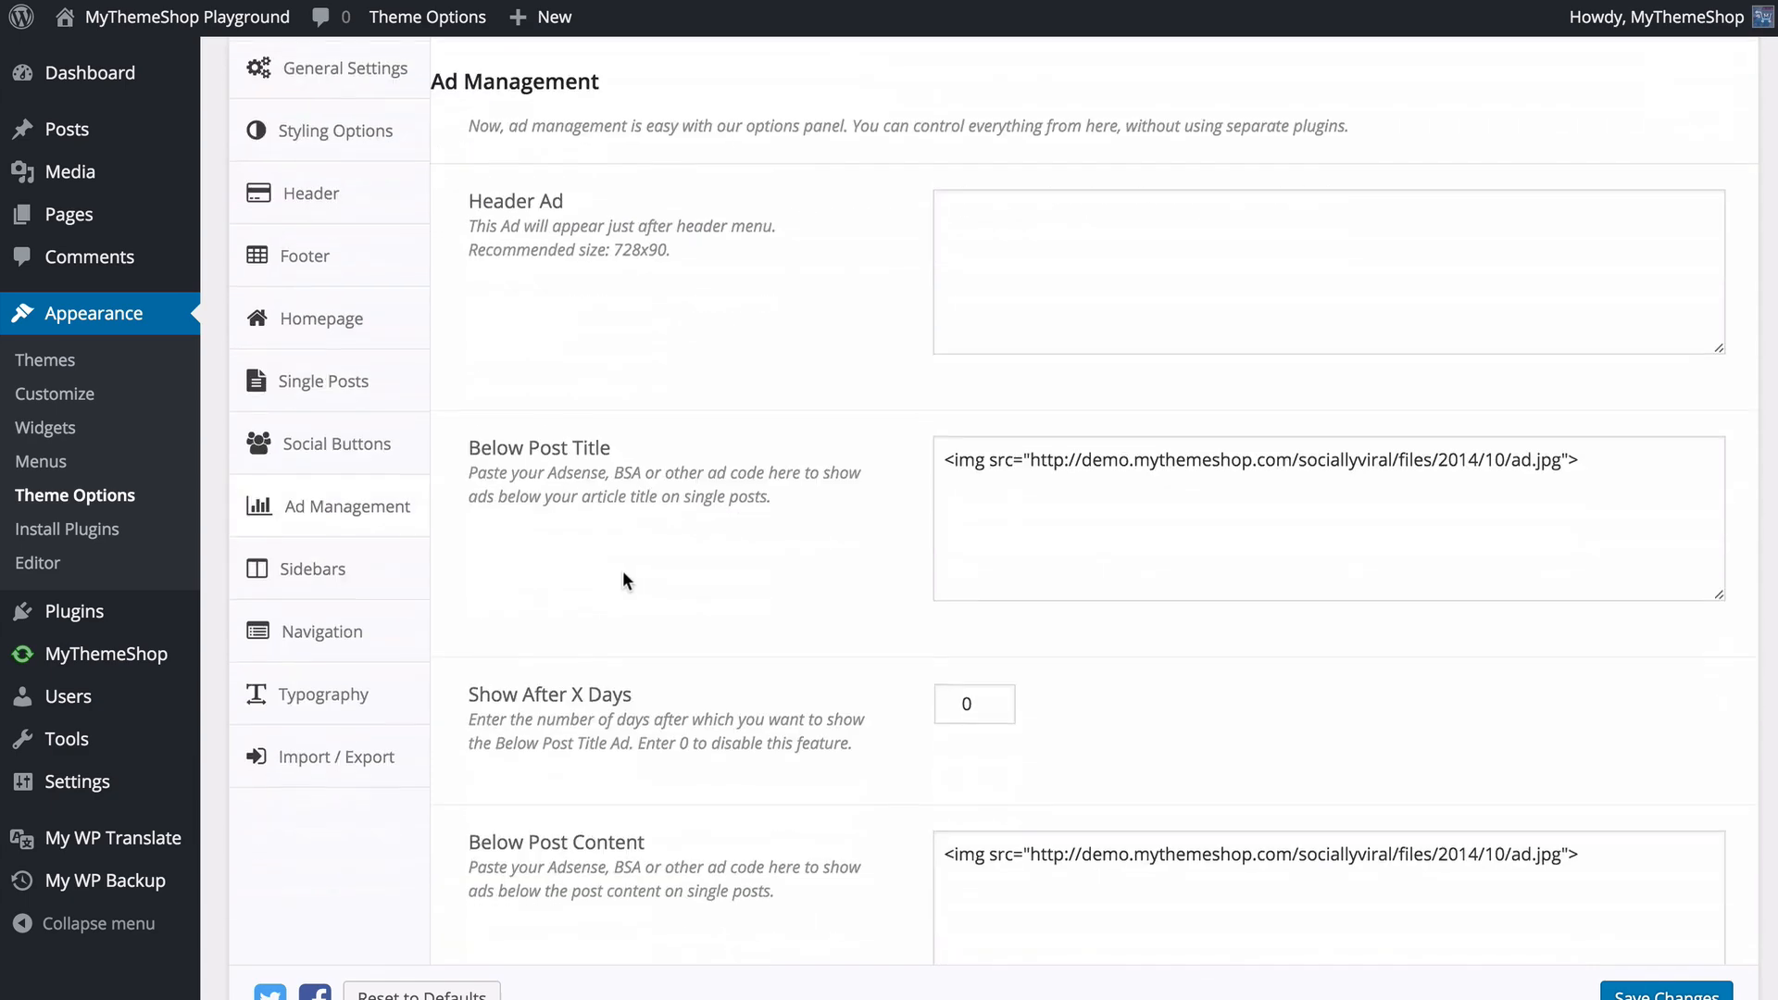
pyautogui.scroll(-4, 623, 574)
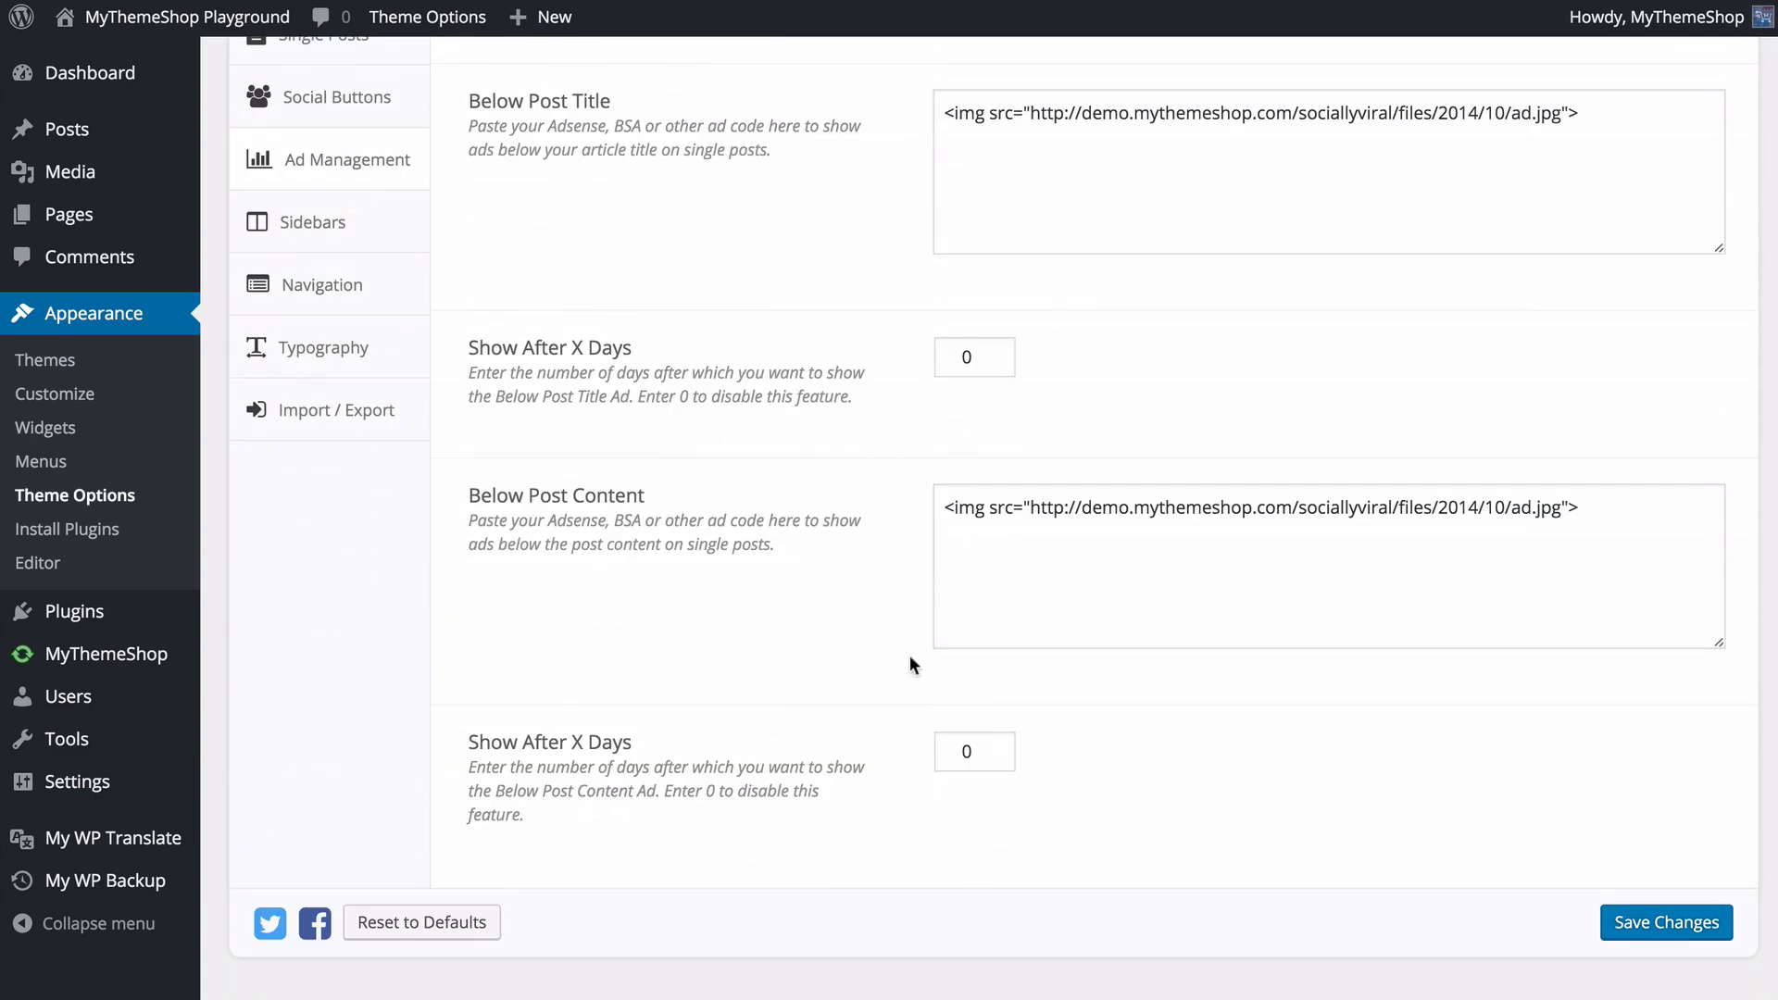
pyautogui.click(1635, 923)
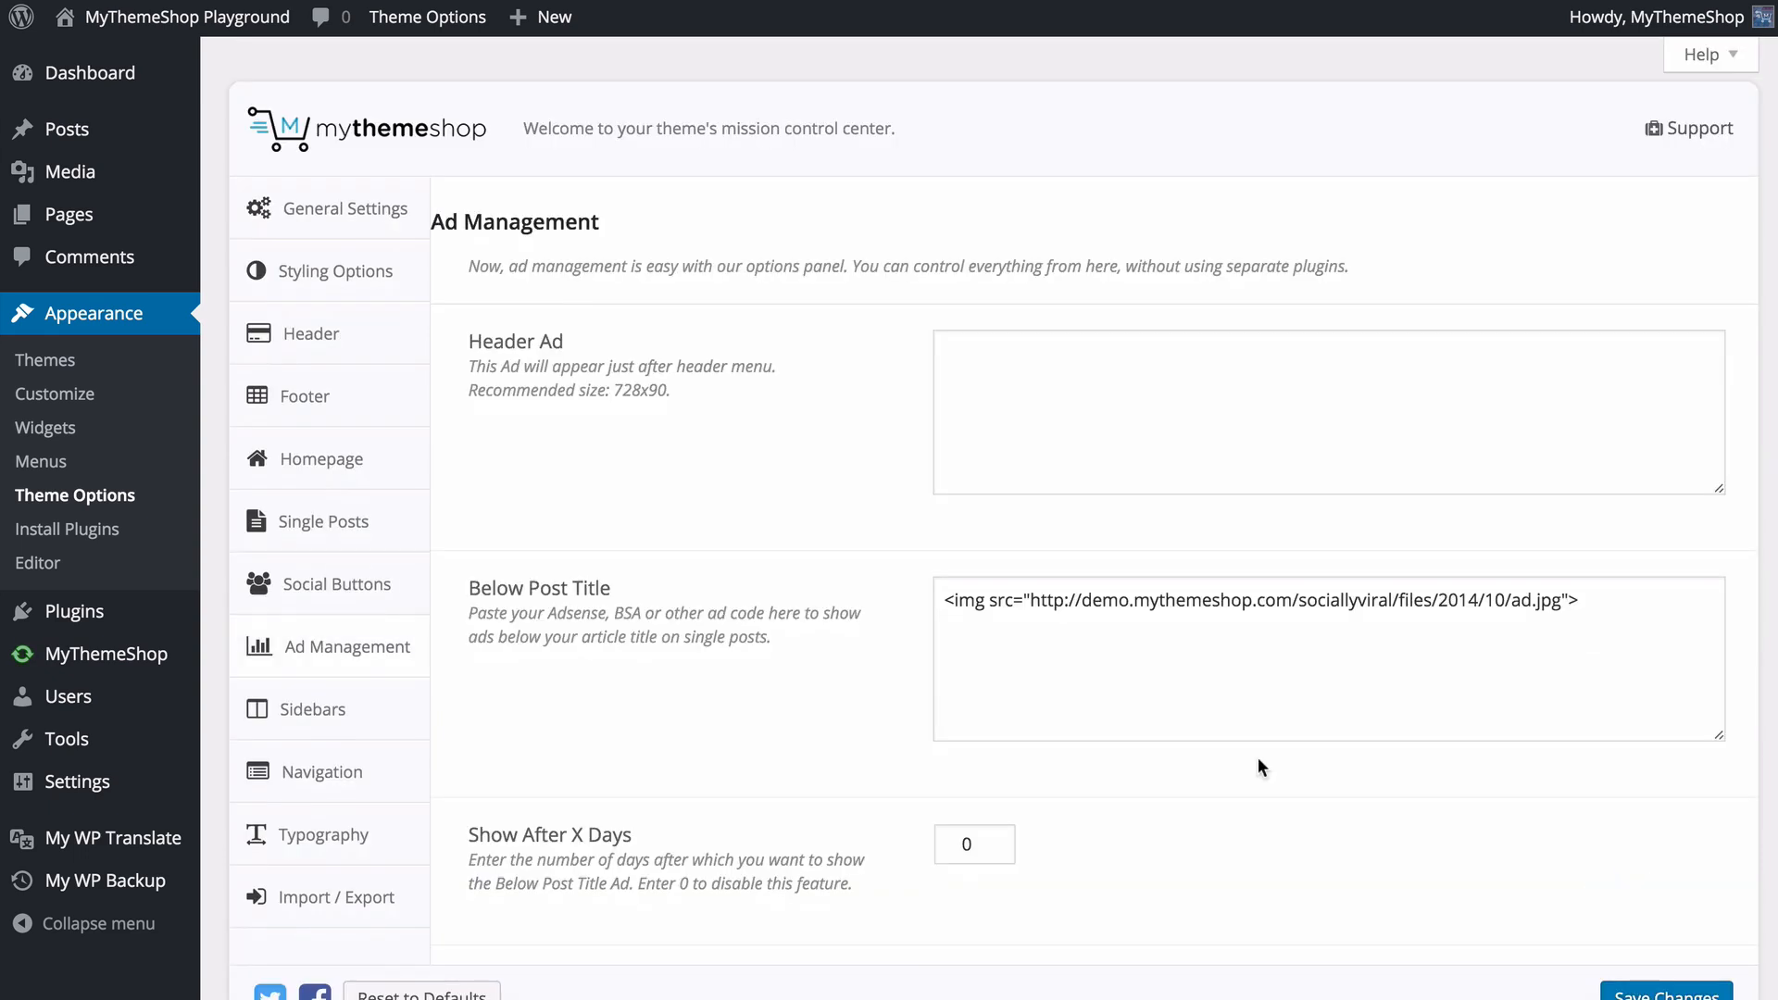
# - Open the Sidebars options of the theme
pyautogui.click(393, 718)
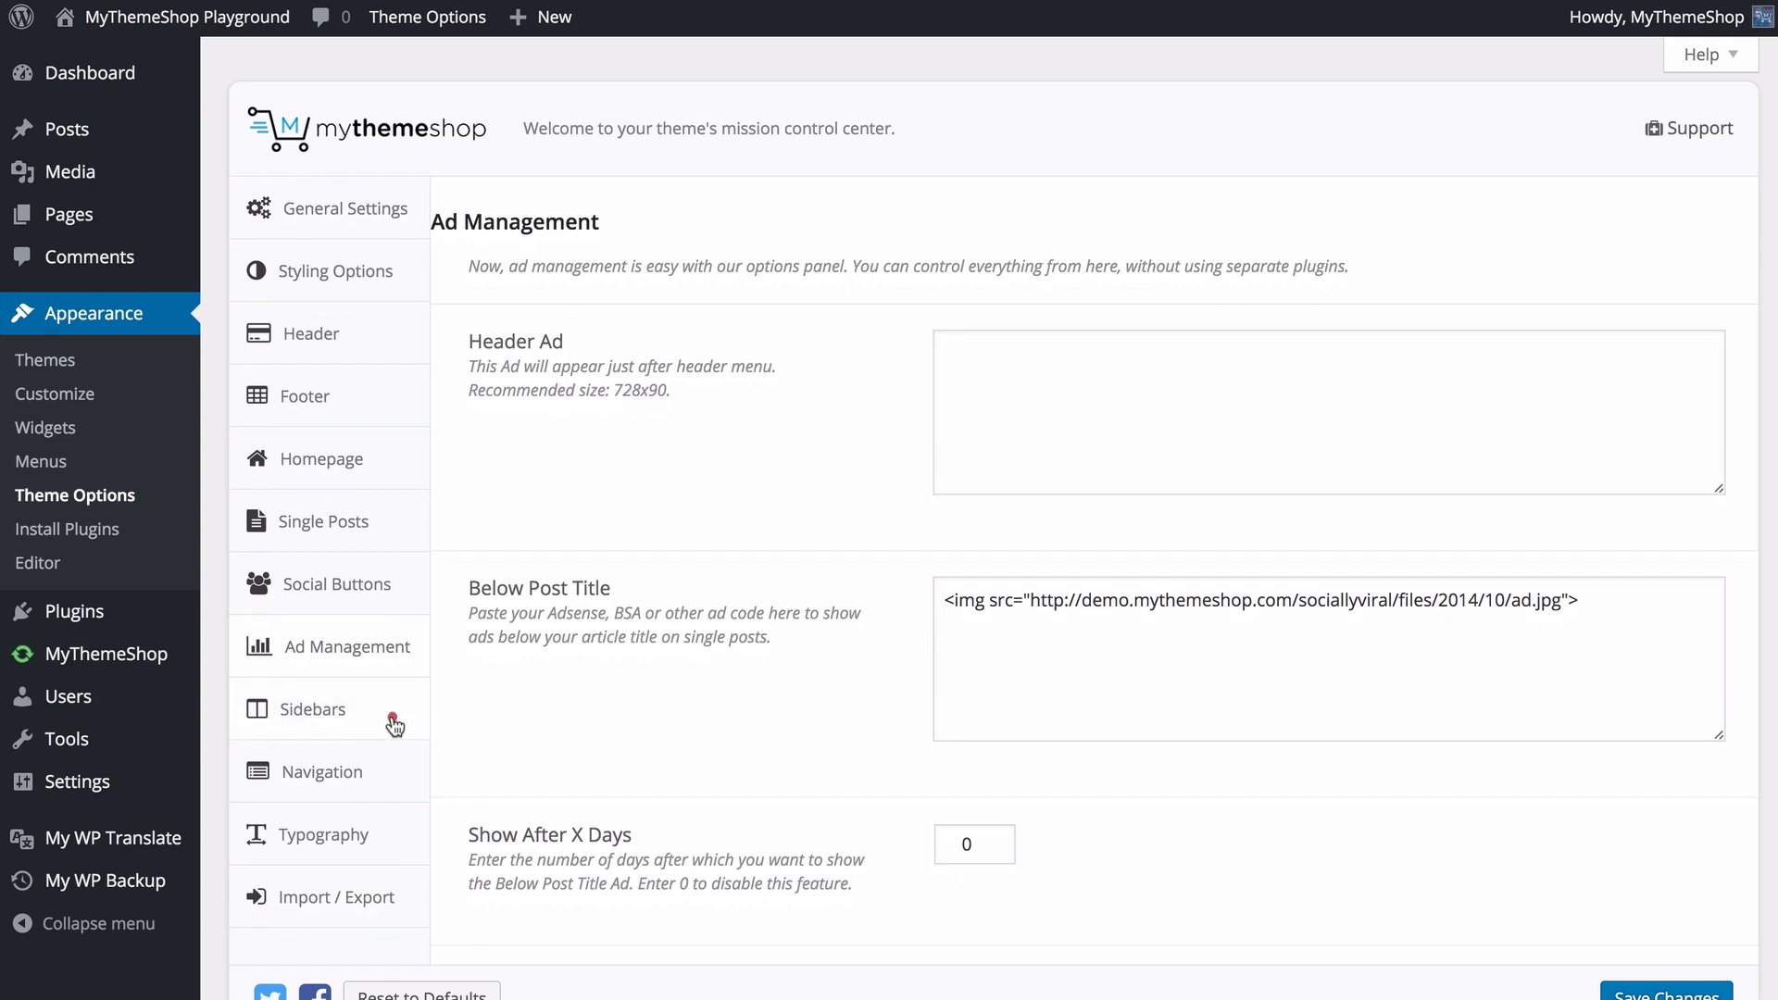
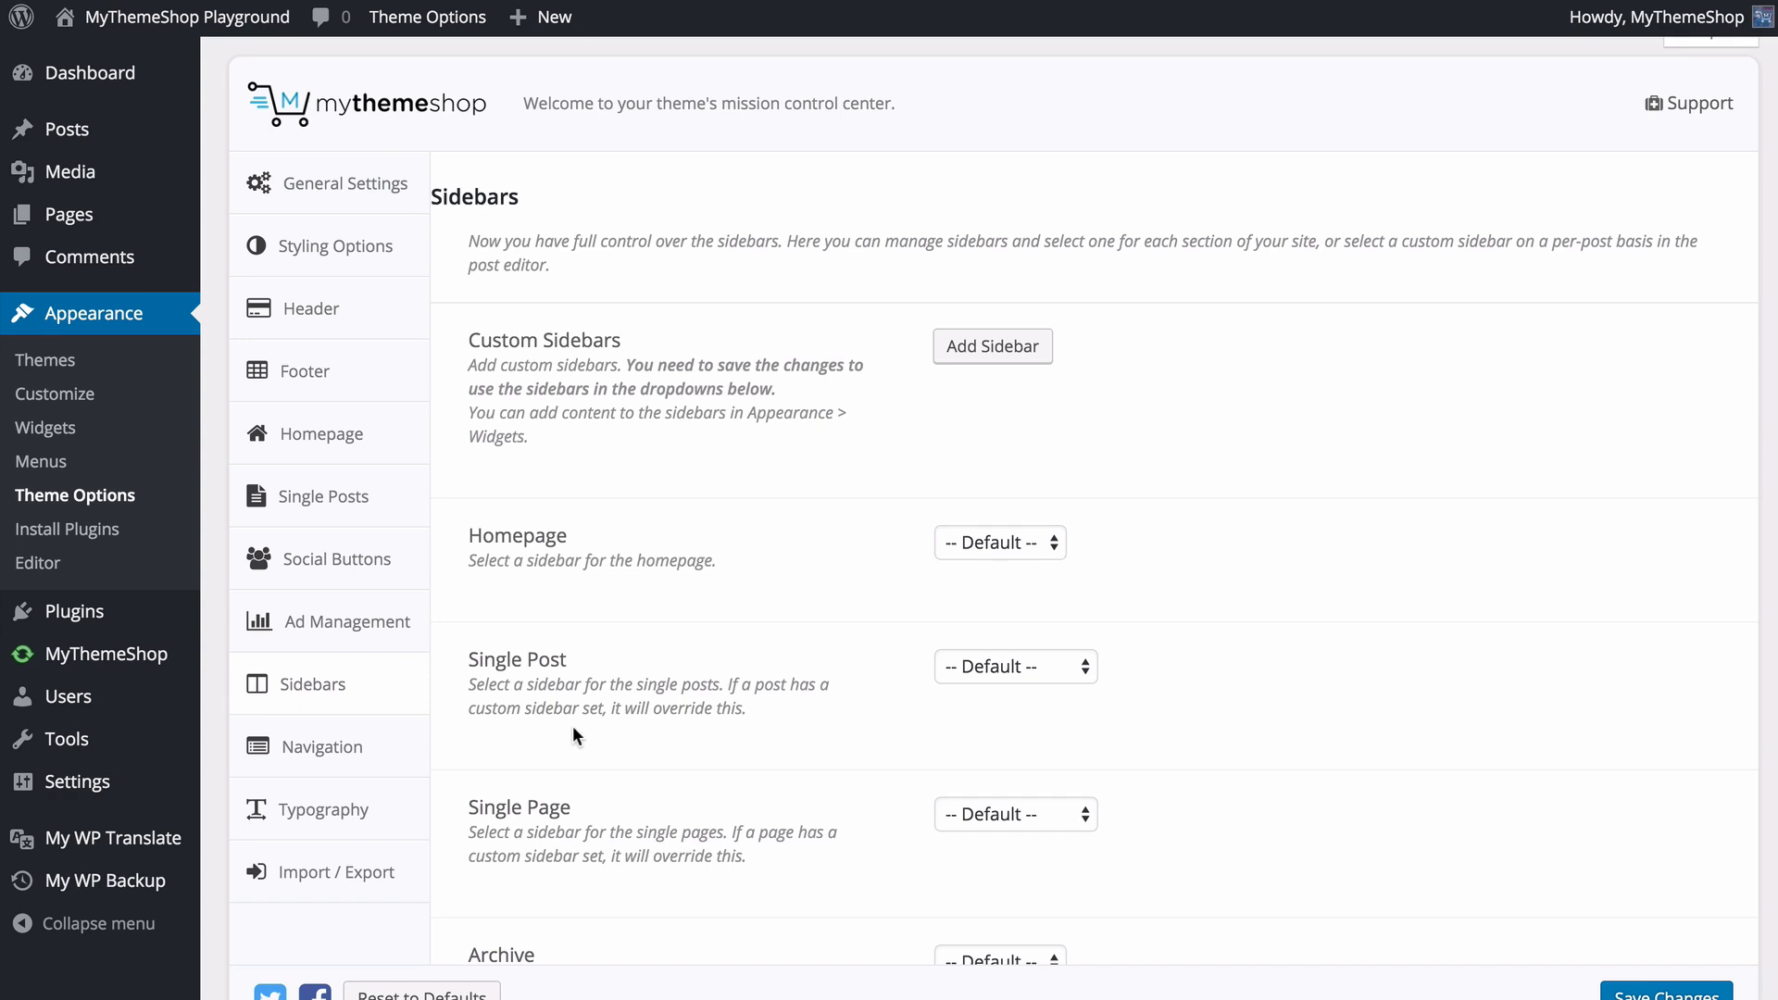
# - Add a custom sidebar named Single Posts with the ID sidebar-single and save the changes
pyautogui.click(989, 345)
pyautogui.click(1021, 463)
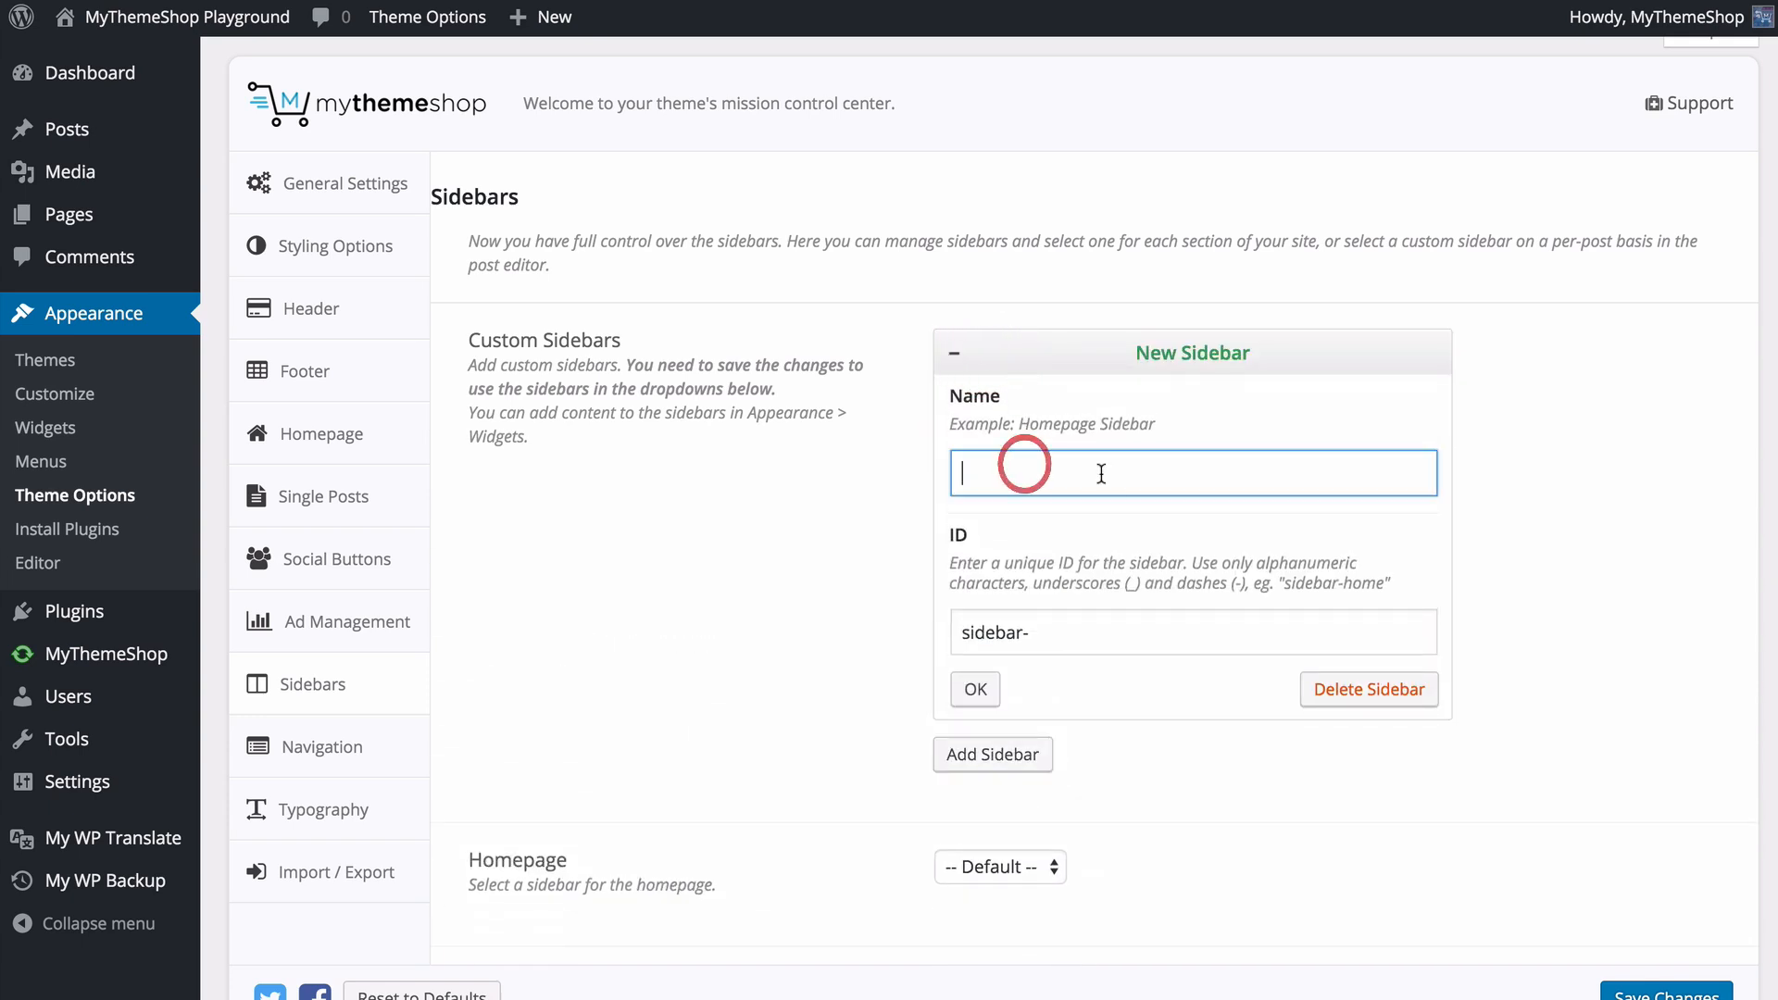
pyautogui.write('Single Posts')
pyautogui.press('Tab')
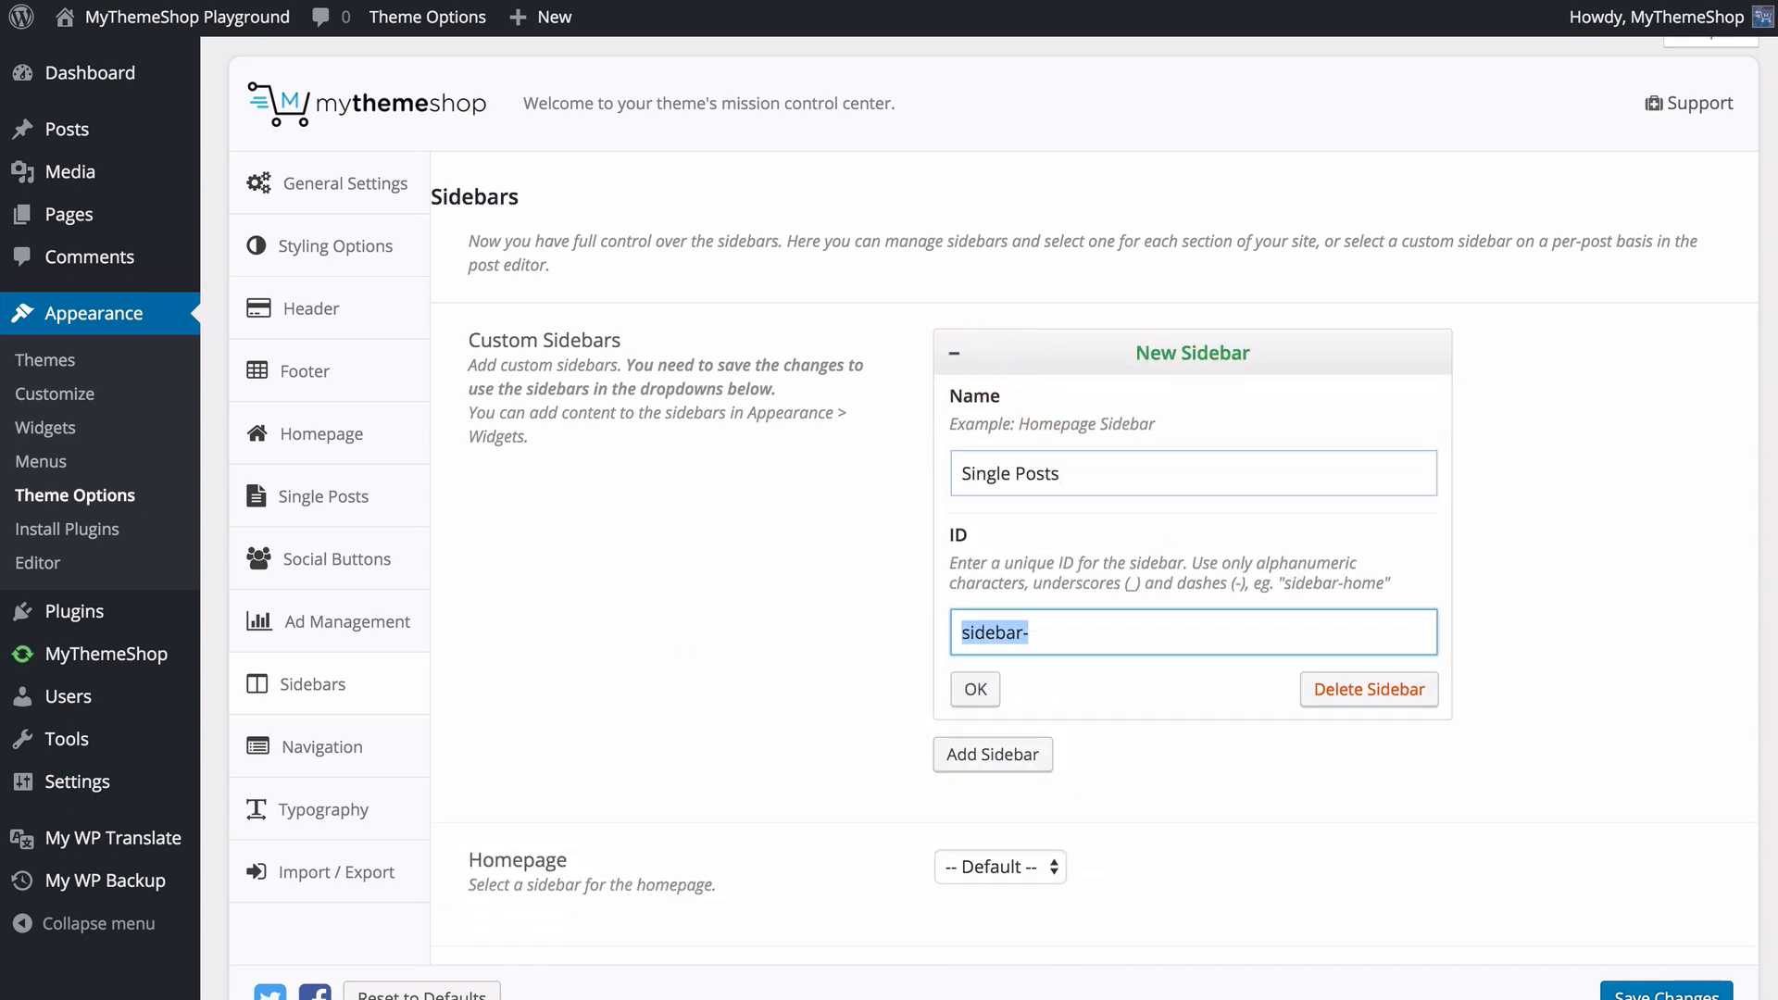
pyautogui.press('End')
pyautogui.write('single')
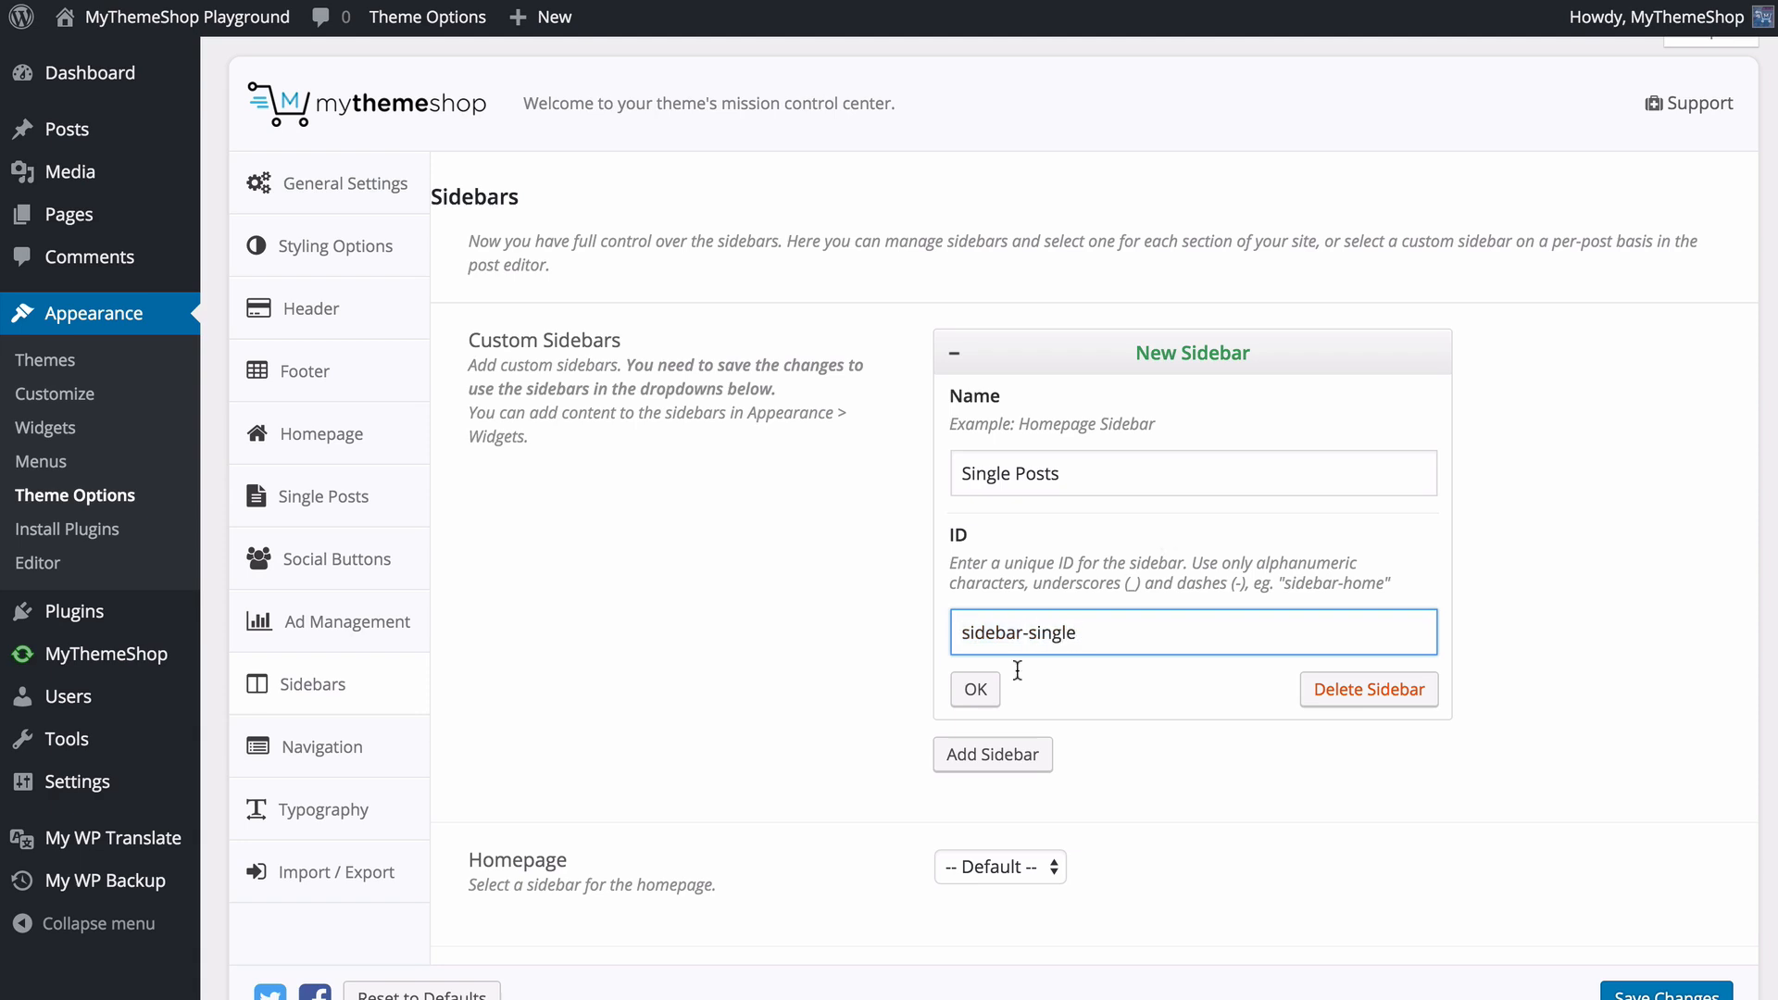
pyautogui.click(974, 689)
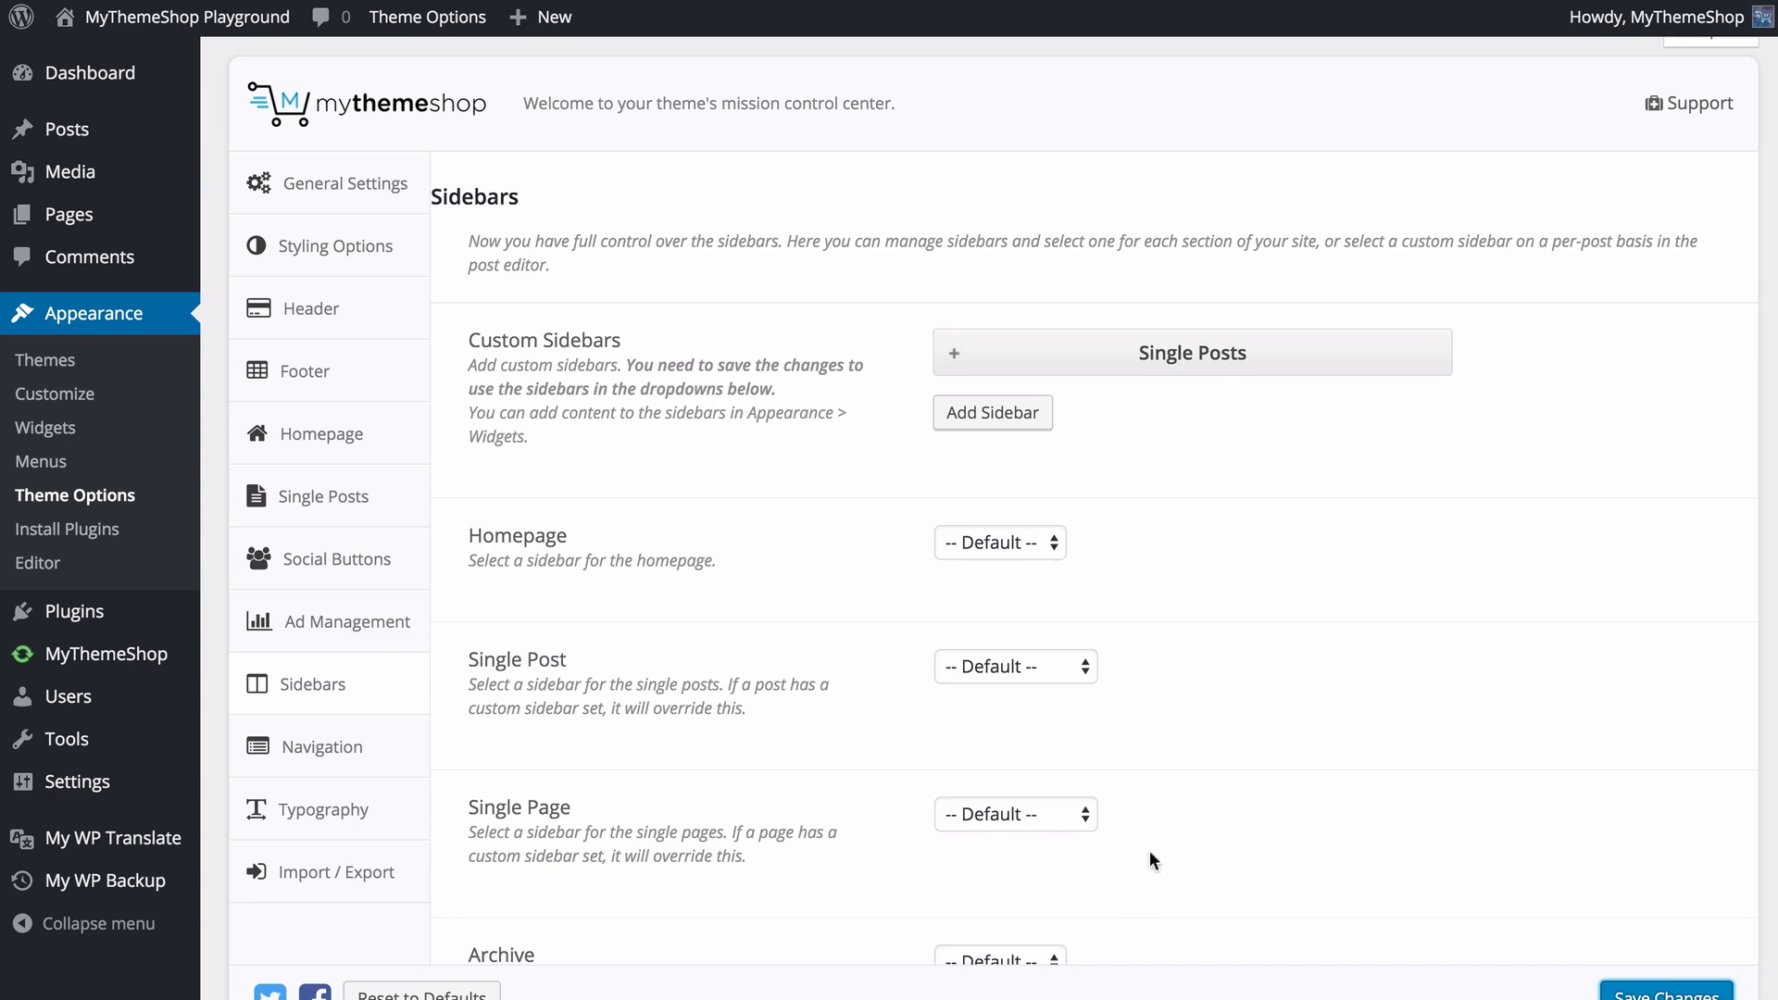
# - Review the sidebar assignment settings for the homepage, single posts, pages, archives, search, 404 and shop pages
pyautogui.scroll(-1, 775, 523)
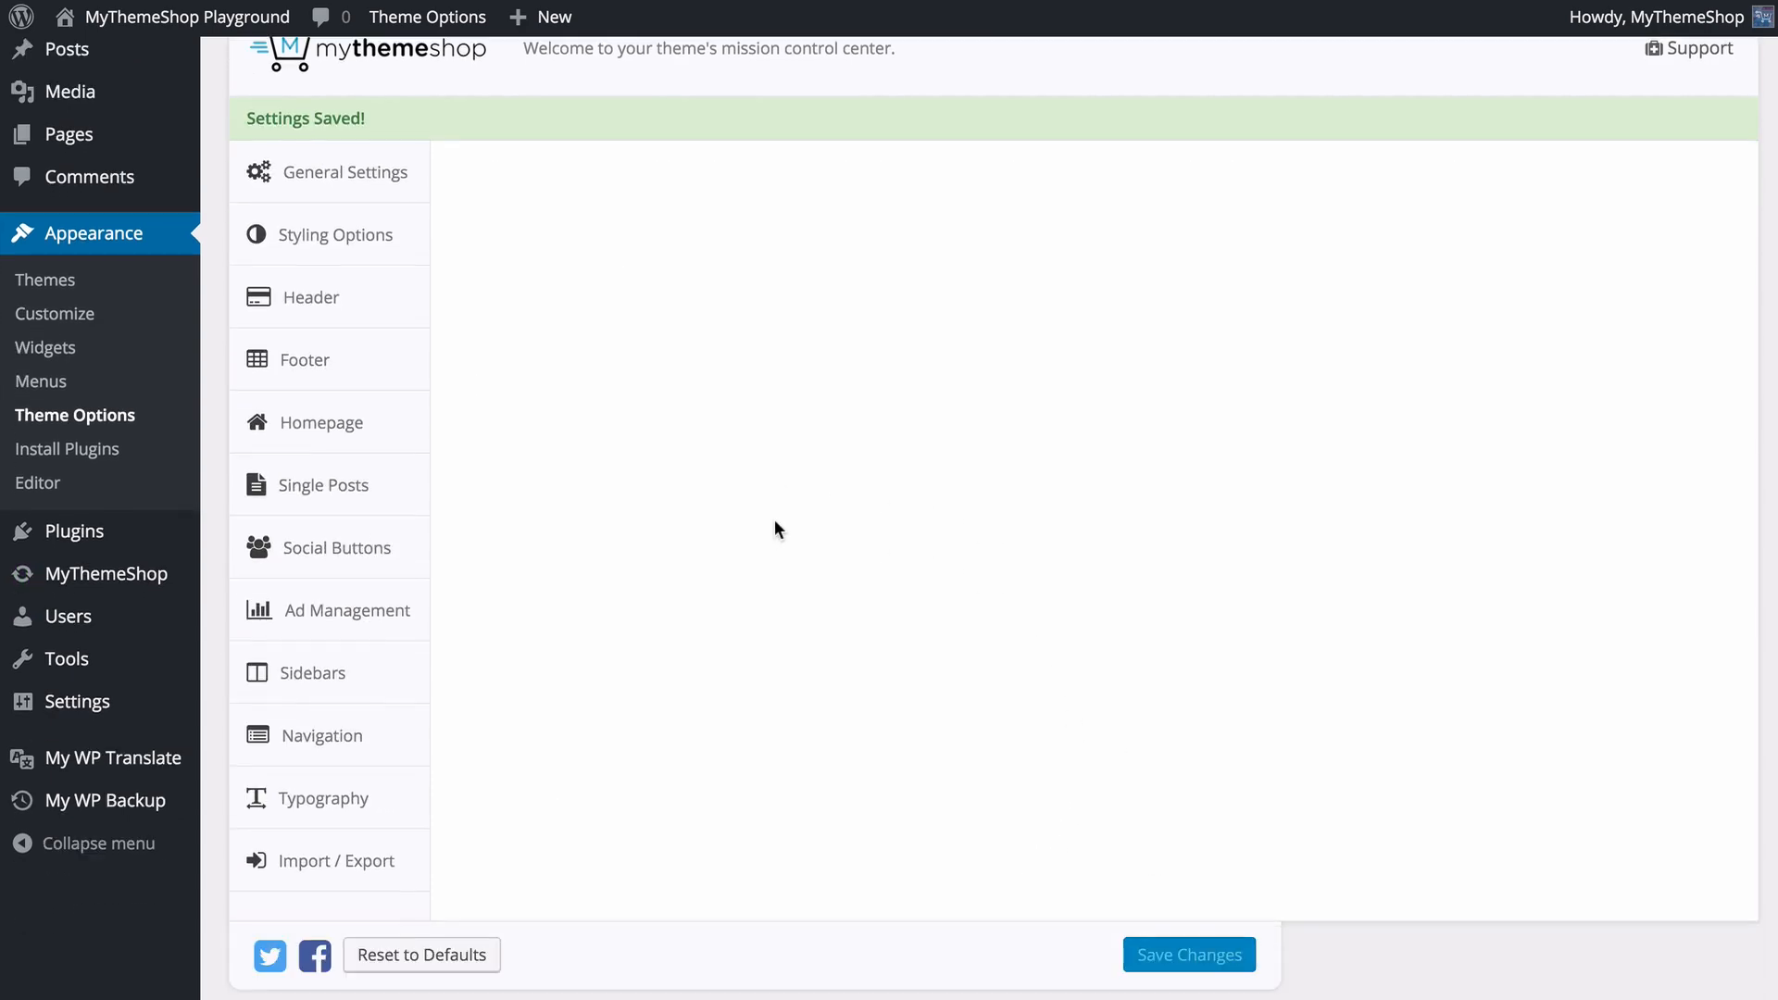
pyautogui.scroll(-1, 760, 500)
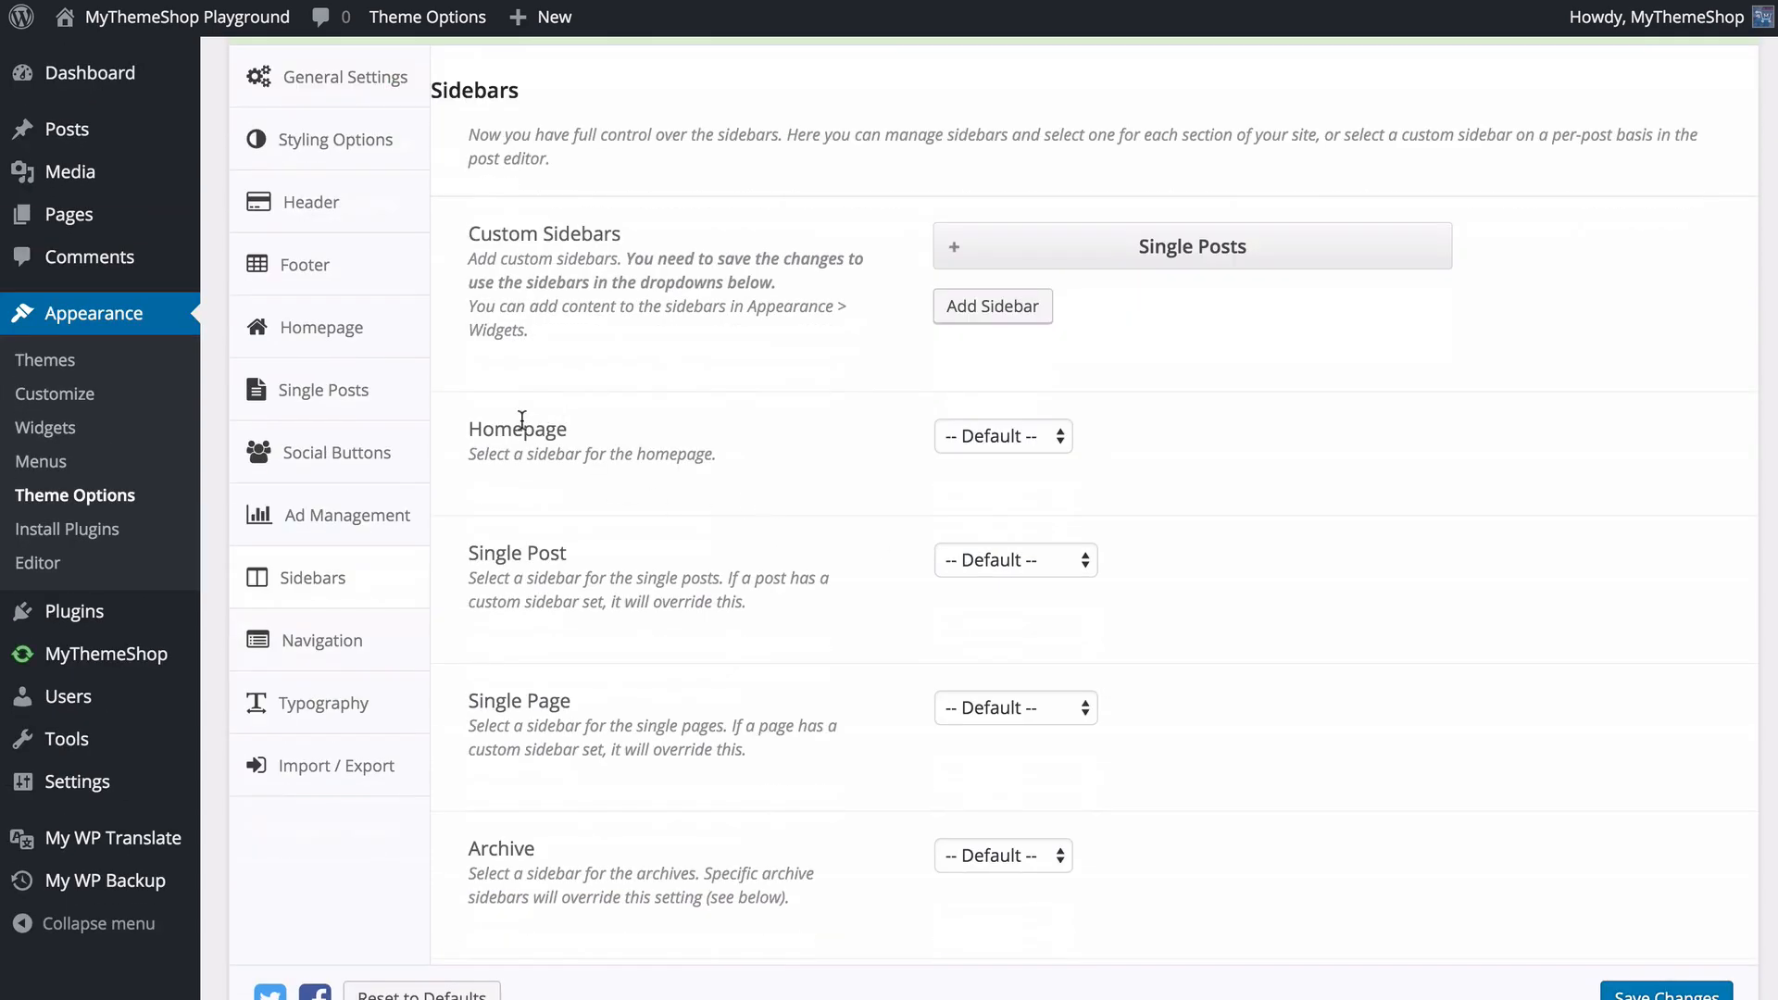
pyautogui.scroll(-1, 1183, 363)
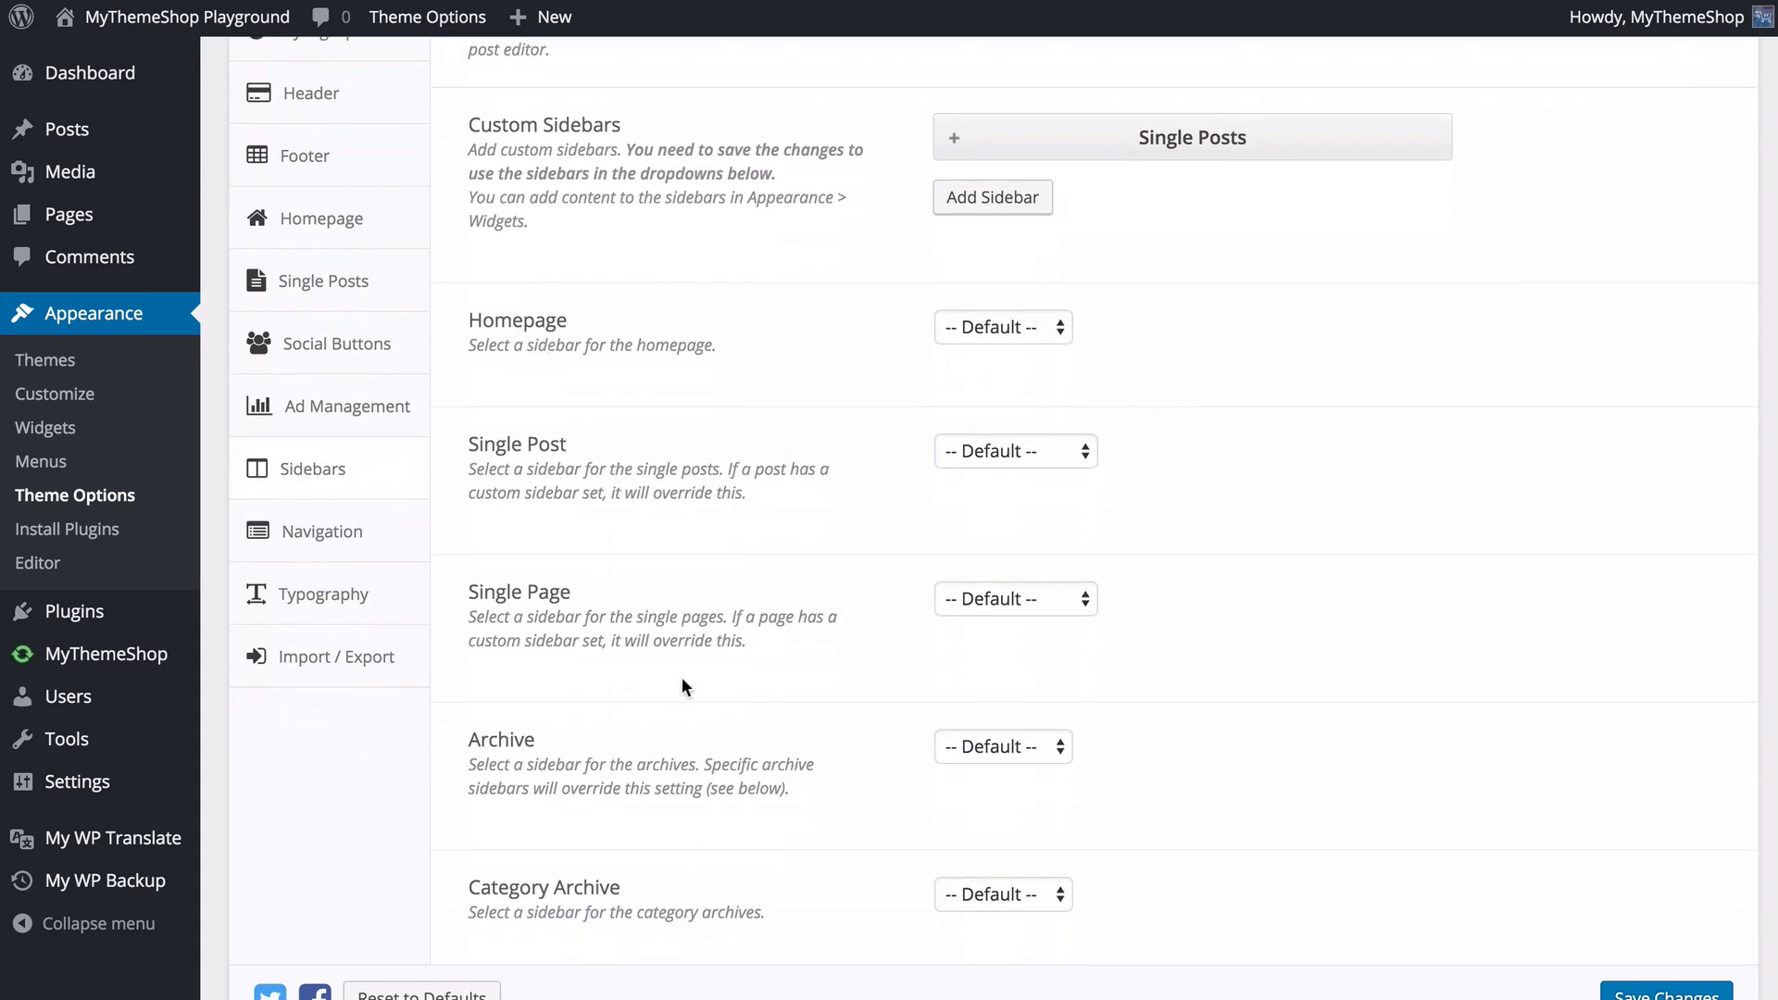
pyautogui.scroll(-4, 684, 686)
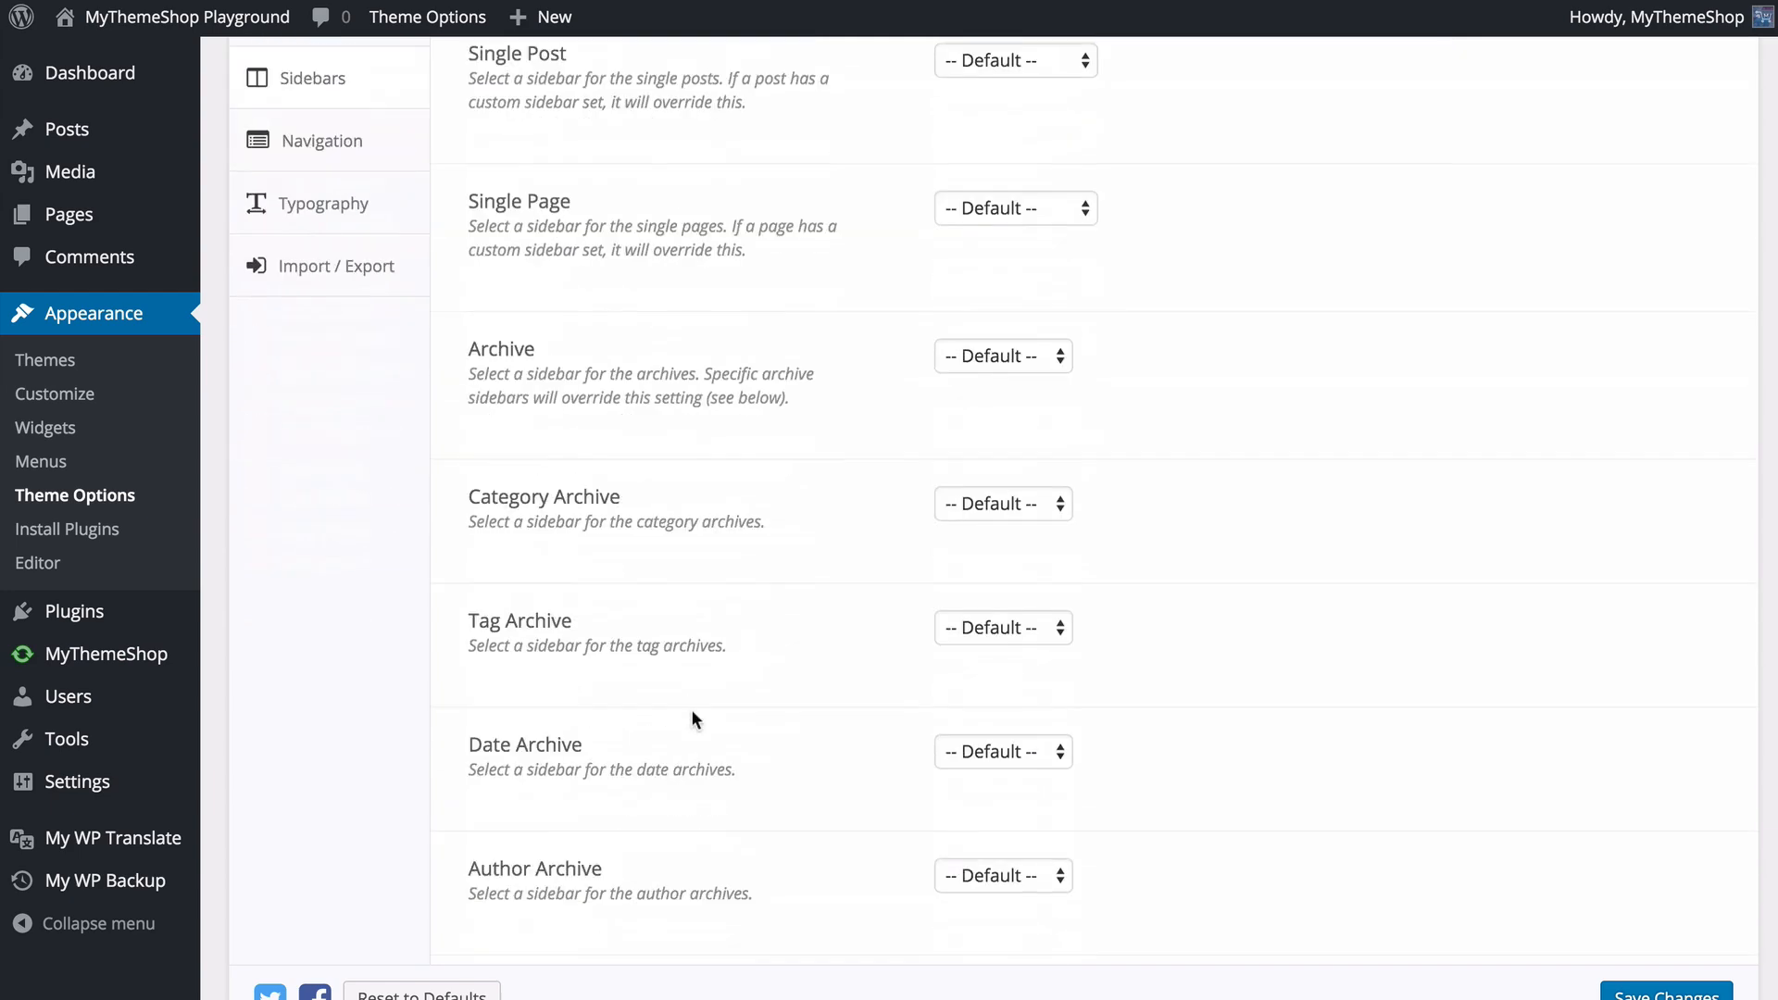
pyautogui.scroll(-2, 693, 713)
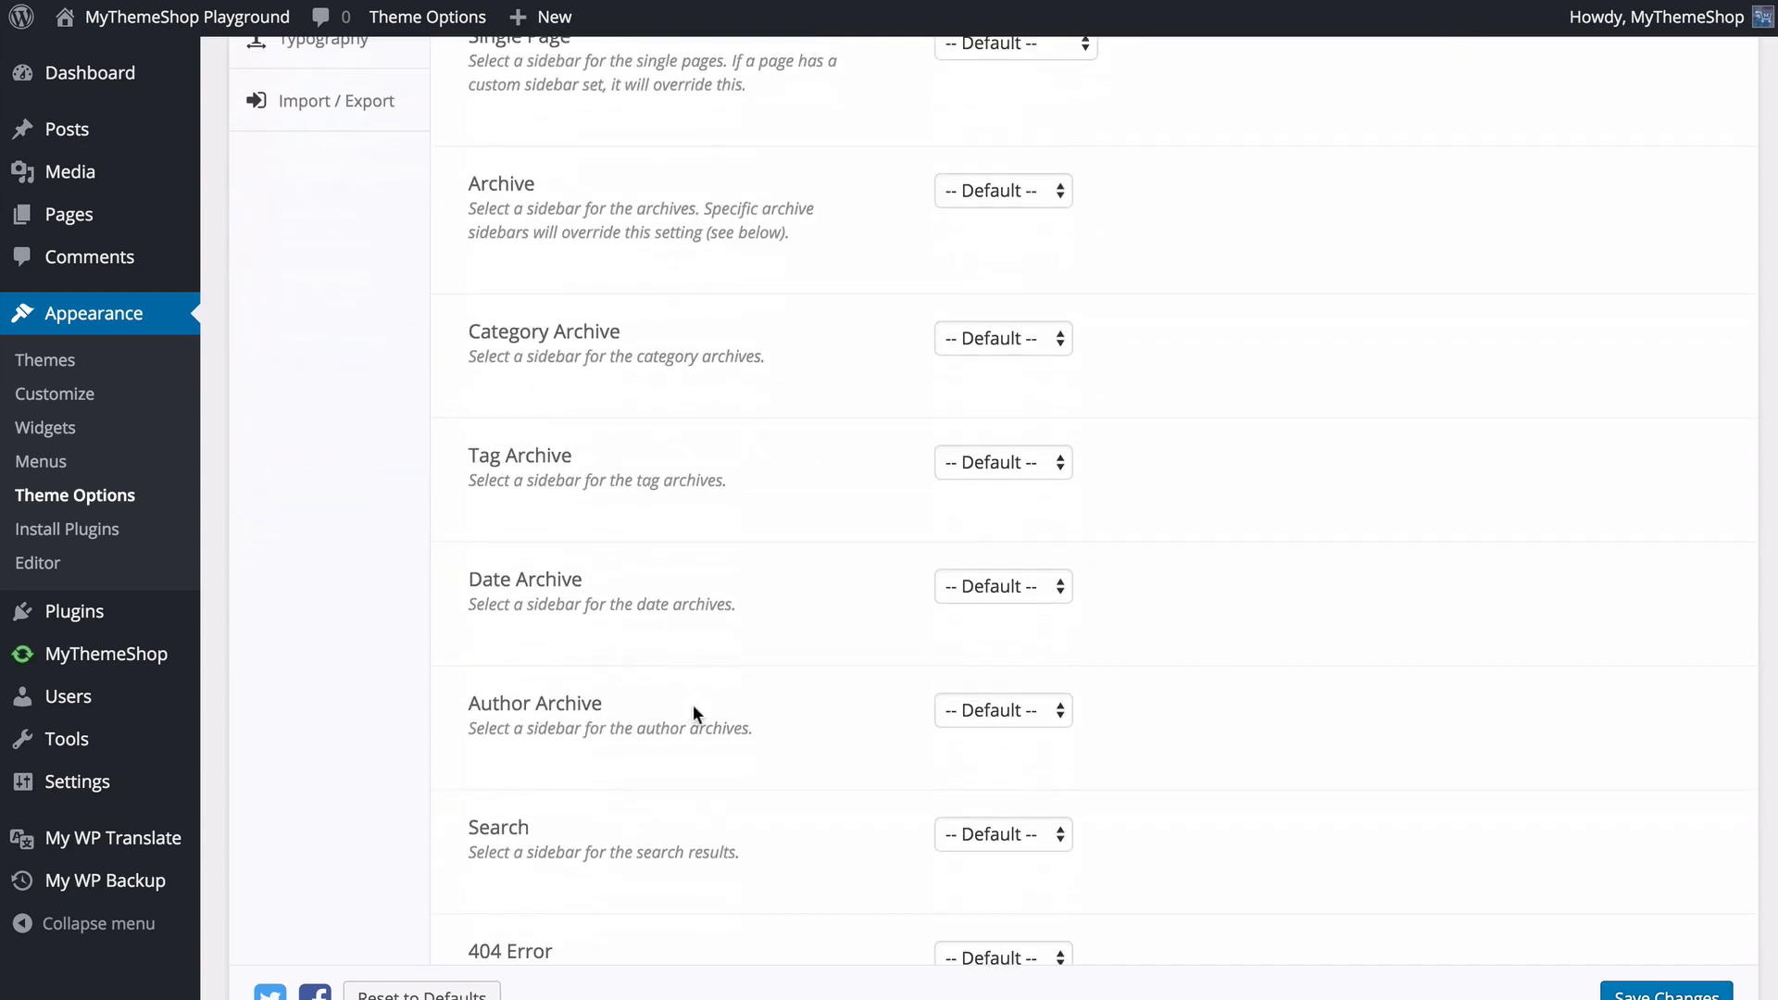
pyautogui.scroll(-3, 693, 713)
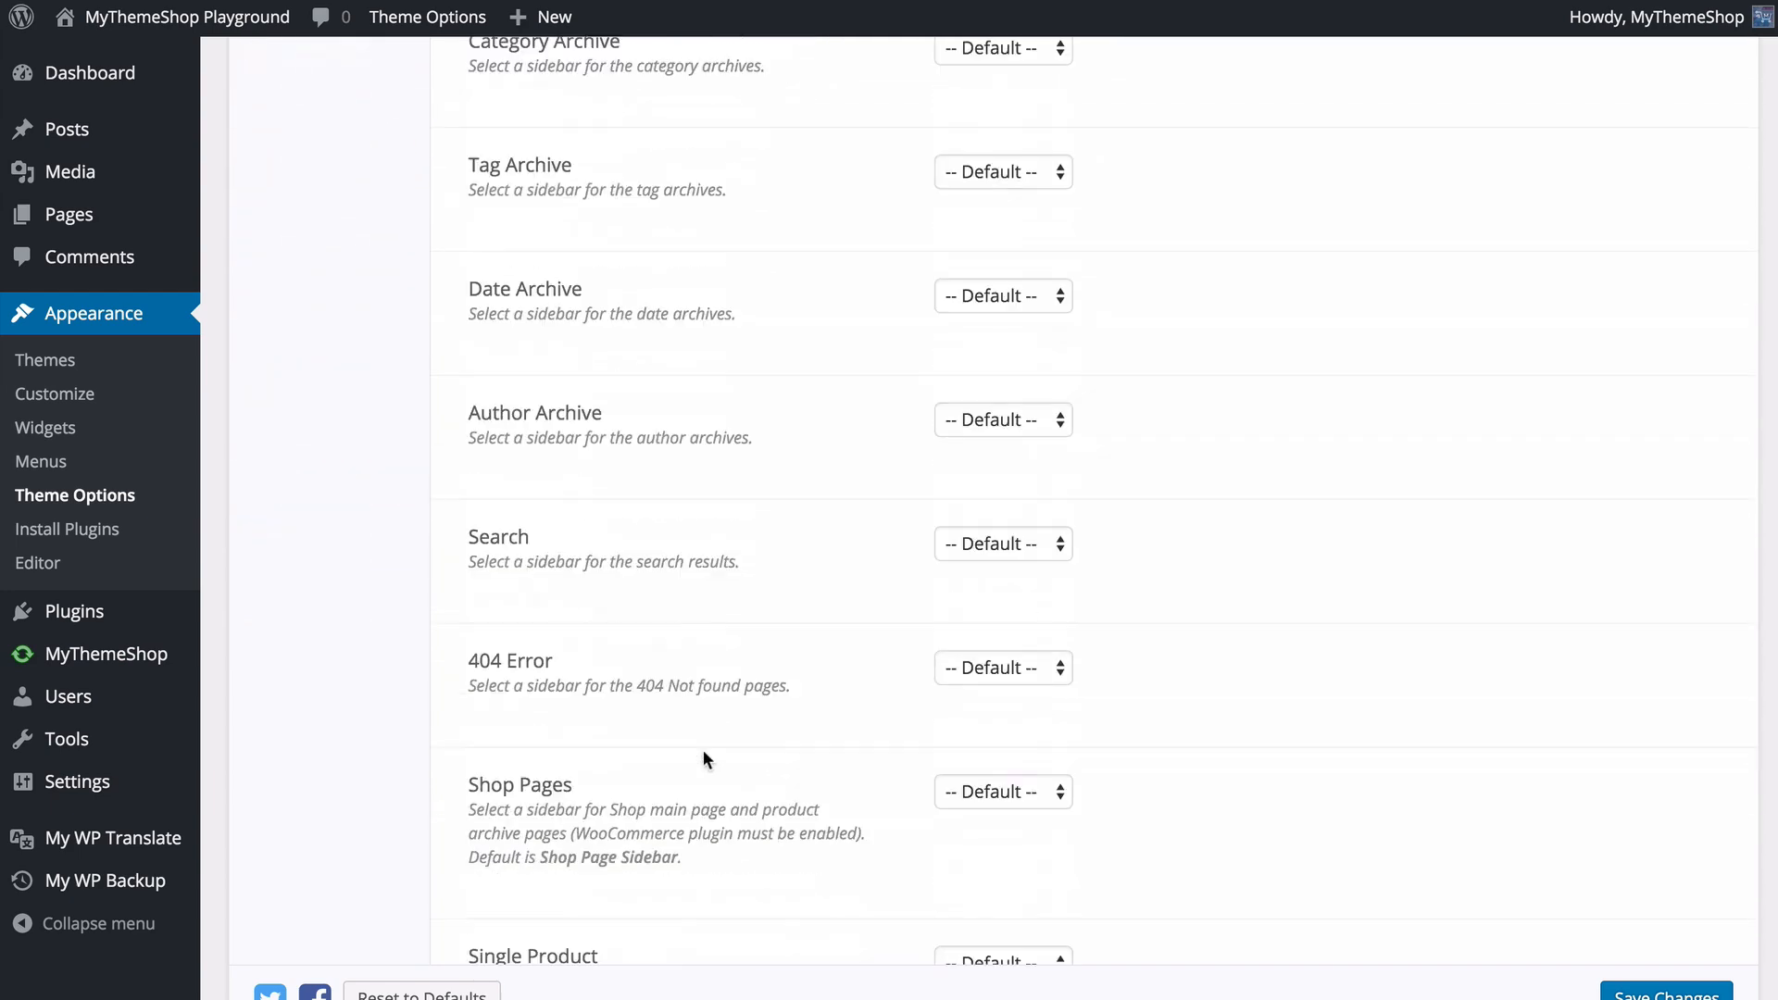
pyautogui.scroll(-2, 704, 758)
pyautogui.scroll(13, 707, 758)
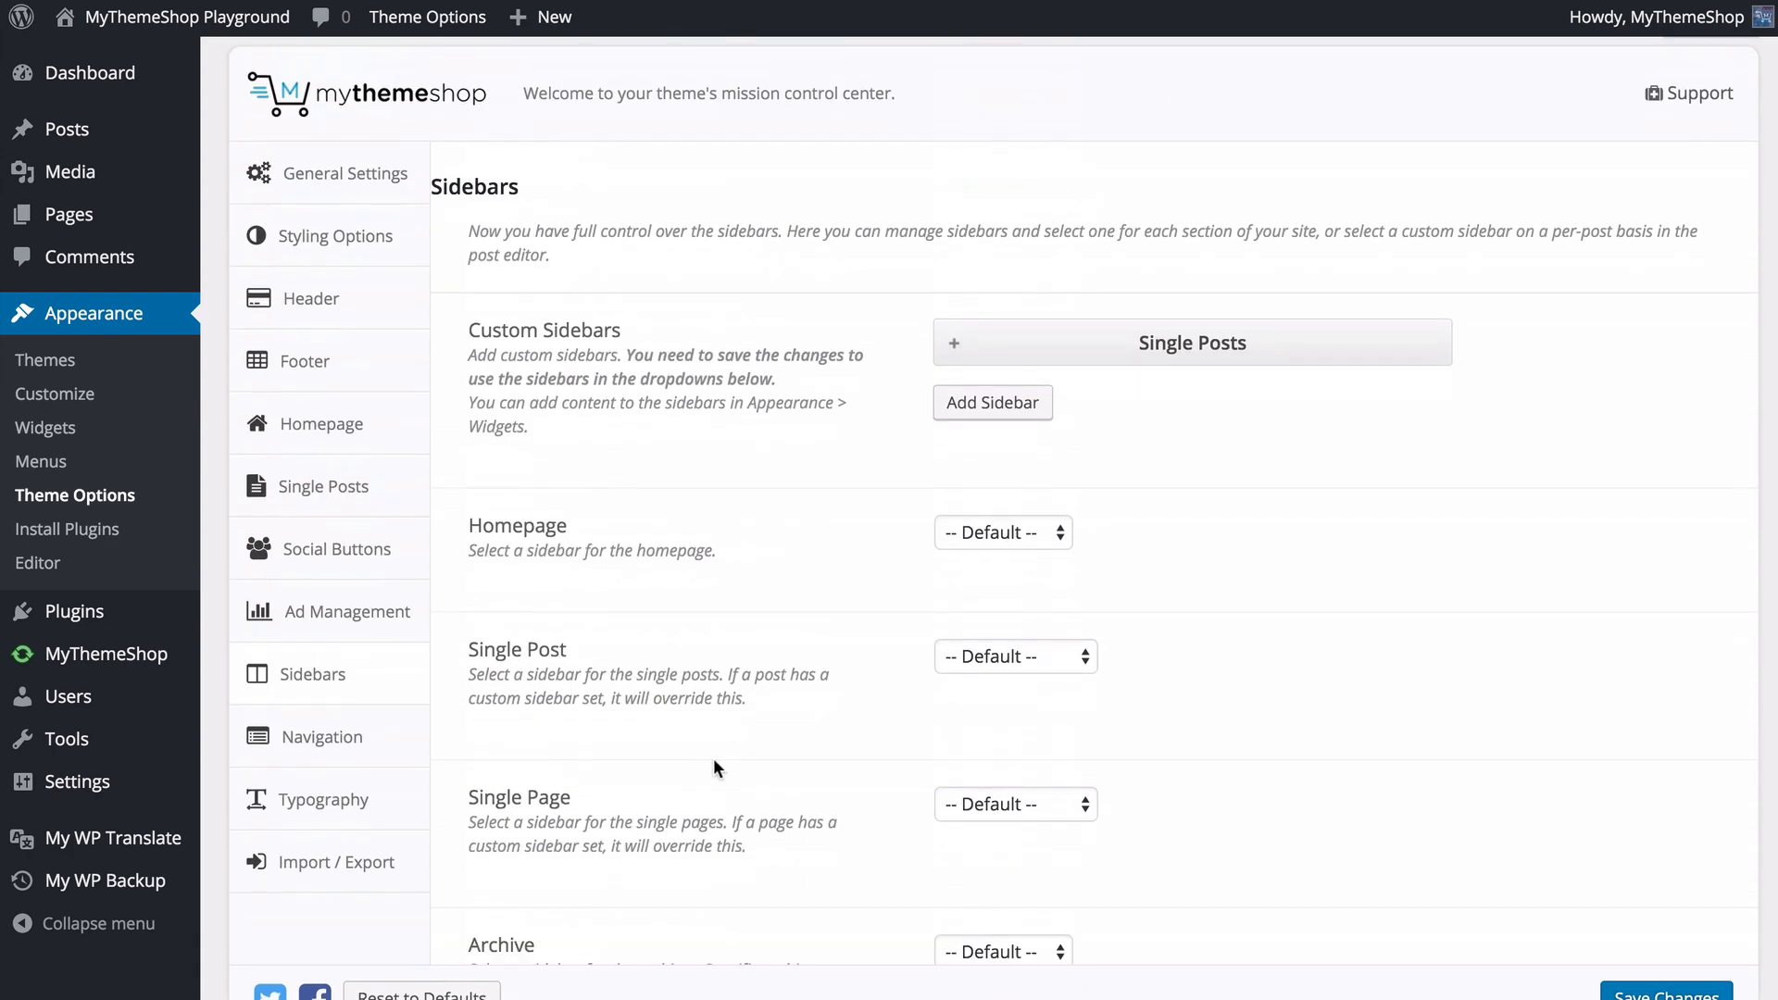
# - Assign the Single Posts sidebar to the Single Post setting and save the changes
pyautogui.click(991, 659)
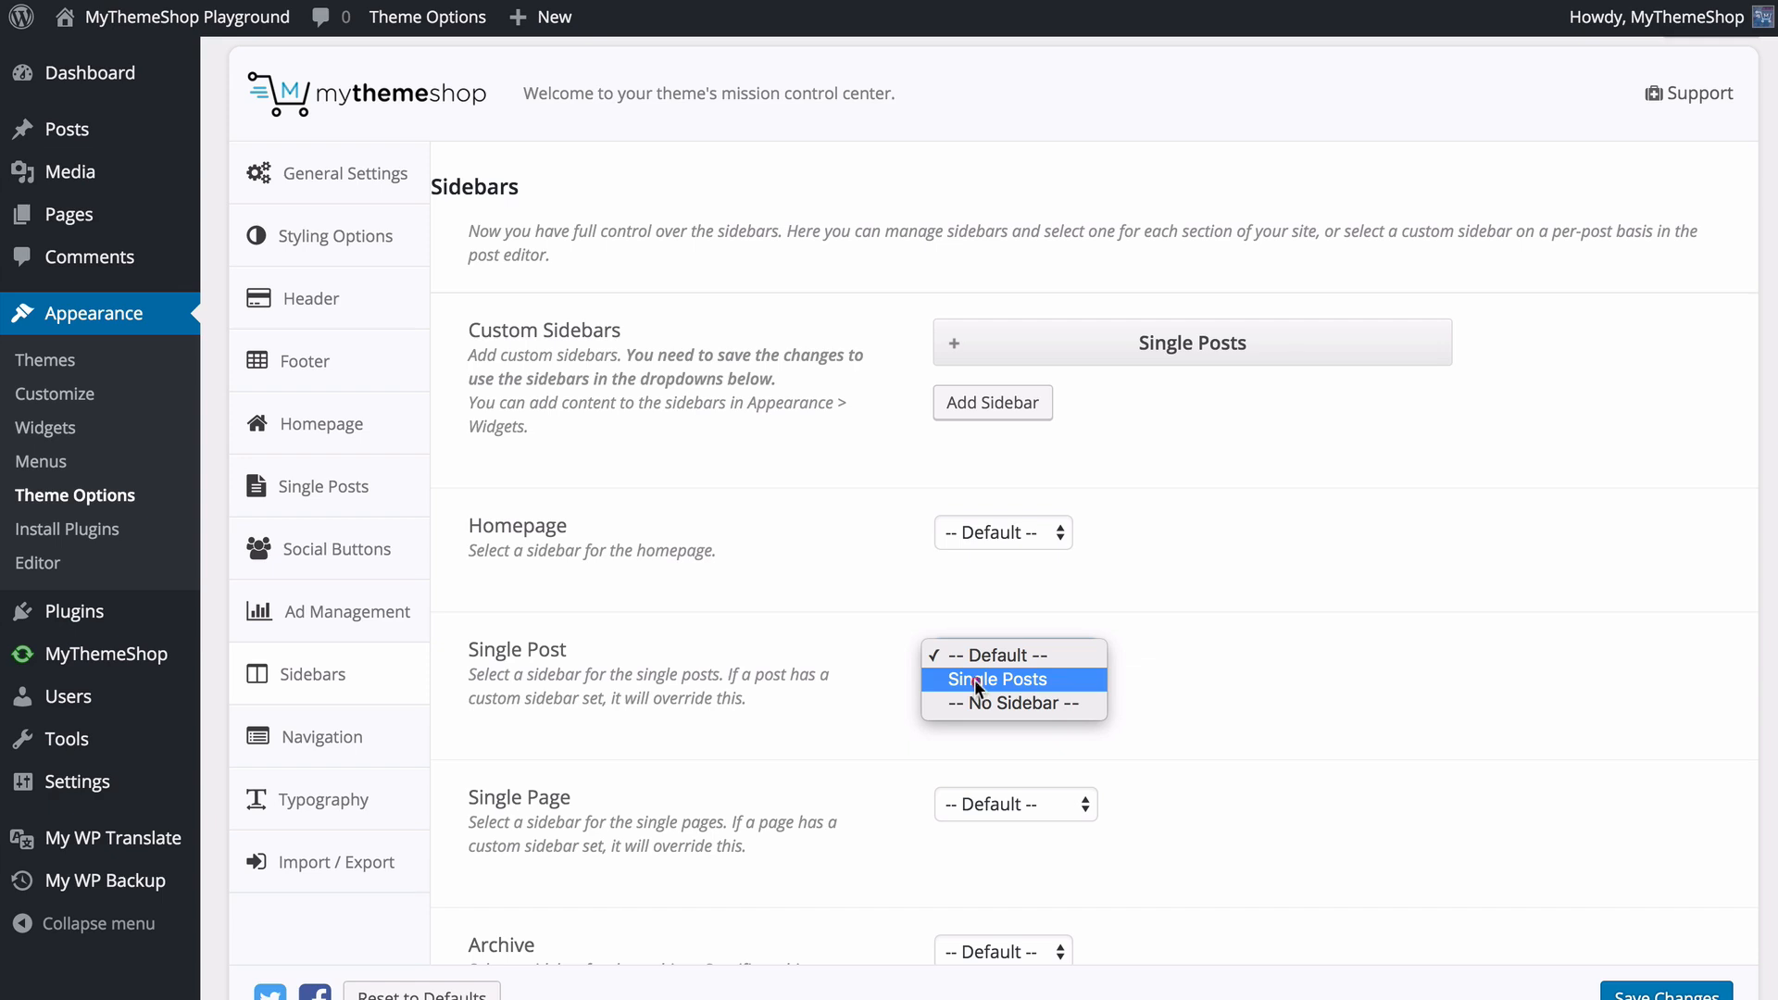
pyautogui.click(975, 680)
pyautogui.click(1643, 993)
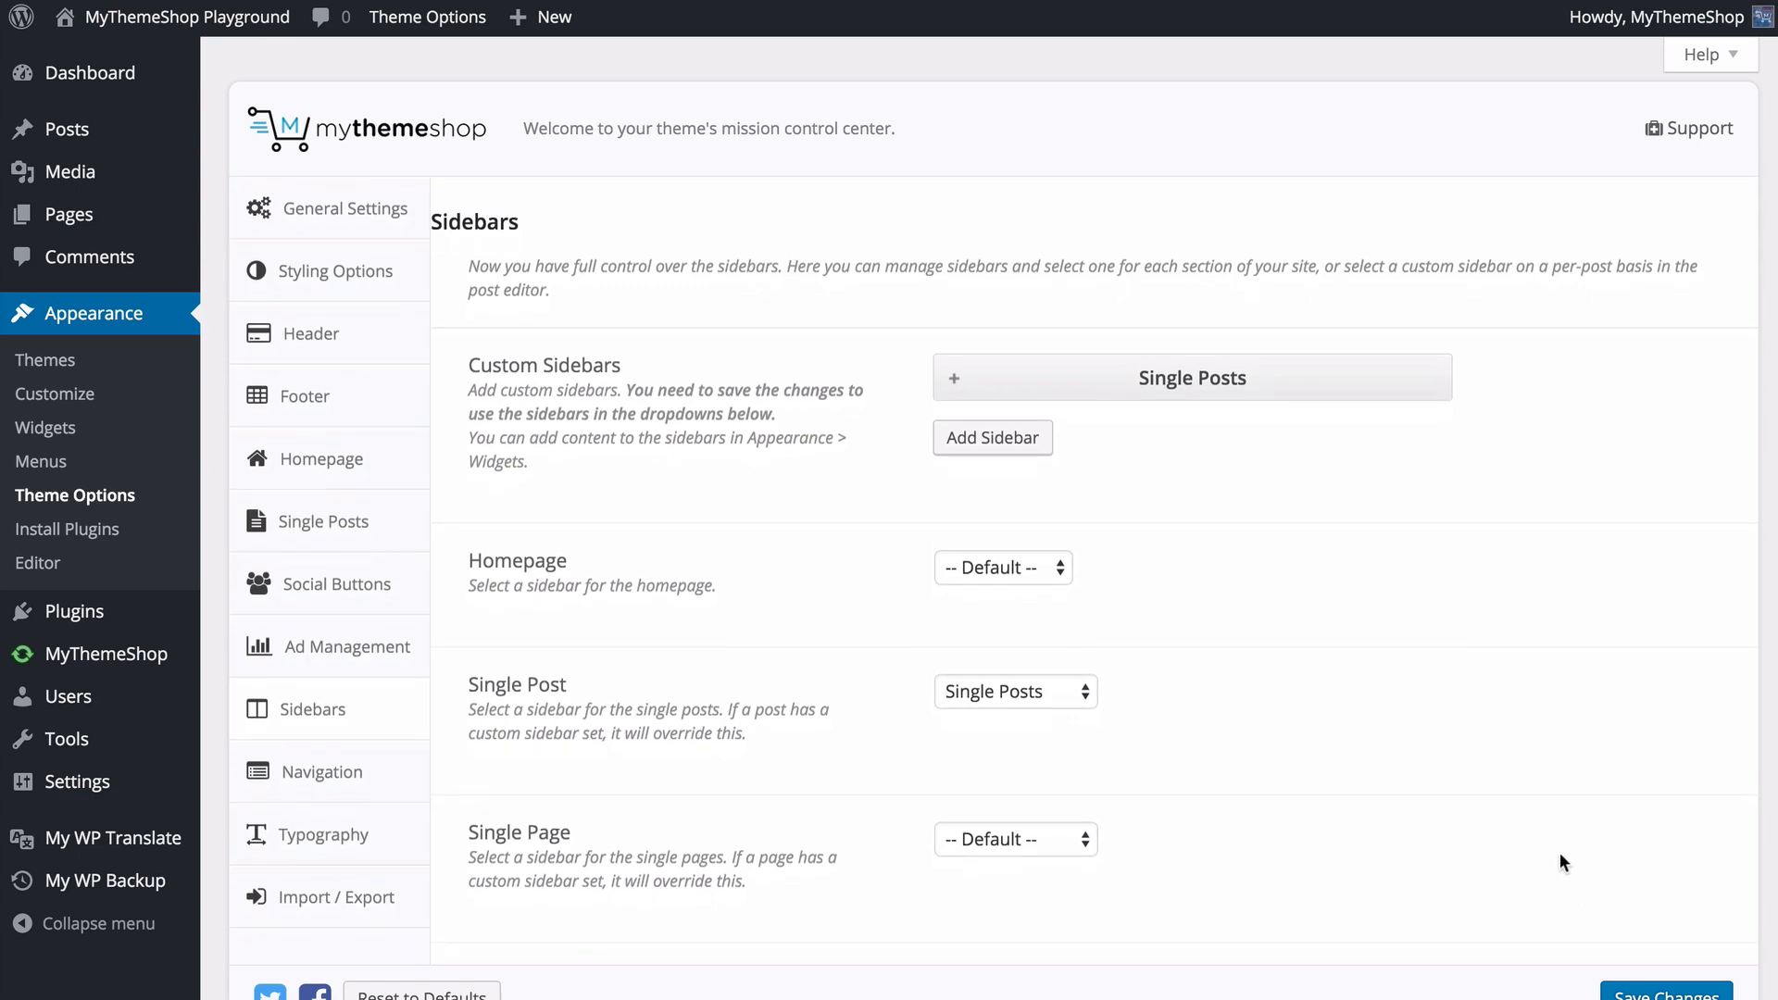
# - Open the theme's Navigation options and follow the Menus Section link to review the Main Navigation menu structure
pyautogui.click(394, 777)
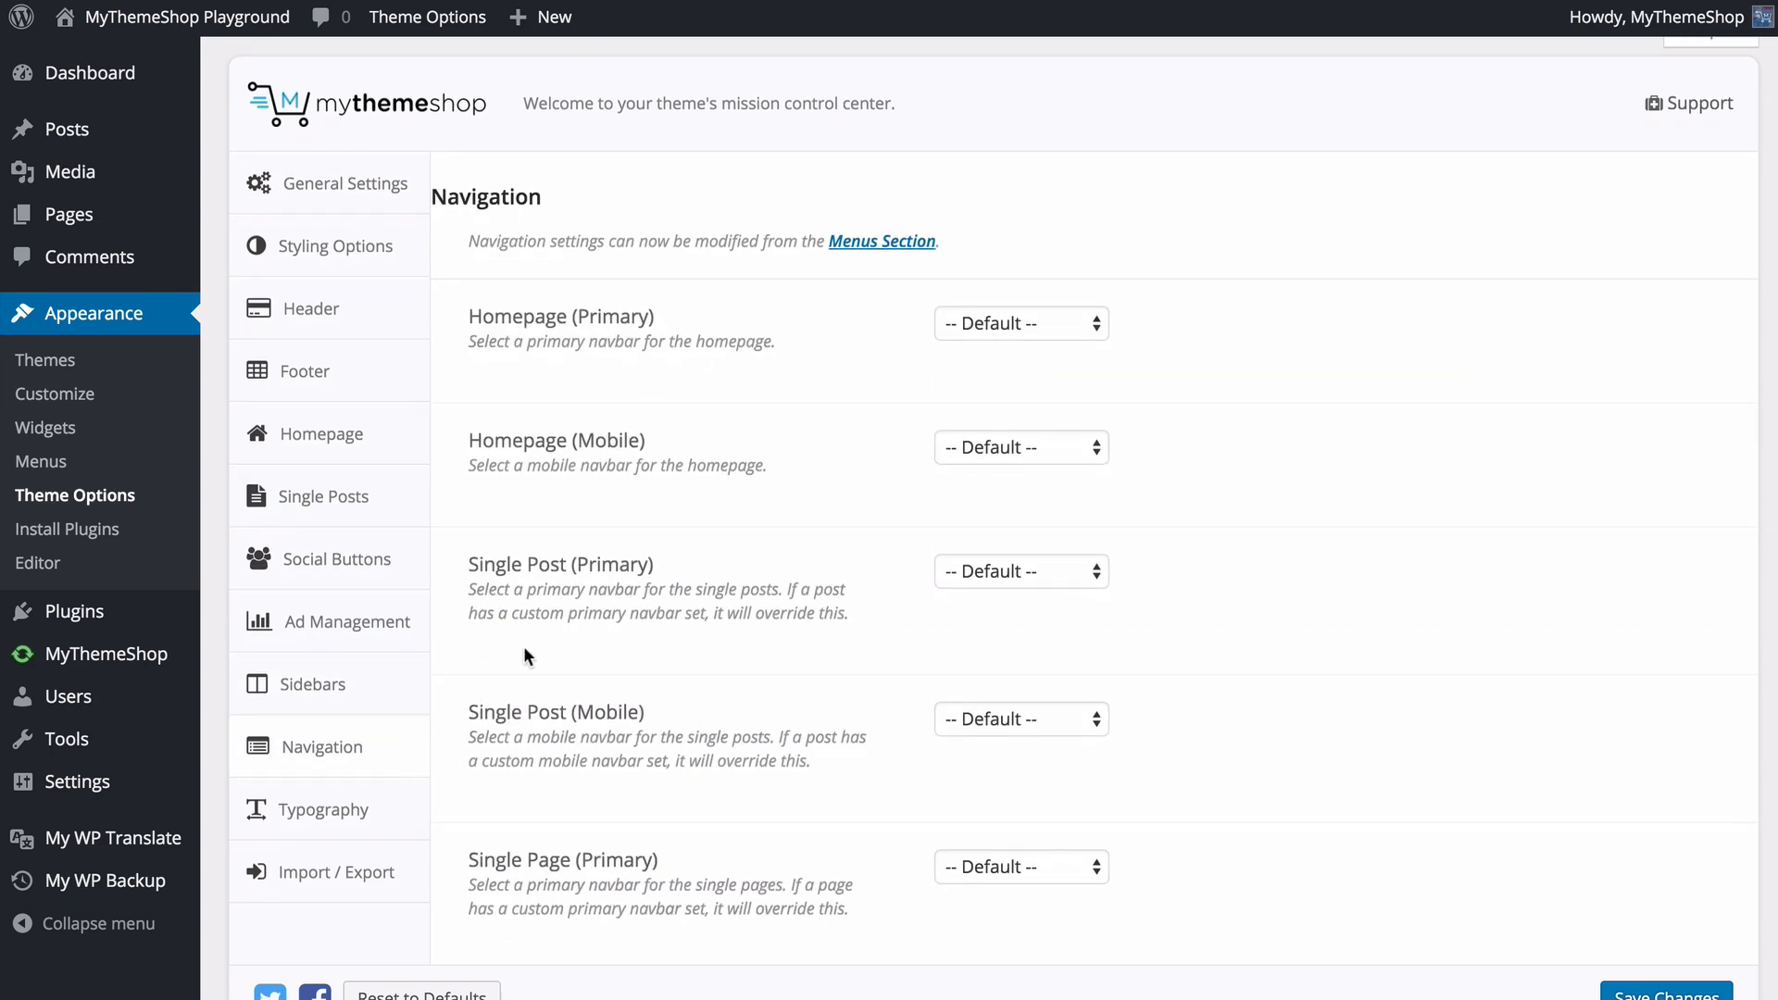
pyautogui.click(868, 243)
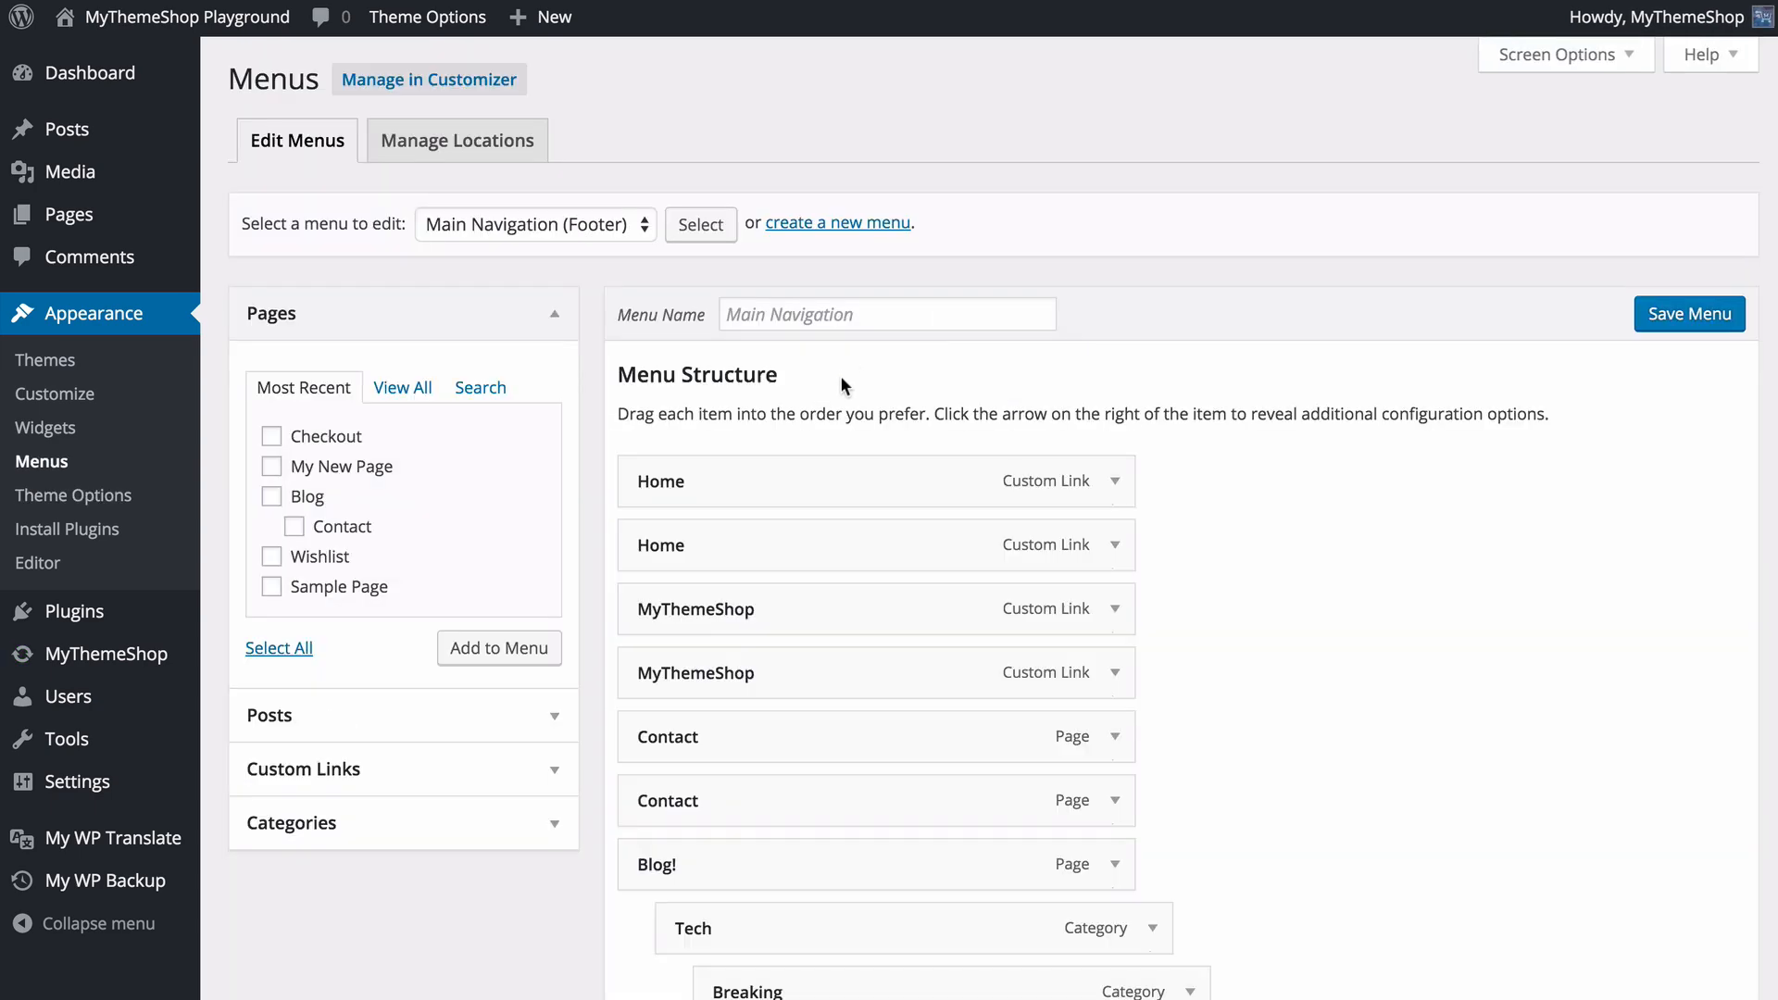
pyautogui.scroll(-10, 853, 481)
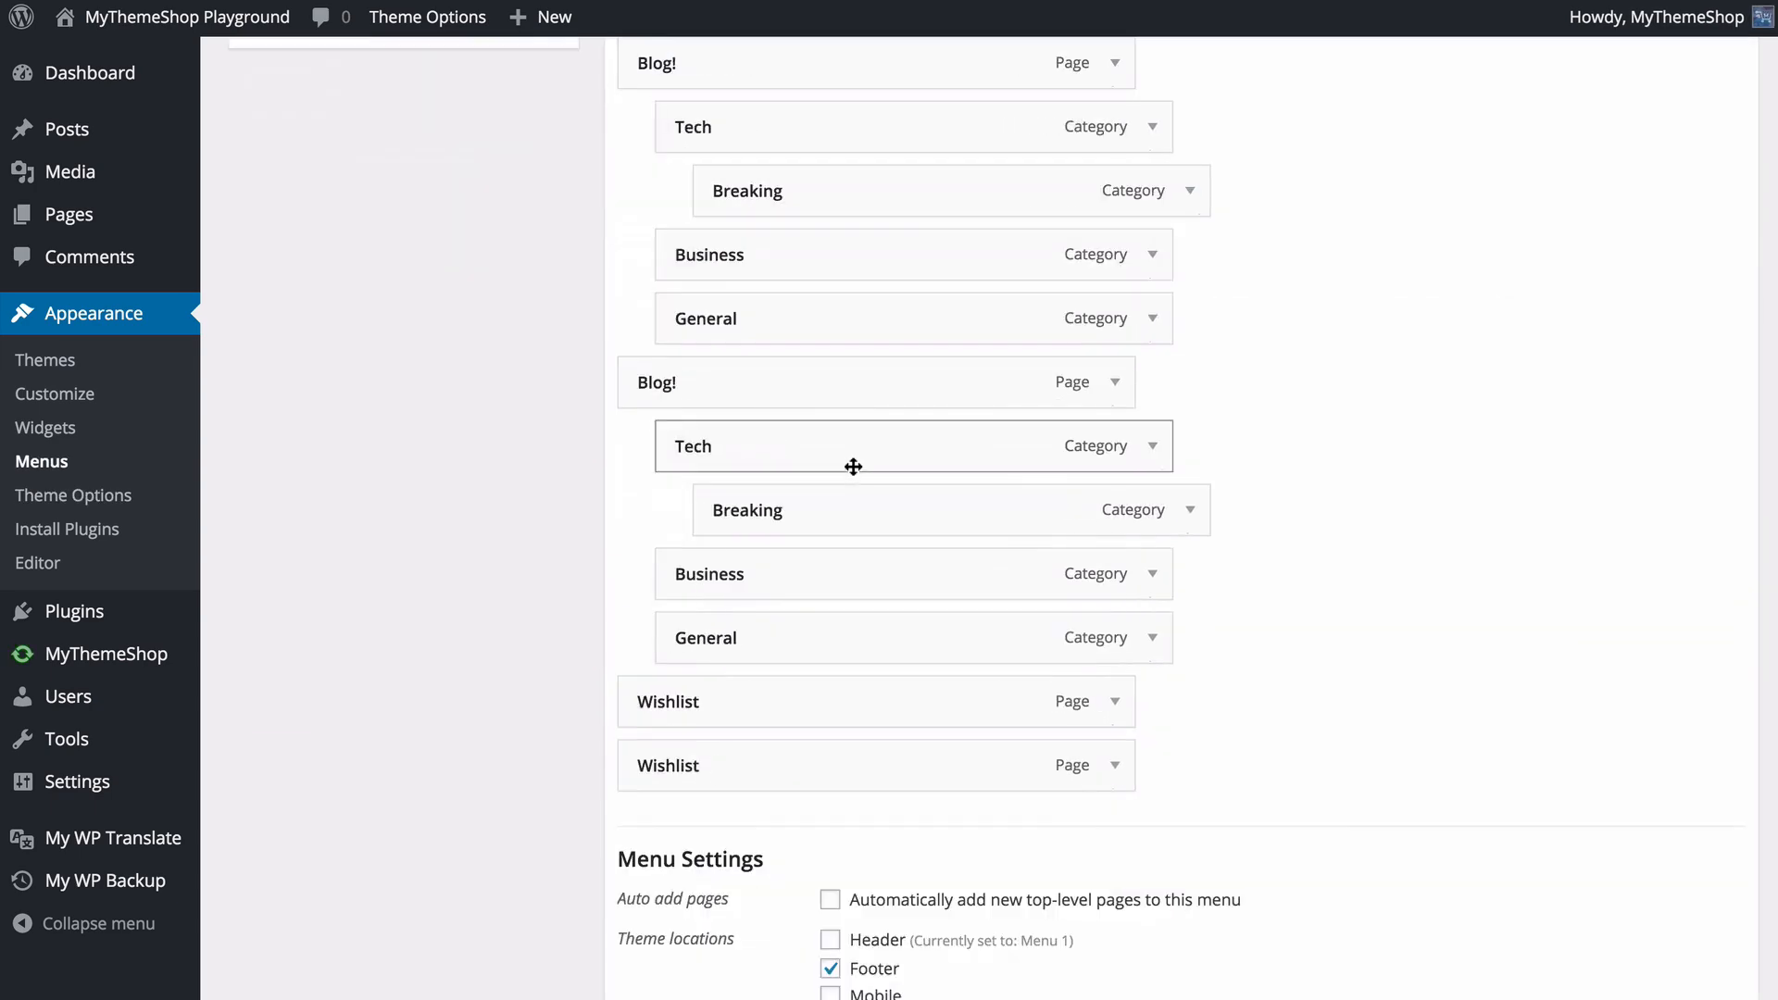
pyautogui.scroll(15, 857, 444)
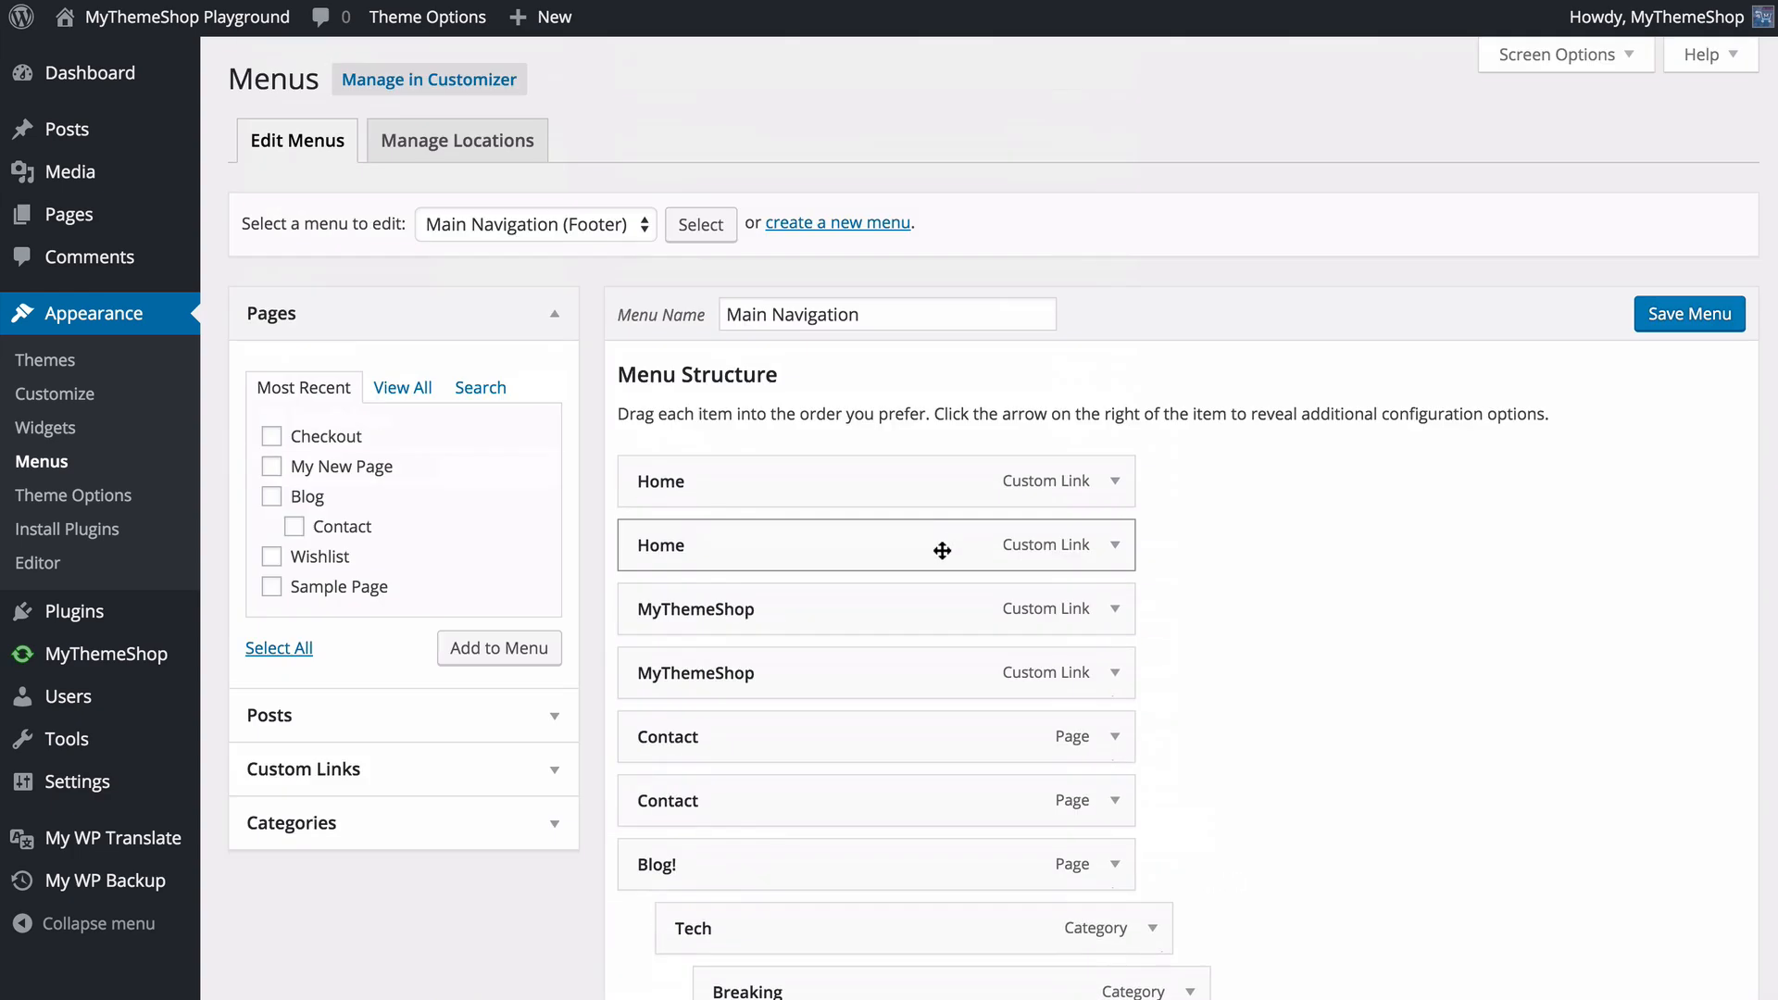
# - Add the Checkout page to the Main Navigation menu and move it above the Wishlist items
pyautogui.click(403, 387)
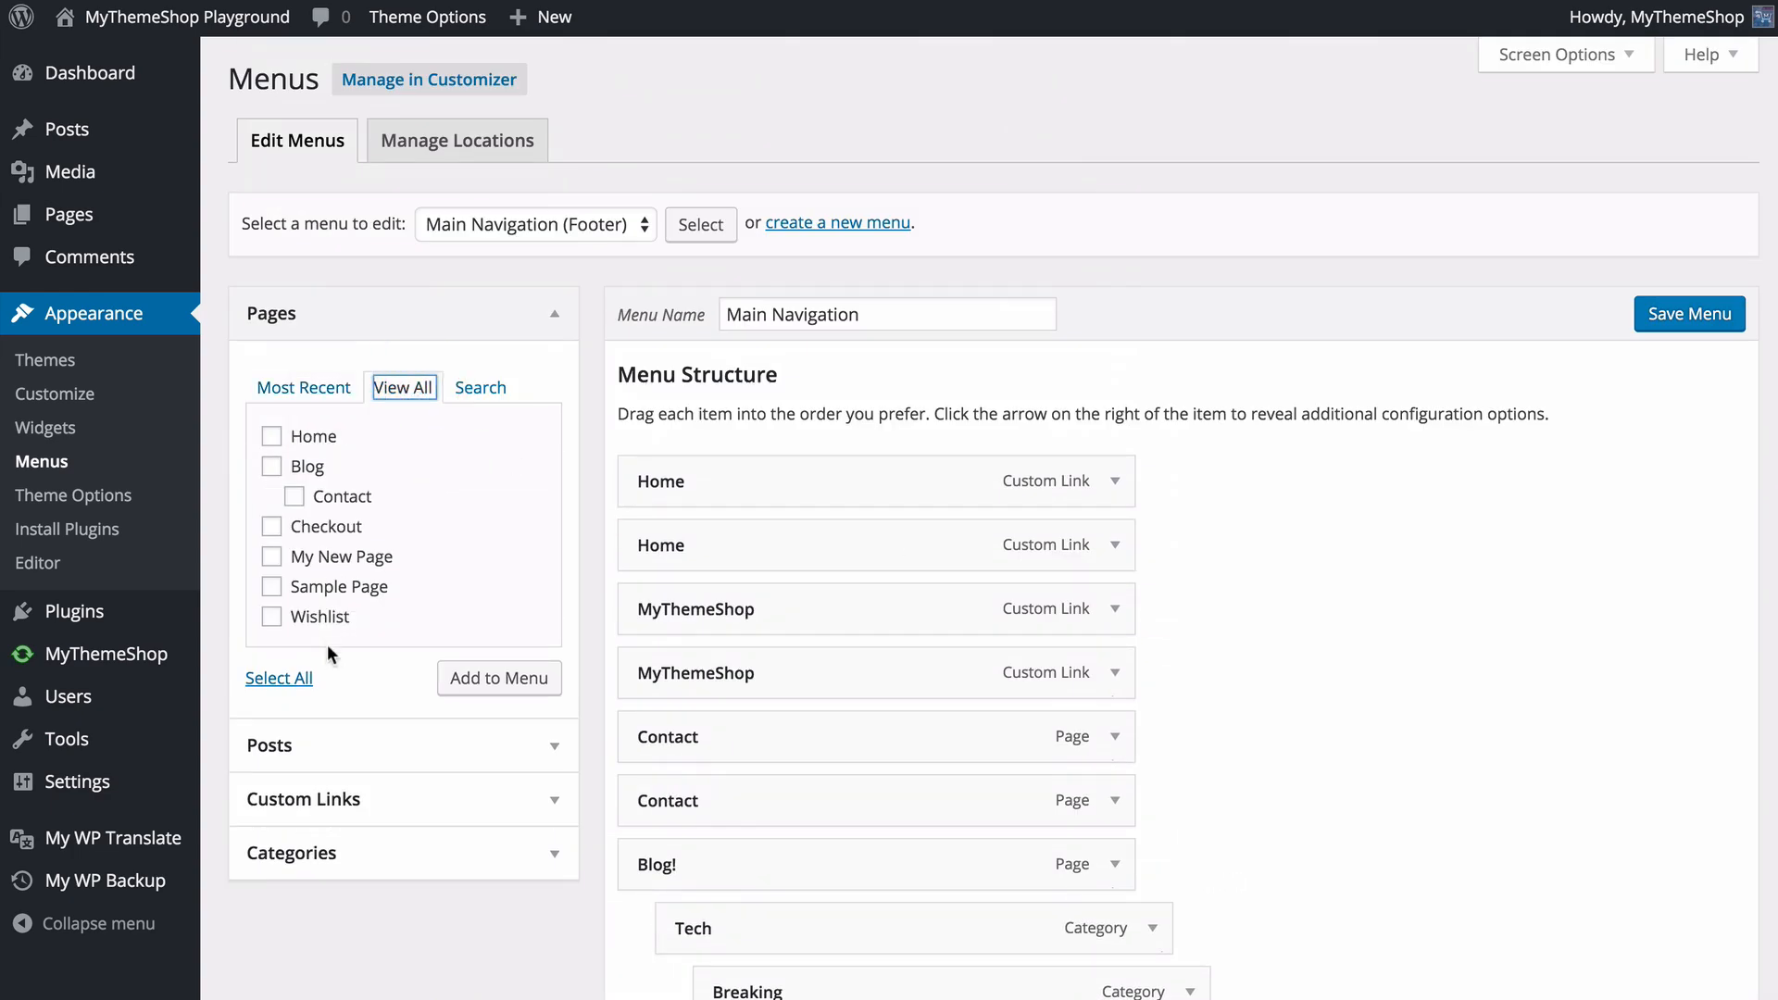
pyautogui.click(327, 533)
pyautogui.click(505, 678)
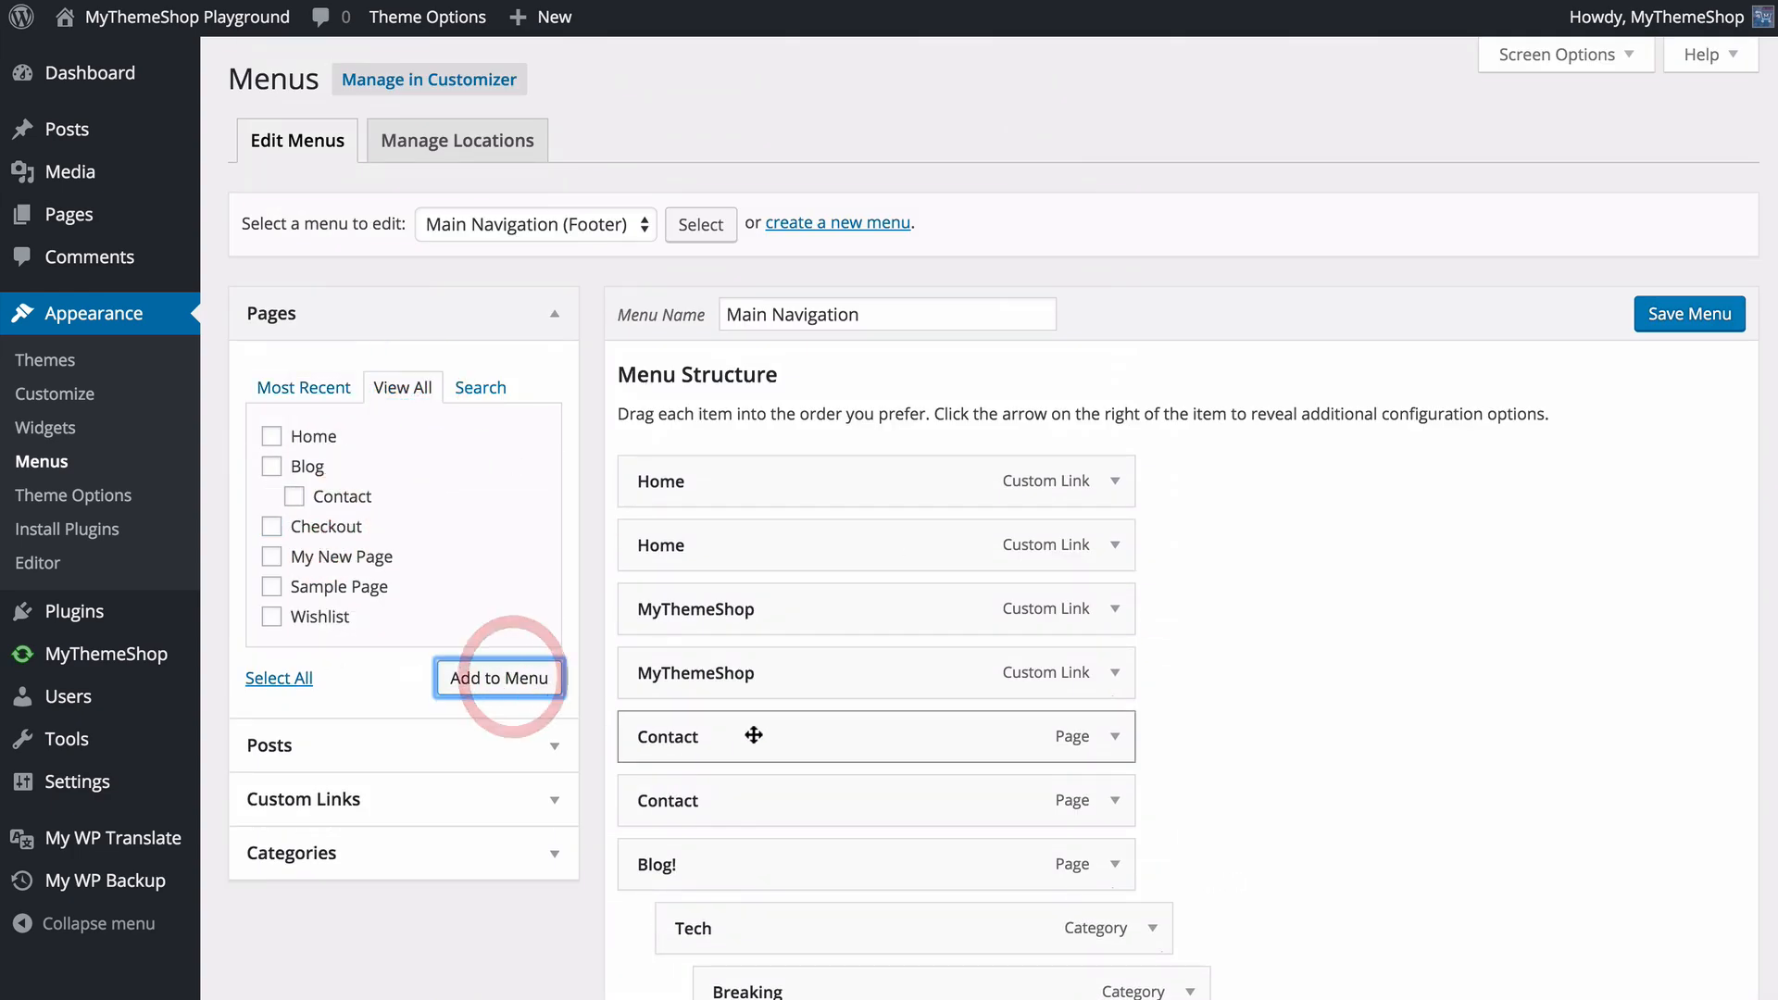
pyautogui.scroll(-10, 926, 690)
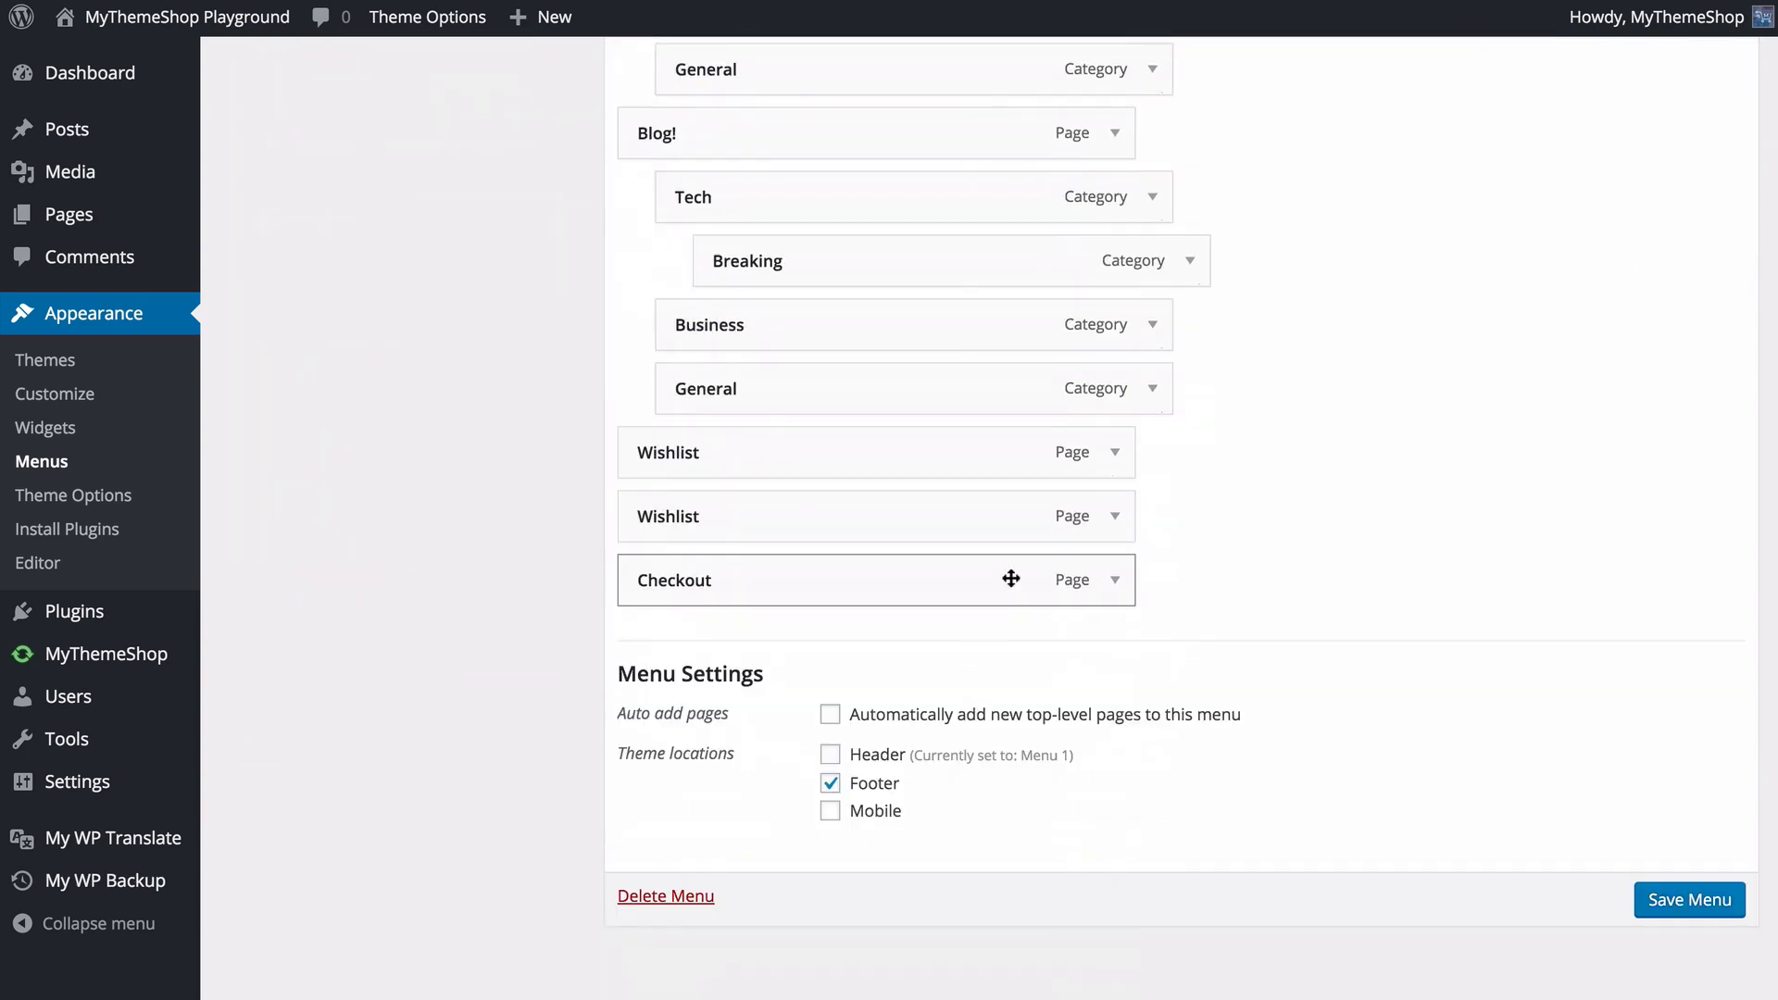
pyautogui.moveTo(945, 572); pyautogui.dragTo(932, 522)
# - Remove the Checkout item from the Main Navigation menu and save the menu
pyautogui.click(1115, 516)
pyautogui.scroll(-1, 1019, 666)
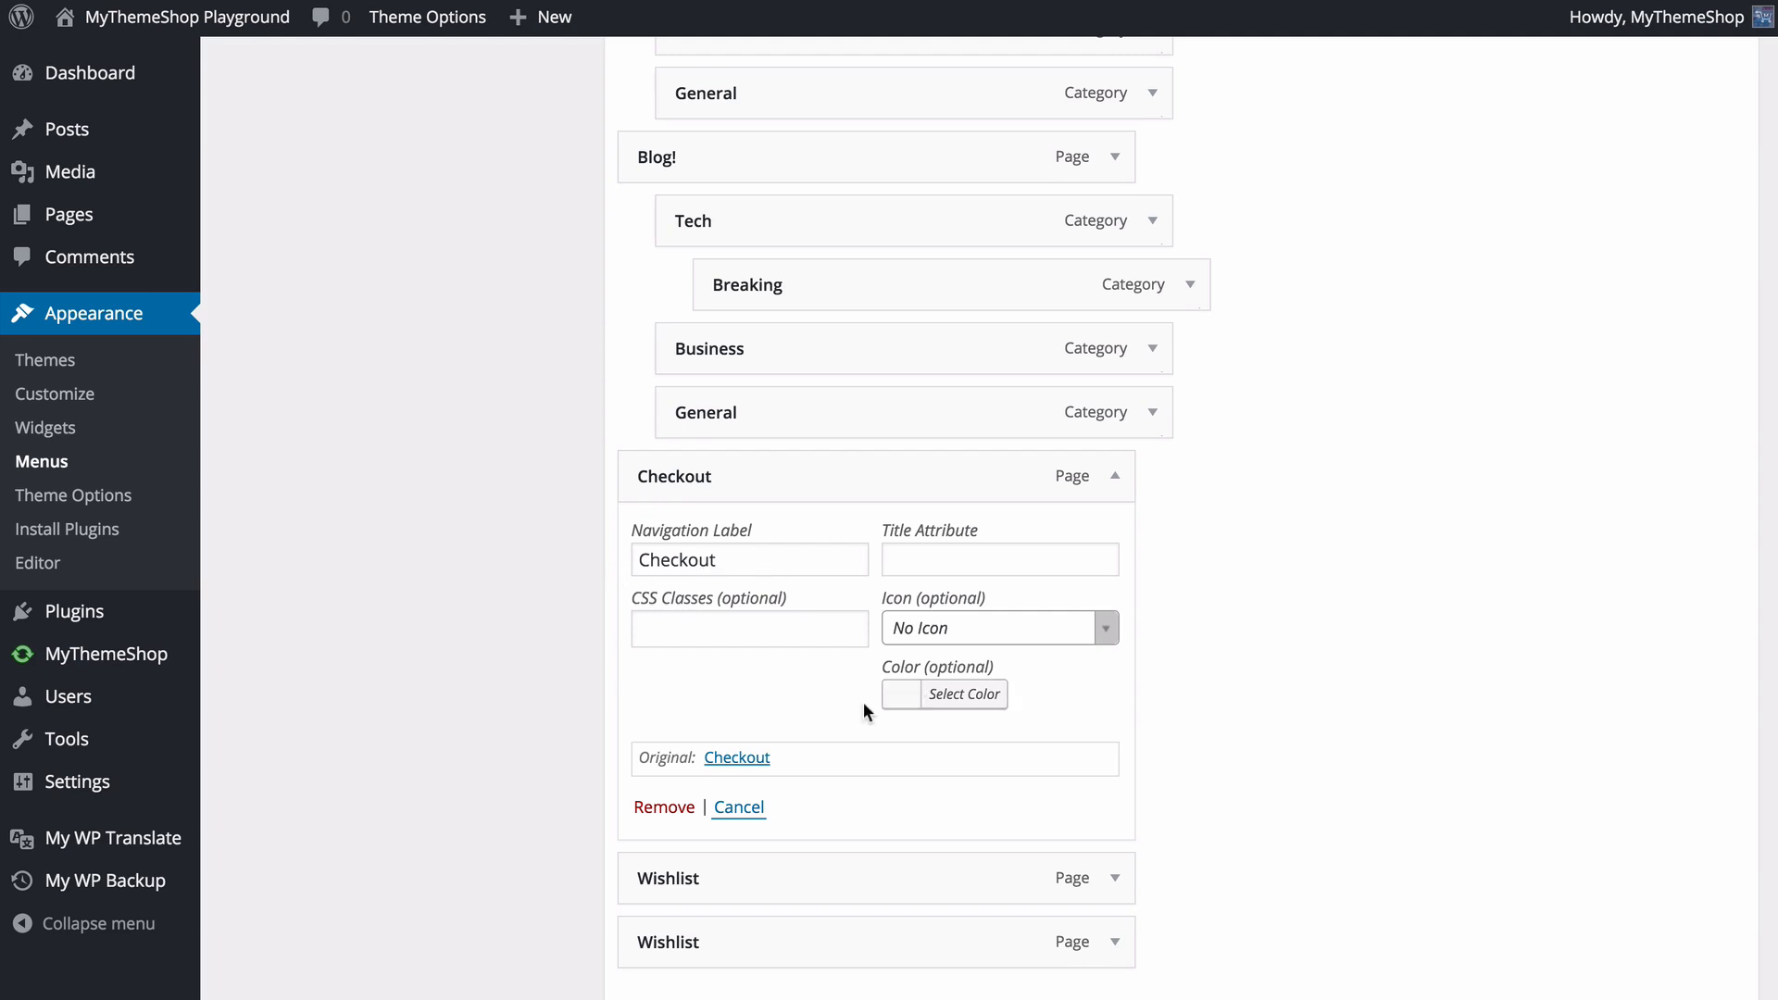
pyautogui.click(665, 809)
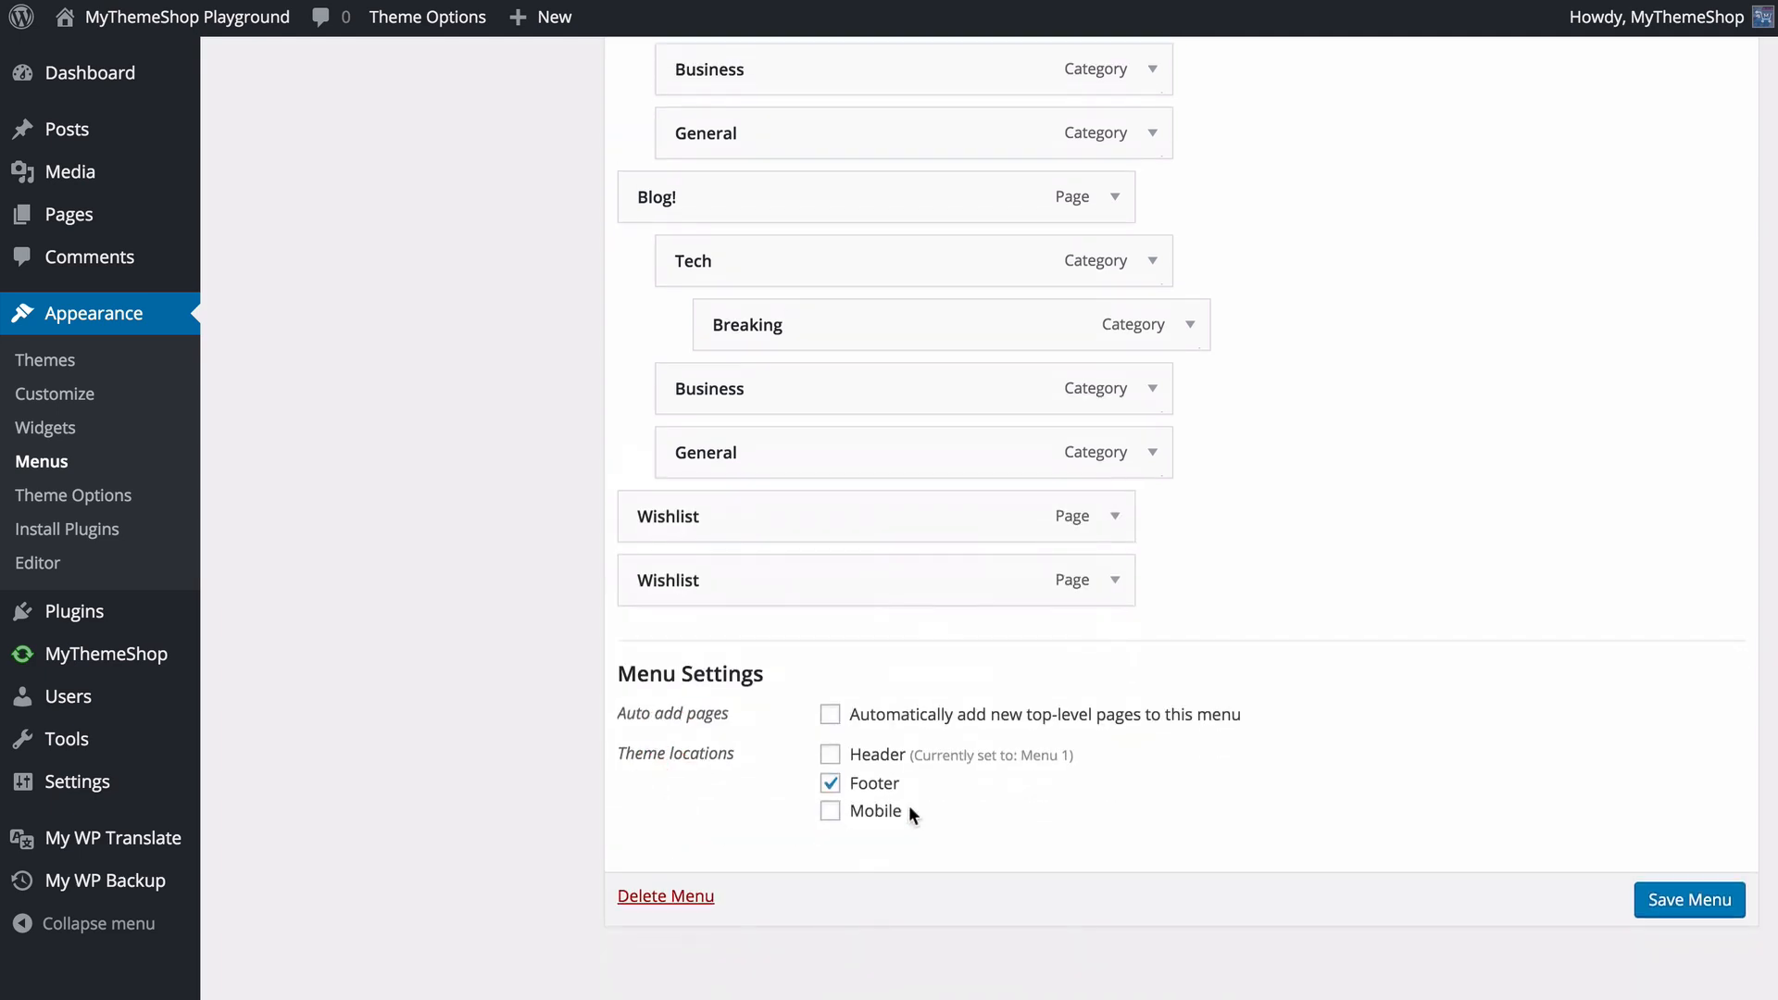
pyautogui.click(1669, 900)
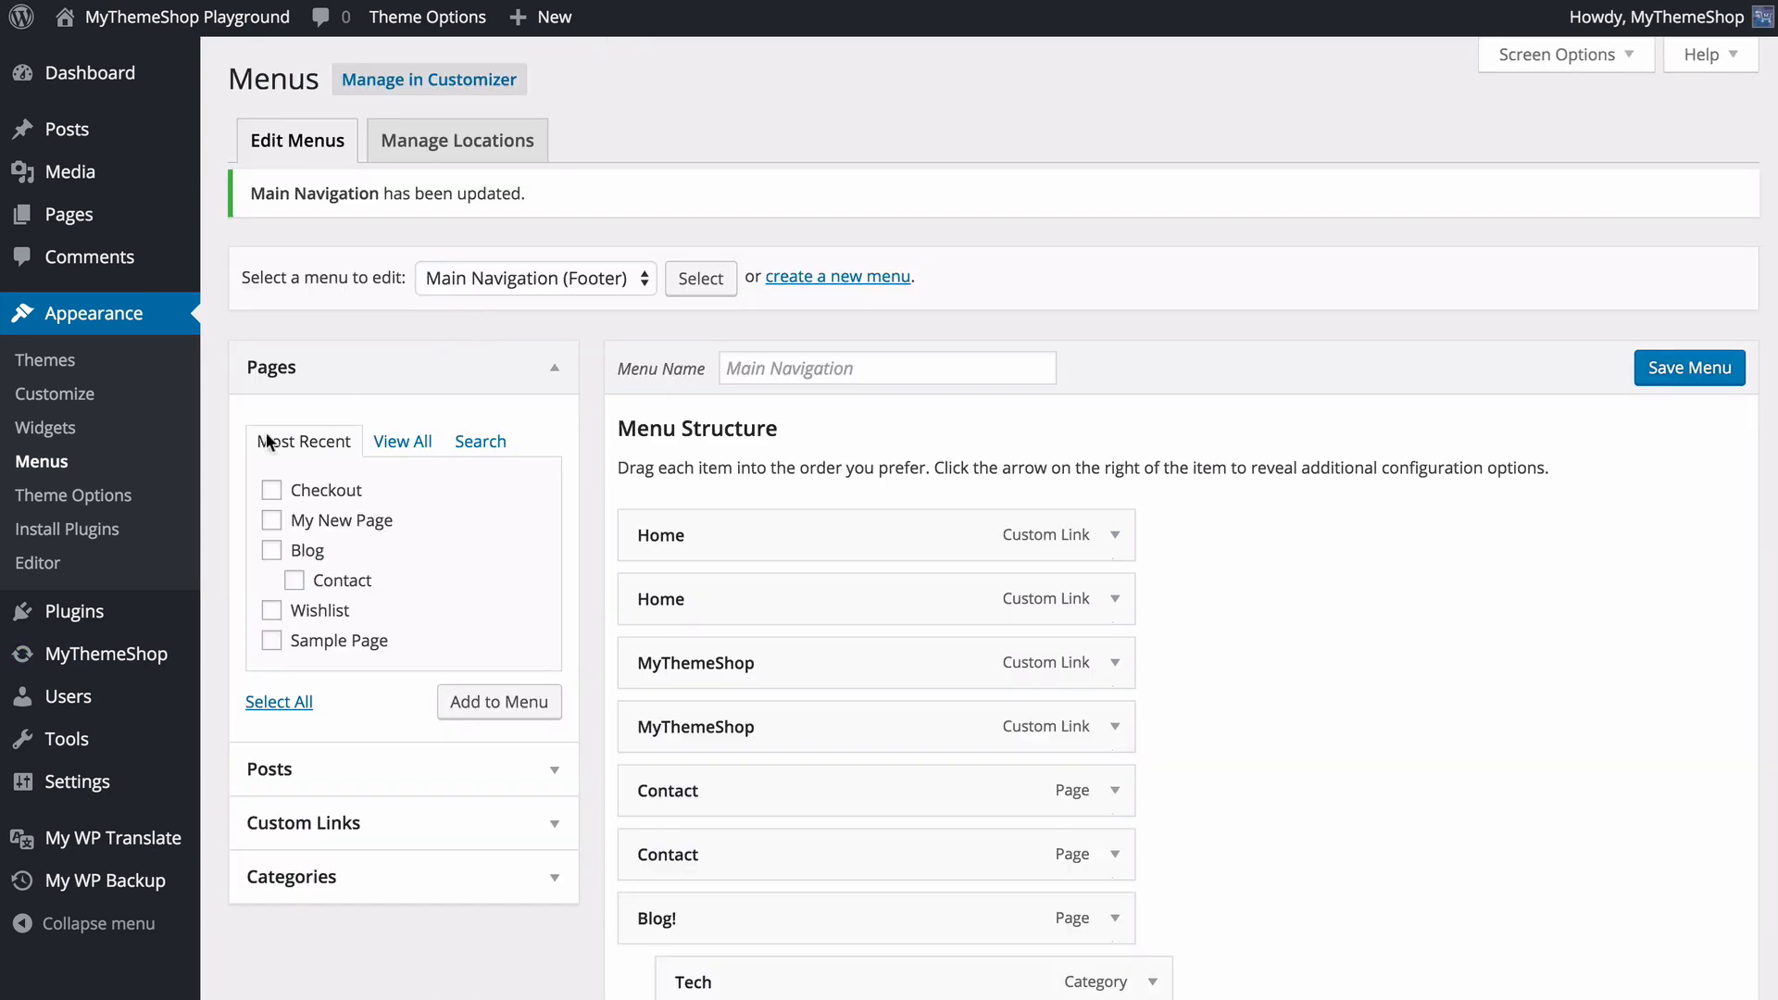
# - Return to Theme Options, open the Typography settings and change the Logo font to Lobster
pyautogui.click(82, 503)
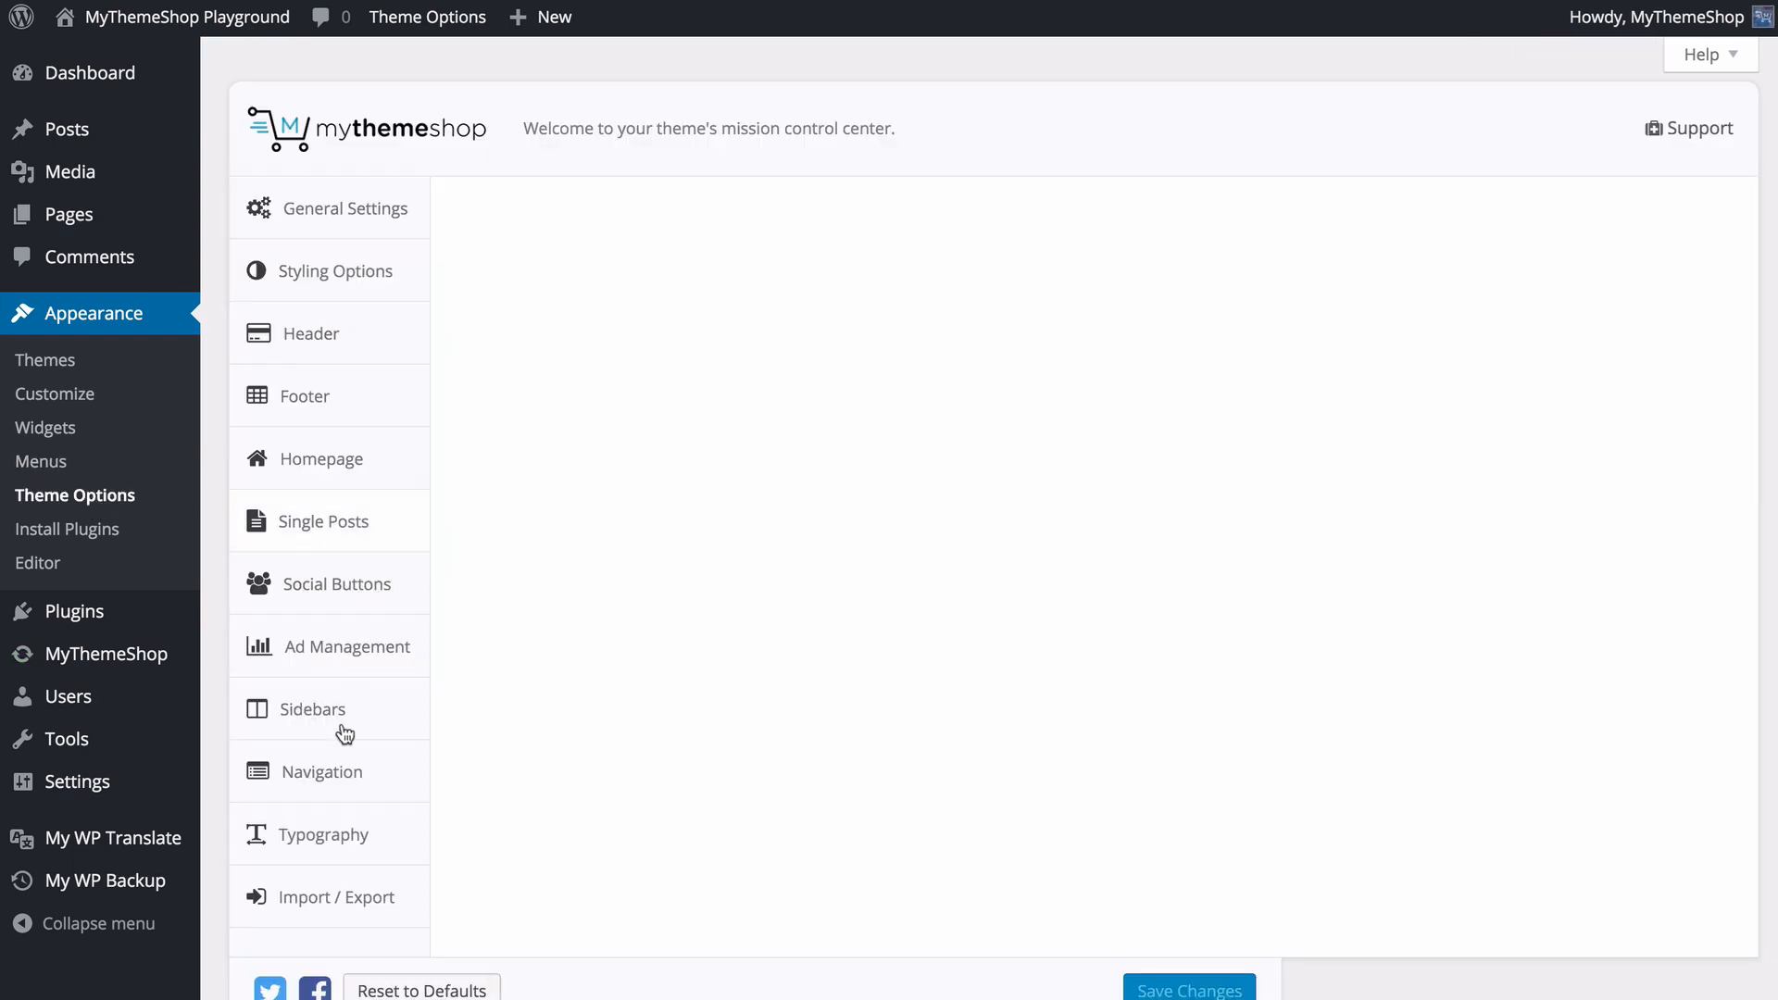
pyautogui.click(332, 835)
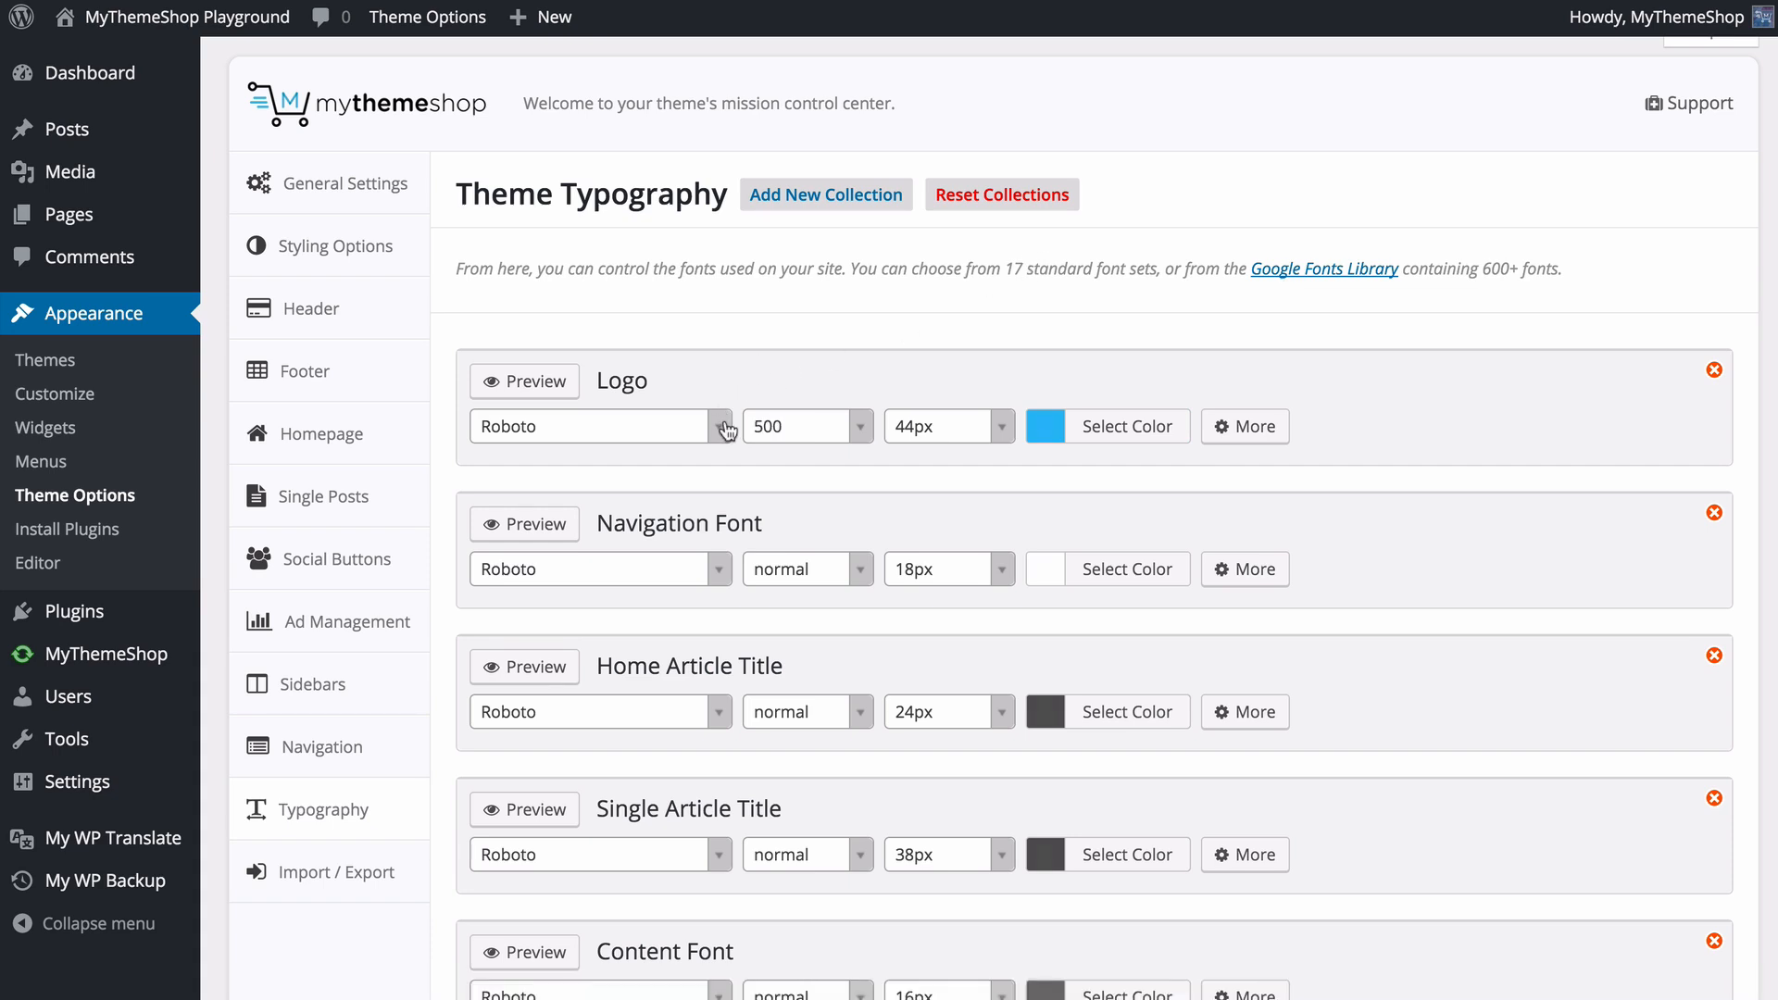
pyautogui.click(722, 427)
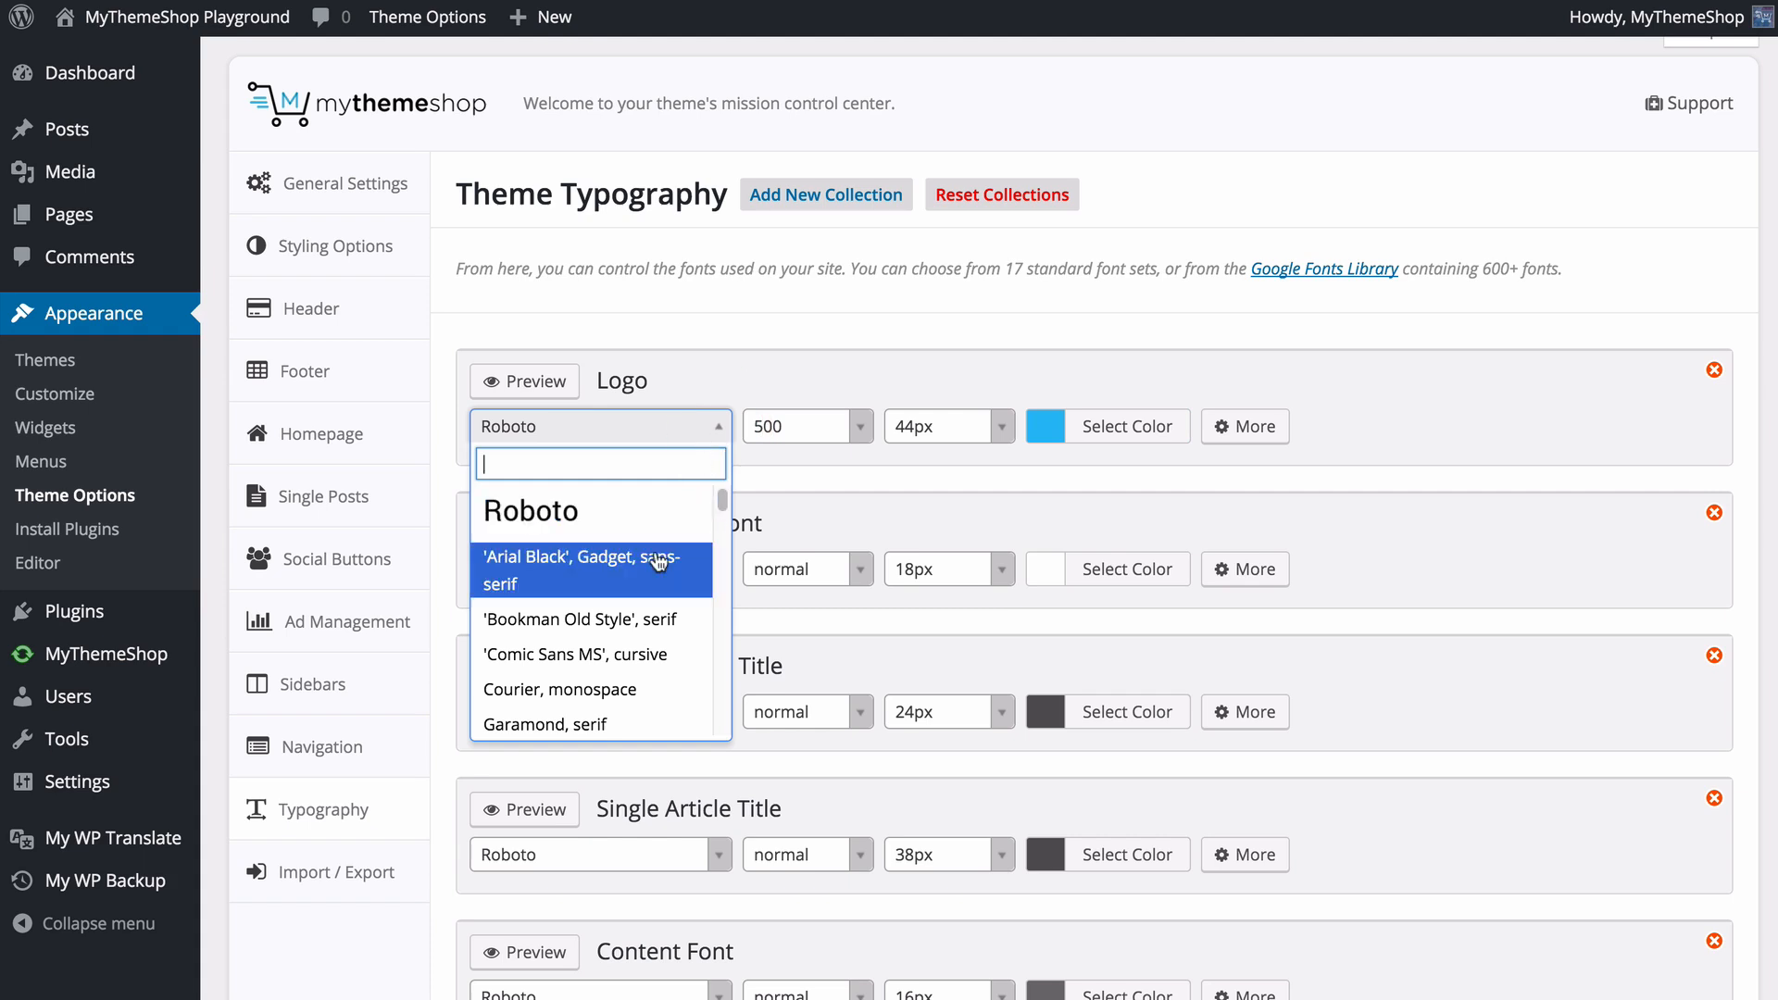
pyautogui.scroll(-5, 658, 563)
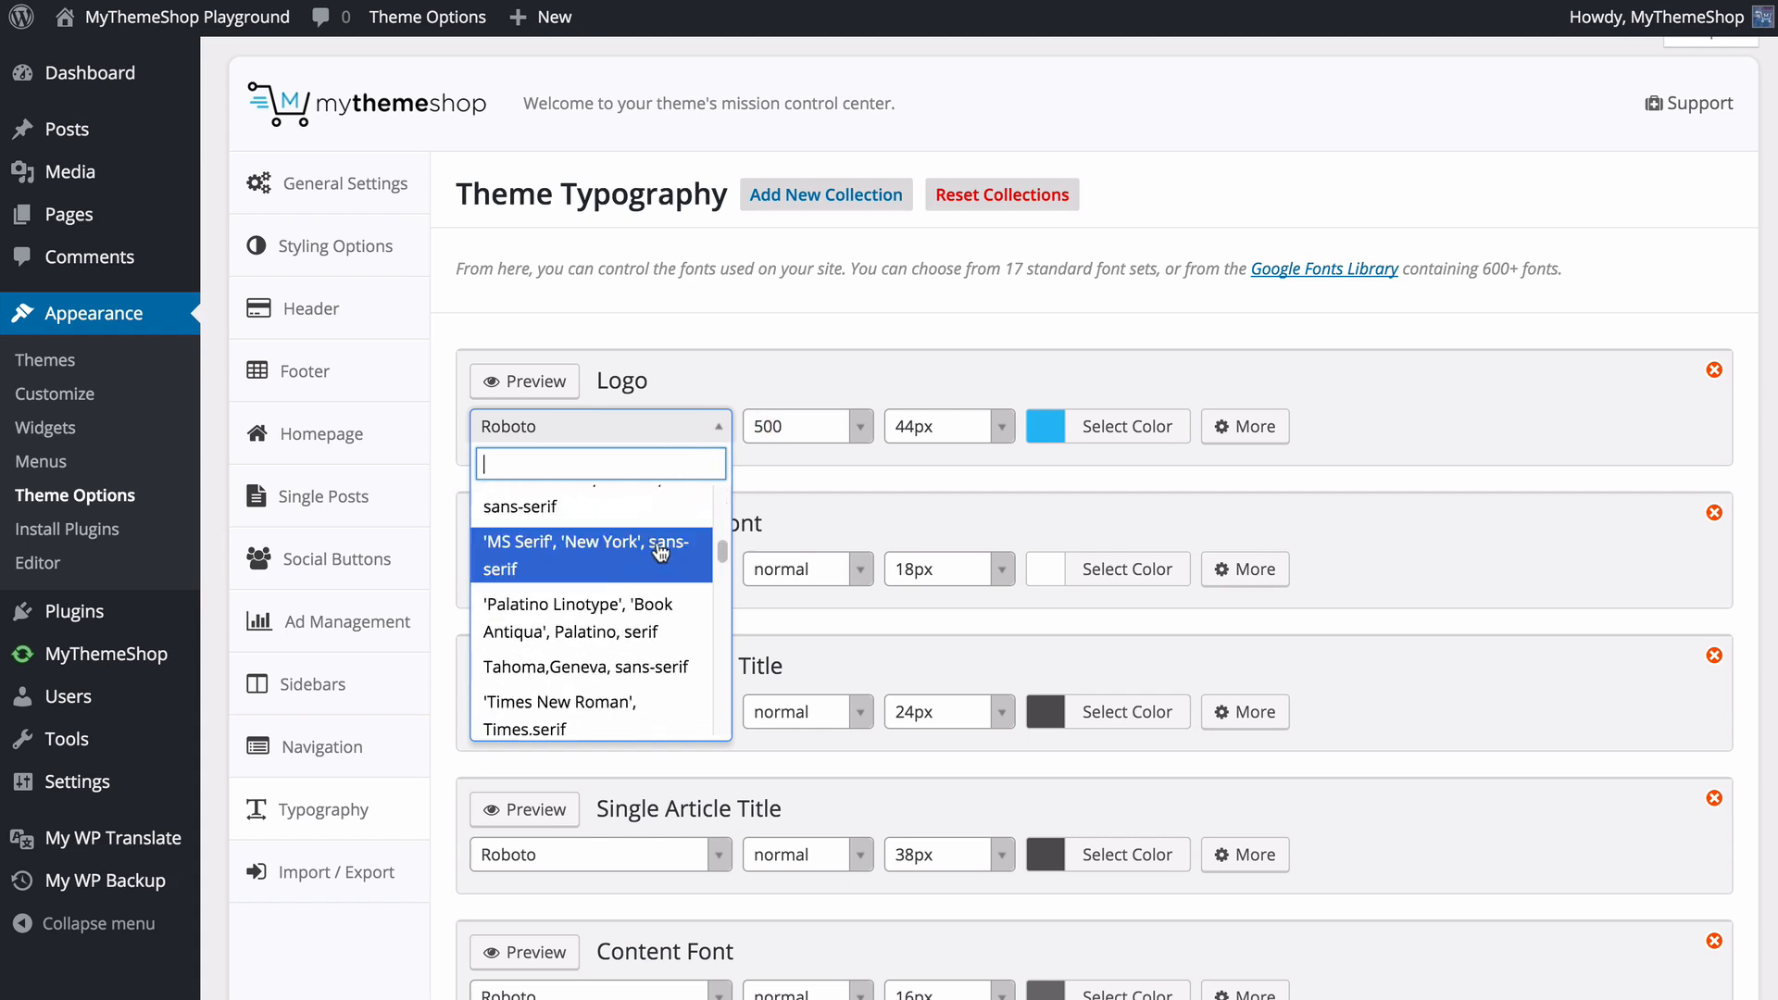
pyautogui.scroll(-10, 601, 575)
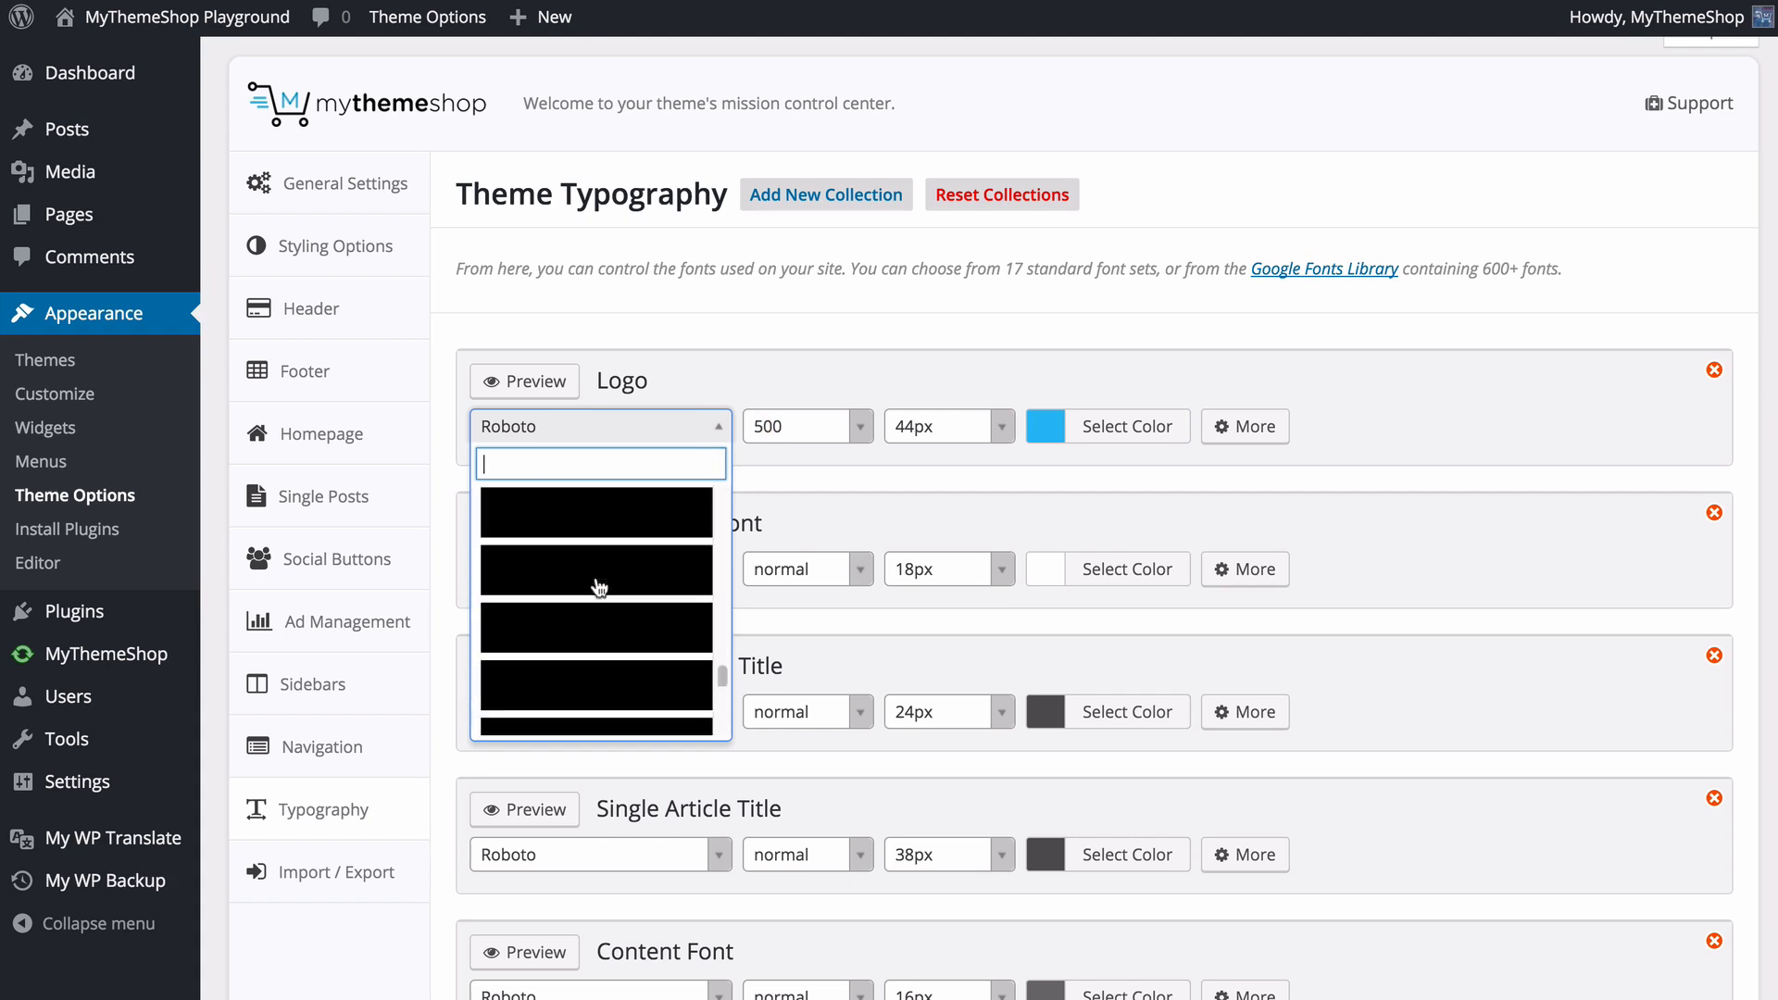
pyautogui.scroll(-5, 601, 588)
pyautogui.scroll(20, 602, 493)
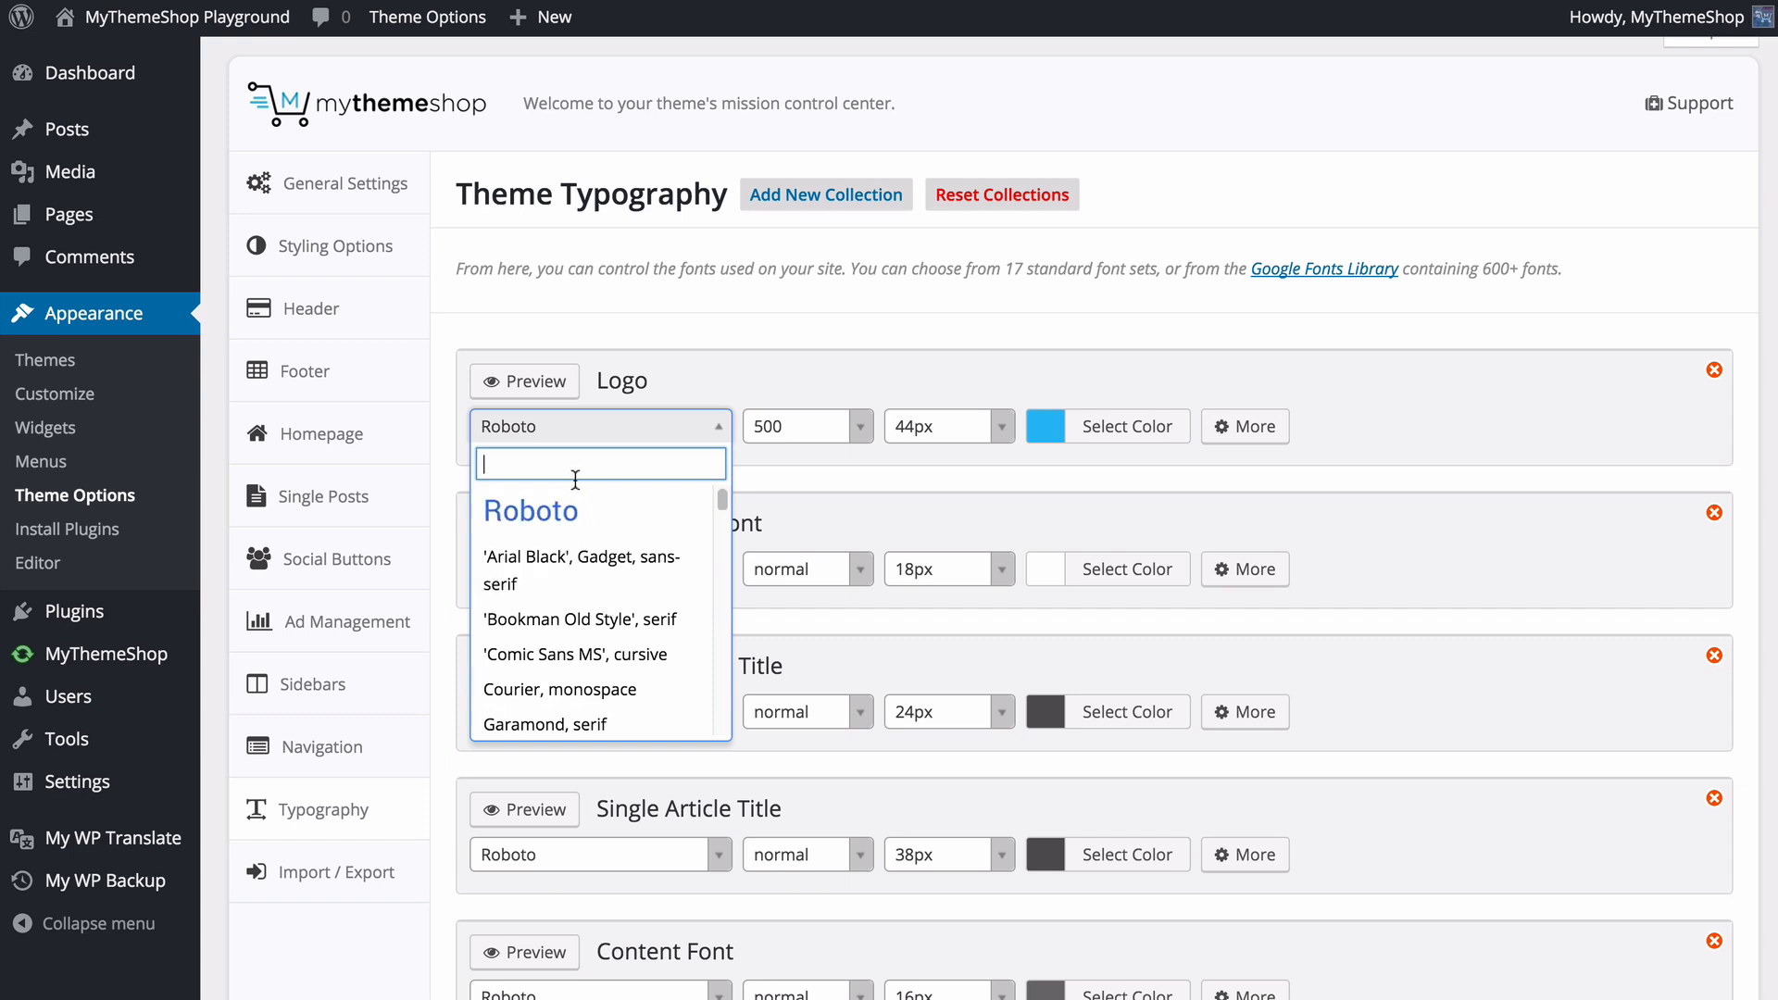
pyautogui.write('lob')
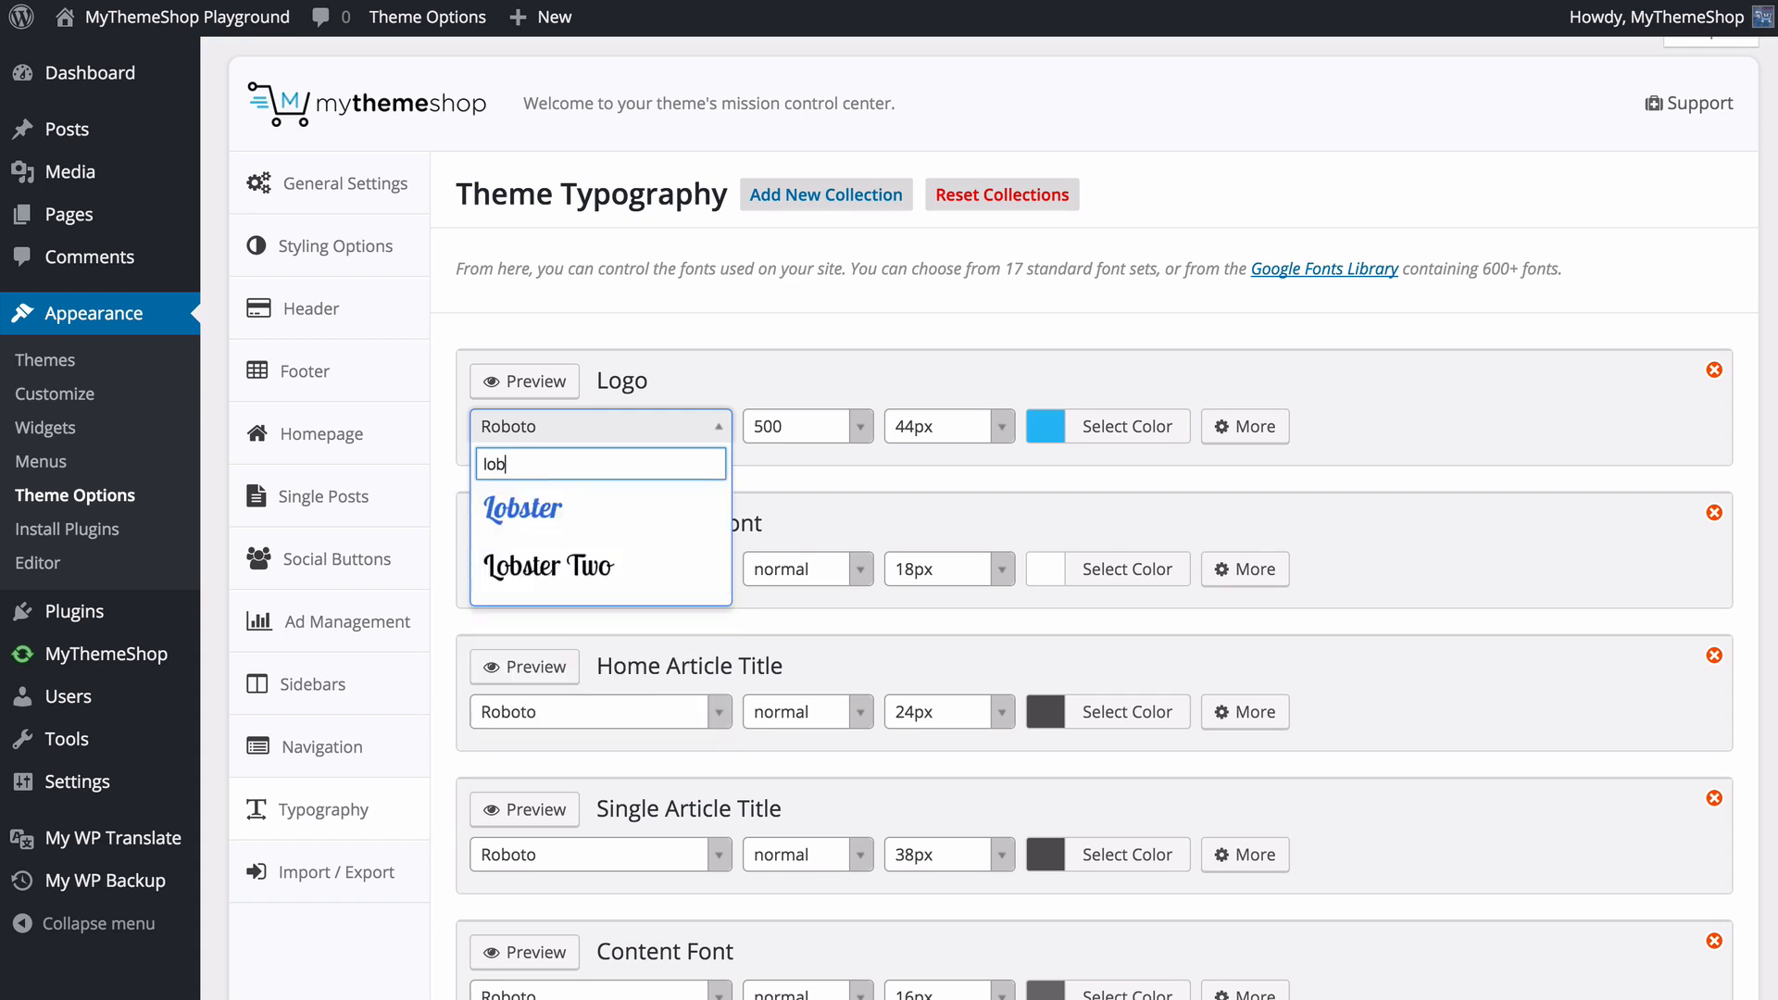
pyautogui.click(567, 517)
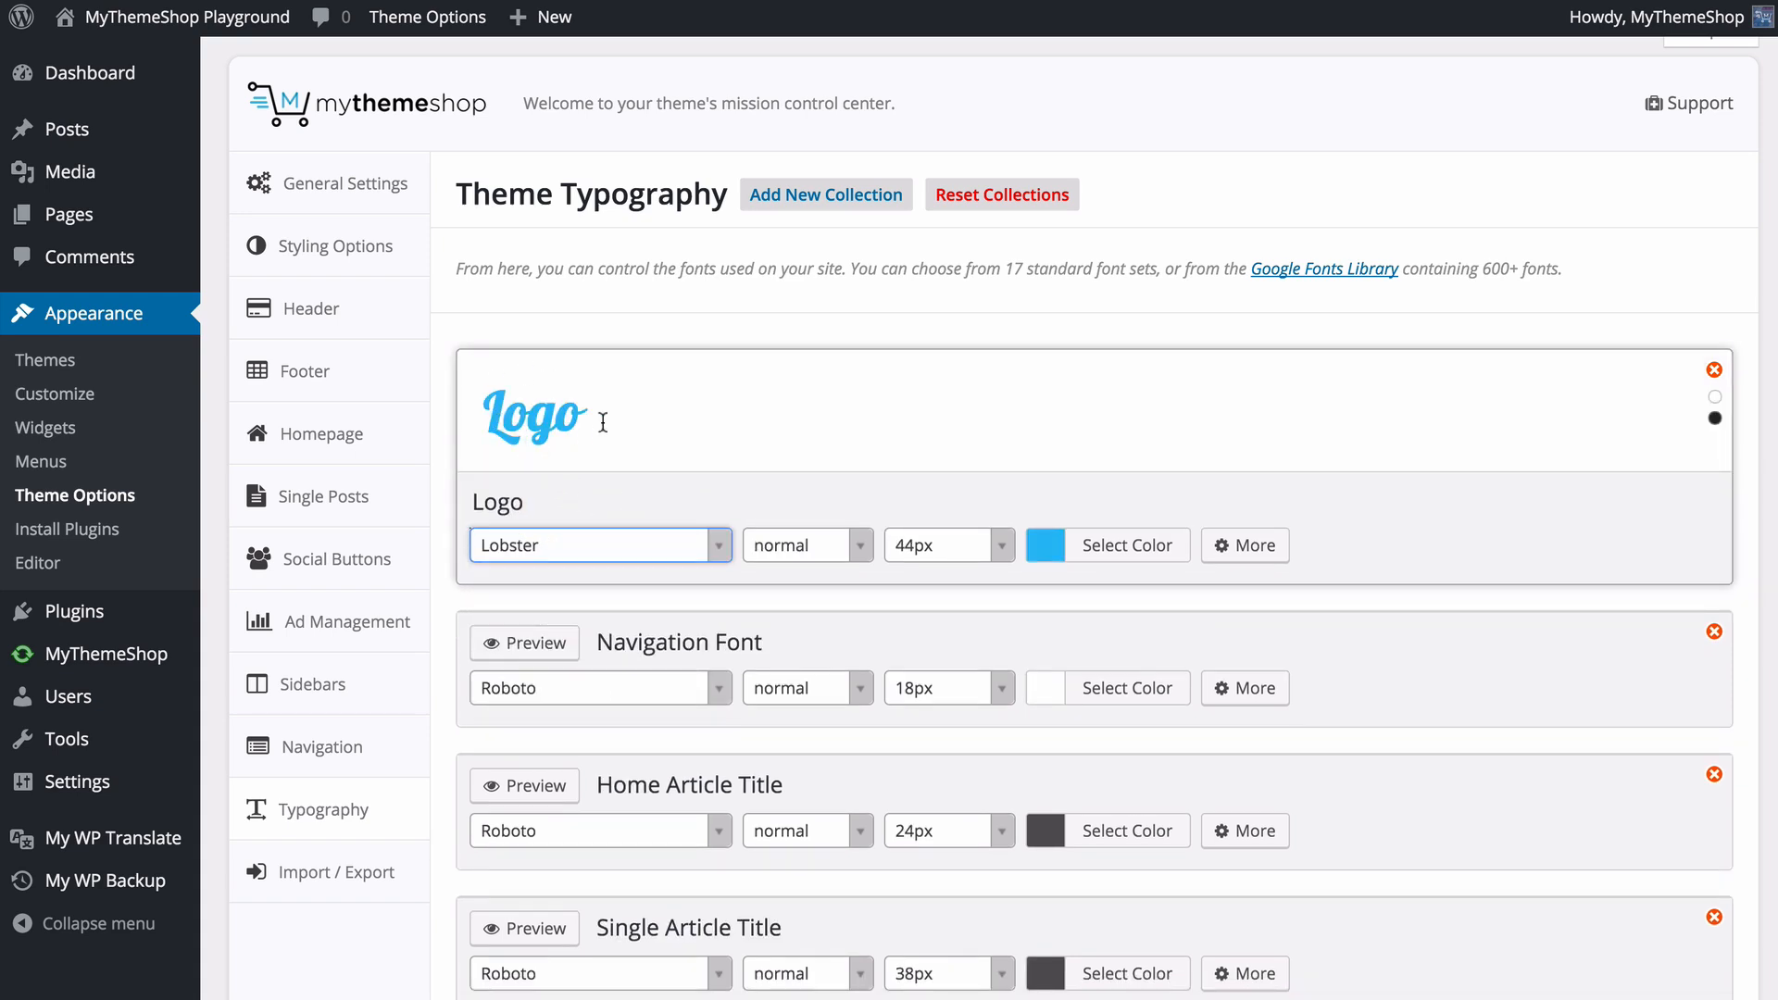
# - Look over the Logo font's color, weight and size choices and expand its additional options
pyautogui.click(1127, 544)
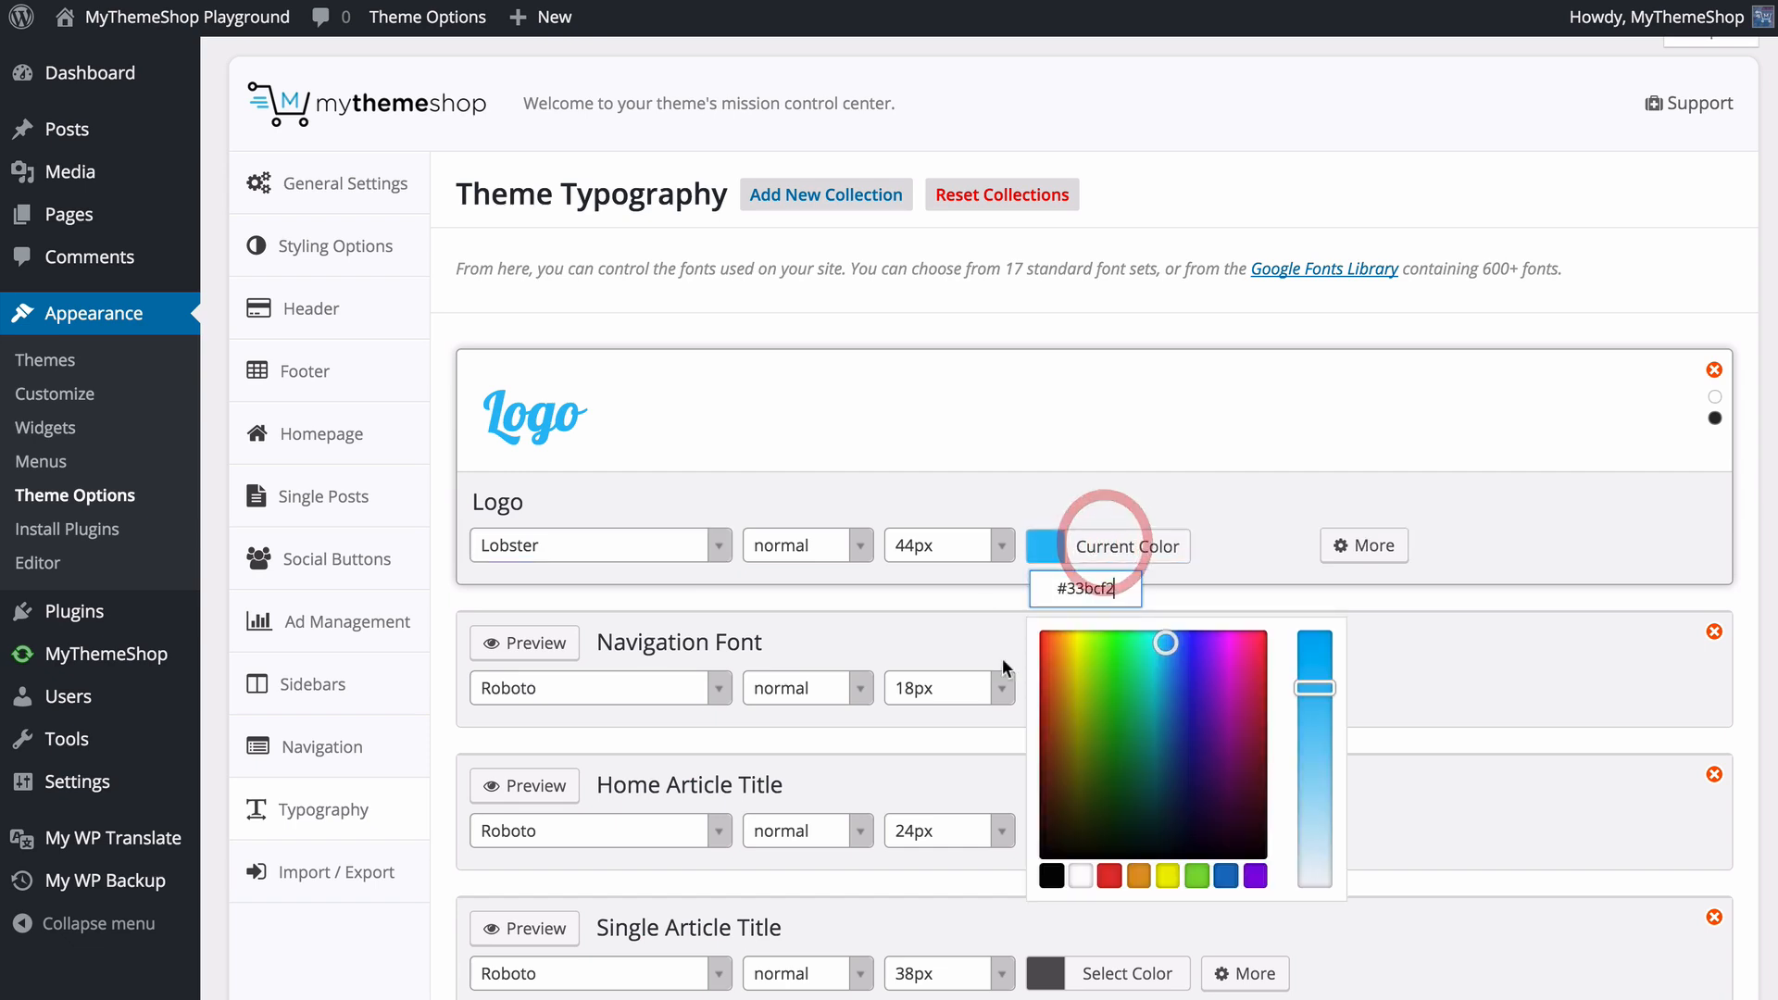
pyautogui.click(842, 546)
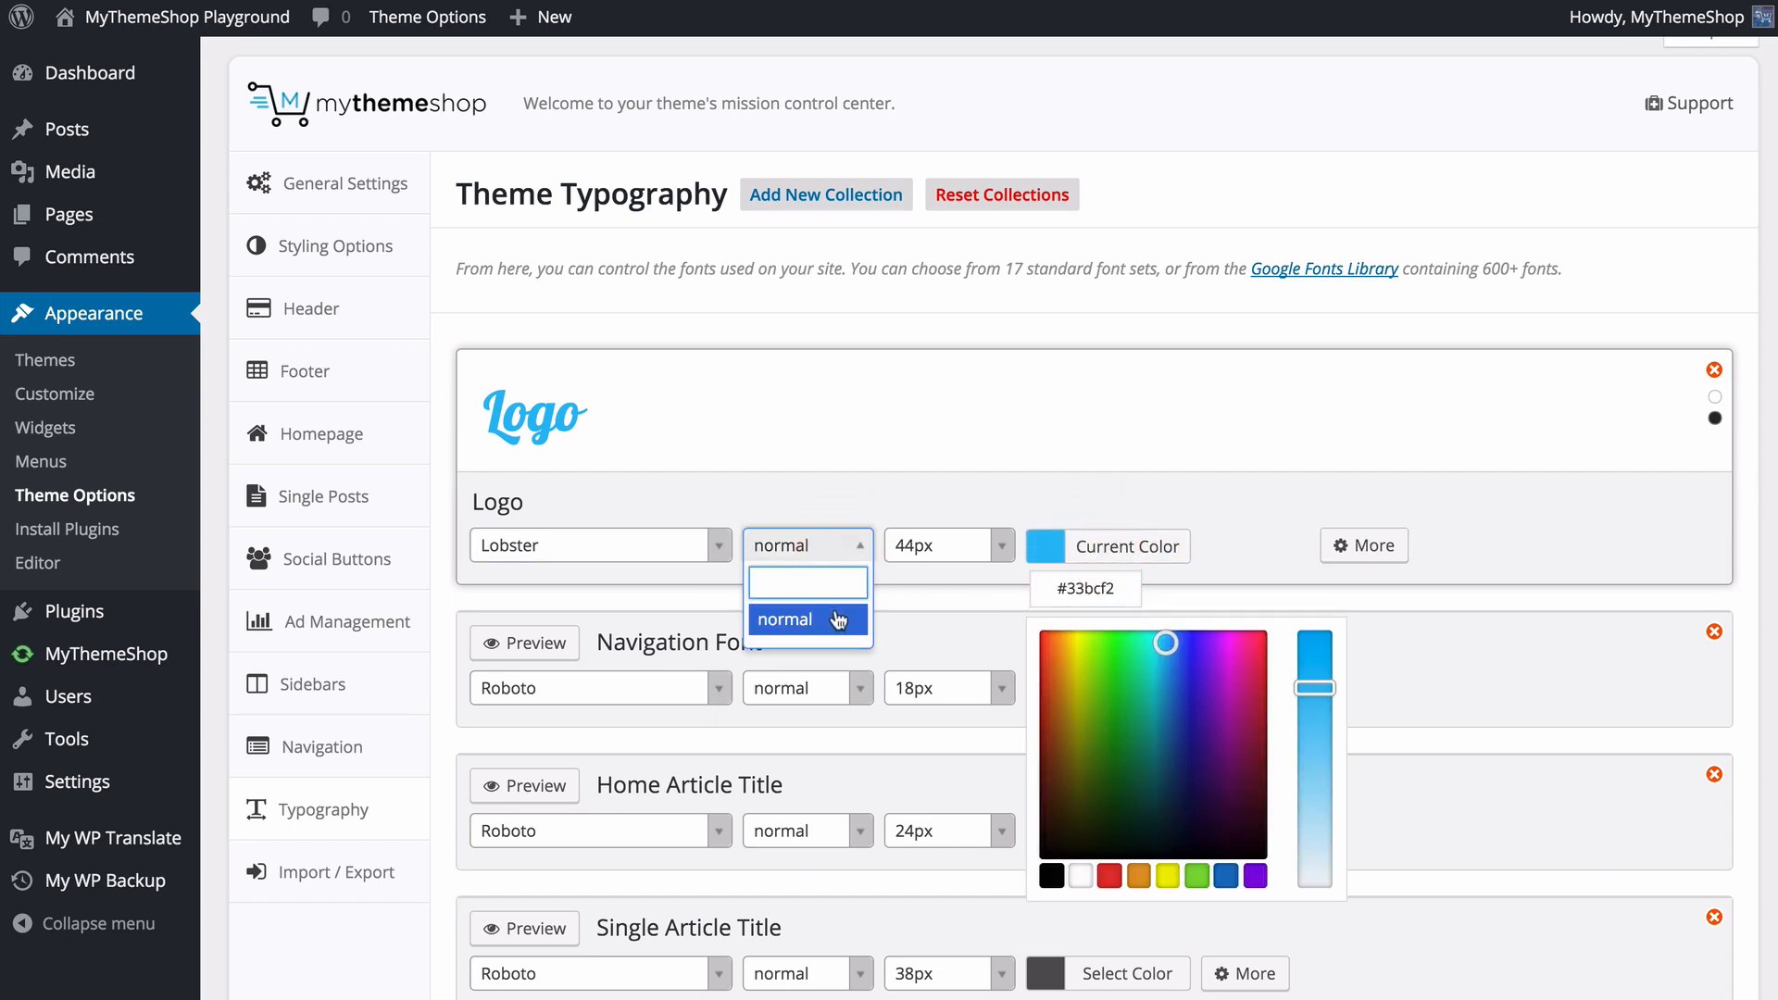
pyautogui.click(836, 543)
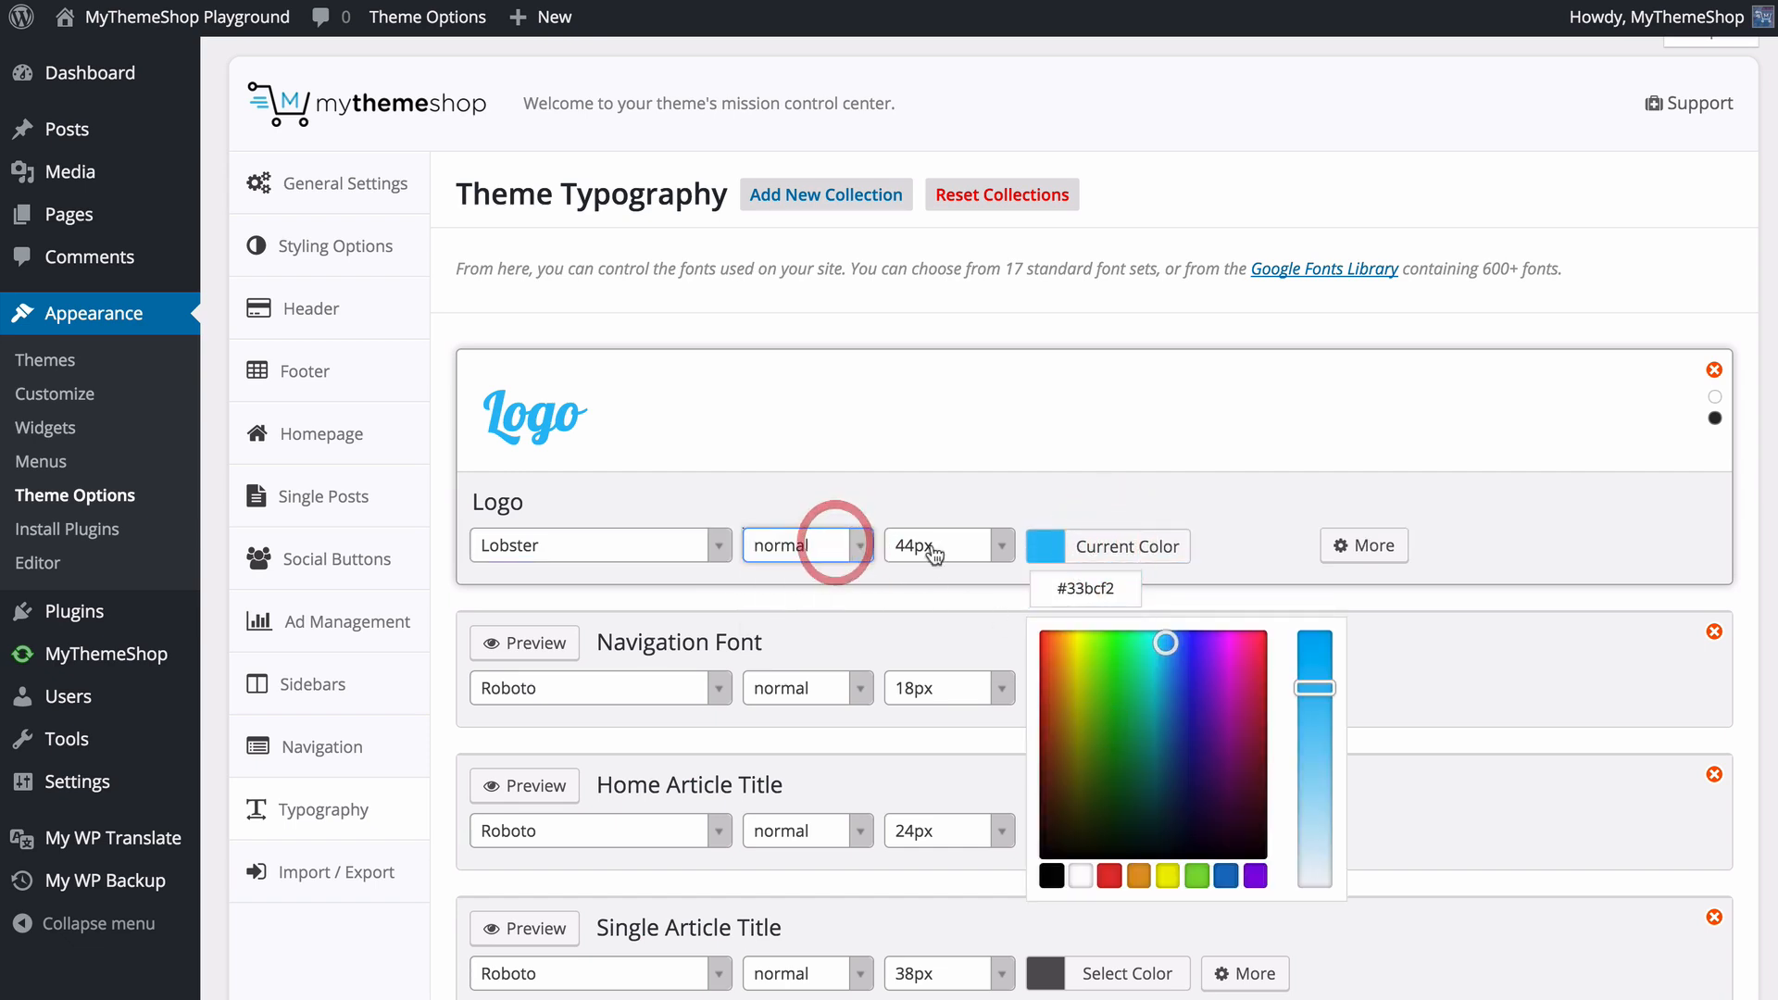
pyautogui.click(1004, 547)
pyautogui.click(1003, 545)
pyautogui.click(1384, 545)
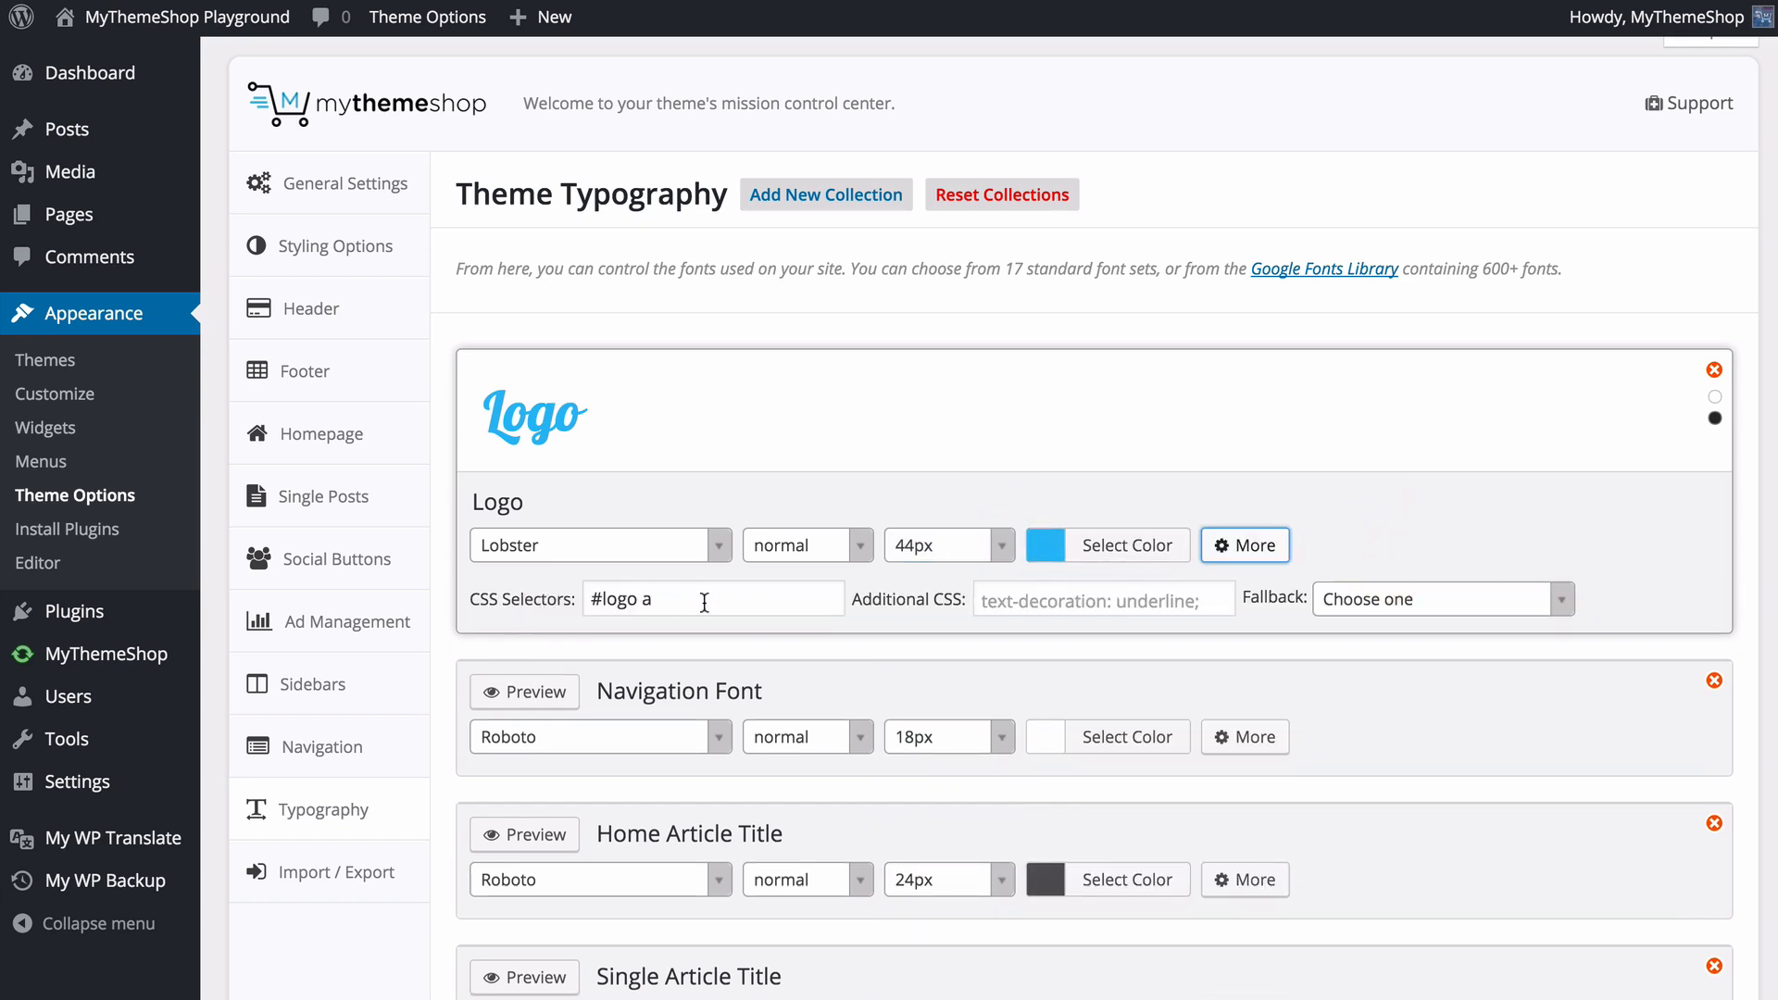
# - Set the Logo font's fallback to Georgia, serif, close its preview and save the typography settings
pyautogui.click(1035, 604)
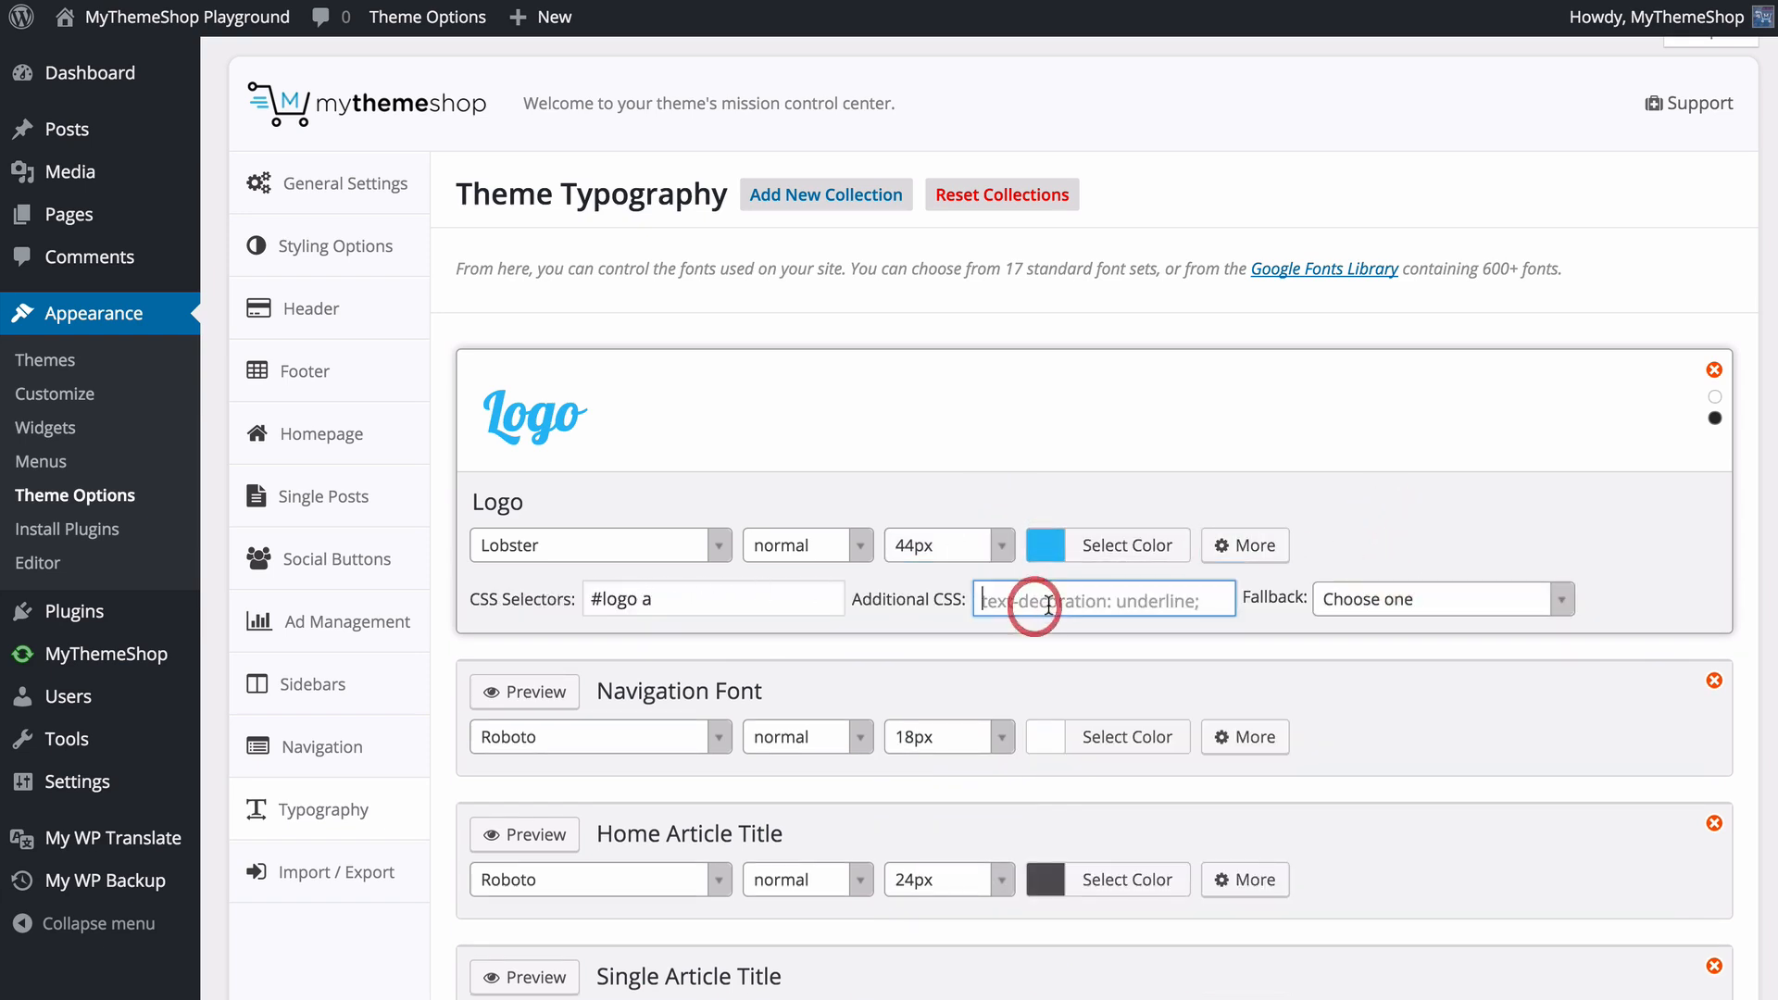
pyautogui.click(1451, 602)
pyautogui.scroll(-1, 1422, 776)
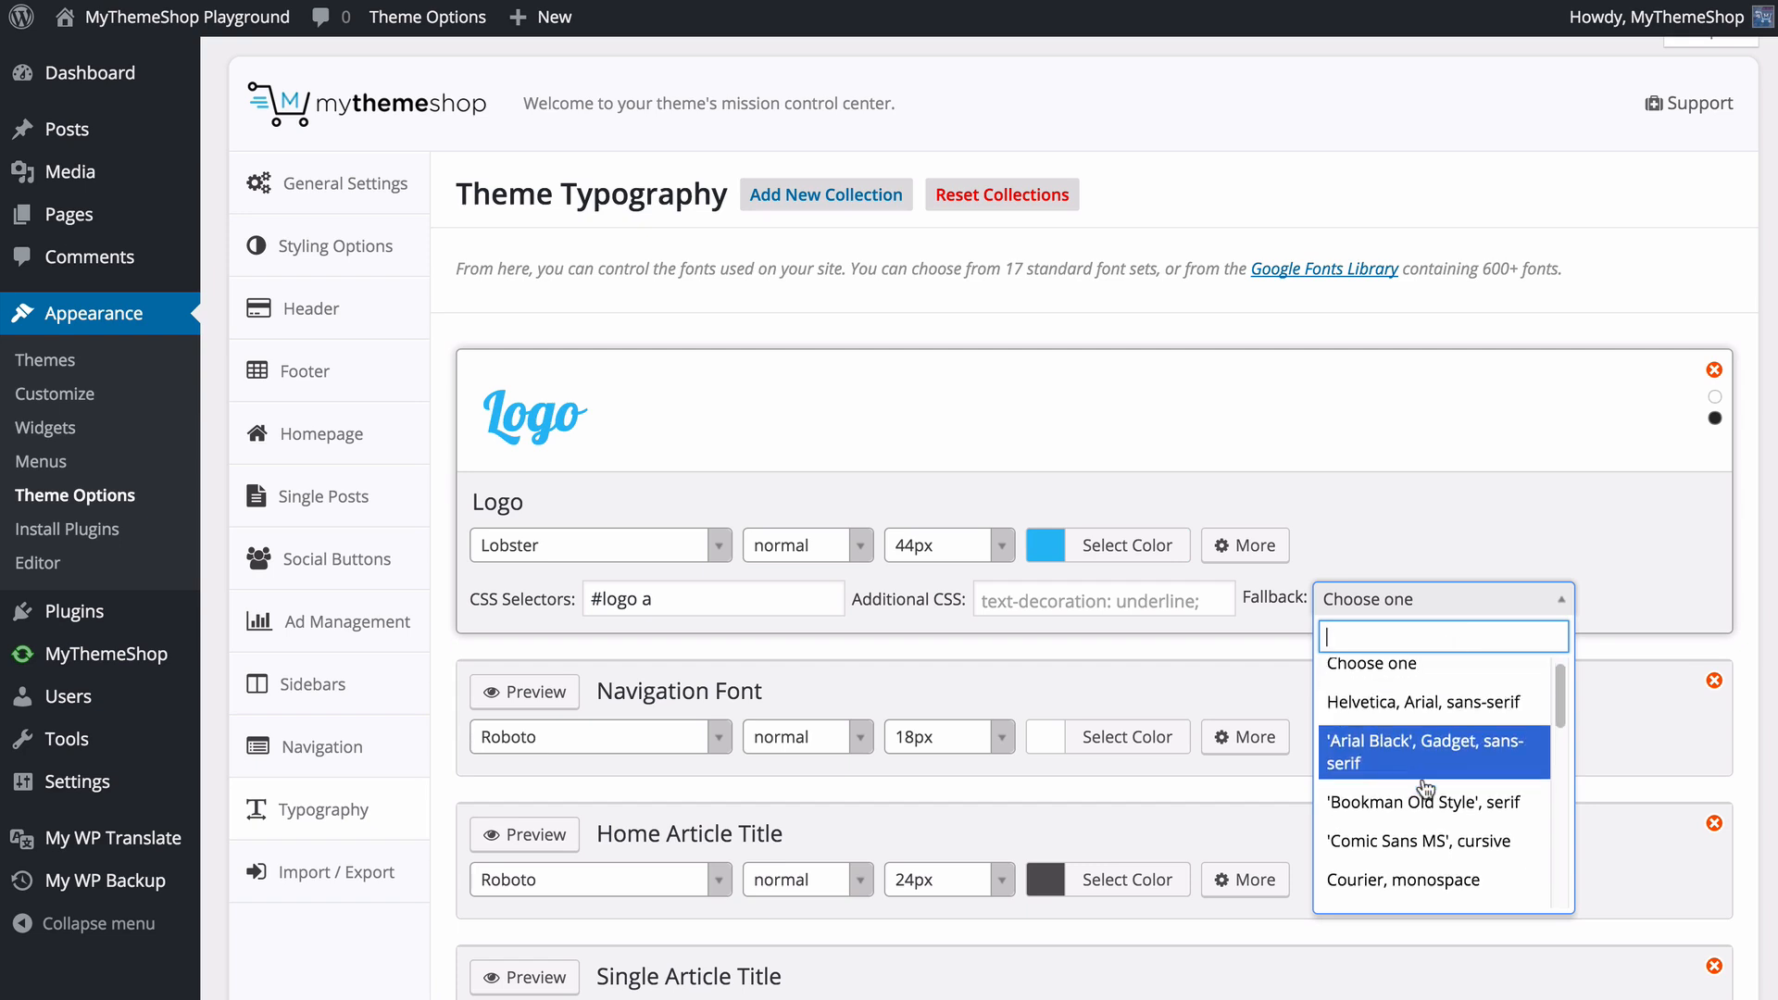
pyautogui.scroll(-2, 1432, 838)
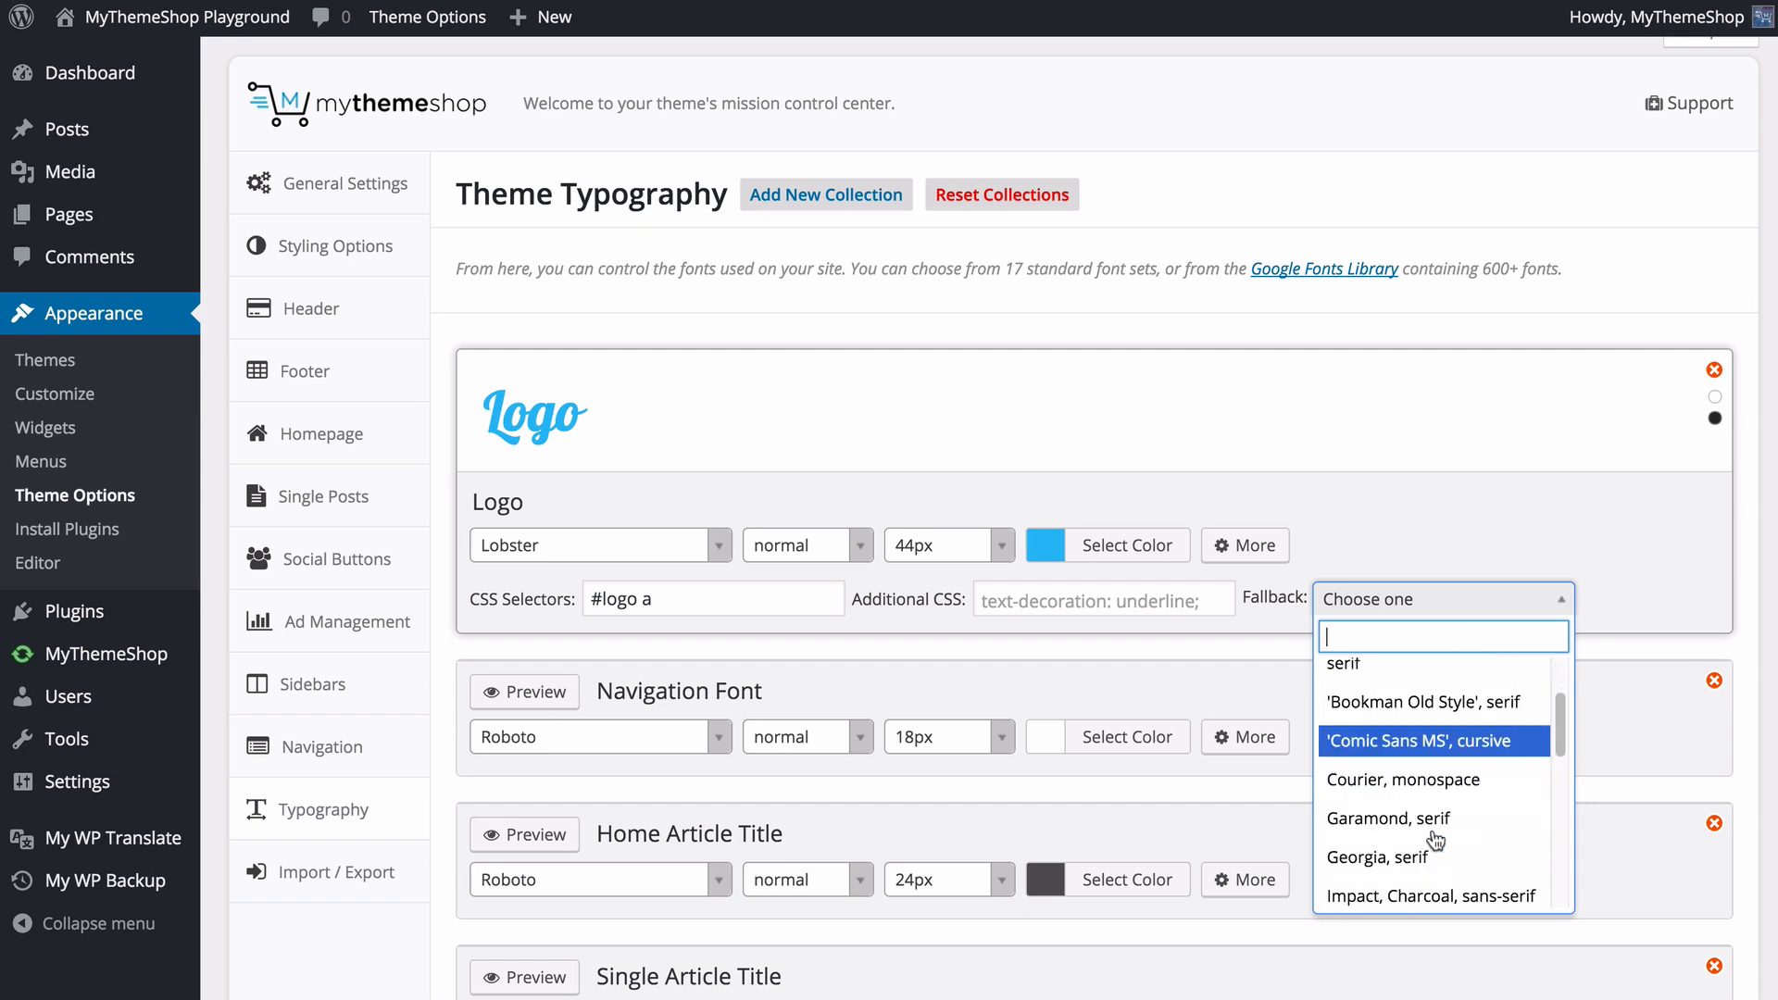
pyautogui.click(1430, 854)
pyautogui.click(1642, 602)
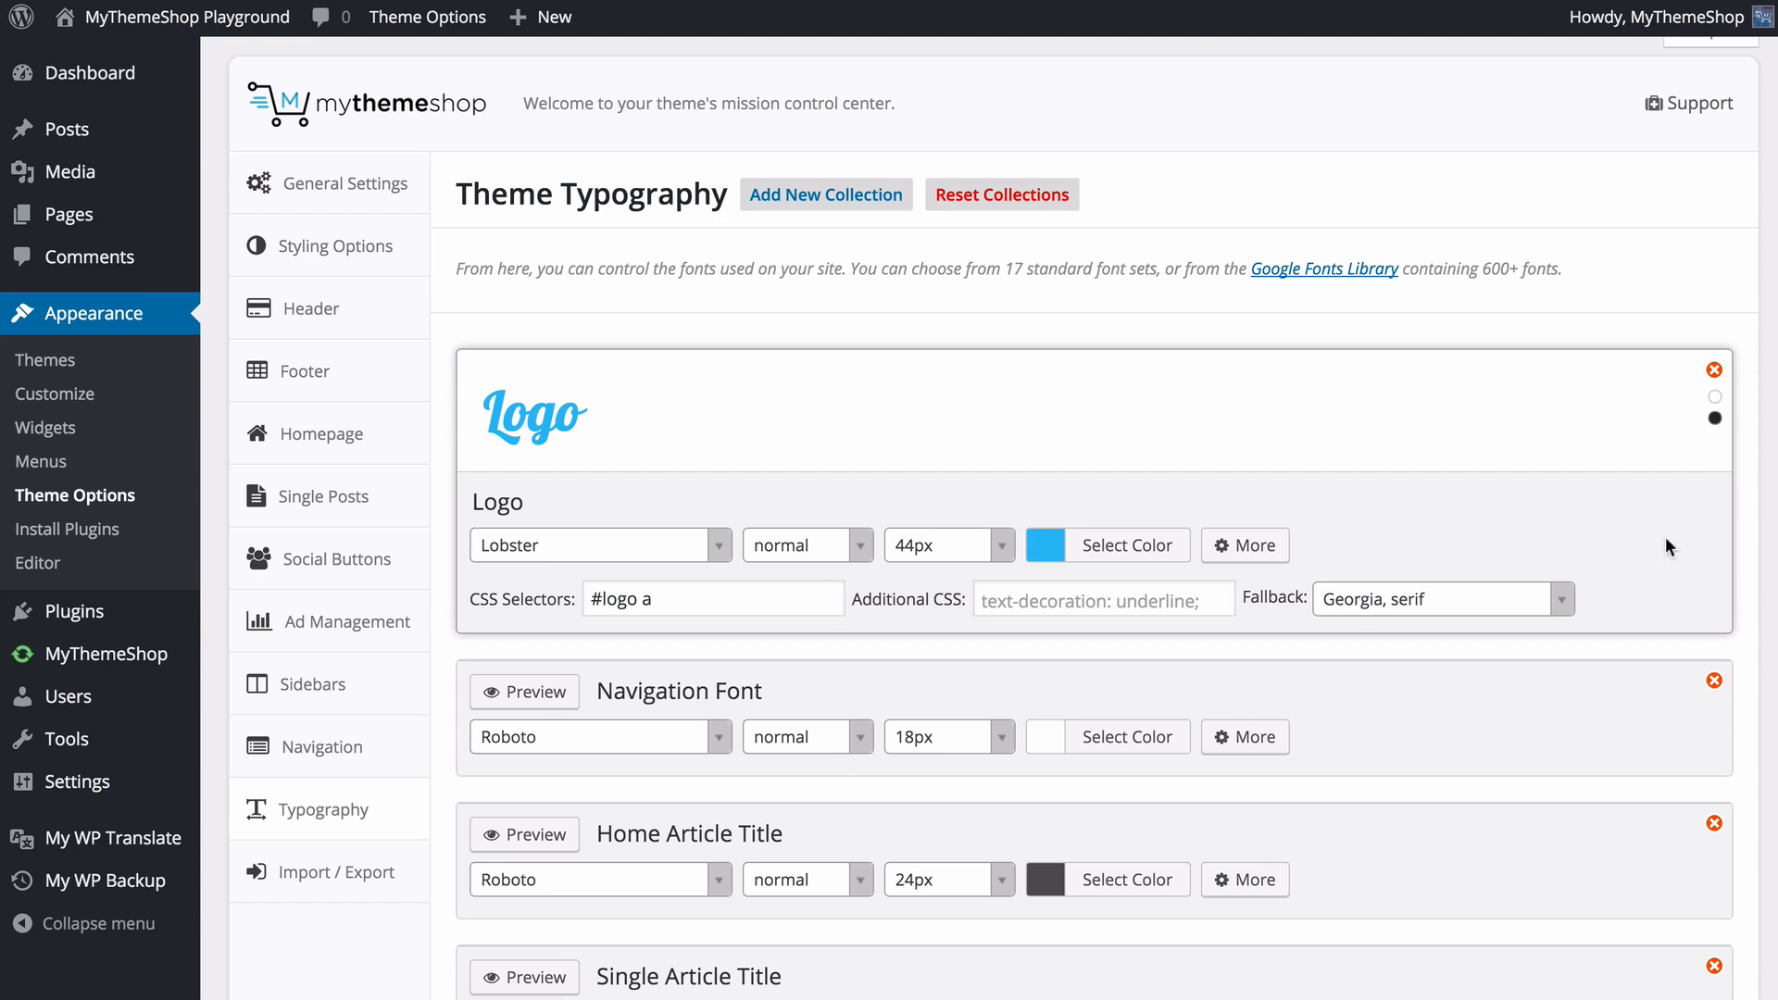
pyautogui.click(1715, 399)
pyautogui.scroll(-20, 1056, 442)
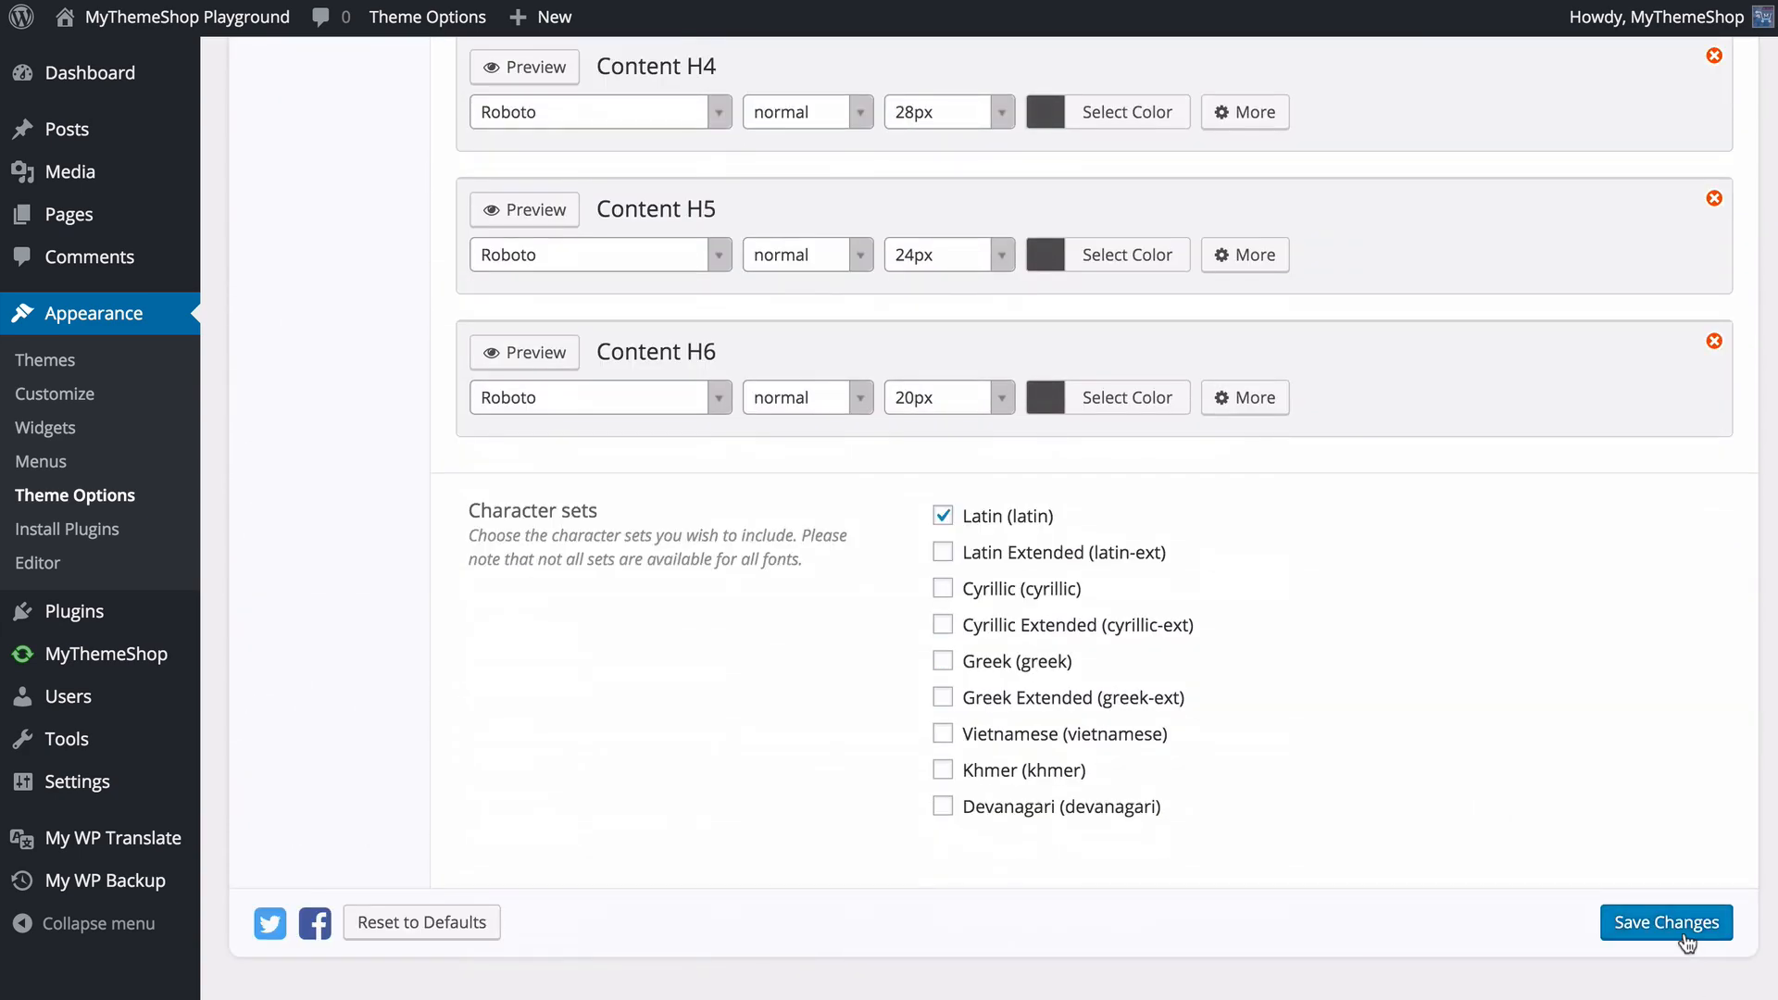
pyautogui.click(1686, 939)
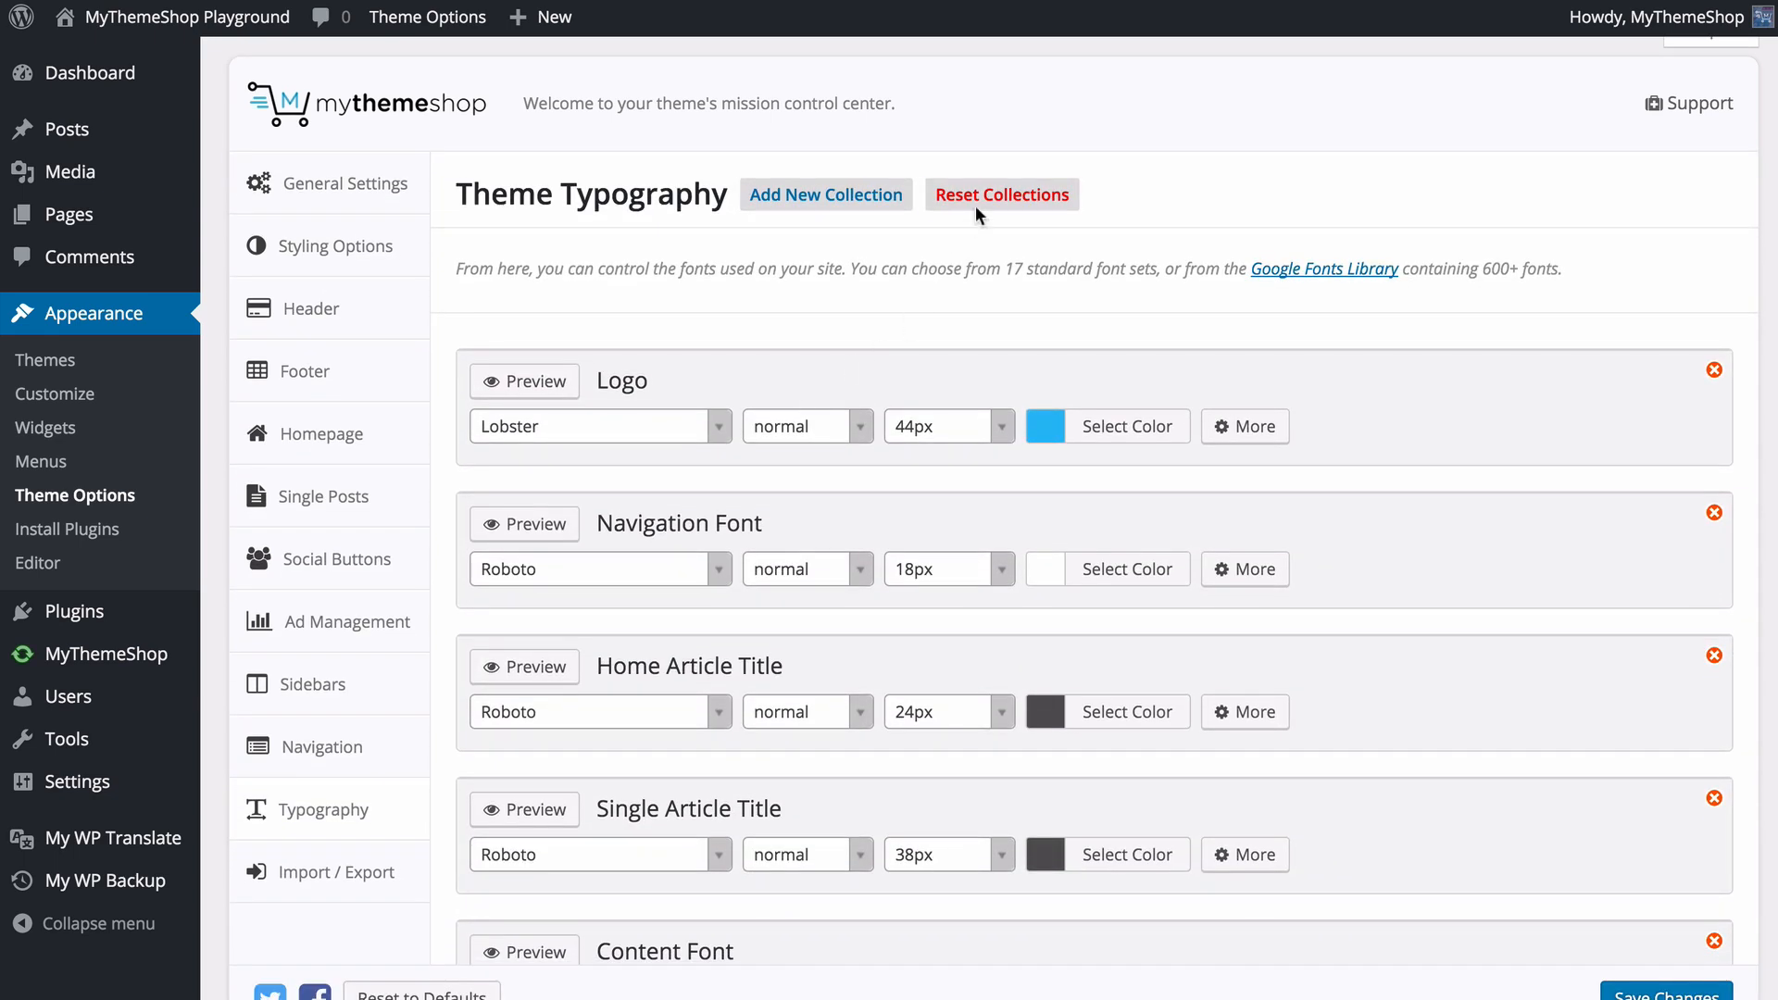
# - Reset all typography collections to the theme's defaults and accept the confirmation
pyautogui.click(980, 198)
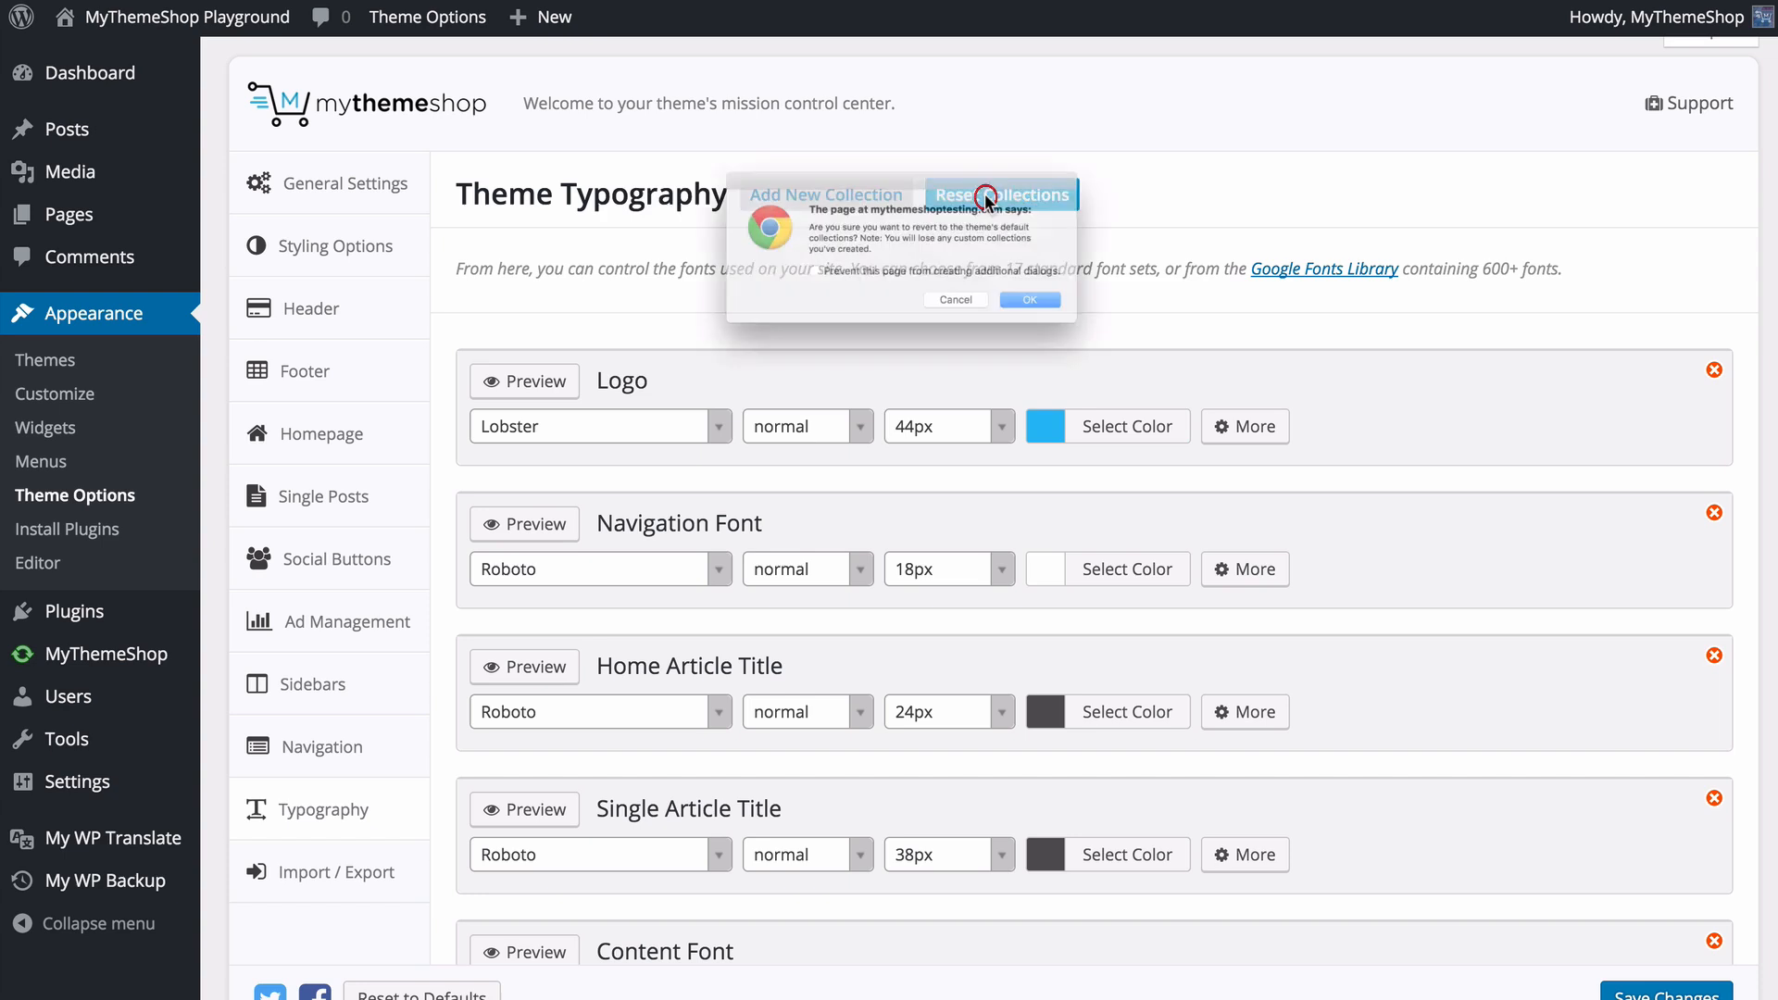
pyautogui.click(1093, 332)
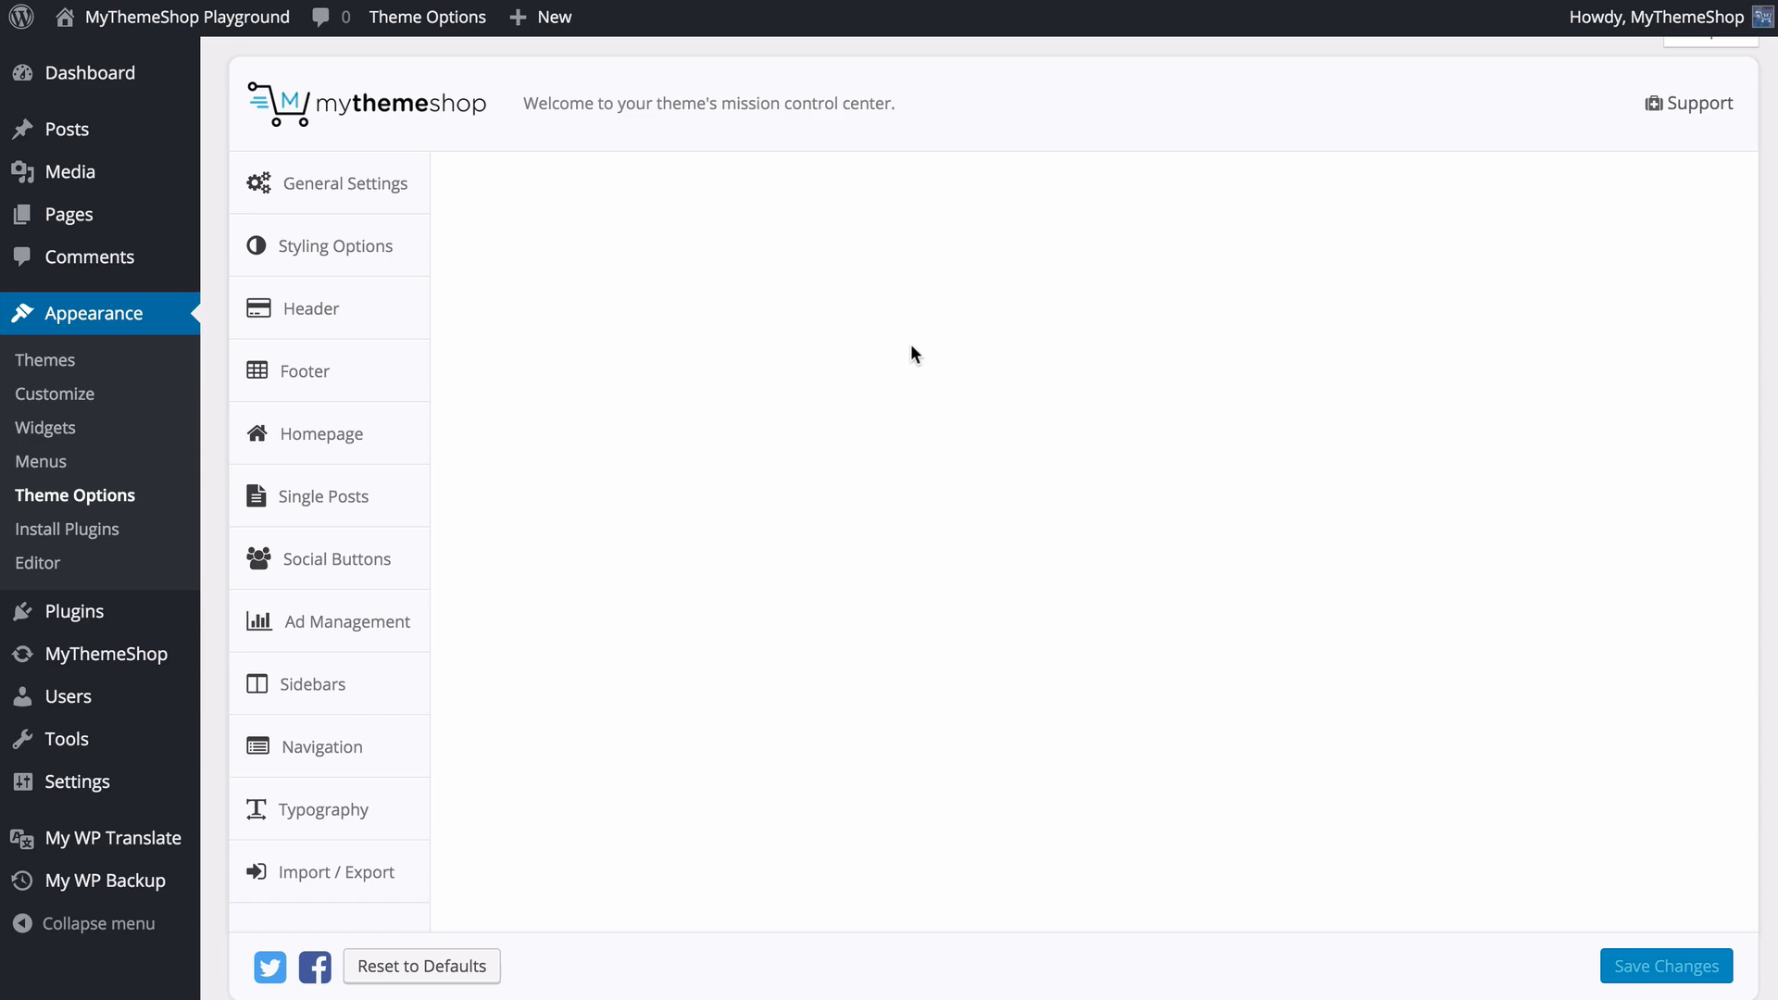
pyautogui.scroll(-3, 732, 435)
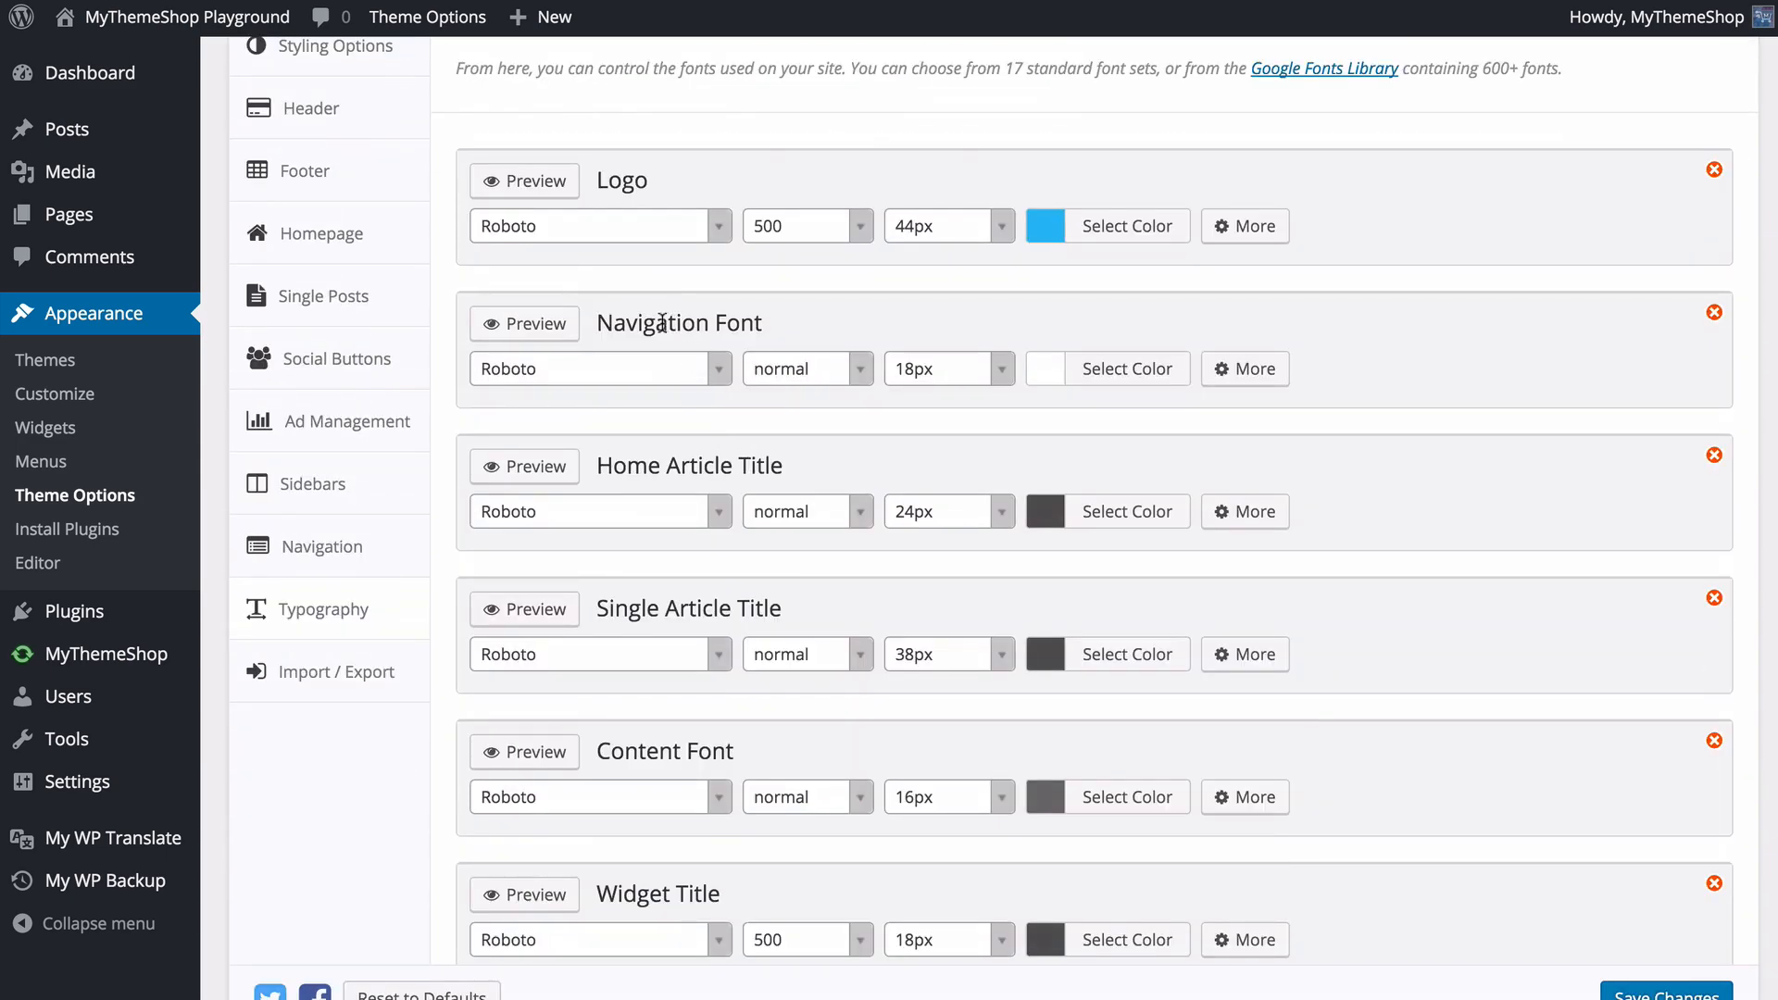
# - Preview the Content H1 font among the reset collections and save the typography settings
pyautogui.click(815, 370)
pyautogui.click(961, 385)
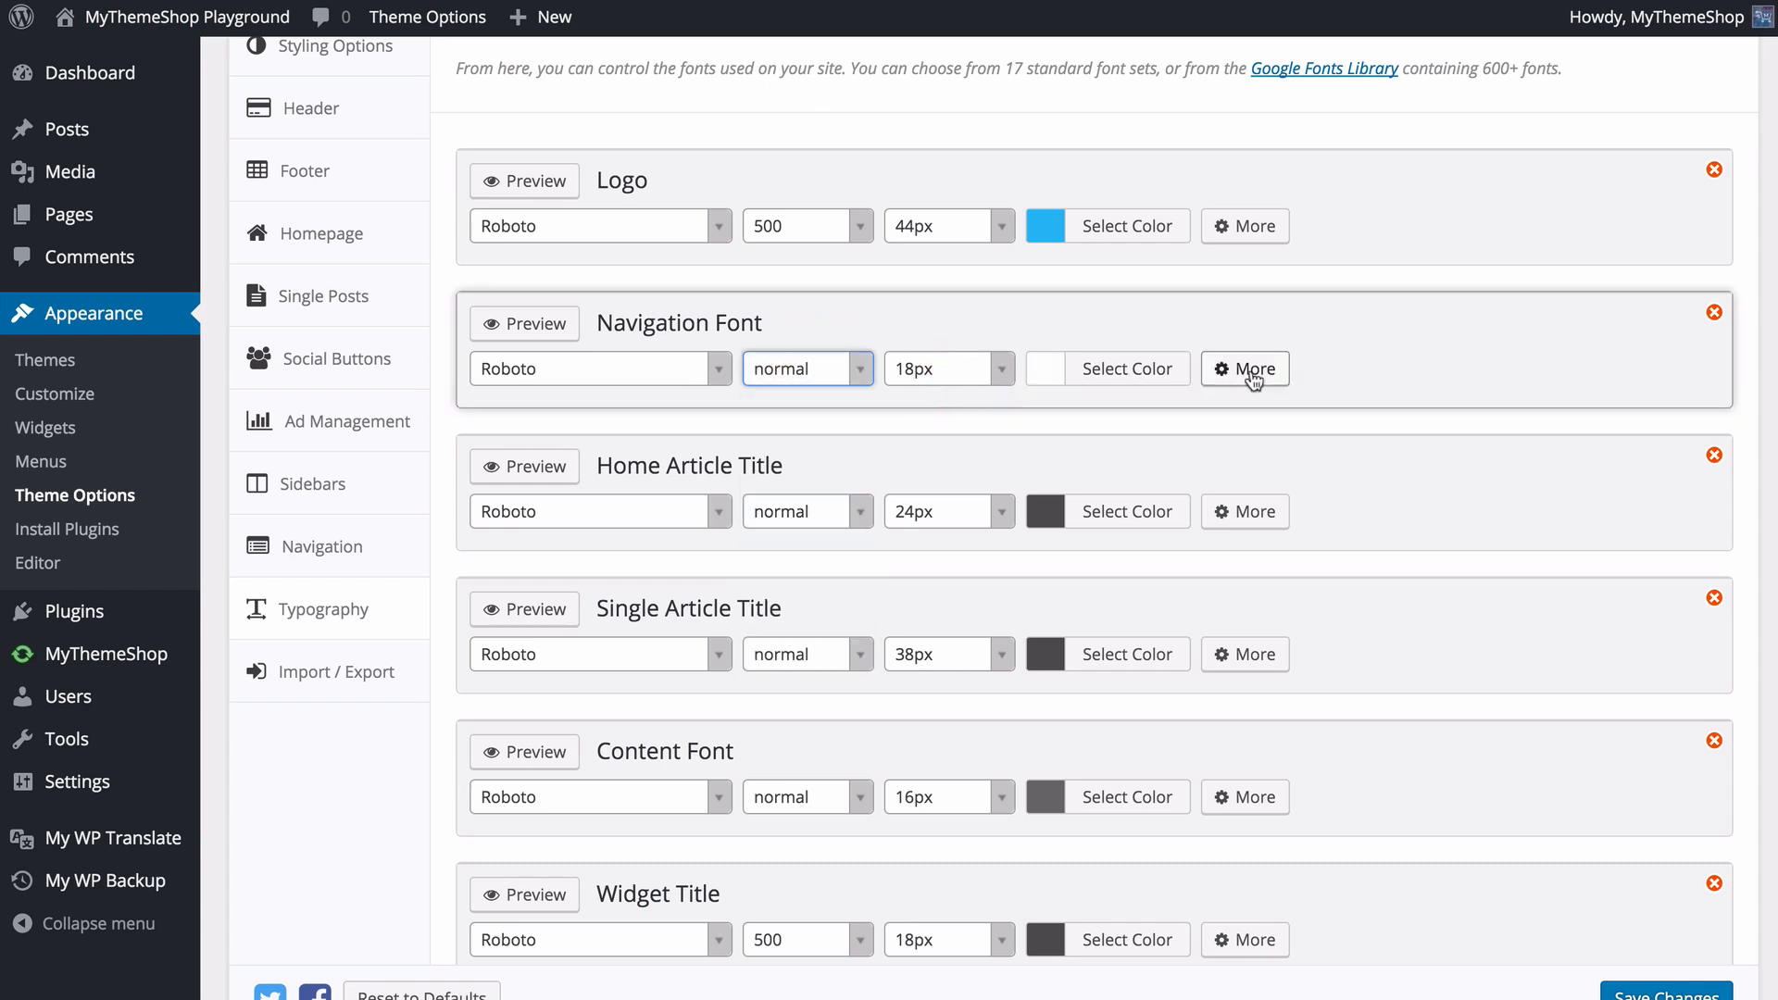
pyautogui.scroll(-6, 624, 650)
pyautogui.scroll(-4, 624, 651)
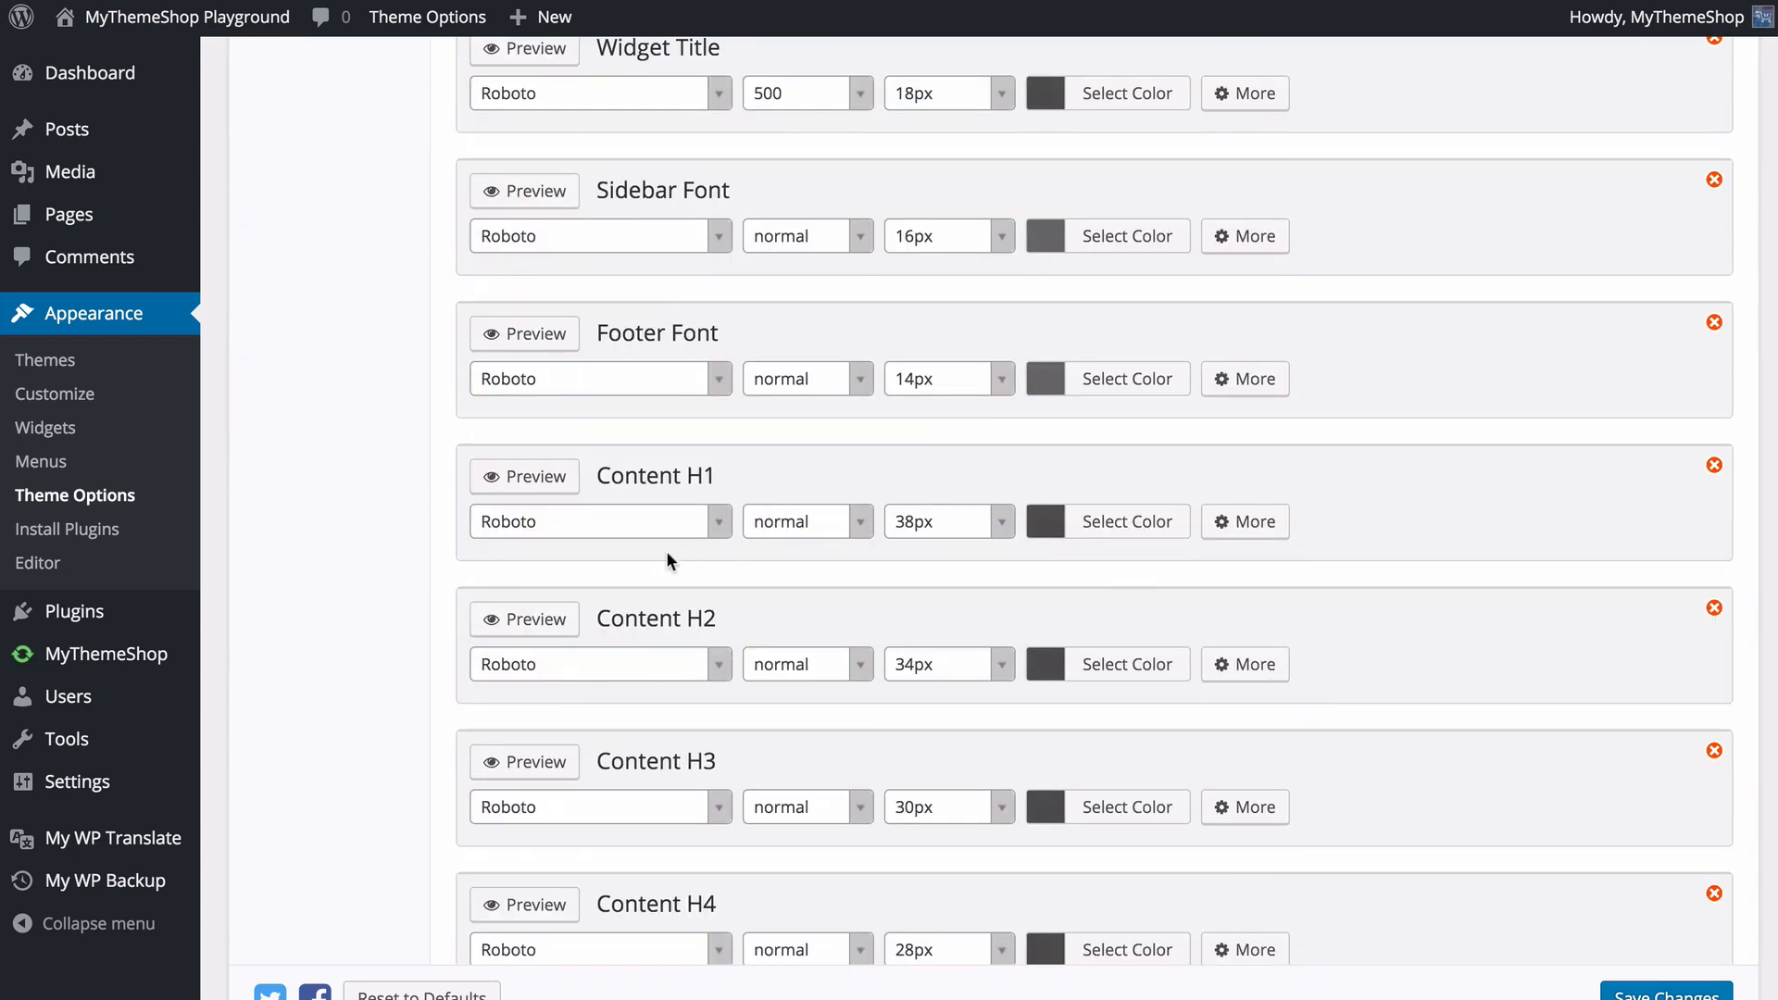
pyautogui.click(516, 476)
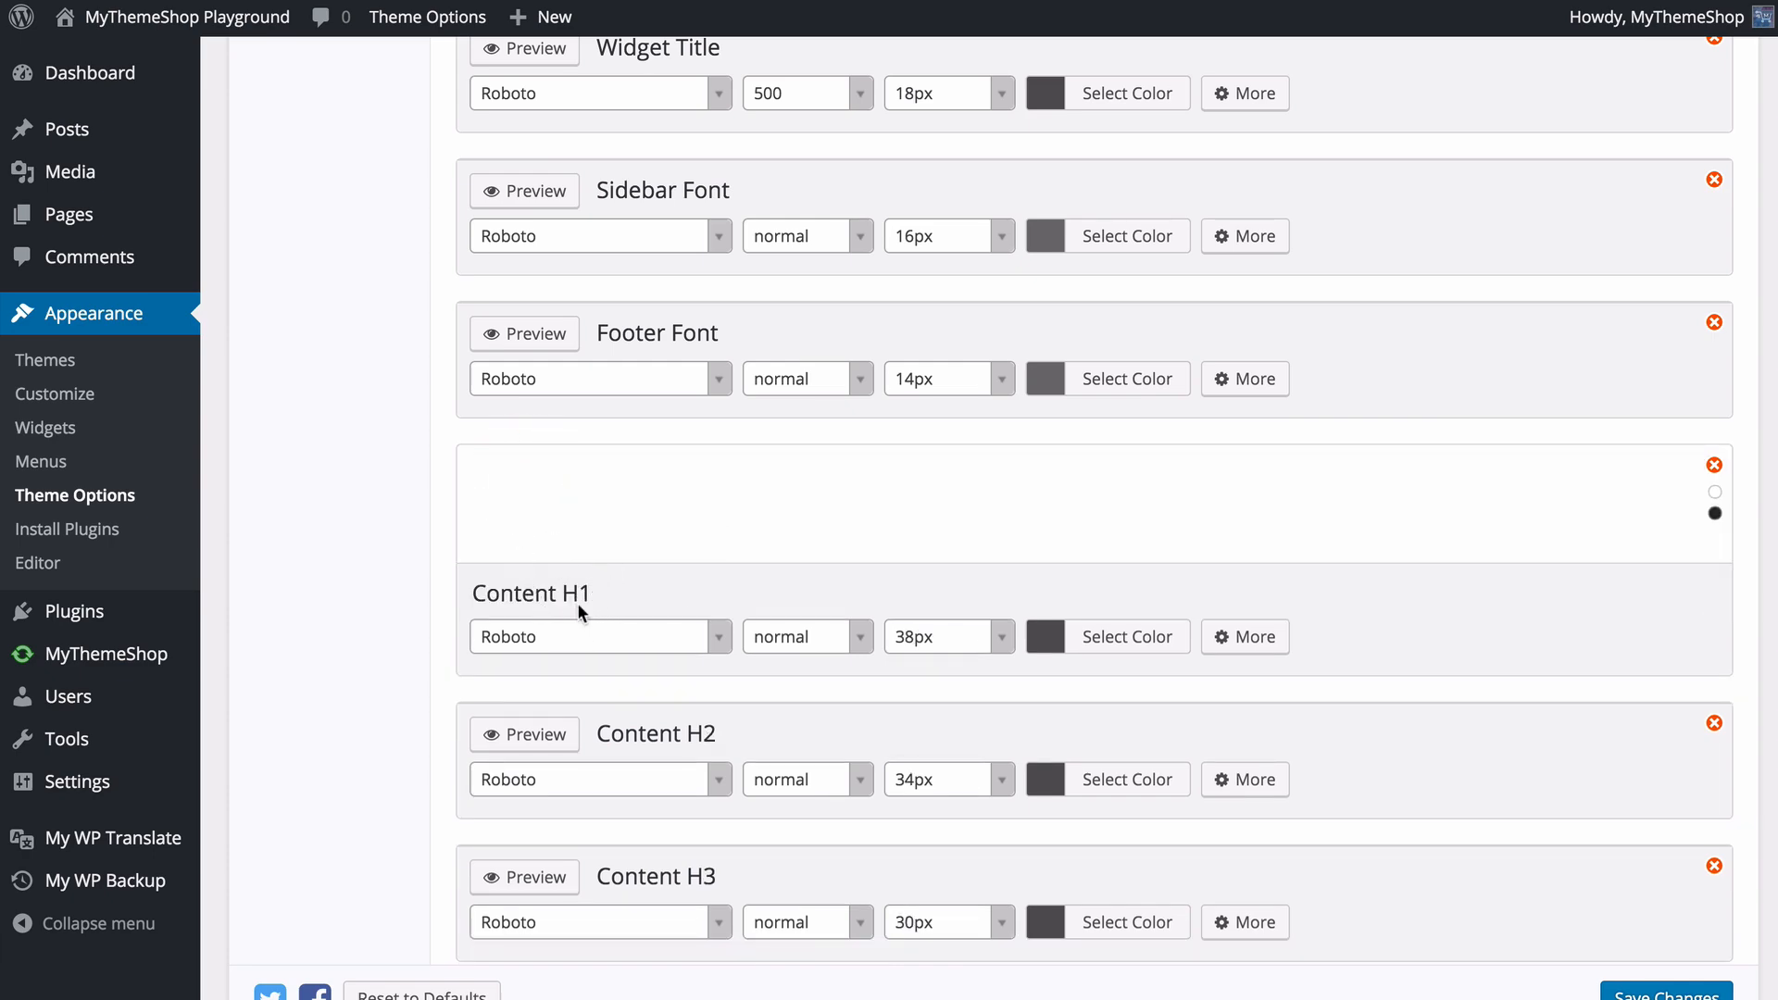
pyautogui.scroll(-3, 576, 603)
pyautogui.scroll(-6, 572, 609)
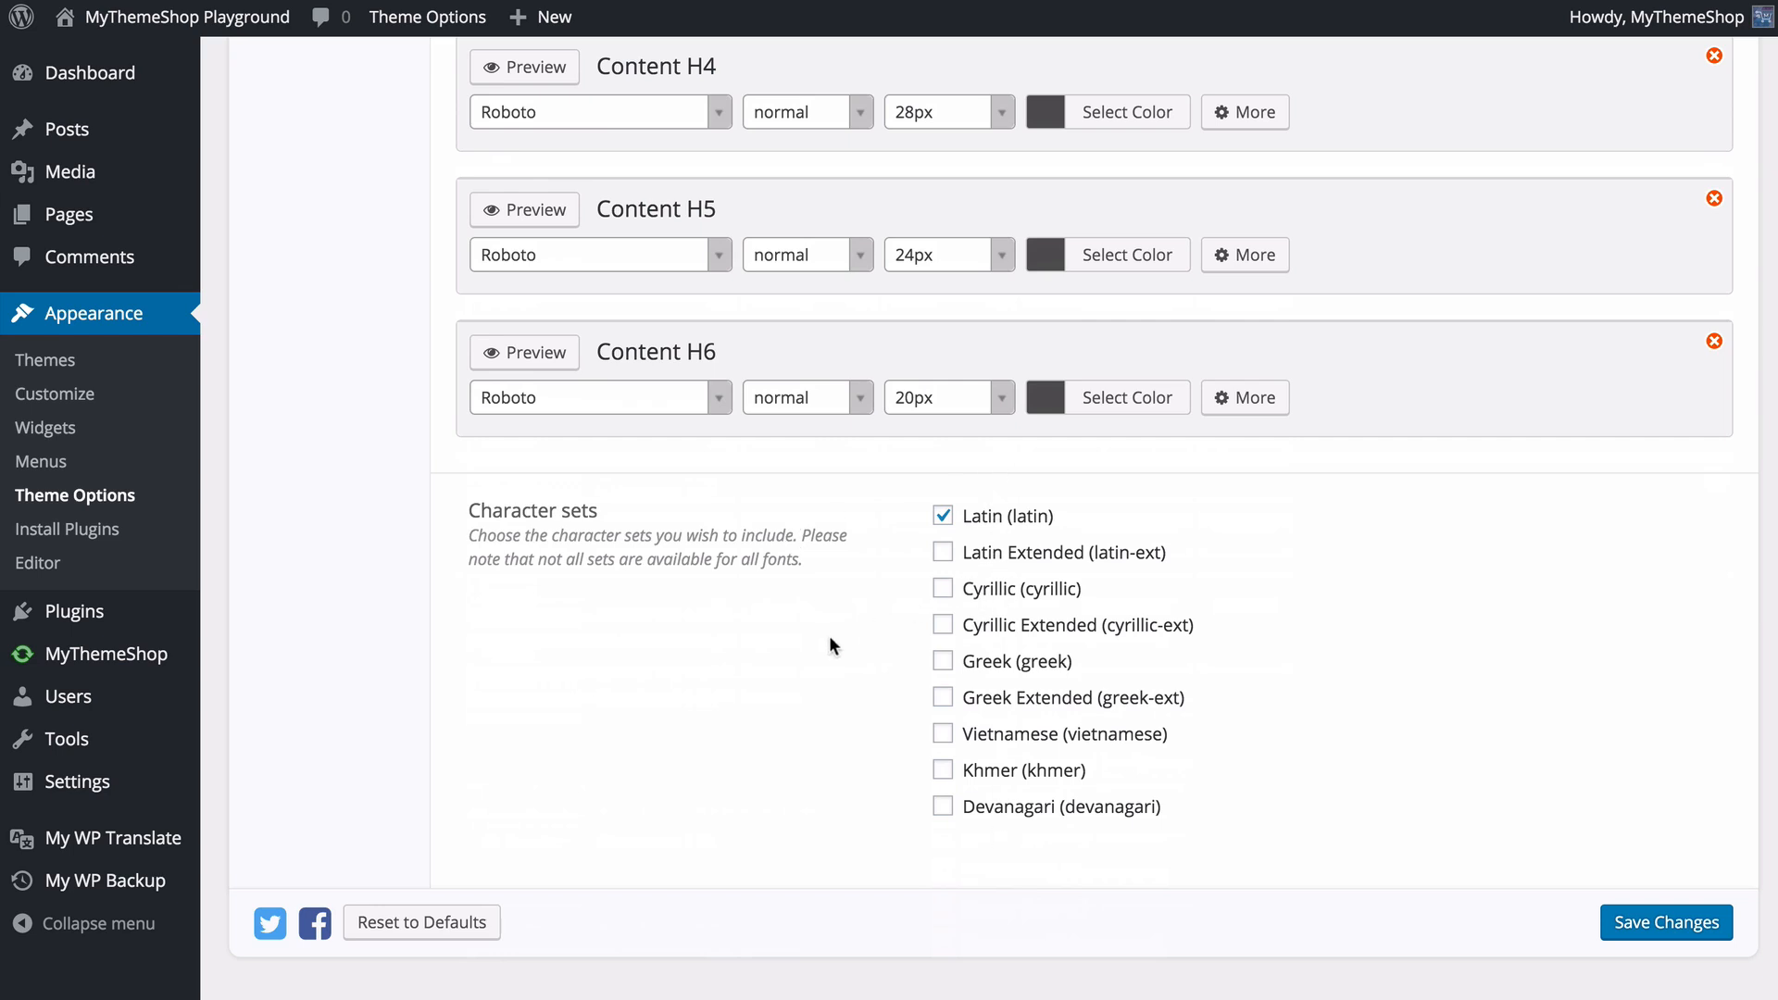
pyautogui.click(1637, 925)
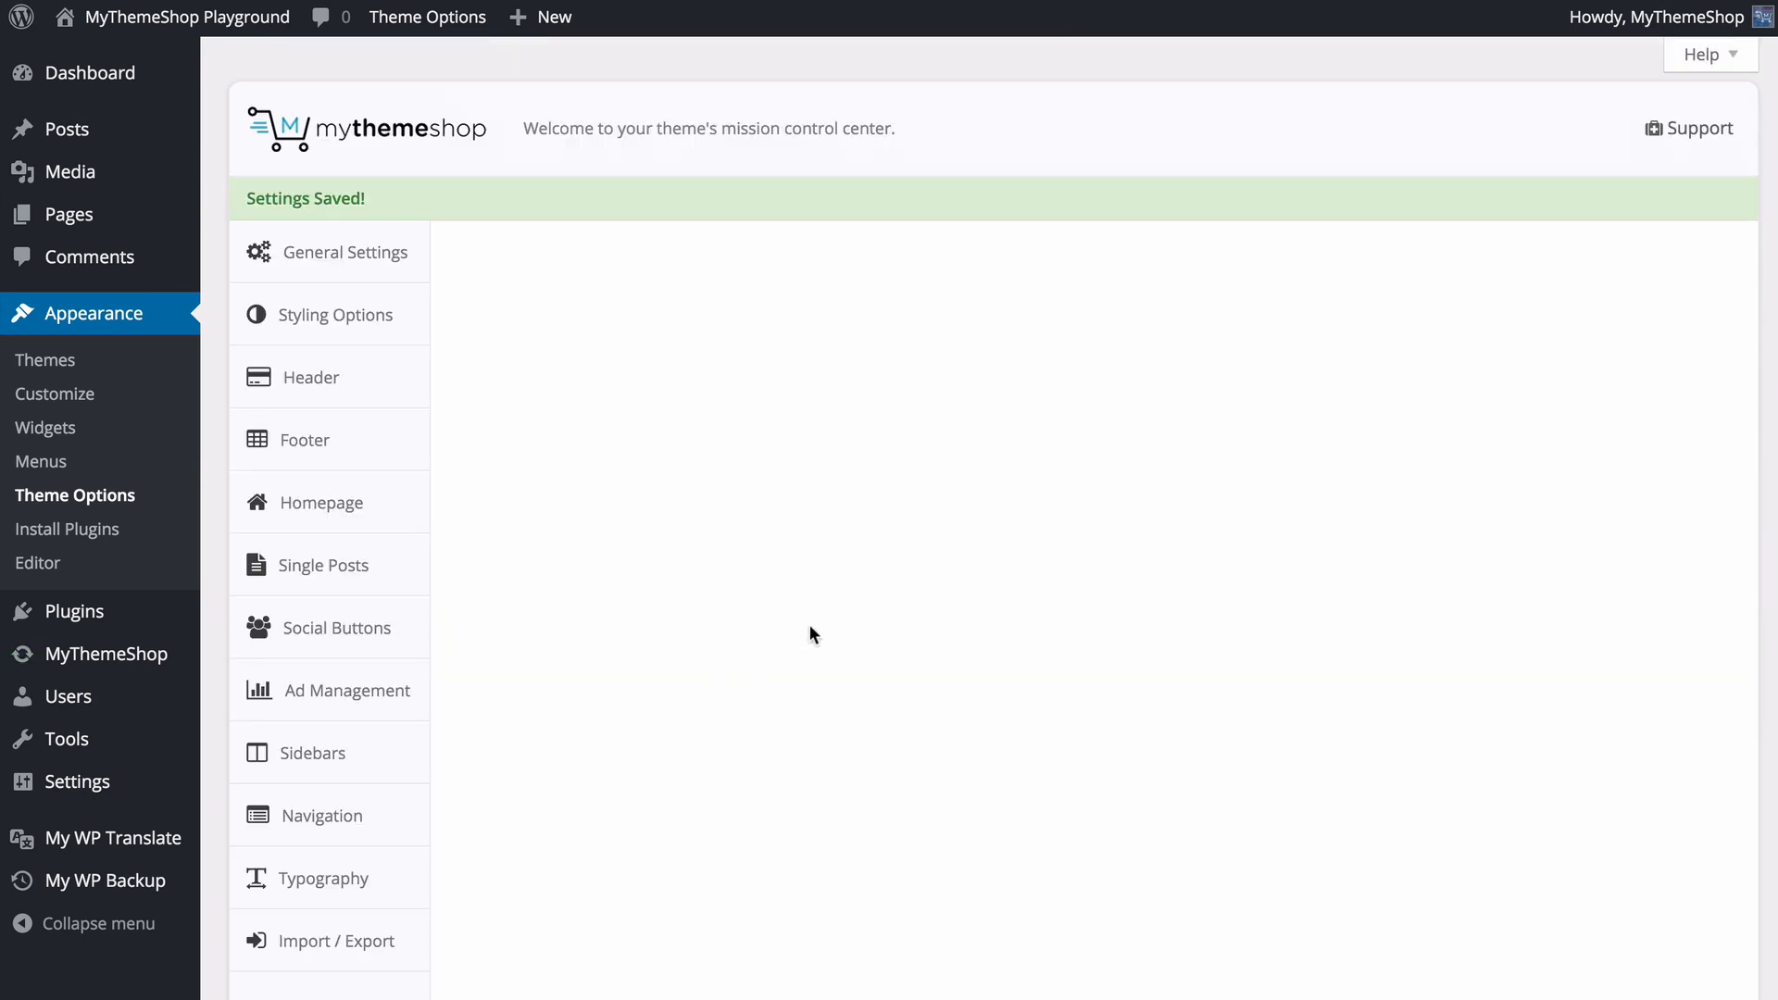
# - Open the Import / Export options and show the export code of the current theme settings
pyautogui.click(335, 926)
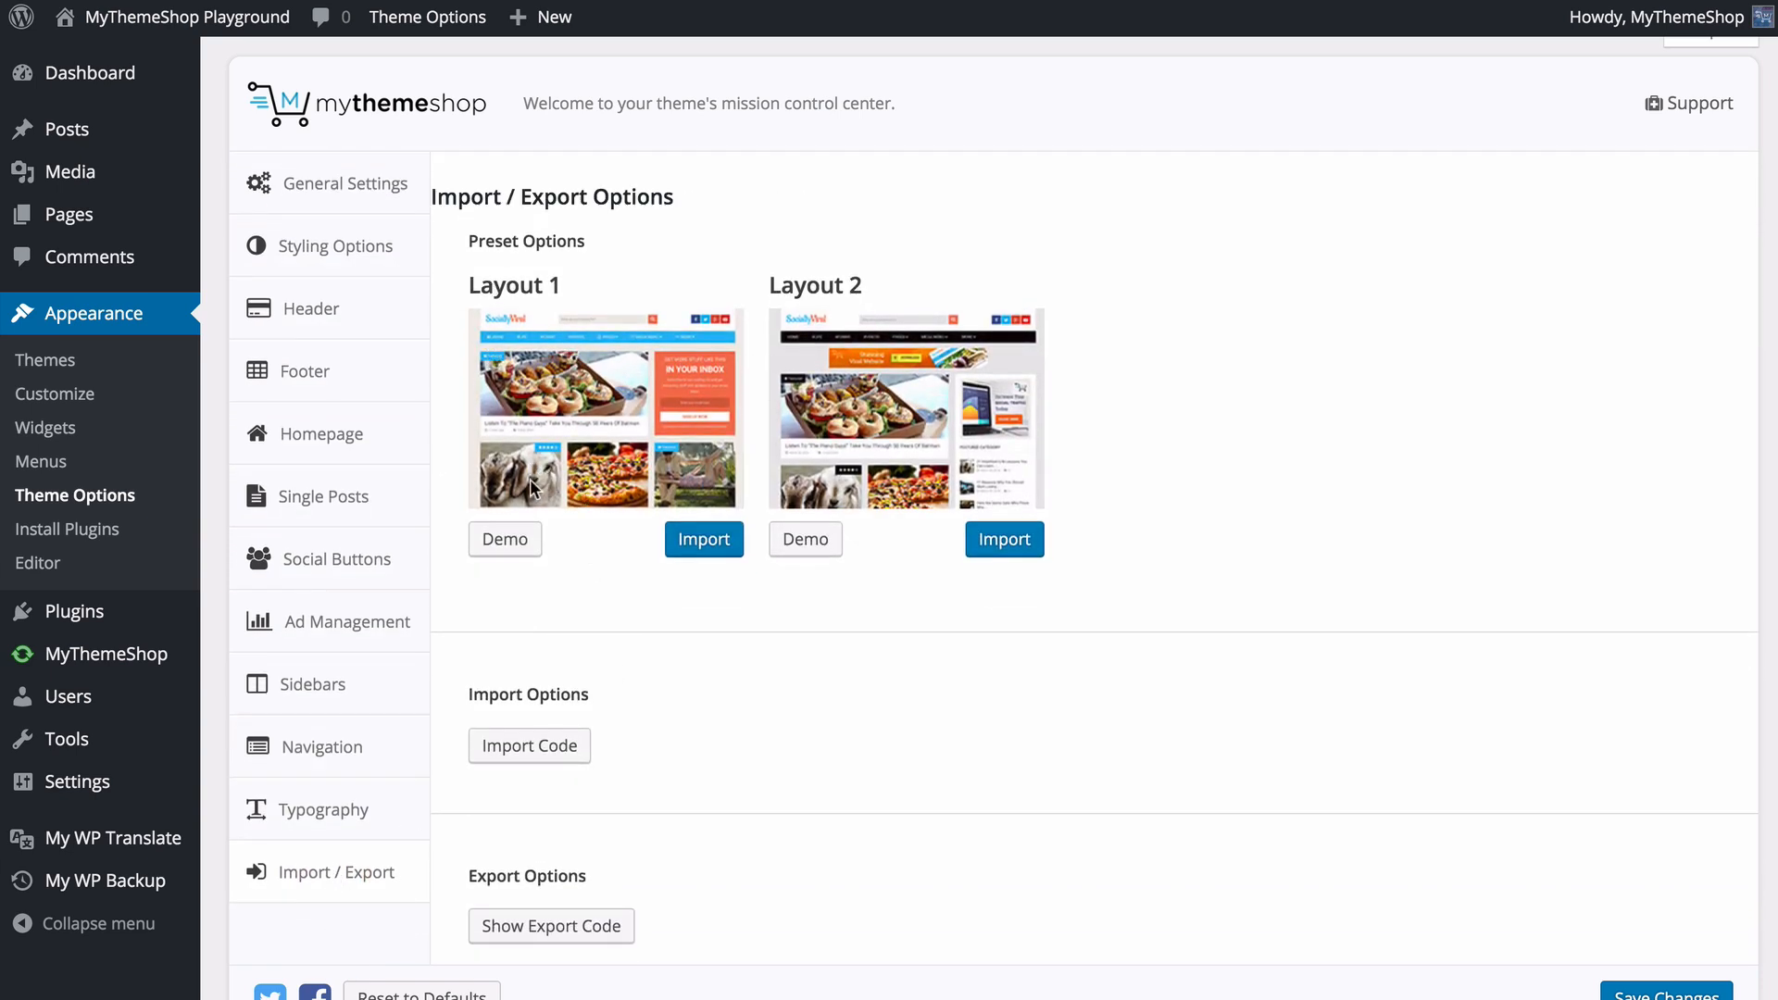
pyautogui.scroll(-3, 530, 480)
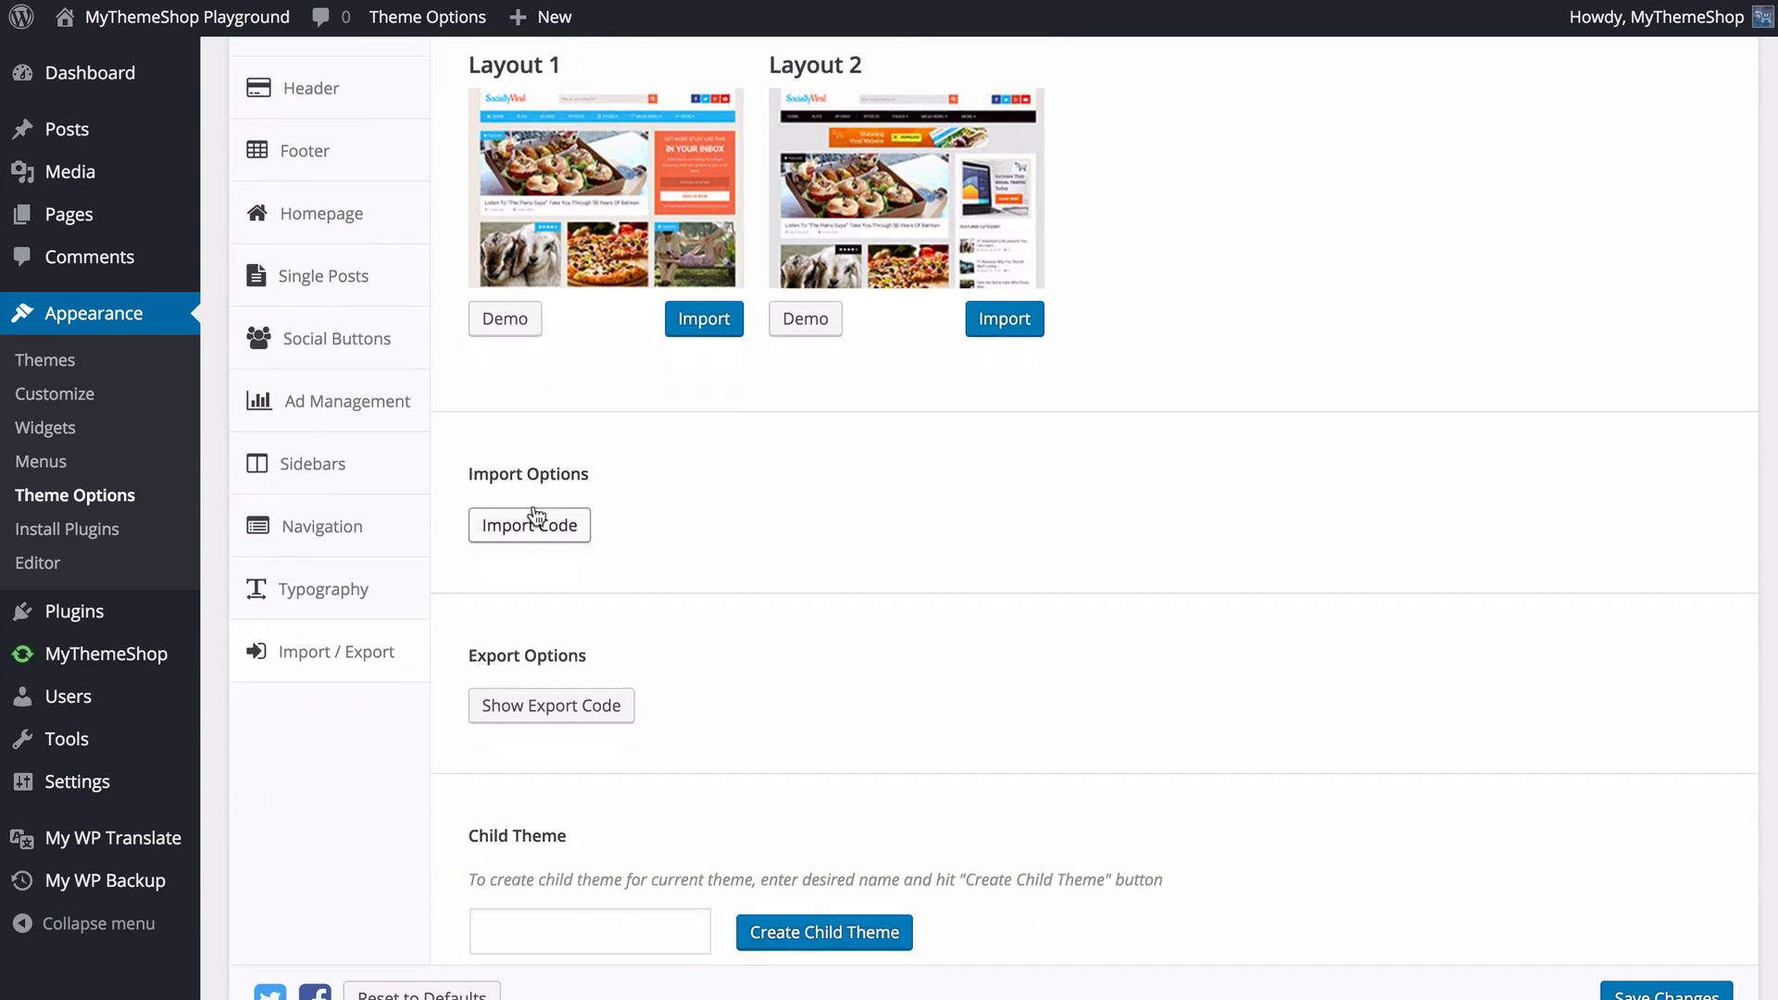
pyautogui.scroll(-1, 555, 552)
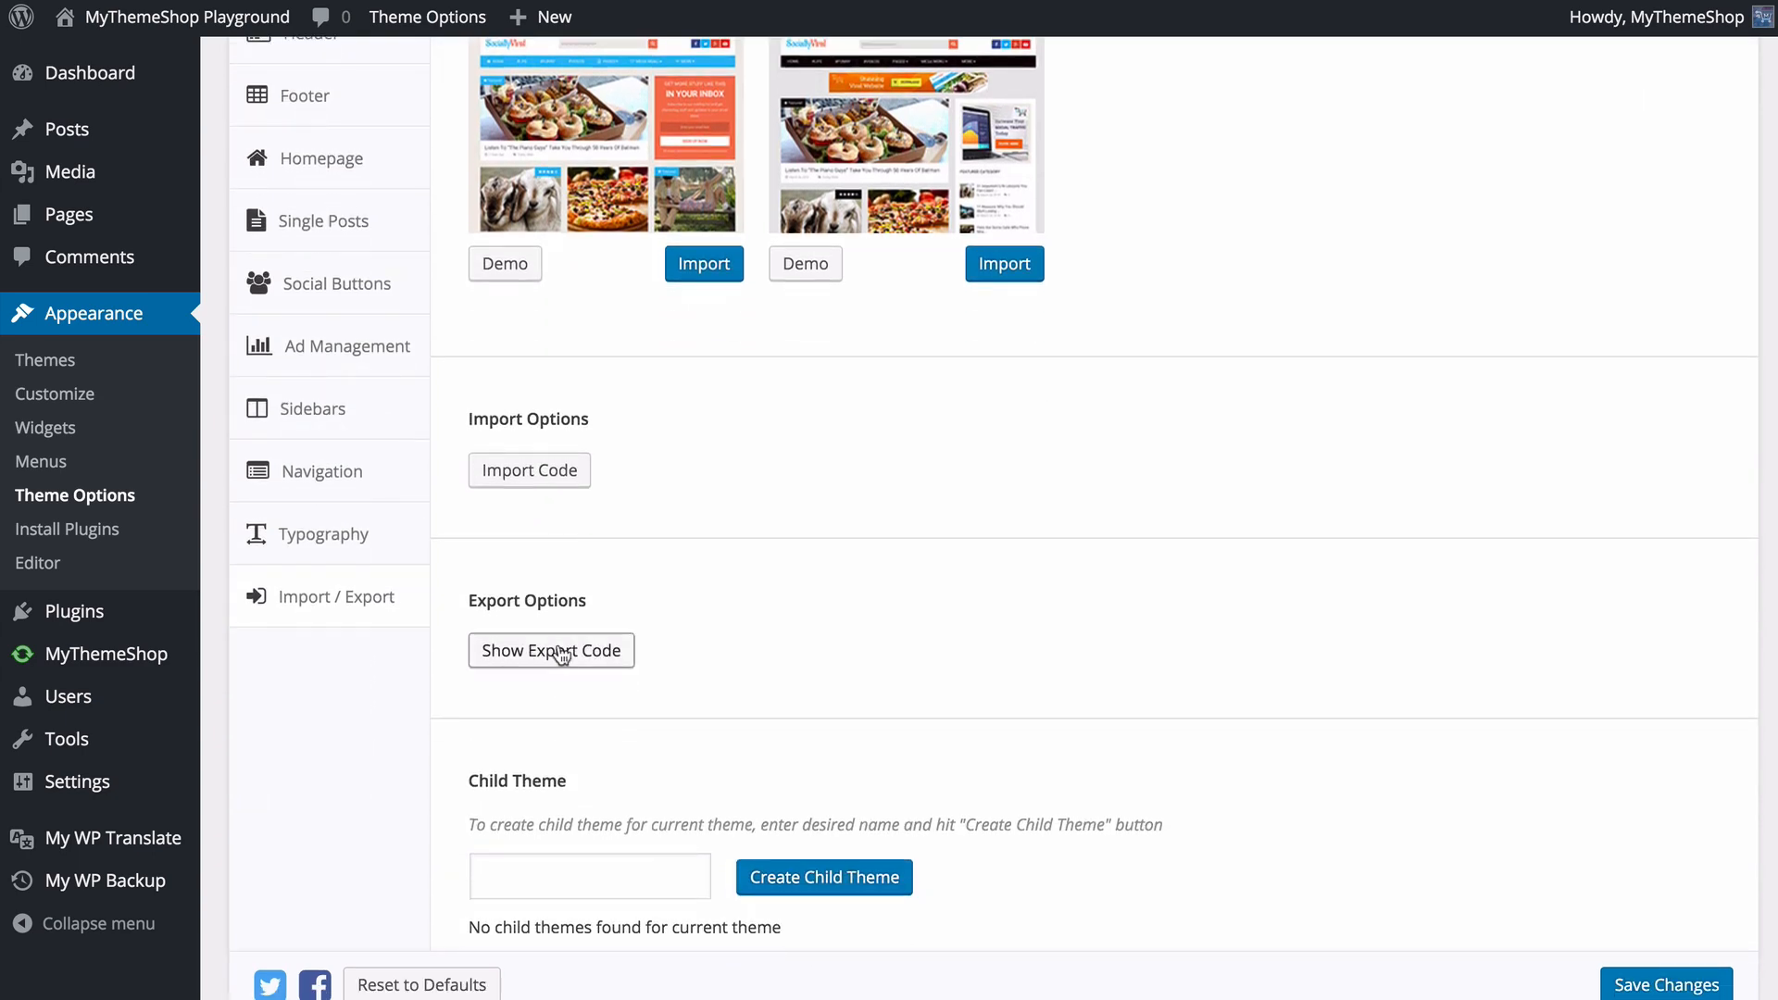
pyautogui.click(561, 651)
pyautogui.scroll(-2, 570, 620)
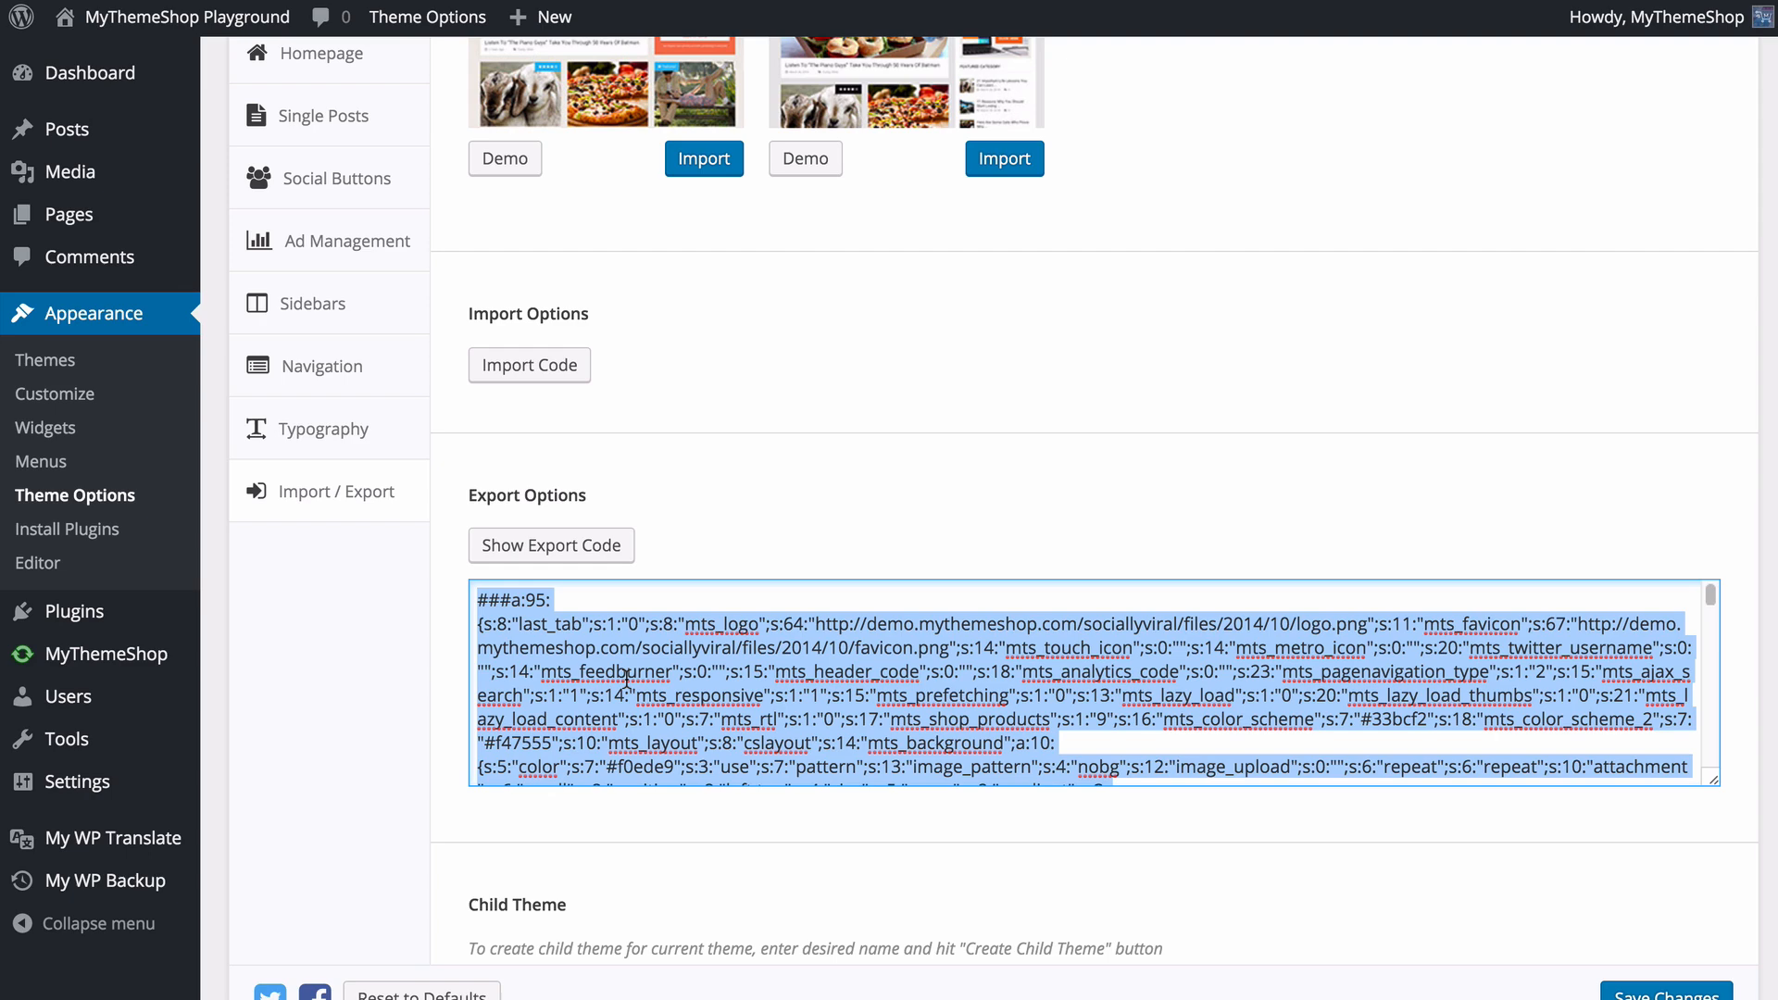
# - Reveal the box for importing a backup code and look through the exported settings code
pyautogui.click(544, 371)
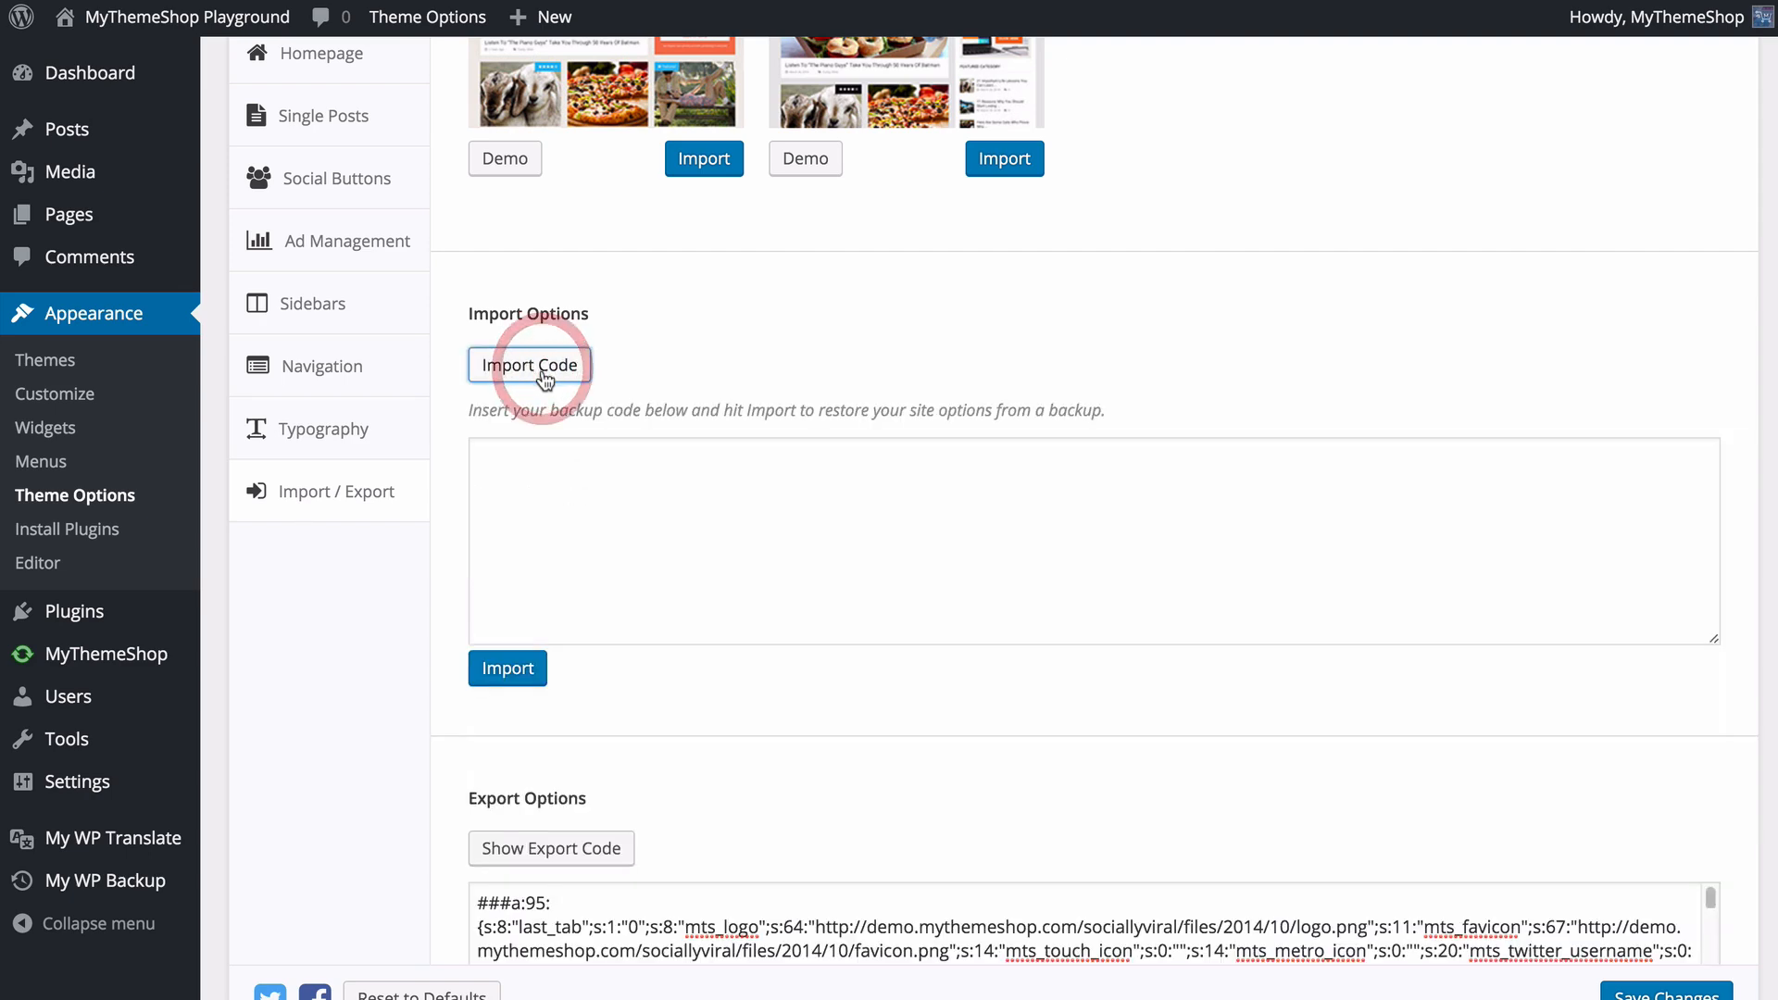
pyautogui.click(531, 497)
pyautogui.scroll(-1, 648, 593)
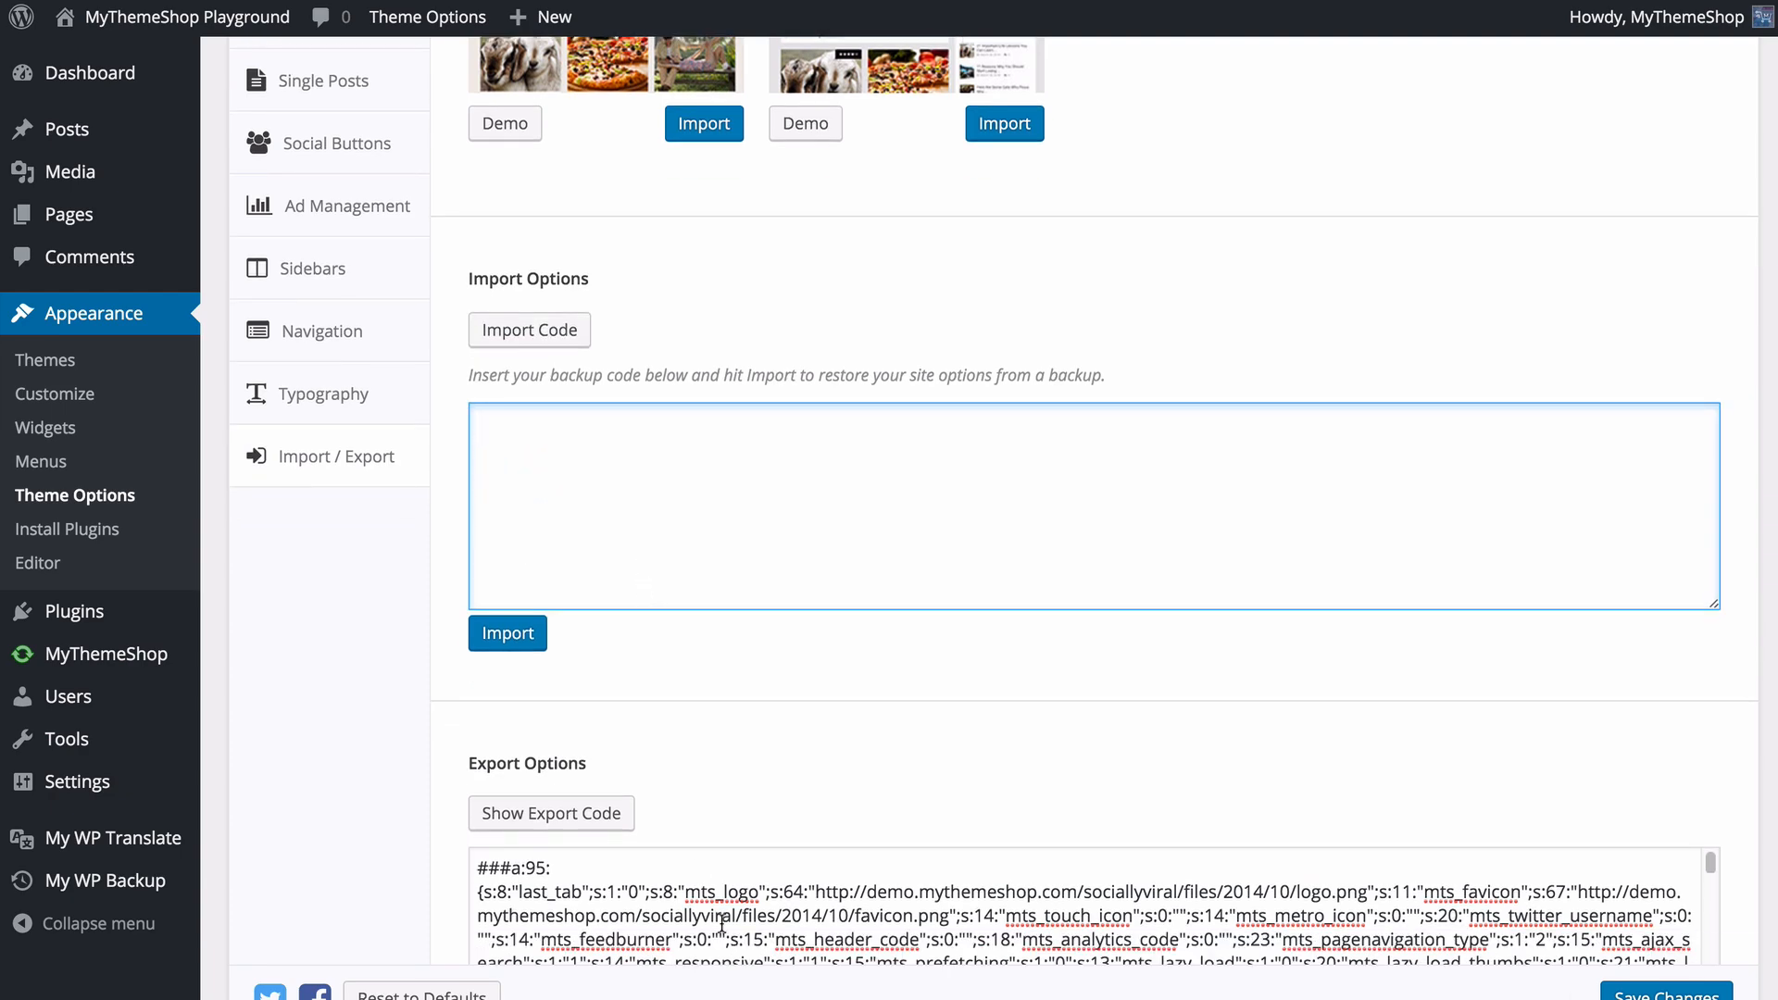
pyautogui.scroll(-1, 722, 907)
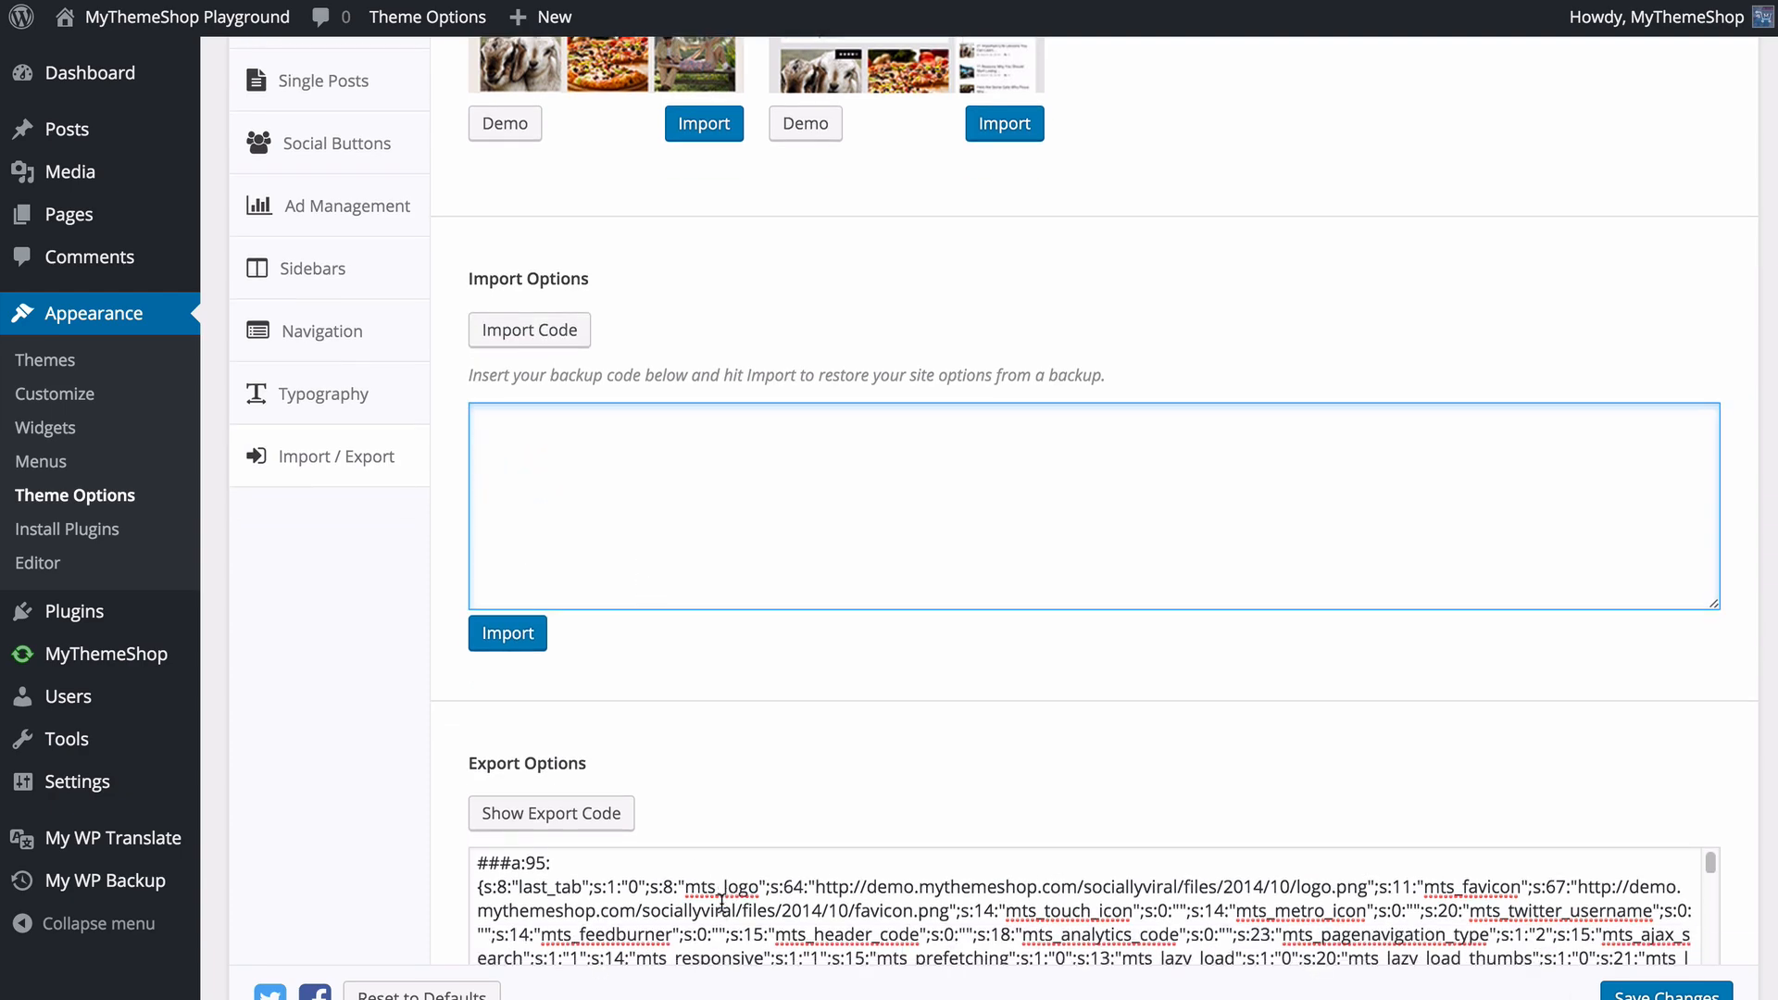
pyautogui.scroll(-5, 704, 898)
pyautogui.scroll(-5, 409, 809)
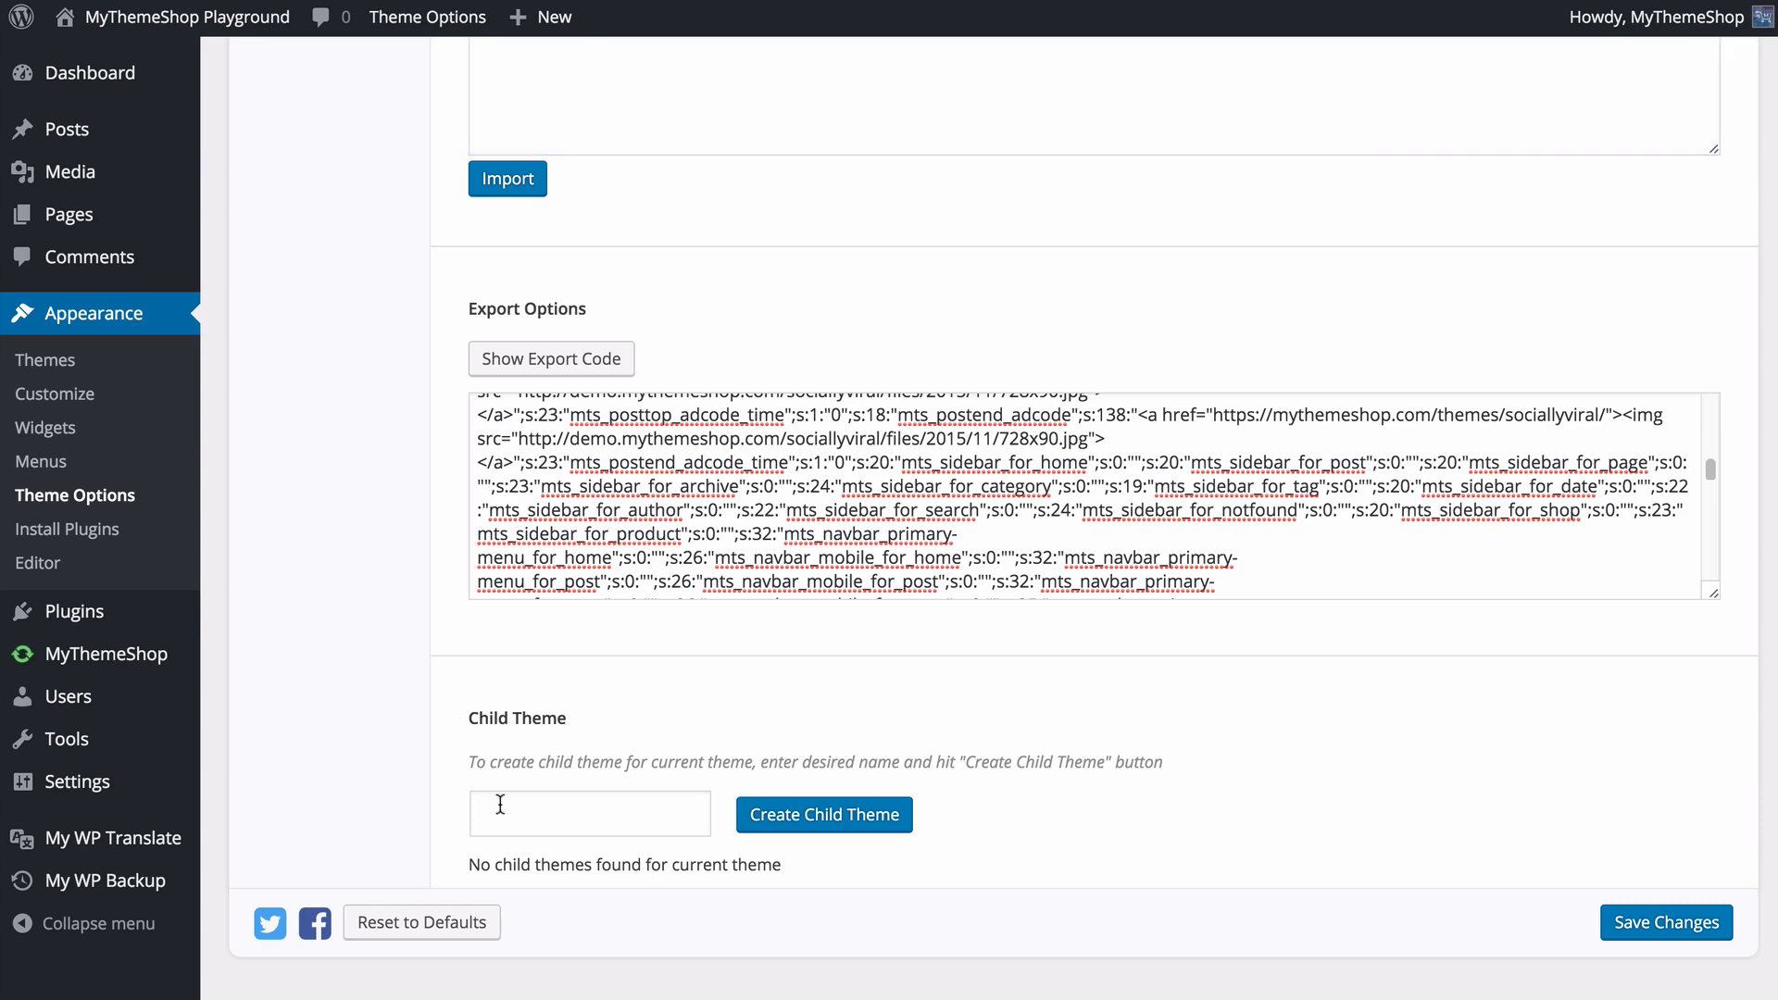
# - Create a child theme named Socially Viral Child Theme and save the theme options
pyautogui.click(526, 819)
pyautogui.write('Socially V')
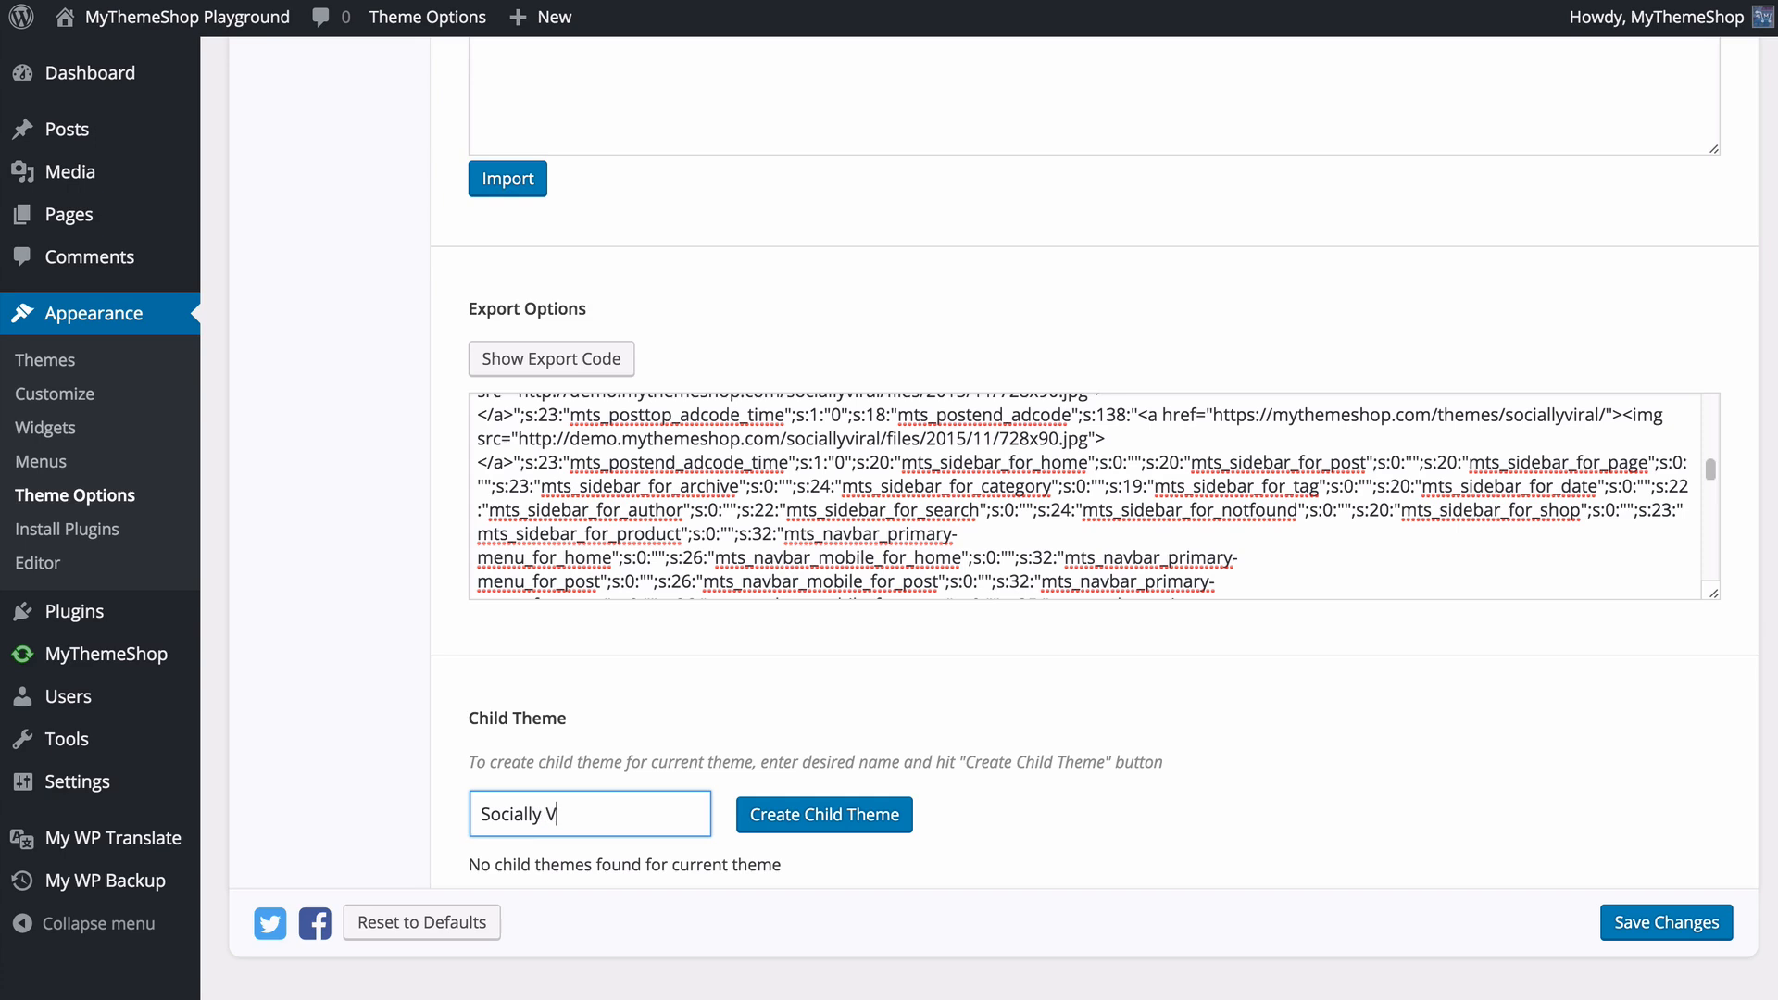
pyautogui.write('iral Child Theme')
pyautogui.click(746, 818)
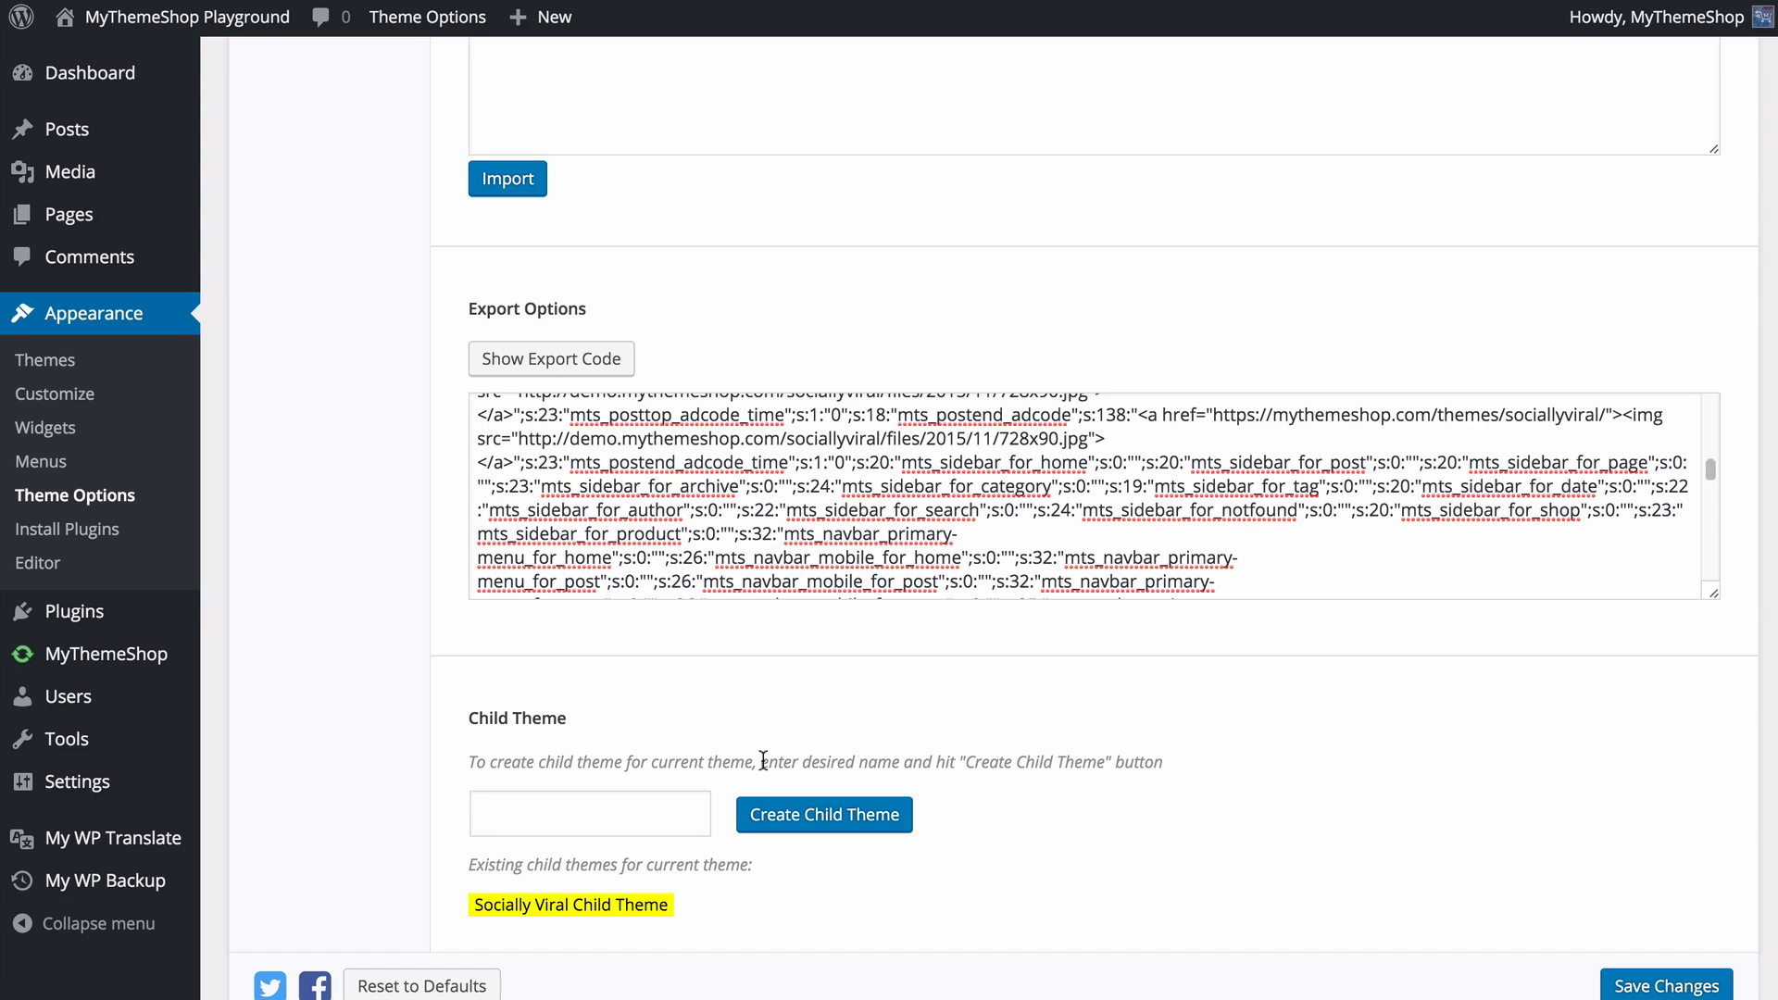
pyautogui.scroll(-1, 808, 757)
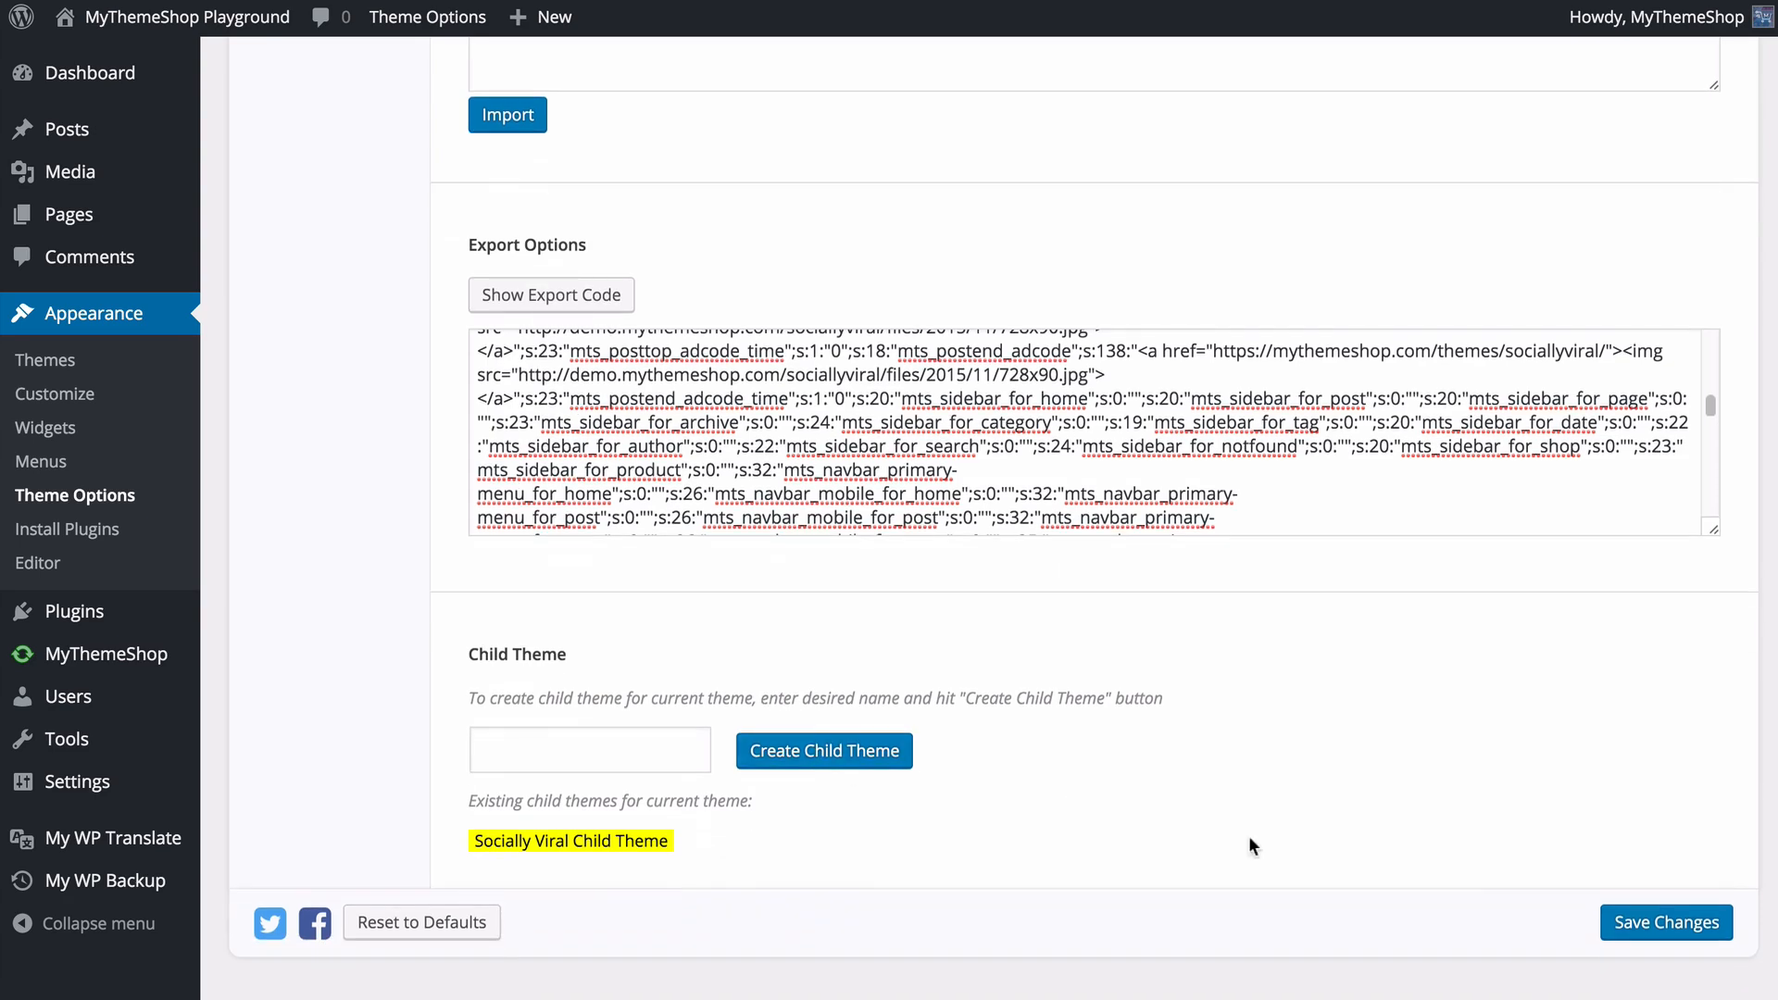
pyautogui.click(1627, 917)
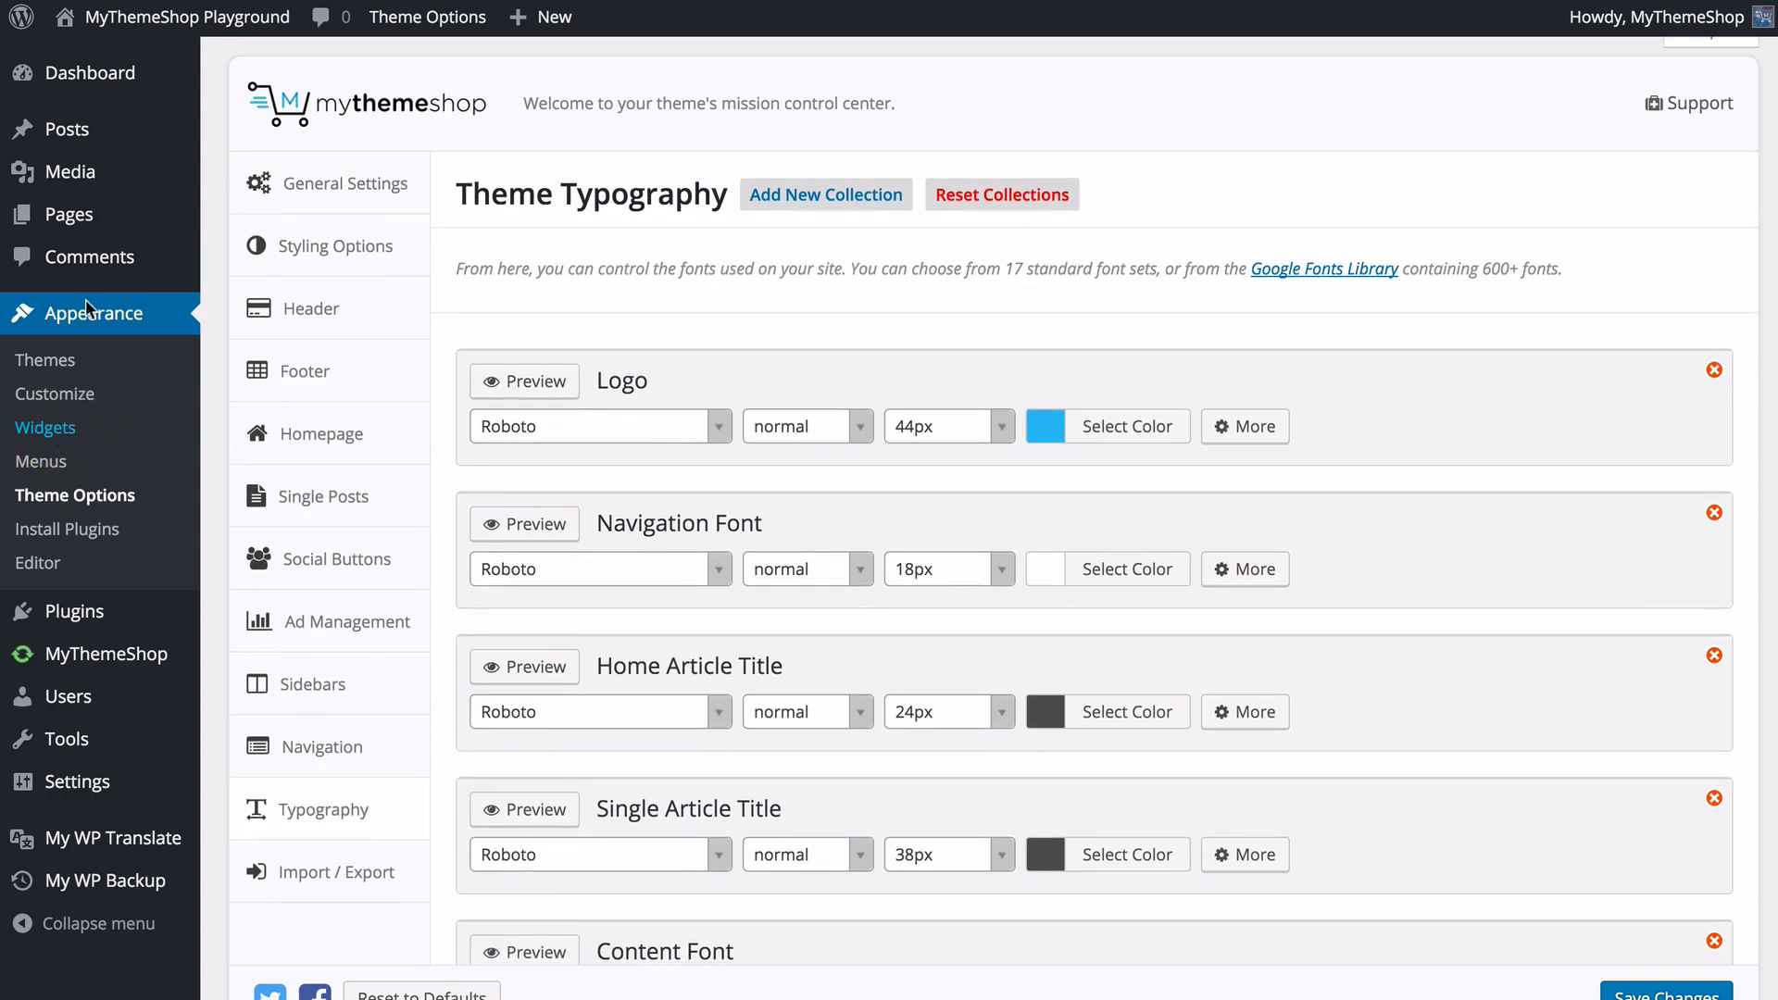
# - Go to the Widgets page, expand the Homepage Widget Area and look through the available widgets
pyautogui.click(46, 427)
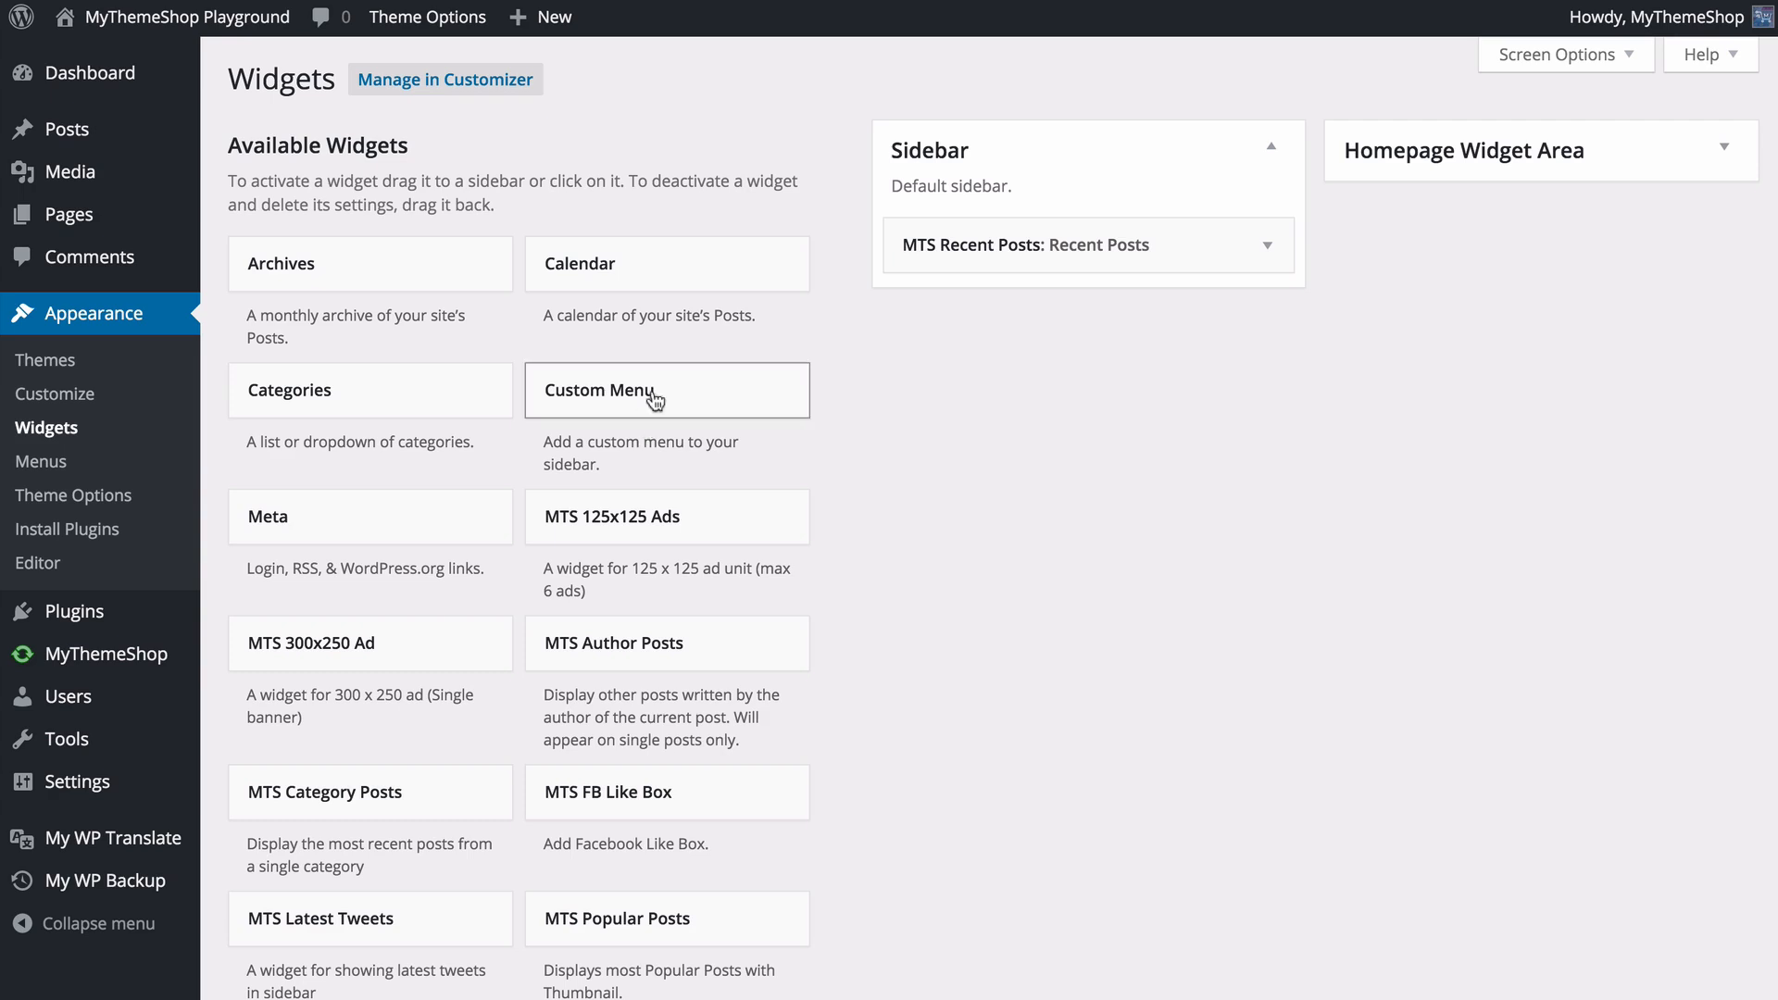
pyautogui.click(1516, 170)
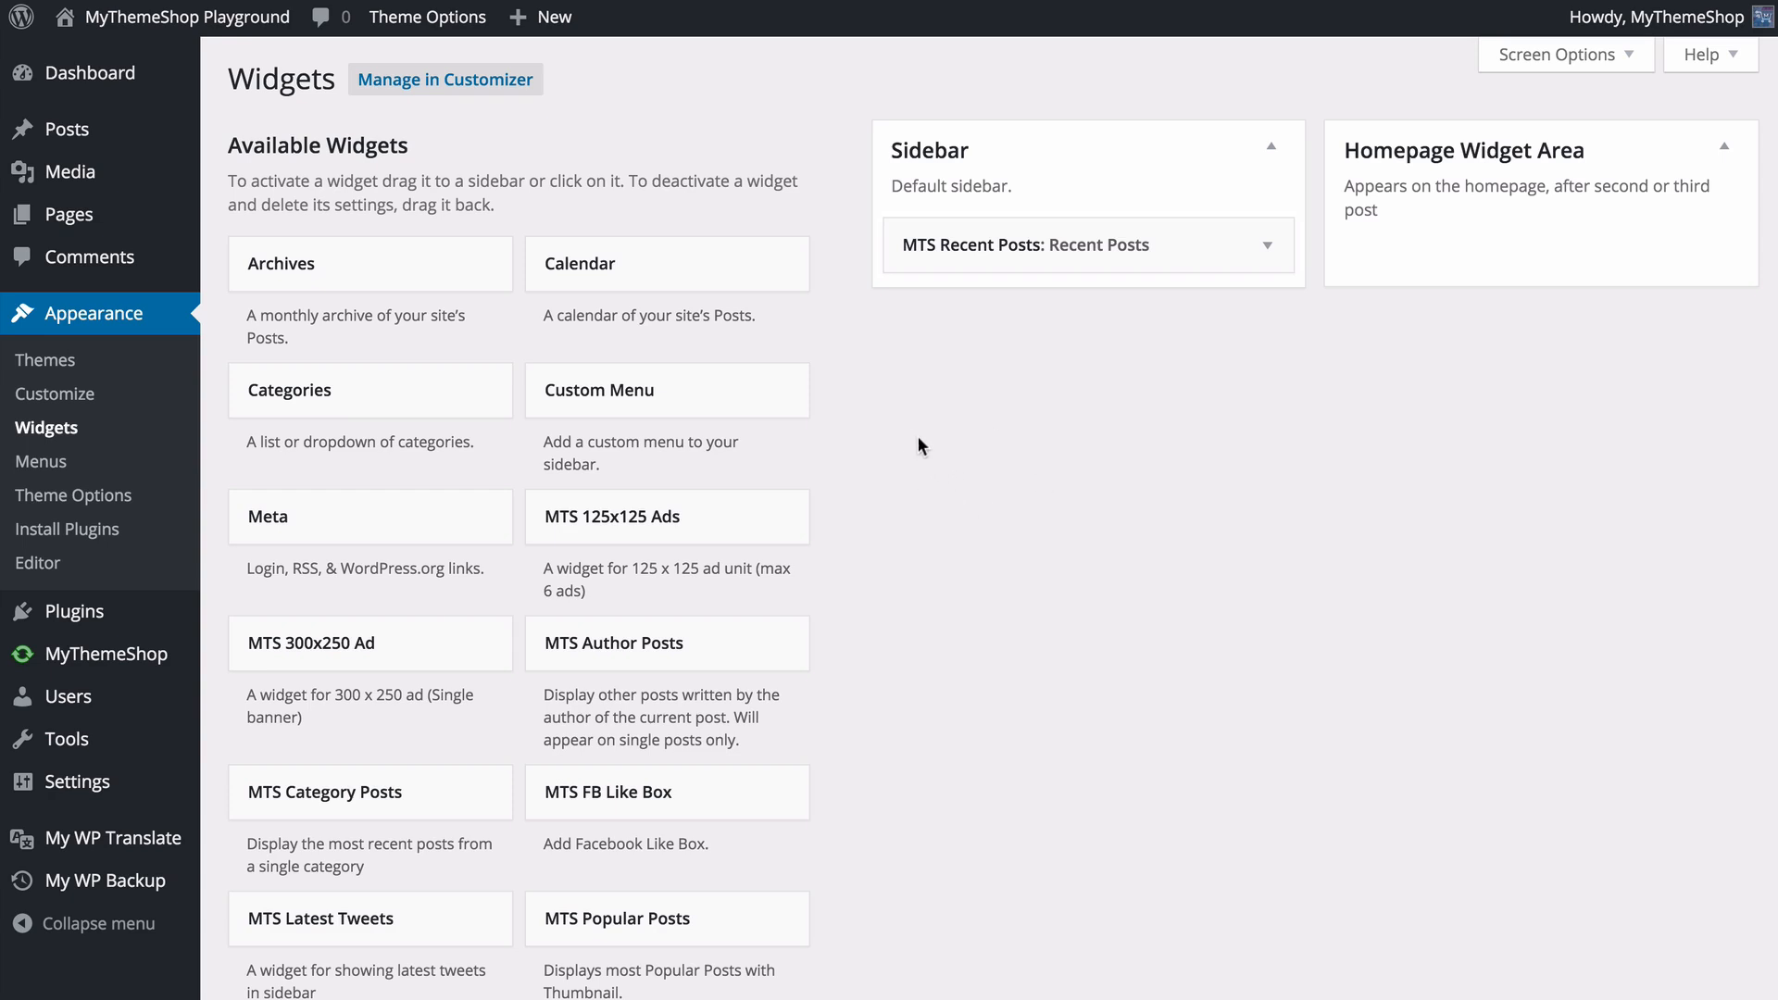
pyautogui.scroll(-2, 912, 440)
pyautogui.scroll(-5, 489, 736)
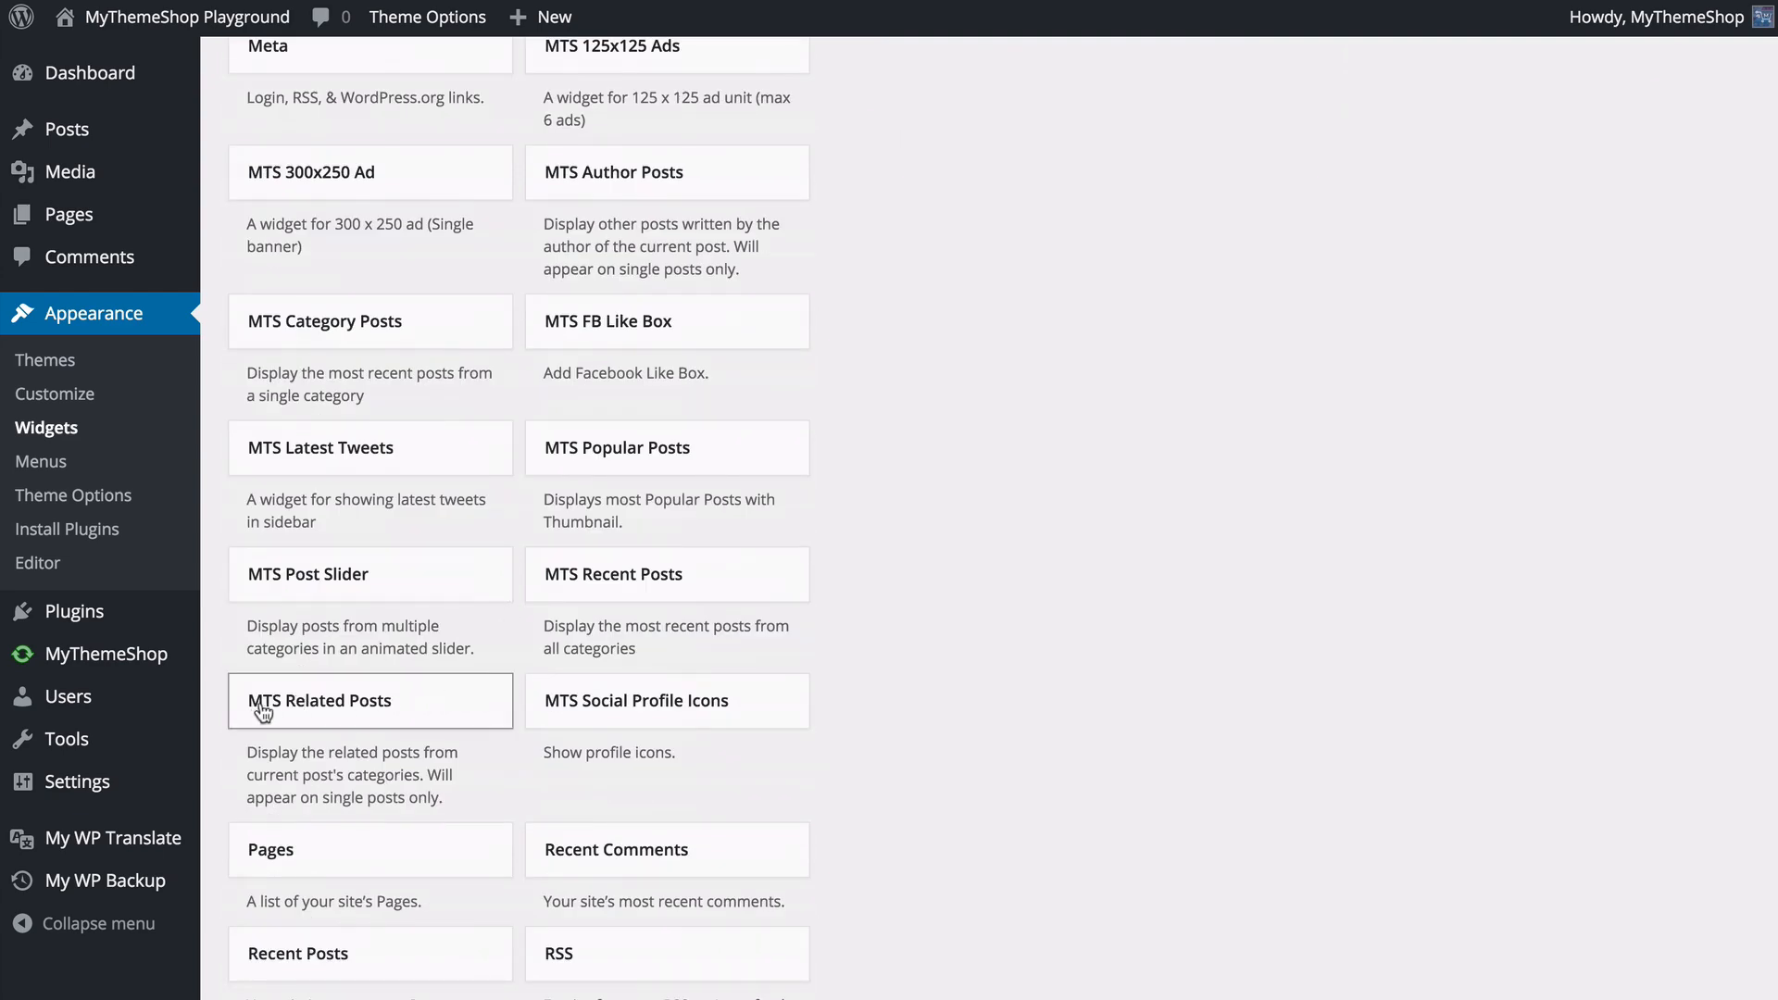
# - Add the MTS Category Posts widget to the Sidebar below MTS Recent Posts
pyautogui.scroll(4, 370, 723)
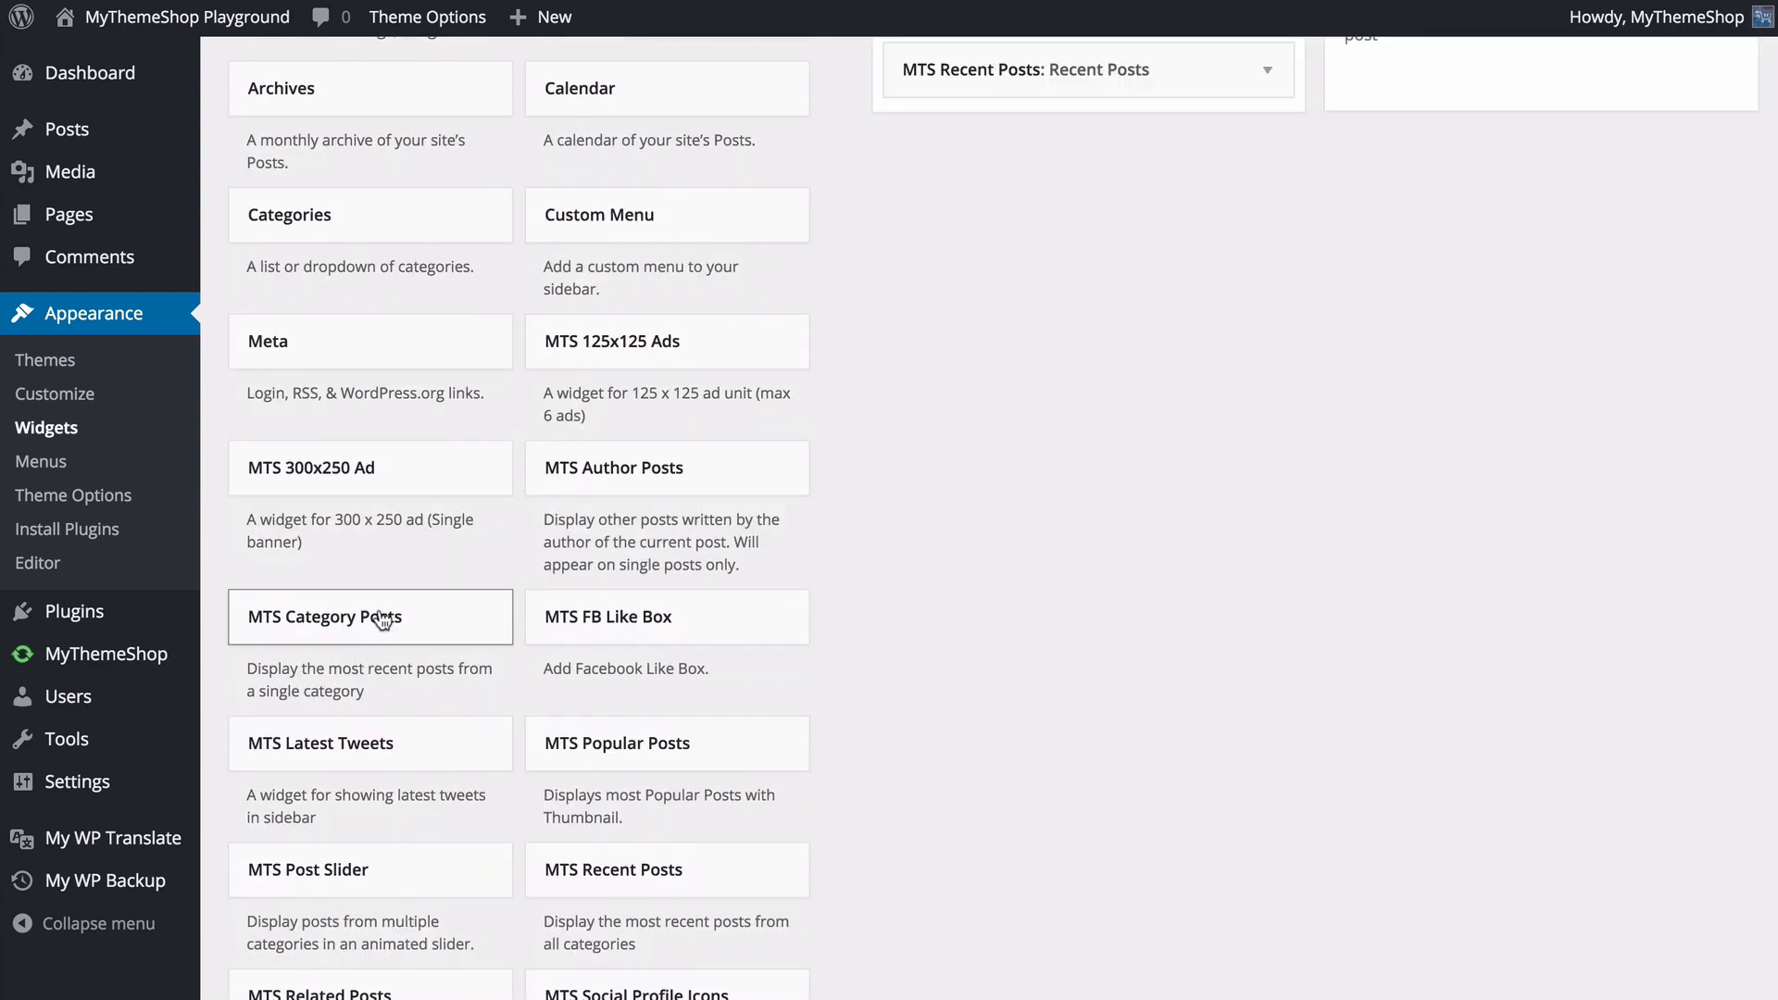
pyautogui.scroll(2, 383, 621)
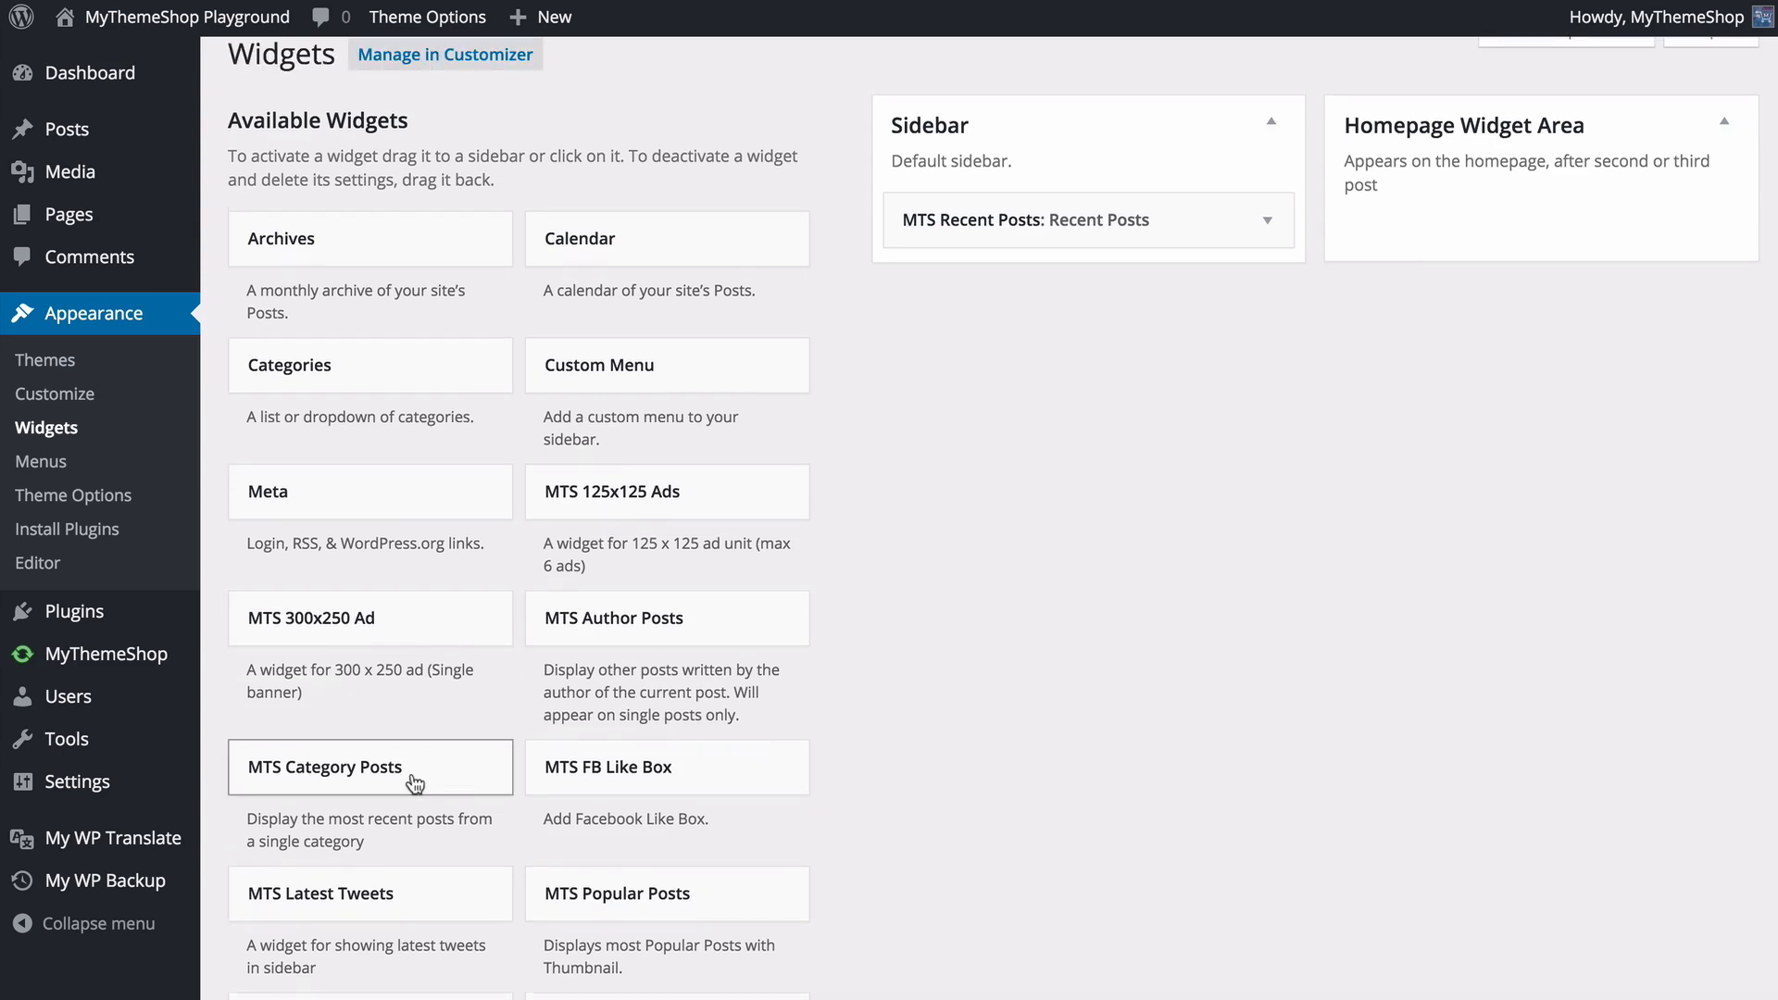
pyautogui.moveTo(409, 783); pyautogui.dragTo(950, 422)
pyautogui.moveTo(1031, 232); pyautogui.dragTo(1045, 288)
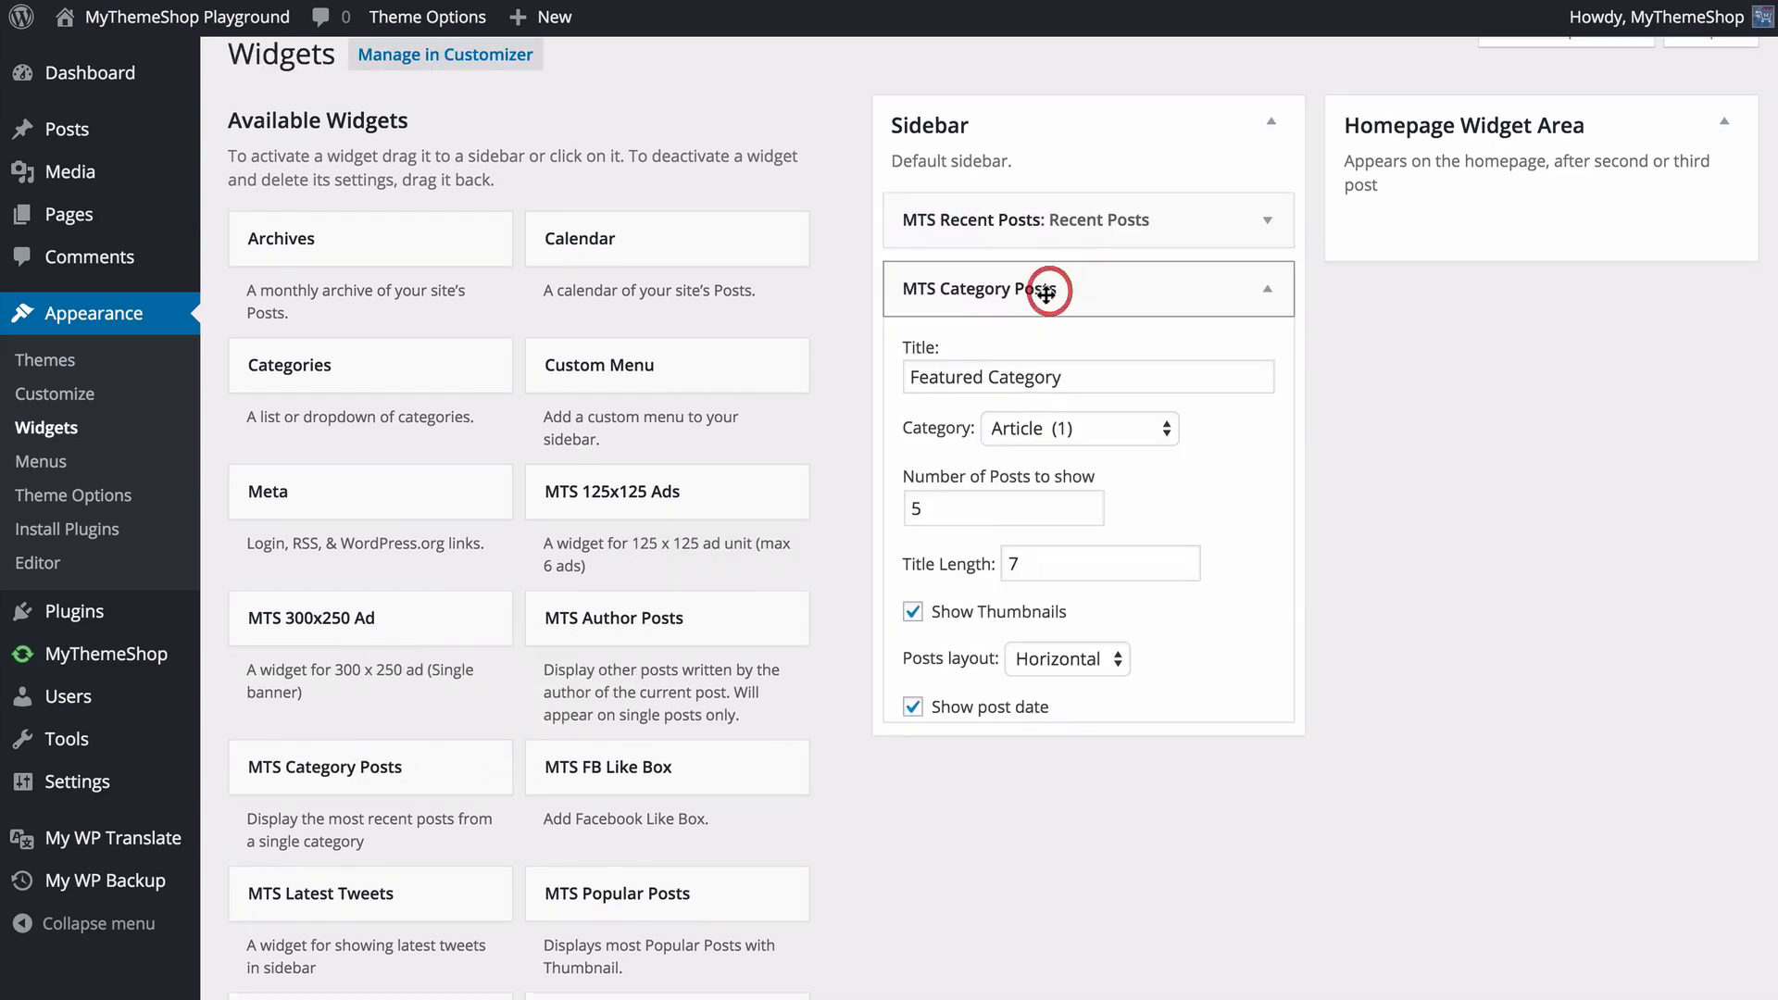
# - Set the MTS Category Posts widget's category to Breaking, turn off thumbnails and the number of comments, and save the widget
pyautogui.click(1095, 425)
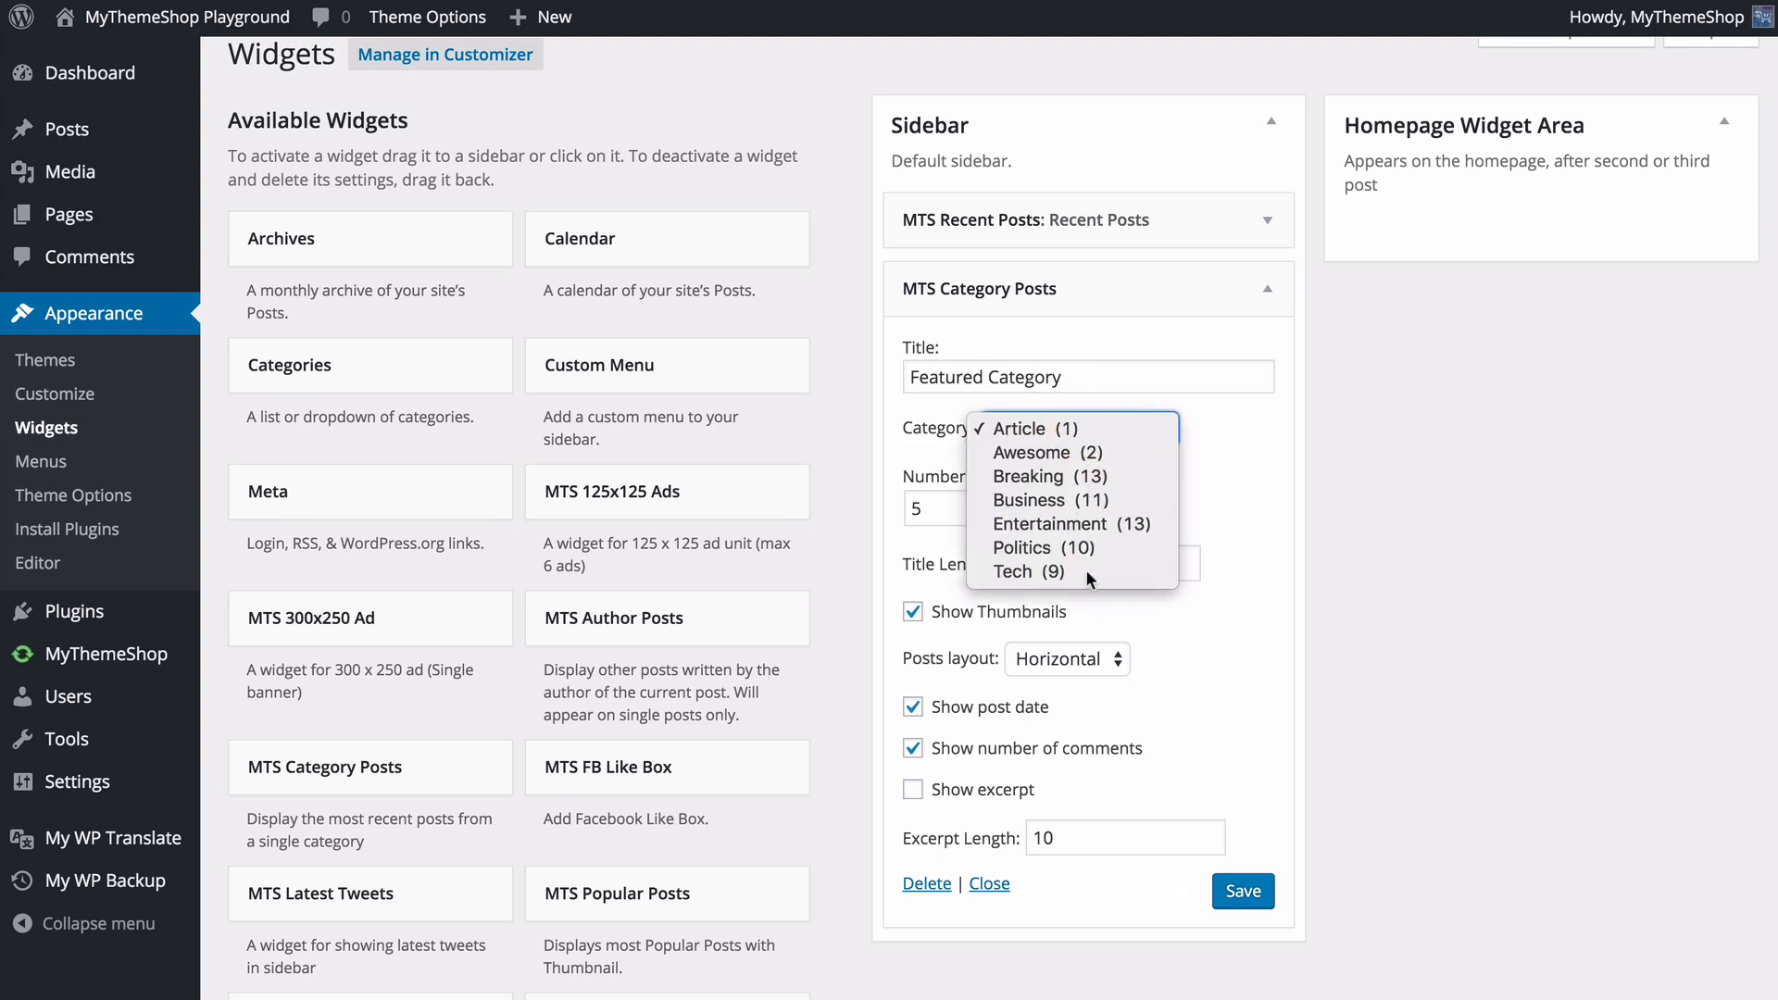
pyautogui.press('Escape')
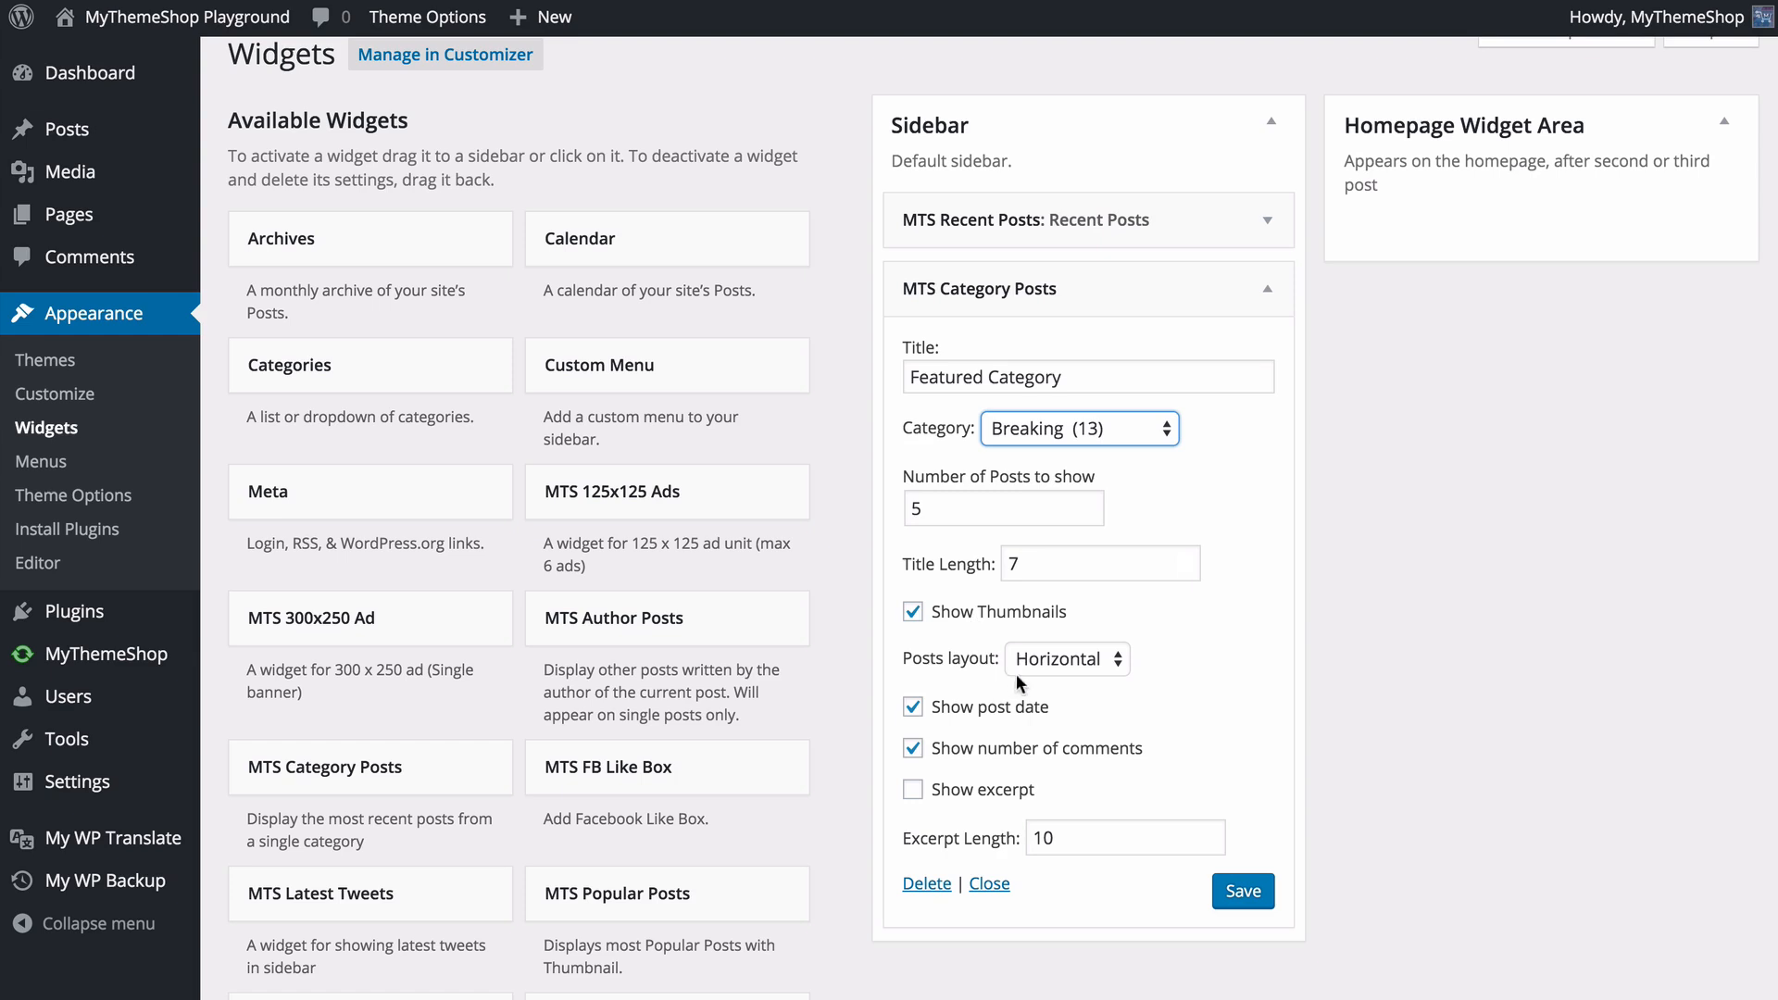
pyautogui.click(994, 611)
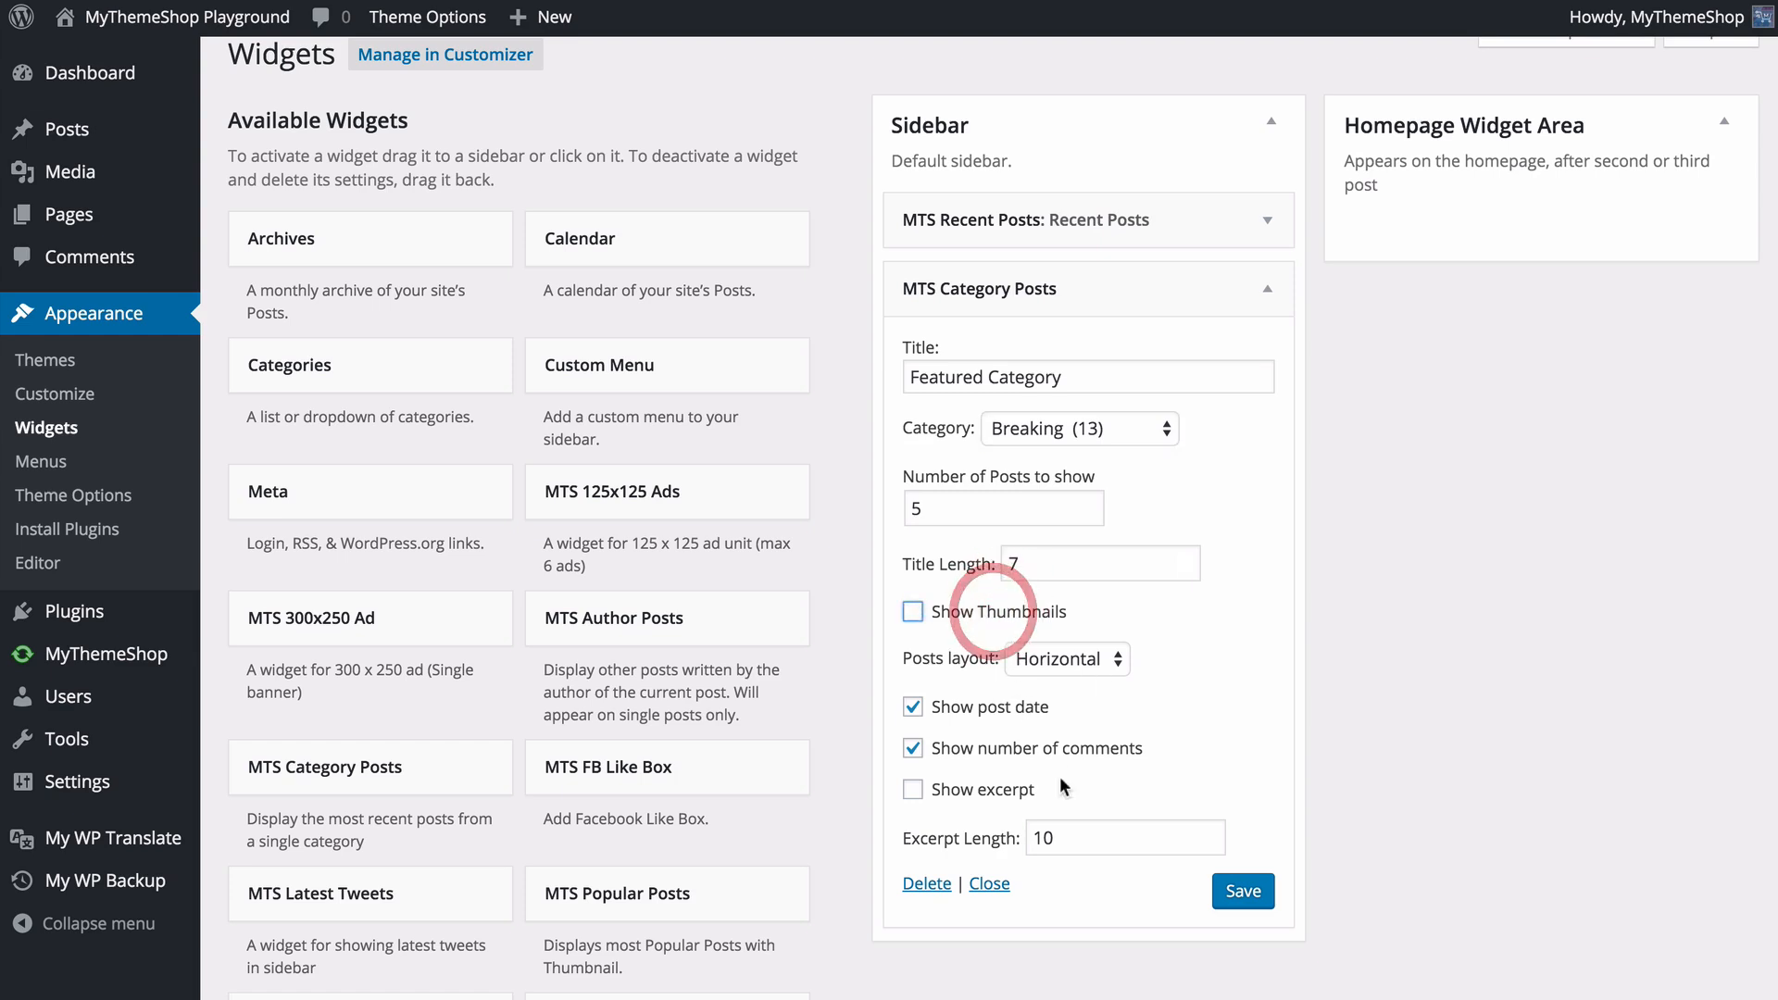
pyautogui.click(985, 748)
pyautogui.click(1241, 894)
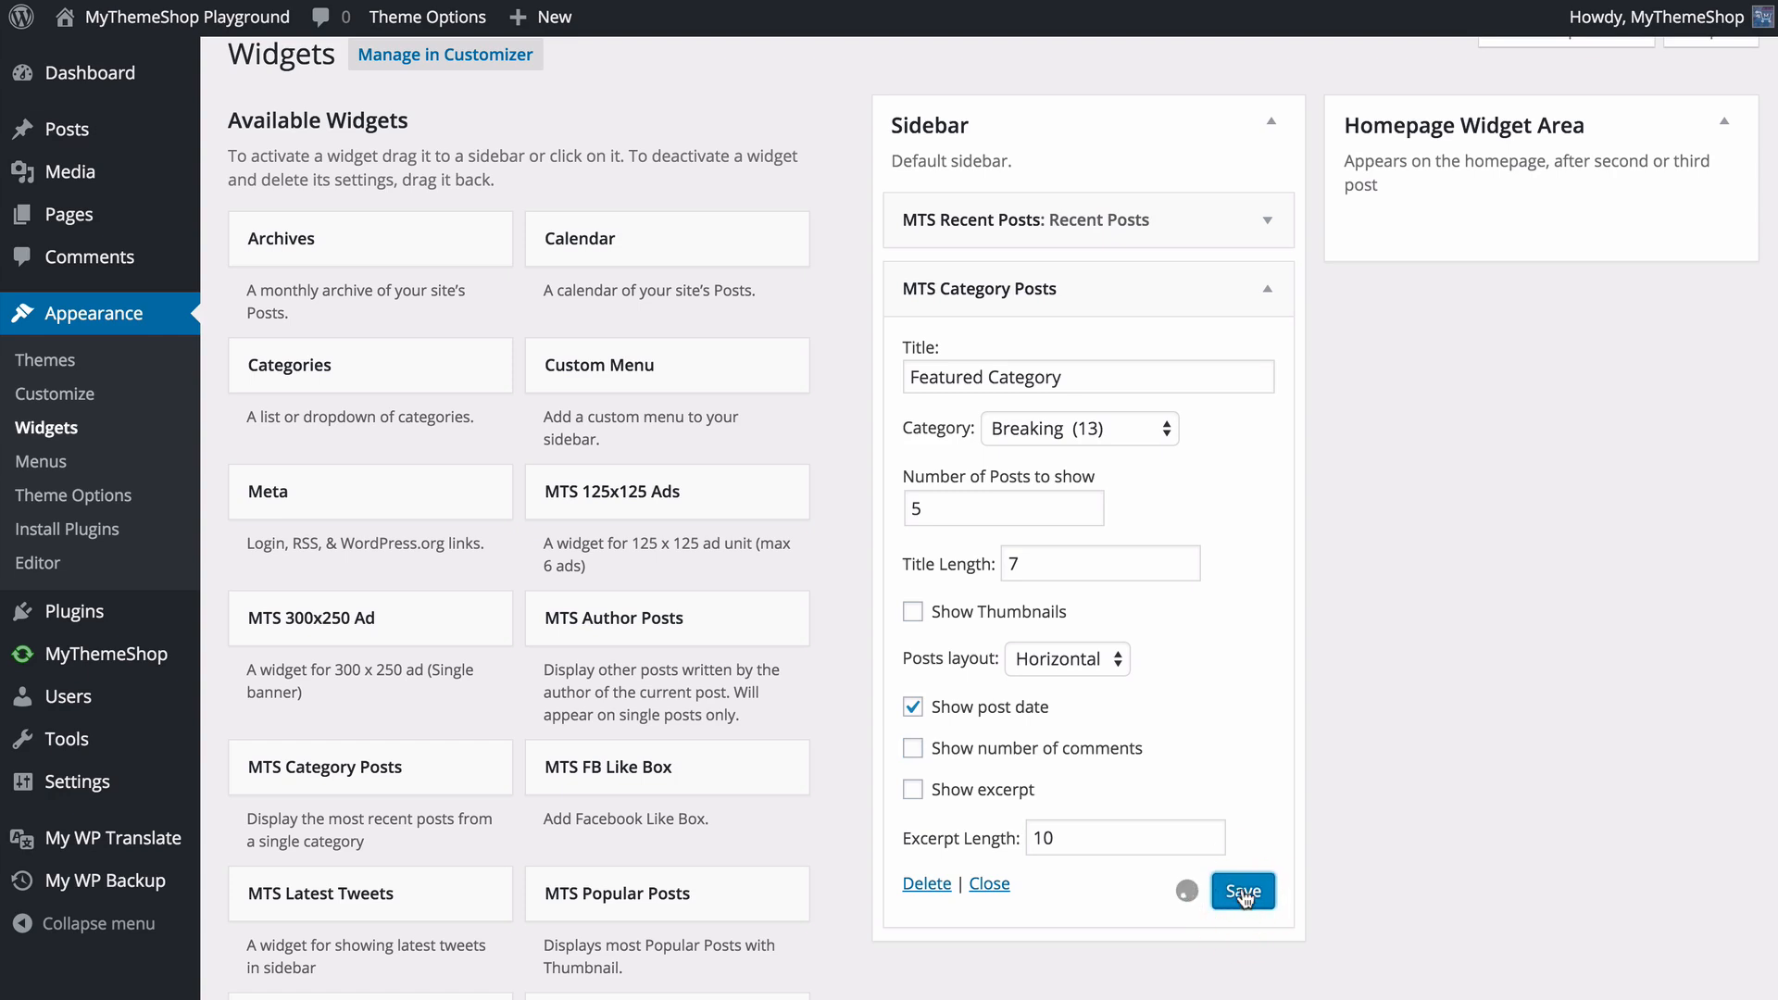
# - Visit the site, open the US Auto Sales Numbers post and check the Recent Posts and Featured Category widgets in its sidebar
pyautogui.click(185, 18)
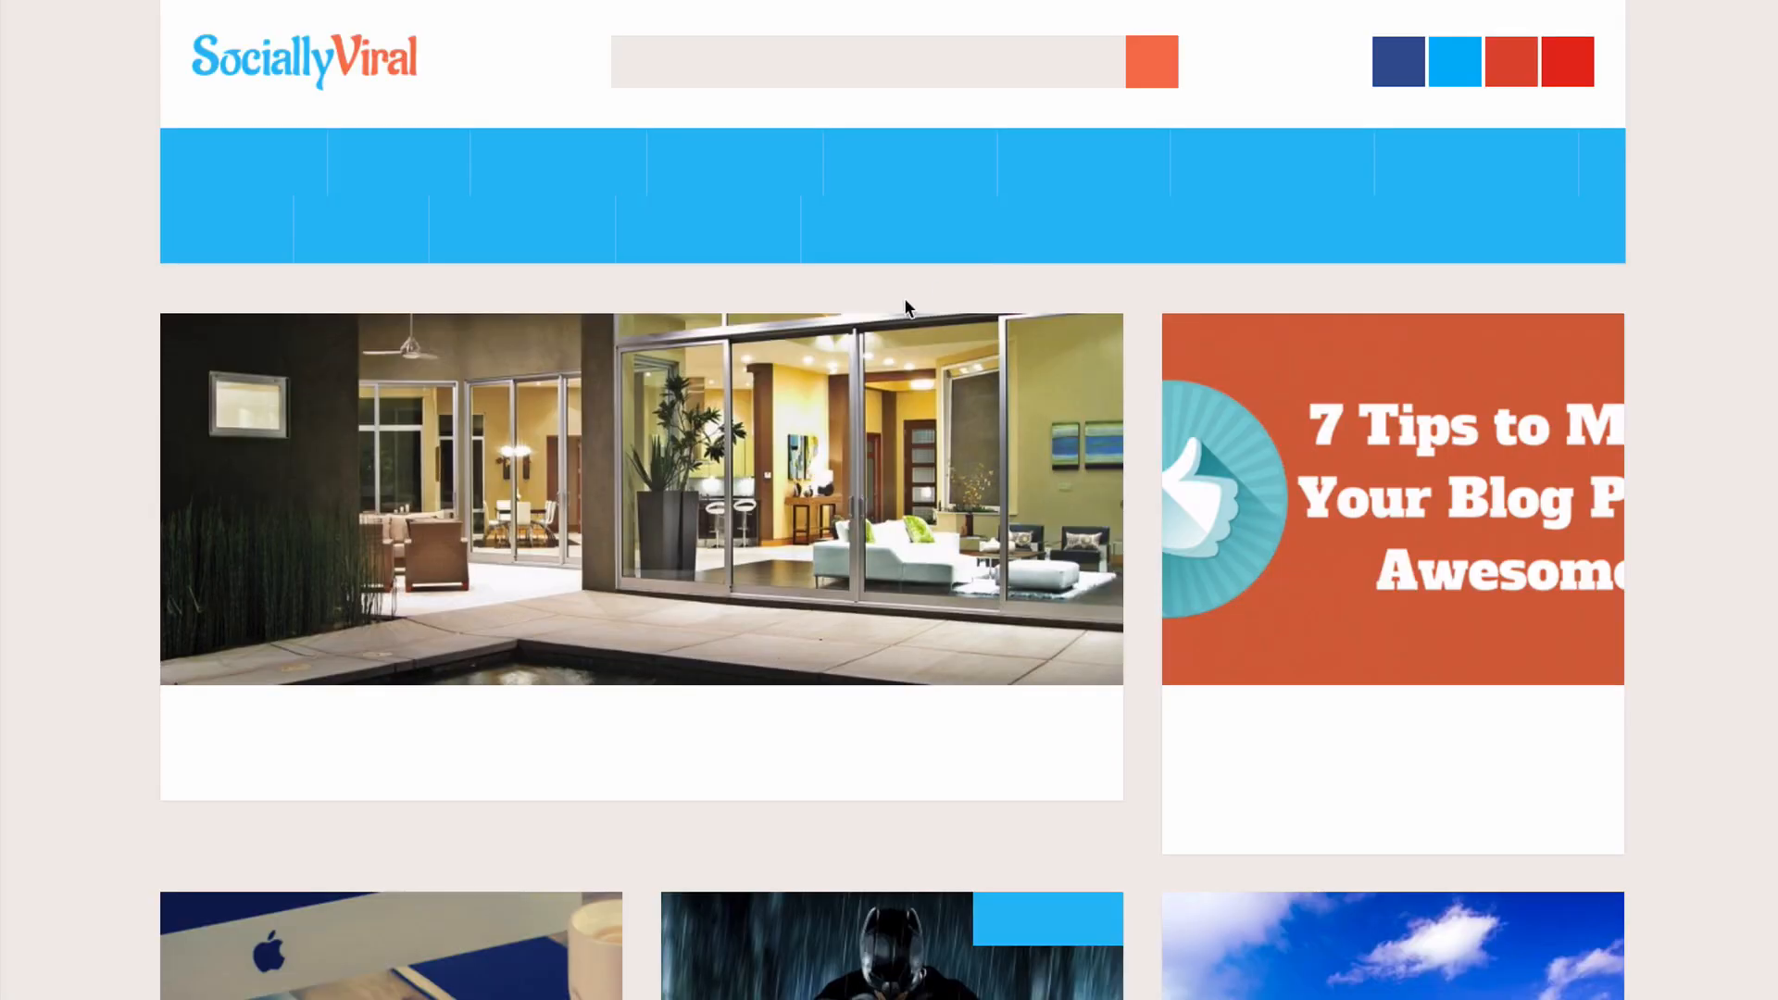
pyautogui.scroll(-4, 1159, 608)
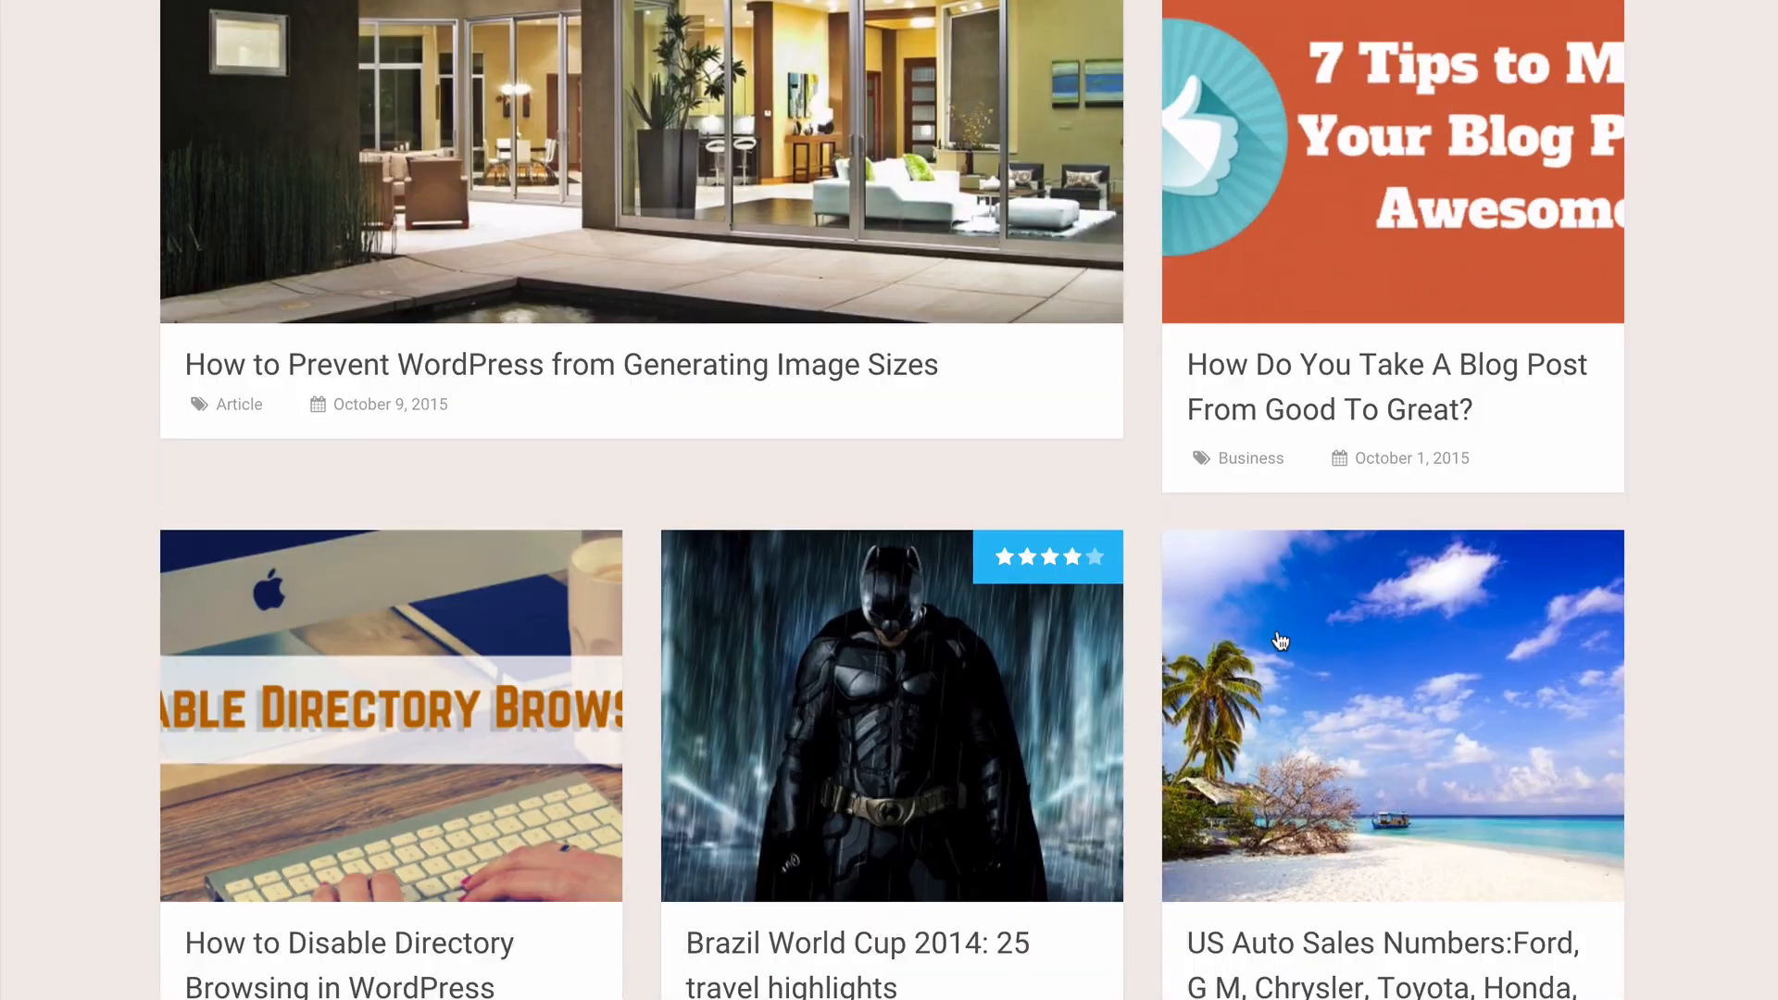
pyautogui.click(1301, 613)
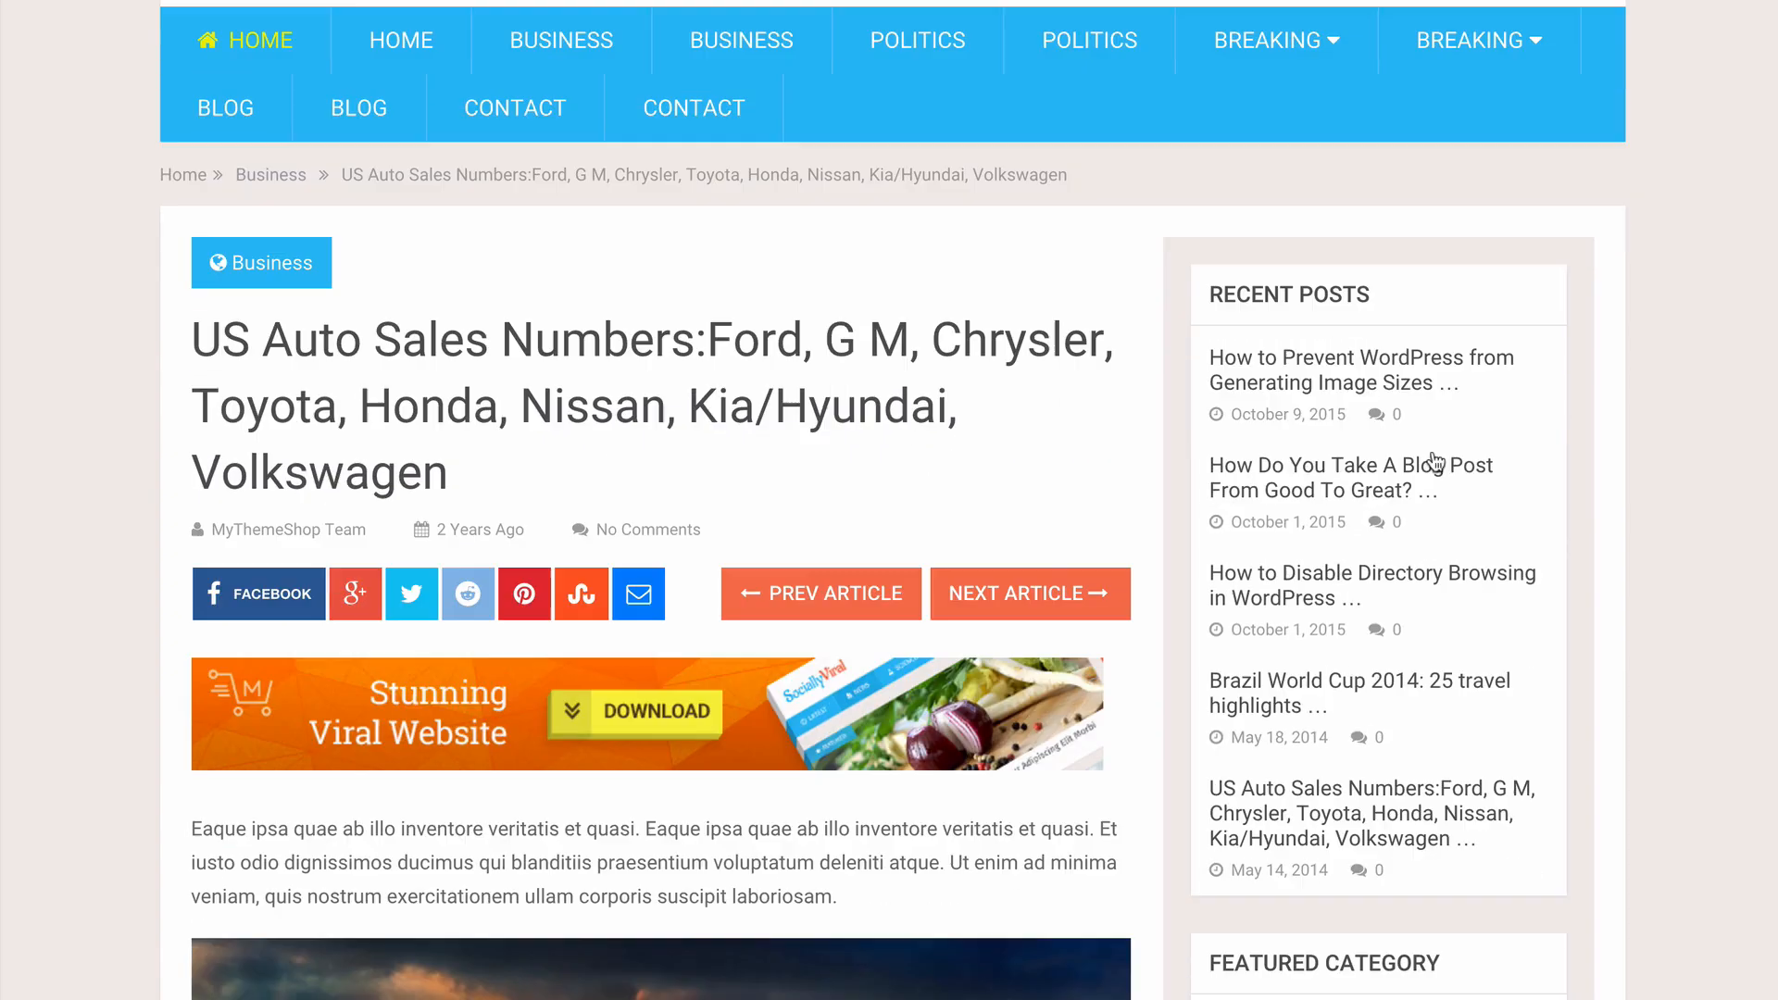
pyautogui.scroll(-4, 1469, 498)
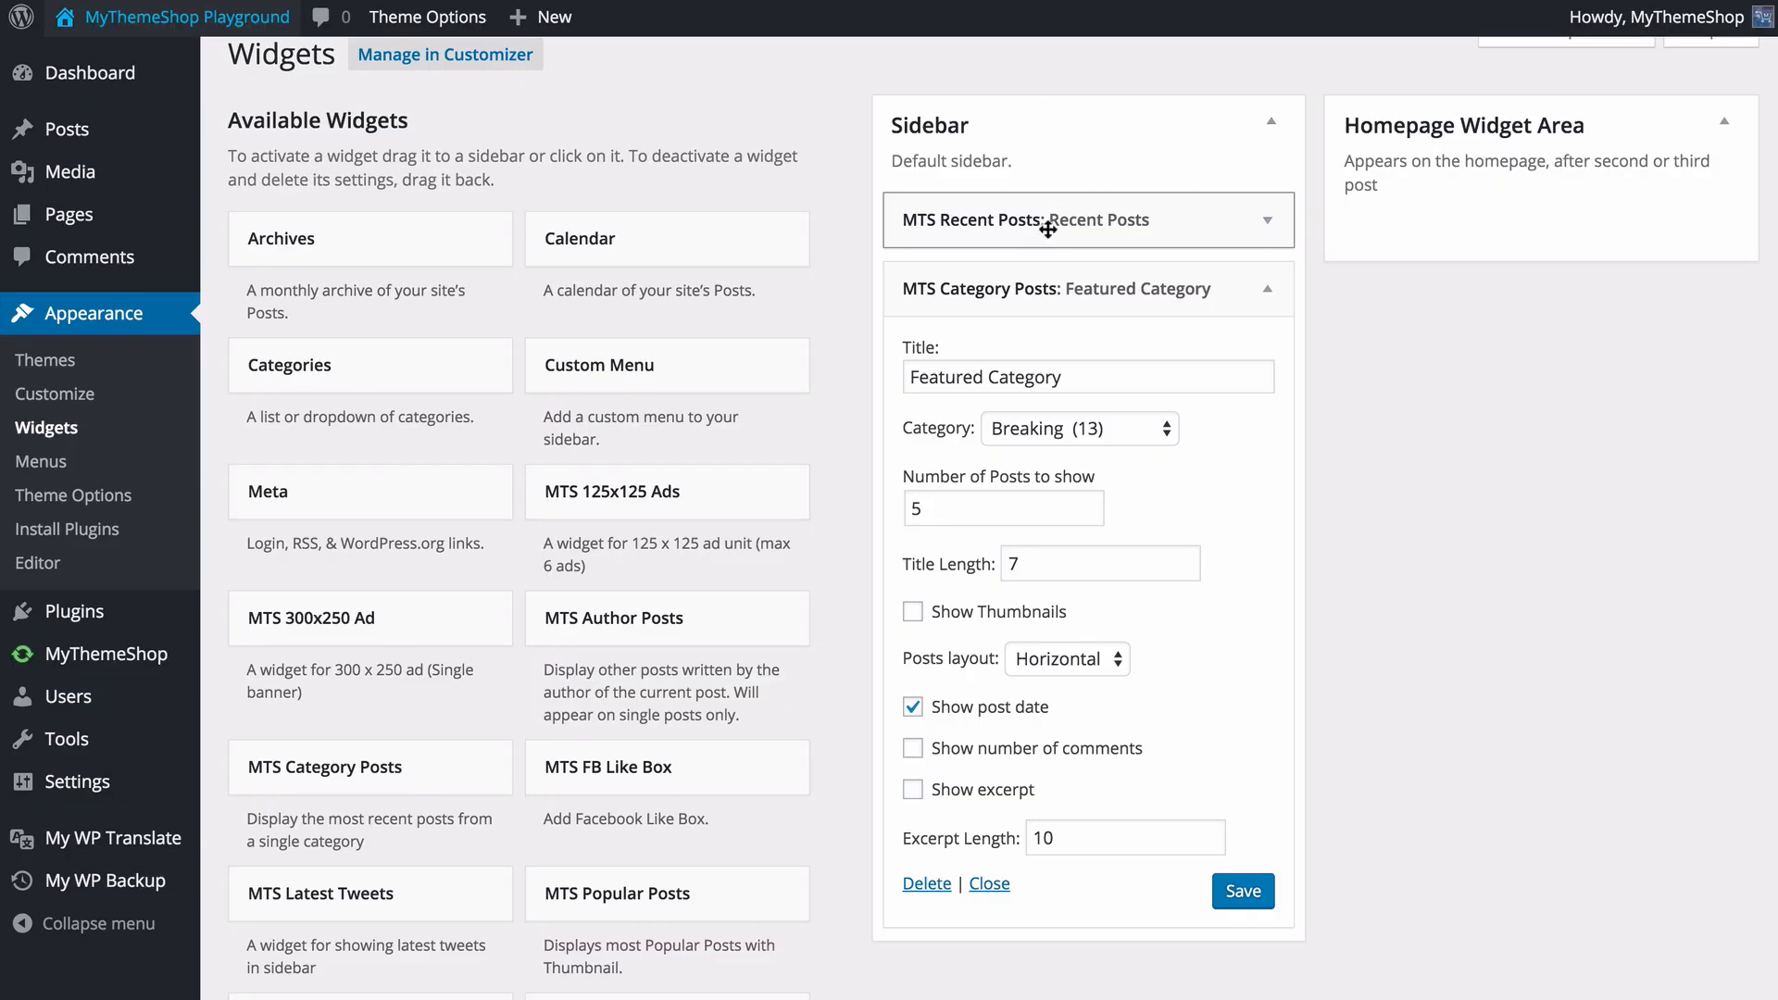
# - Back on the Widgets page, collapse the MTS Category Posts widget and try reordering the two Sidebar widgets
pyautogui.moveTo(1047, 230); pyautogui.dragTo(1052, 380)
pyautogui.click(1034, 296)
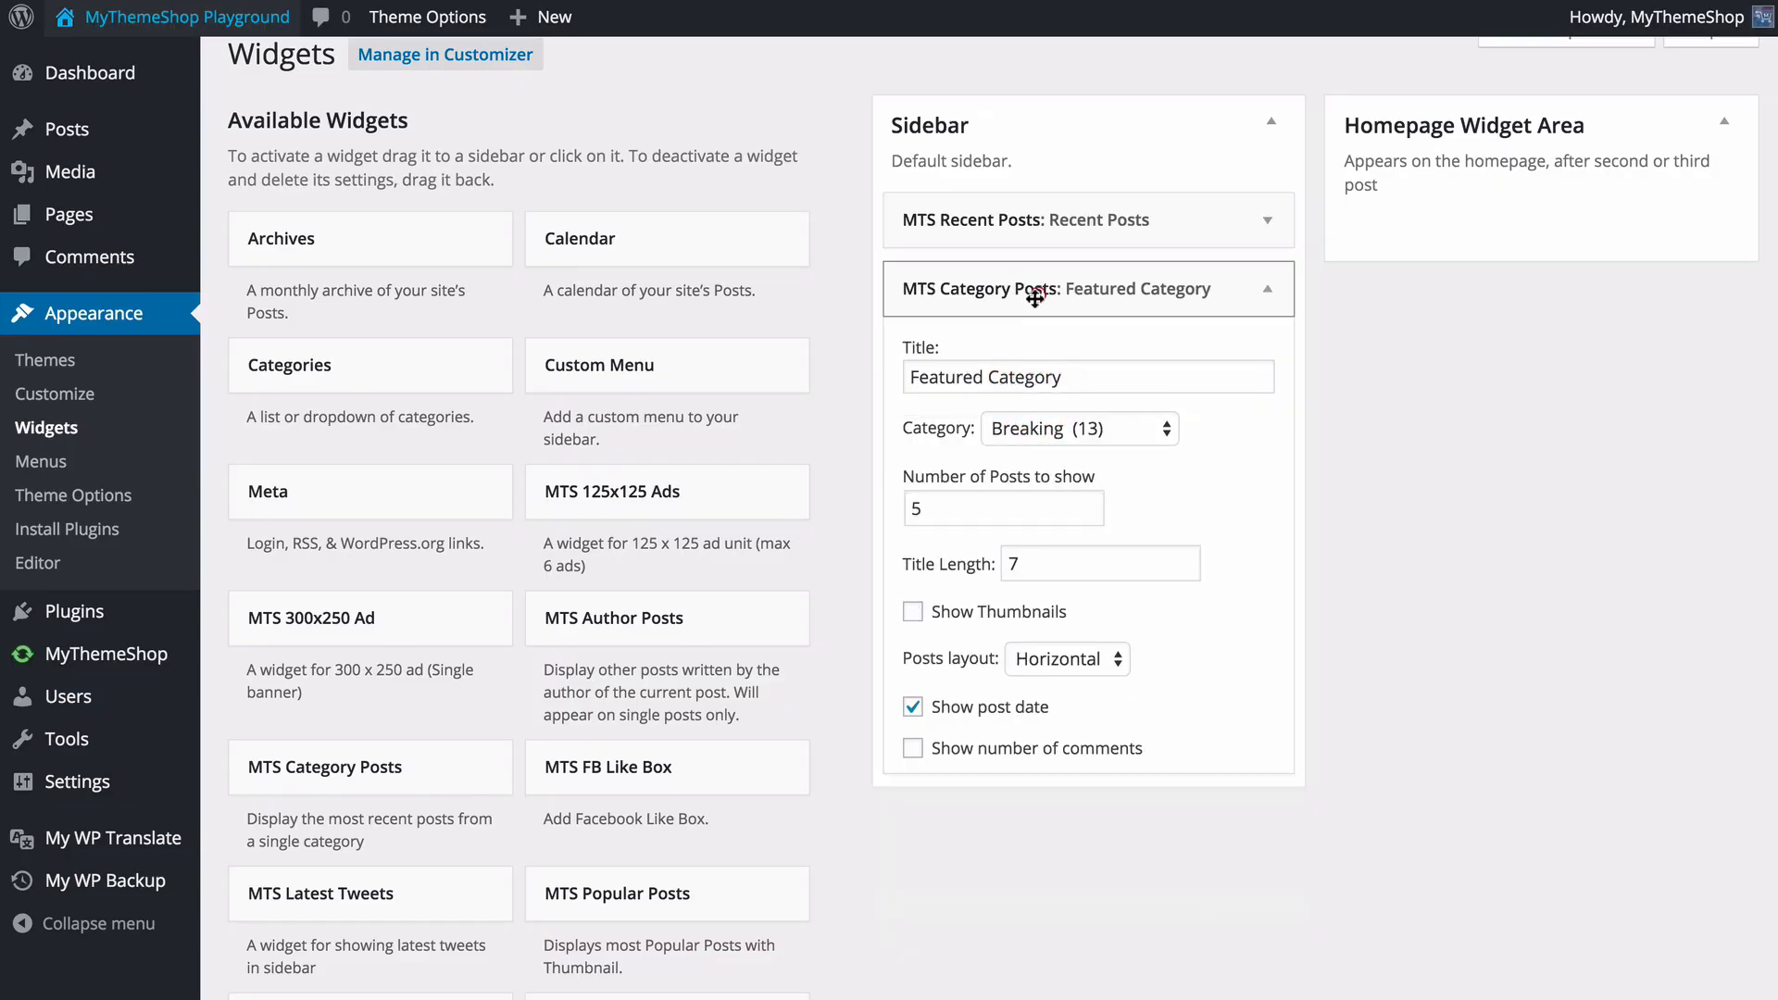
pyautogui.moveTo(1148, 273); pyautogui.dragTo(1090, 304)
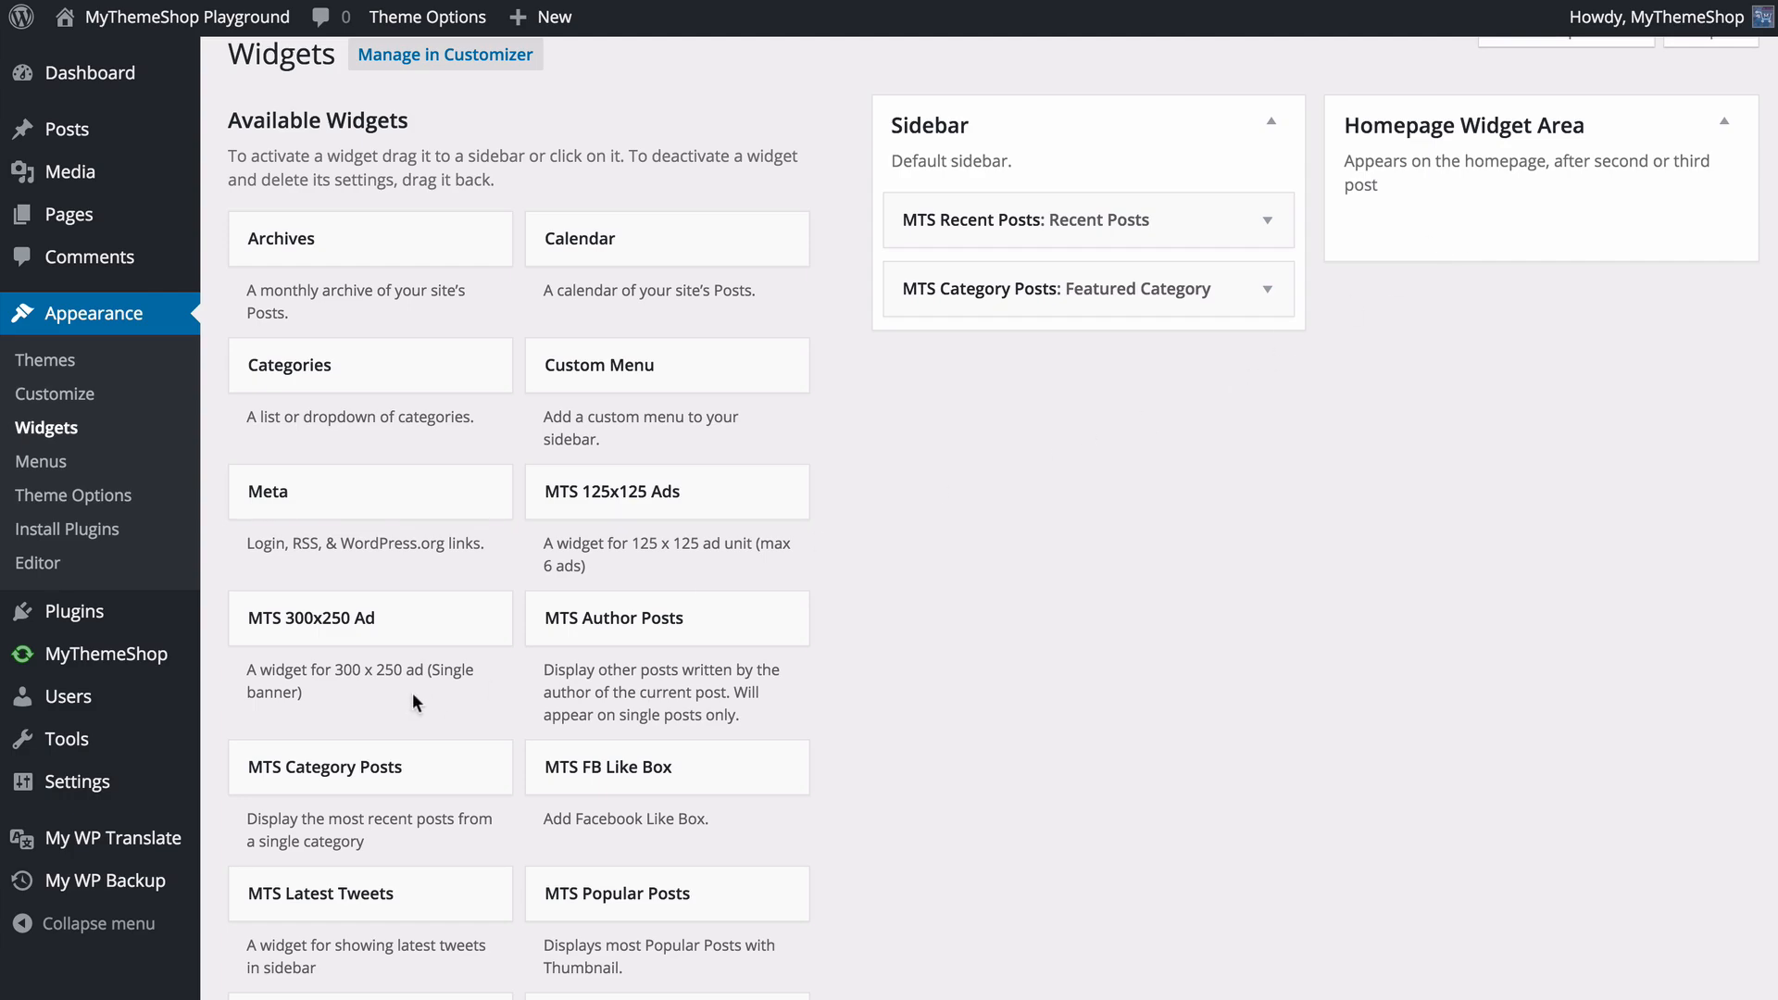
# - Look through the available widgets and add the WP Subscribe Pro Widget to the Homepage Widget Area
pyautogui.scroll(-6, 524, 587)
pyautogui.scroll(6, 525, 587)
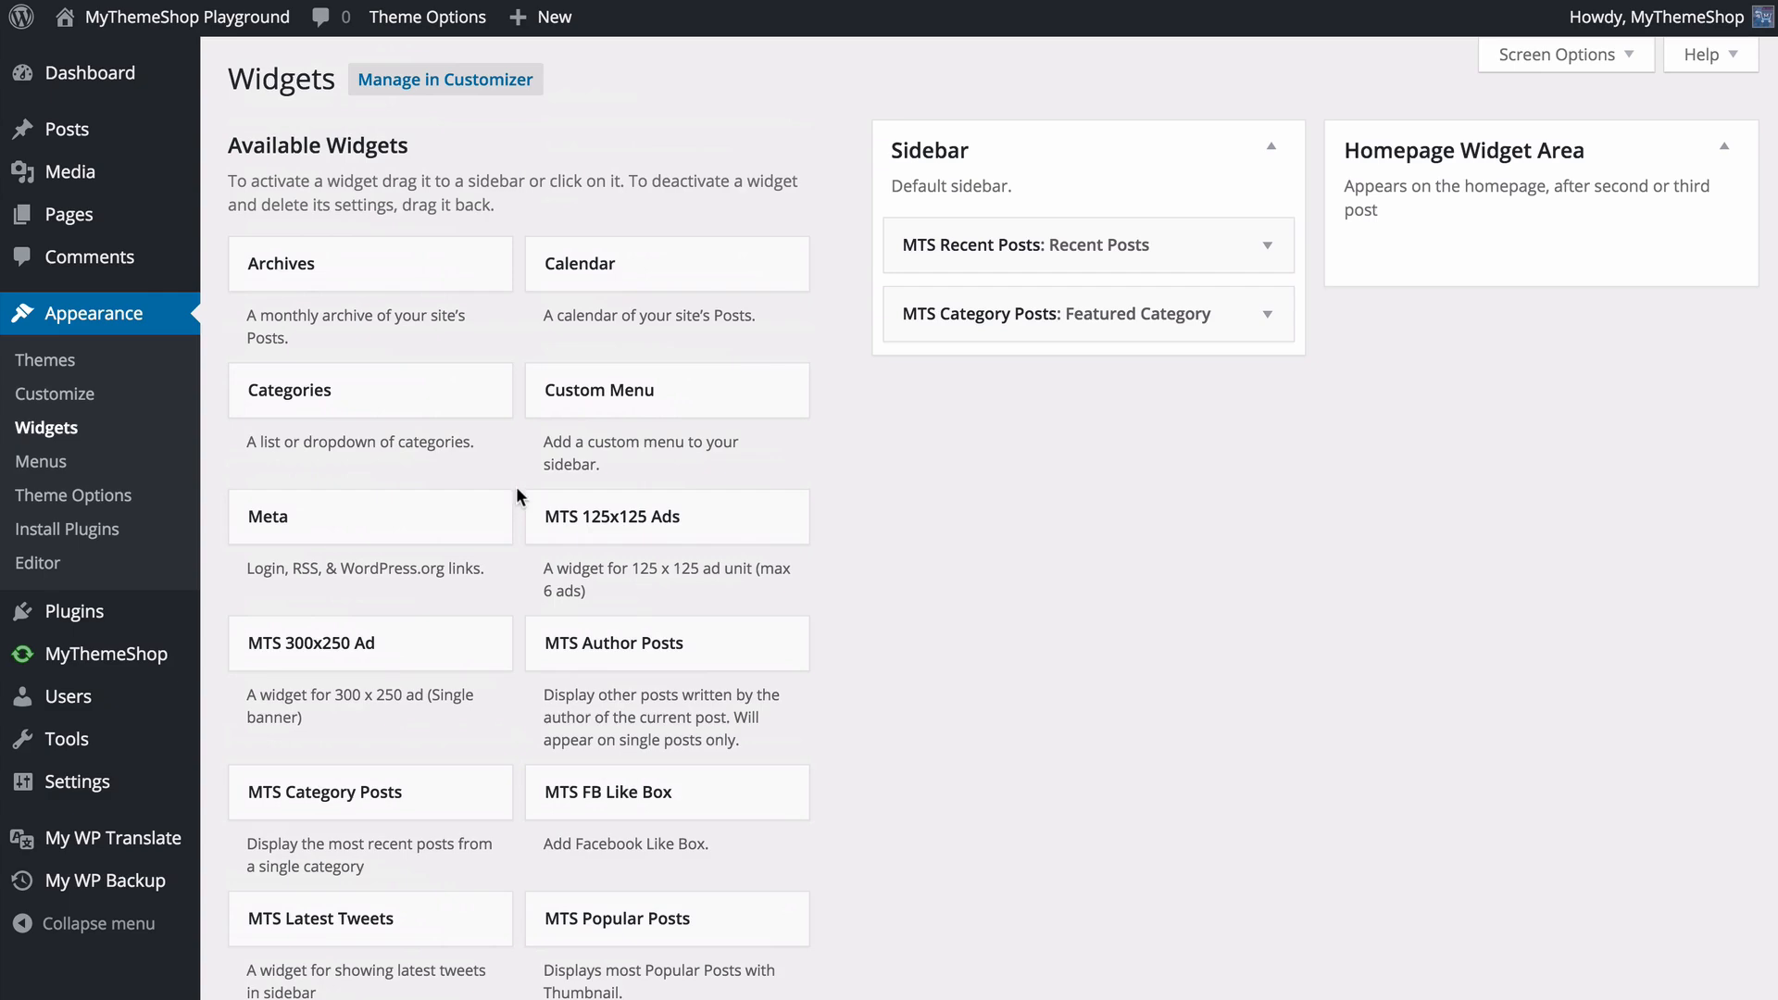
pyautogui.scroll(-7, 515, 495)
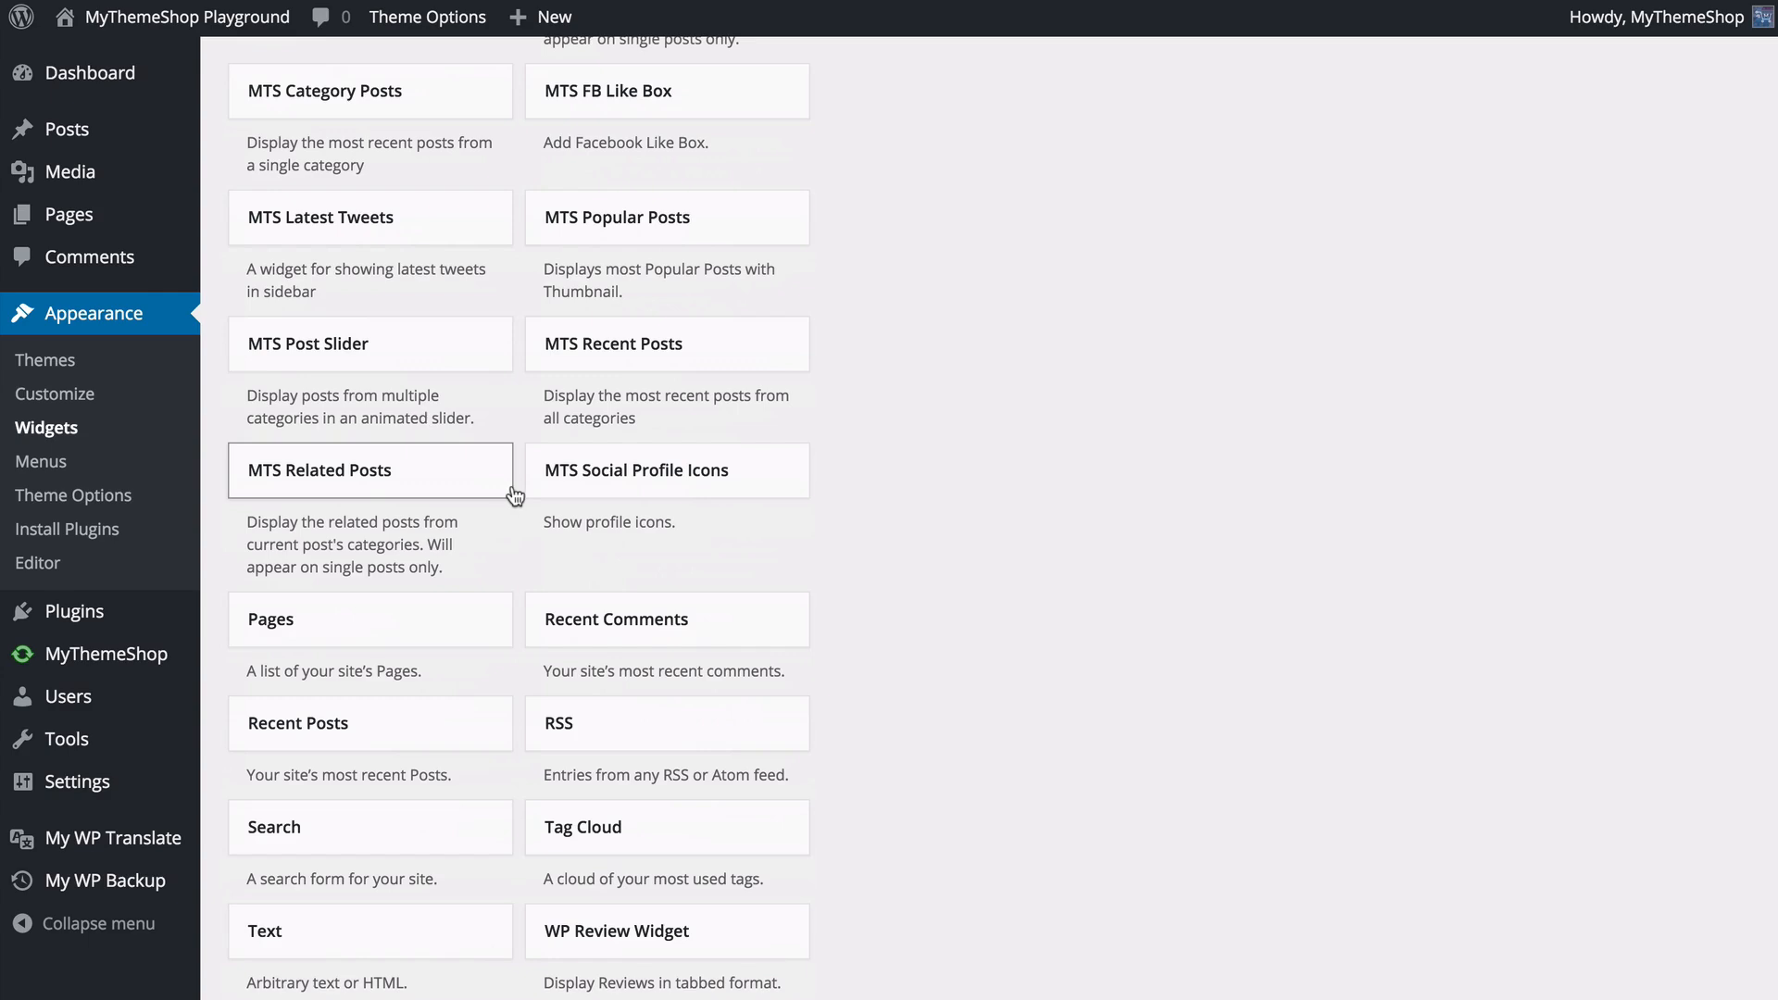
pyautogui.scroll(-3, 515, 495)
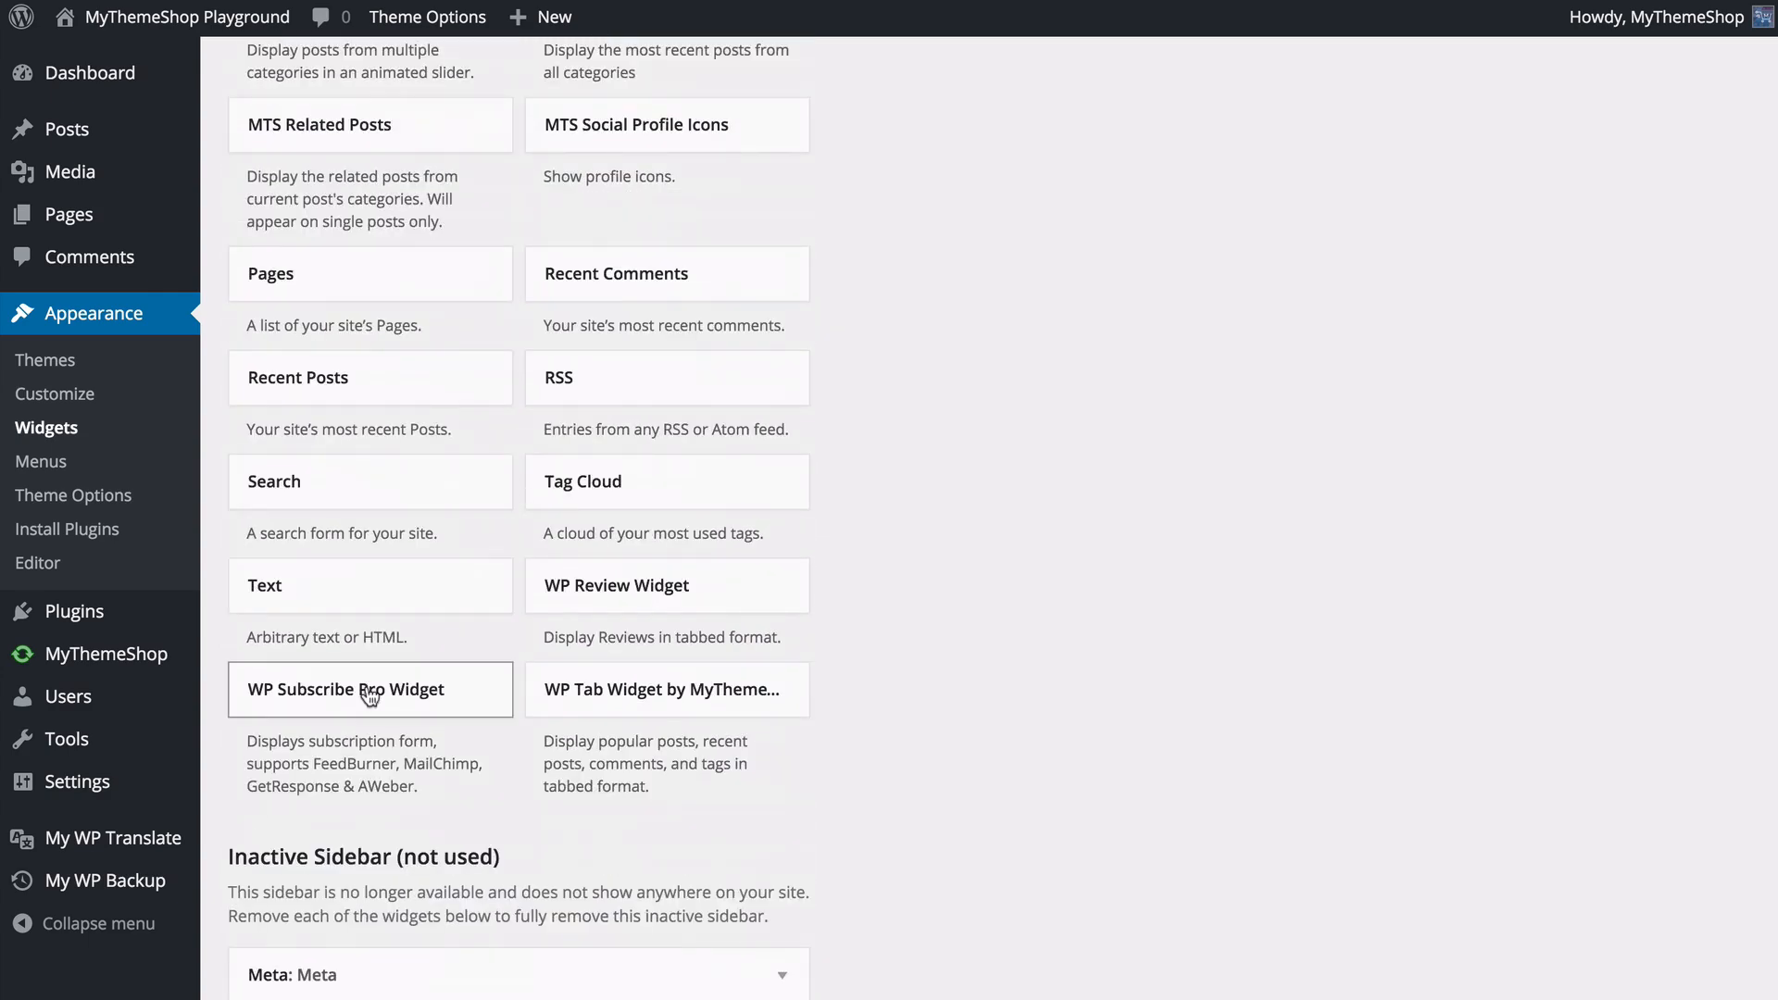
pyautogui.moveTo(380, 691); pyautogui.dragTo(1465, 284)
pyautogui.scroll(11, 463, 703)
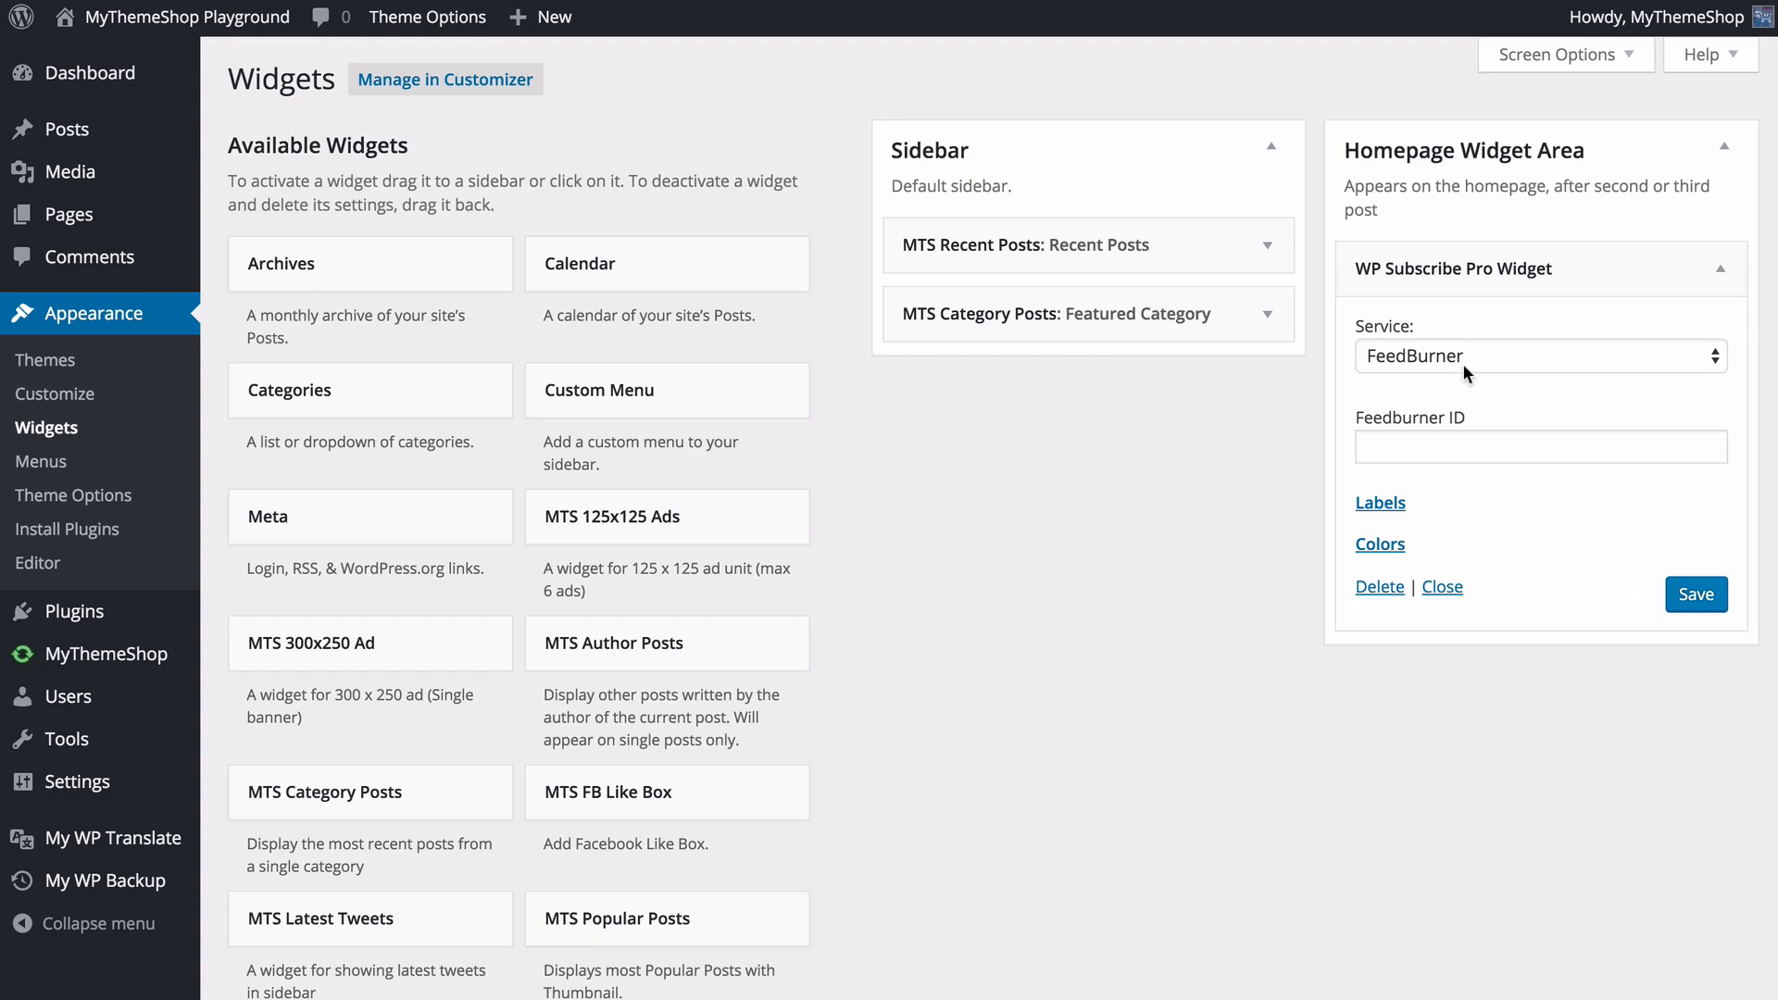
# - Set the service of the WP Subscribe Pro Widget to MailChimp
pyautogui.click(1464, 269)
pyautogui.click(1467, 268)
pyautogui.click(1455, 353)
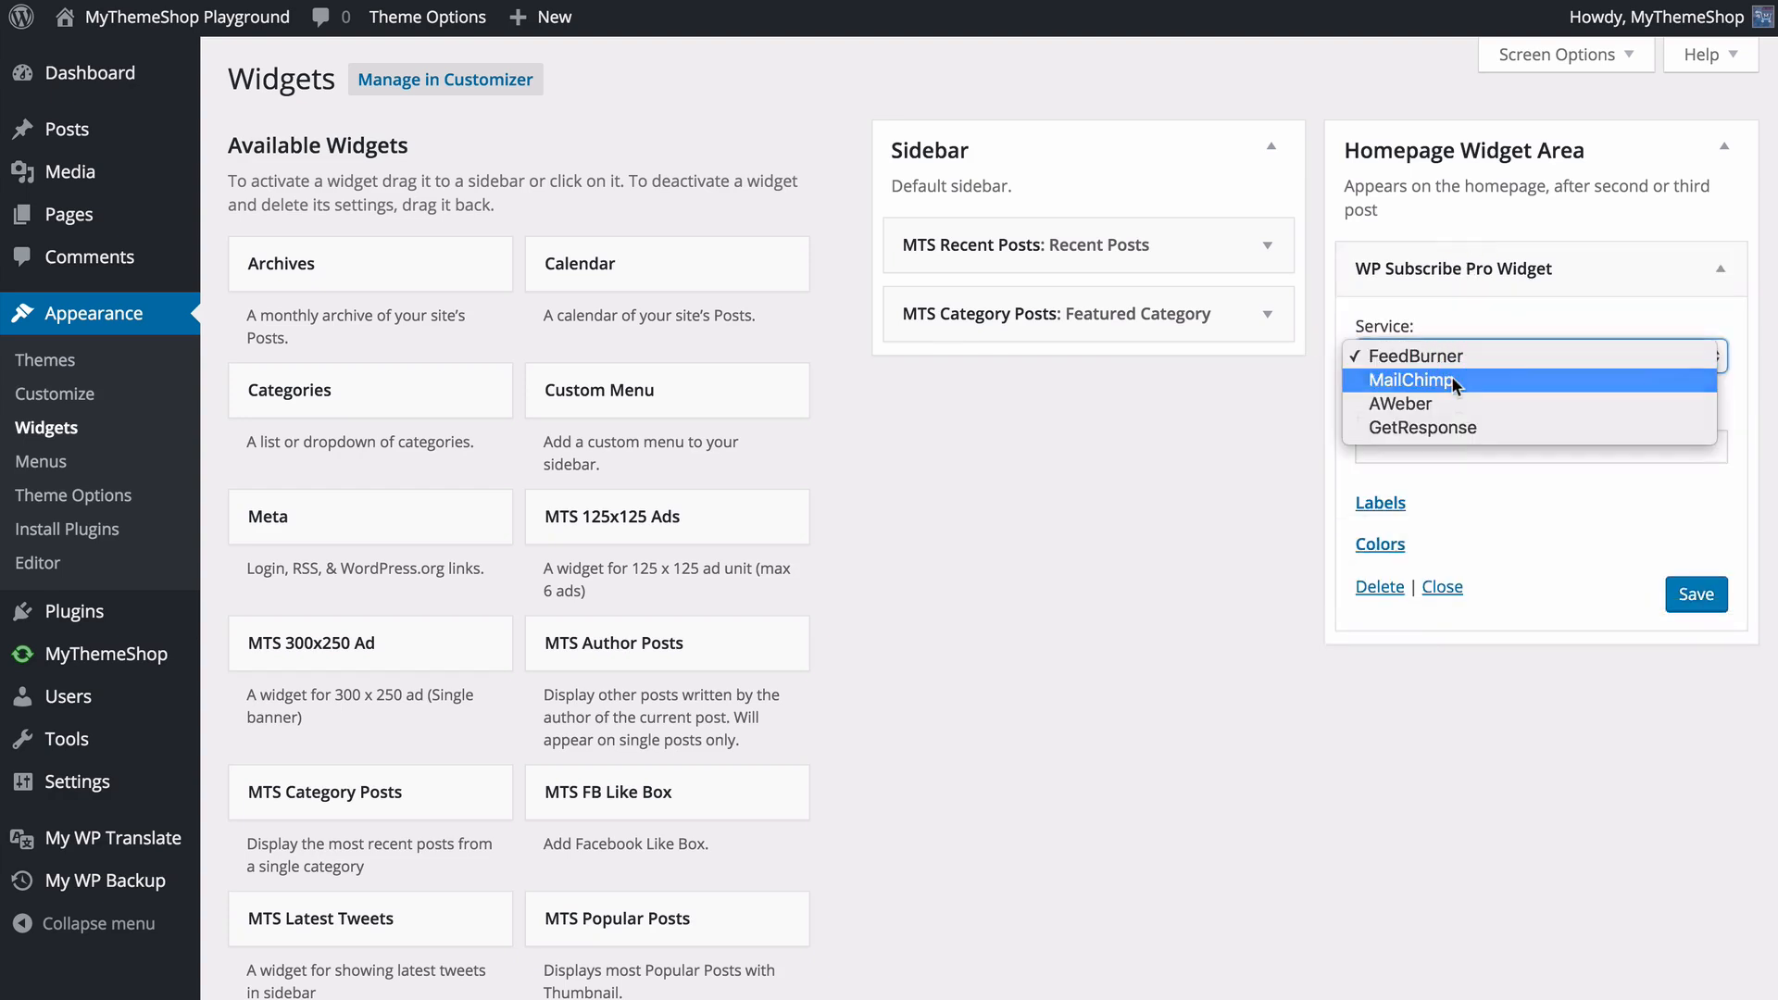
pyautogui.click(1455, 380)
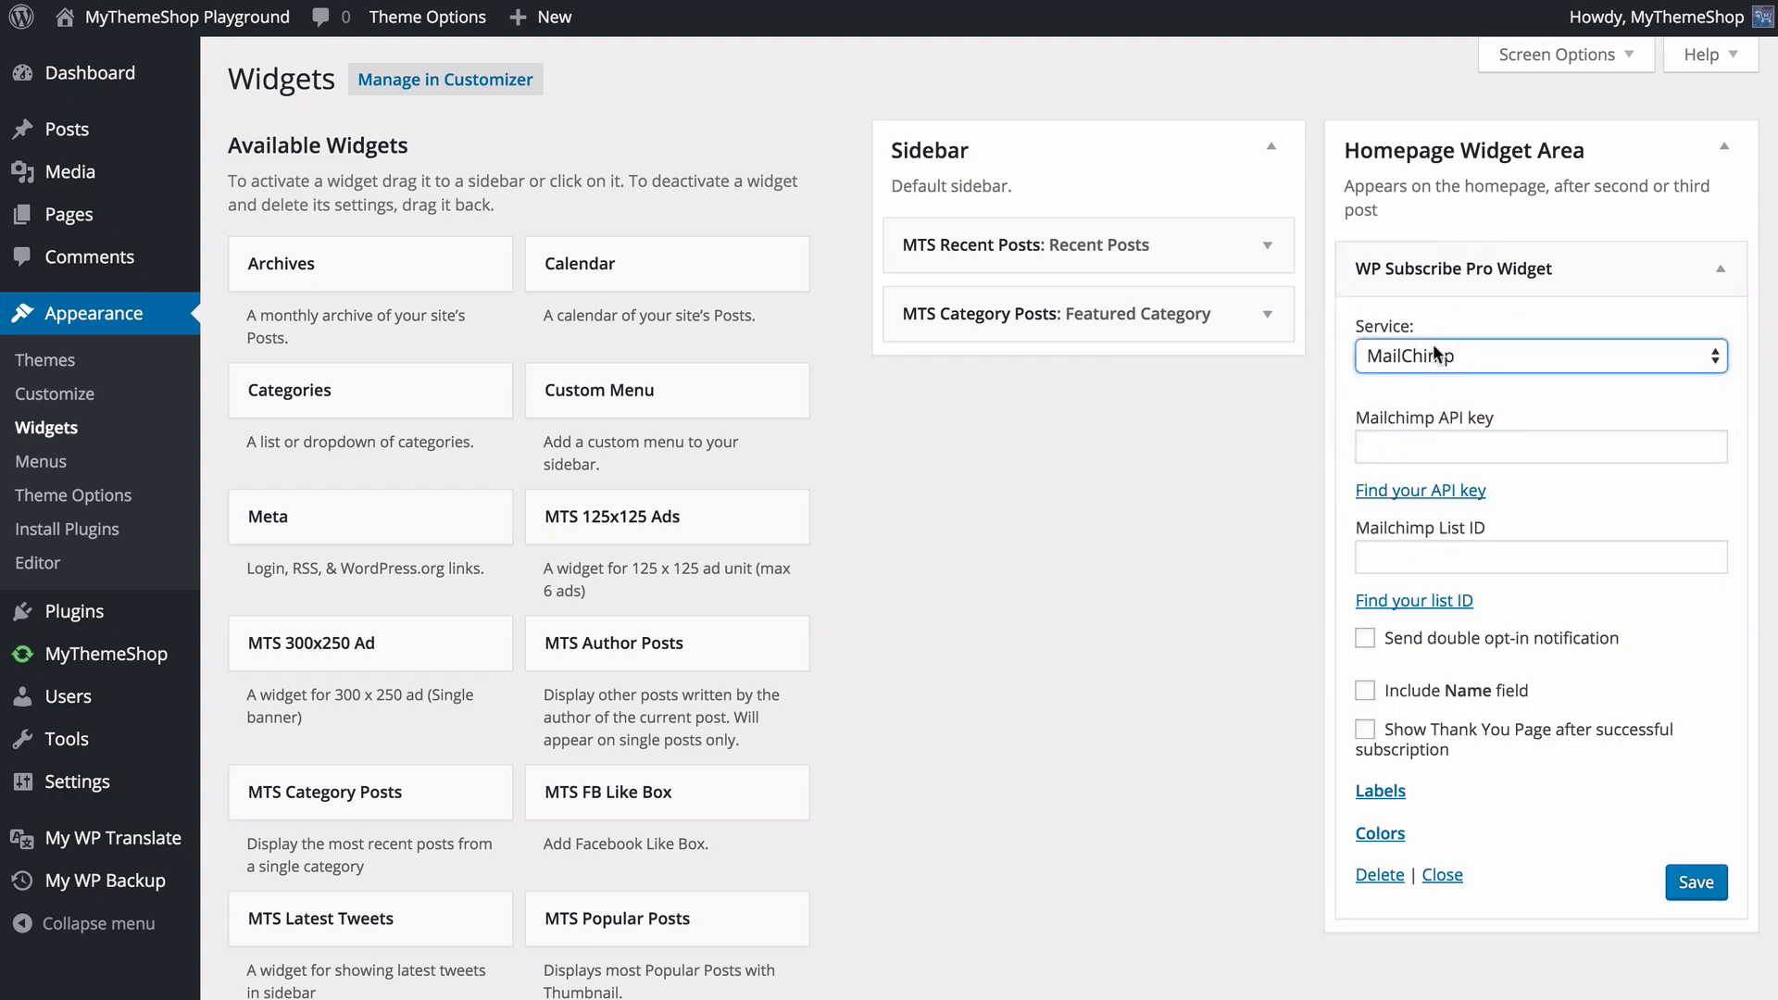